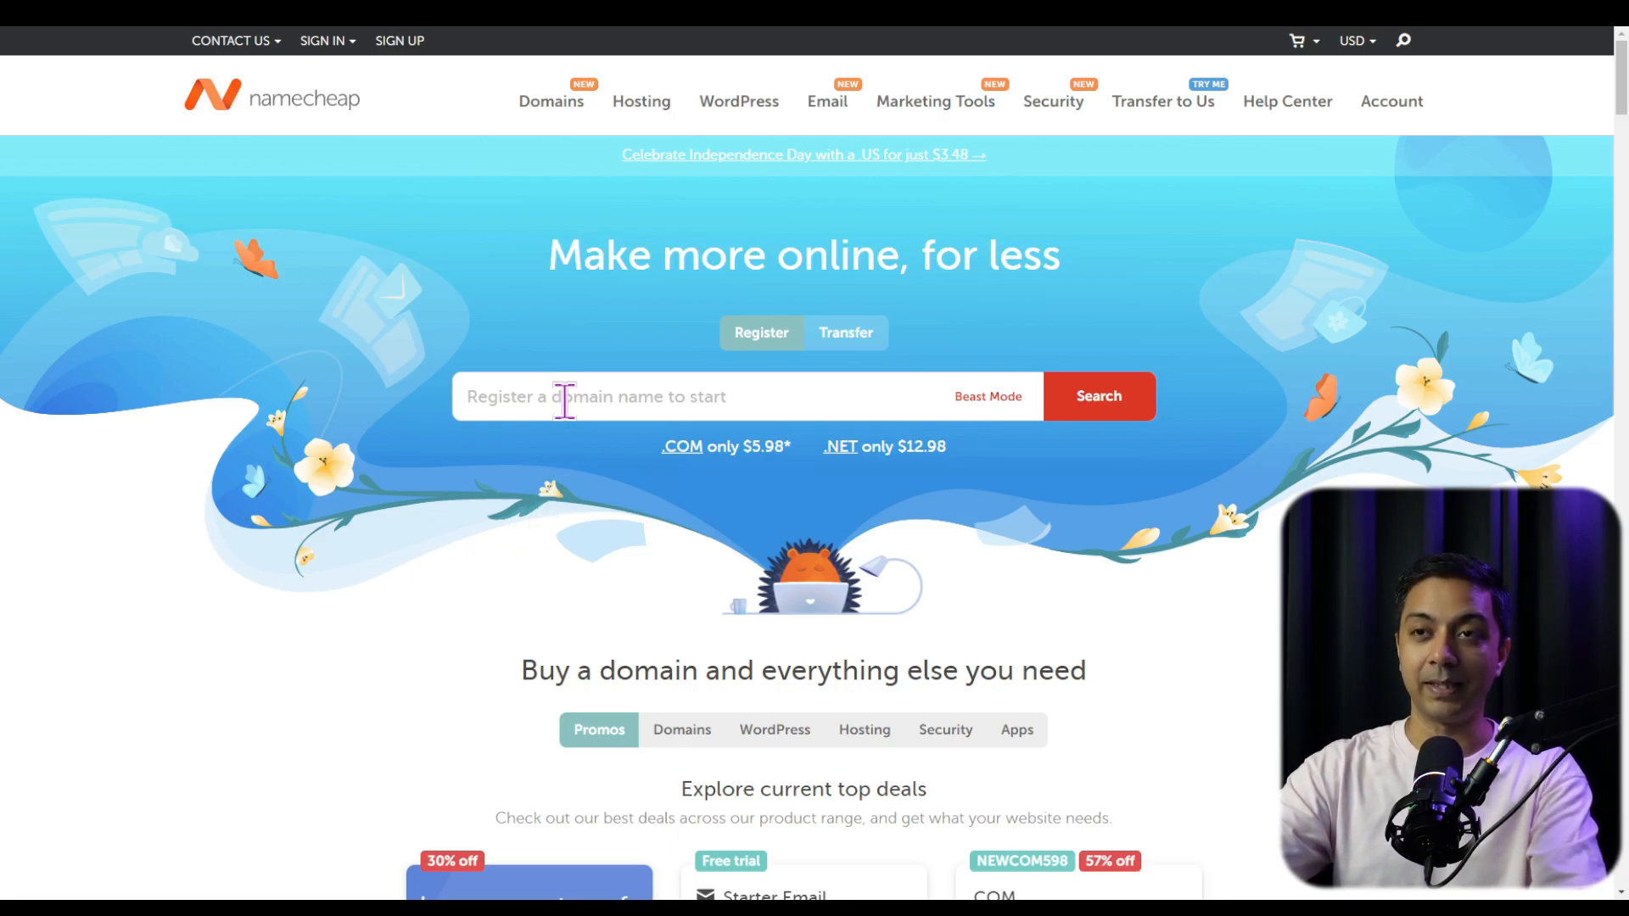
Search for the domain name buildadiviwebsite.com to register
{"action": "left_click", "coordinate": [564, 399]}
{"action": "type", "text": "buildadiviwebsite"}
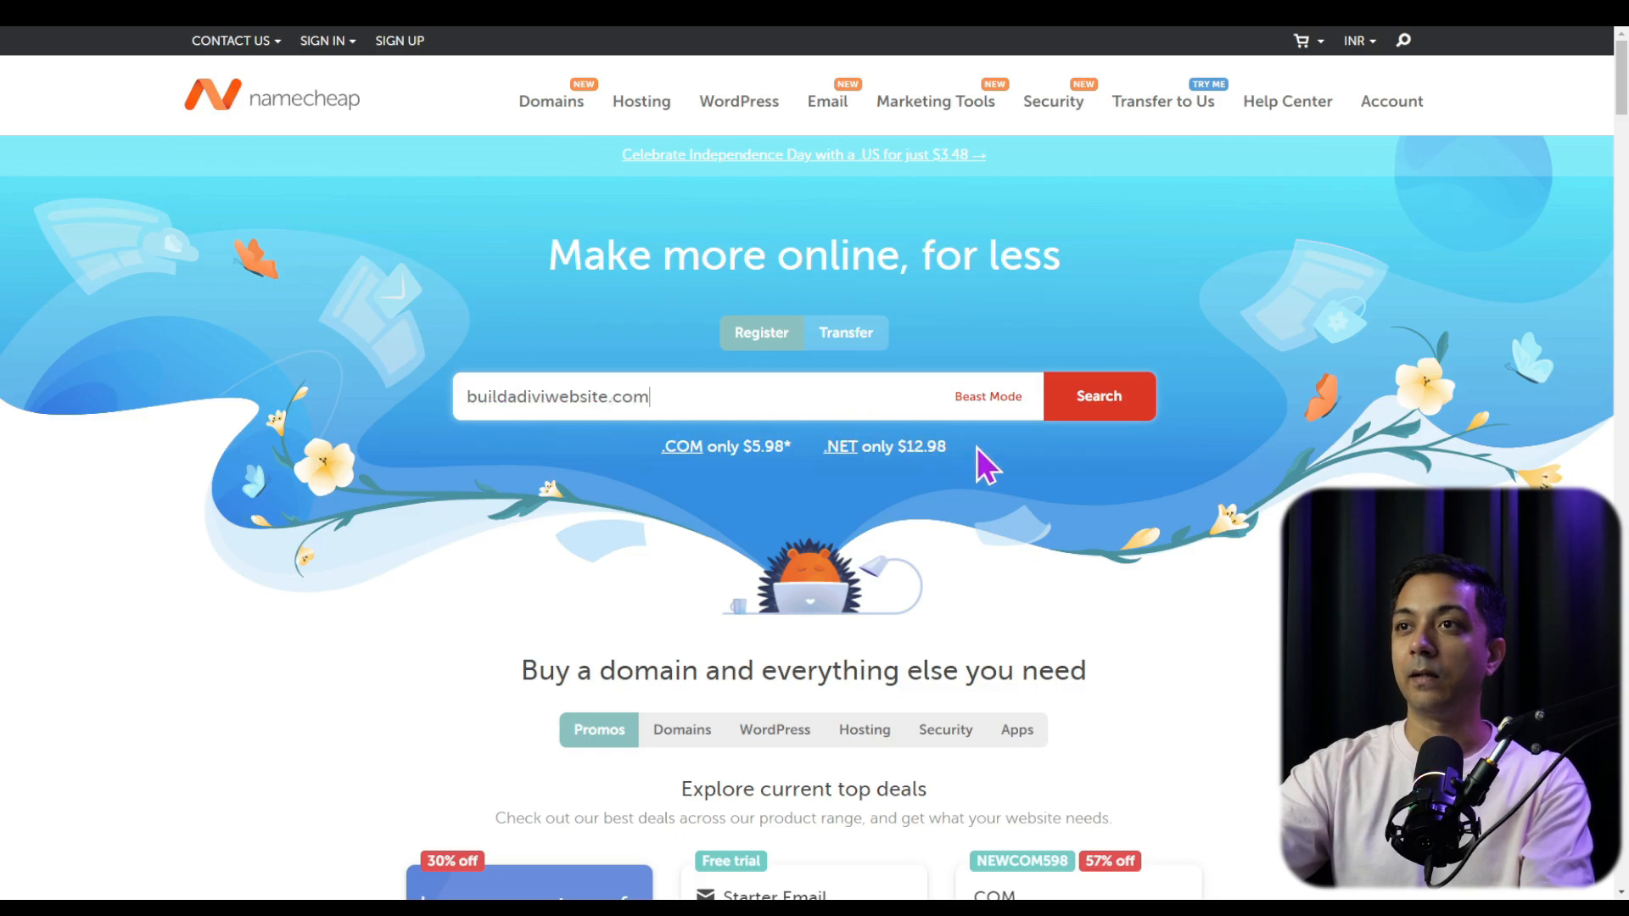
{"action": "left_click", "coordinate": [1106, 411]}
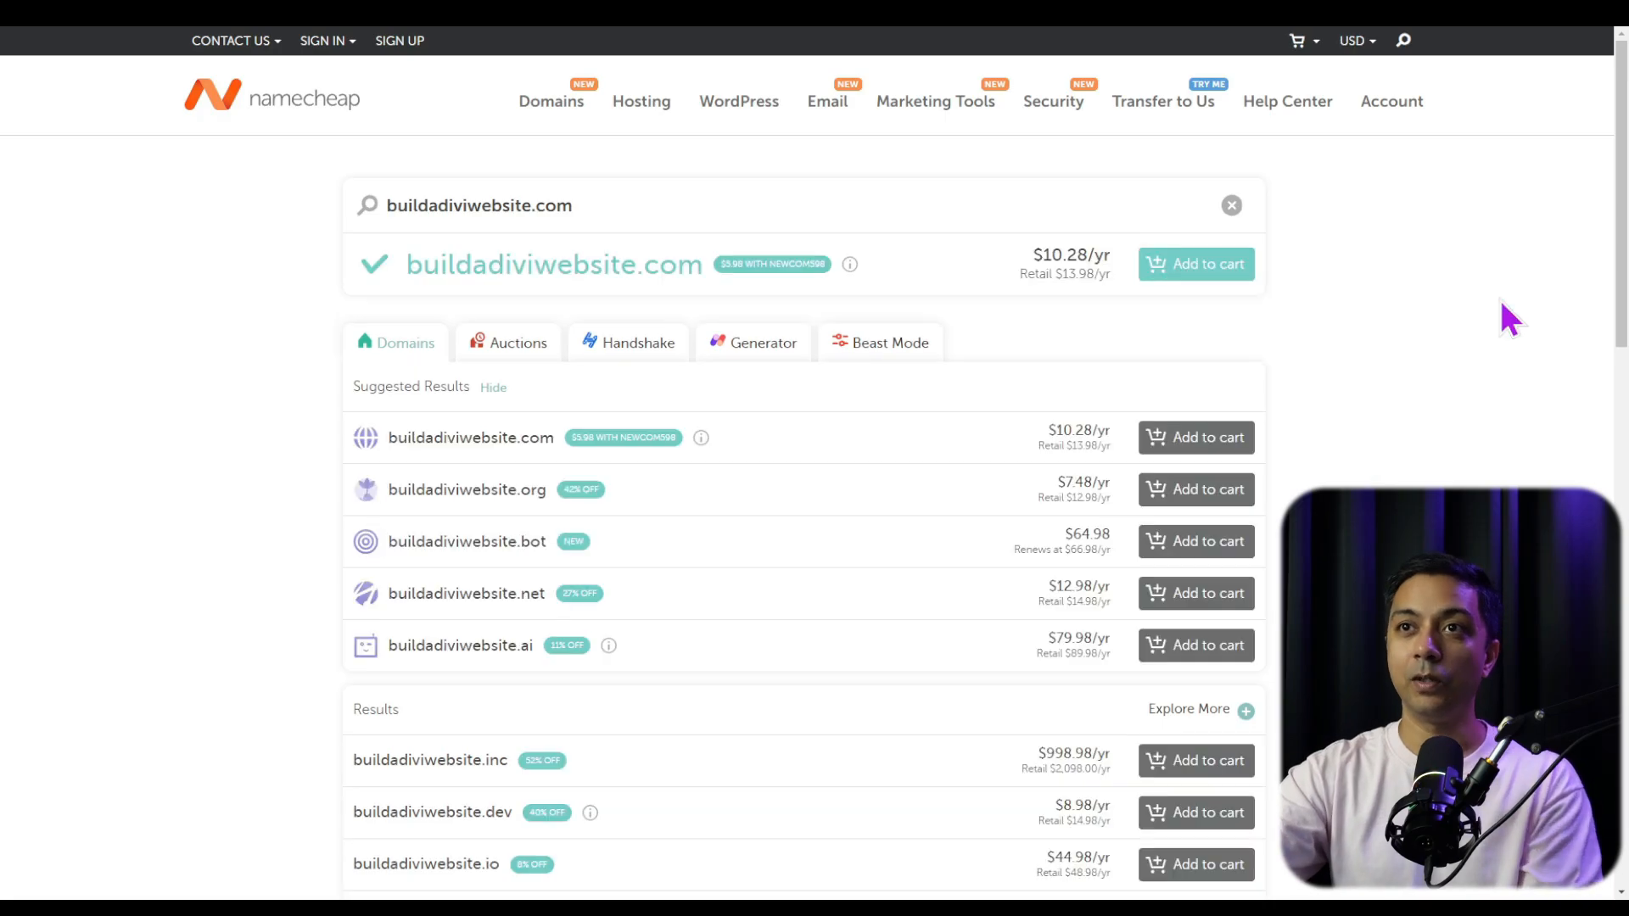
Add buildadiviwebsite.com to the cart and confirm the order with a 1-year registration
{"action": "left_click", "coordinate": [1215, 273]}
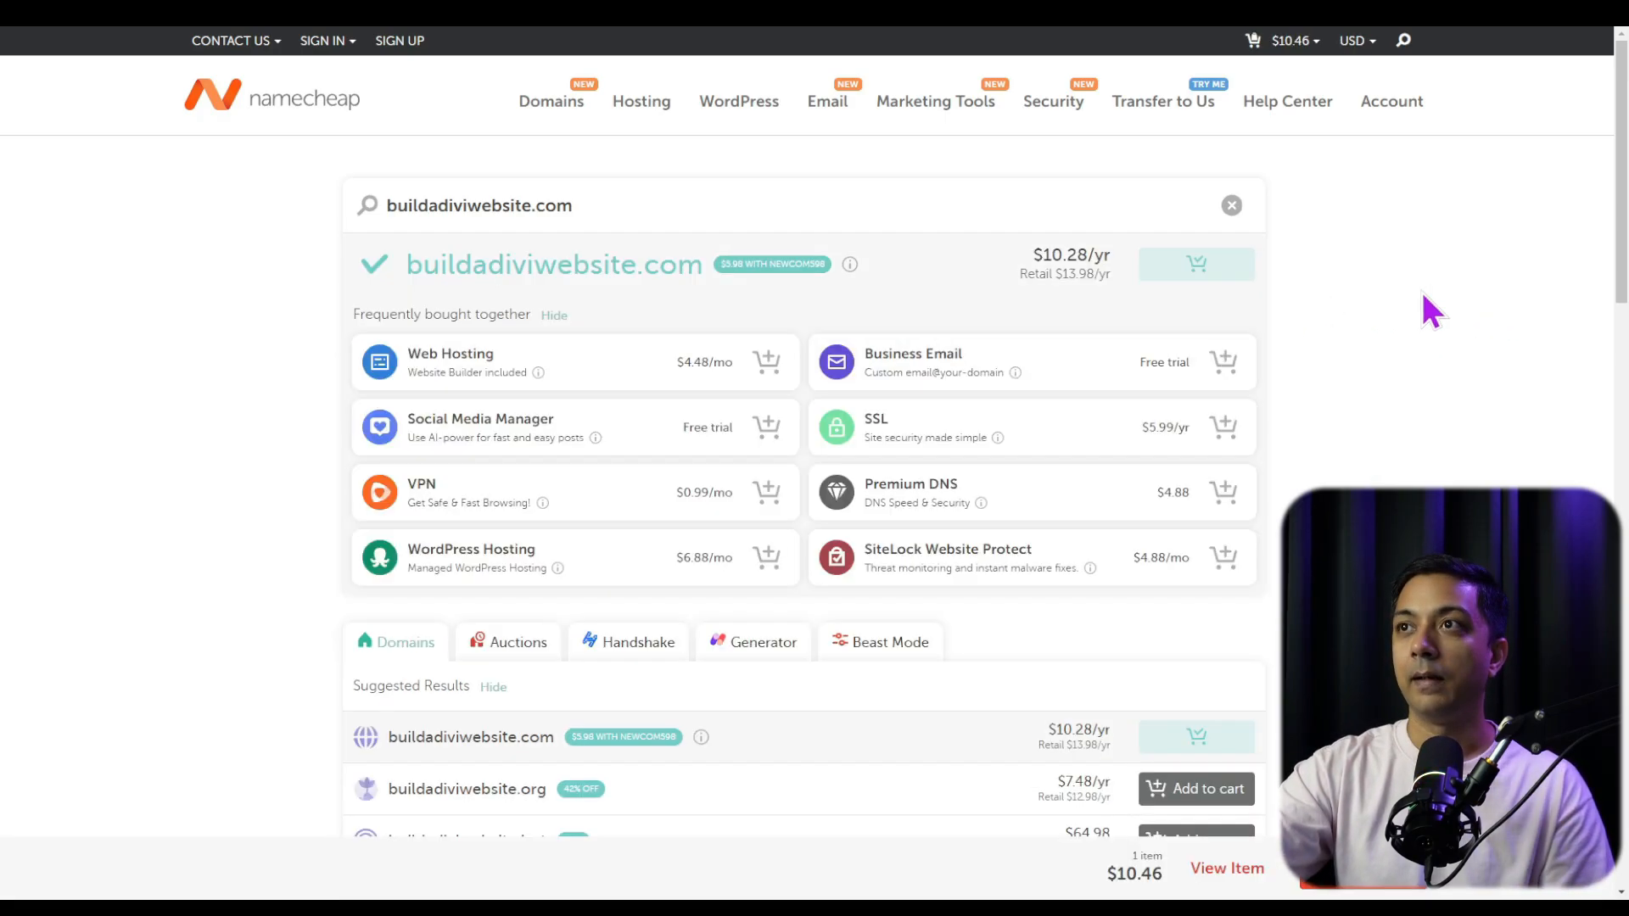
{"action": "mouse_move", "coordinate": [1289, 80]}
{"action": "mouse_move", "coordinate": [1293, 53]}
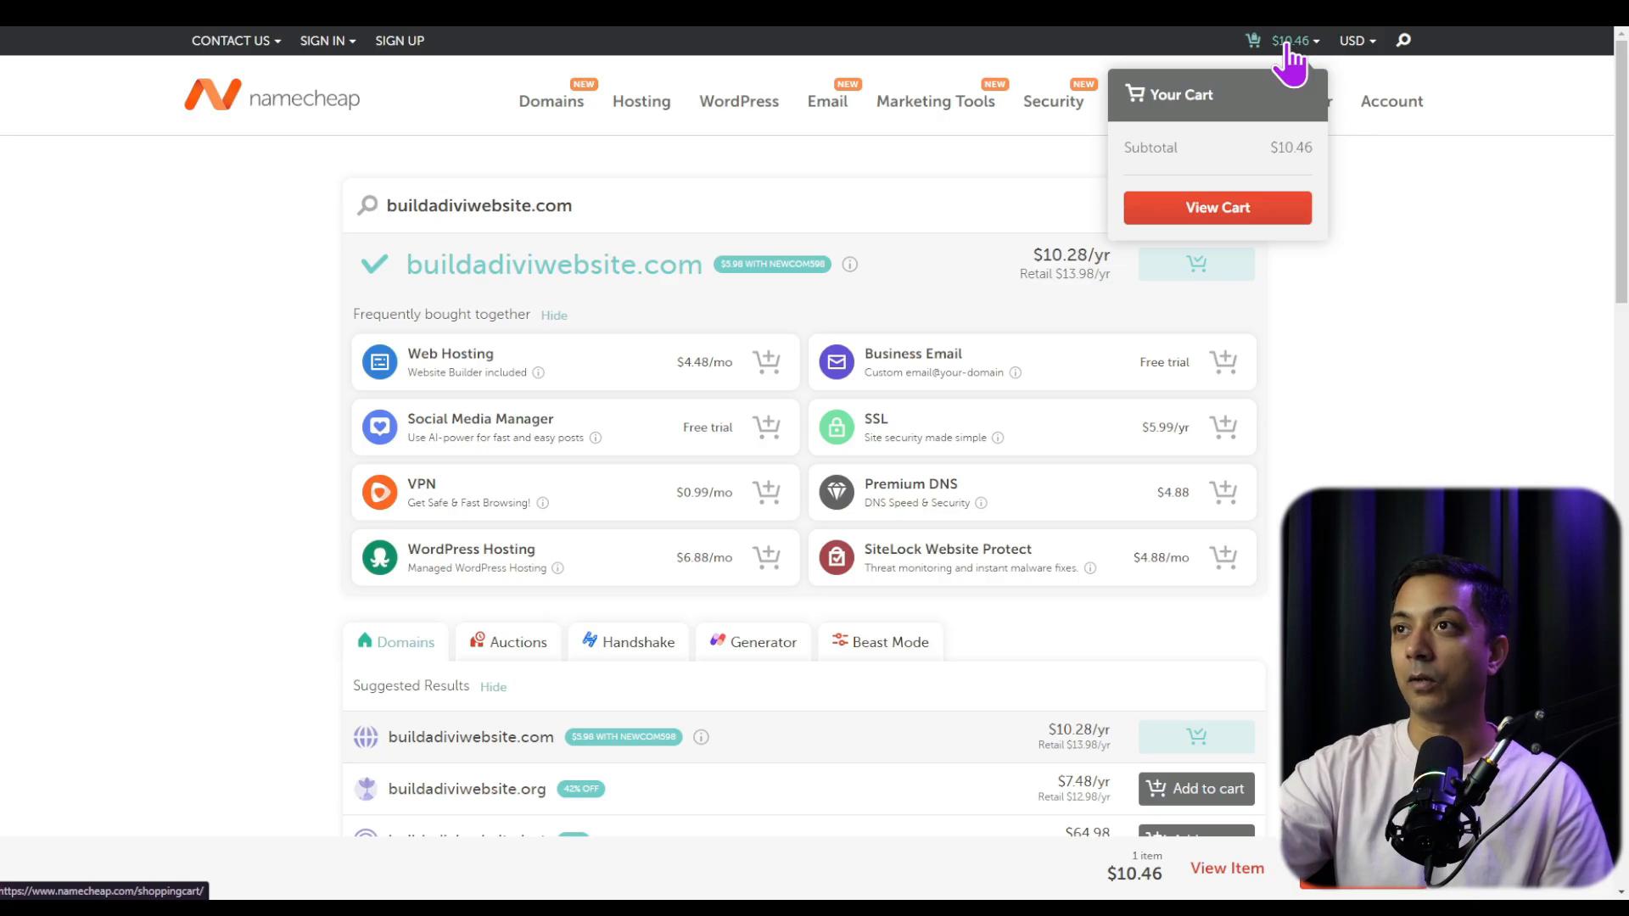
{"action": "left_click", "coordinate": [1198, 219]}
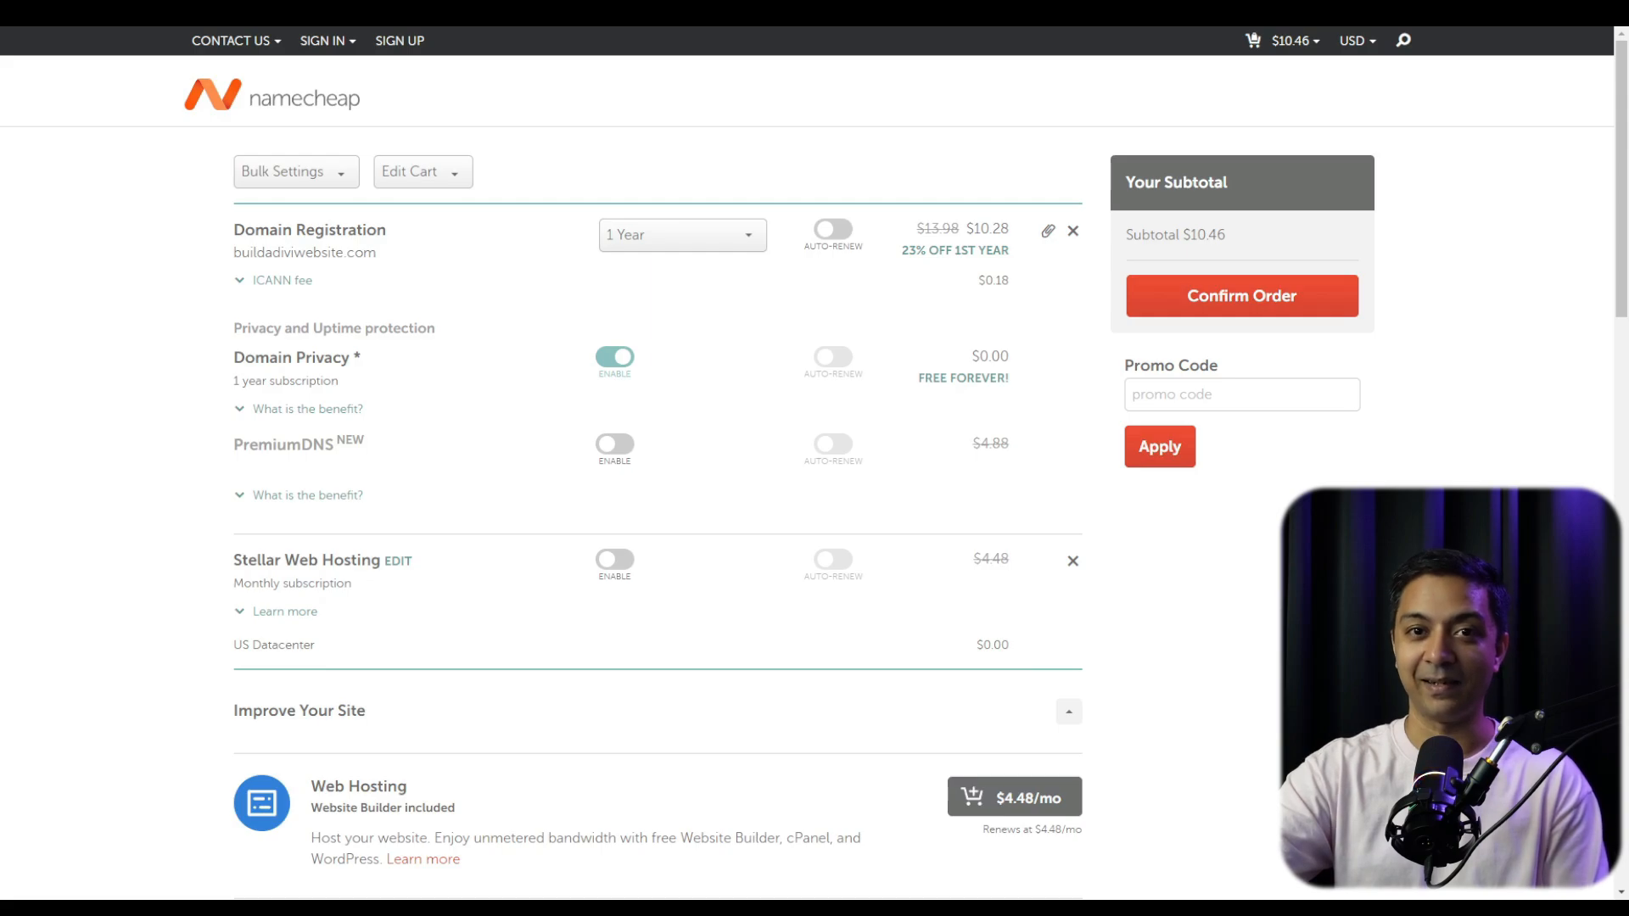
{"action": "left_click", "coordinate": [1199, 320]}
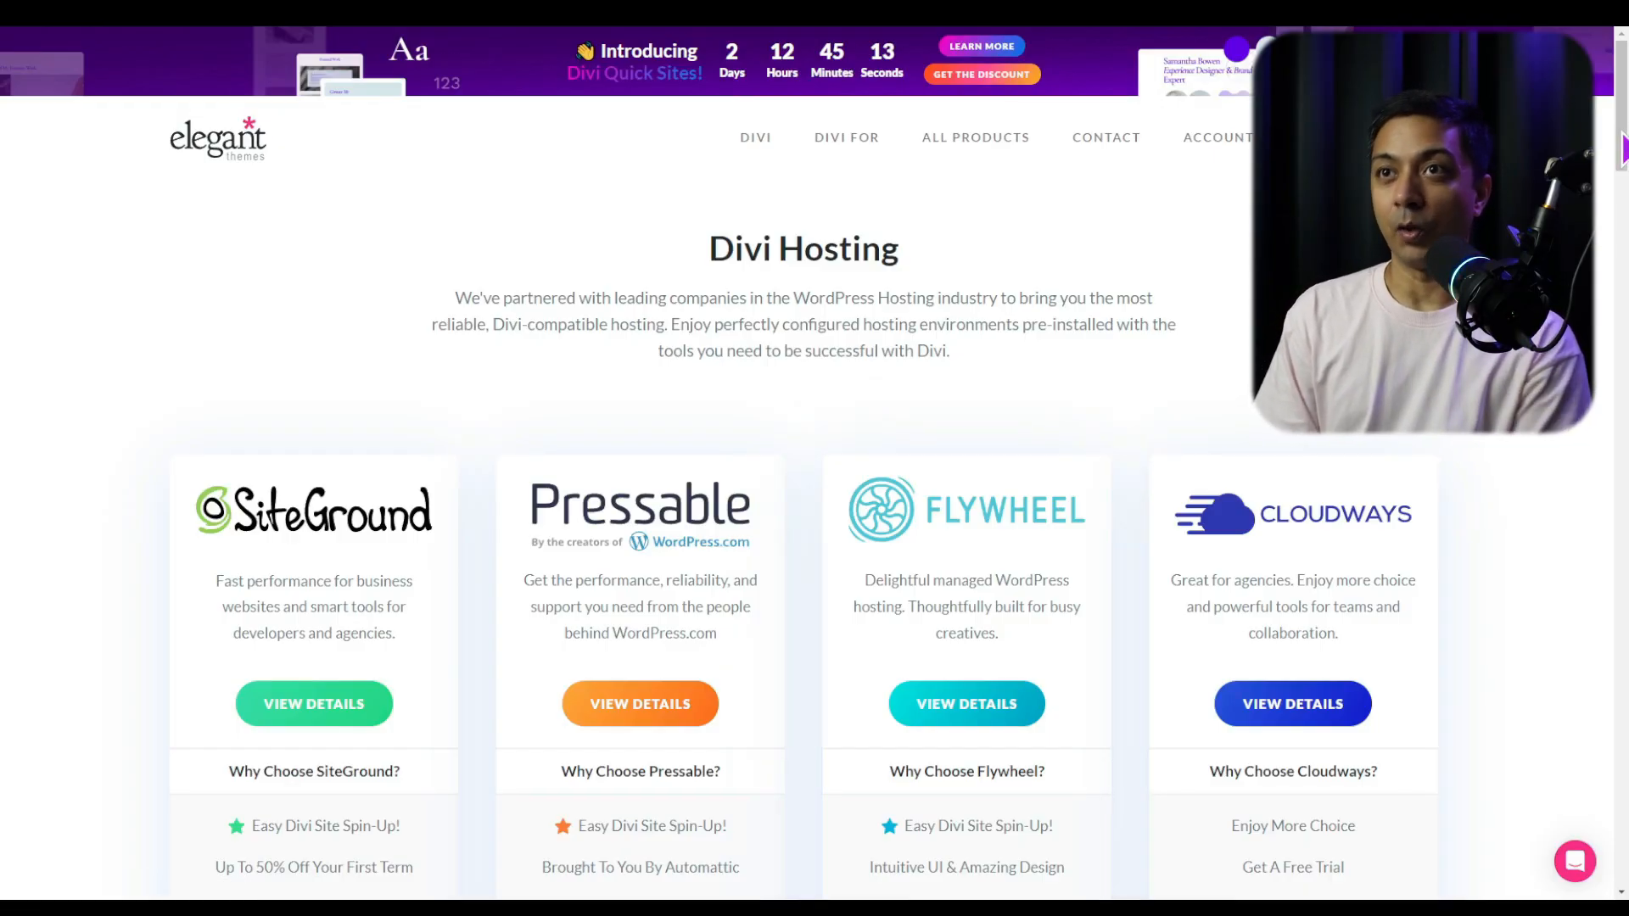
Examine the Divi Hosting page of Elegant Themes, comparing the partner hosts and reading the hosting benefits listed for Divi
{"action": "scroll", "coordinate": [1622, 150], "scroll_direction": "down", "scroll_amount": 1}
{"action": "scroll", "coordinate": [1622, 153], "scroll_direction": "down", "scroll_amount": 1}
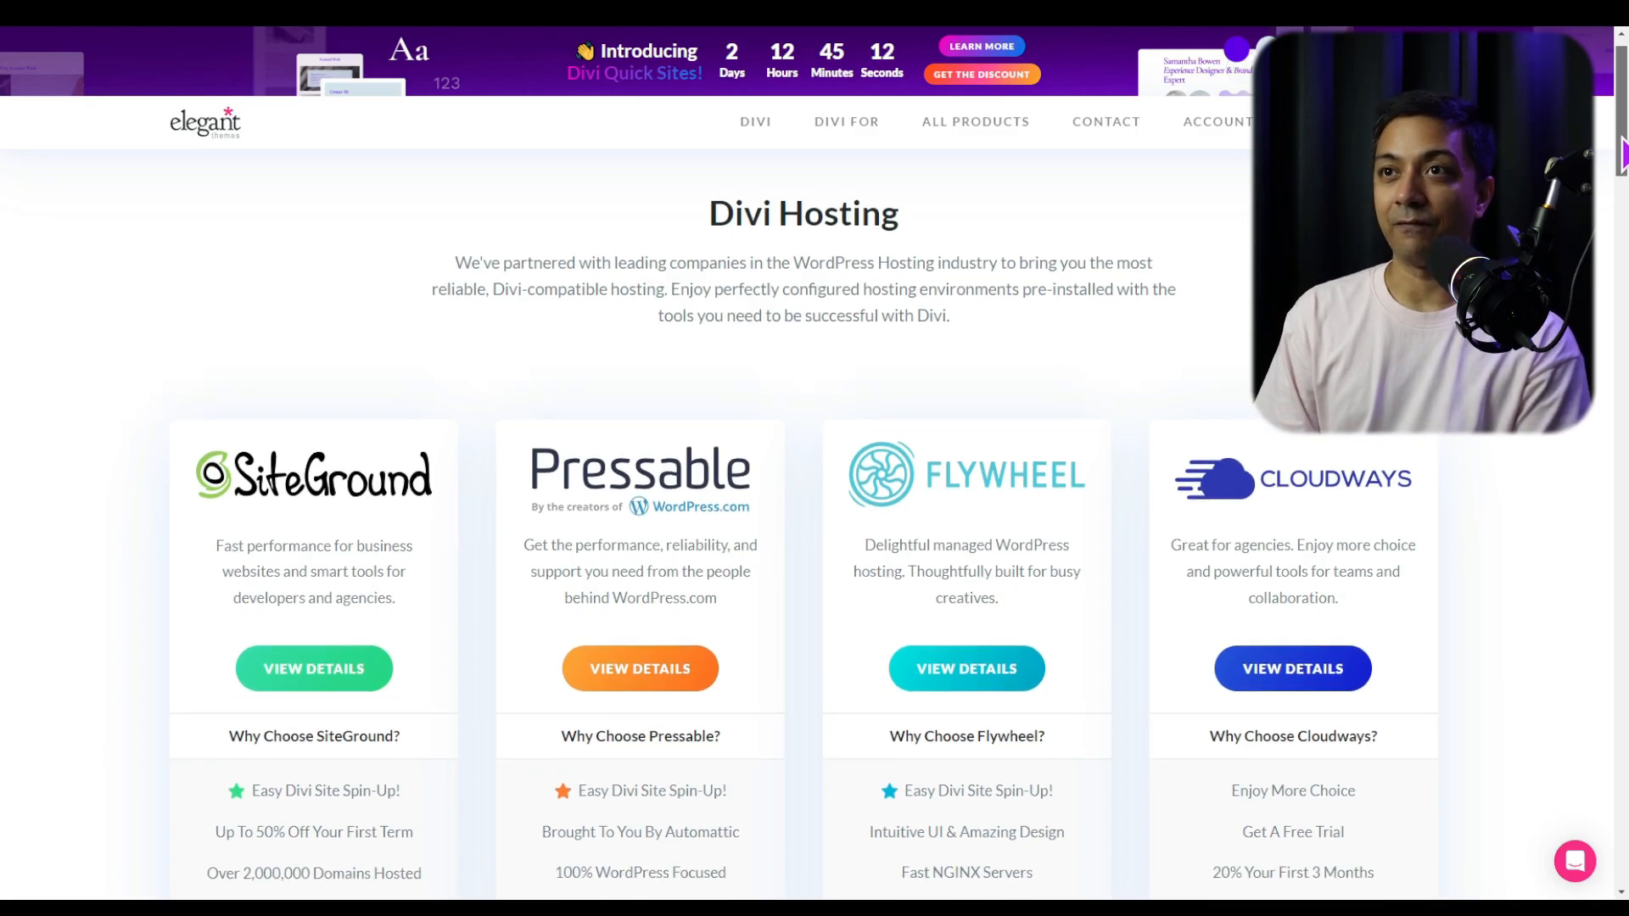
{"action": "left_click_drag", "start_coordinate": [1622, 141], "coordinate": [1622, 142]}
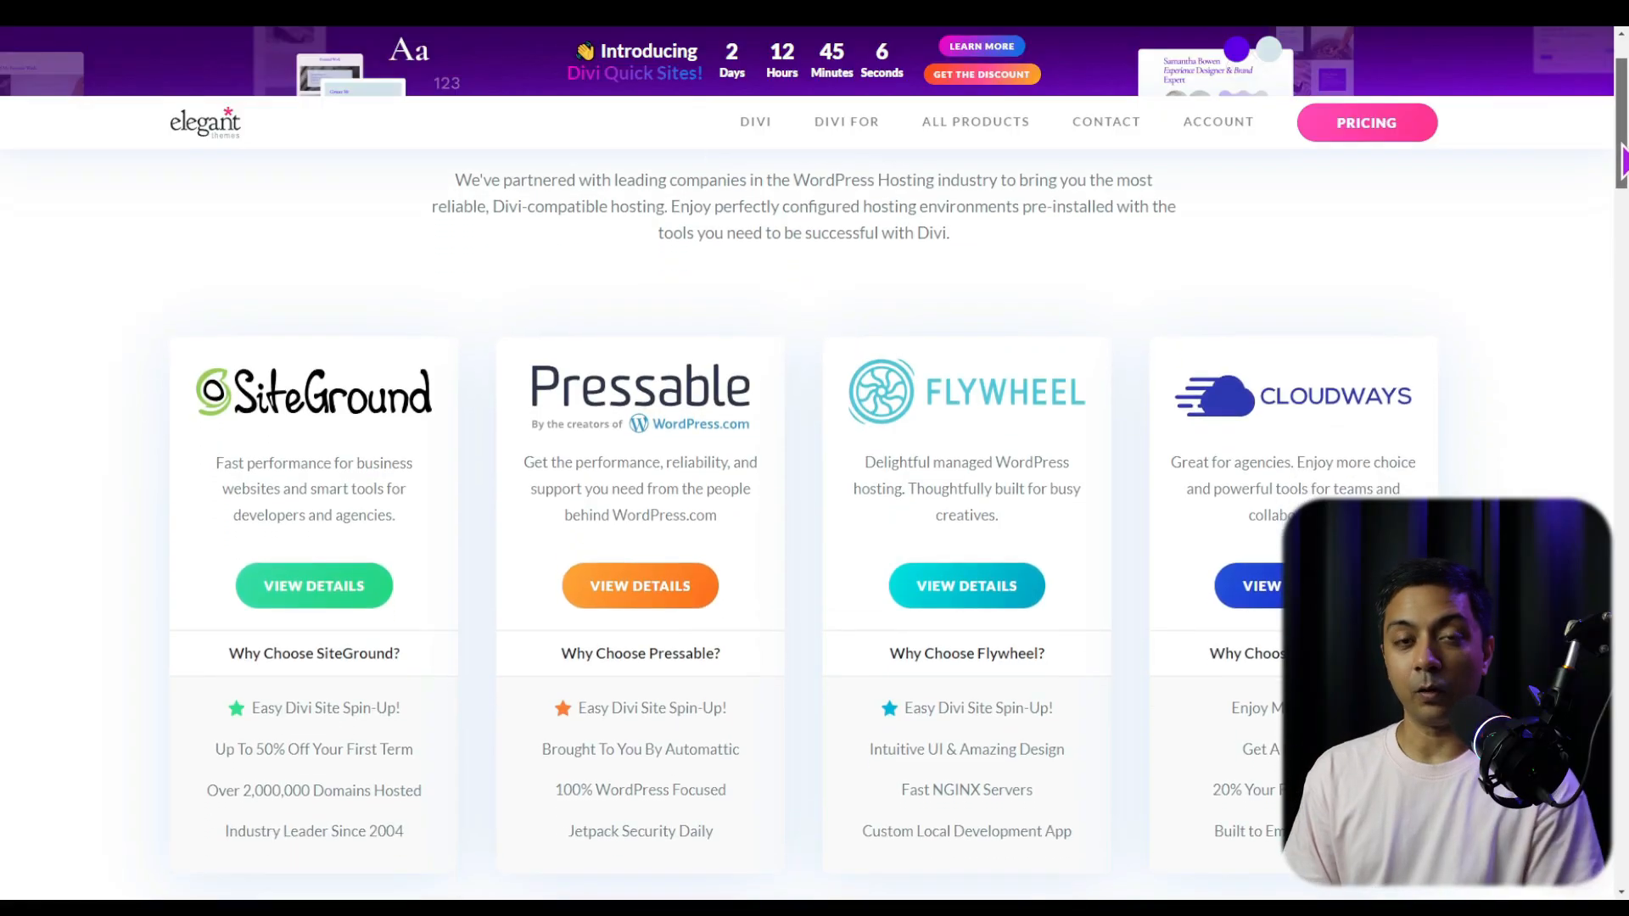
{"action": "scroll", "coordinate": [1622, 176], "scroll_direction": "down", "scroll_amount": 2}
{"action": "left_click_drag", "start_coordinate": [1623, 169], "coordinate": [1622, 179]}
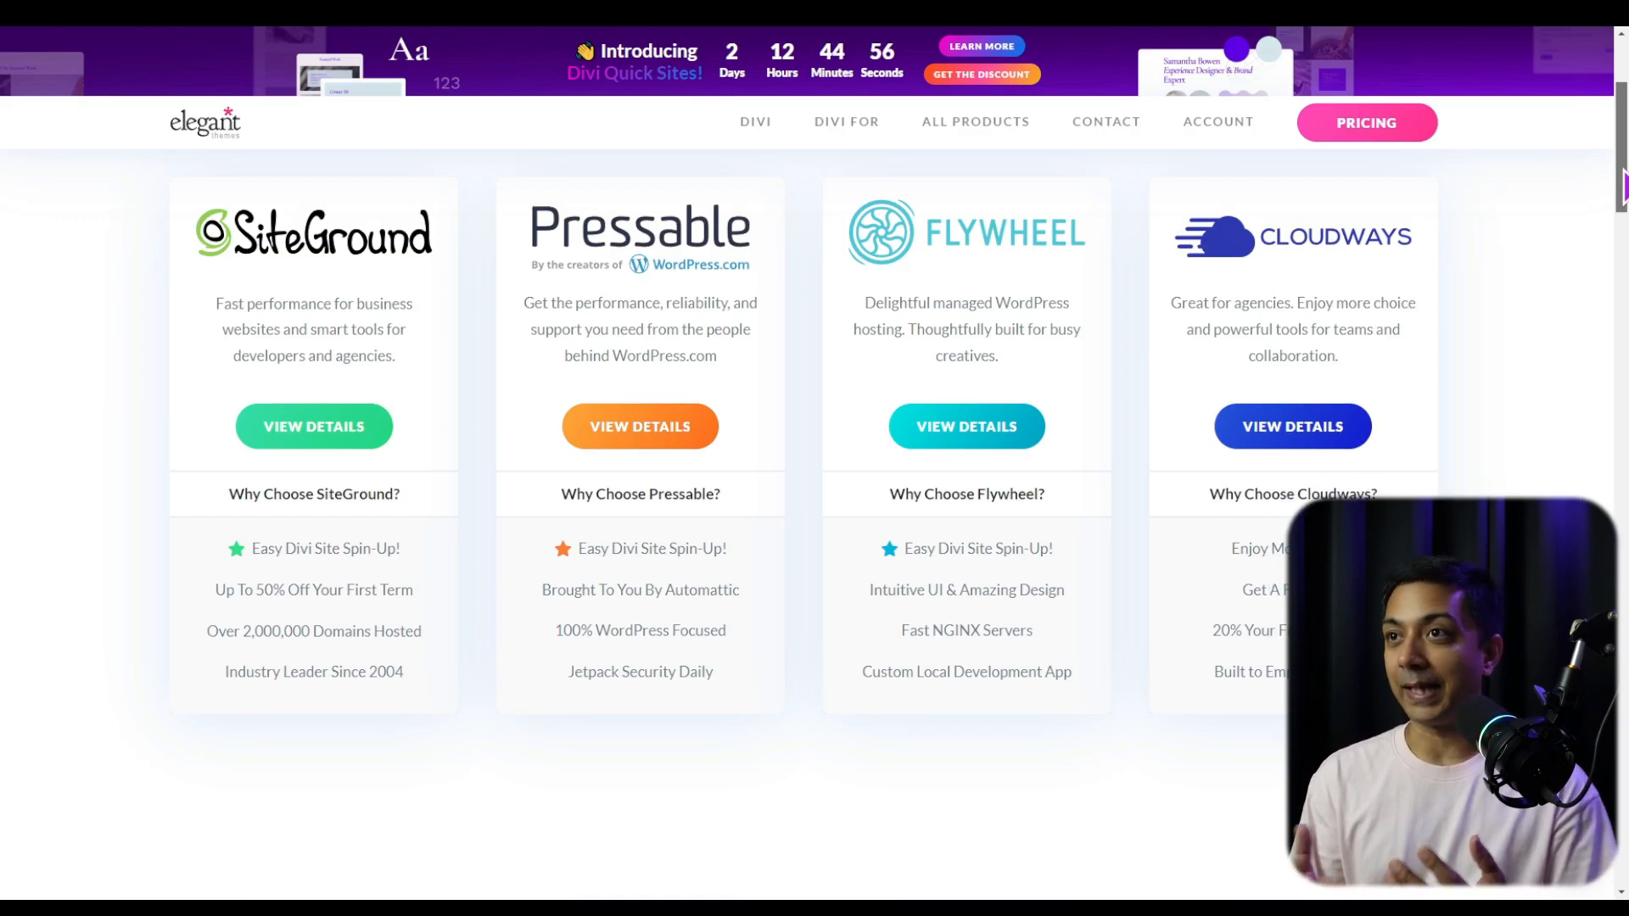
{"action": "scroll", "coordinate": [1622, 185], "scroll_direction": "down", "scroll_amount": 4}
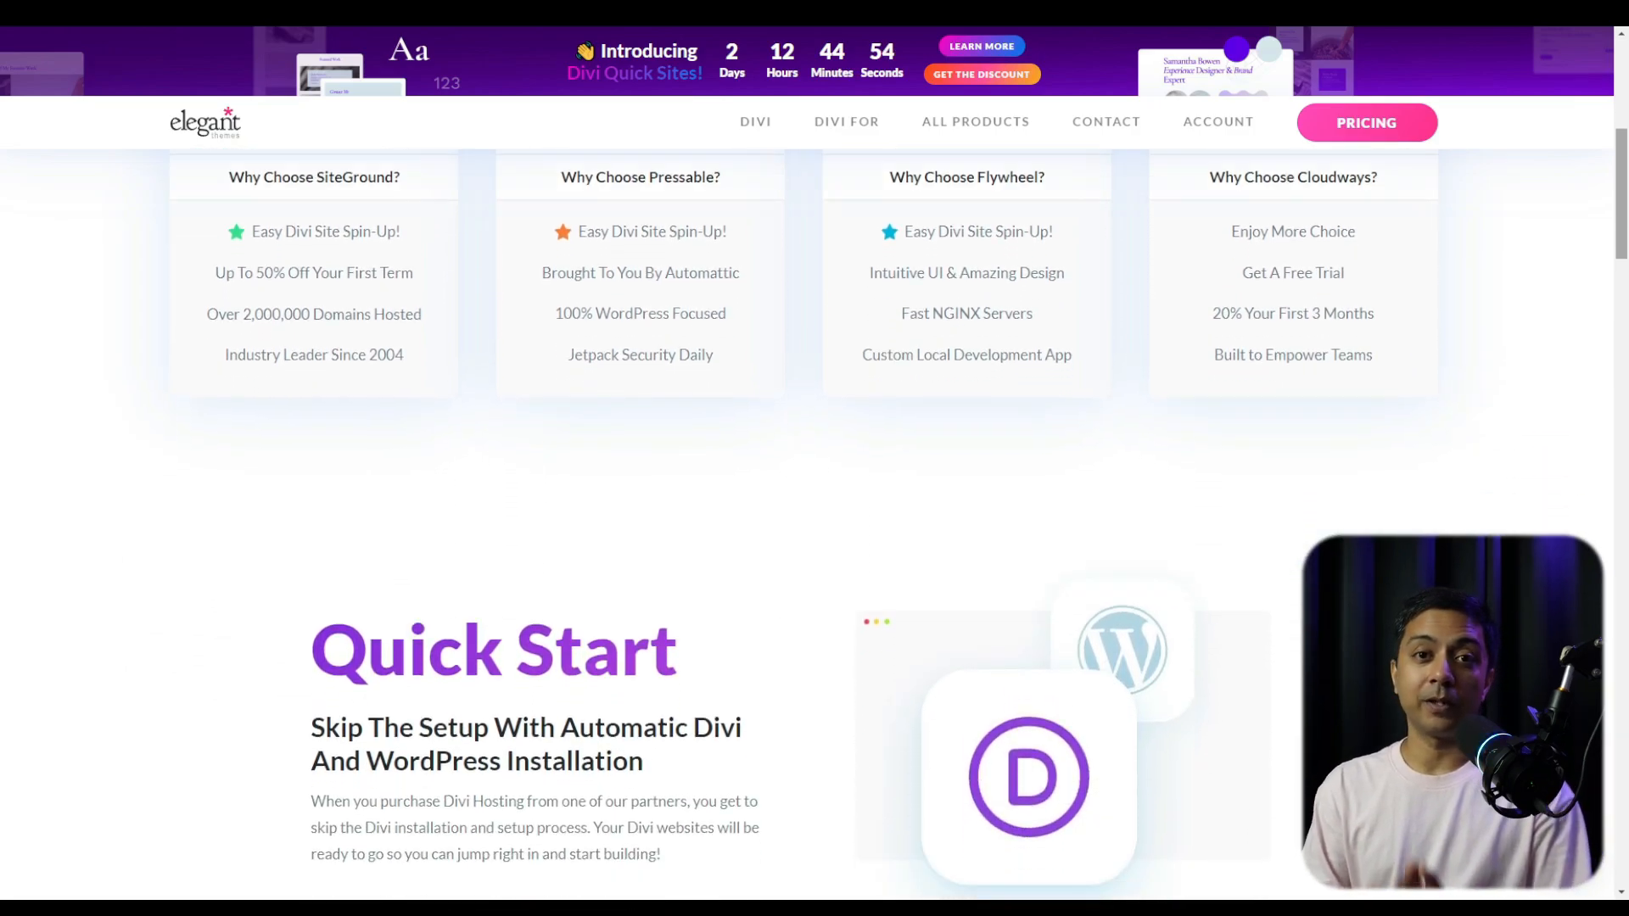
{"action": "scroll", "coordinate": [814, 509], "scroll_direction": "down", "scroll_amount": 5}
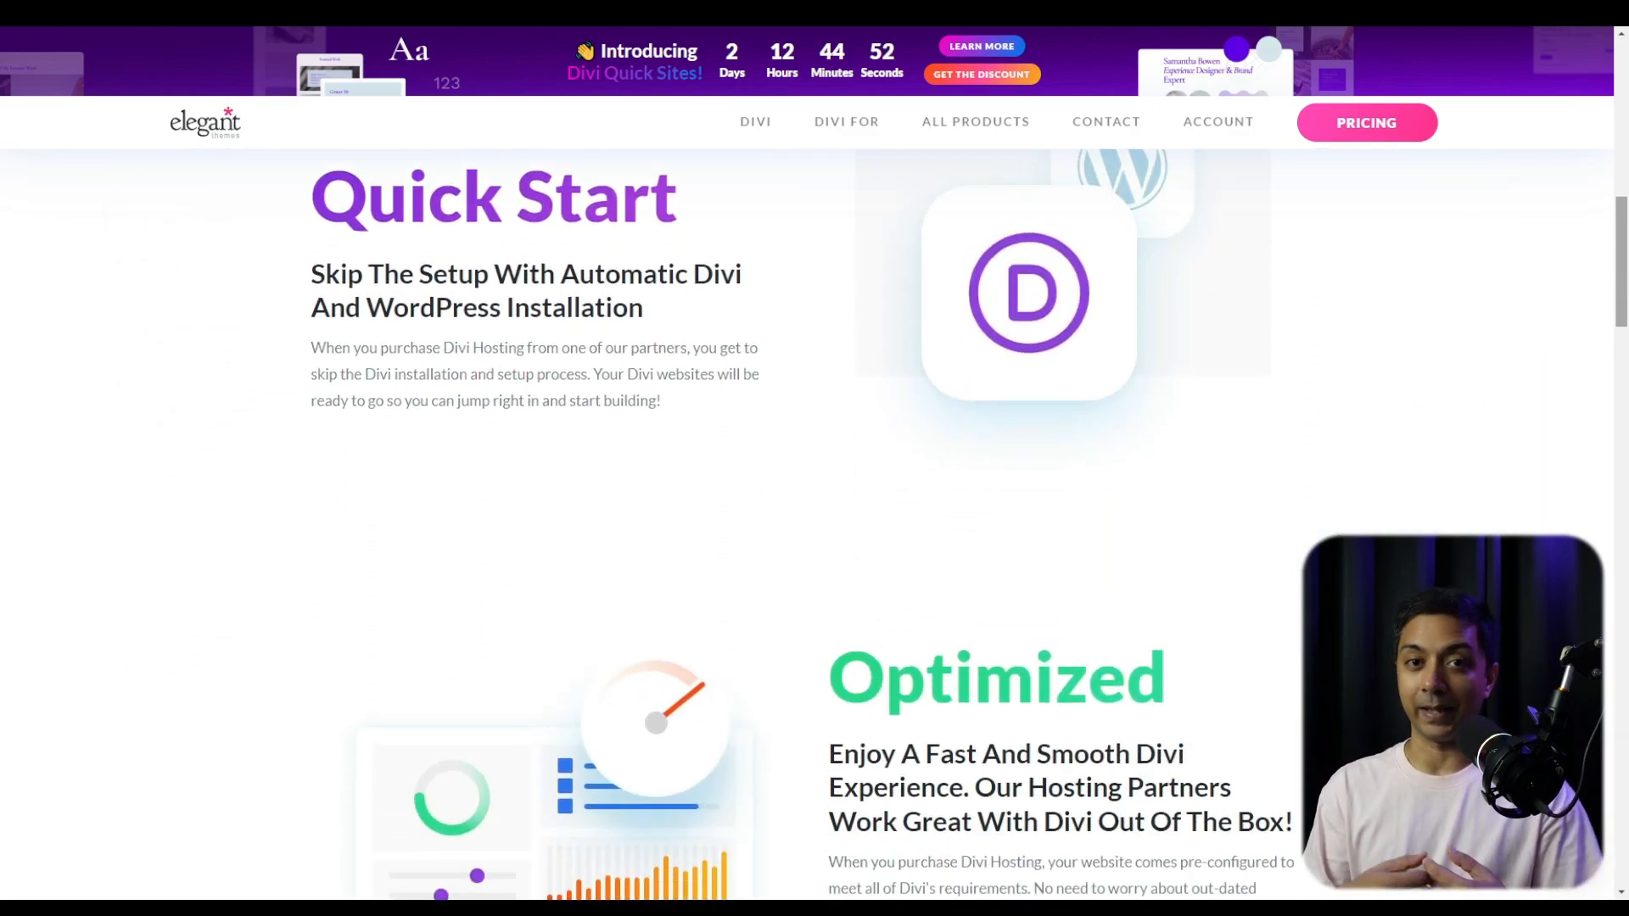
{"action": "scroll", "coordinate": [815, 509], "scroll_direction": "down", "scroll_amount": 3}
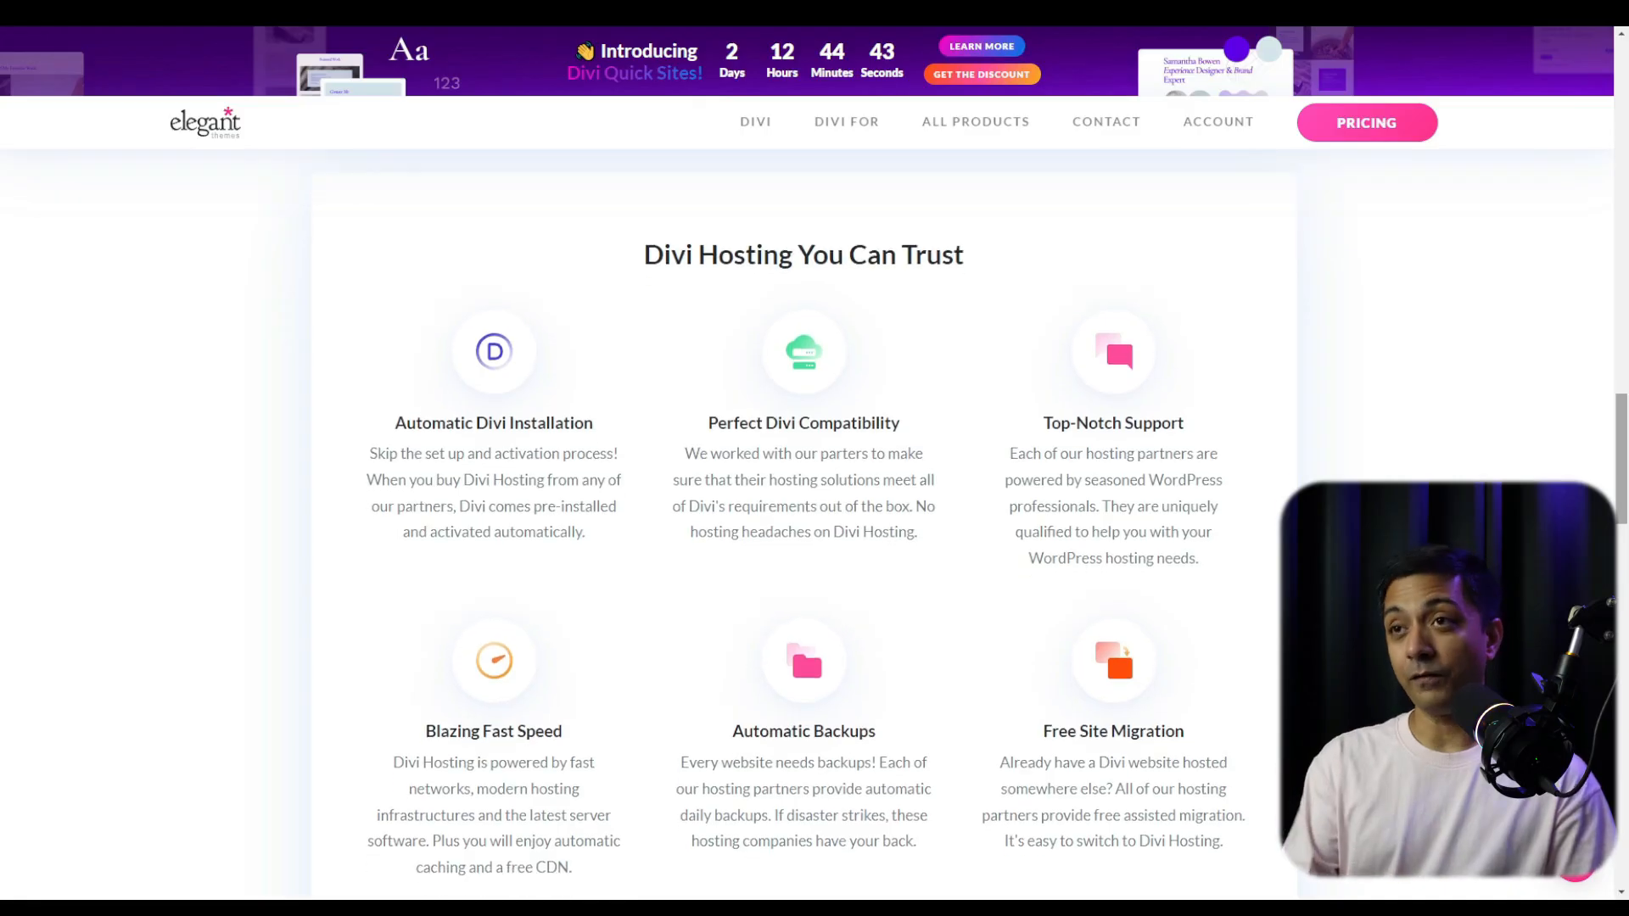
{"action": "scroll", "coordinate": [806, 509], "scroll_direction": "down", "scroll_amount": 1}
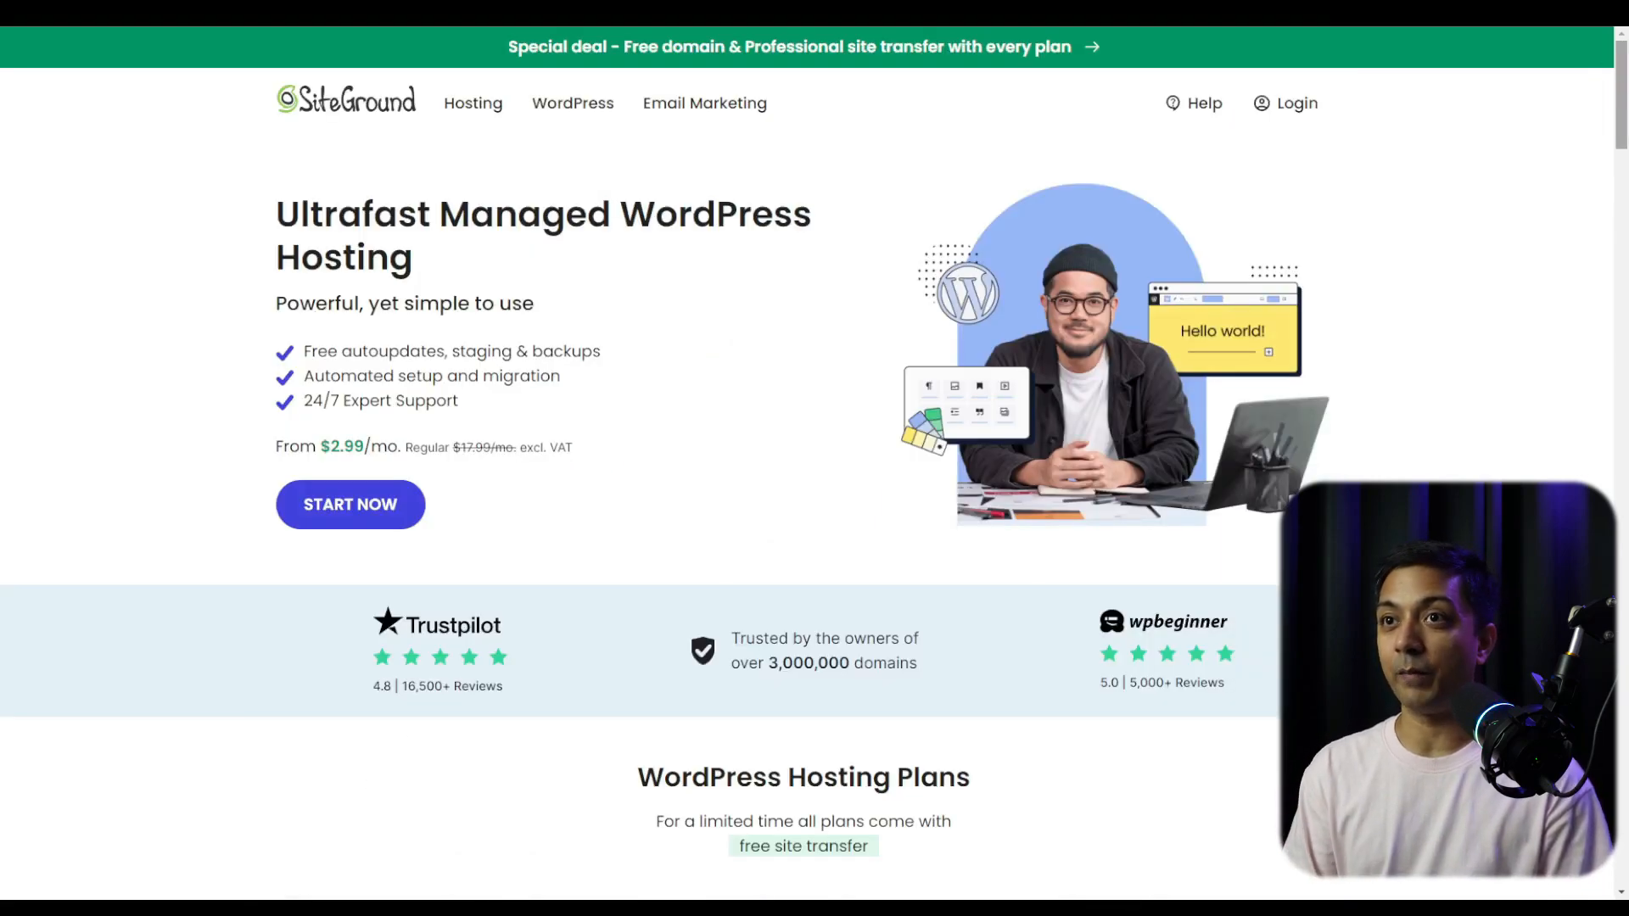
Compare SiteGround's StartUp, GrowBig and GoGeek WordPress hosting plans by price and included features
{"action": "scroll", "coordinate": [806, 462], "scroll_direction": "down", "scroll_amount": 3}
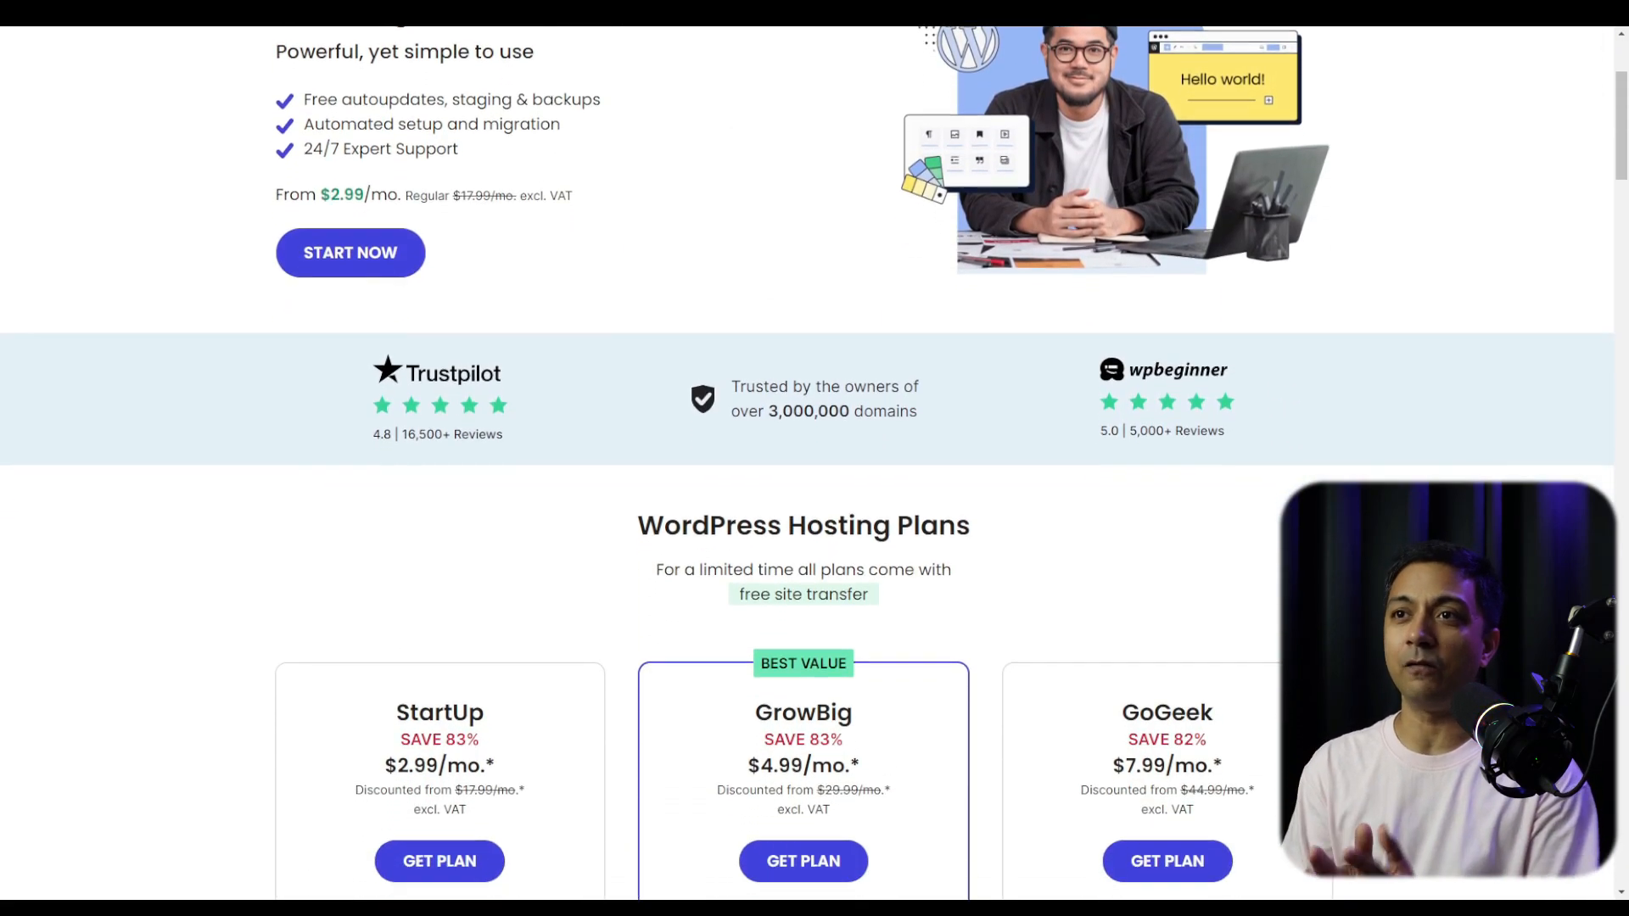
{"action": "scroll", "coordinate": [806, 462], "scroll_direction": "down", "scroll_amount": 1}
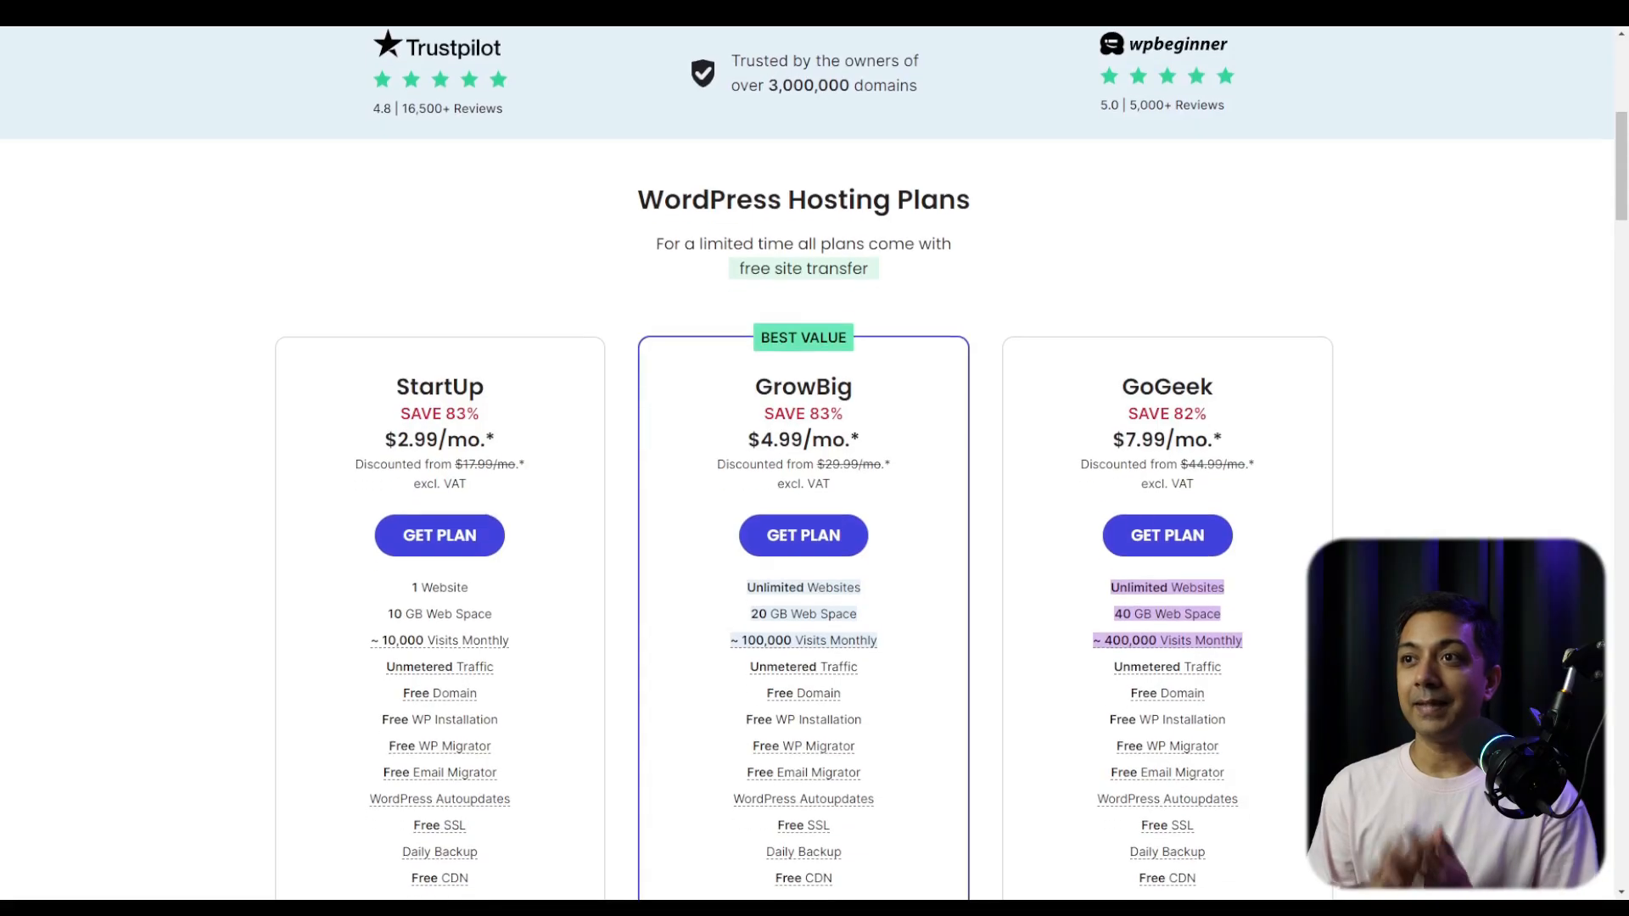
{"action": "scroll", "coordinate": [806, 463], "scroll_direction": "down", "scroll_amount": 1}
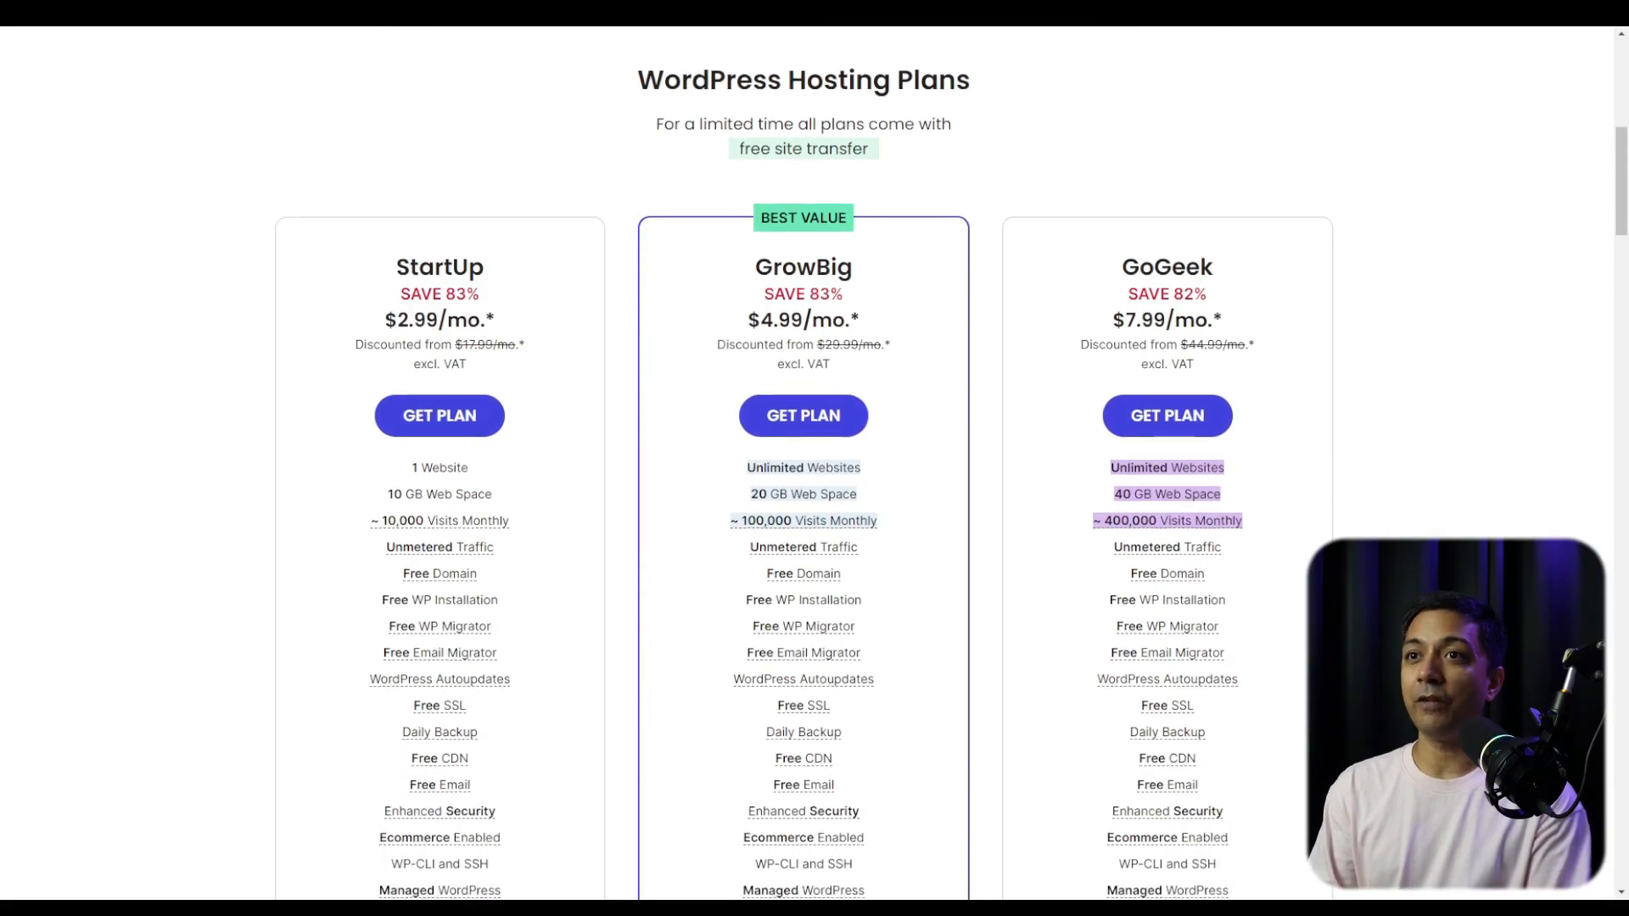
{"action": "scroll", "coordinate": [806, 462], "scroll_direction": "down", "scroll_amount": 3}
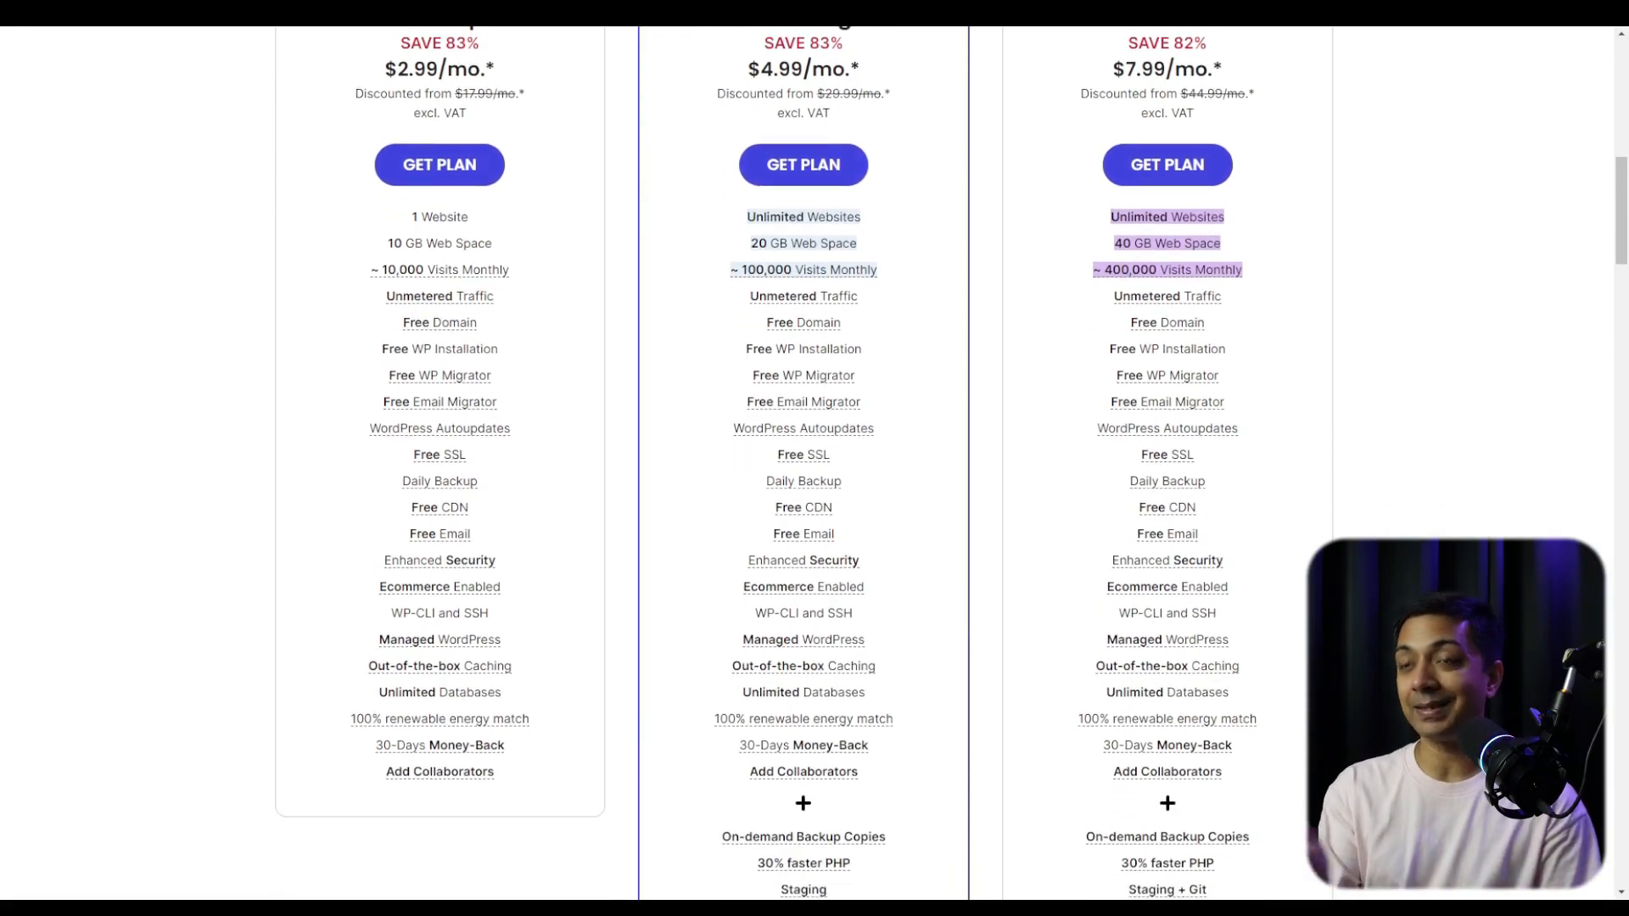
{"action": "scroll", "coordinate": [806, 463], "scroll_direction": "down", "scroll_amount": 1}
{"action": "scroll", "coordinate": [806, 463], "scroll_direction": "up", "scroll_amount": 1}
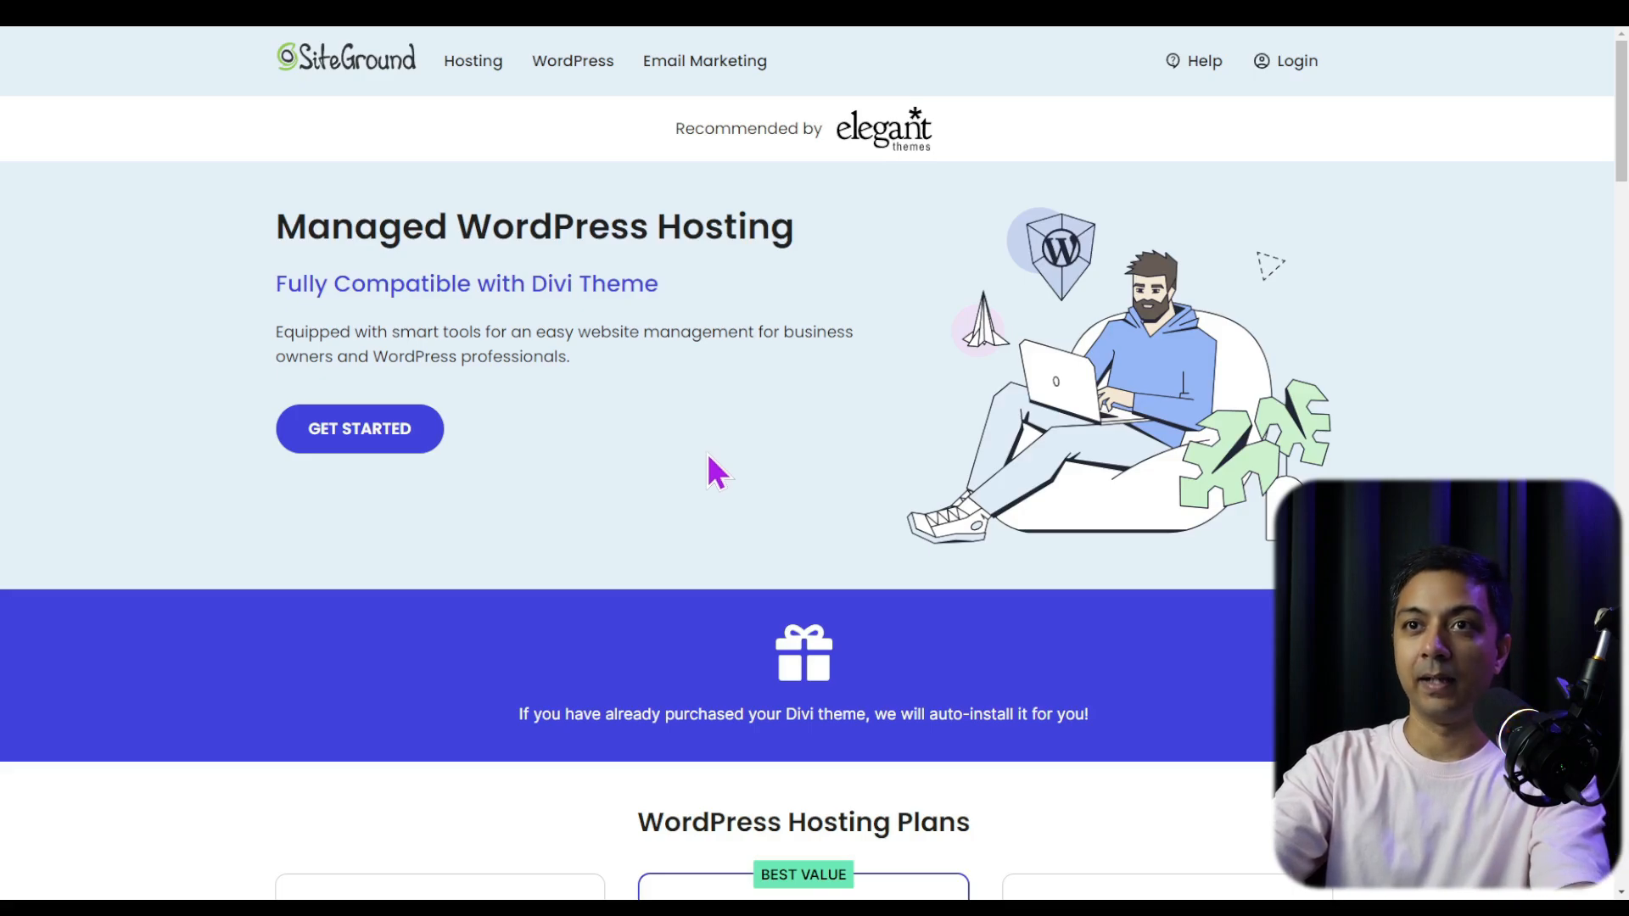
Choose the StartUp plan of the Divi-compatible WordPress hosting and assign the existing domain buildadiviwebsite.com to it
{"action": "left_click", "coordinate": [418, 436]}
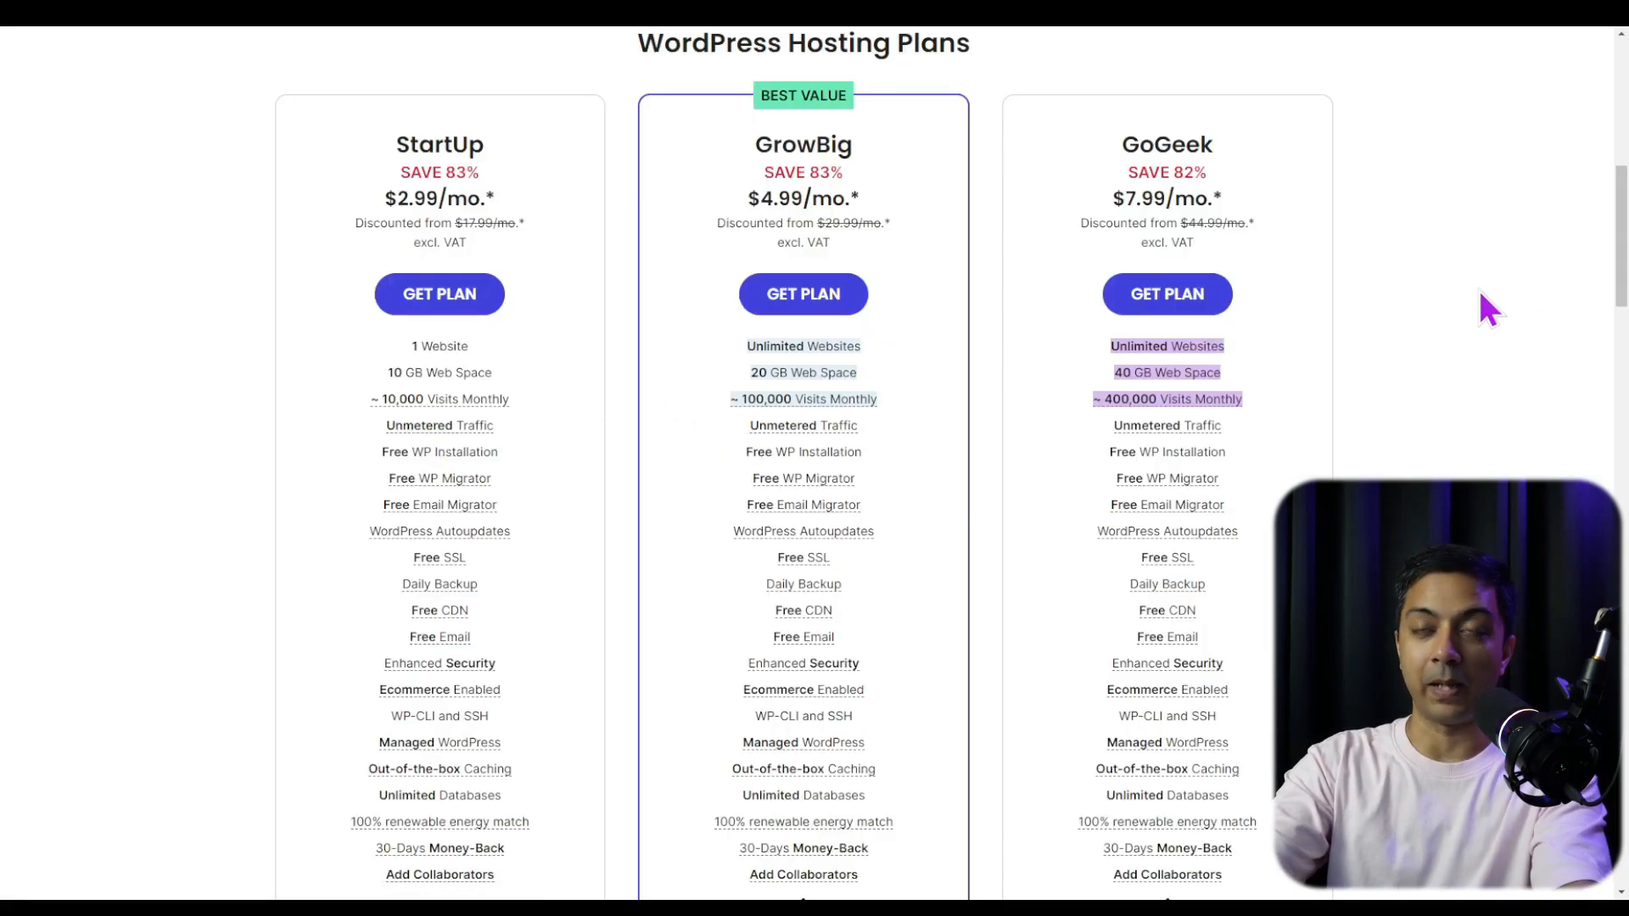
{"action": "left_click", "coordinate": [476, 309]}
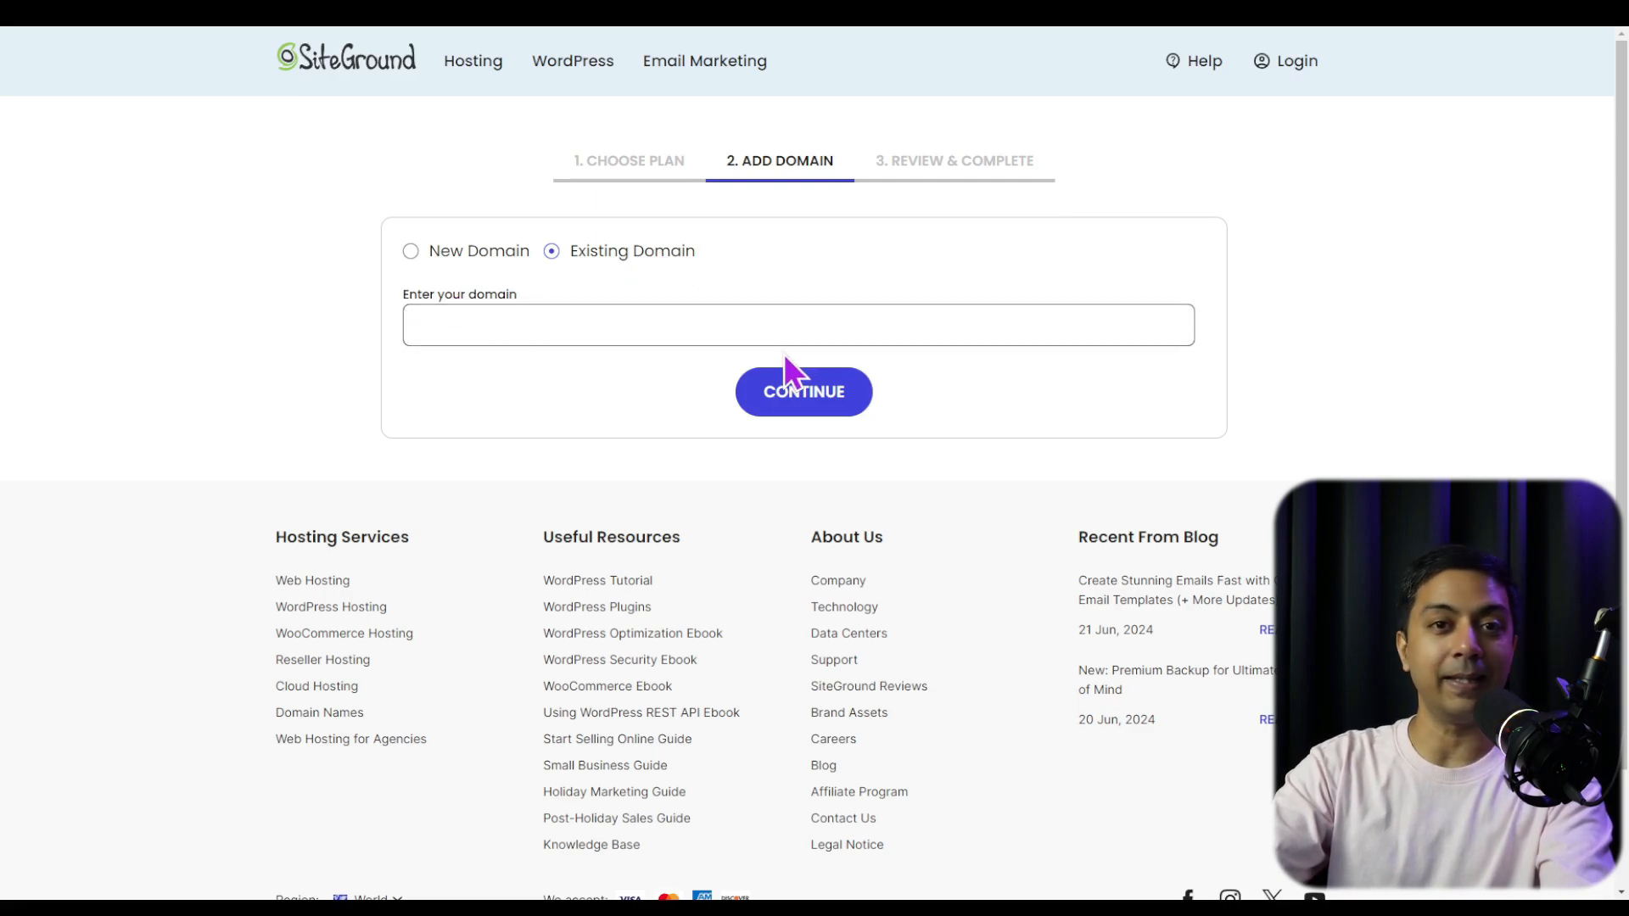
{"action": "left_click", "coordinate": [607, 331]}
{"action": "type", "text": "buildadiviwebsite.com"}
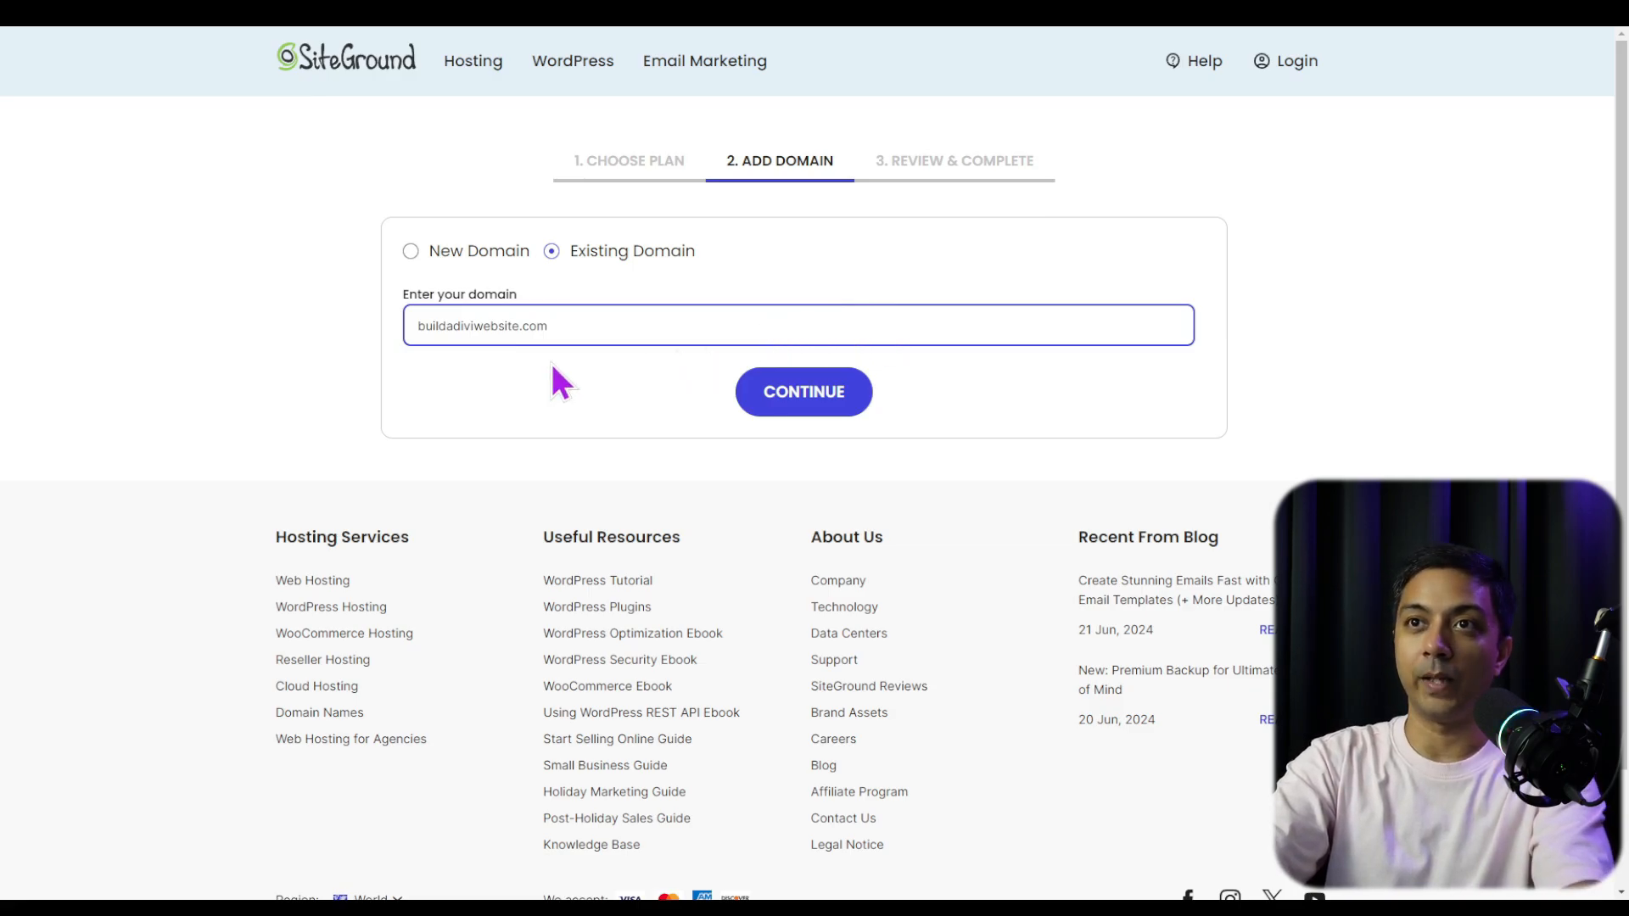
{"action": "left_click", "coordinate": [787, 408]}
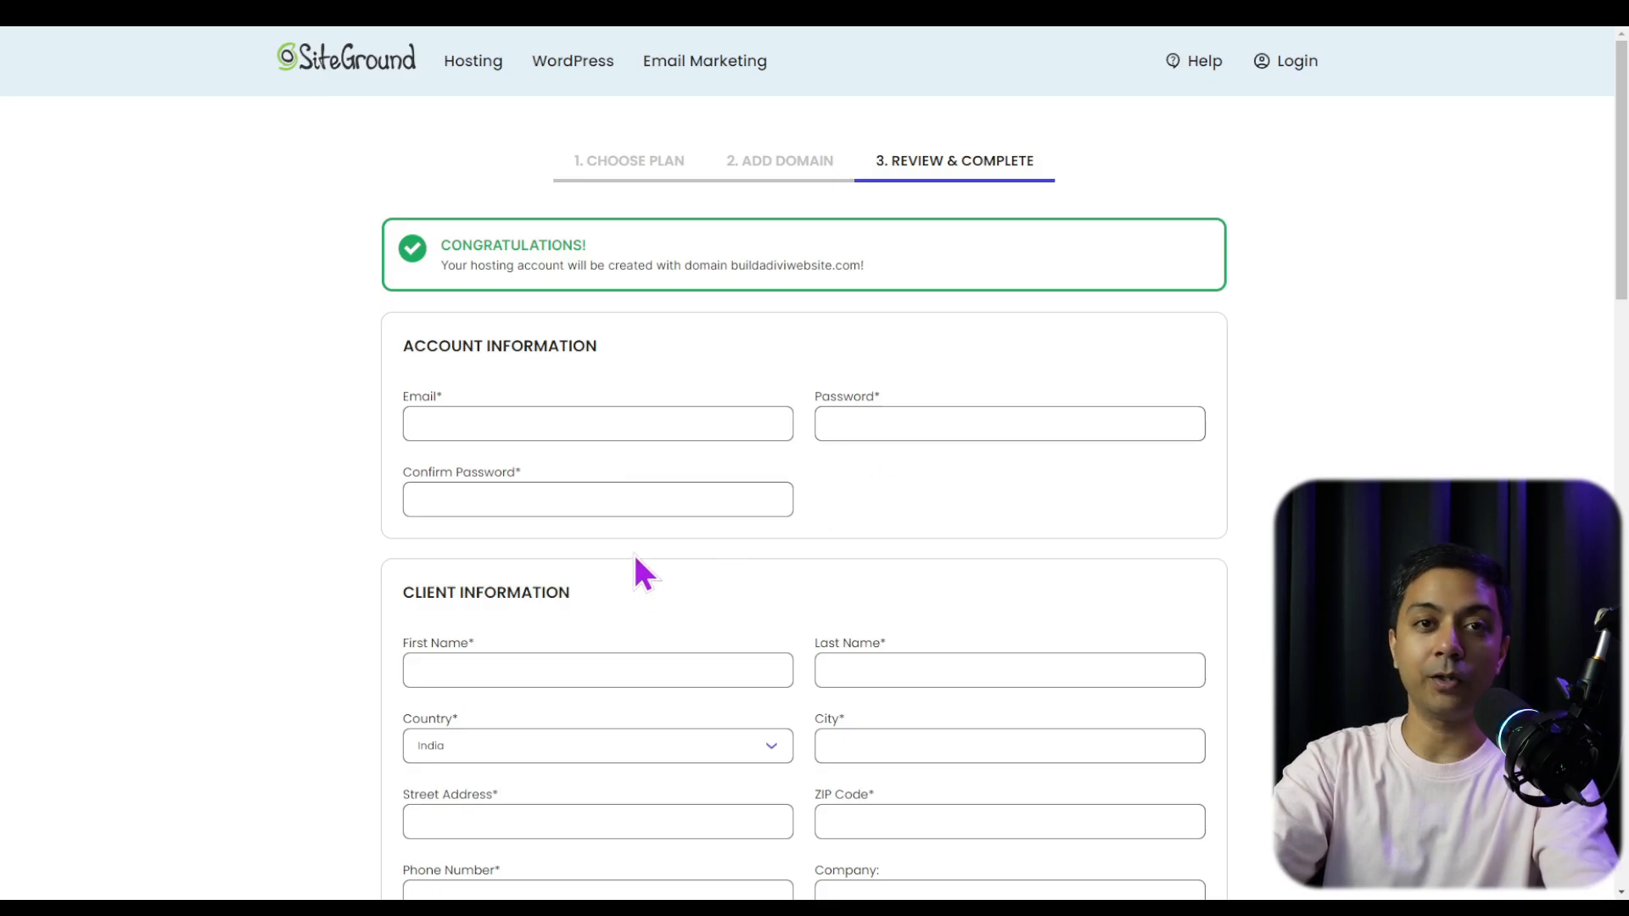
Review the client, payment and purchase information sections of the hosting checkout form
{"action": "scroll", "coordinate": [954, 543], "scroll_direction": "down", "scroll_amount": 4}
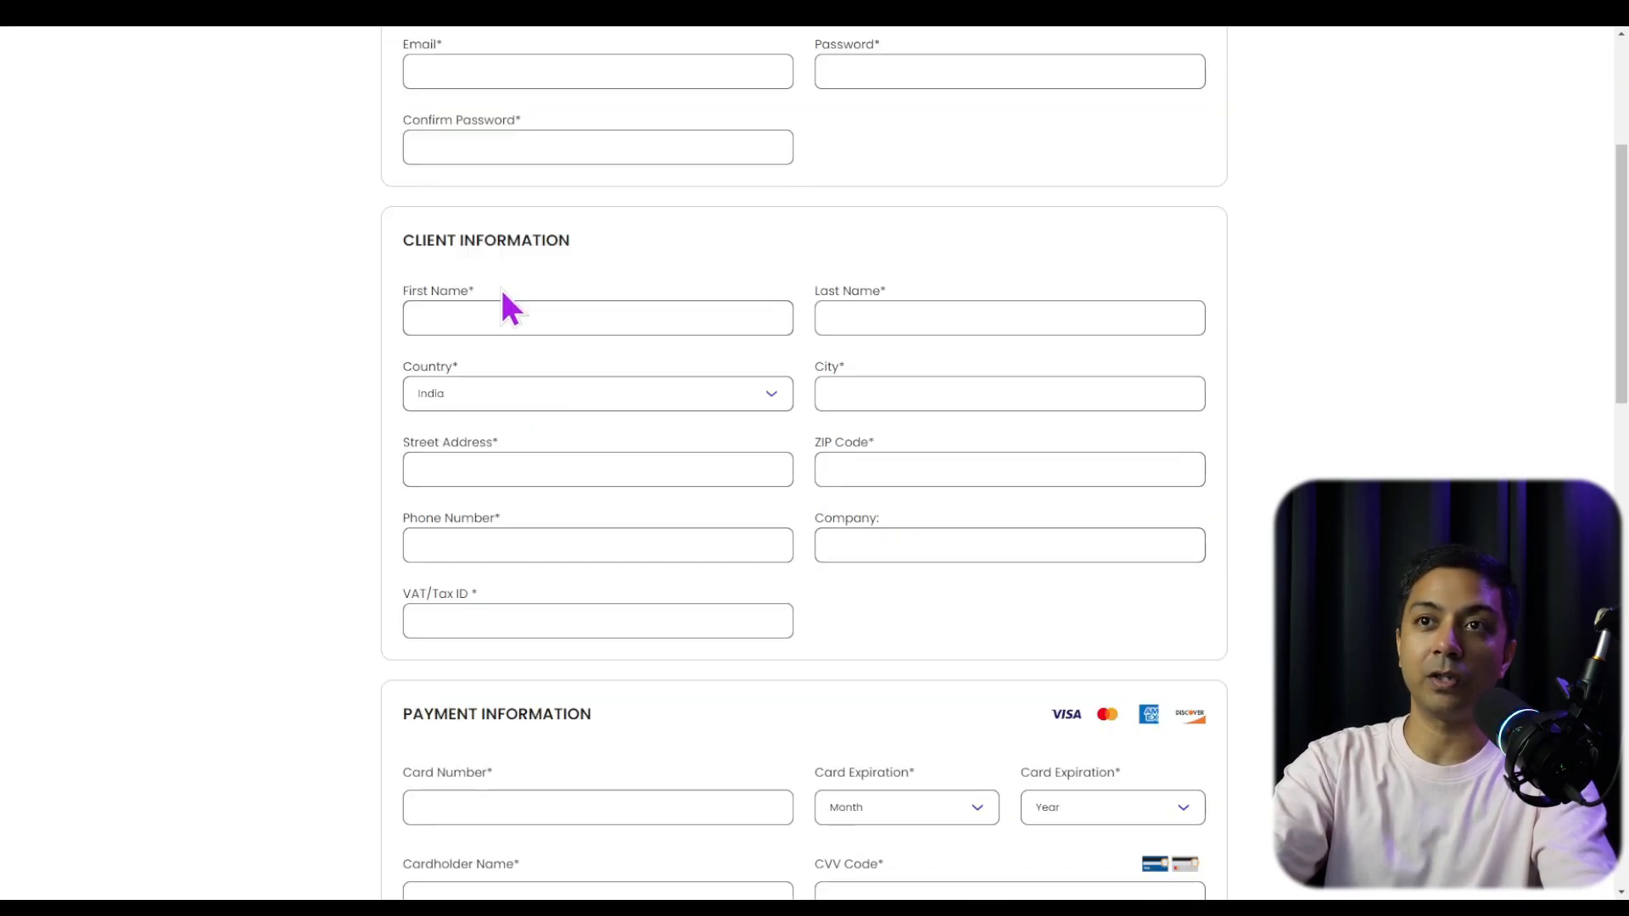
{"action": "scroll", "coordinate": [418, 347], "scroll_direction": "down", "scroll_amount": 4}
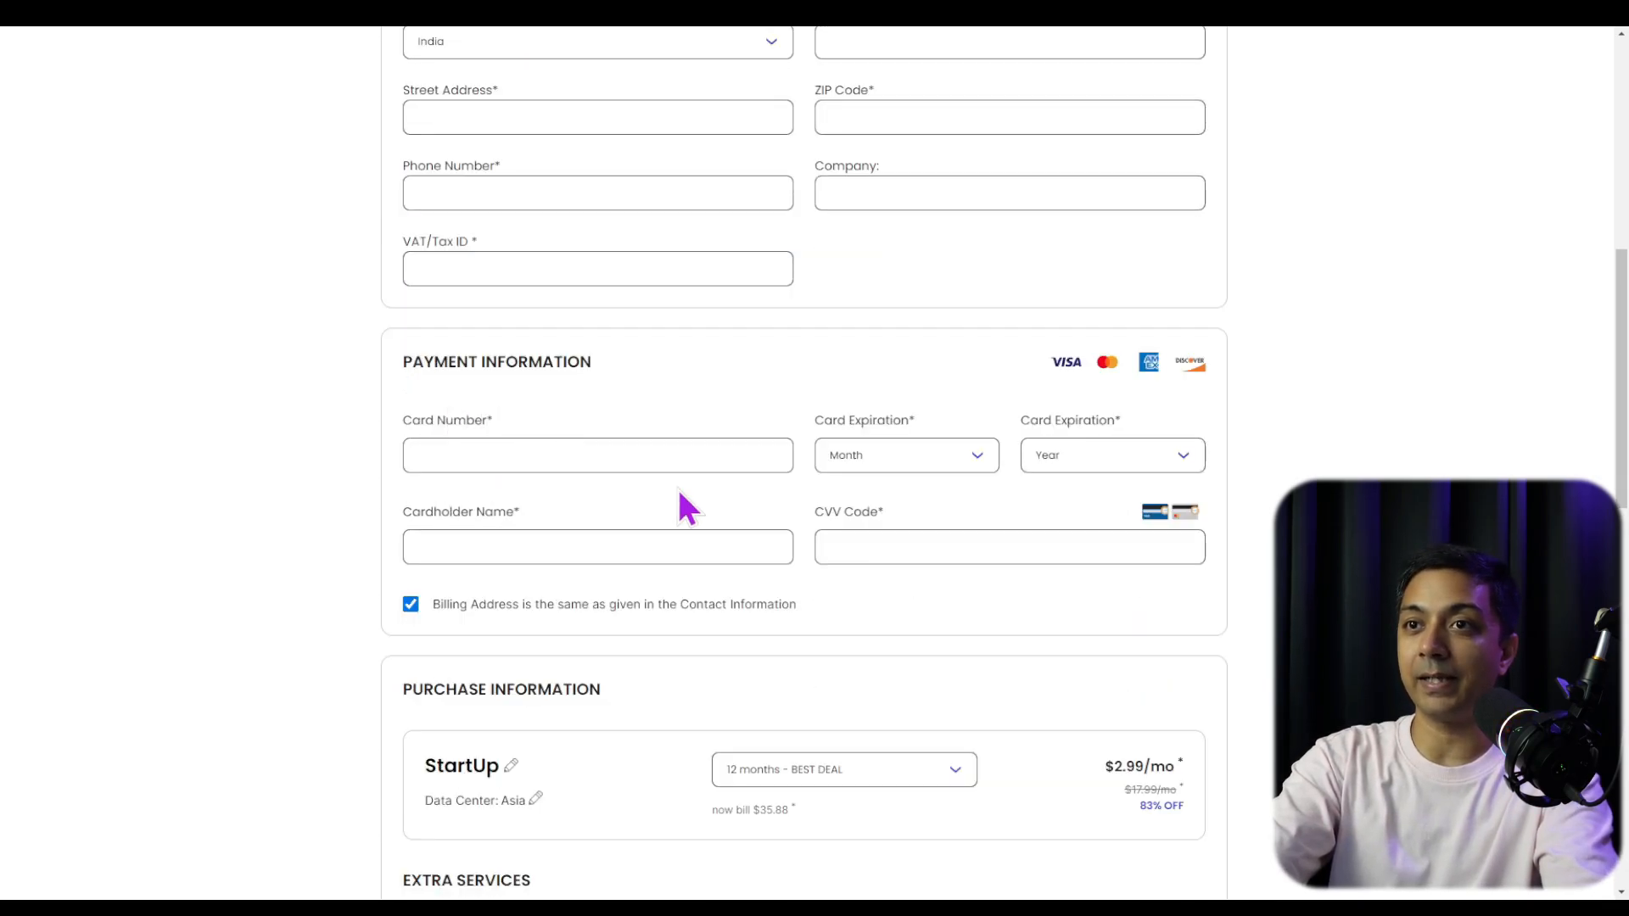
{"action": "scroll", "coordinate": [706, 508], "scroll_direction": "down", "scroll_amount": 5}
{"action": "scroll", "coordinate": [706, 497], "scroll_direction": "down", "scroll_amount": 5}
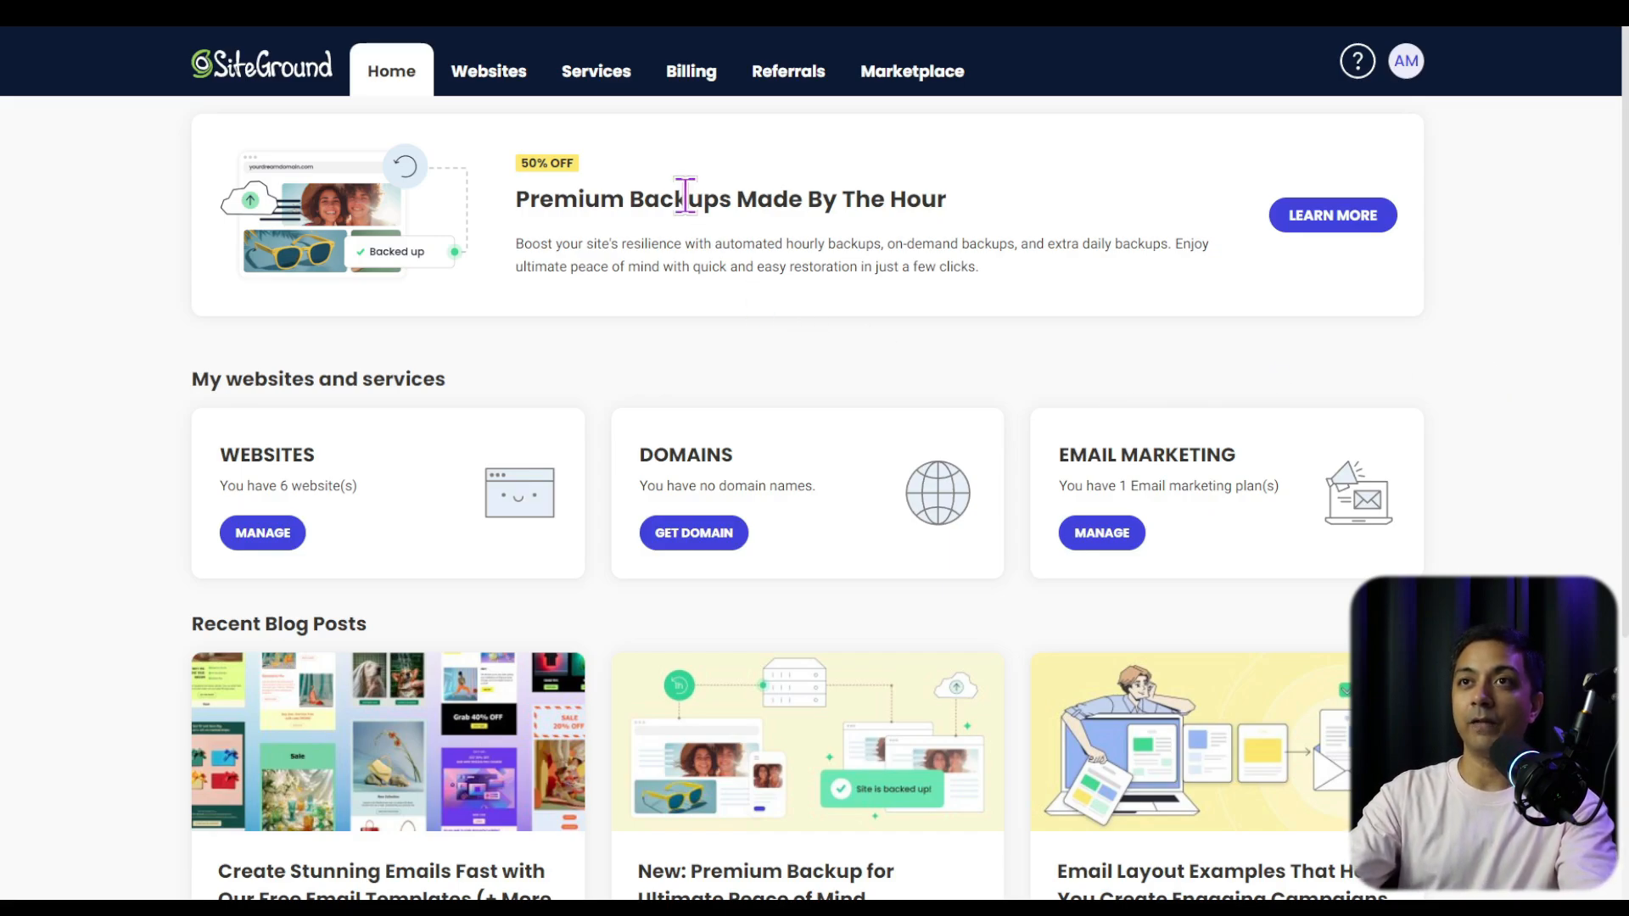
Start adding a new website to the hosting account and choose the existing domain option
{"action": "left_click", "coordinate": [519, 82]}
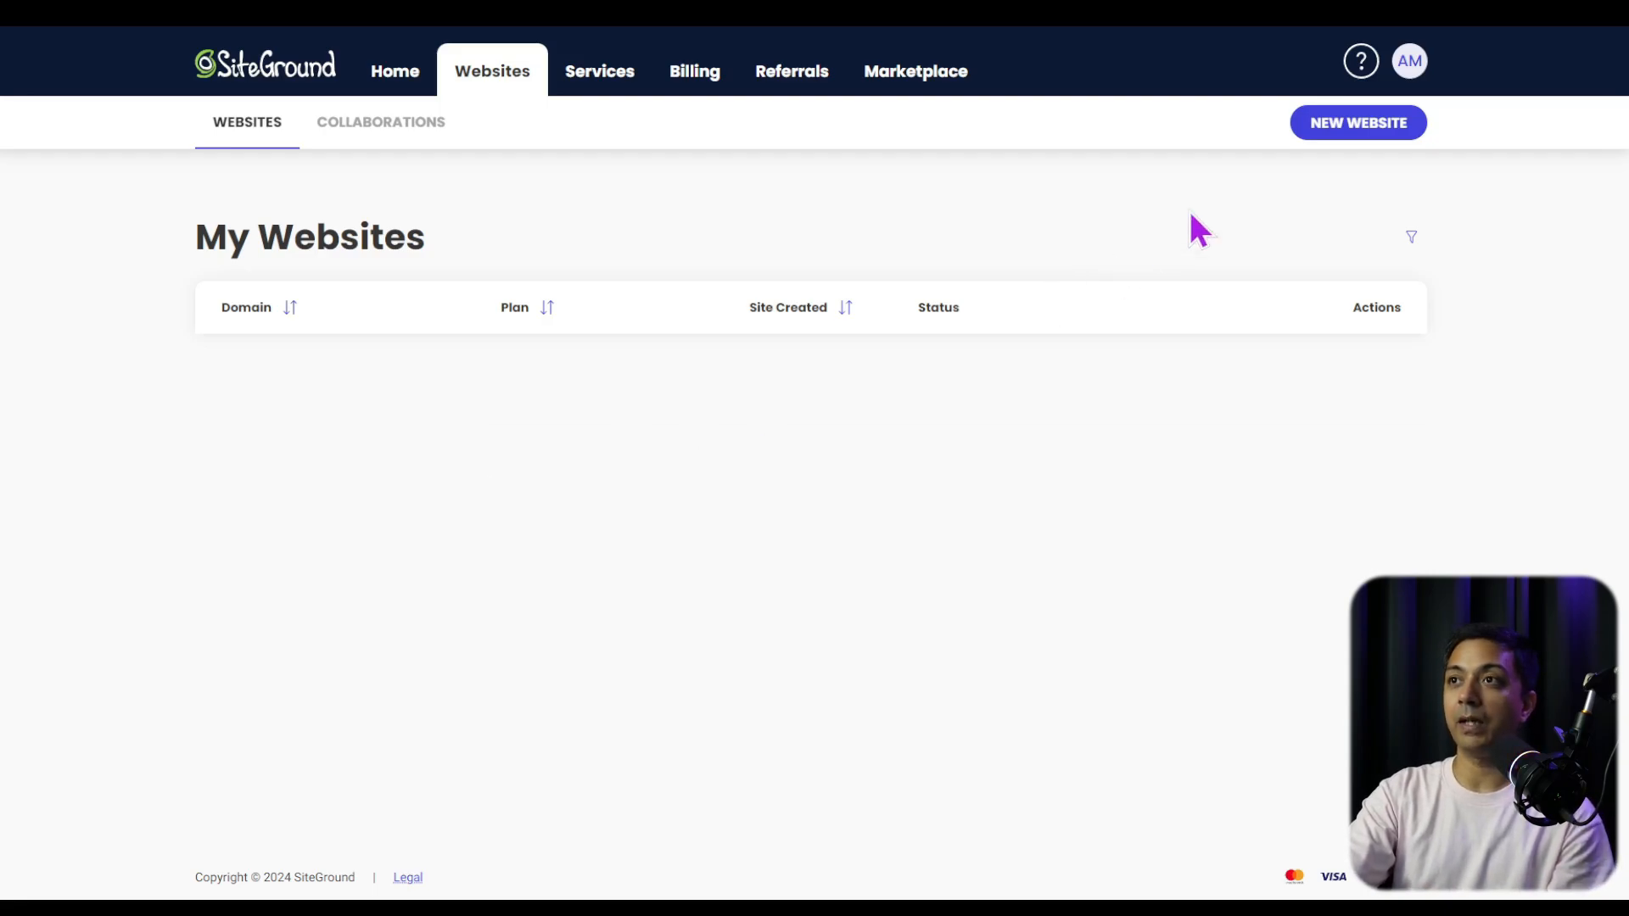
{"action": "left_click", "coordinate": [1332, 129]}
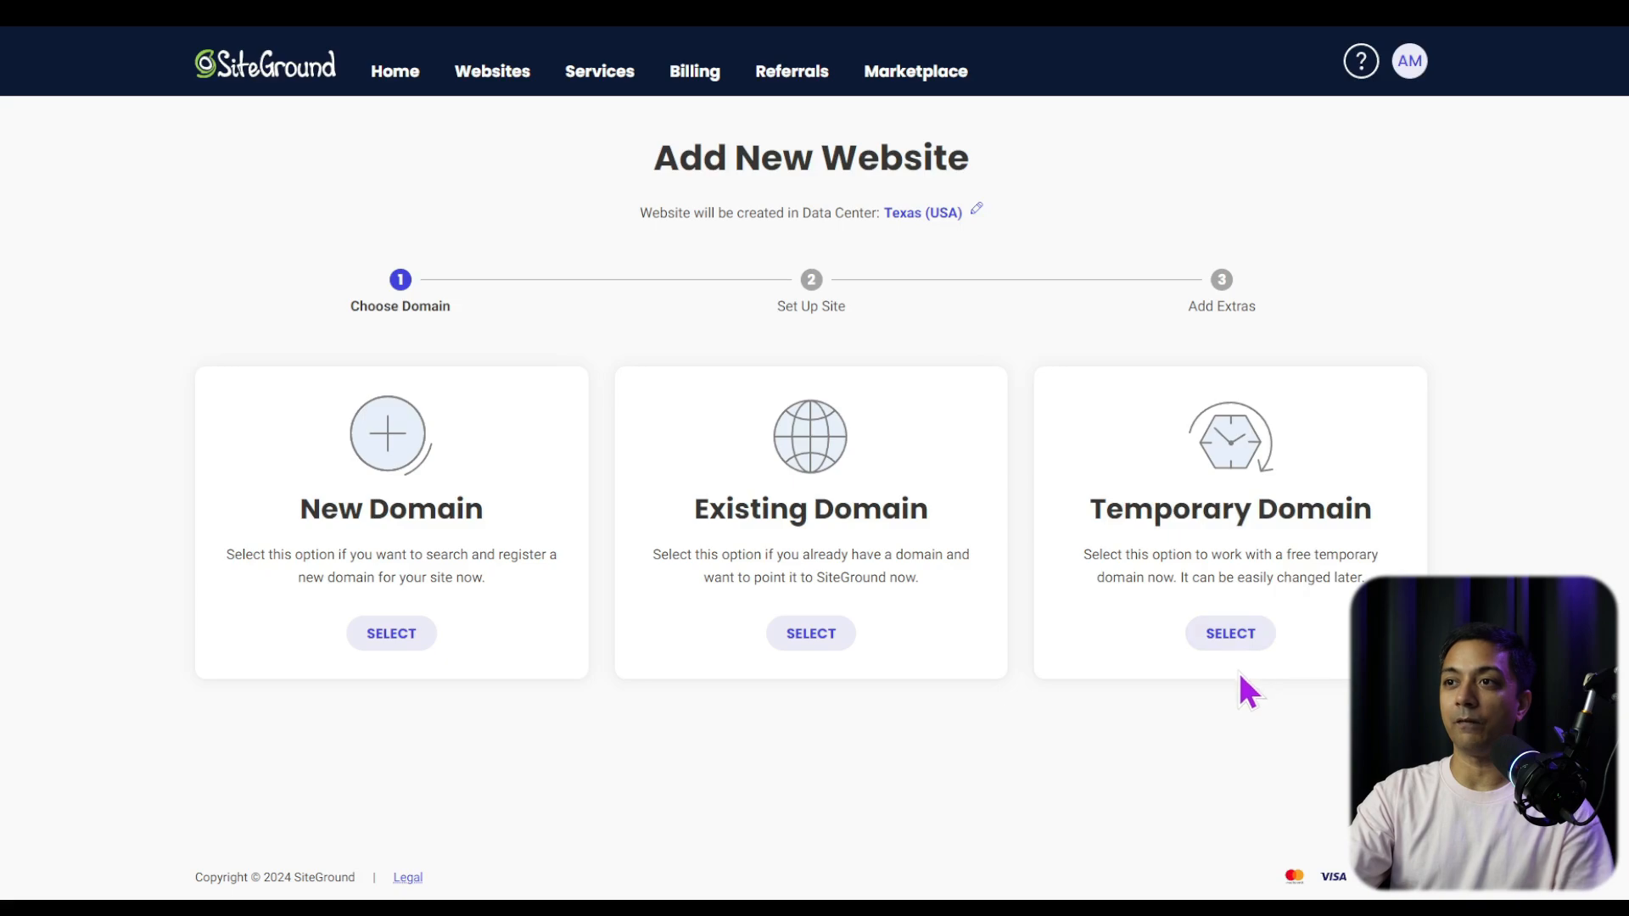
{"action": "left_click", "coordinate": [811, 637]}
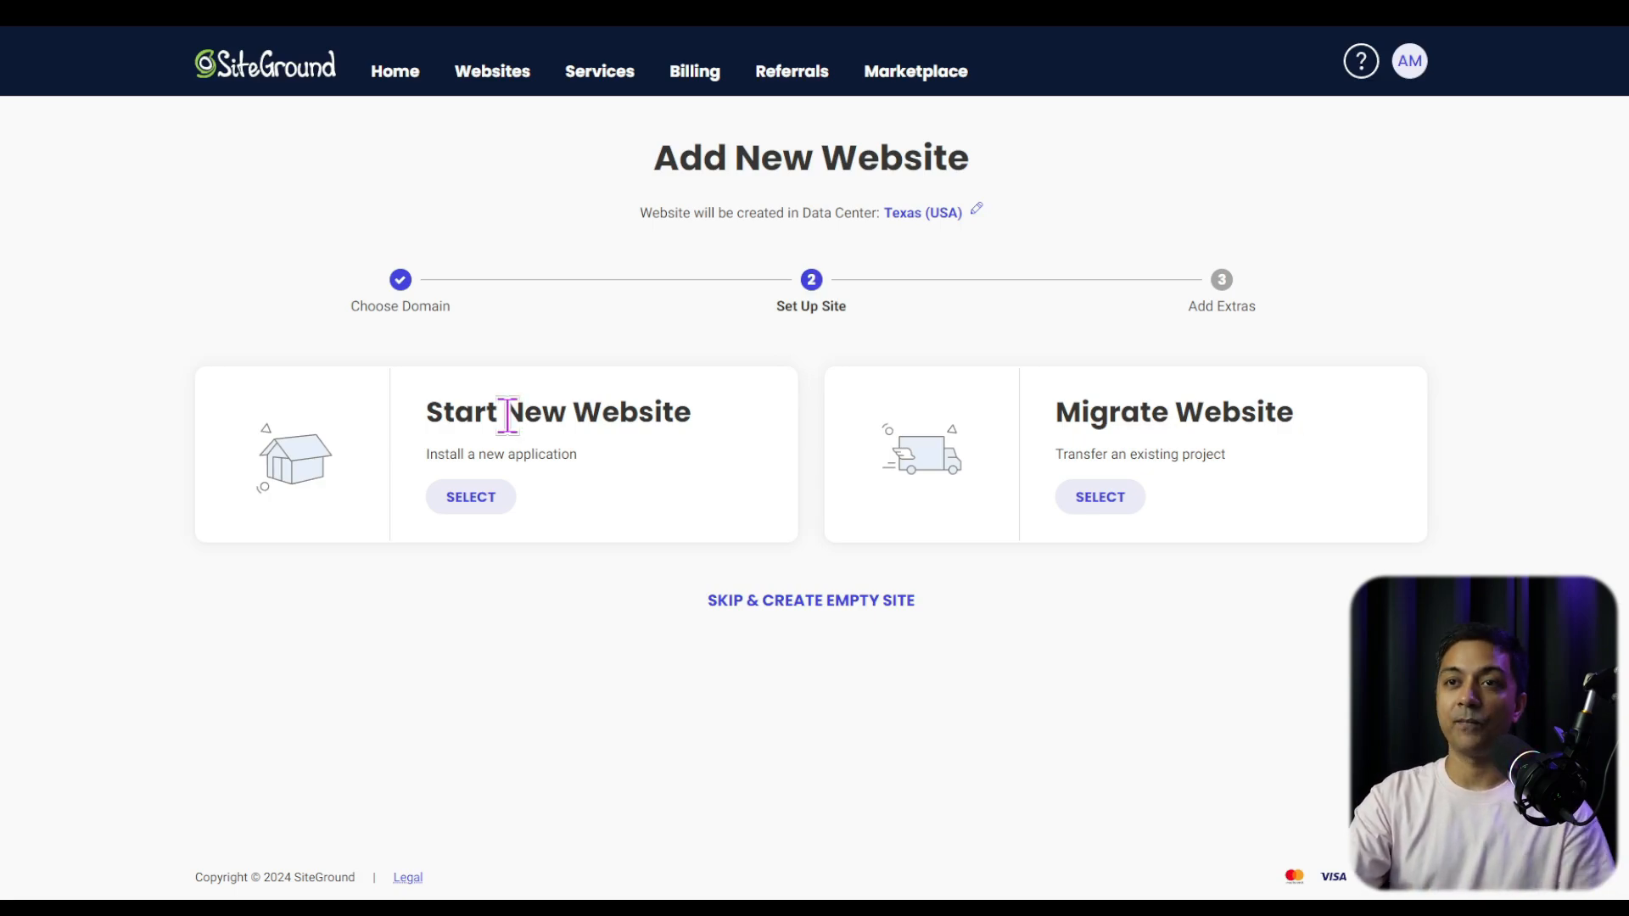
Set the site up as a new website with WordPress and a generated login password
{"action": "left_click", "coordinate": [469, 501]}
{"action": "scroll", "coordinate": [1574, 543], "scroll_direction": "down", "scroll_amount": 1}
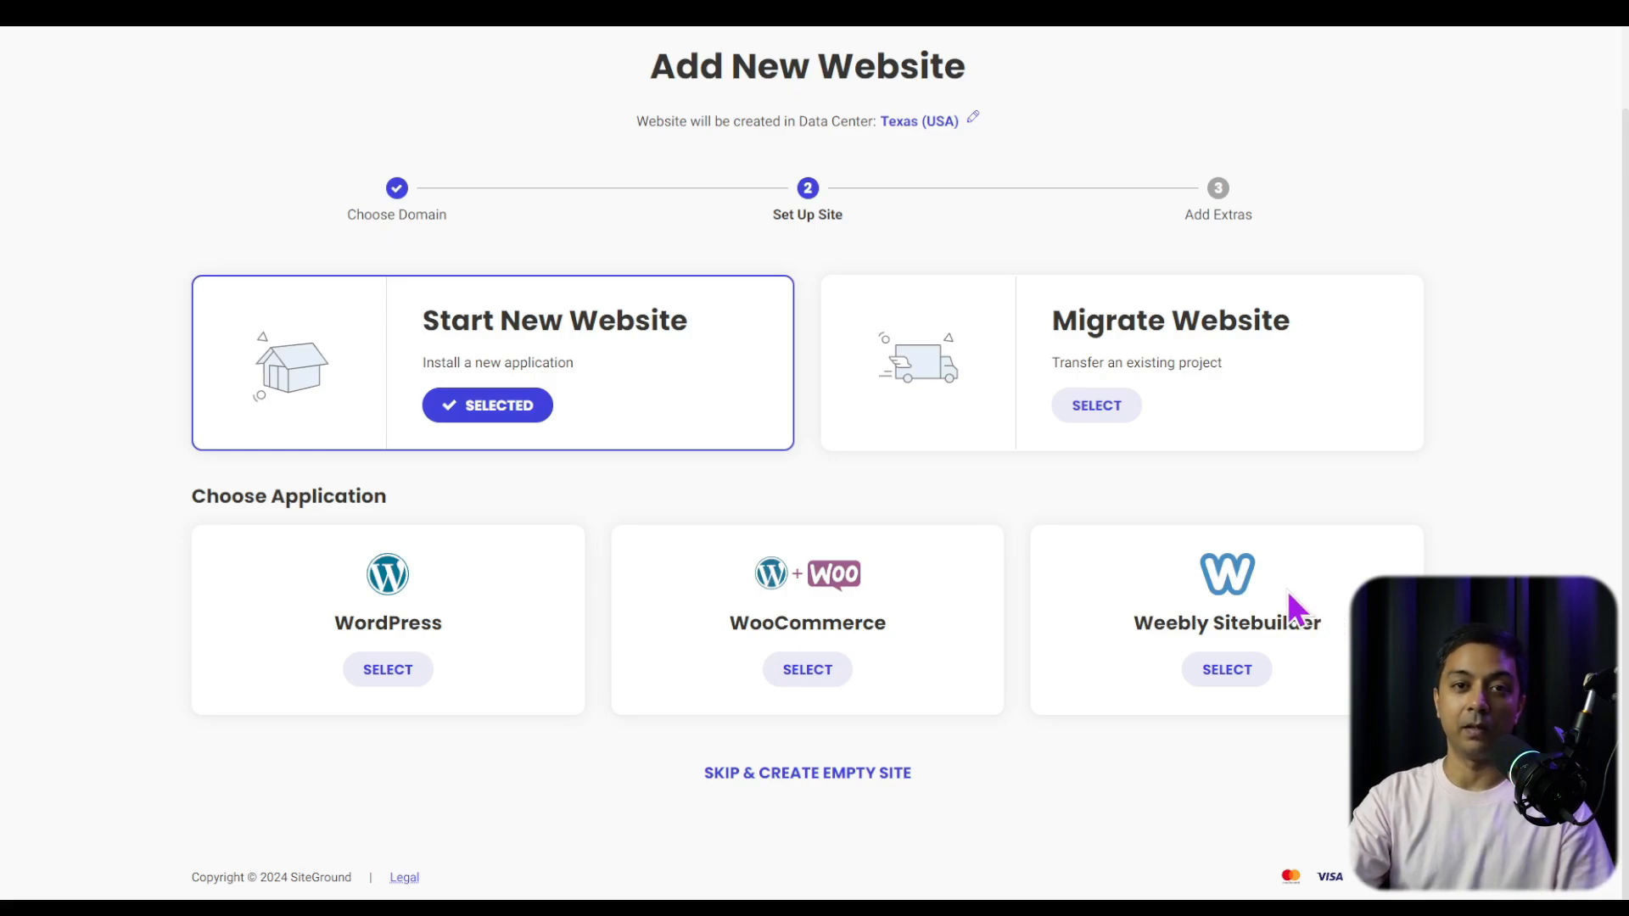
{"action": "left_click", "coordinate": [391, 680]}
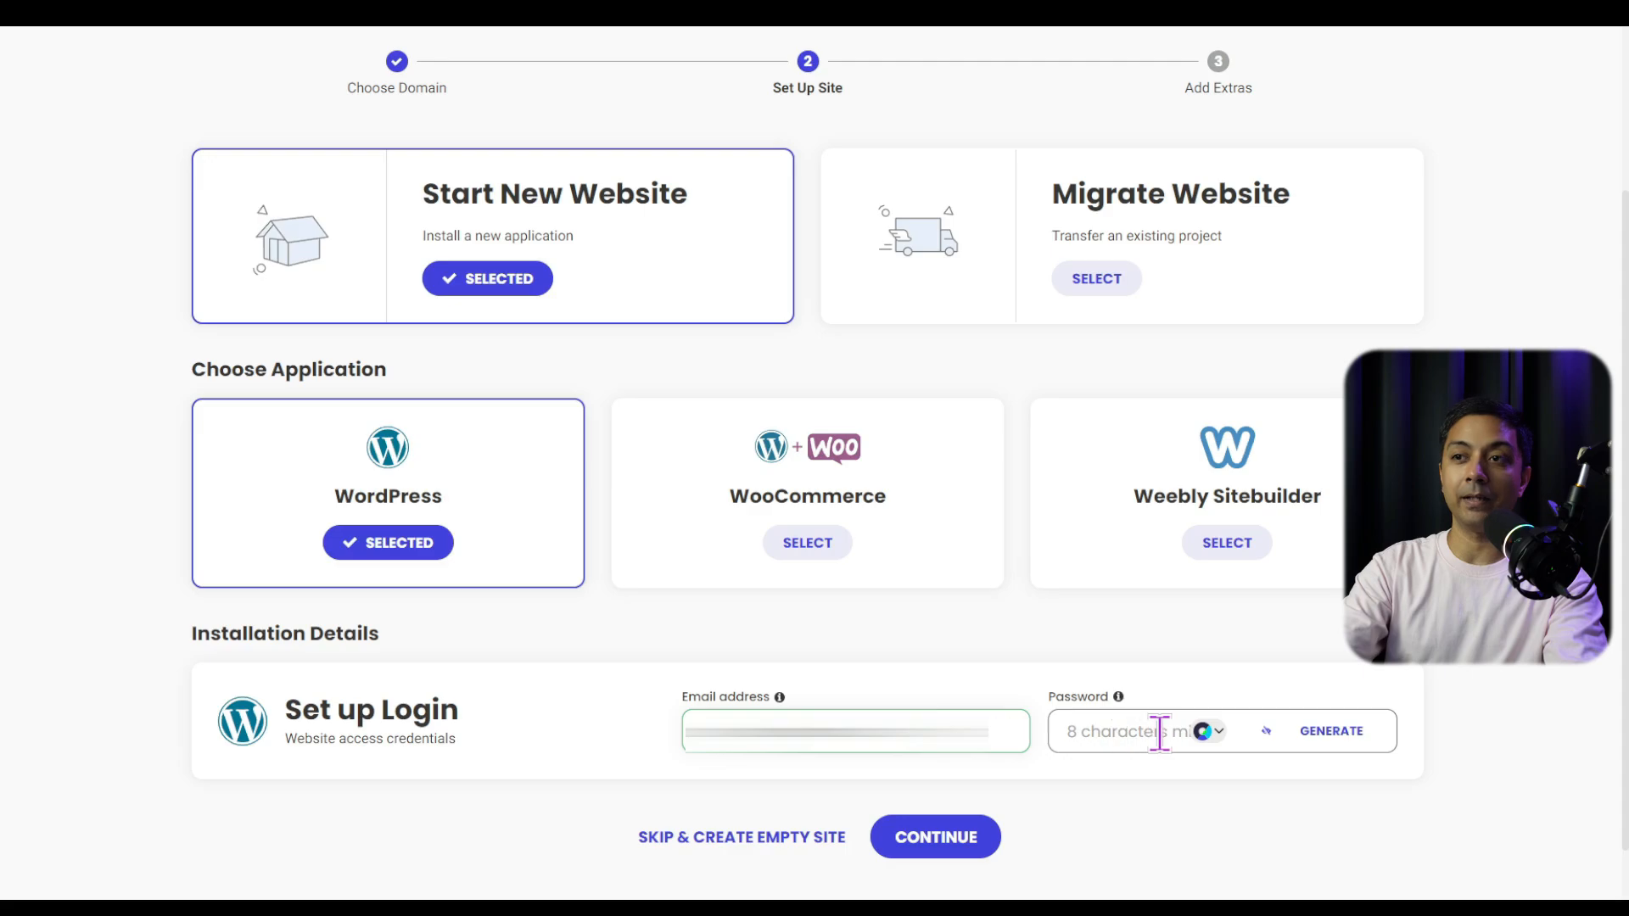
{"action": "left_click", "coordinate": [1331, 735]}
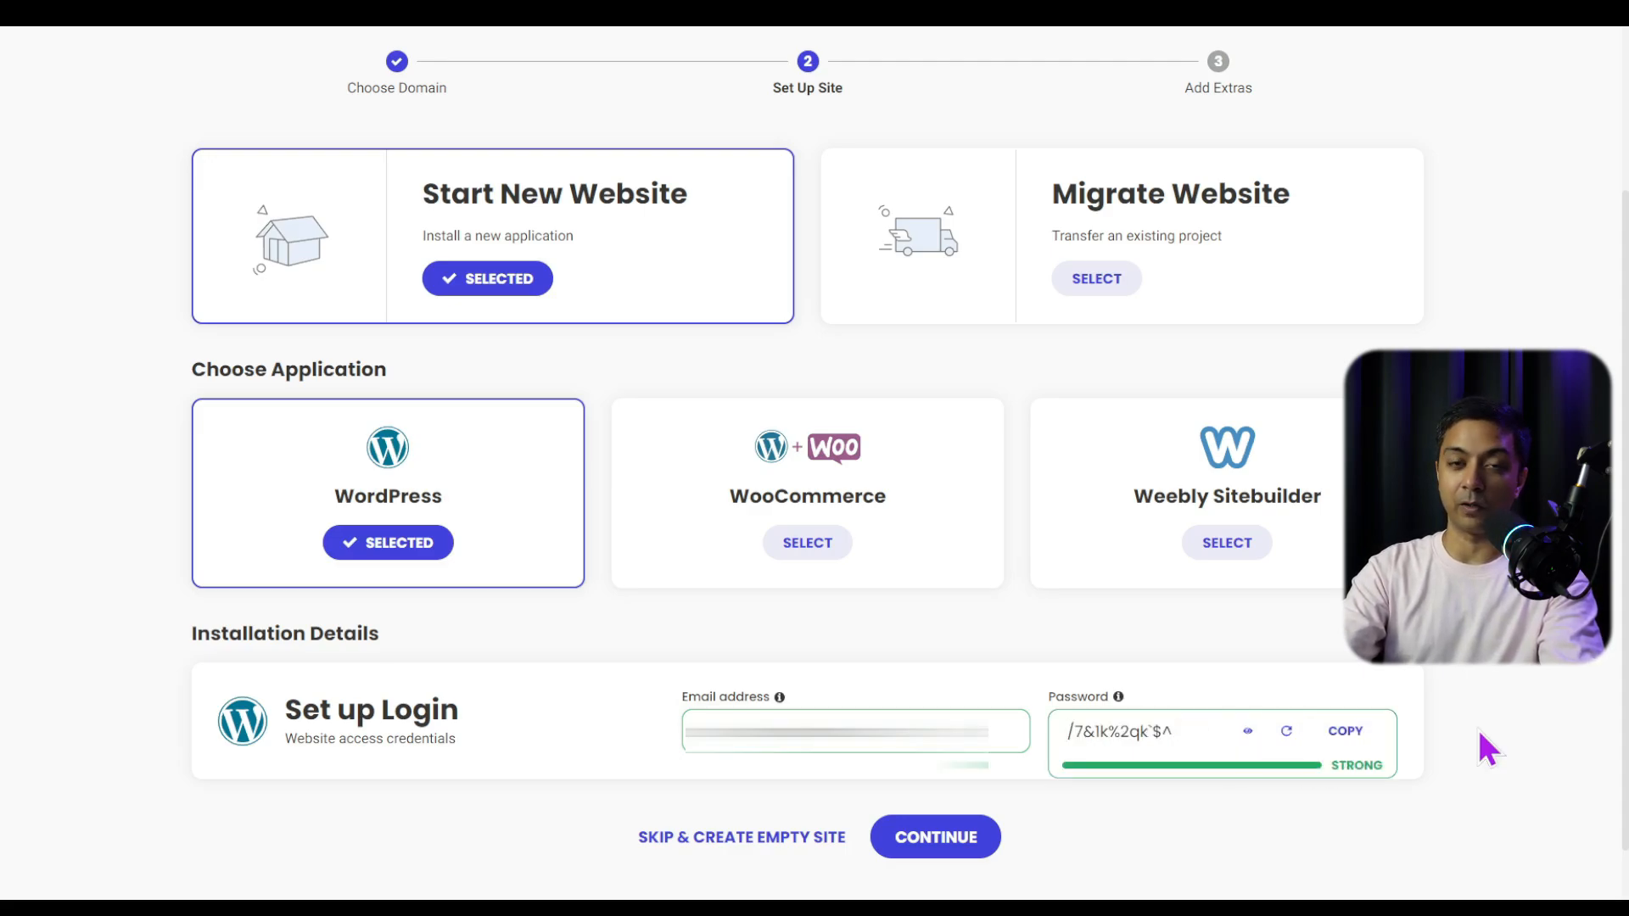
{"action": "scroll", "coordinate": [1489, 748], "scroll_direction": "down", "scroll_amount": 1}
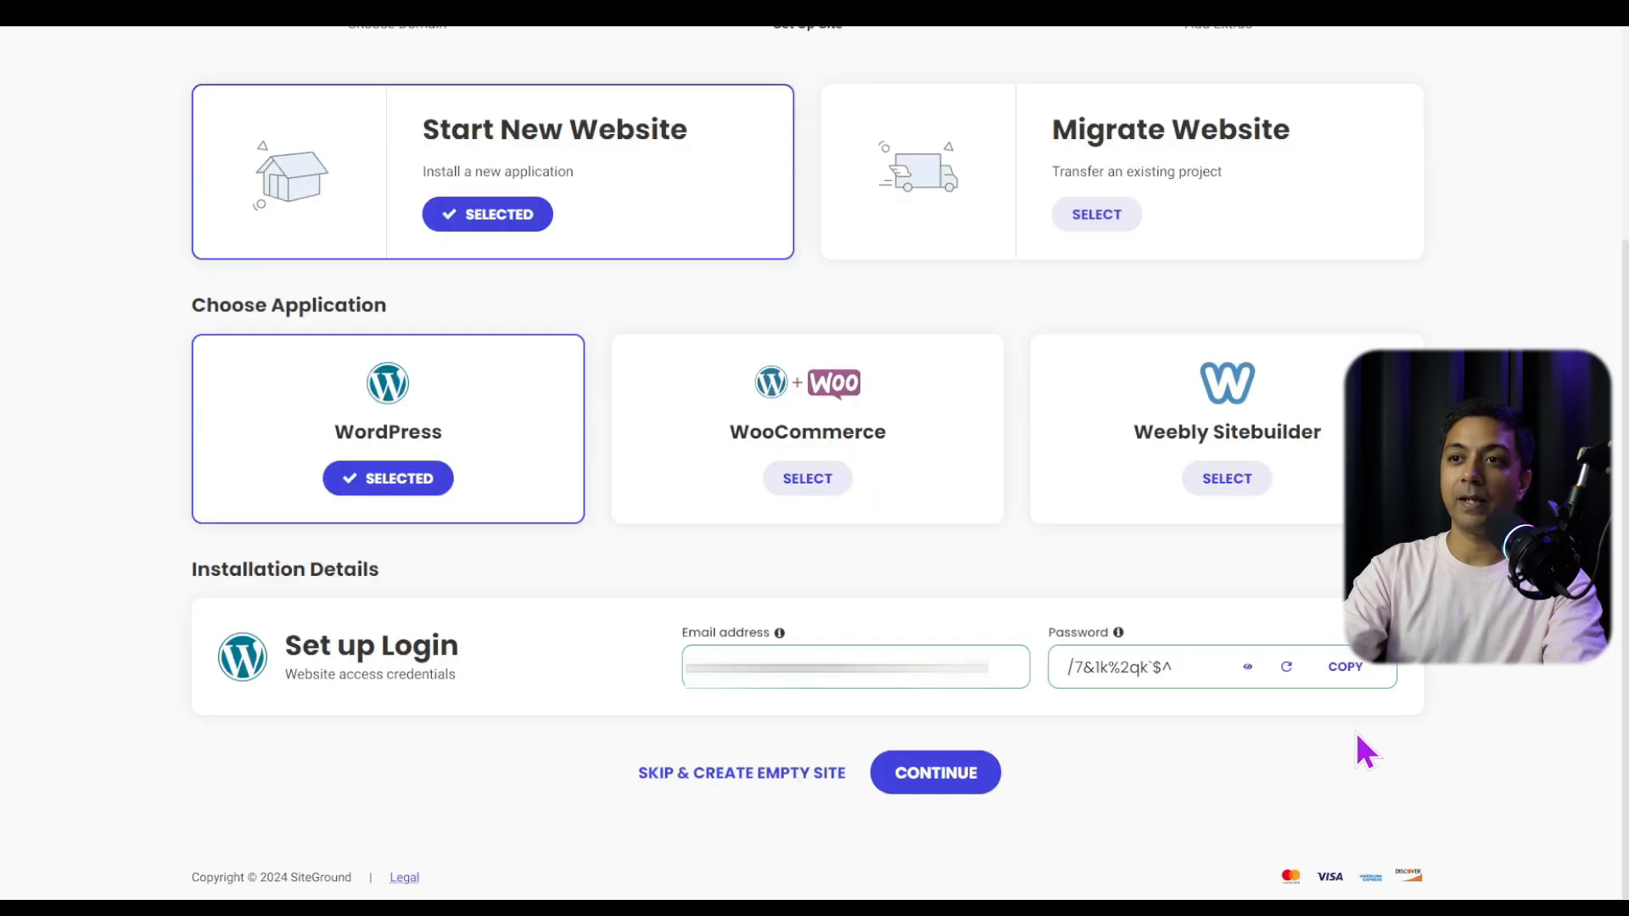
{"action": "left_click", "coordinate": [932, 775]}
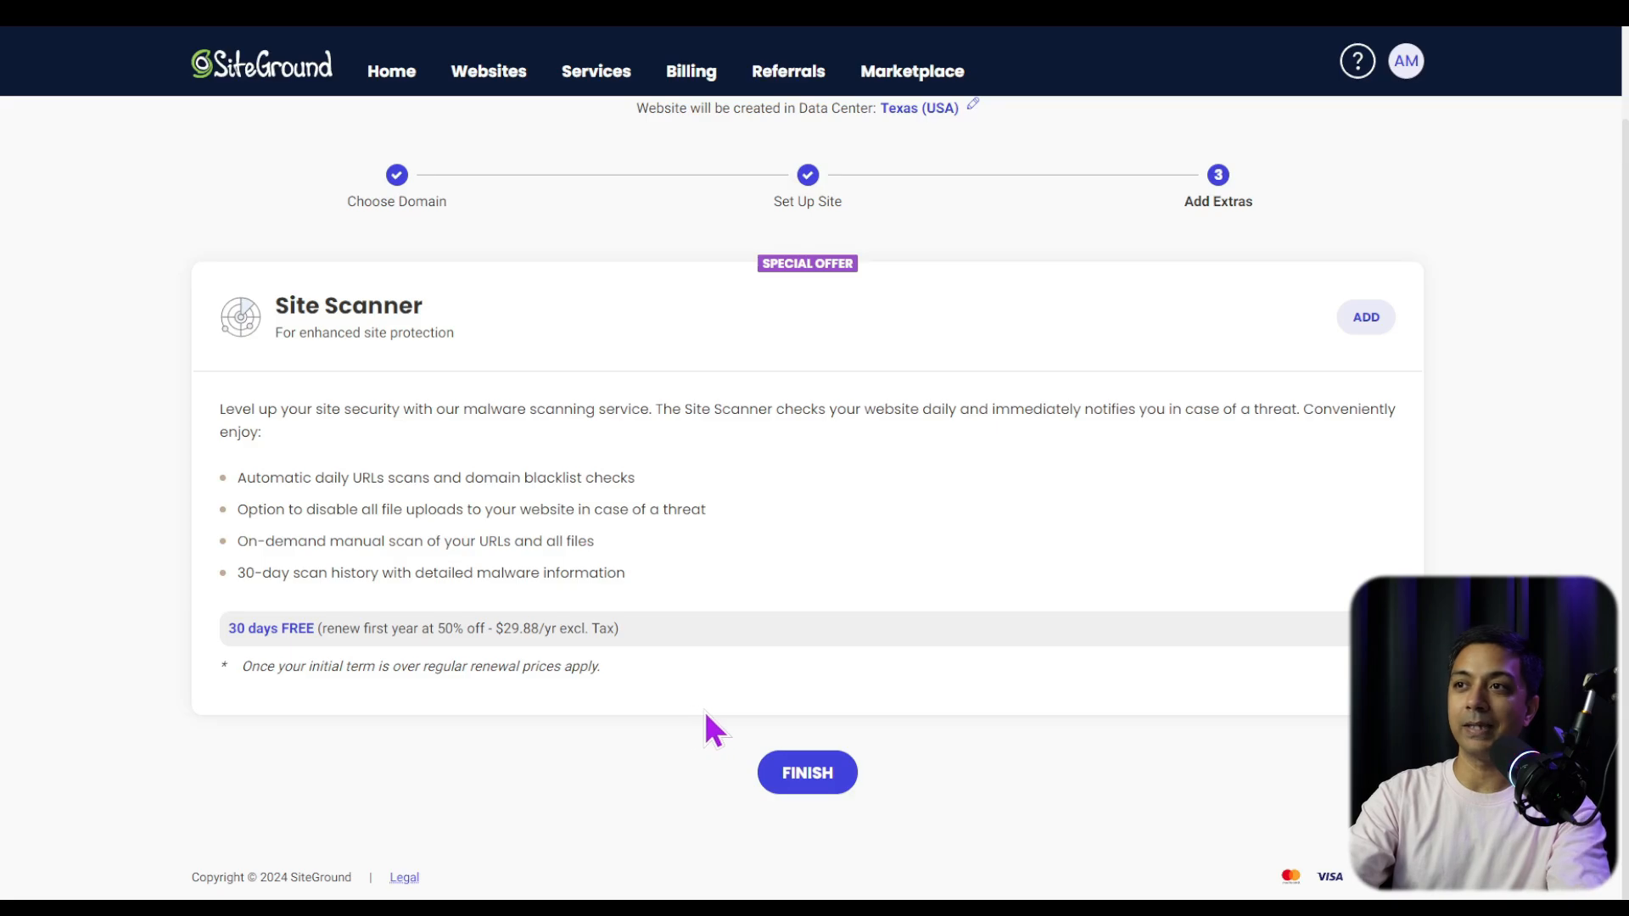
Finish creating the website without adding Site Scanner and view the new site
{"action": "left_click", "coordinate": [807, 783]}
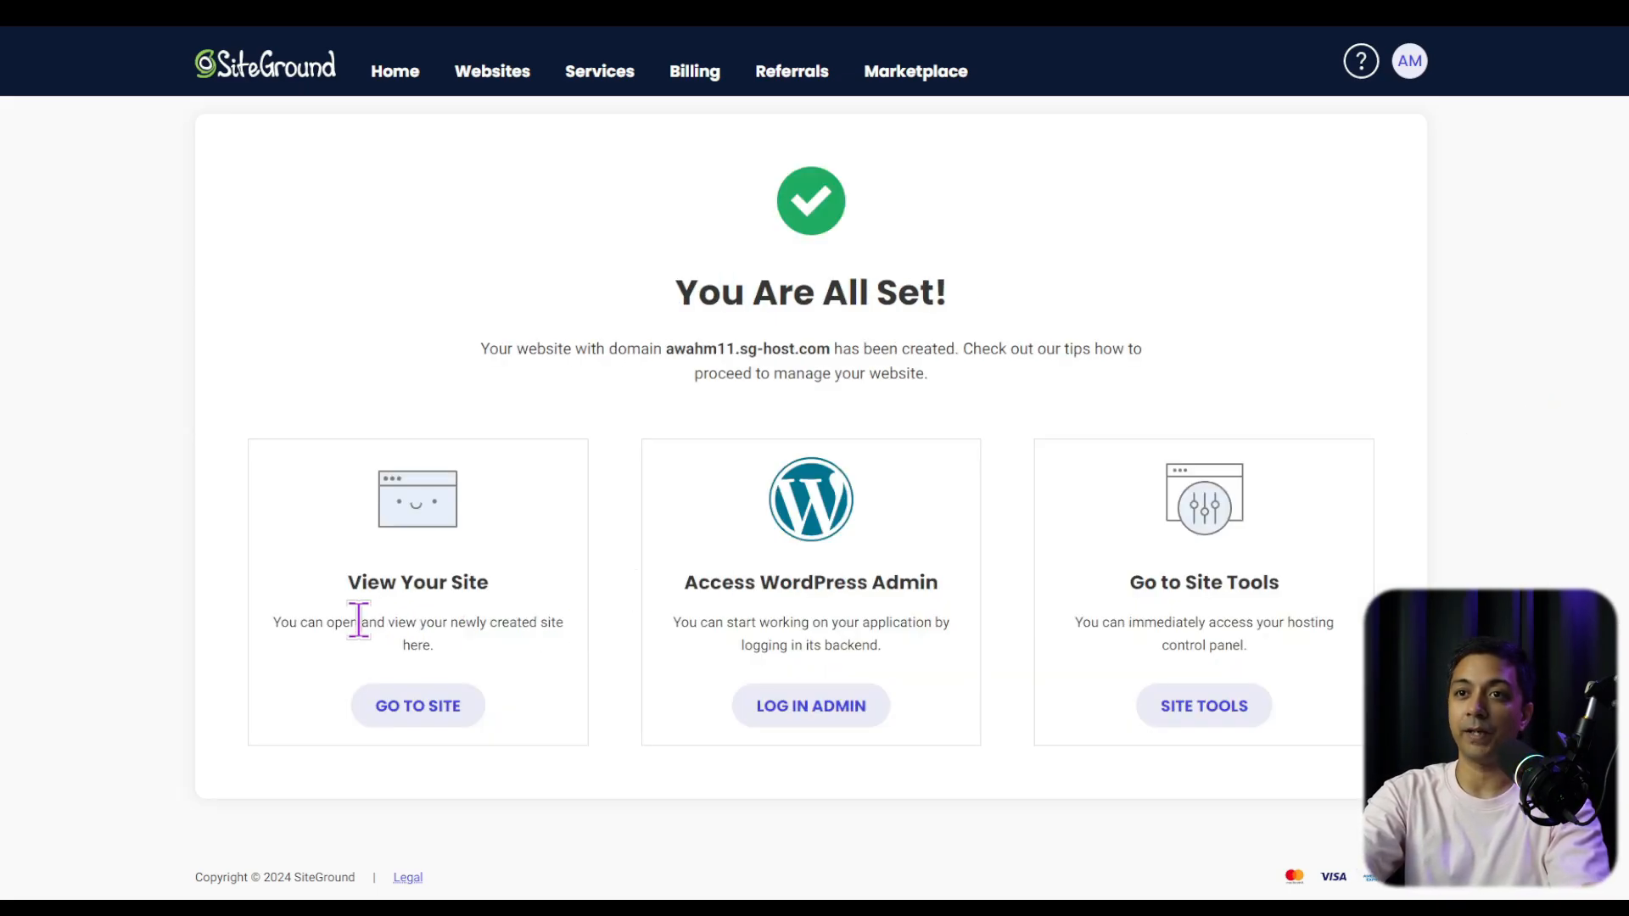
{"action": "left_click", "coordinate": [438, 714]}
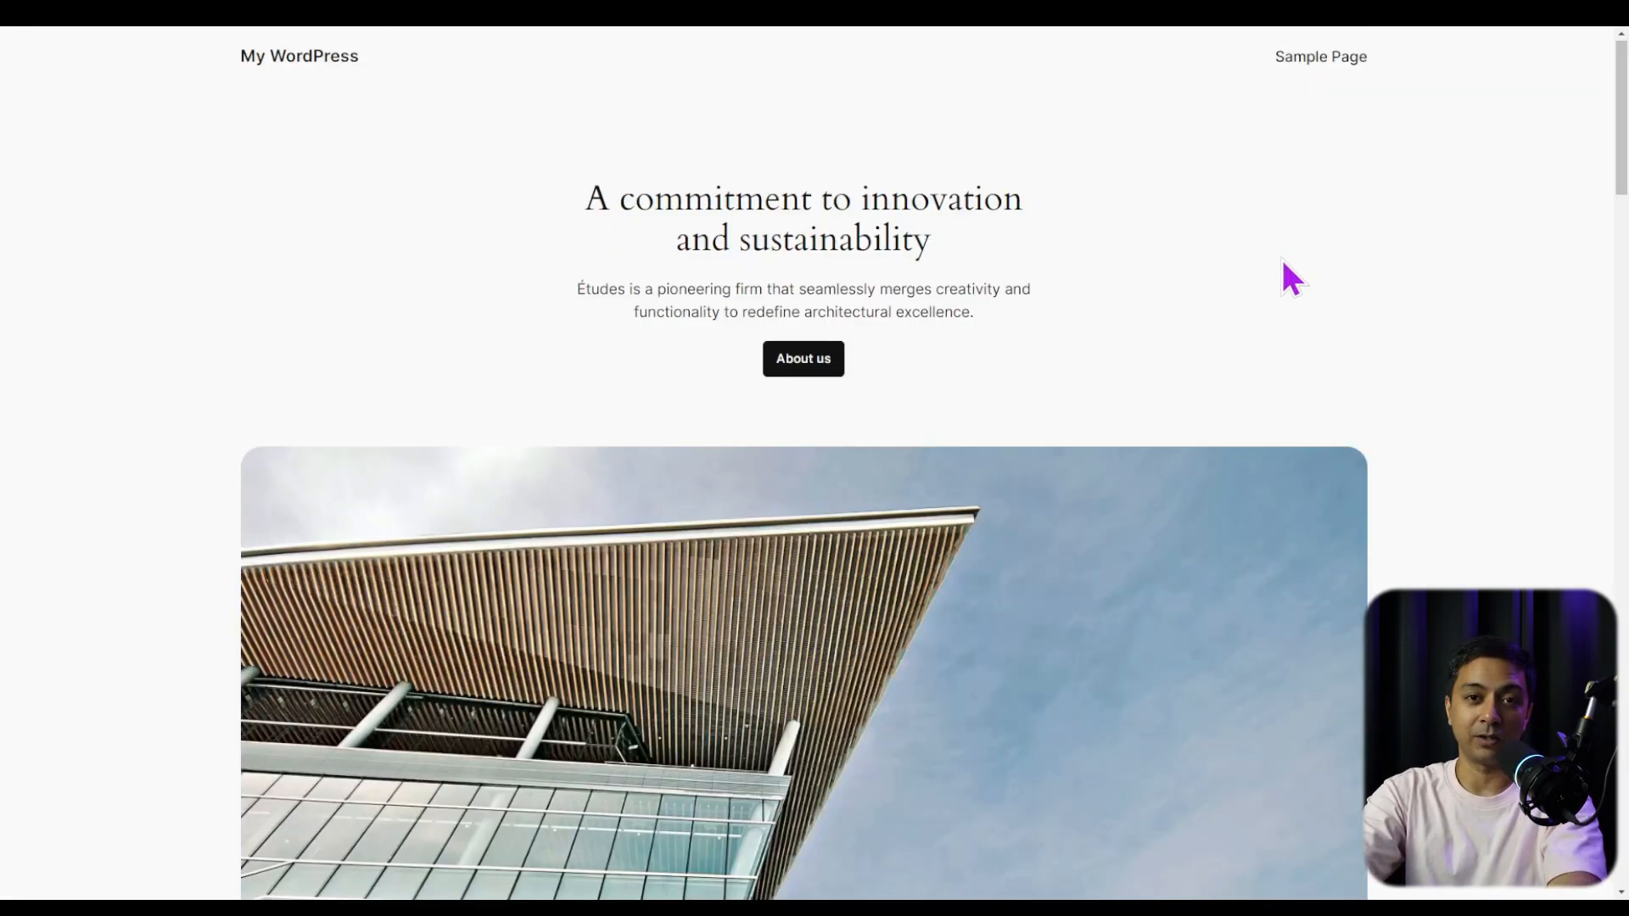
Look over the new site, open its WordPress admin from the hosting account's website list and exit the starter wizard
{"action": "scroll", "coordinate": [1283, 280], "scroll_direction": "down", "scroll_amount": 10}
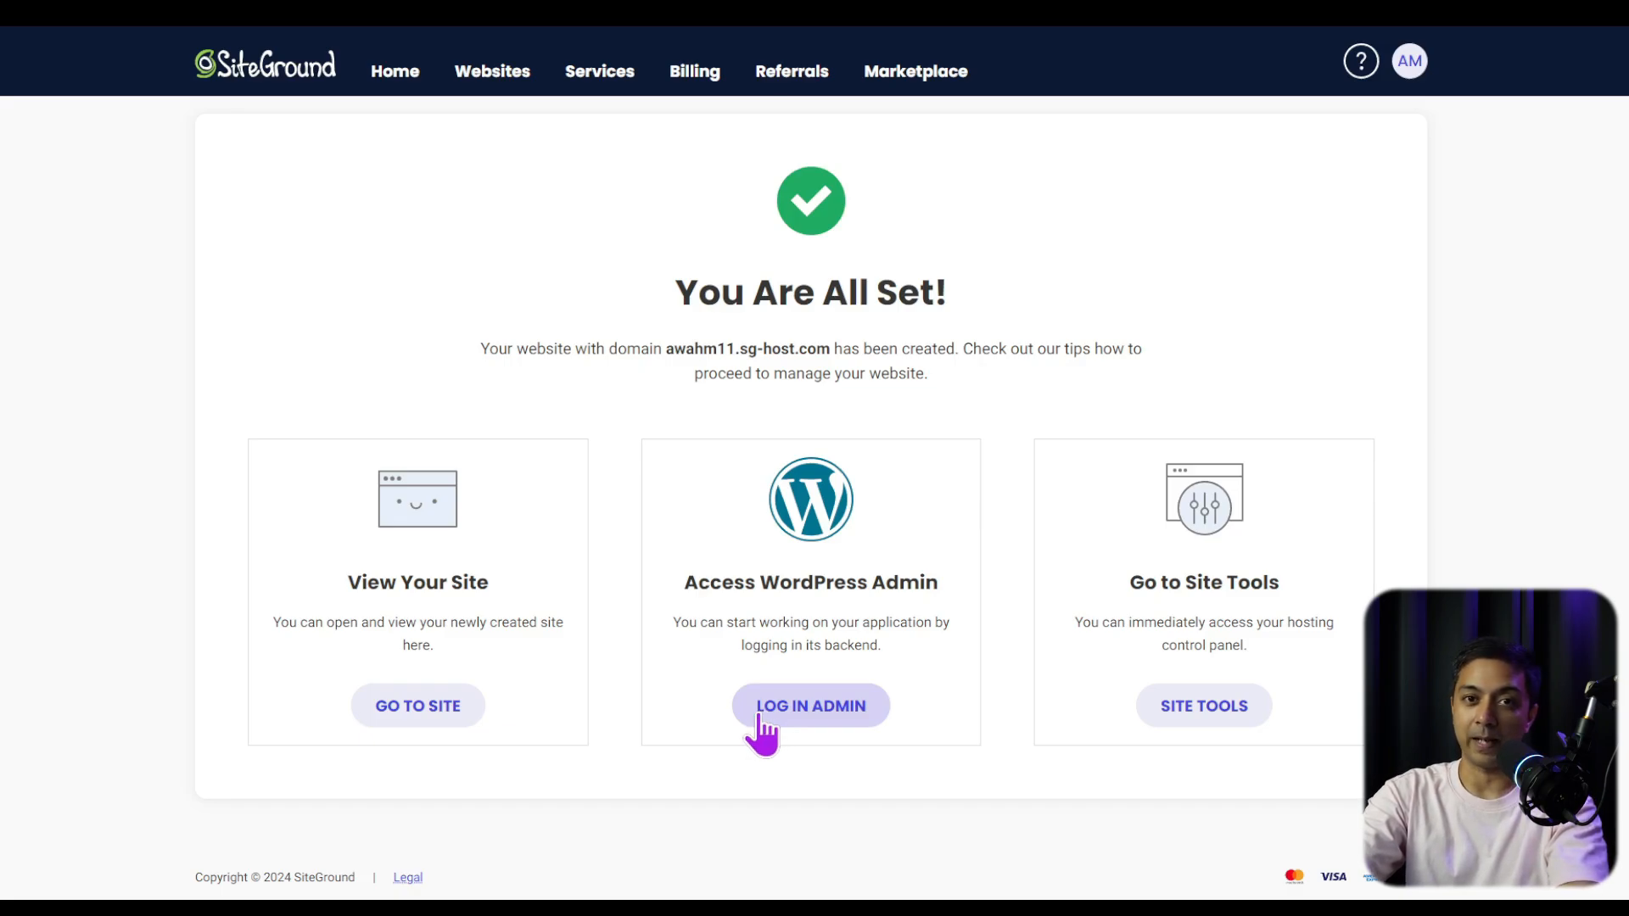
{"action": "left_click", "coordinate": [500, 70]}
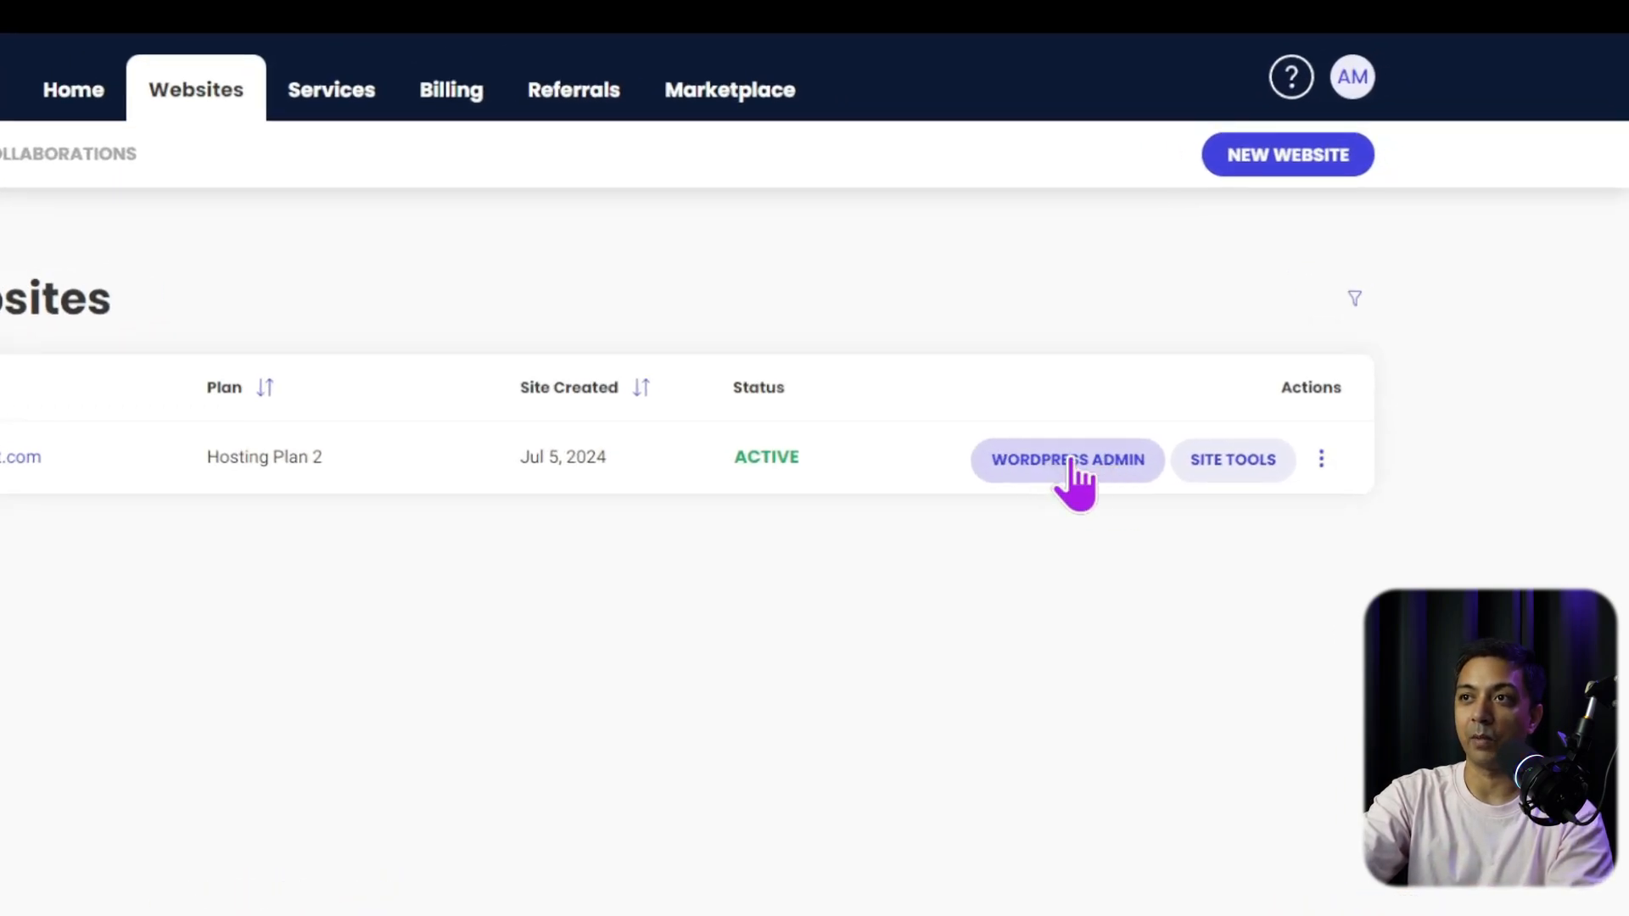
{"action": "left_click", "coordinate": [1055, 462]}
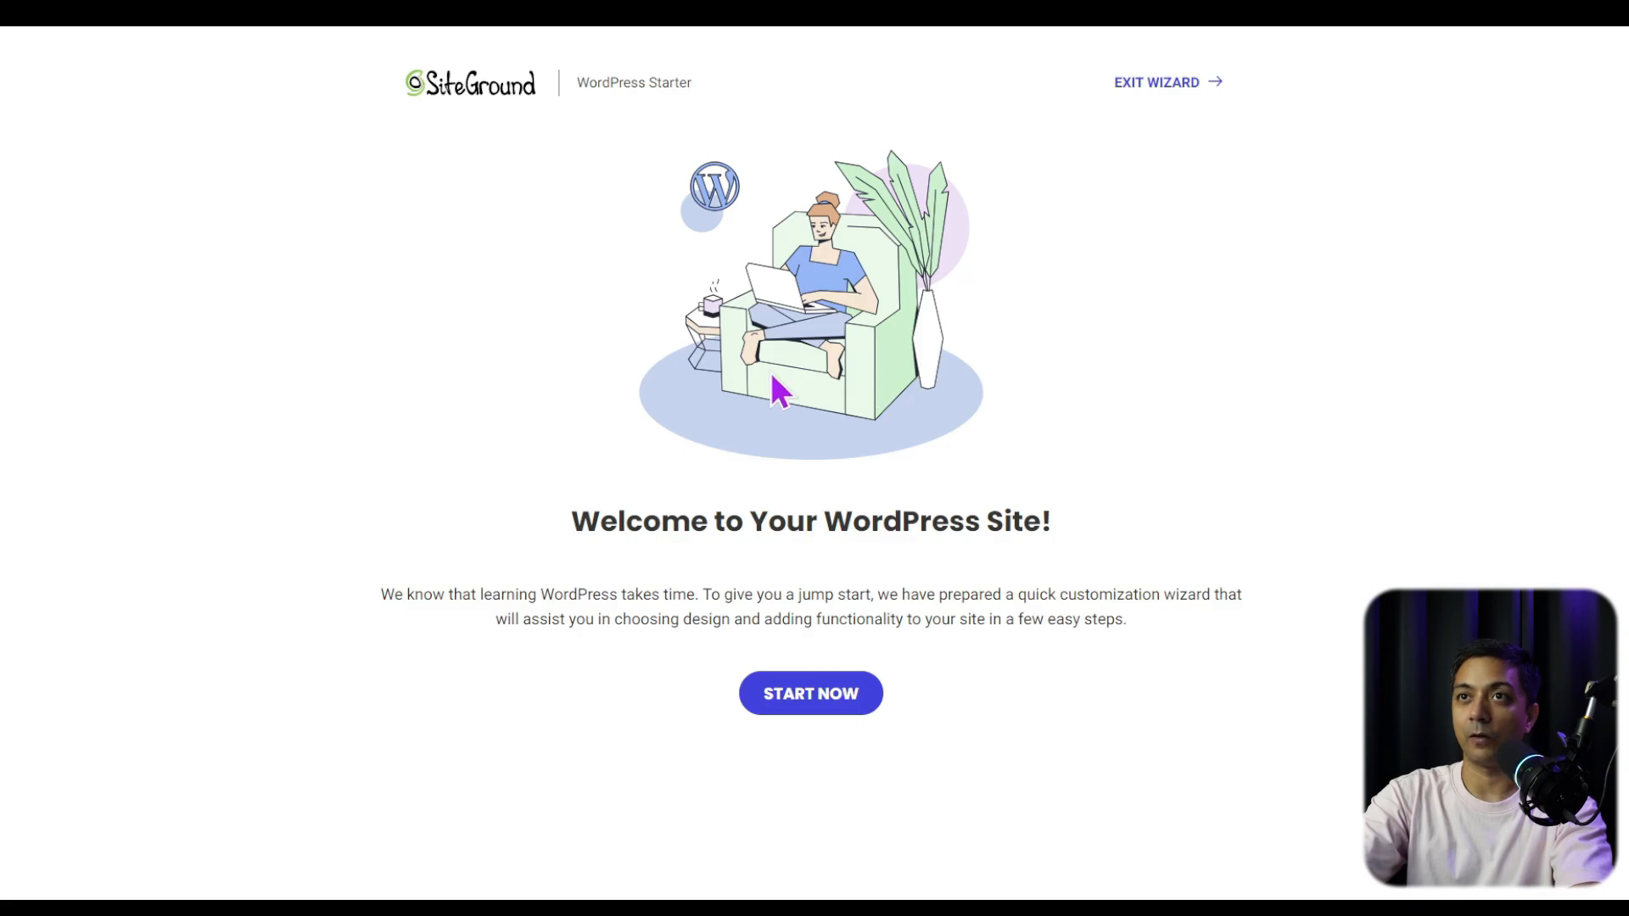
{"action": "left_click", "coordinate": [1148, 93]}
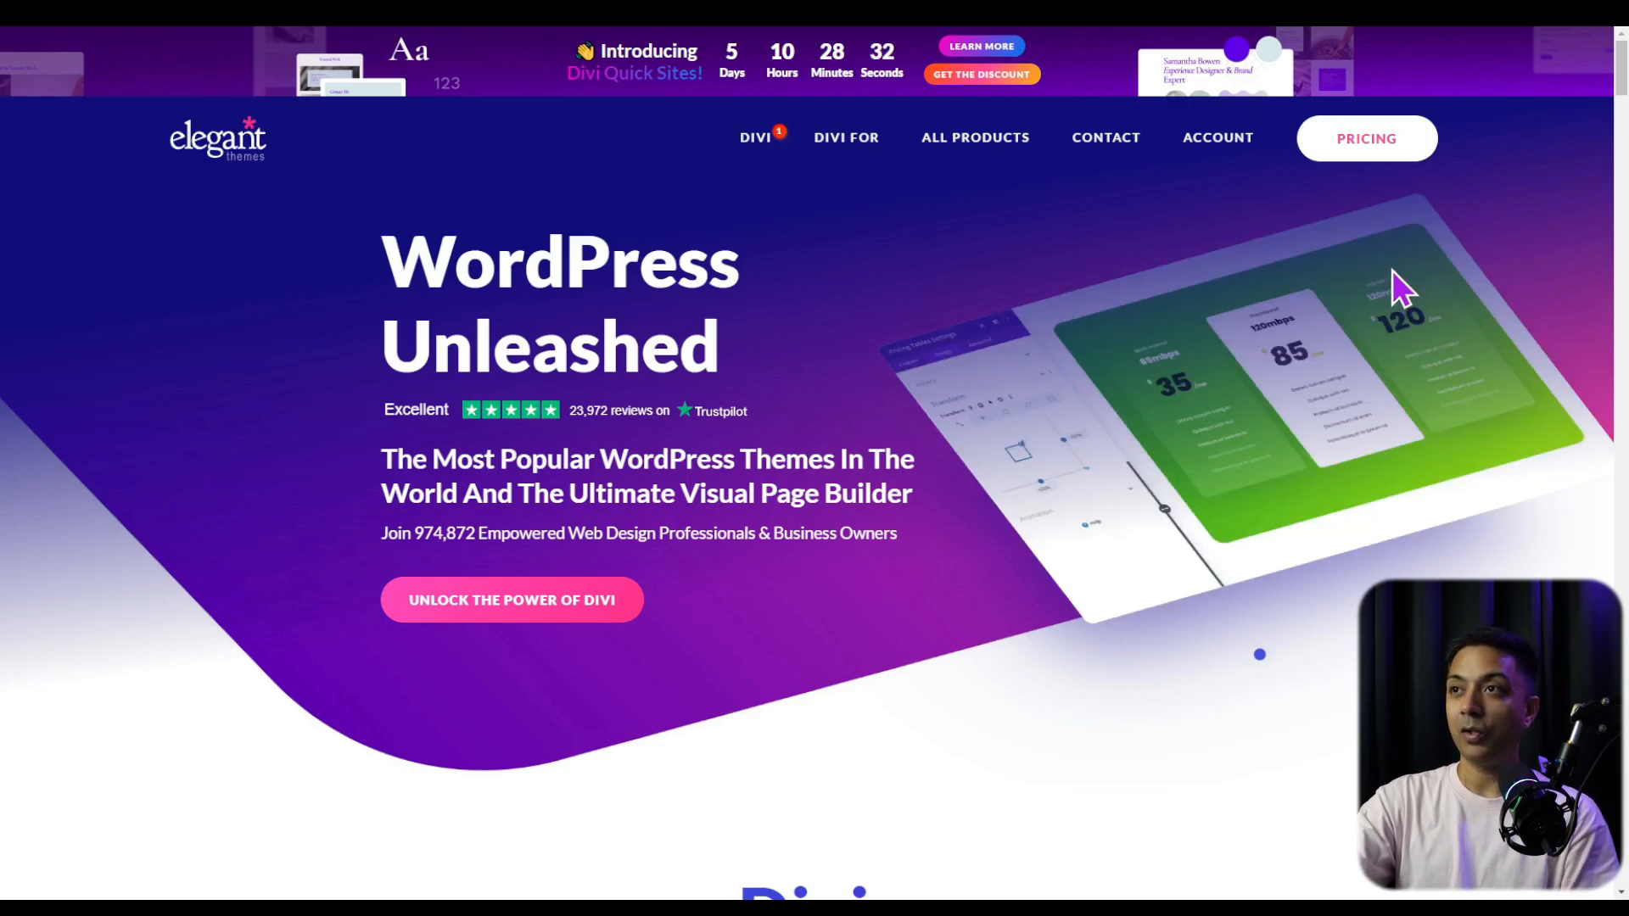
Compare the Divi and Divi Pro plans on the Elegant Themes pricing page, including the yearly and lifetime options
{"action": "left_click", "coordinate": [1390, 178]}
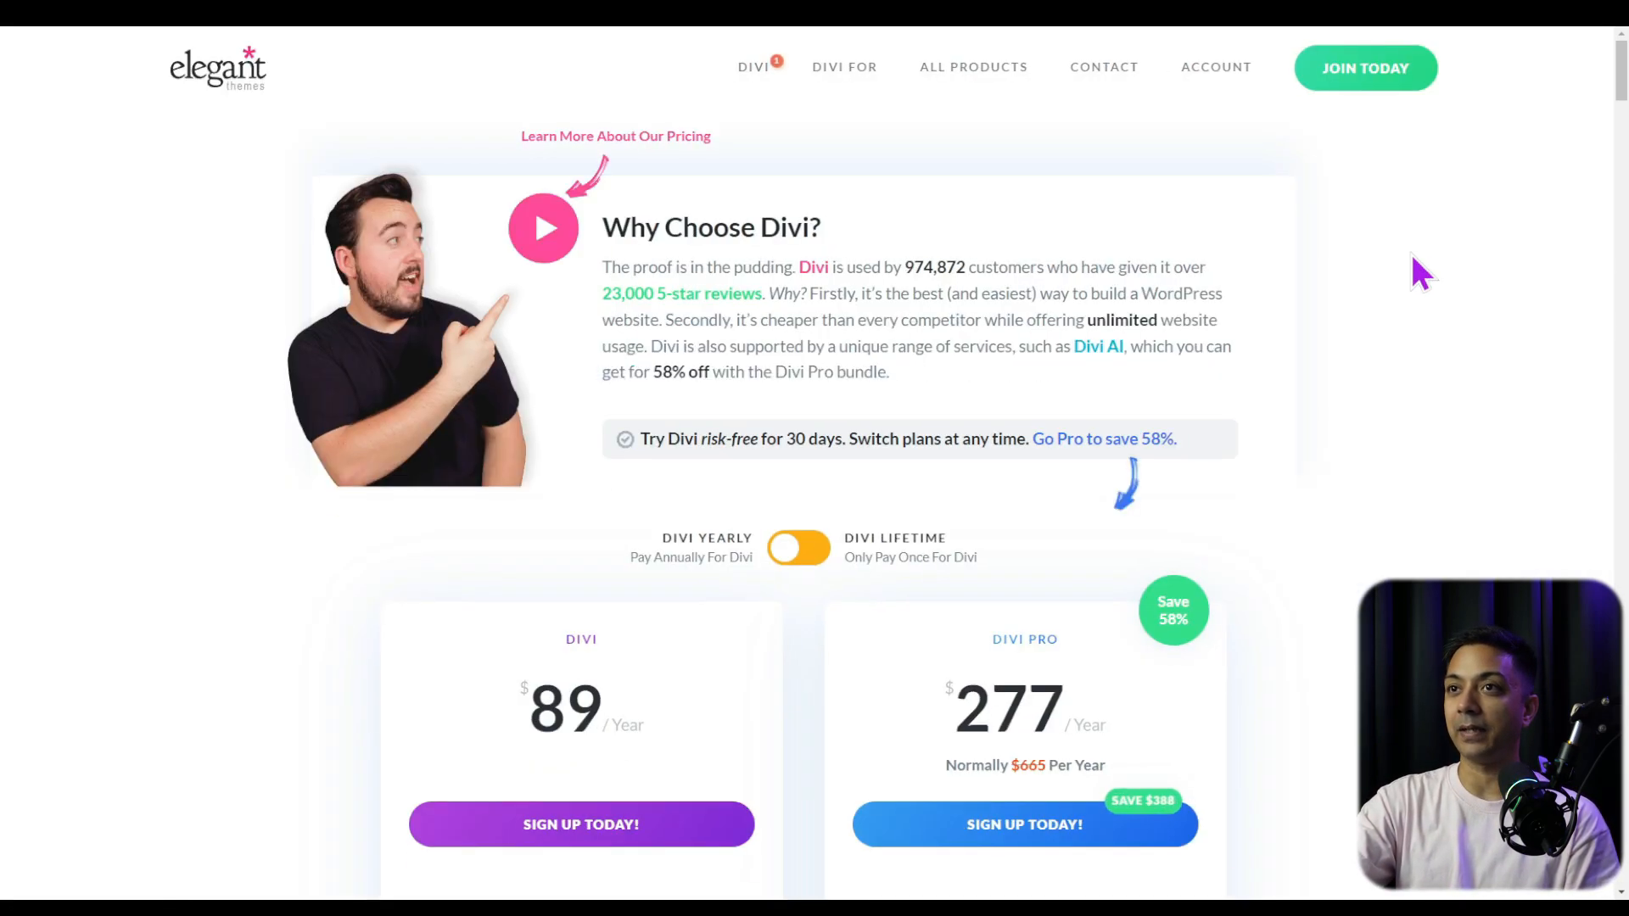
{"action": "scroll", "coordinate": [1447, 492], "scroll_direction": "down", "scroll_amount": 6}
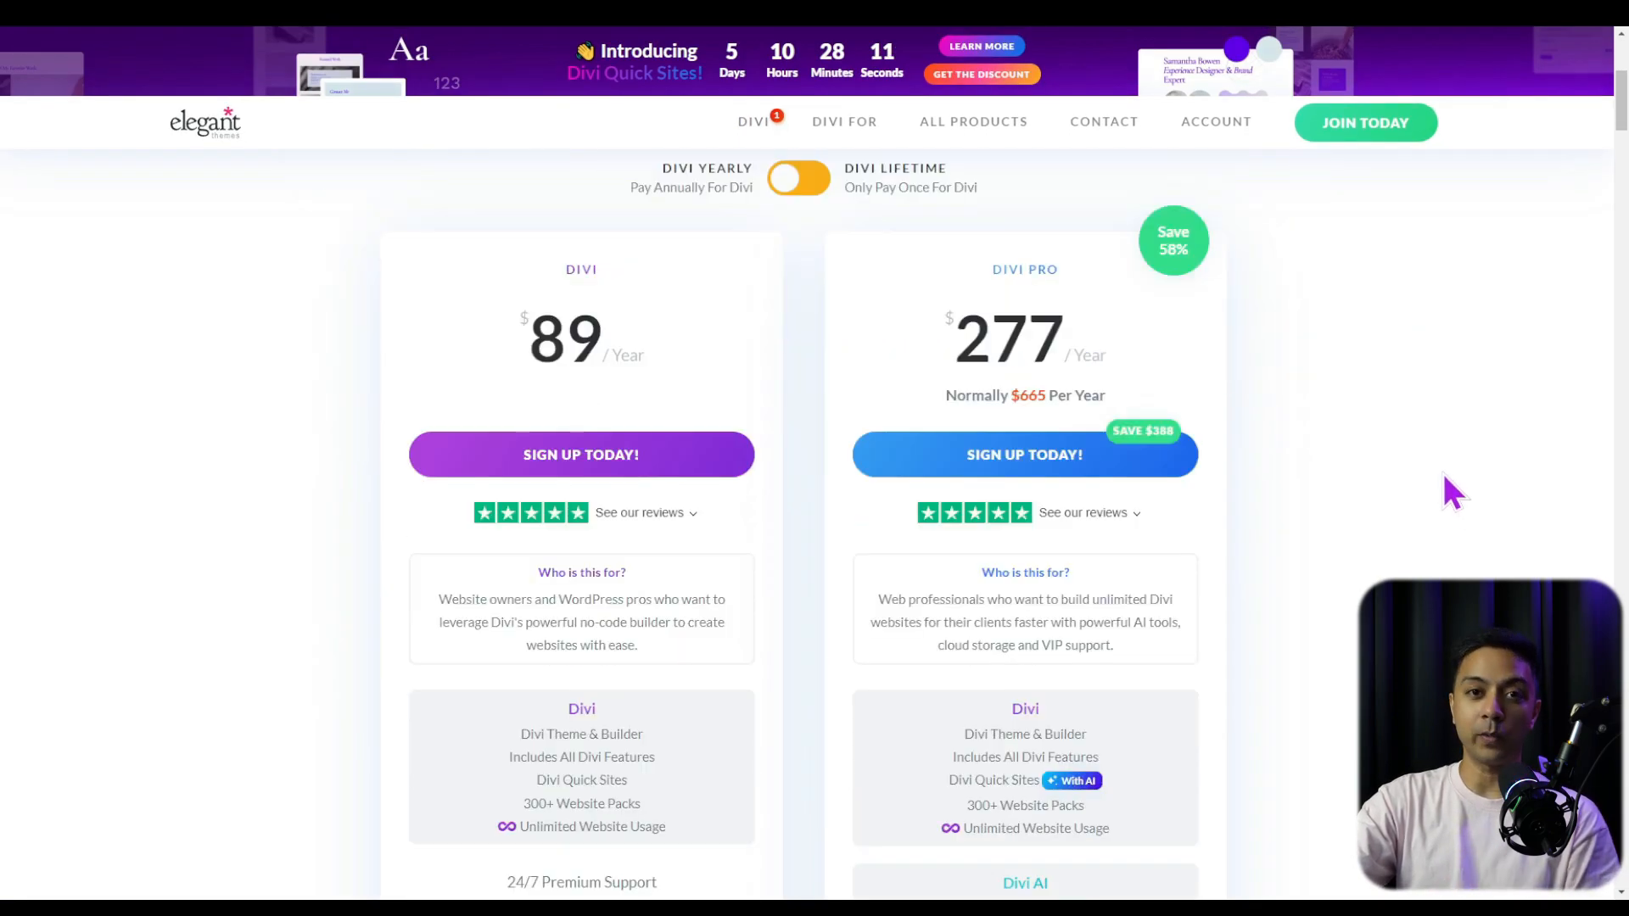
{"action": "left_click", "coordinate": [810, 182]}
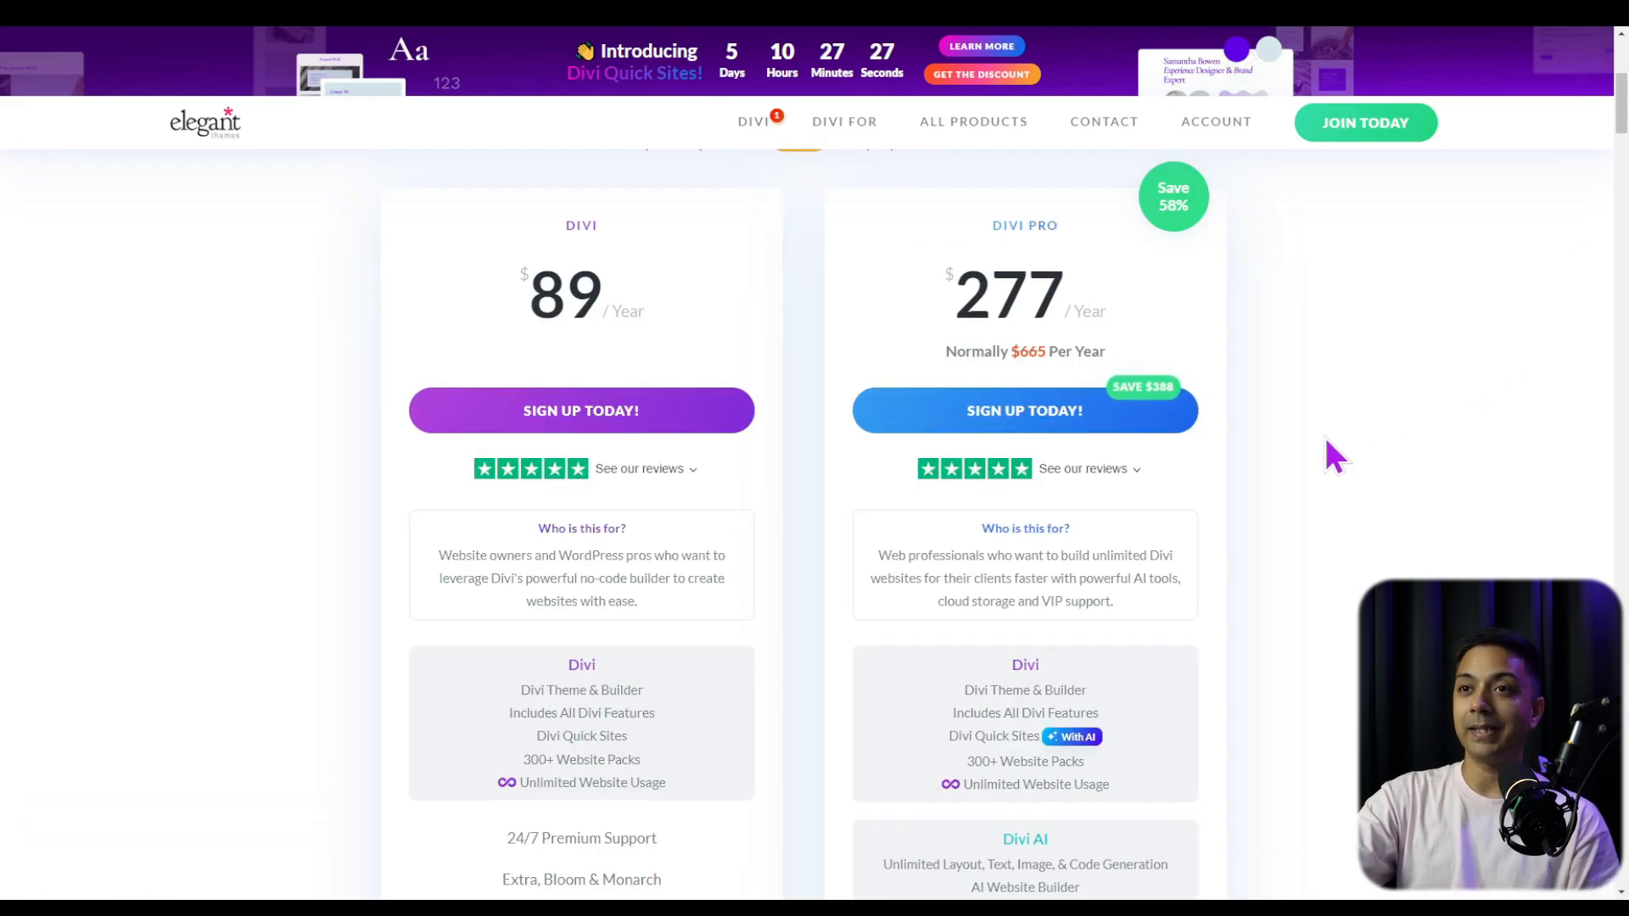
{"action": "scroll", "coordinate": [1326, 465], "scroll_direction": "down", "scroll_amount": 2}
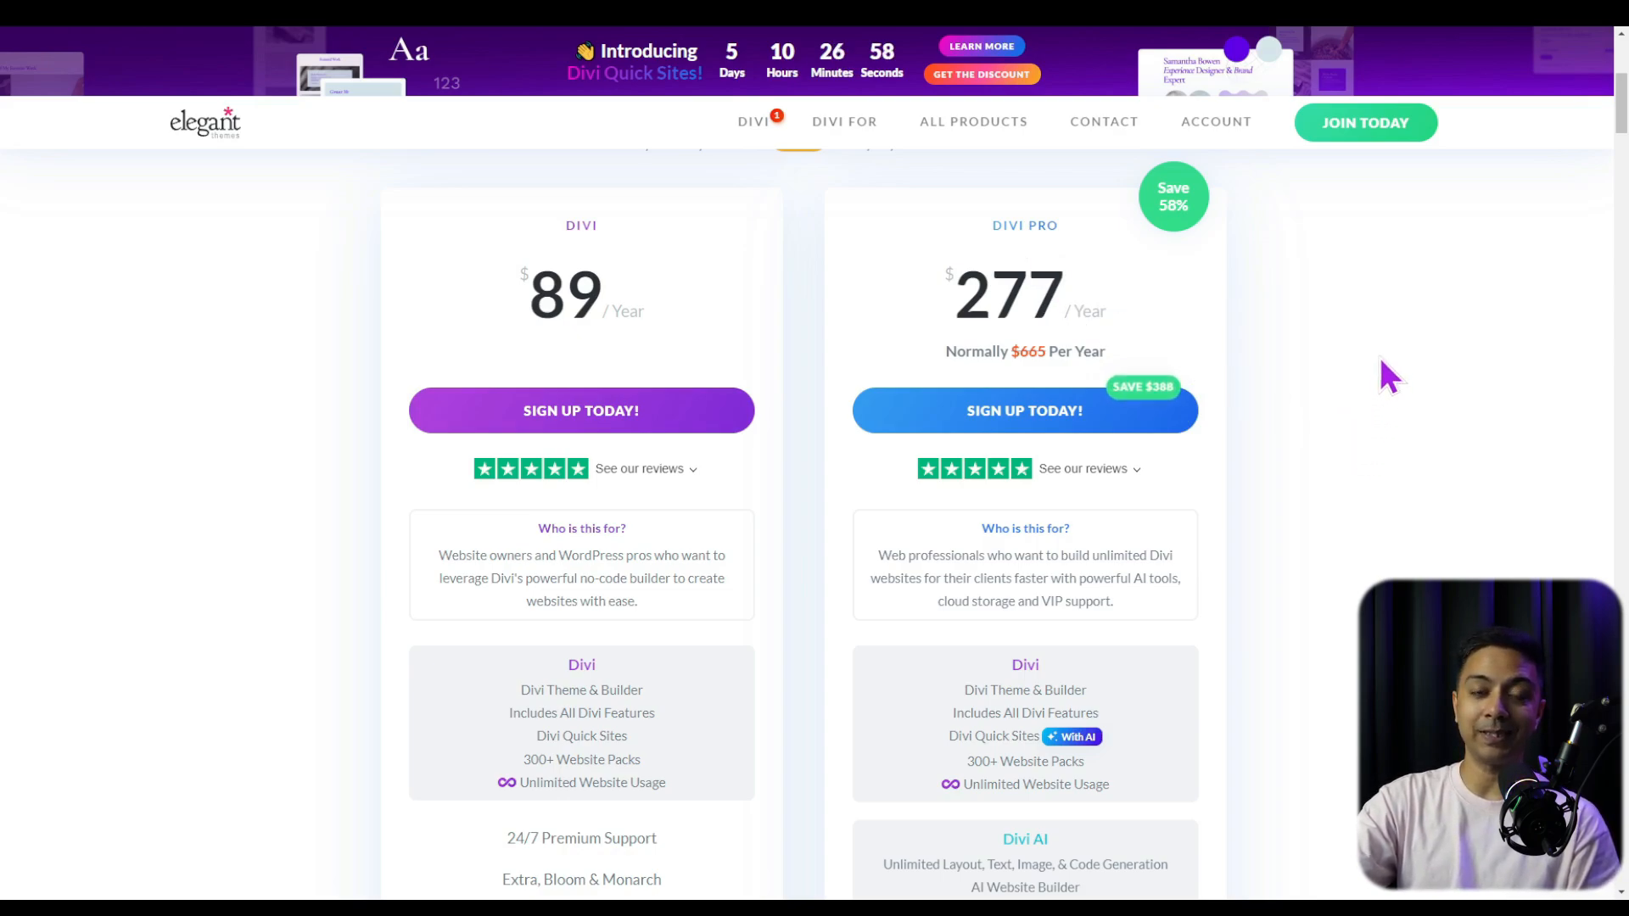
Download the Divi theme package from the Elegant Themes account's product downloads
{"action": "mouse_move", "coordinate": [1219, 127]}
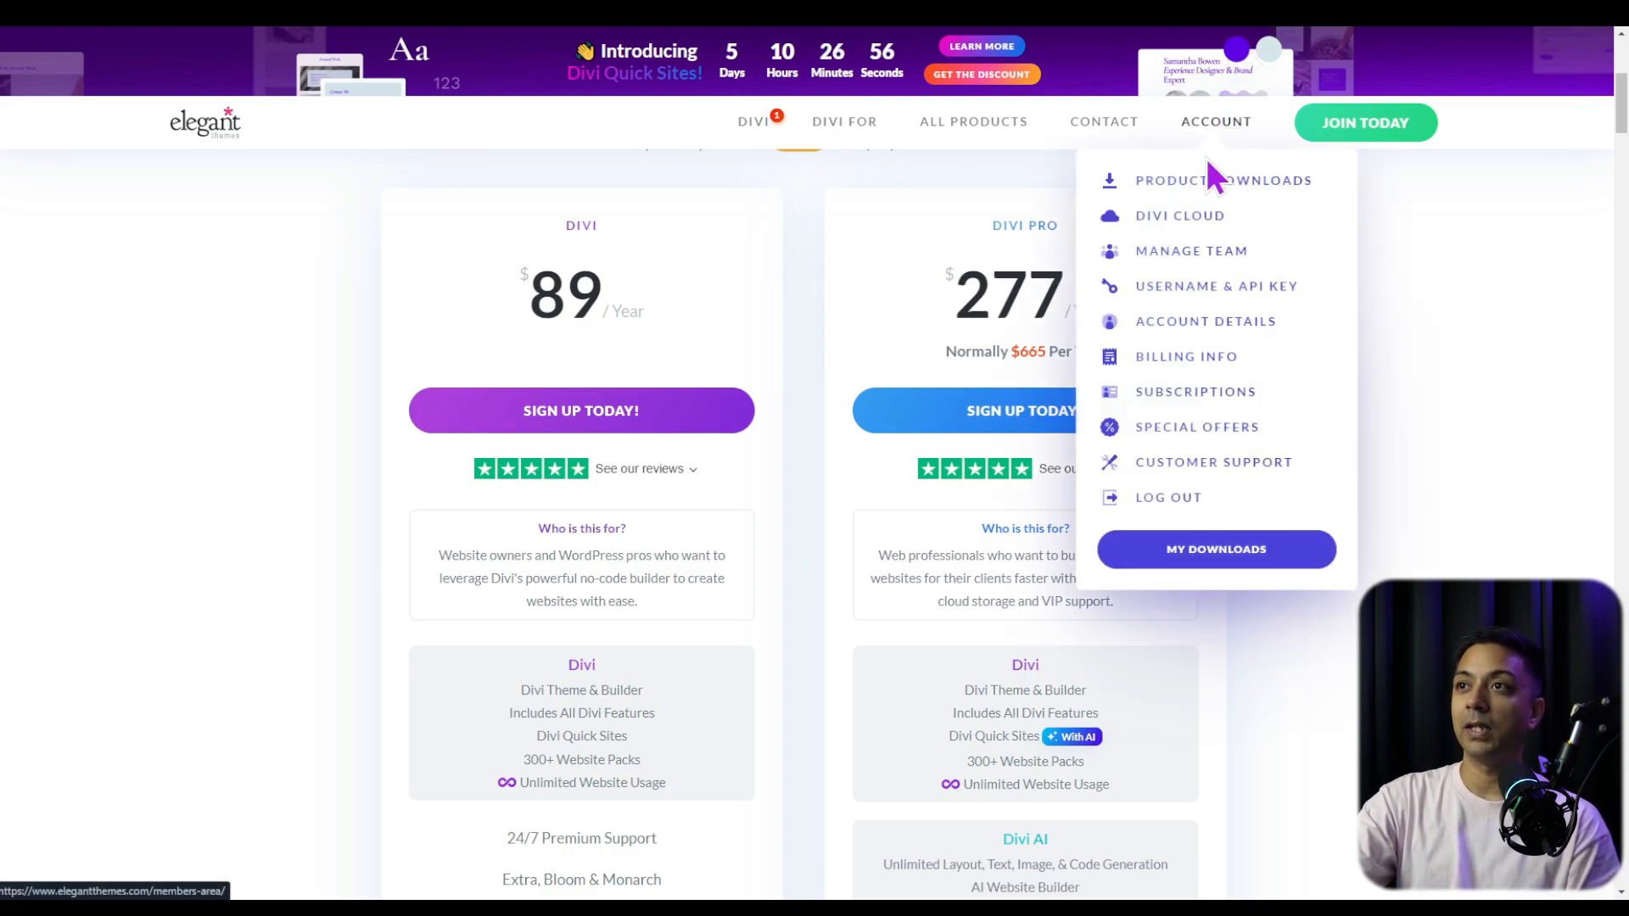
{"action": "left_click", "coordinate": [1171, 187]}
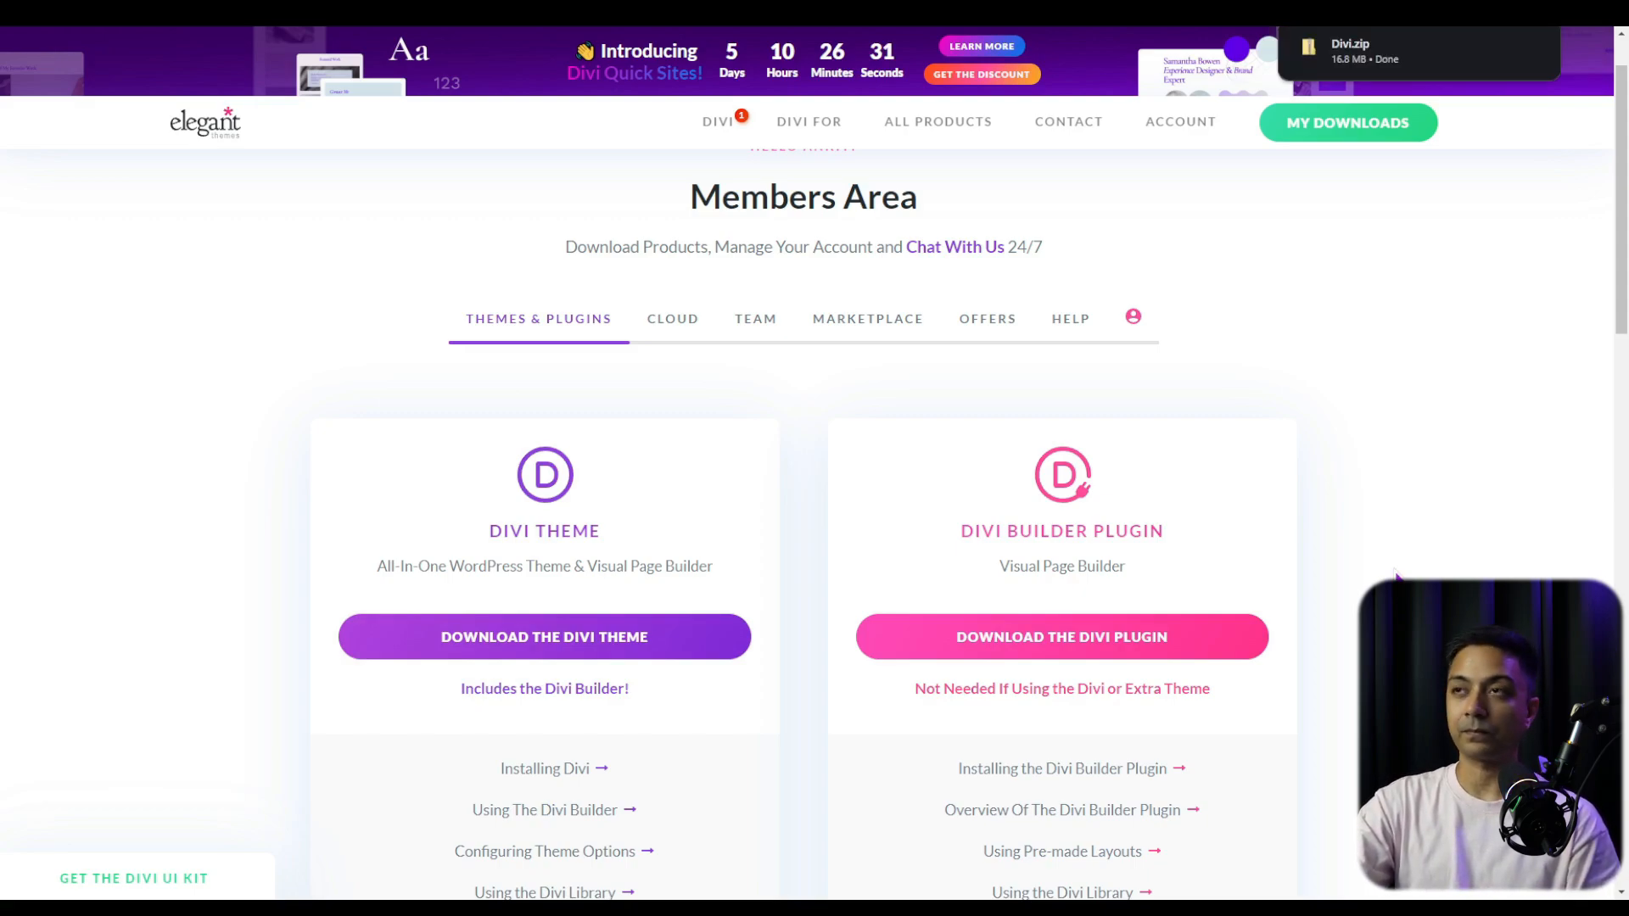
{"action": "mouse_move", "coordinate": [1343, 60]}
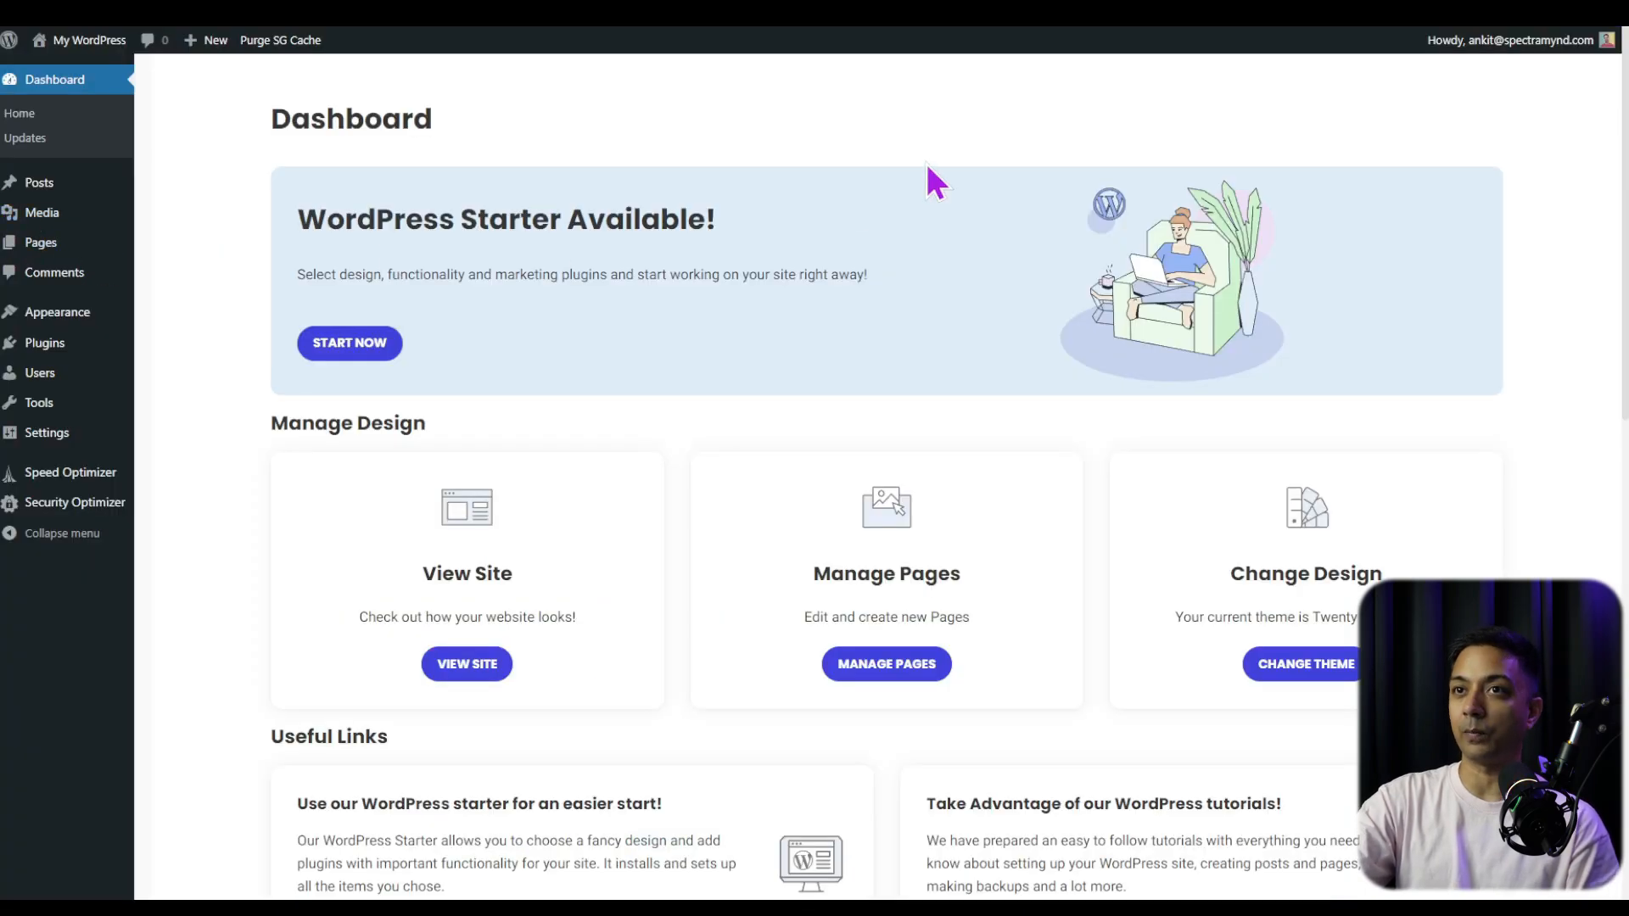
In the WordPress dashboard, install Divi.zip as an uploaded theme and activate it
{"action": "mouse_move", "coordinate": [49, 323]}
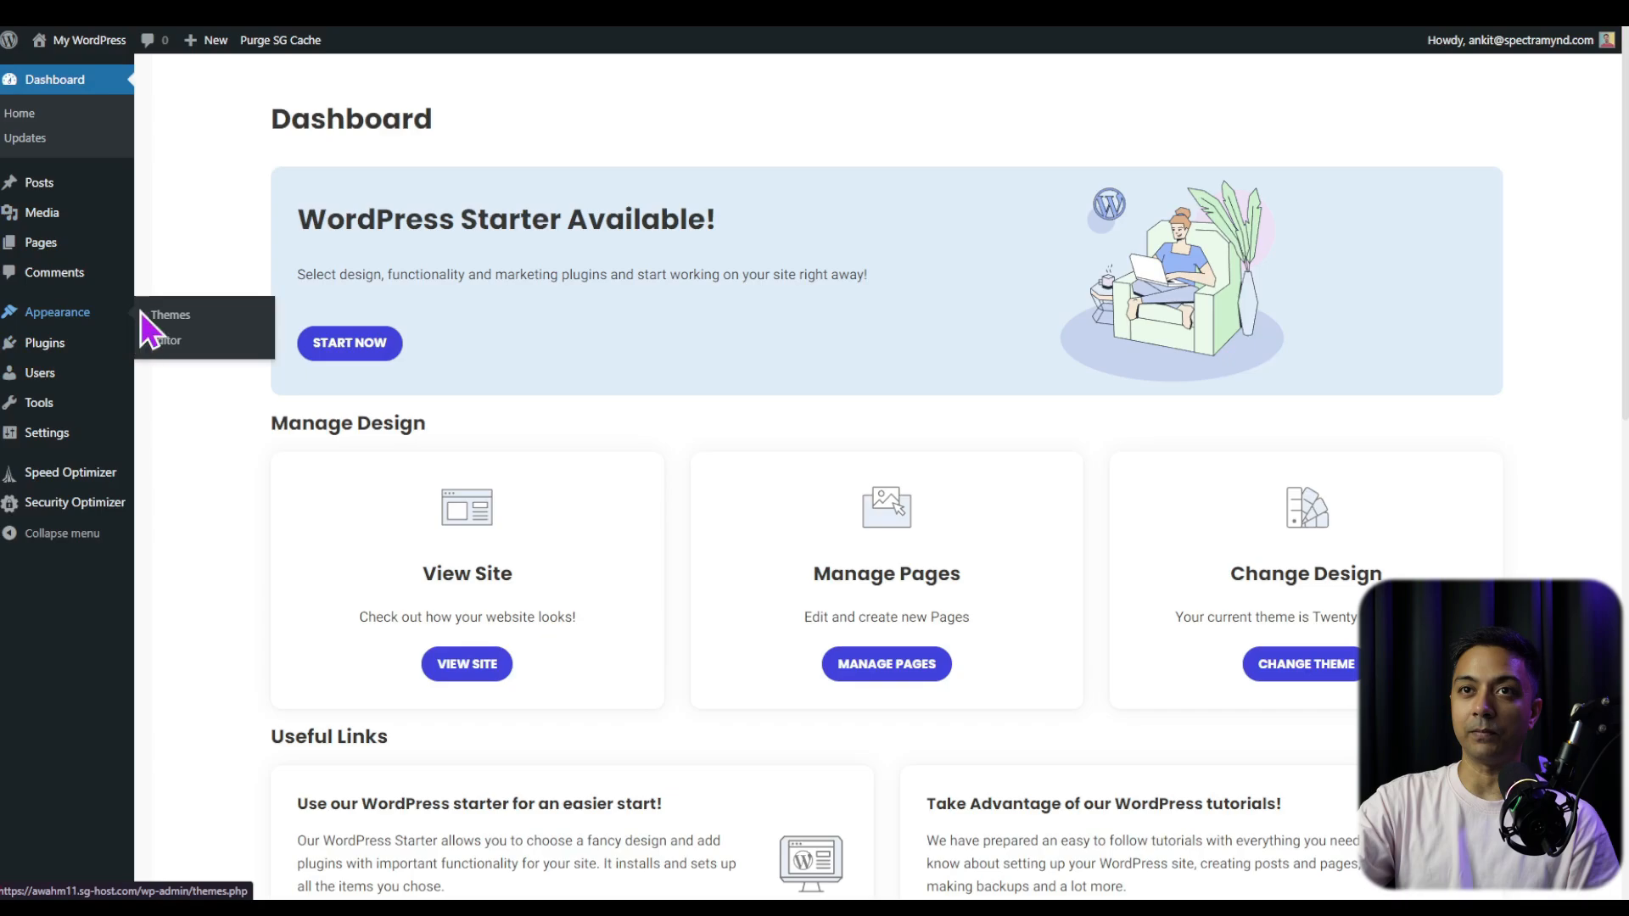
{"action": "left_click", "coordinate": [201, 321]}
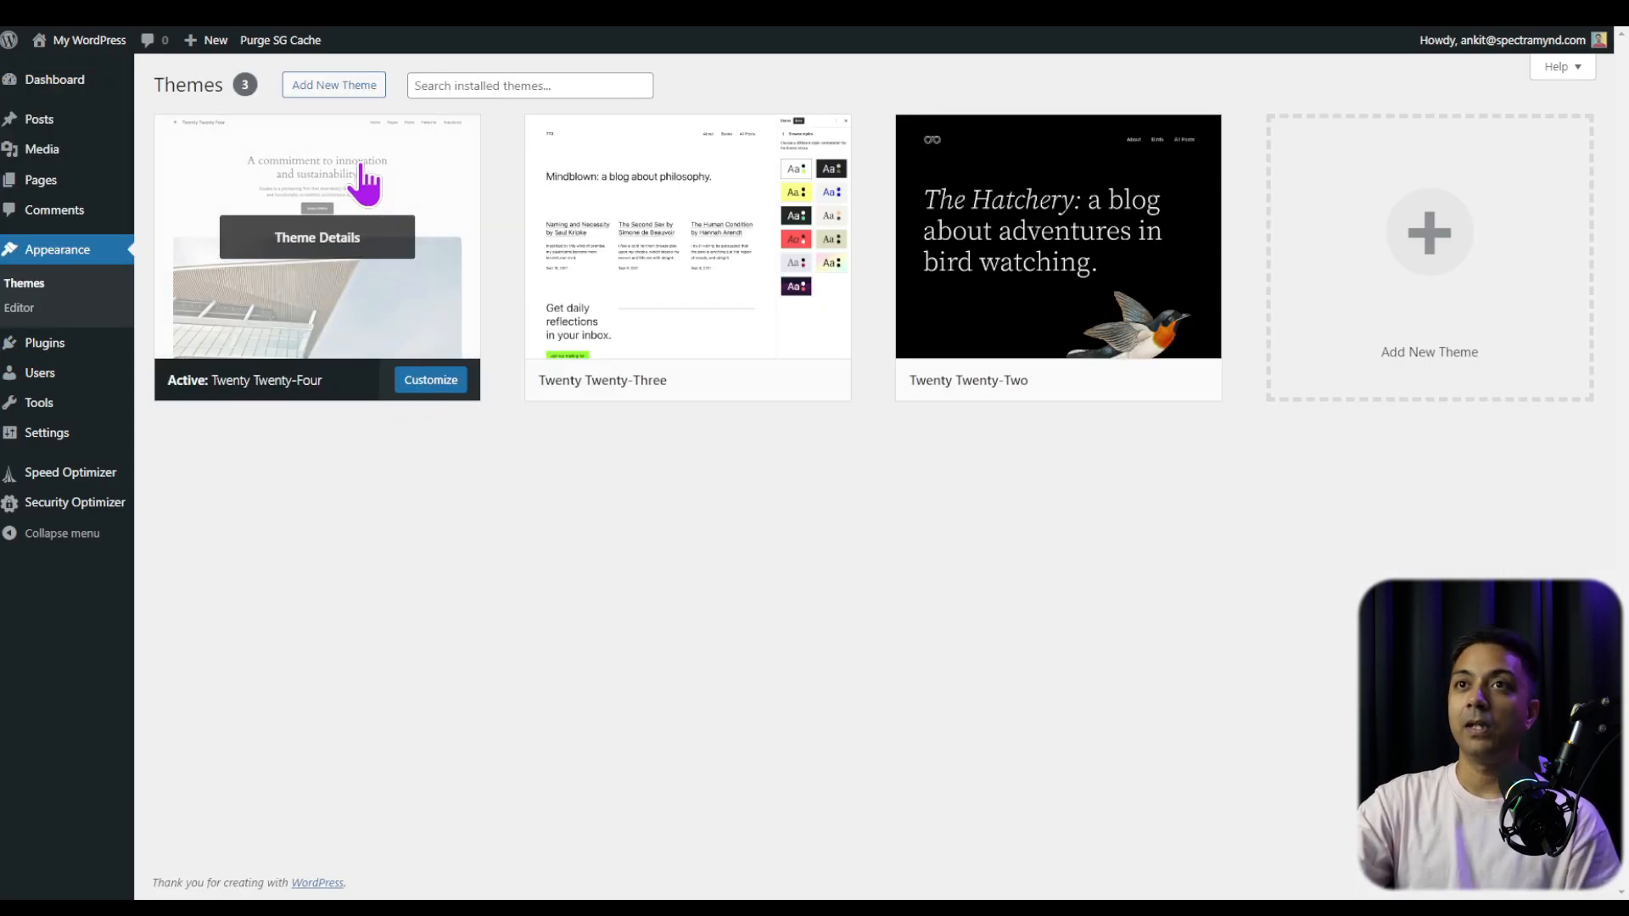
{"action": "left_click", "coordinate": [340, 85]}
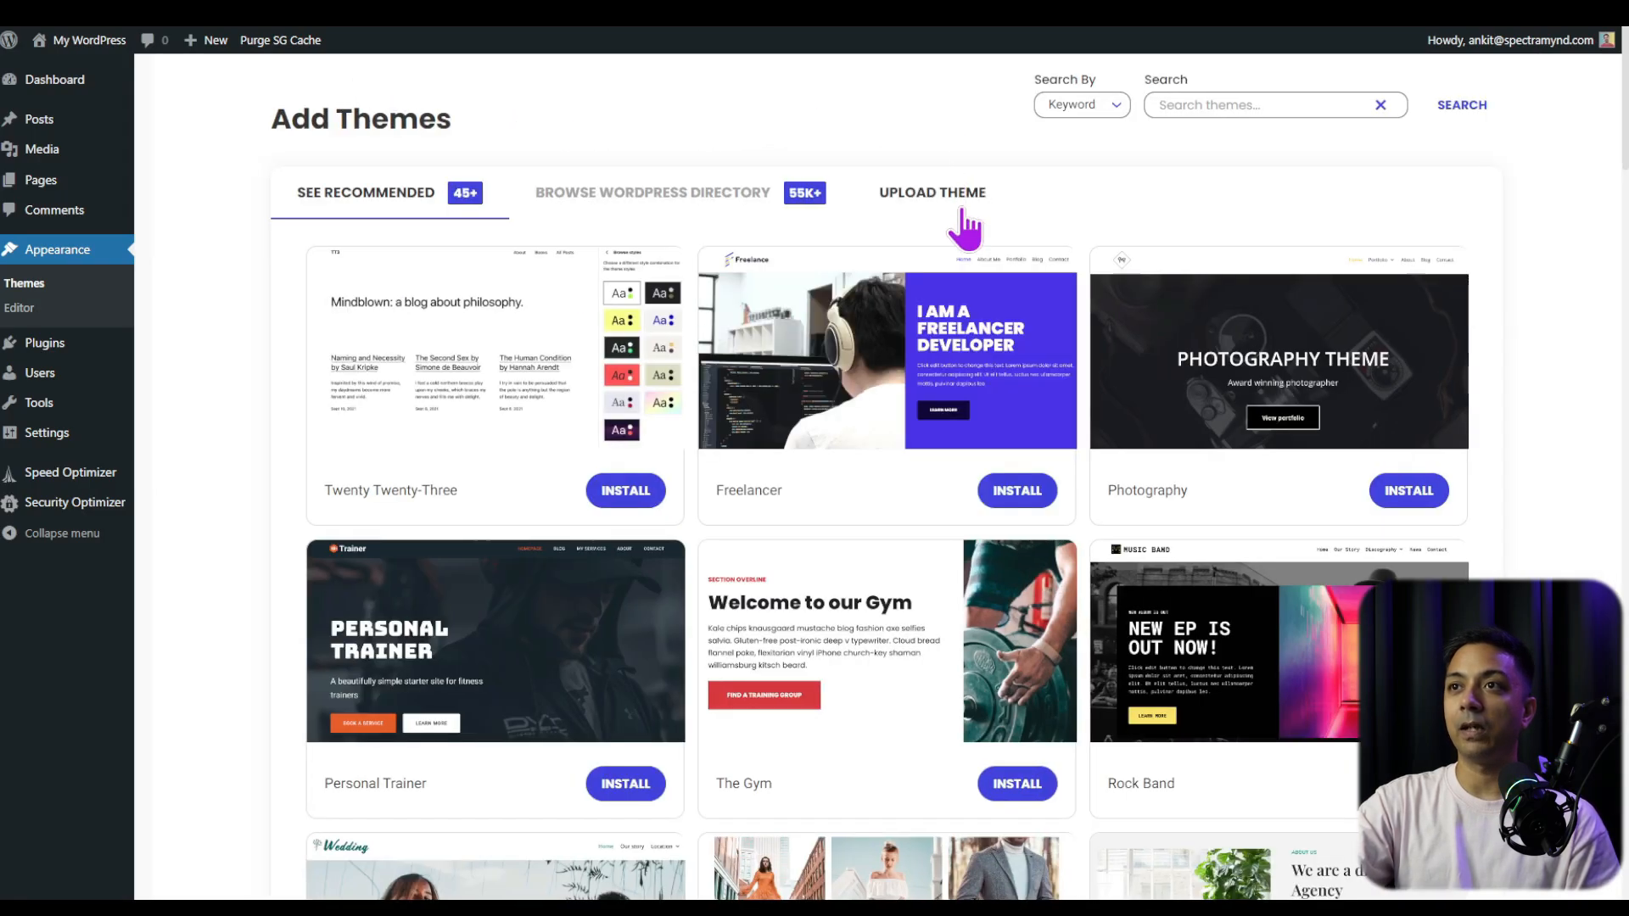
{"action": "left_click", "coordinate": [963, 216]}
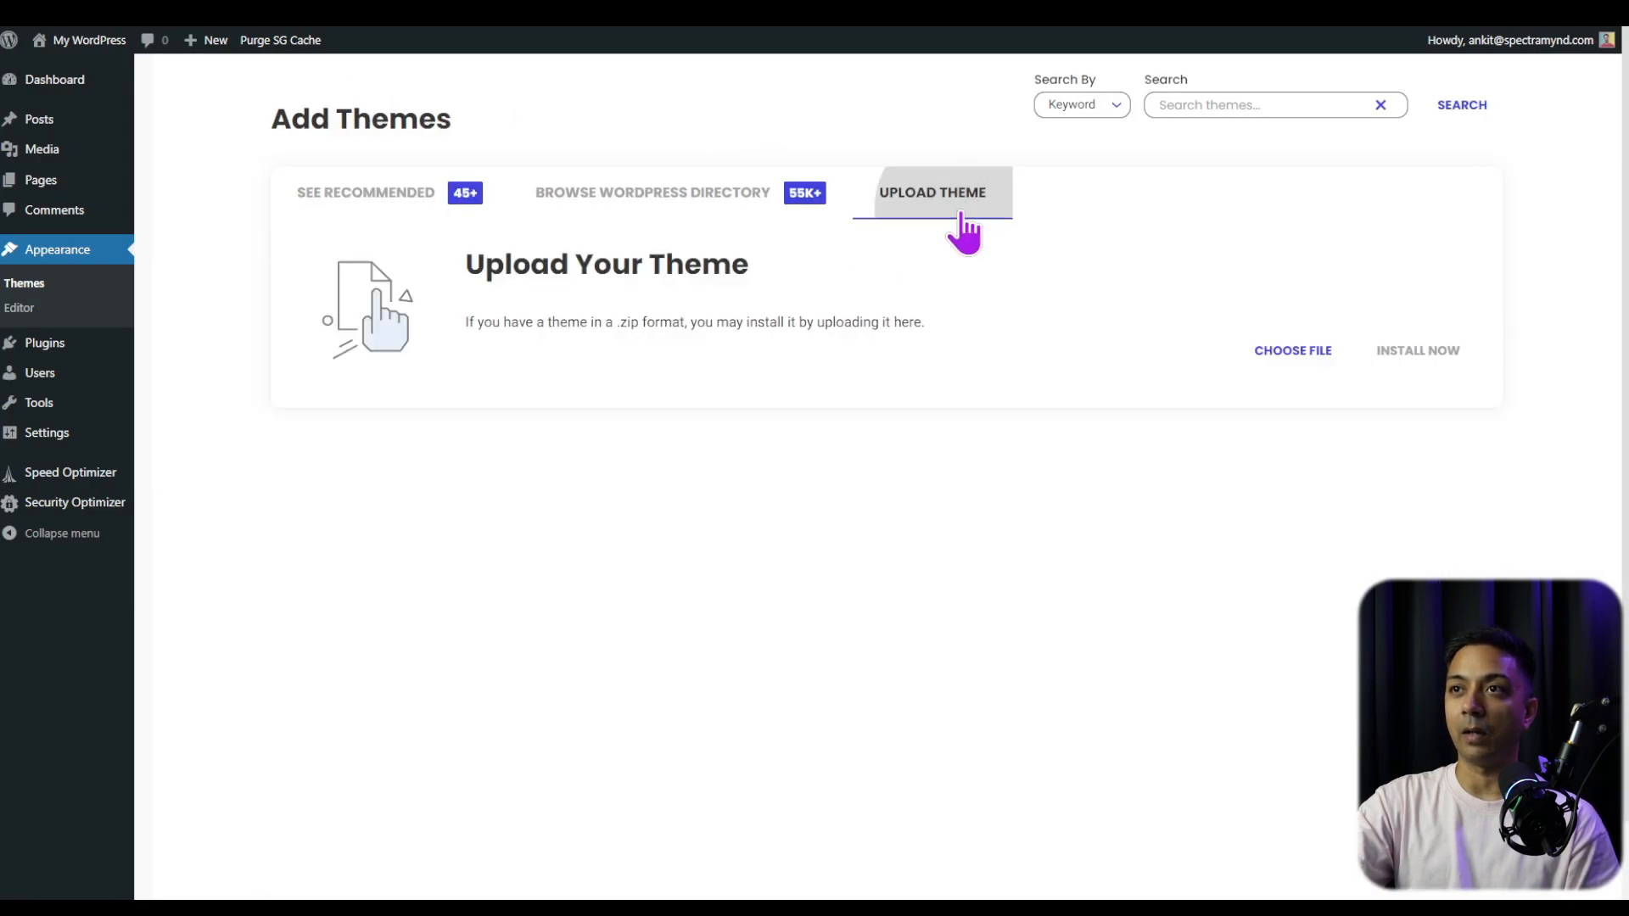
{"action": "left_click", "coordinate": [1331, 356]}
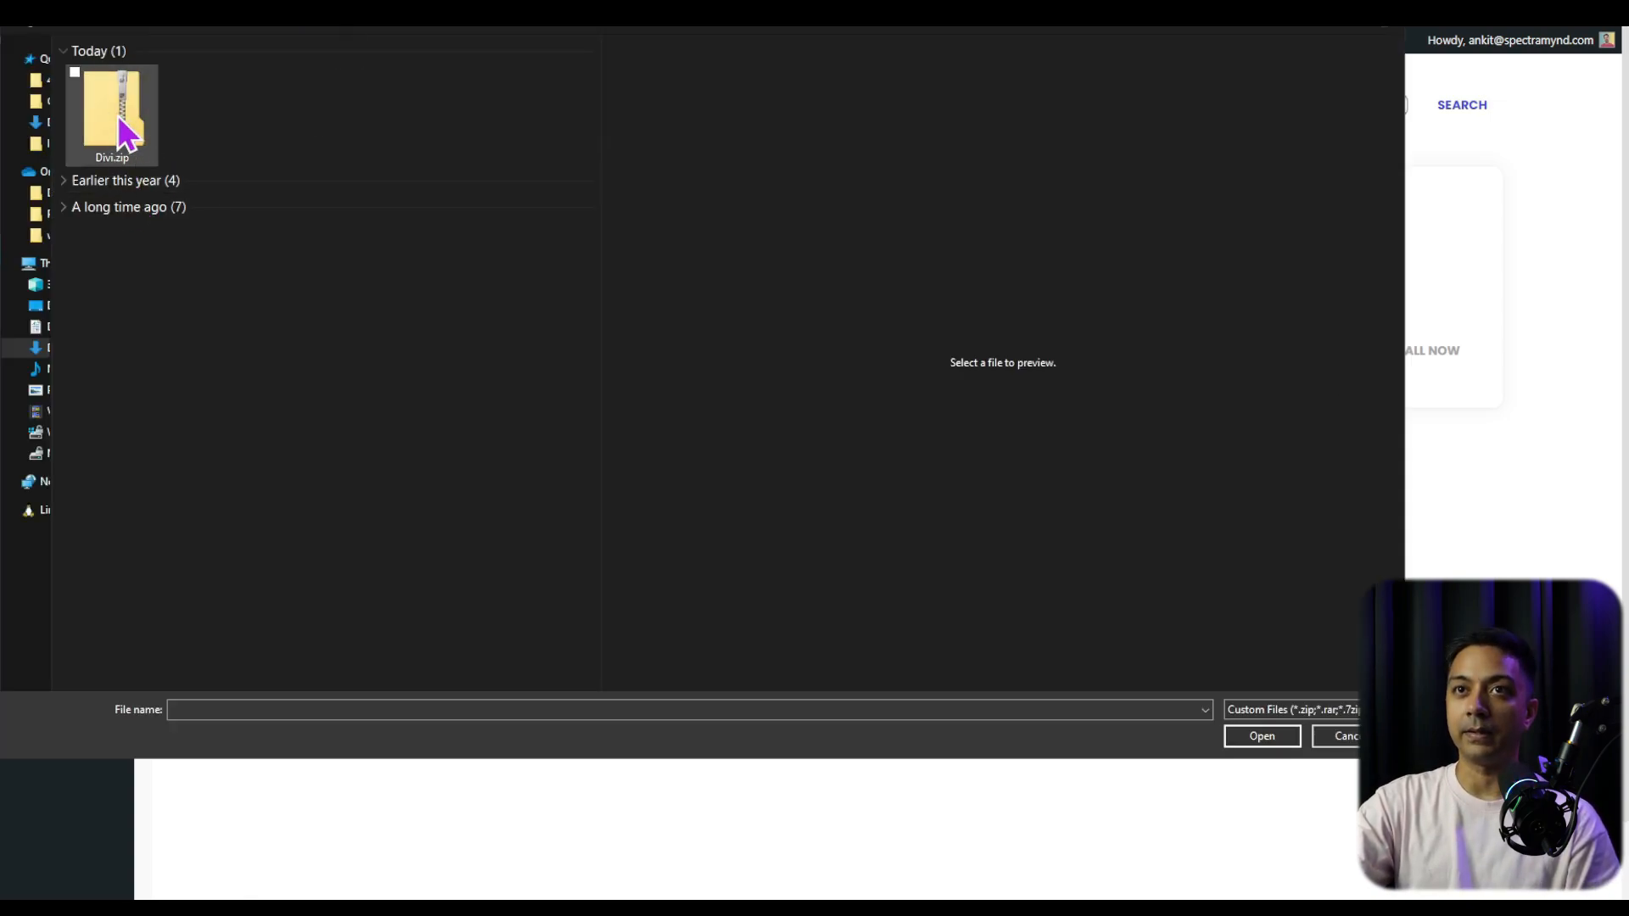
{"action": "left_click", "coordinate": [135, 129]}
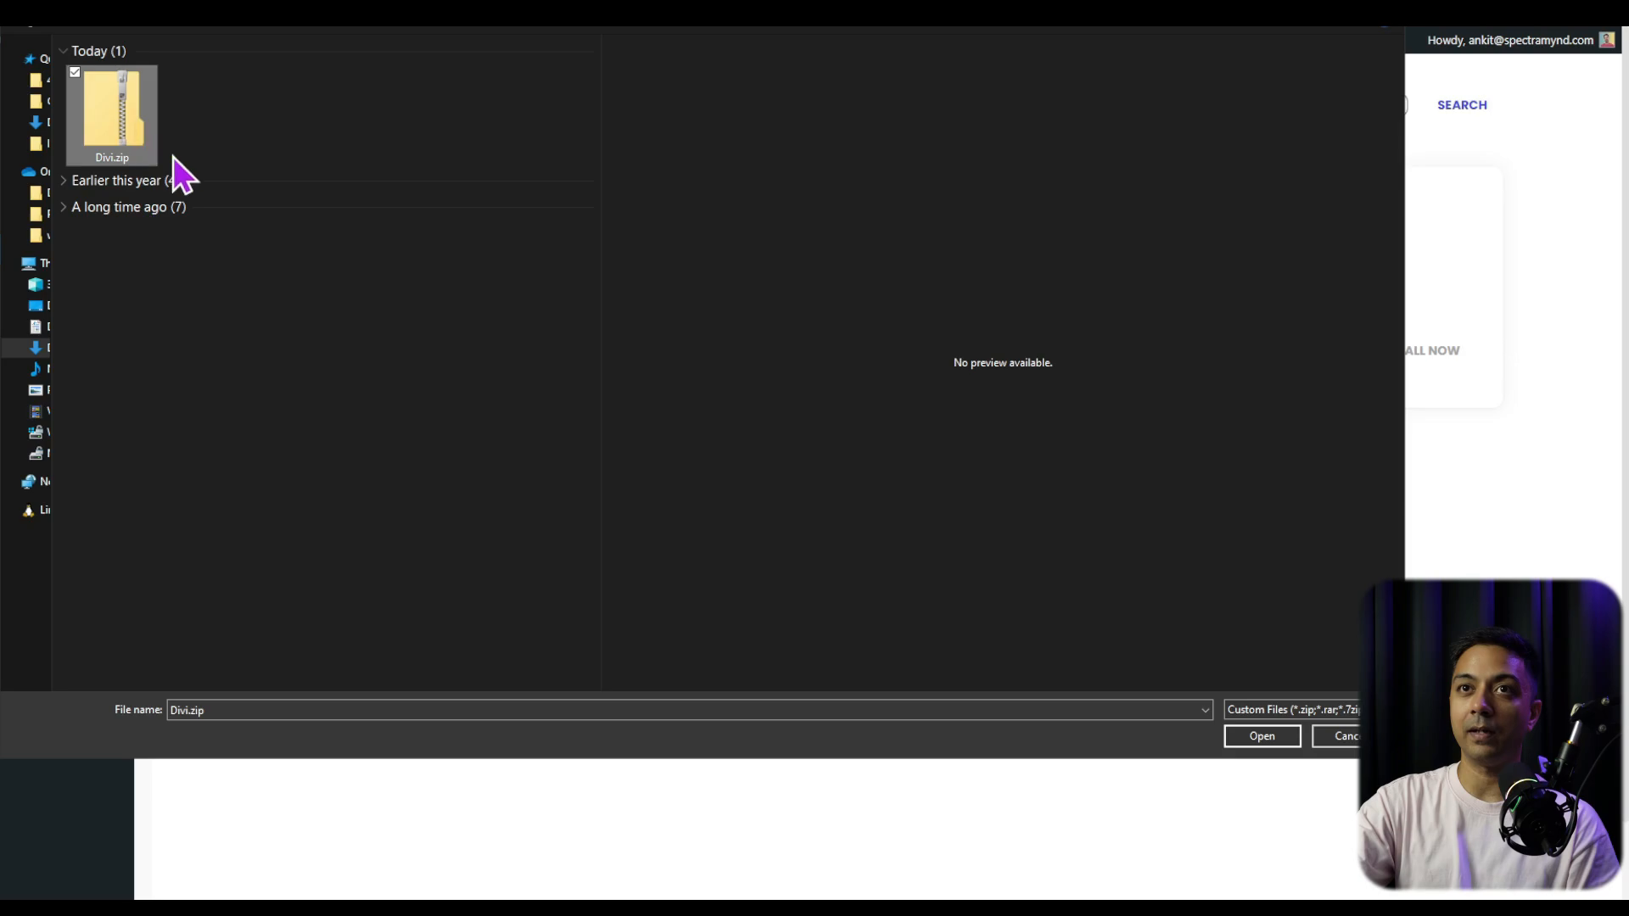
{"action": "left_click", "coordinate": [1279, 740]}
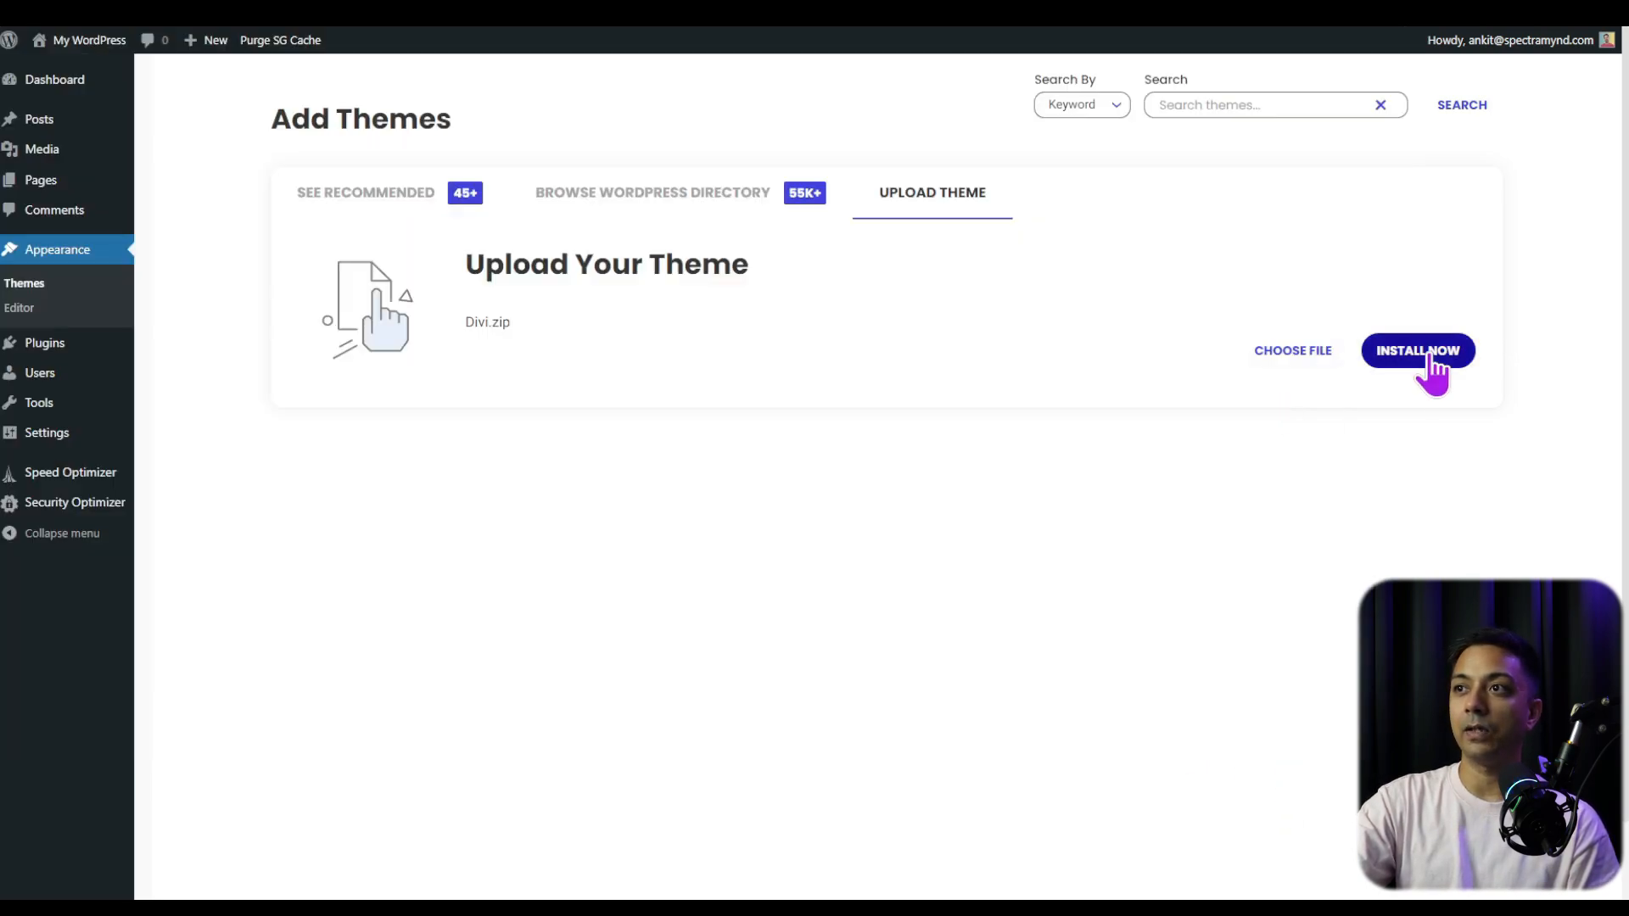
{"action": "left_click", "coordinate": [1431, 357]}
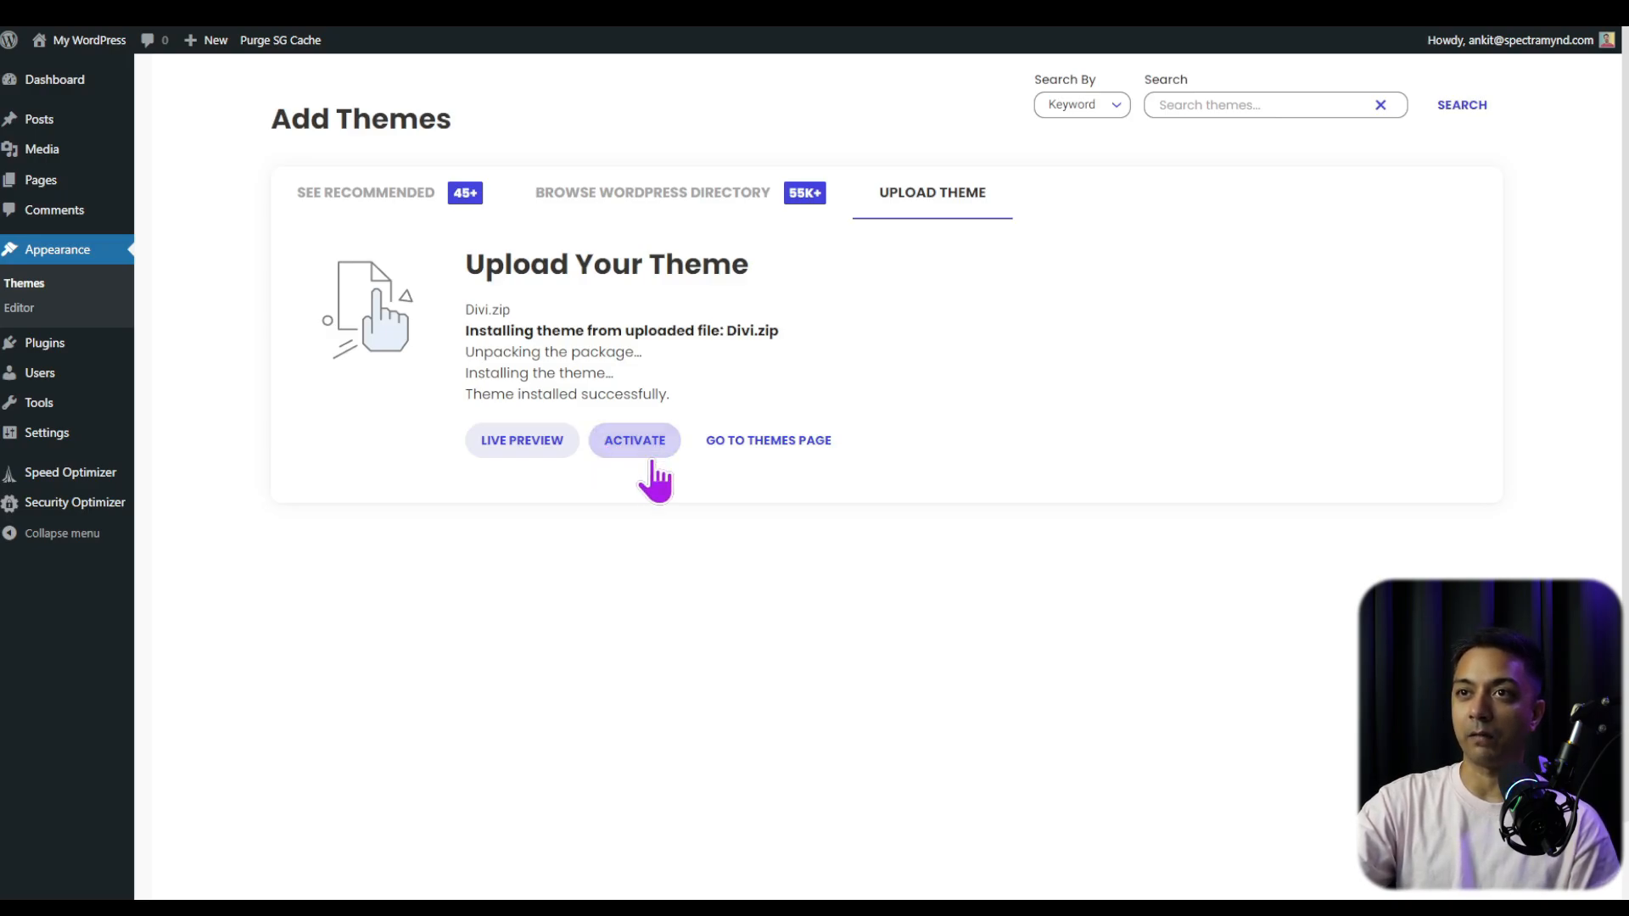
{"action": "left_click", "coordinate": [653, 462]}
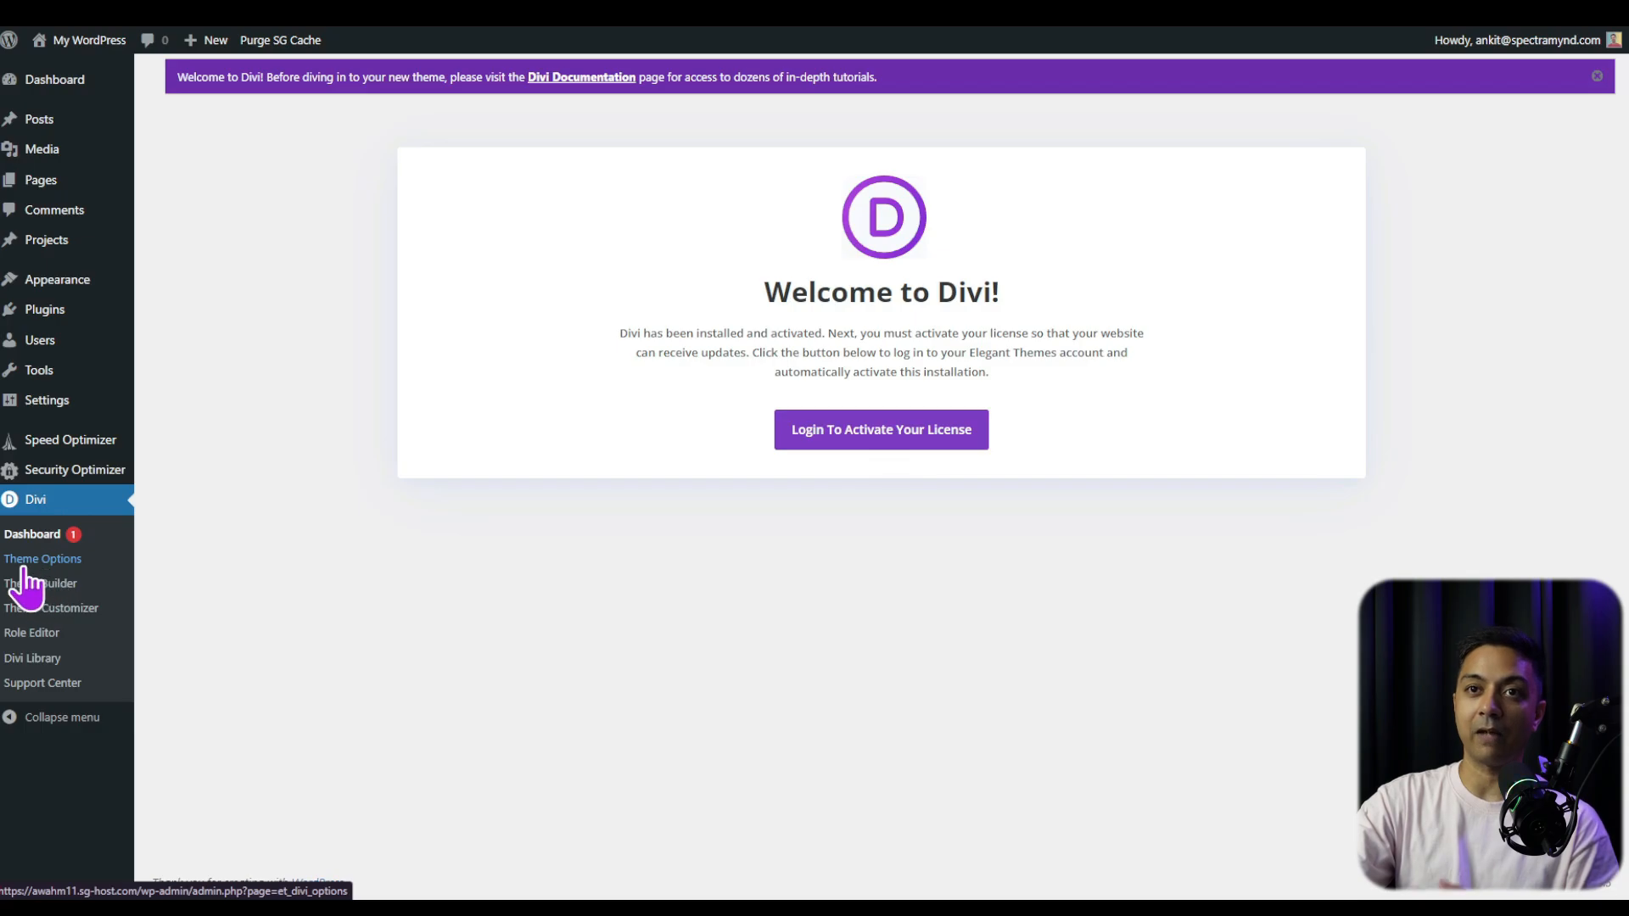
Copy the Elegant Themes account username into the Username field of the Divi theme's update options
{"action": "left_click", "coordinate": [63, 561]}
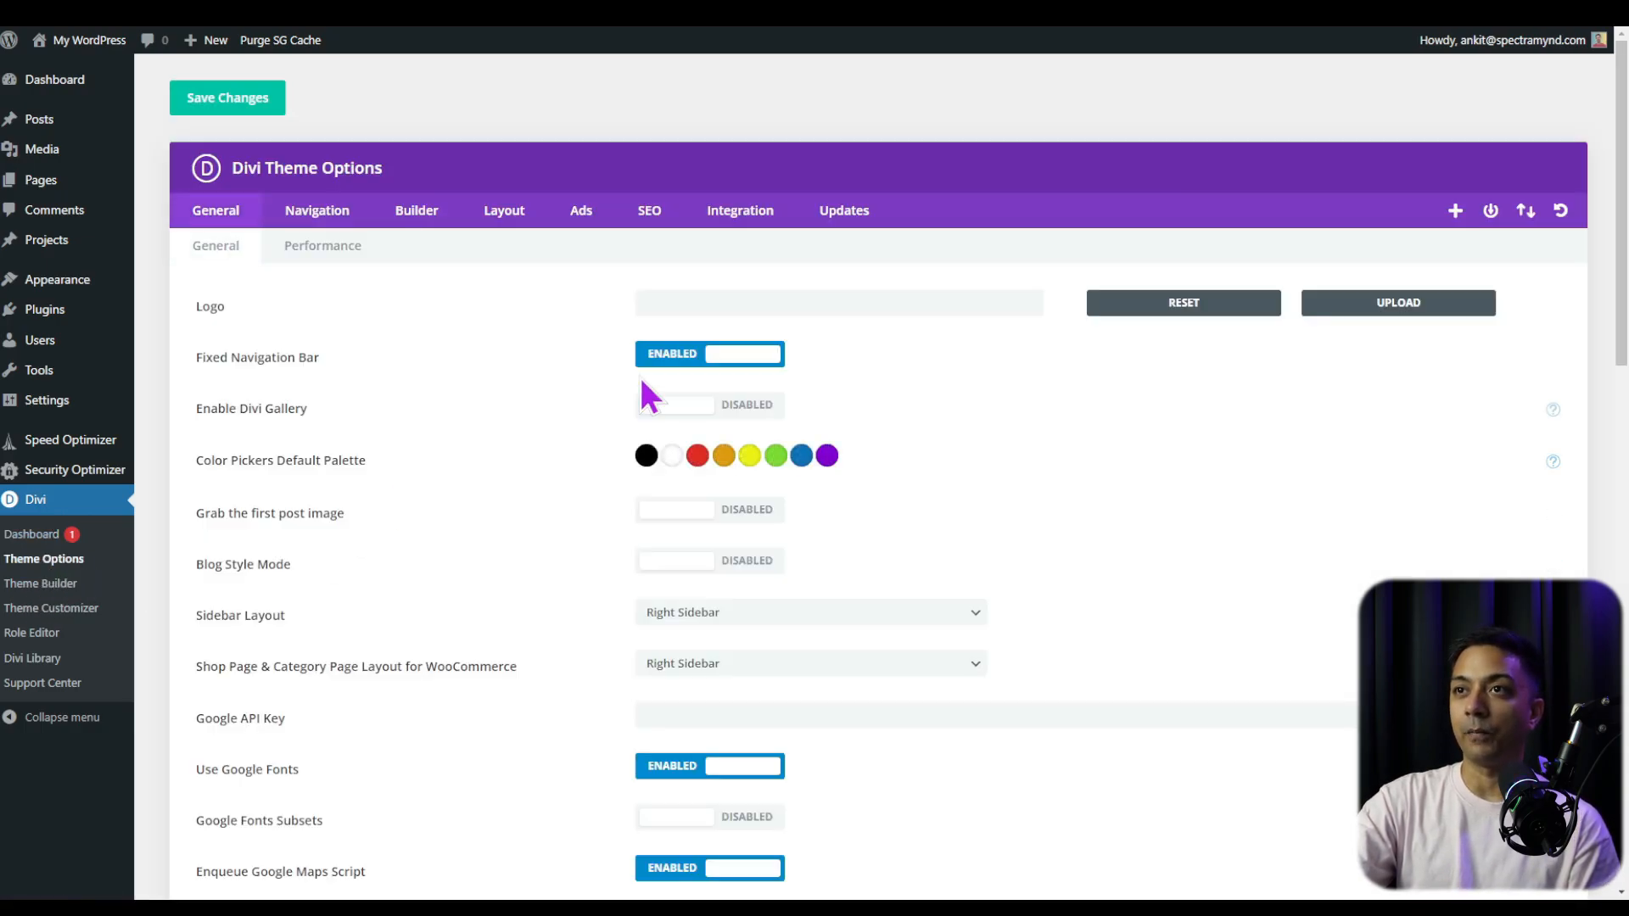
{"action": "left_click", "coordinate": [862, 221]}
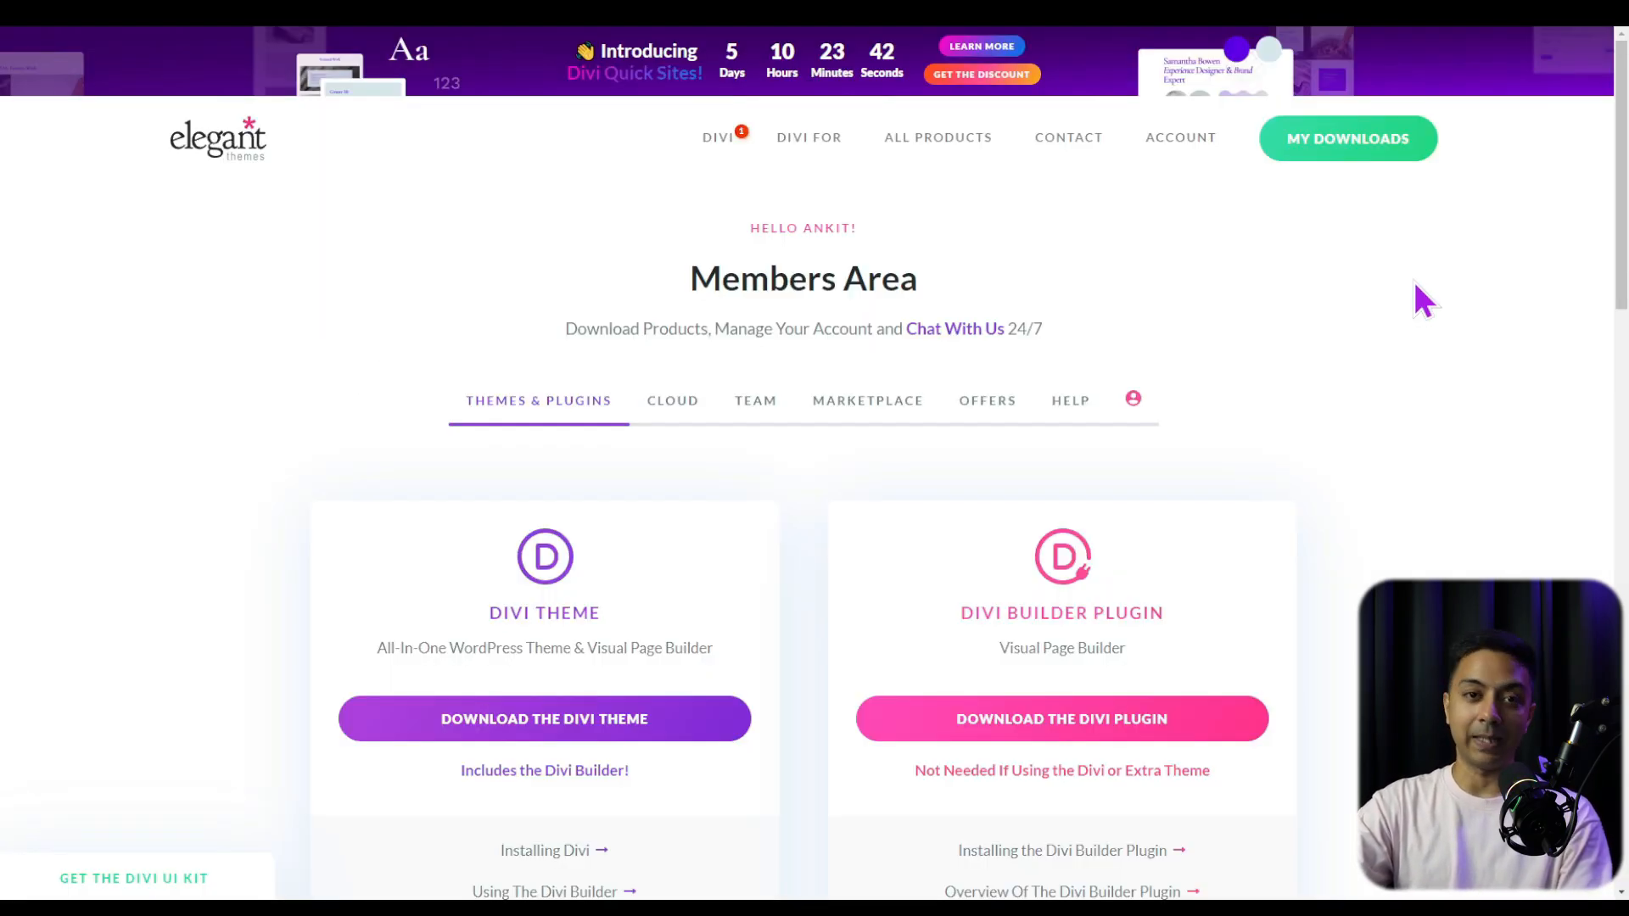
{"action": "mouse_move", "coordinate": [1196, 152]}
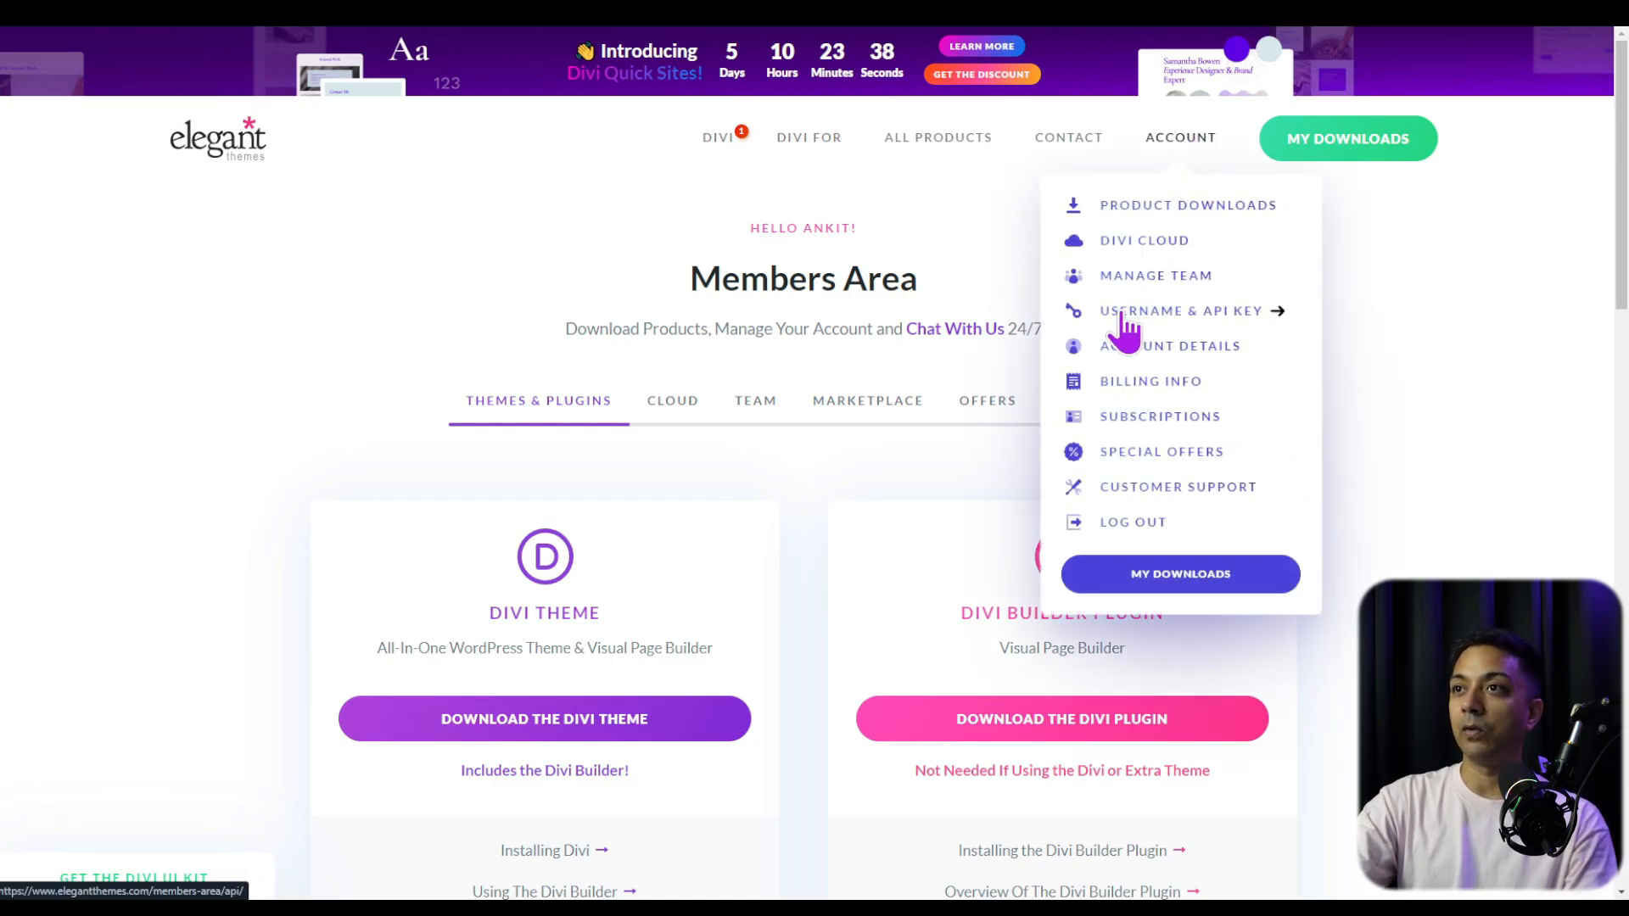
{"action": "left_click", "coordinate": [1241, 310]}
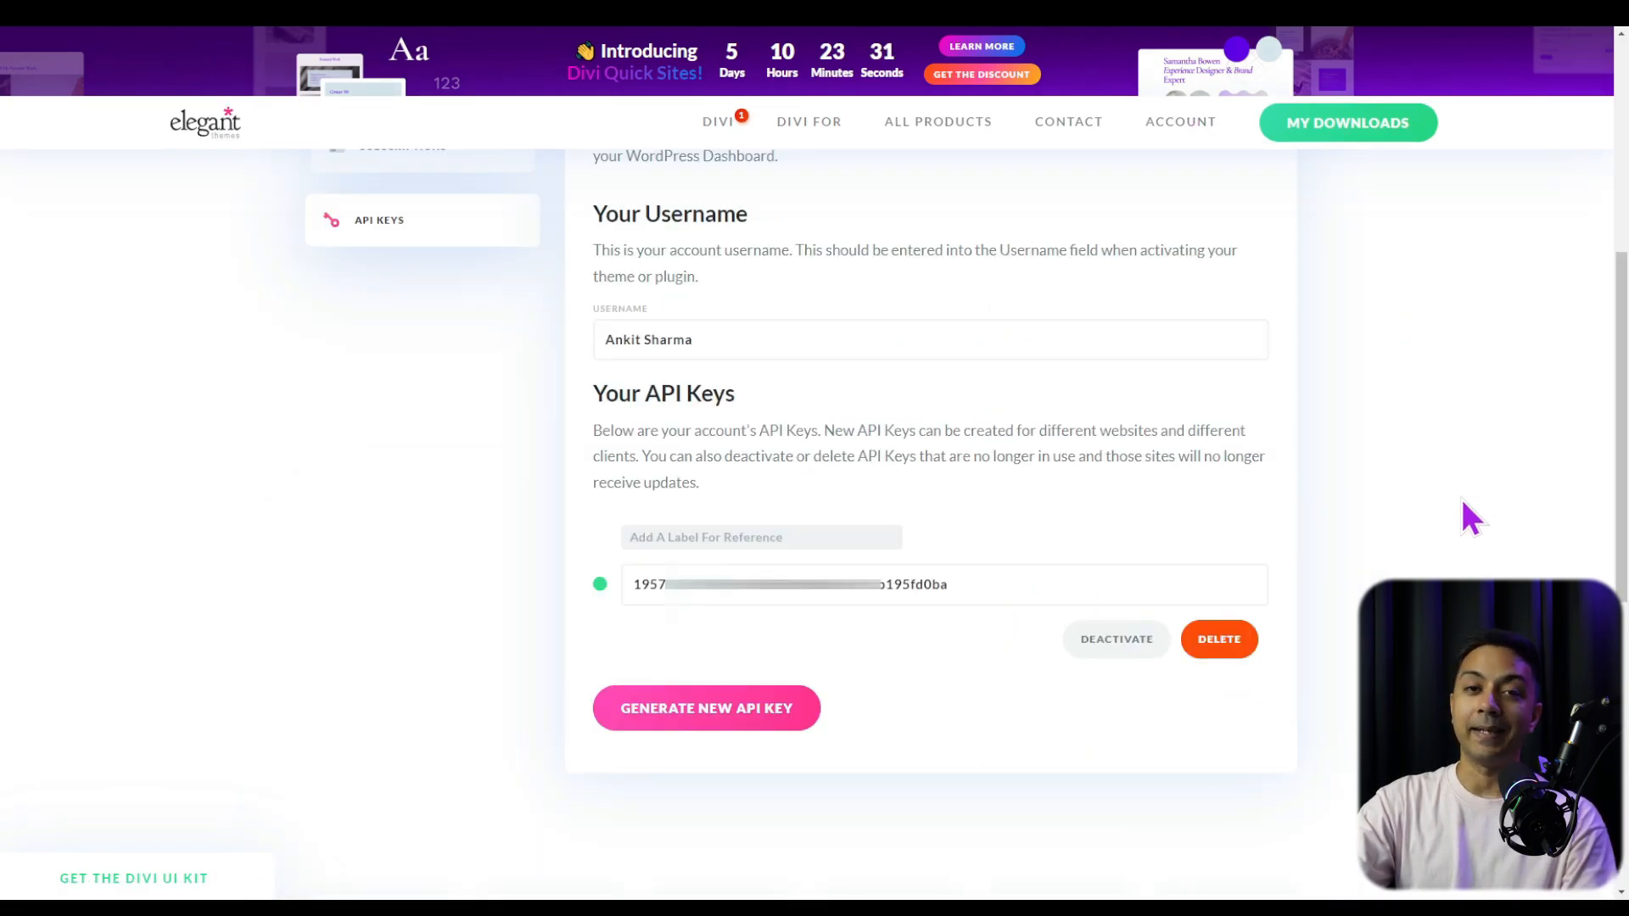
{"action": "left_click", "coordinate": [634, 348]}
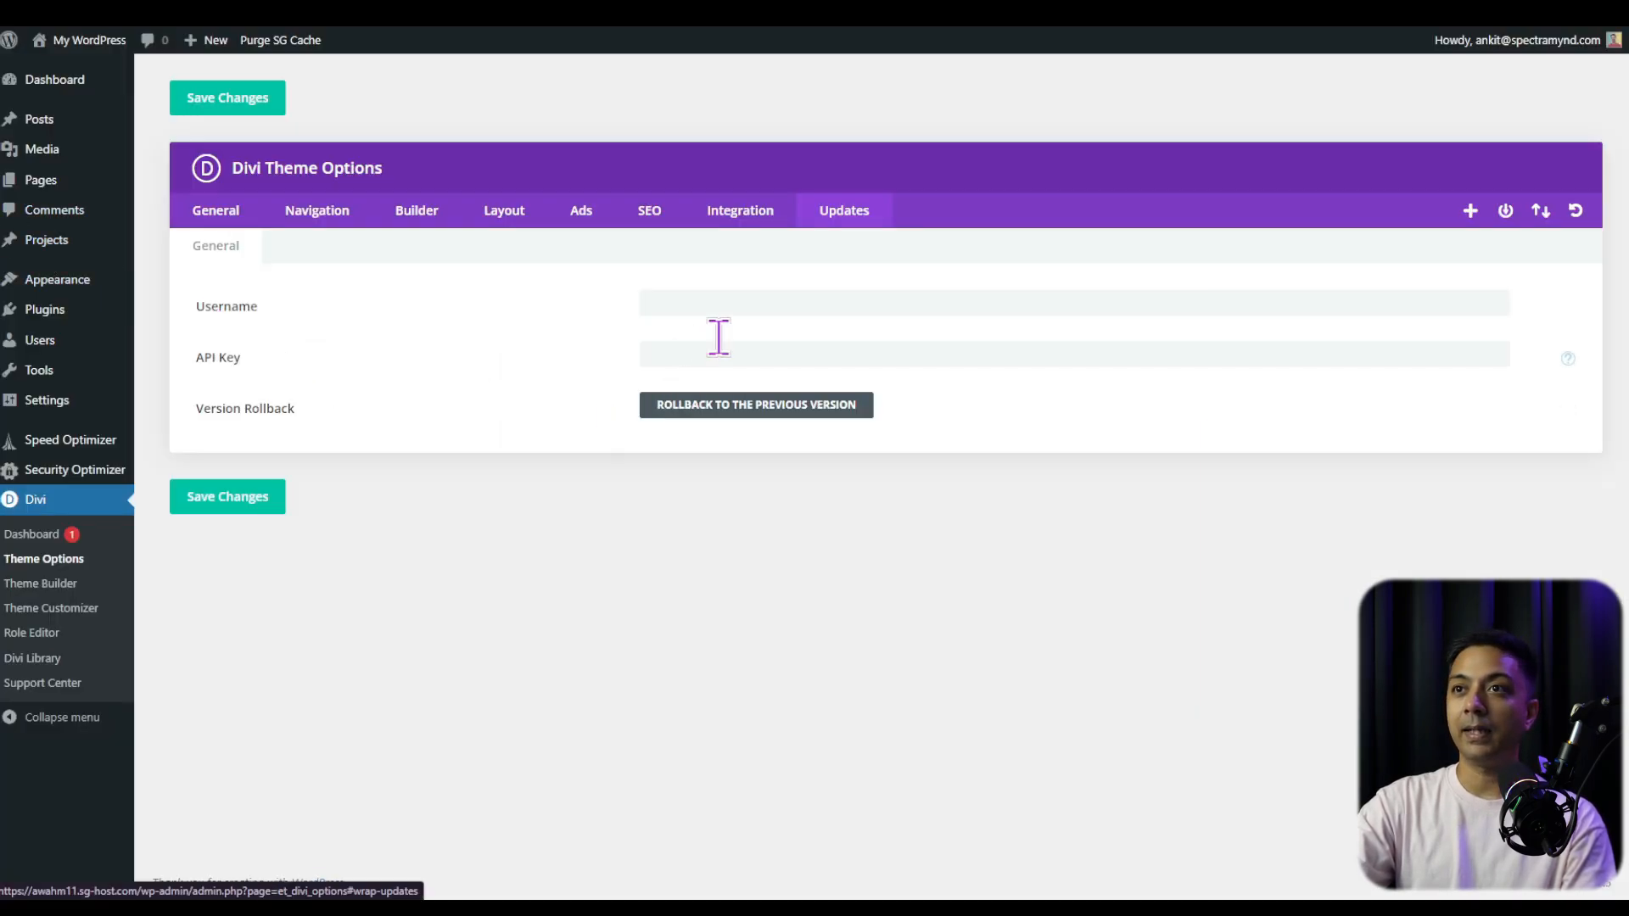
{"action": "left_click", "coordinate": [738, 303]}
{"action": "key", "text": "ctrl+v"}
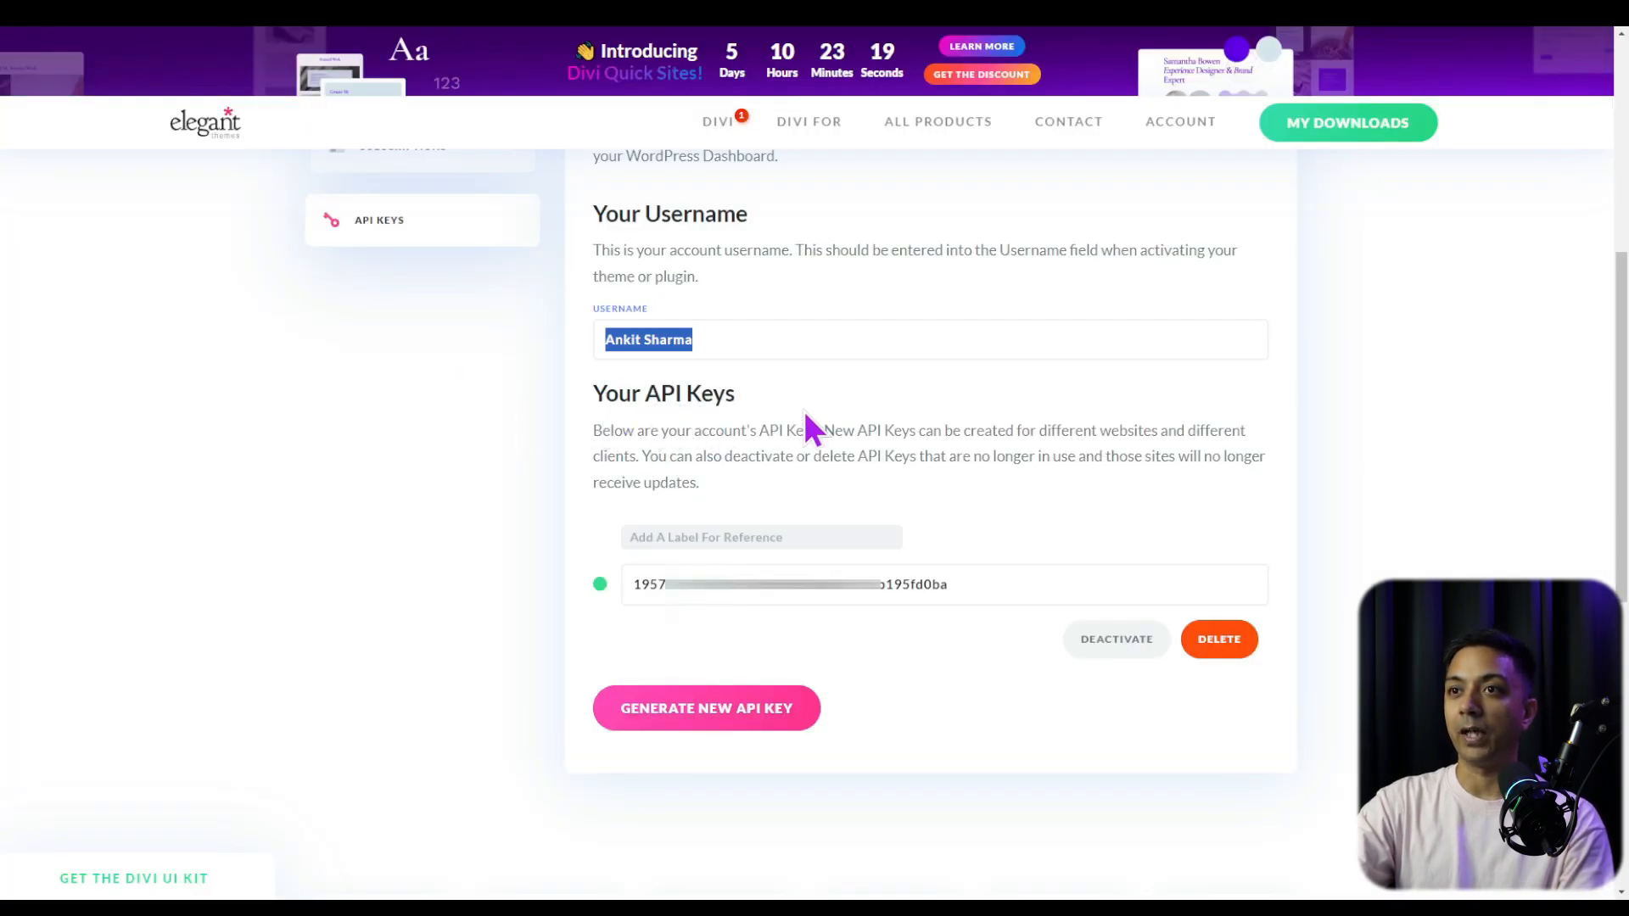
Copy the Elegant Themes account's API key into the API Key field of the Divi update options and save the changes
{"action": "left_click", "coordinate": [911, 599]}
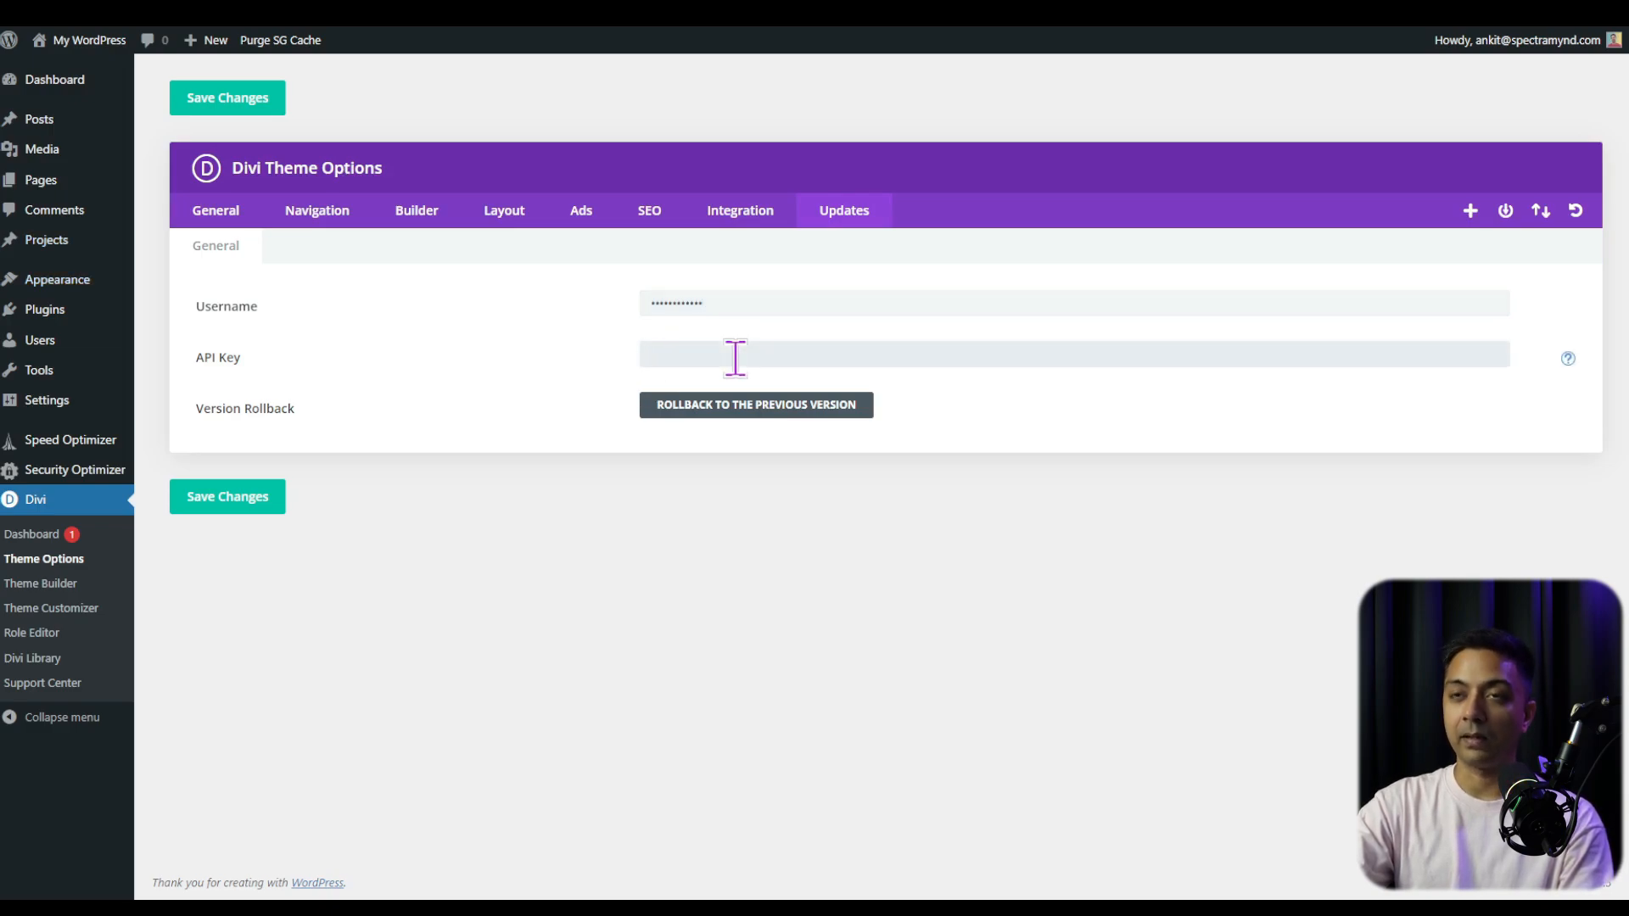
{"action": "left_click", "coordinate": [735, 357]}
{"action": "key", "text": "ctrl+v"}
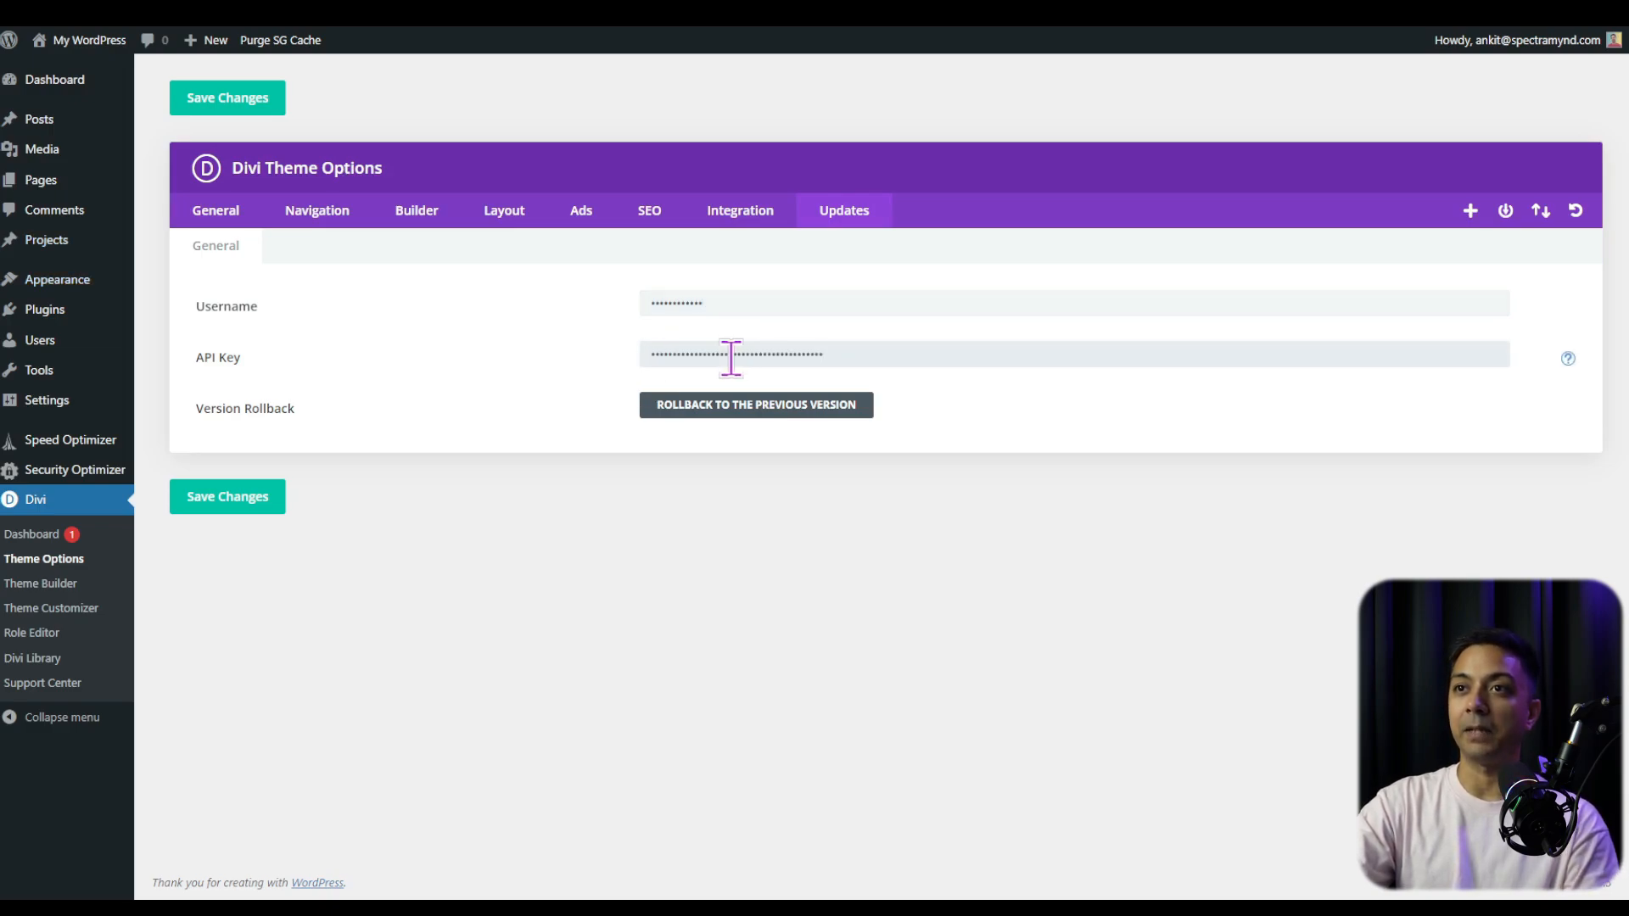
{"action": "left_click", "coordinate": [211, 507]}
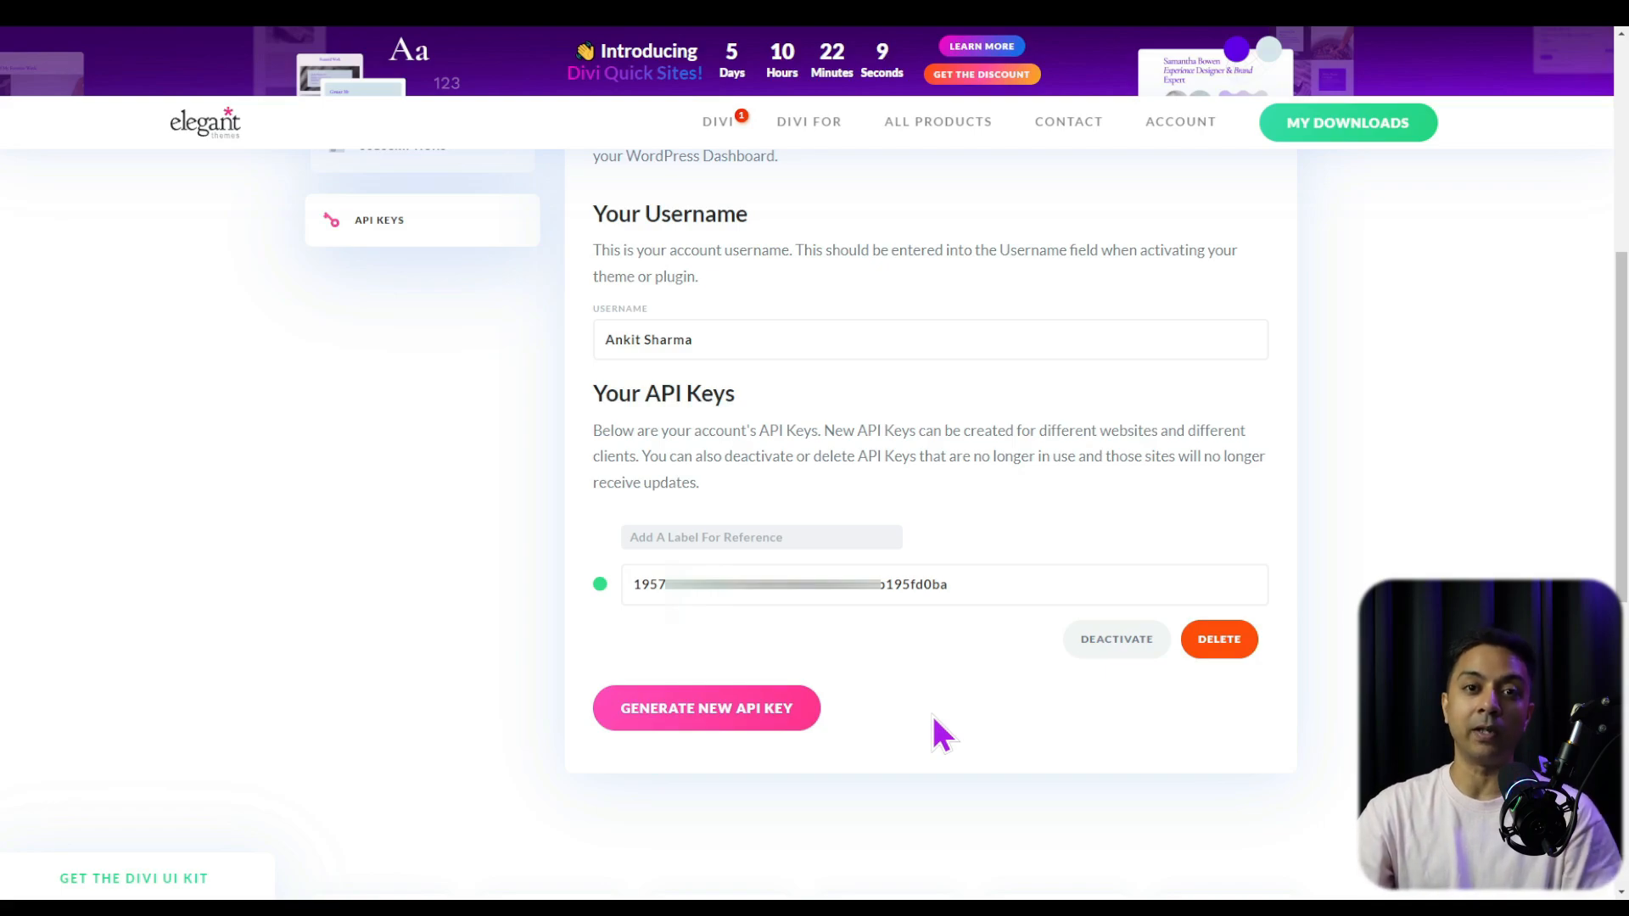
{"action": "left_click", "coordinate": [695, 538]}
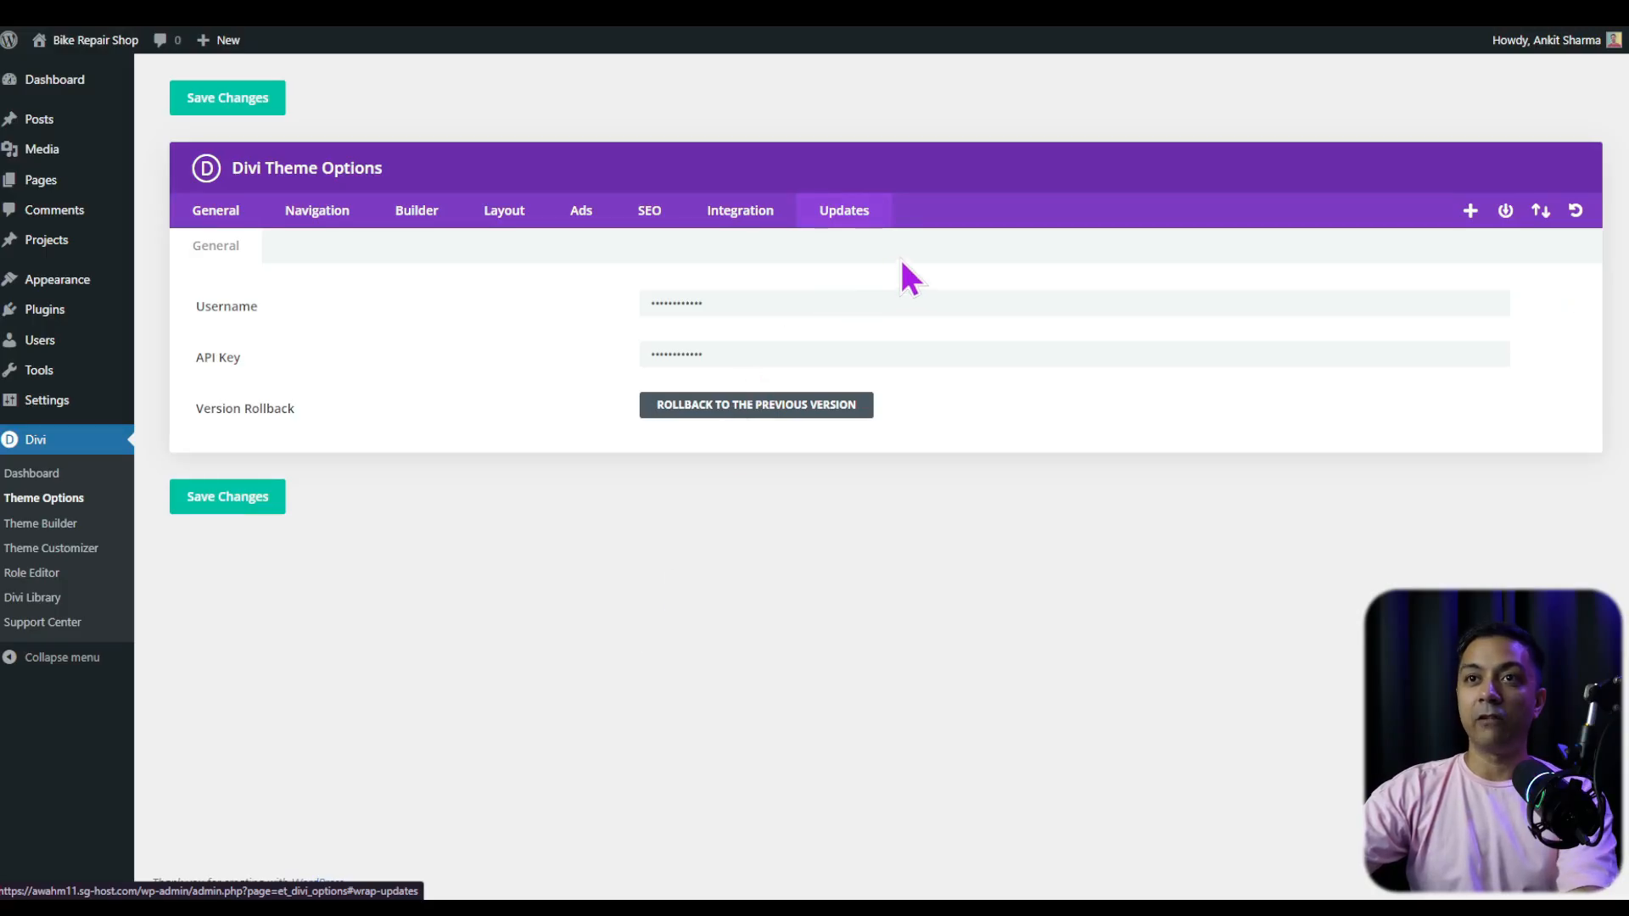
In Divi's General theme options, set the bike wheel image Artboard-8.png from the media library as the logo
{"action": "left_click", "coordinate": [208, 218]}
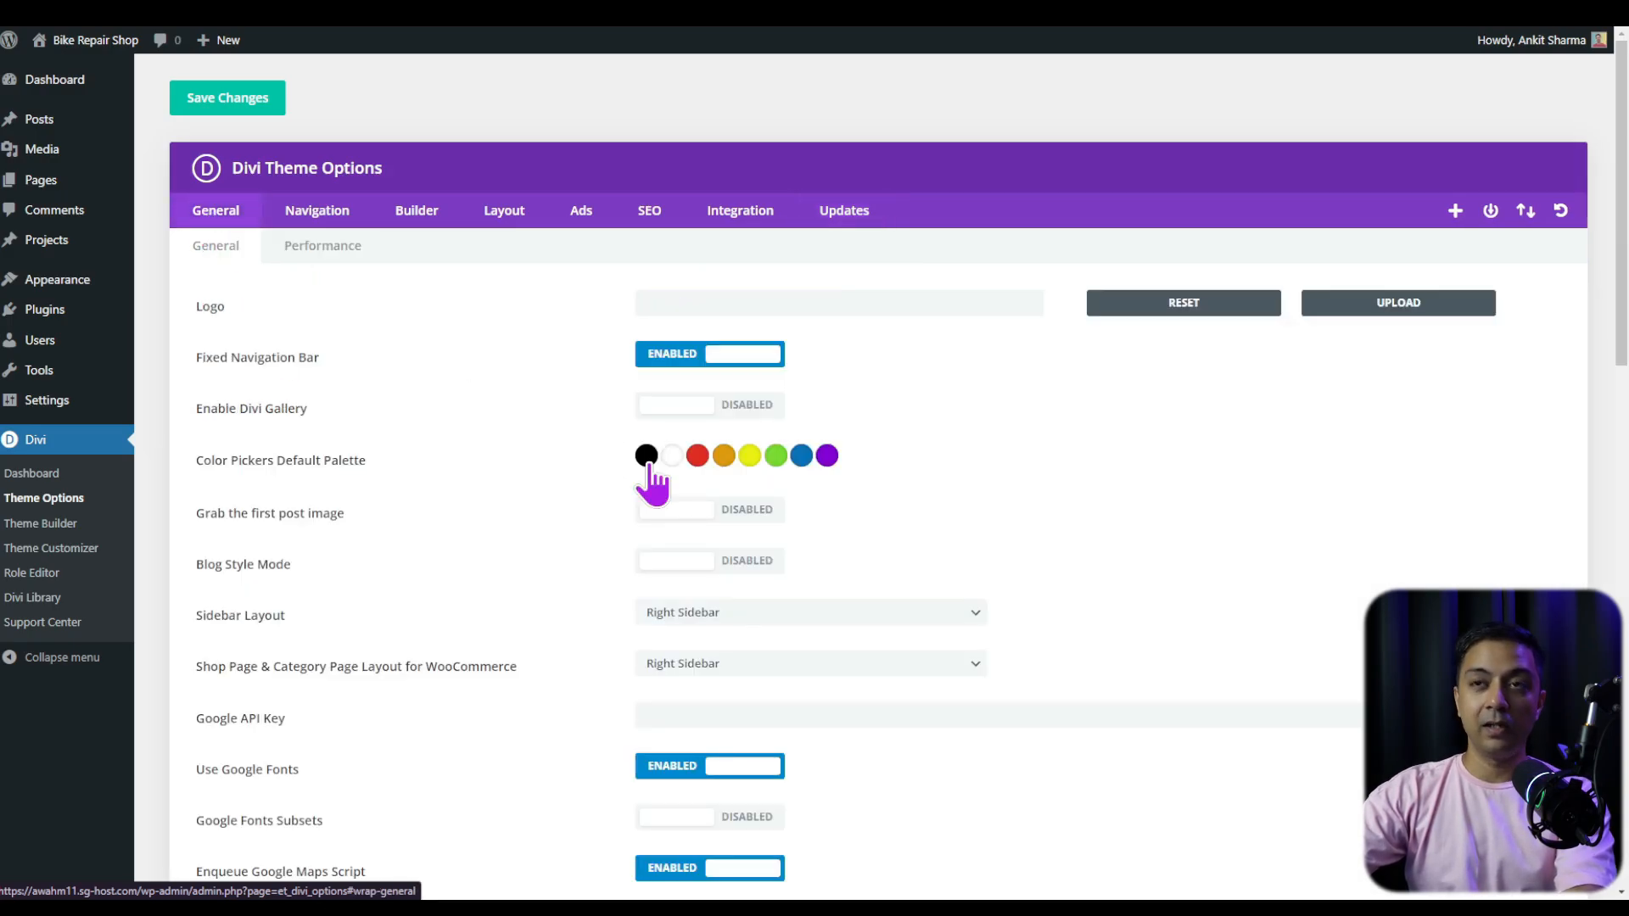
{"action": "scroll", "coordinate": [1001, 450], "scroll_direction": "down", "scroll_amount": 2}
{"action": "scroll", "coordinate": [999, 448], "scroll_direction": "down", "scroll_amount": 8}
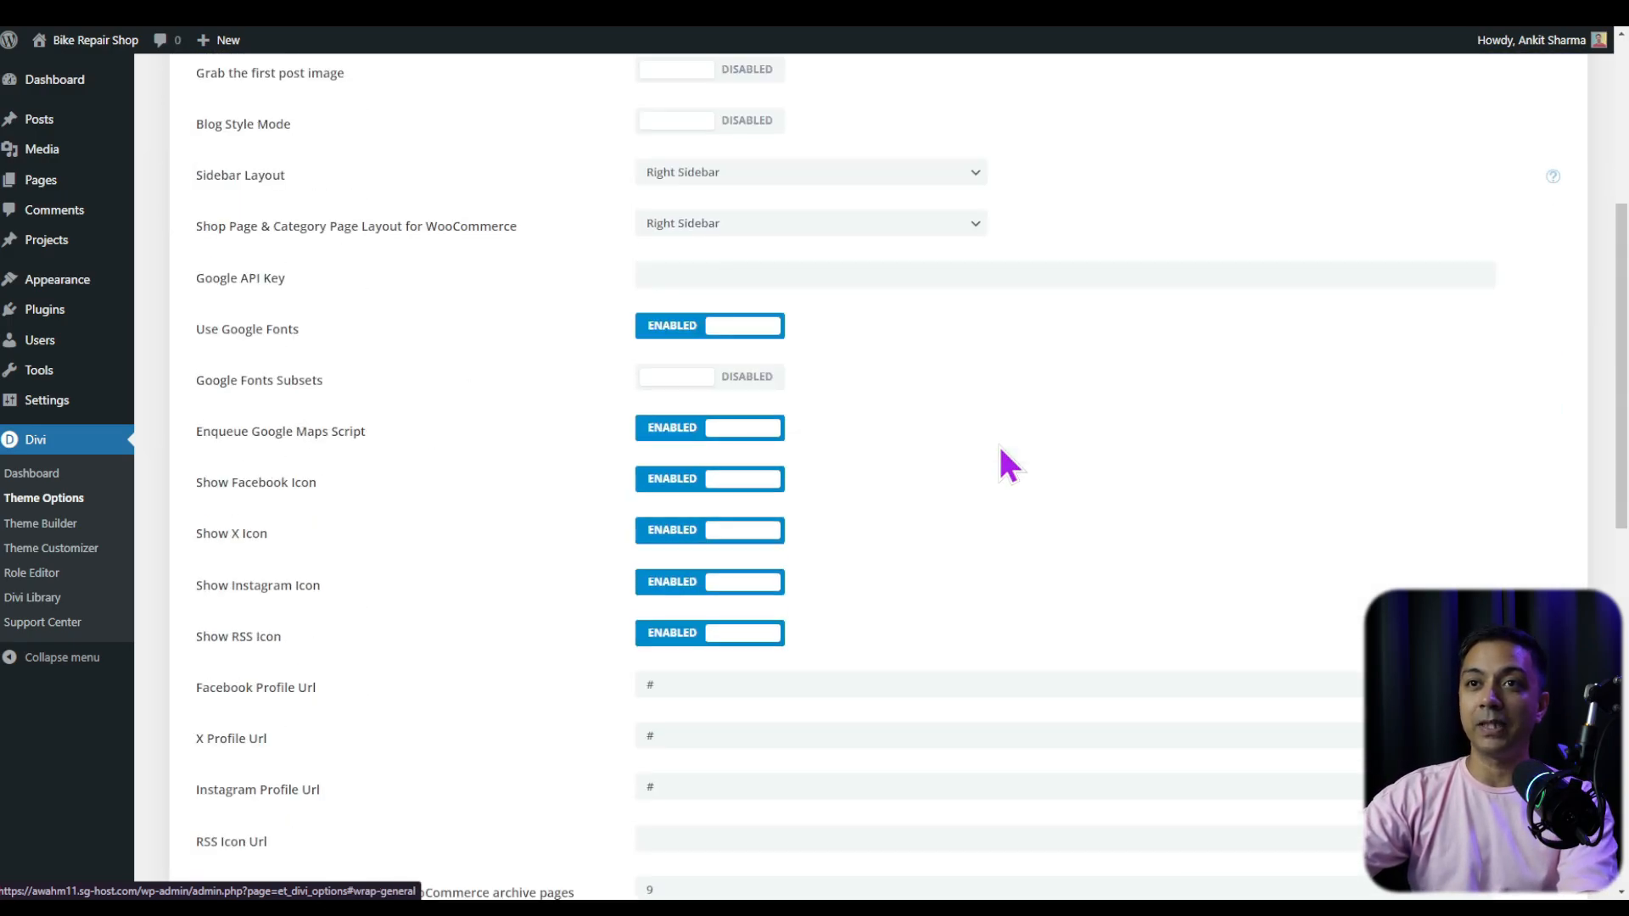
{"action": "scroll", "coordinate": [997, 450], "scroll_direction": "down", "scroll_amount": 1}
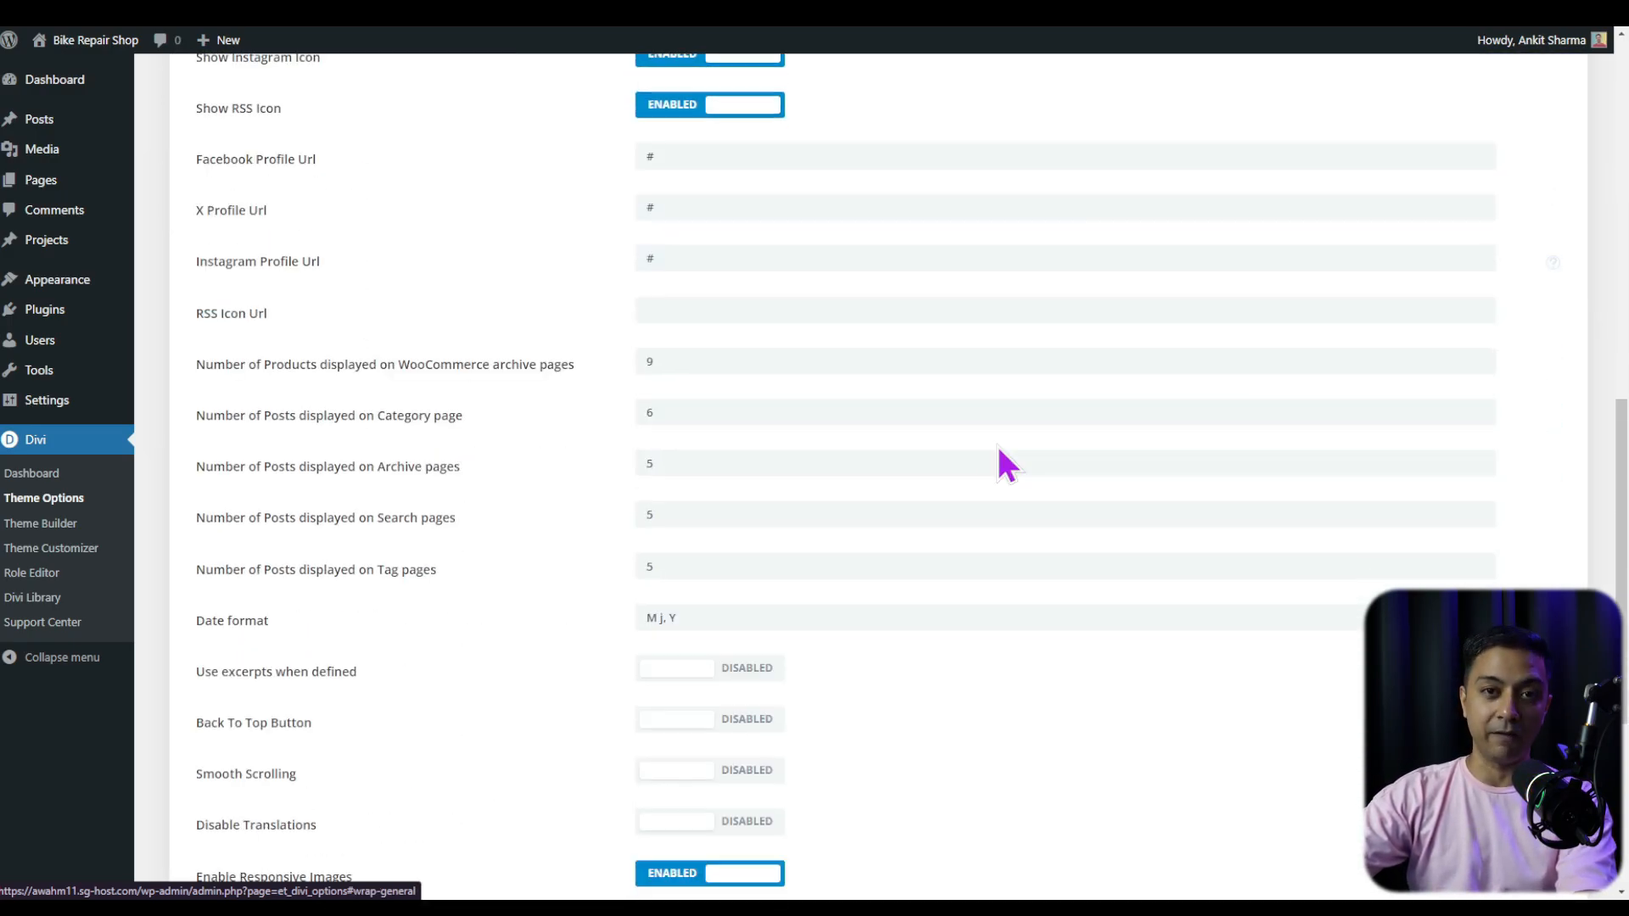
{"action": "scroll", "coordinate": [1087, 481], "scroll_direction": "up", "scroll_amount": 10}
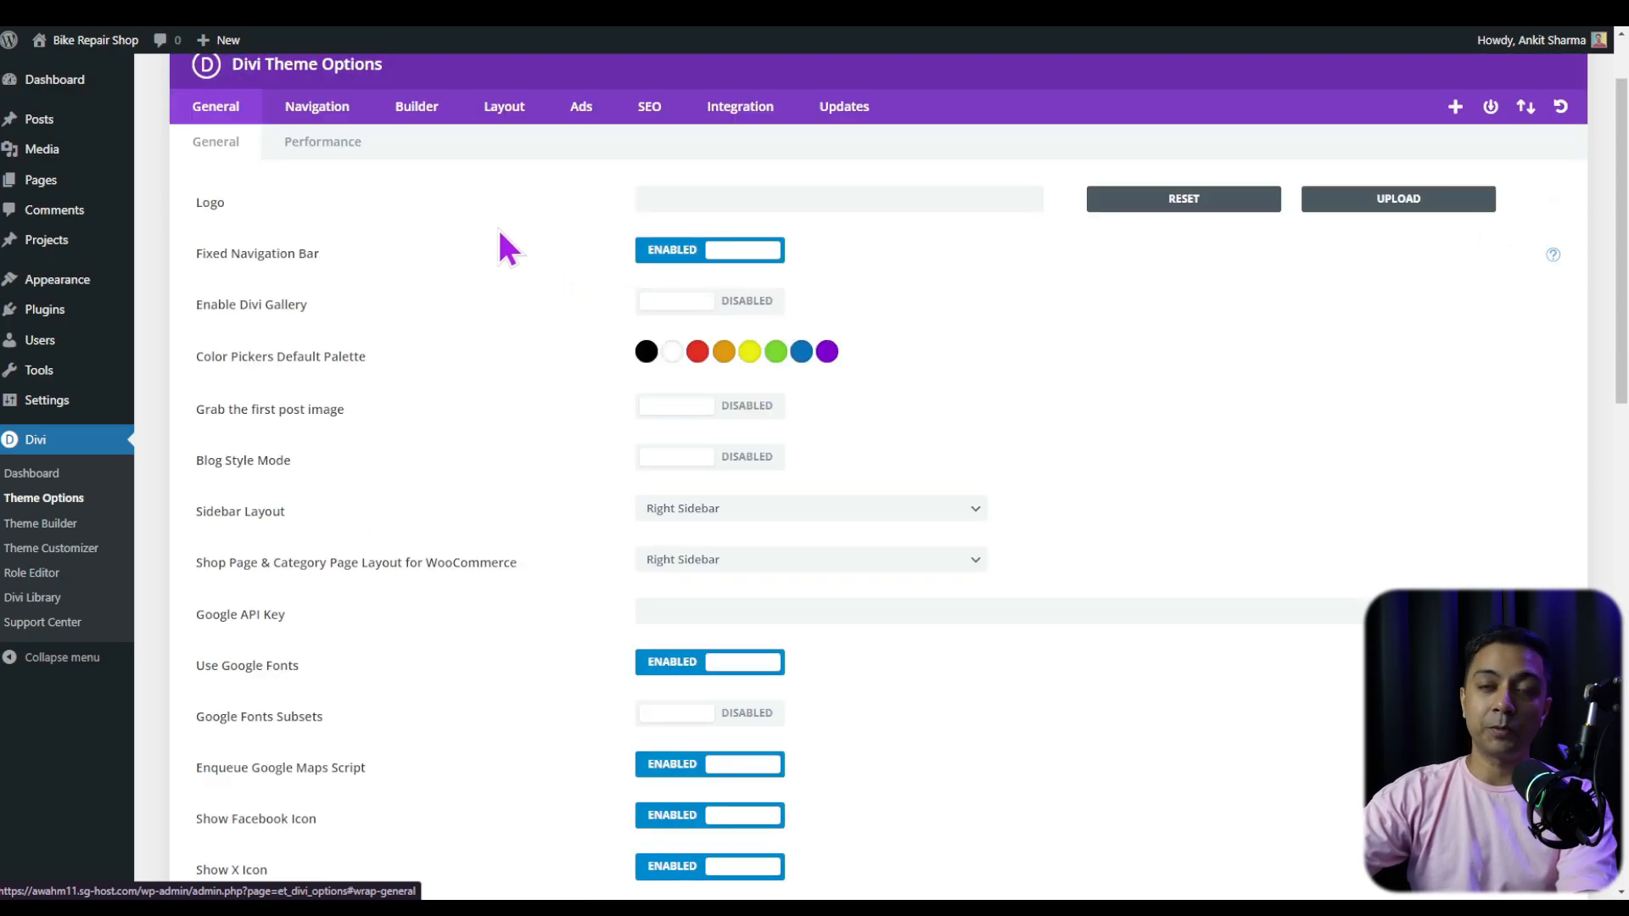
{"action": "left_click", "coordinate": [1349, 204]}
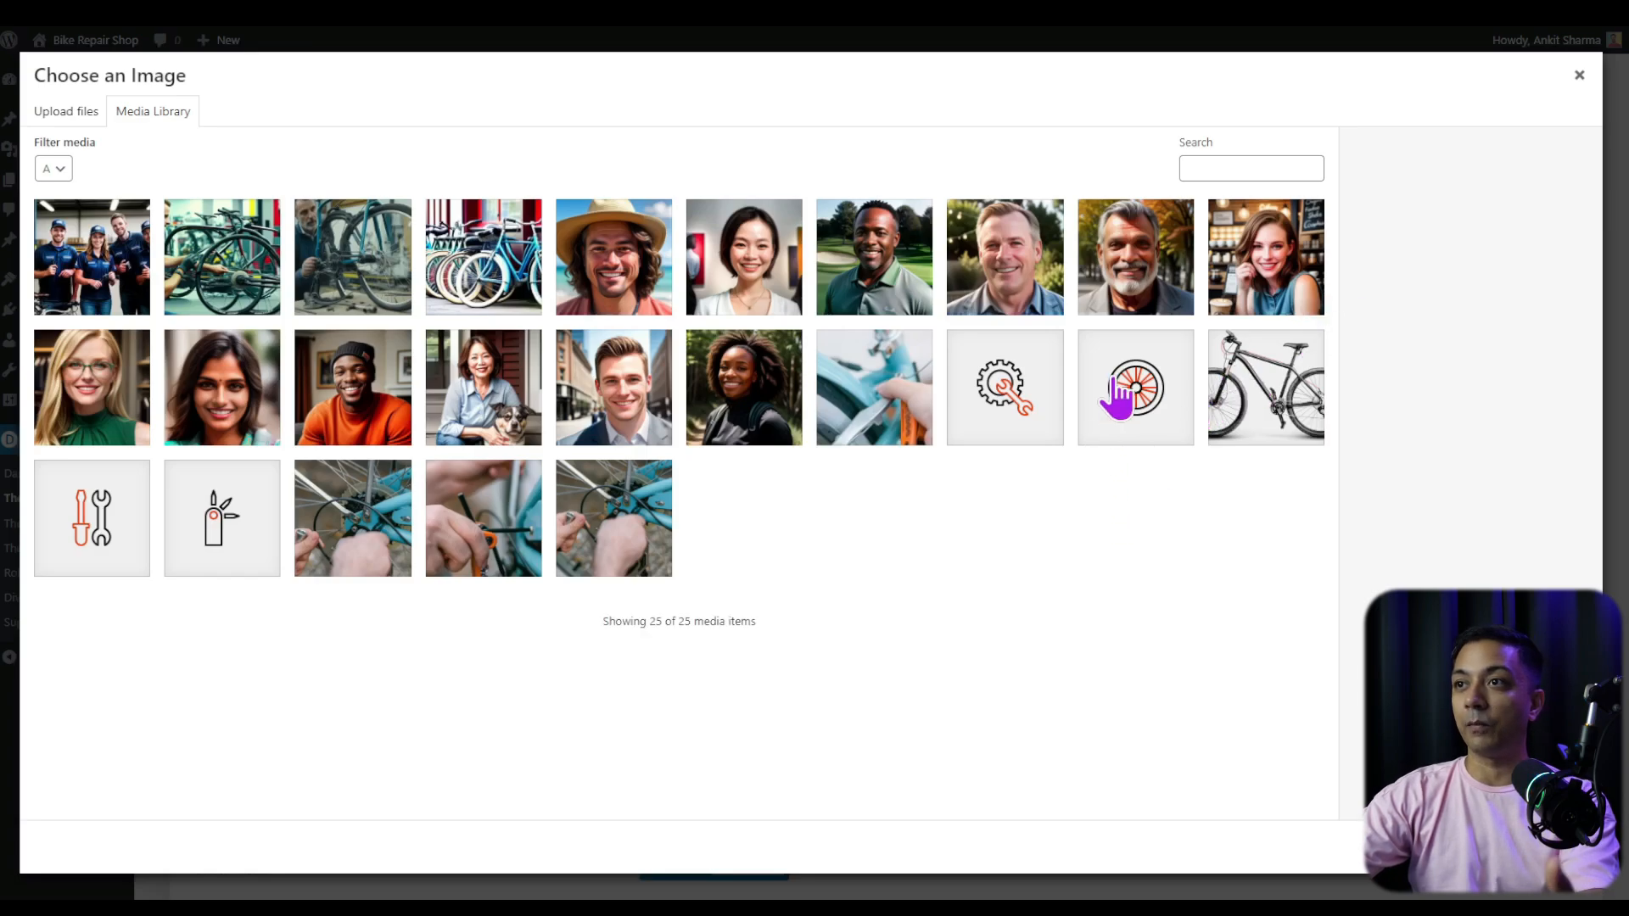
{"action": "left_click", "coordinate": [1118, 399]}
{"action": "left_click", "coordinate": [171, 117]}
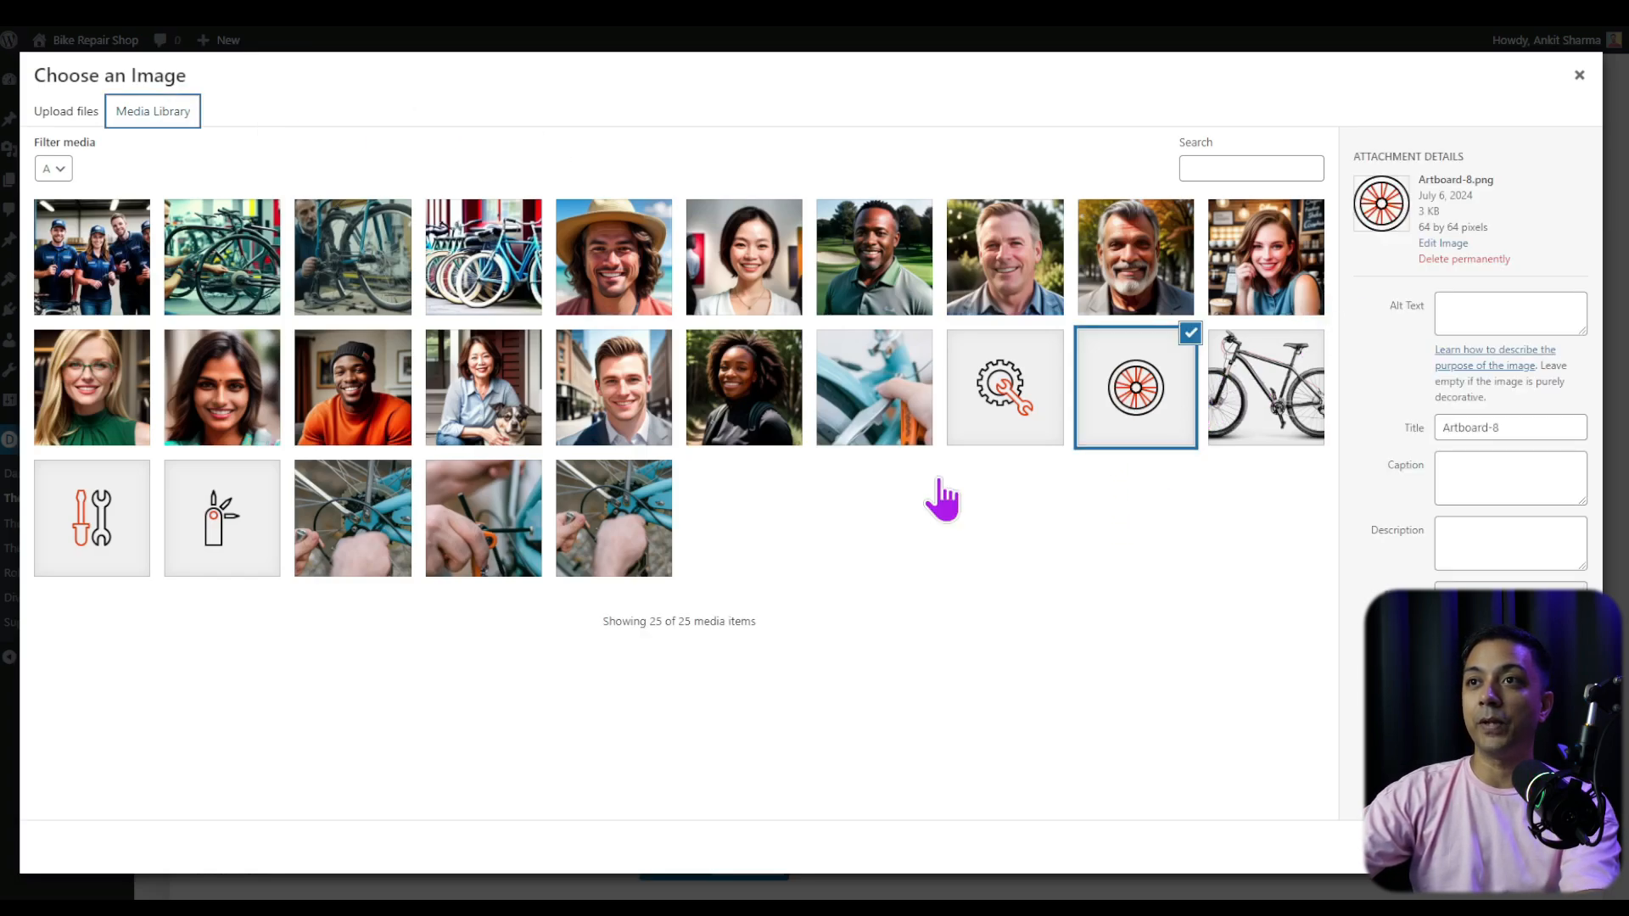
{"action": "left_click", "coordinate": [1532, 853]}
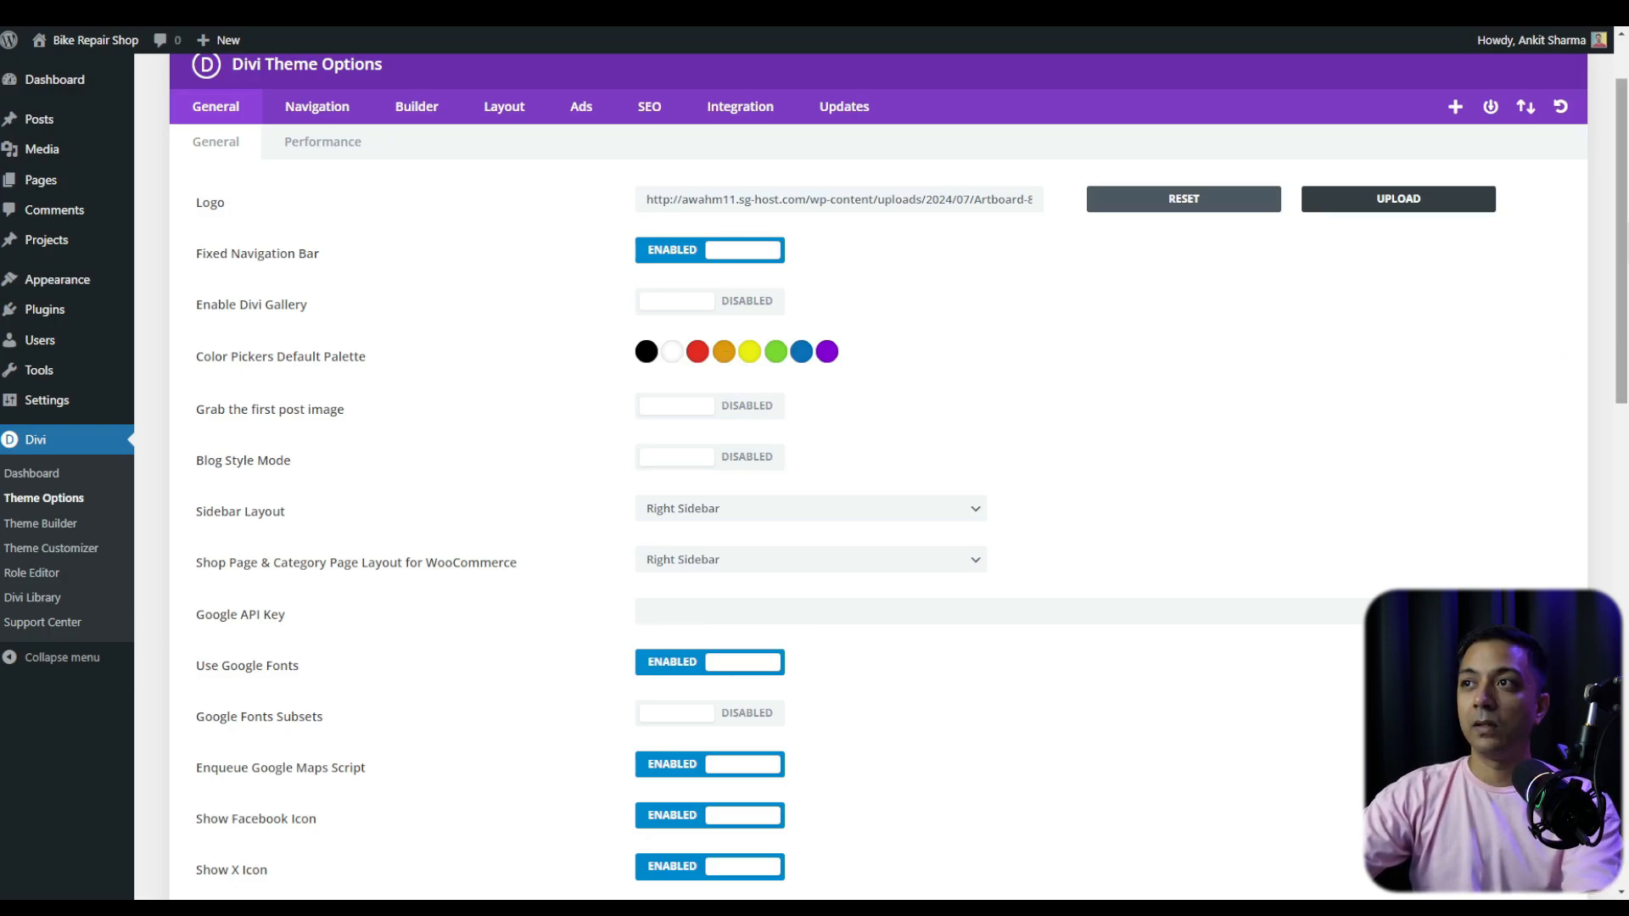
Review the remaining General theme options and the Navigation, Builder, Layout, Ads, SEO and Integration settings
{"action": "scroll", "coordinate": [728, 367], "scroll_direction": "down", "scroll_amount": 2}
{"action": "scroll", "coordinate": [728, 366], "scroll_direction": "down", "scroll_amount": 2}
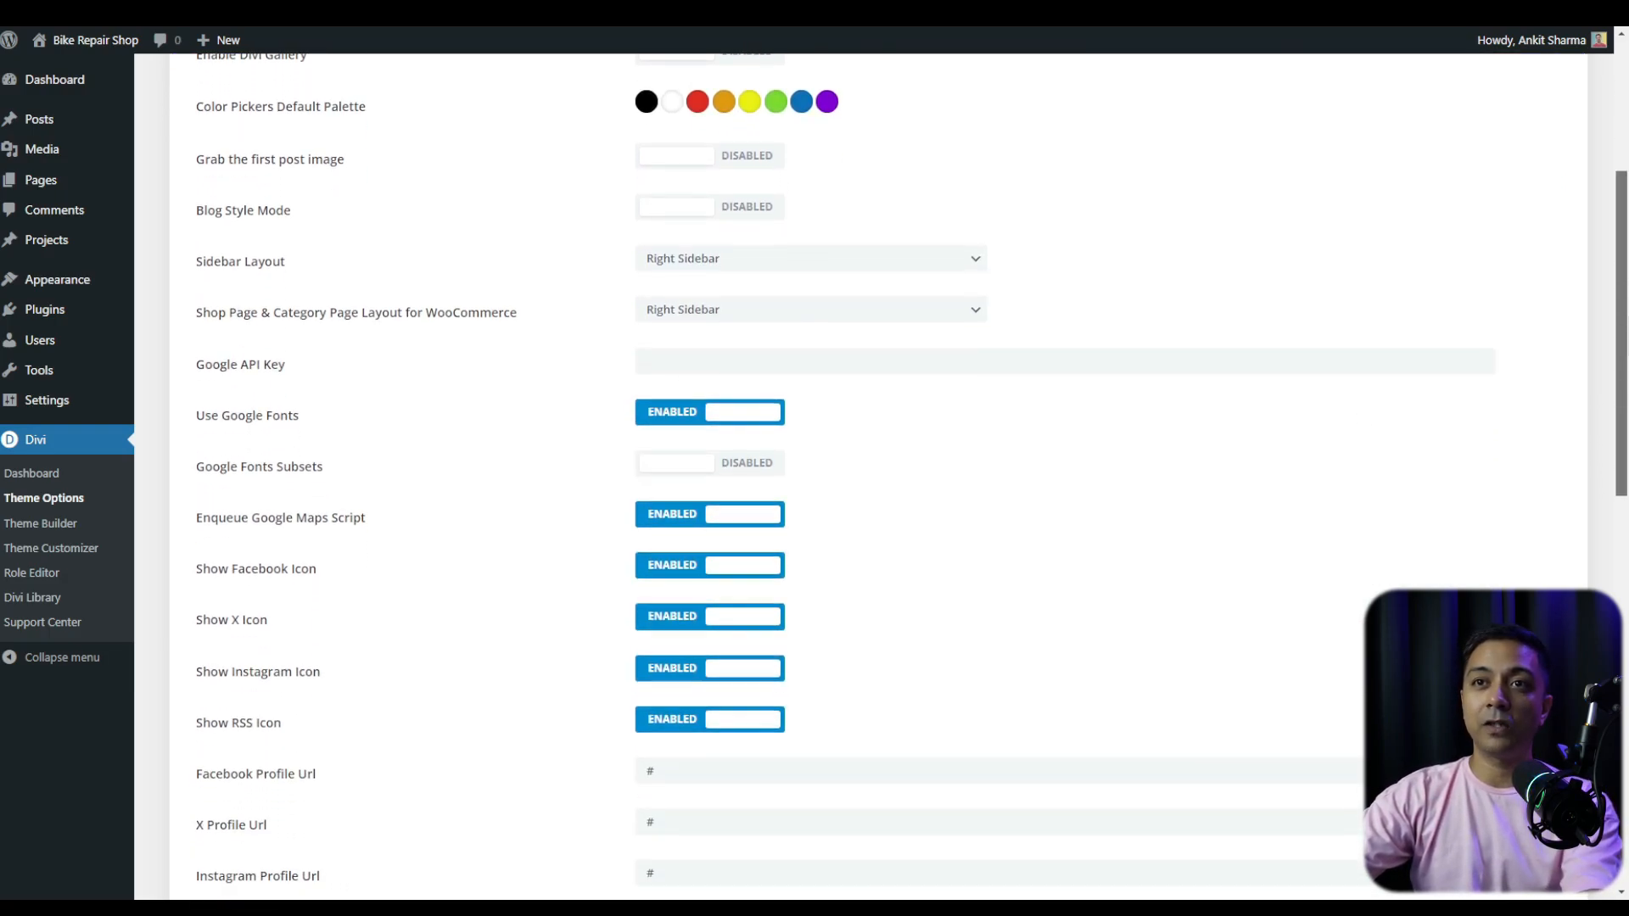
{"action": "scroll", "coordinate": [728, 367], "scroll_direction": "up", "scroll_amount": 1}
{"action": "scroll", "coordinate": [728, 367], "scroll_direction": "up", "scroll_amount": 4}
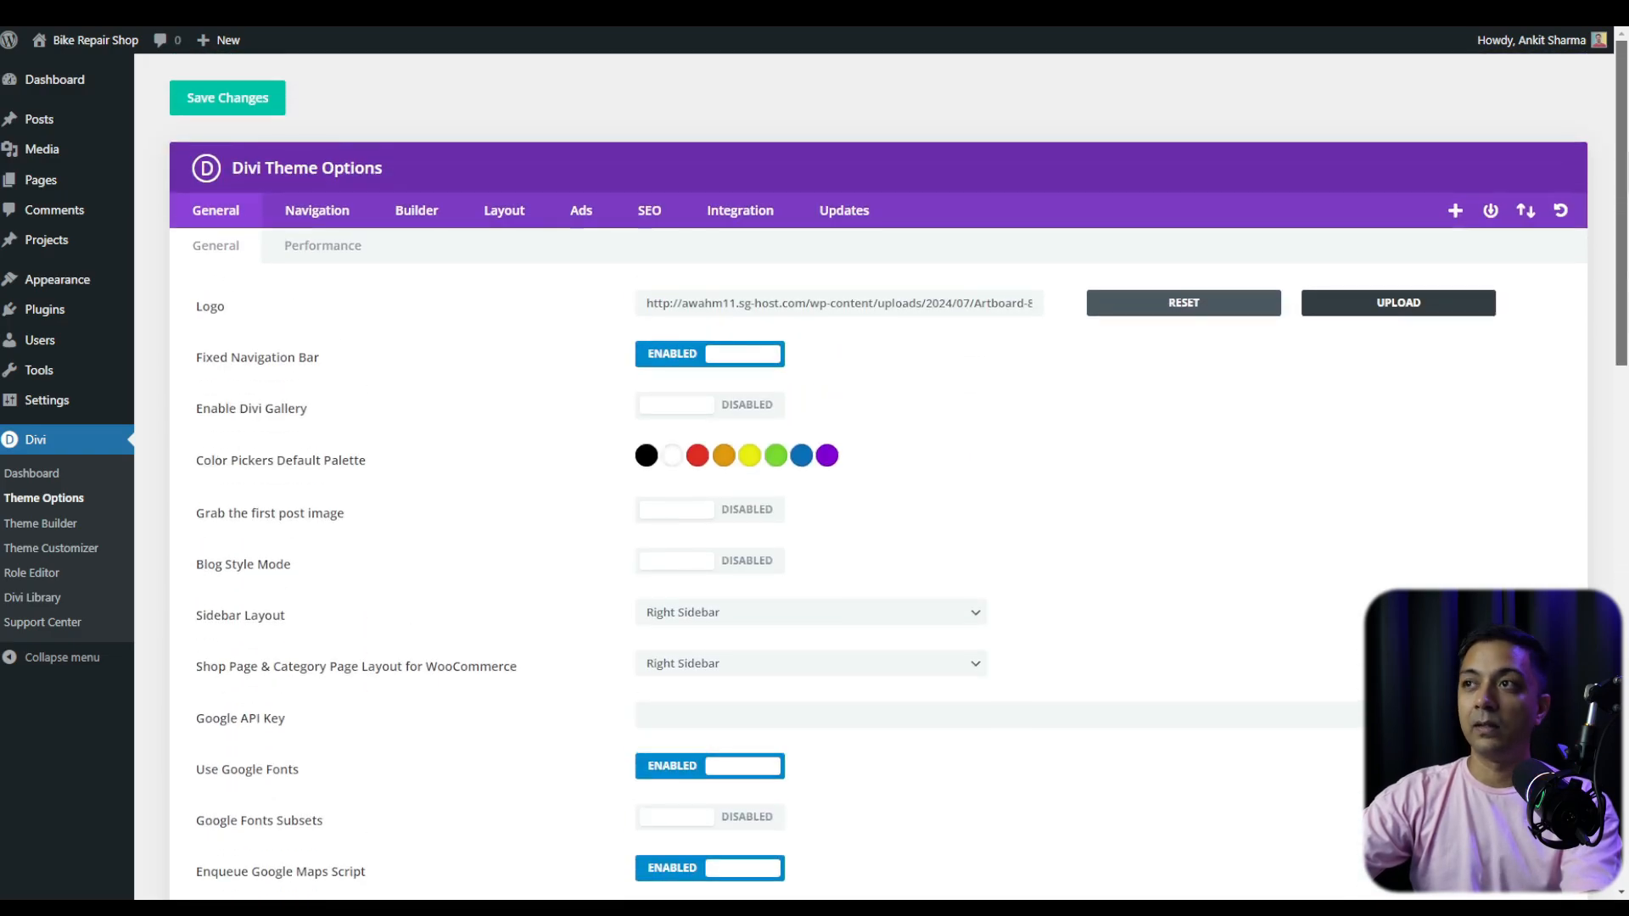
{"action": "left_click", "coordinate": [289, 212]}
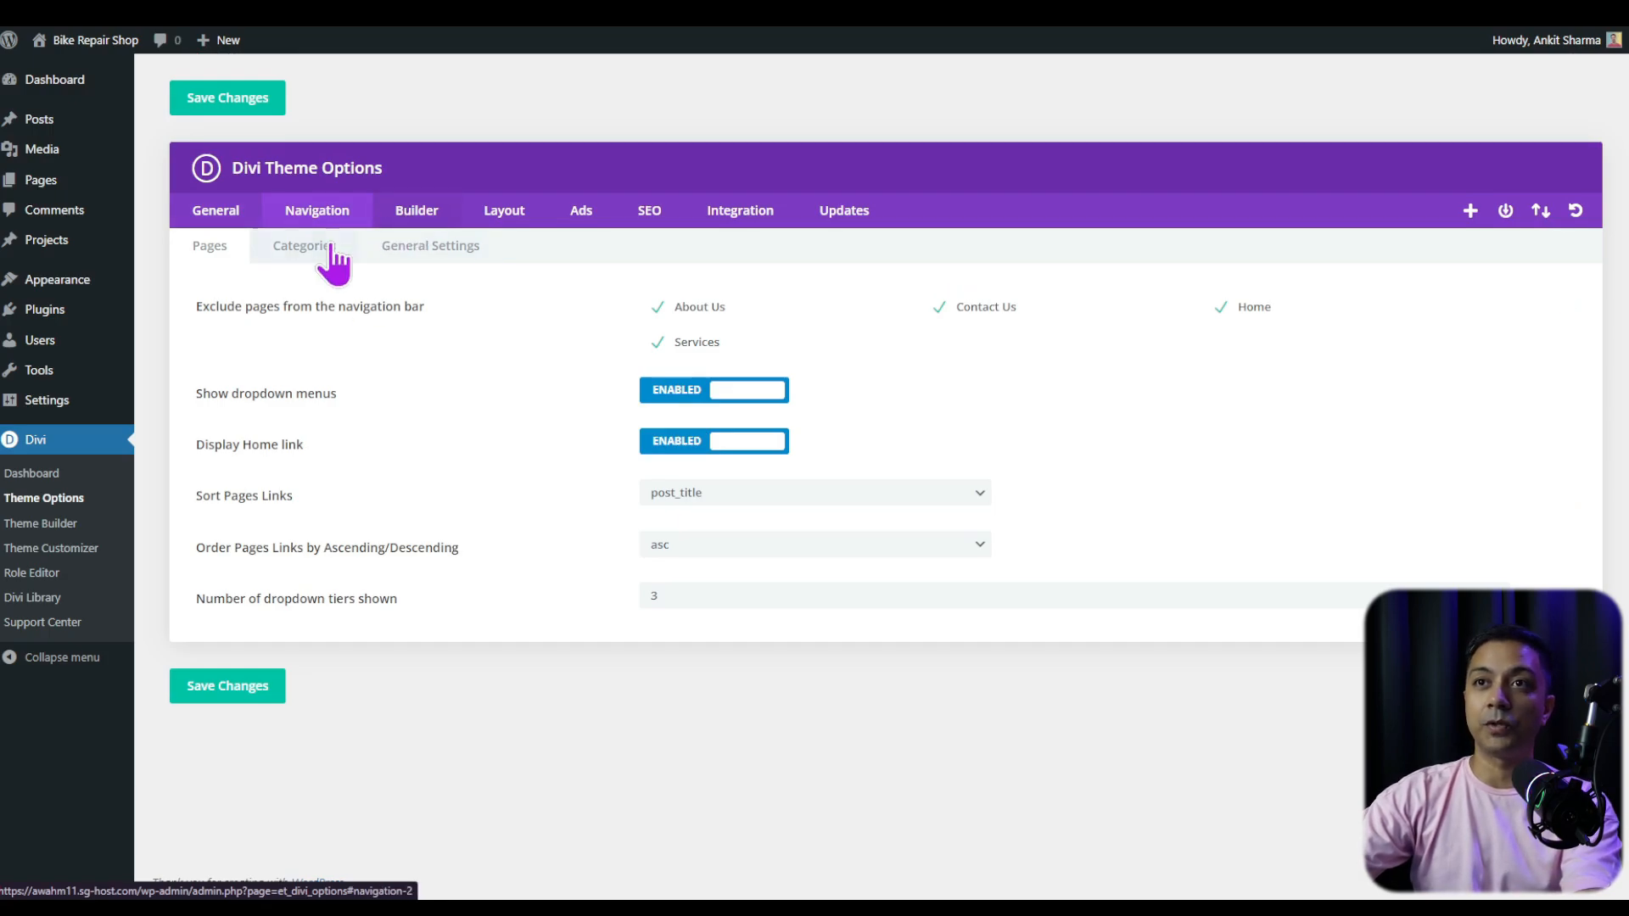
{"action": "left_click", "coordinate": [435, 215]}
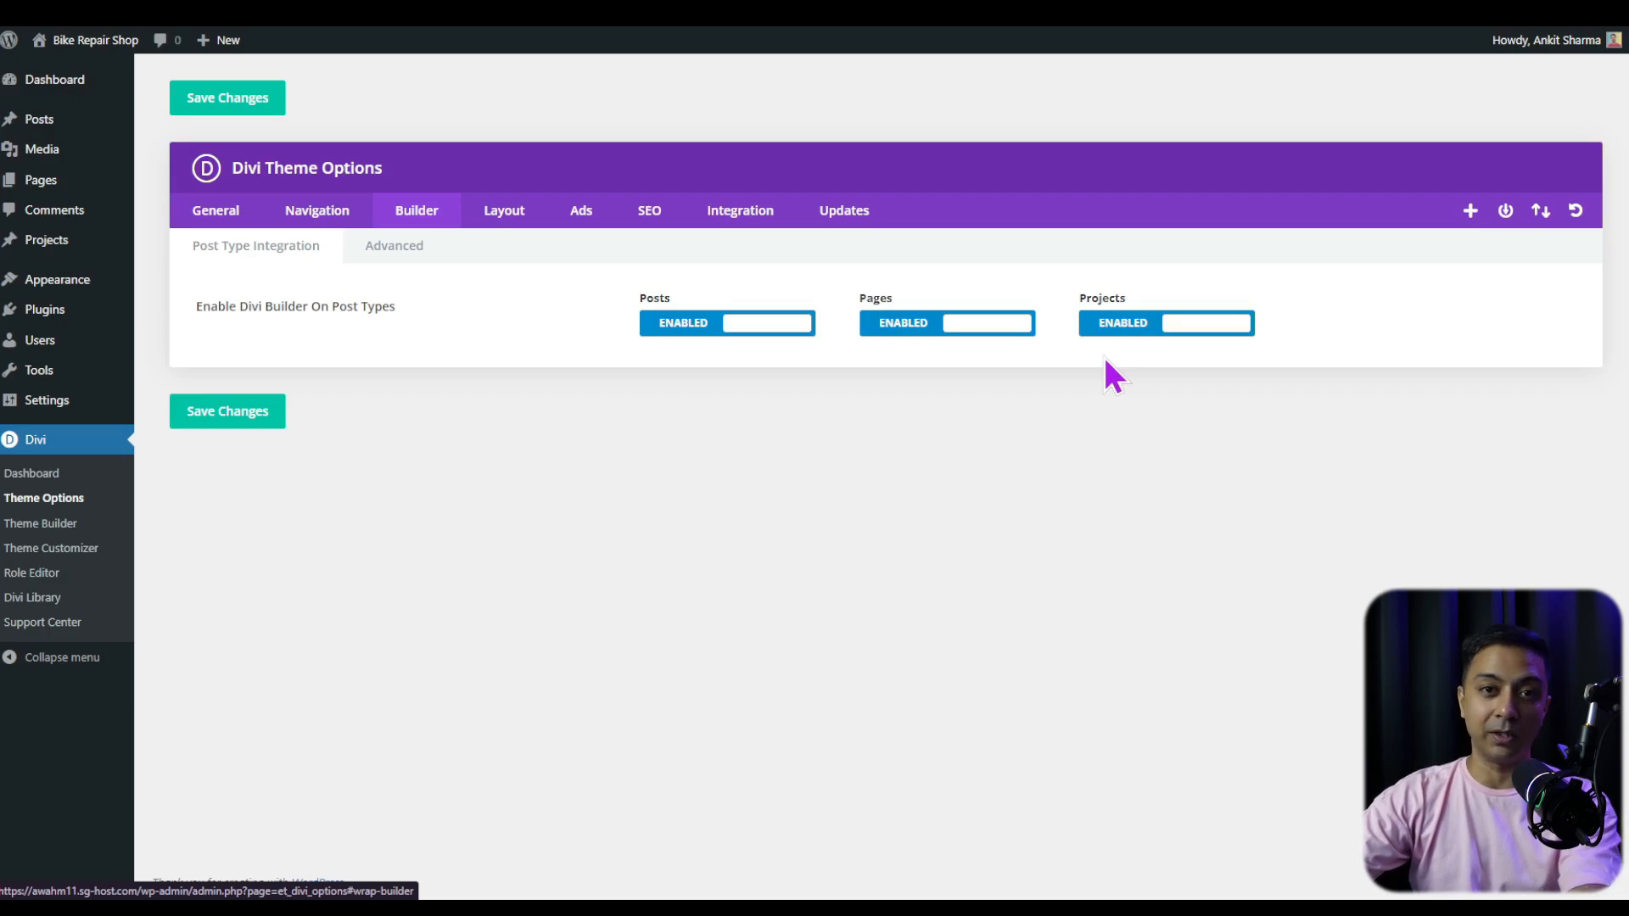
{"action": "left_click", "coordinate": [502, 212]}
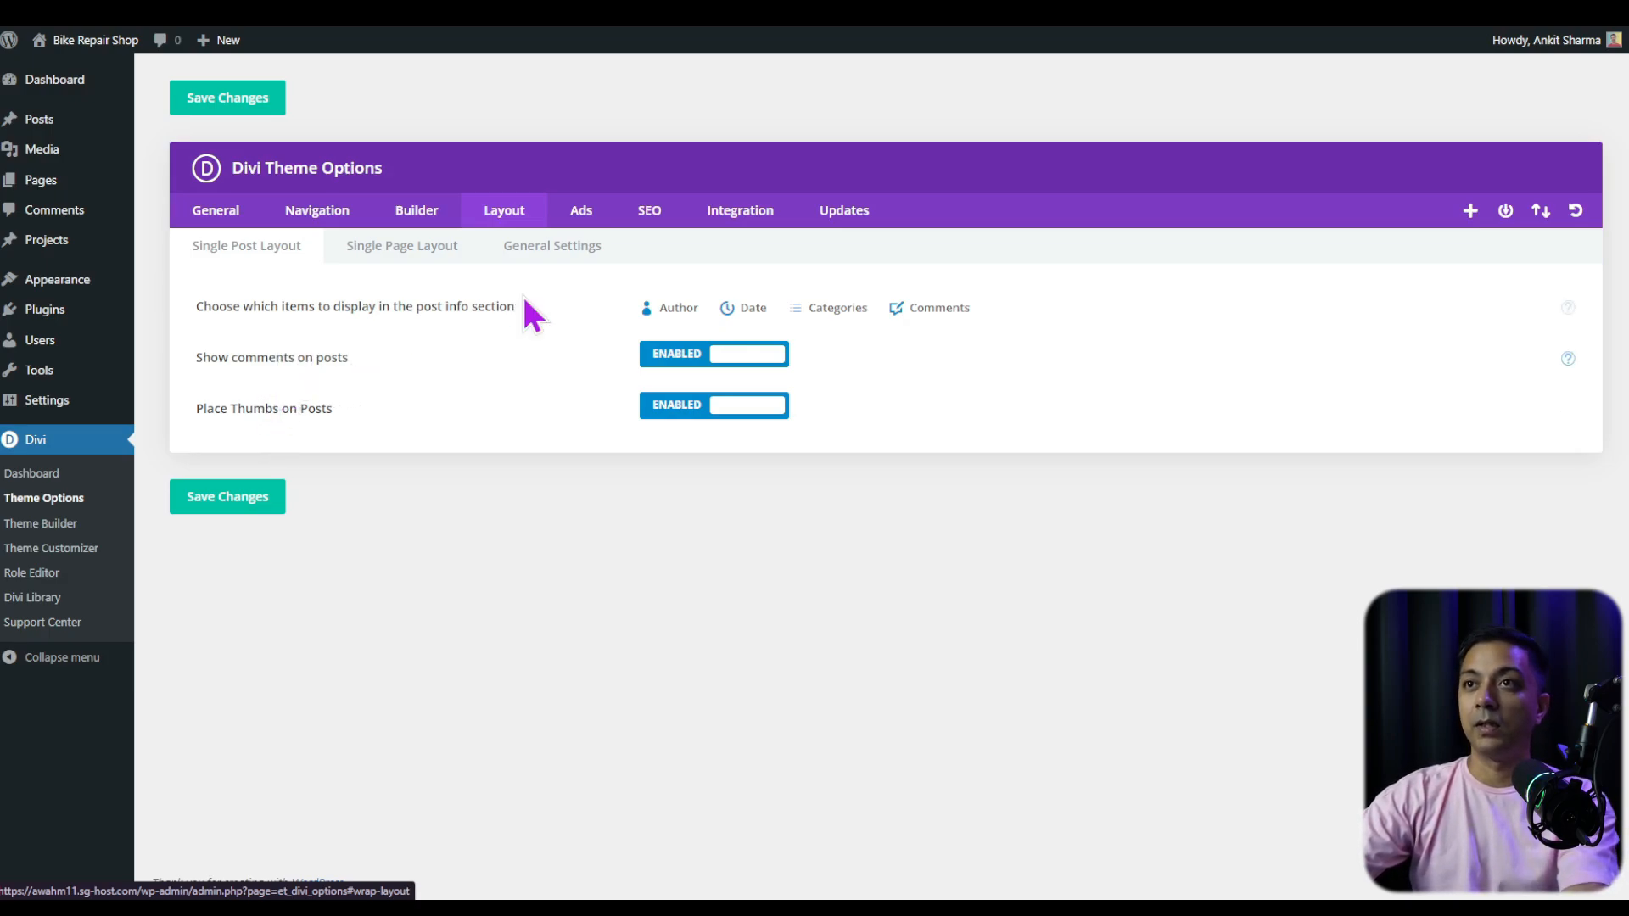
{"action": "left_click", "coordinate": [582, 210]}
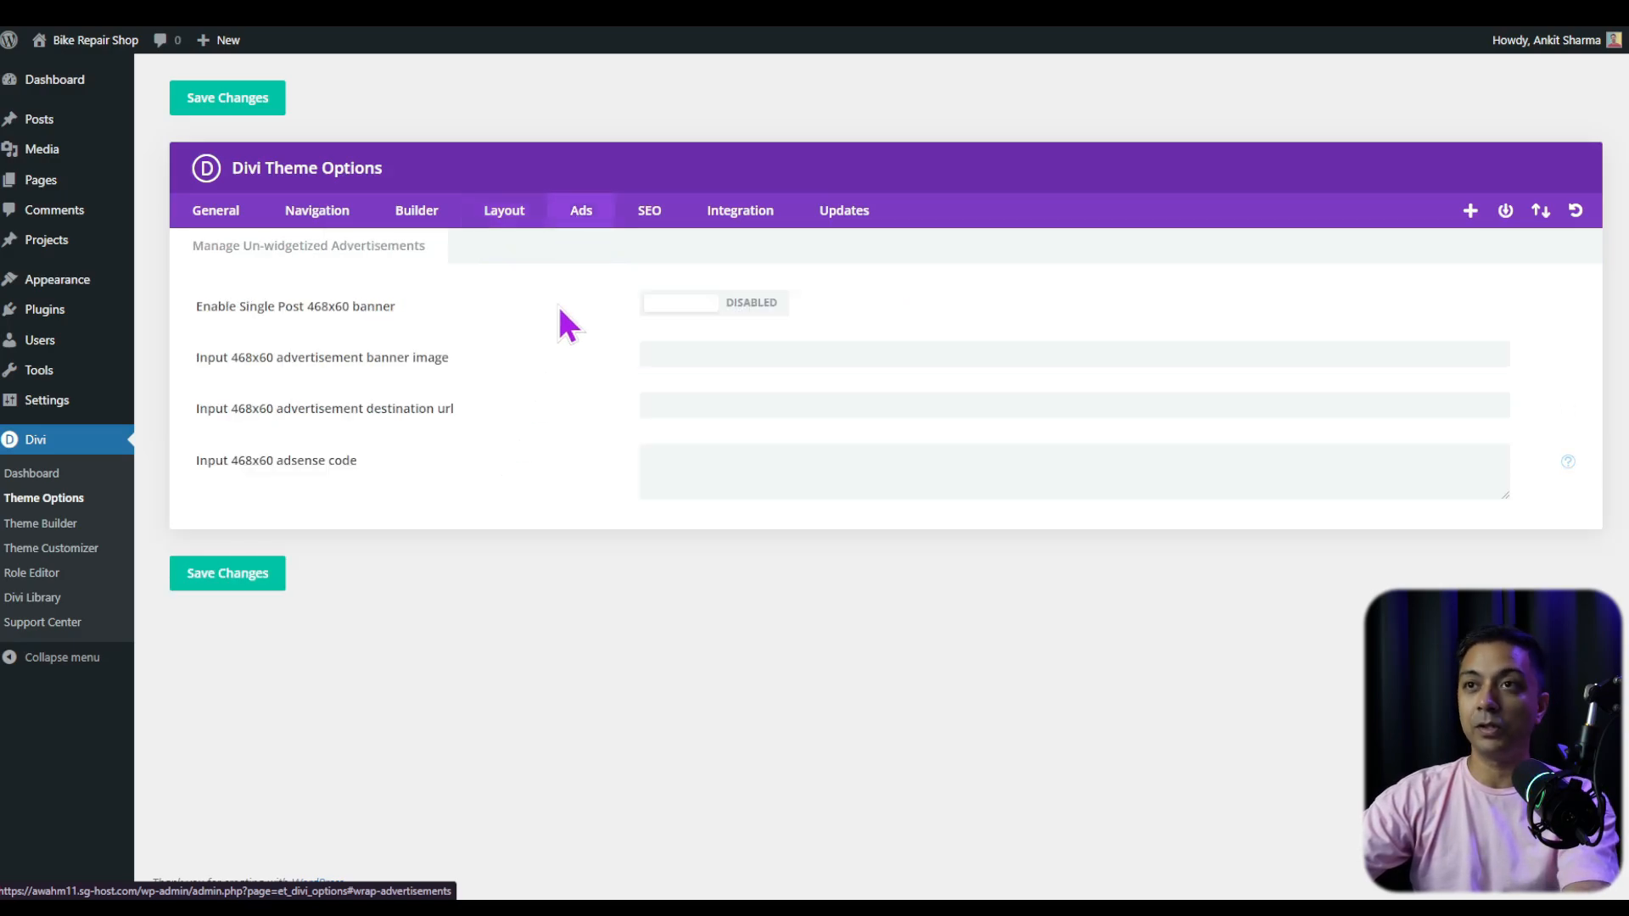
{"action": "left_click", "coordinate": [647, 217]}
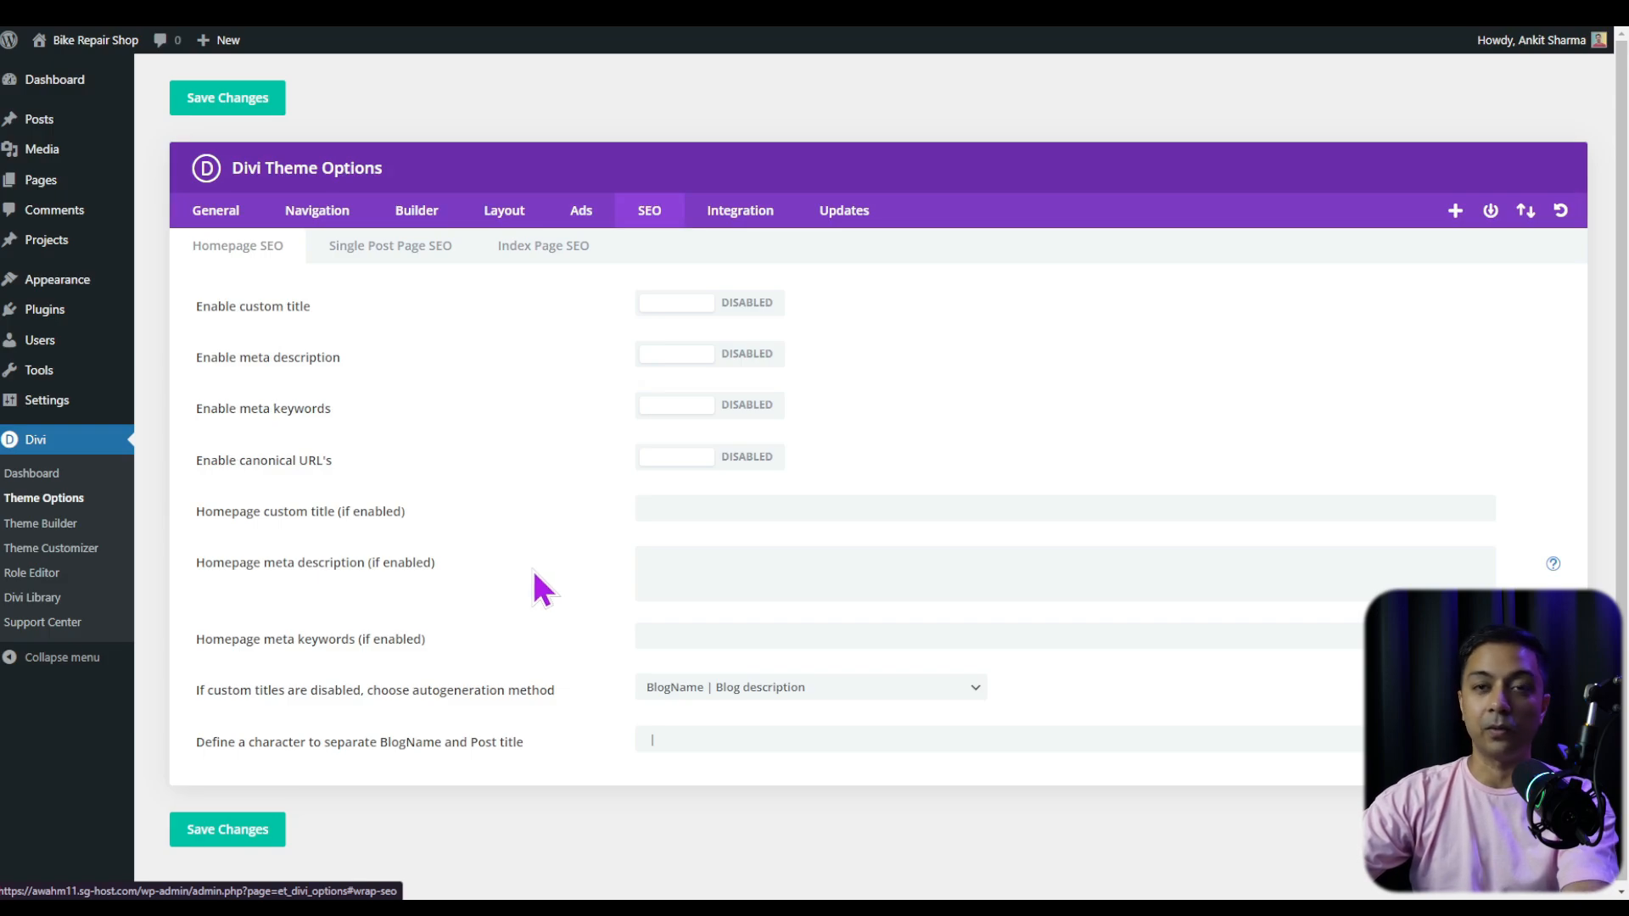
{"action": "left_click", "coordinate": [742, 214]}
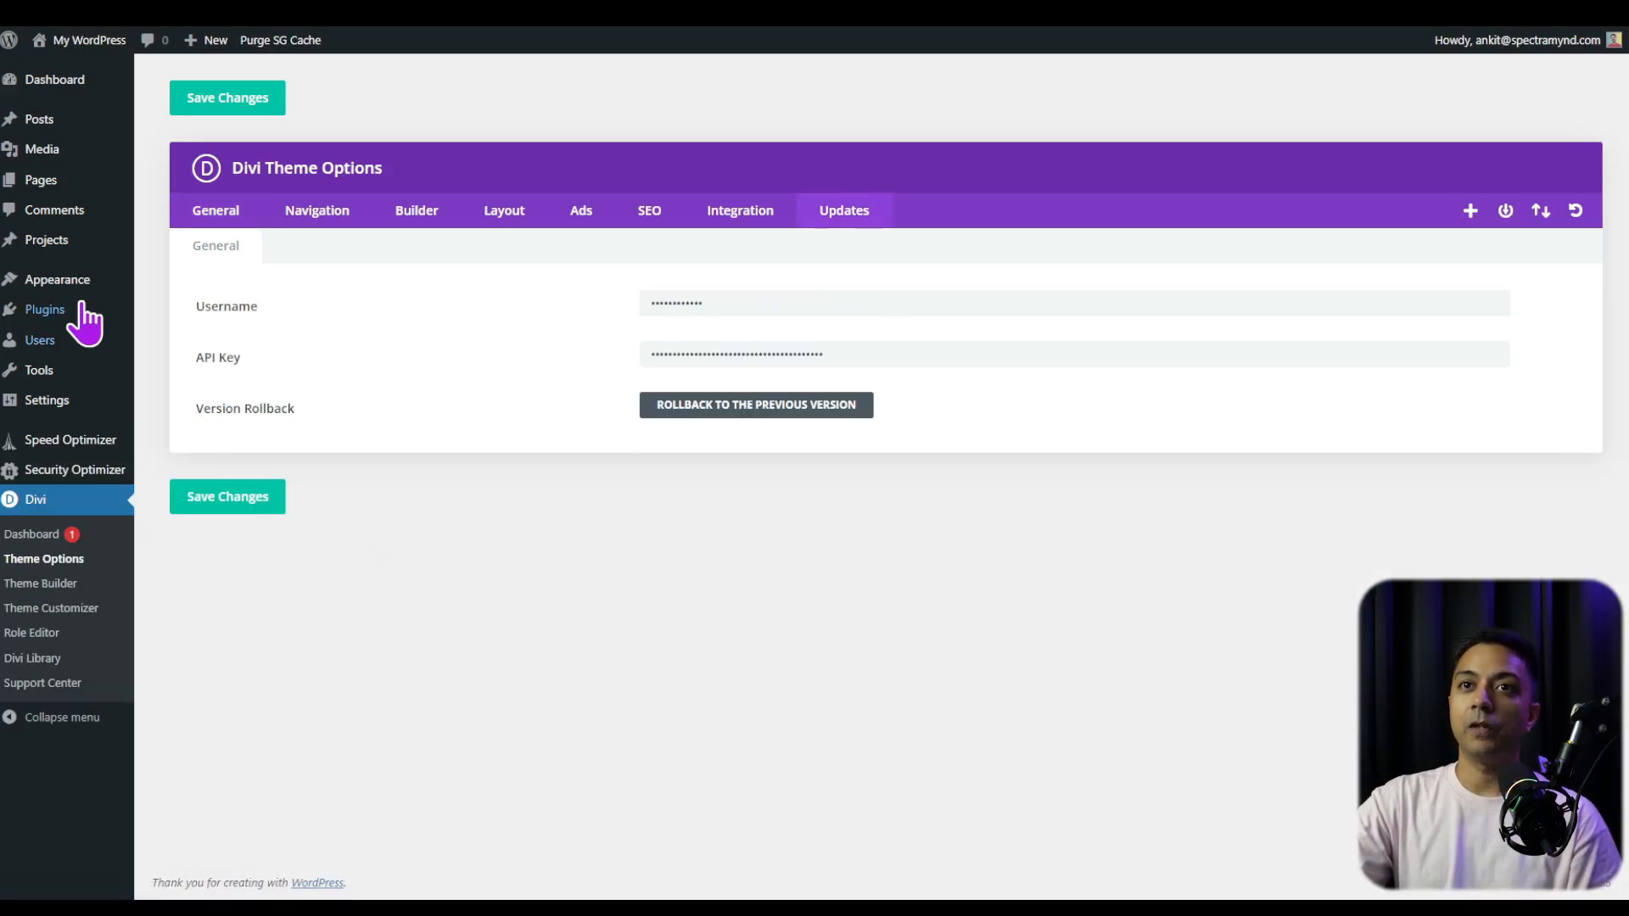
Delete the unused Twenty Twenty-Four theme from the installed WordPress themes
{"action": "mouse_move", "coordinate": [50, 281]}
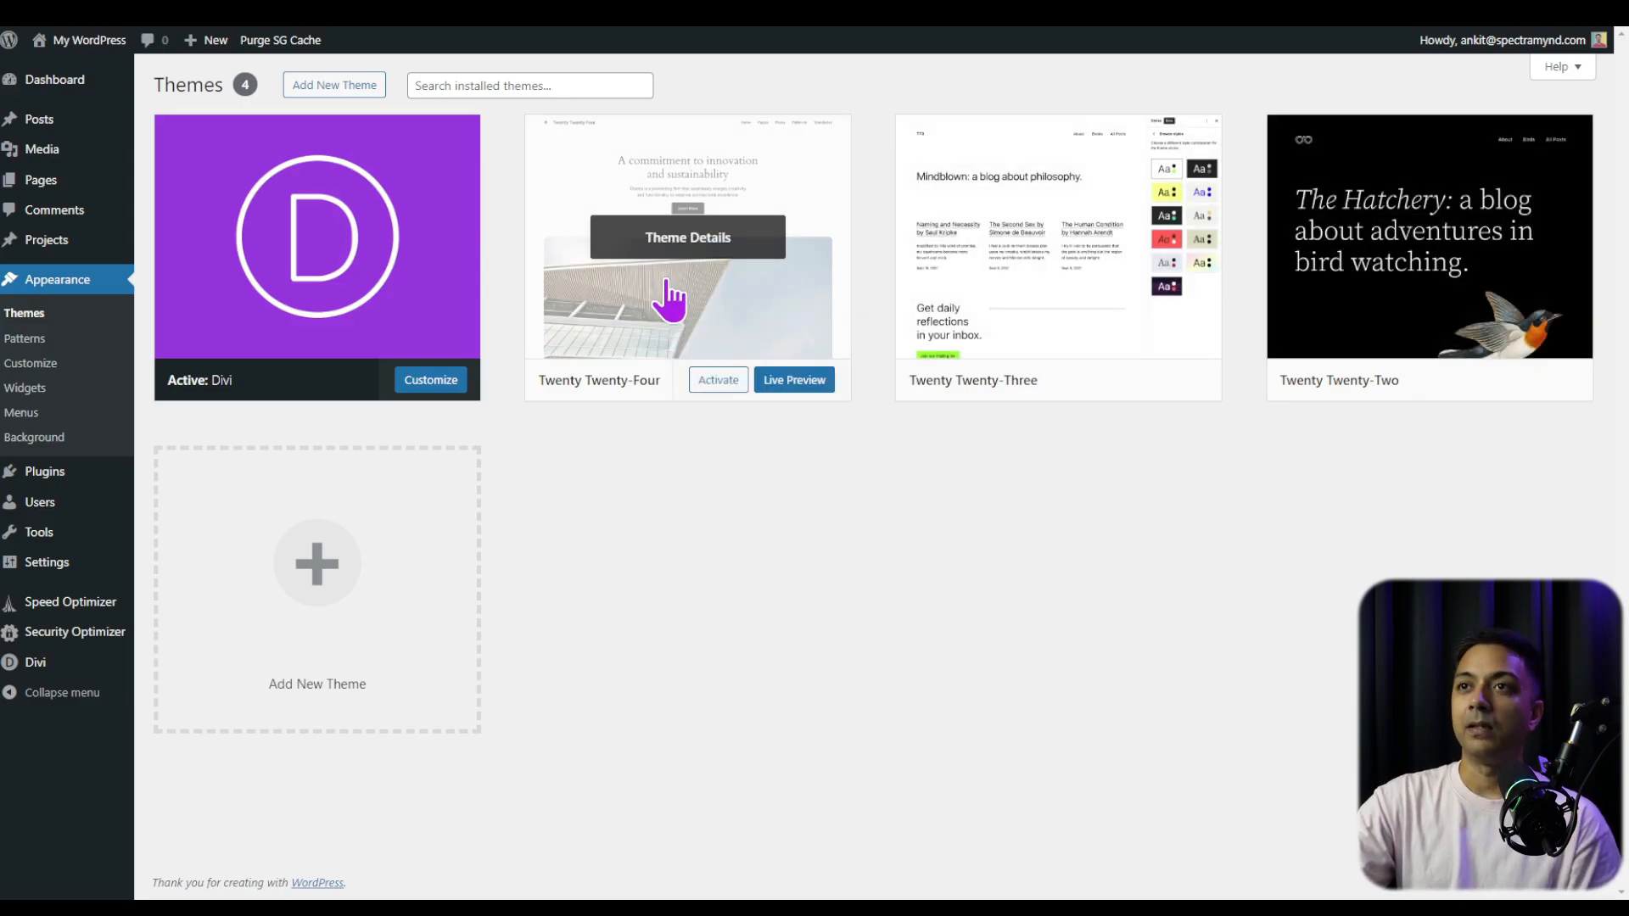
{"action": "left_click", "coordinate": [701, 246]}
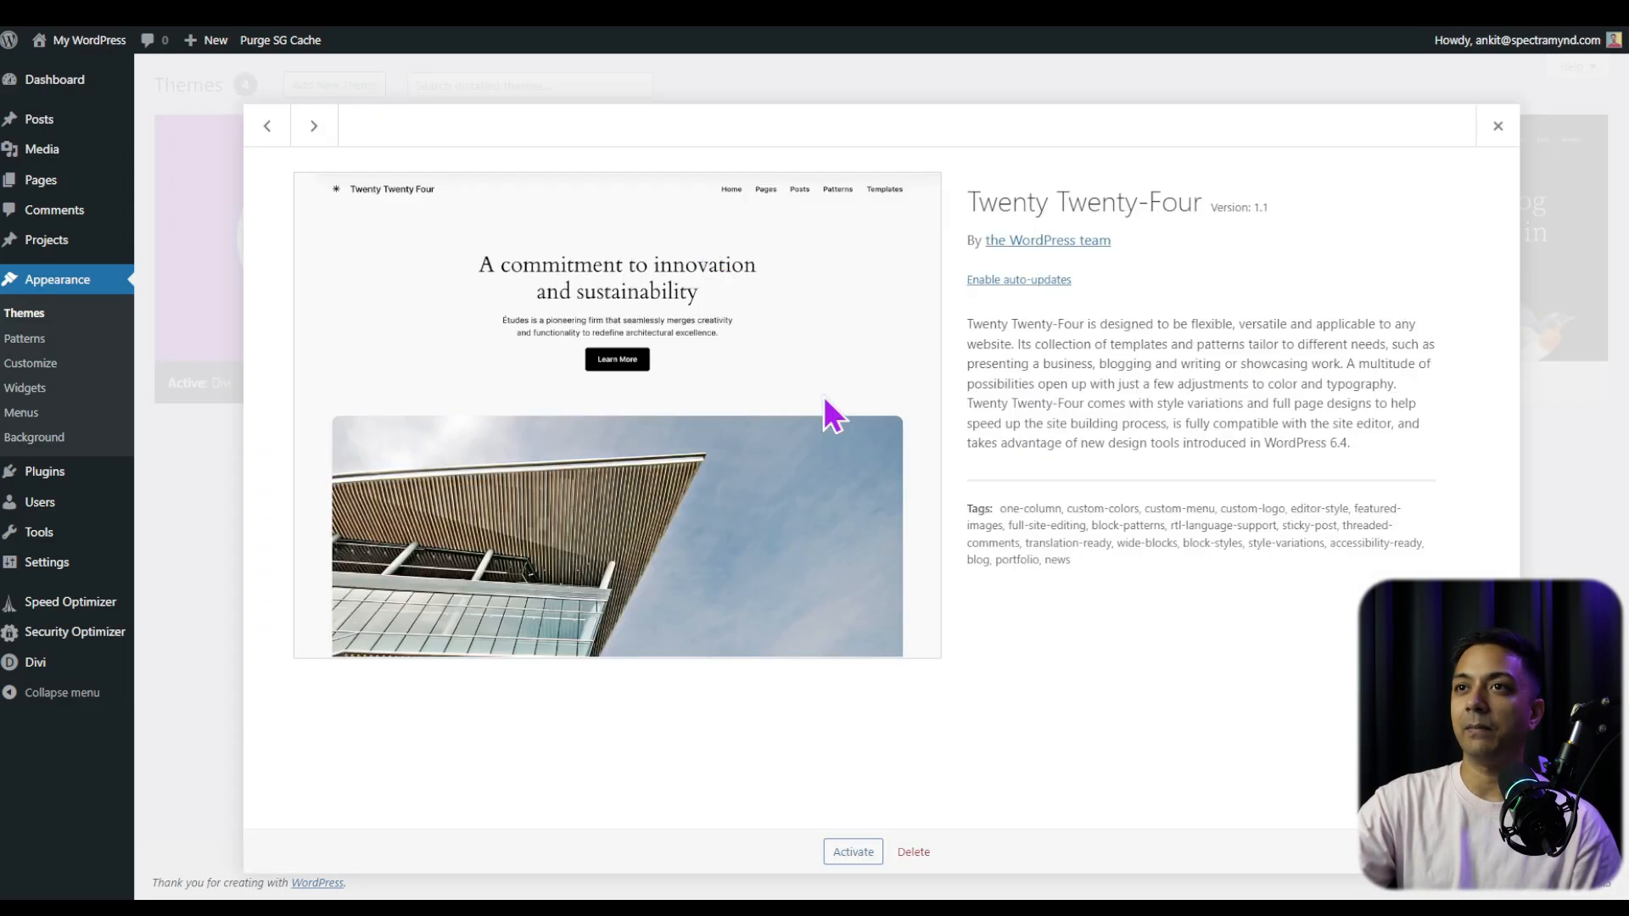
{"action": "left_click", "coordinate": [913, 851]}
{"action": "left_click", "coordinate": [887, 153]}
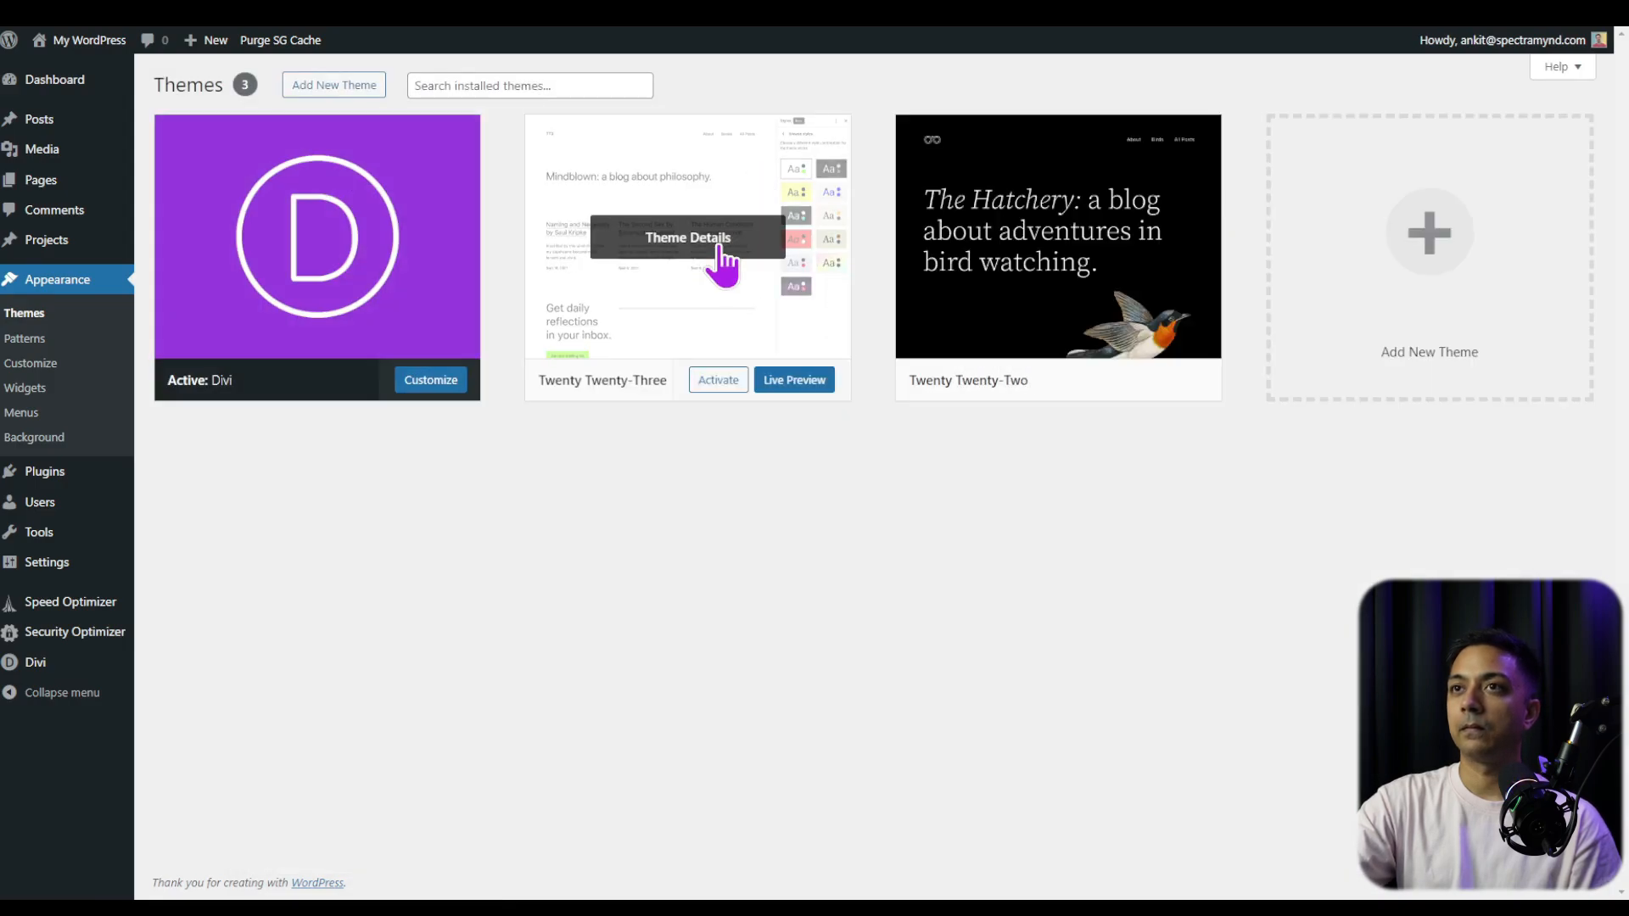
Delete the unused Twenty Twenty-Three and Twenty Twenty-Two themes, keeping Divi
{"action": "left_click", "coordinate": [705, 249]}
{"action": "left_click", "coordinate": [913, 852]}
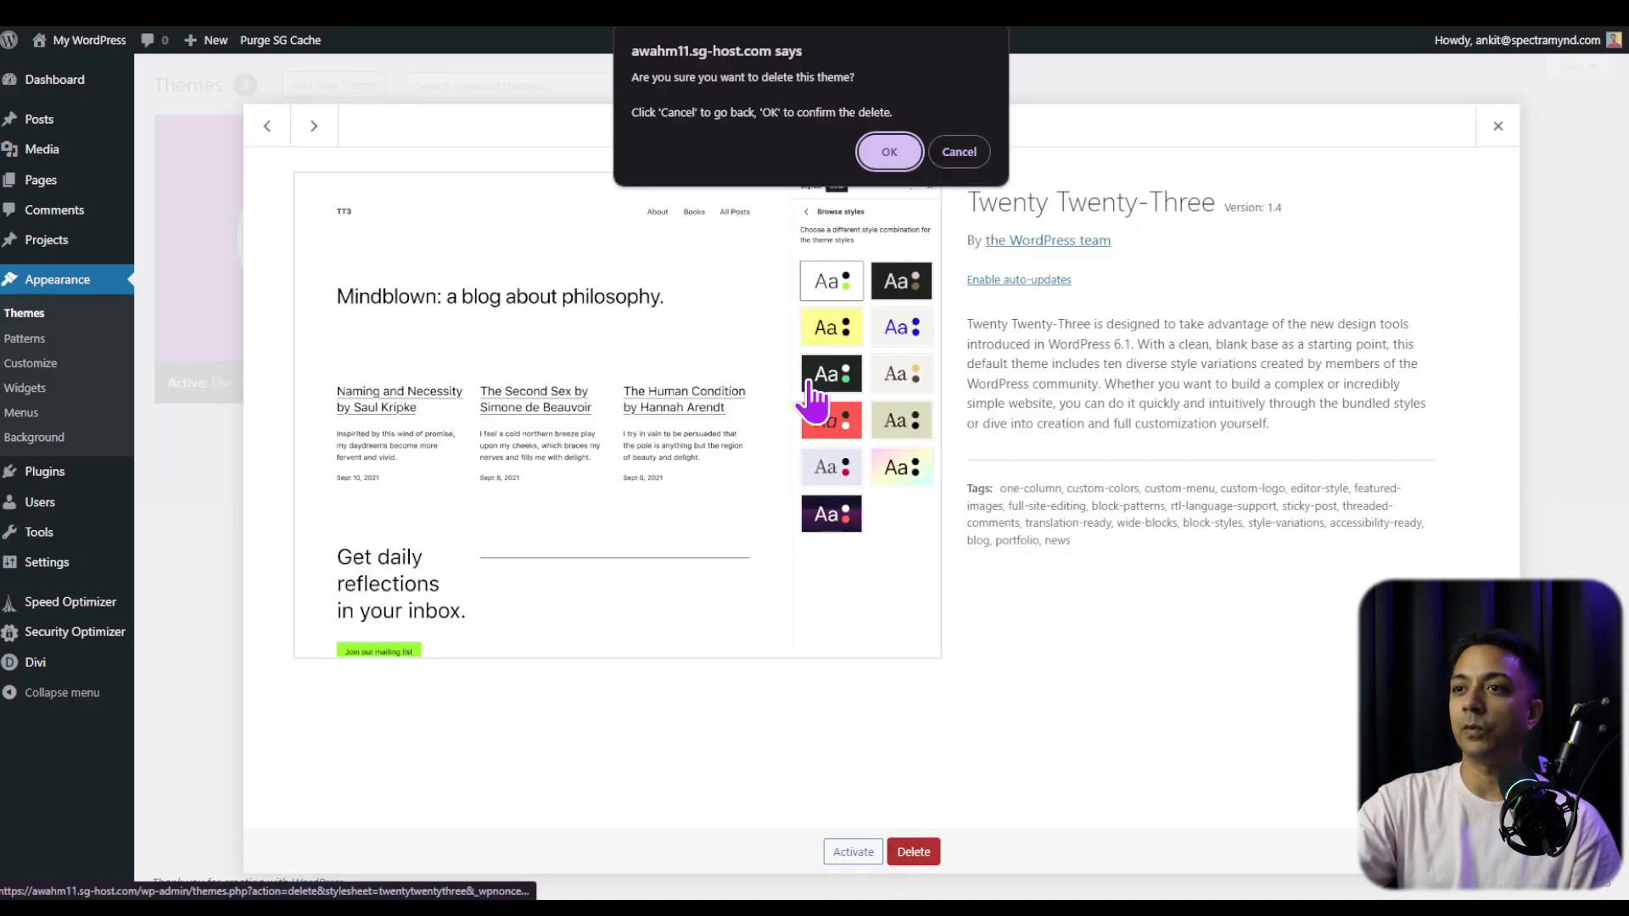
{"action": "left_click", "coordinate": [889, 151]}
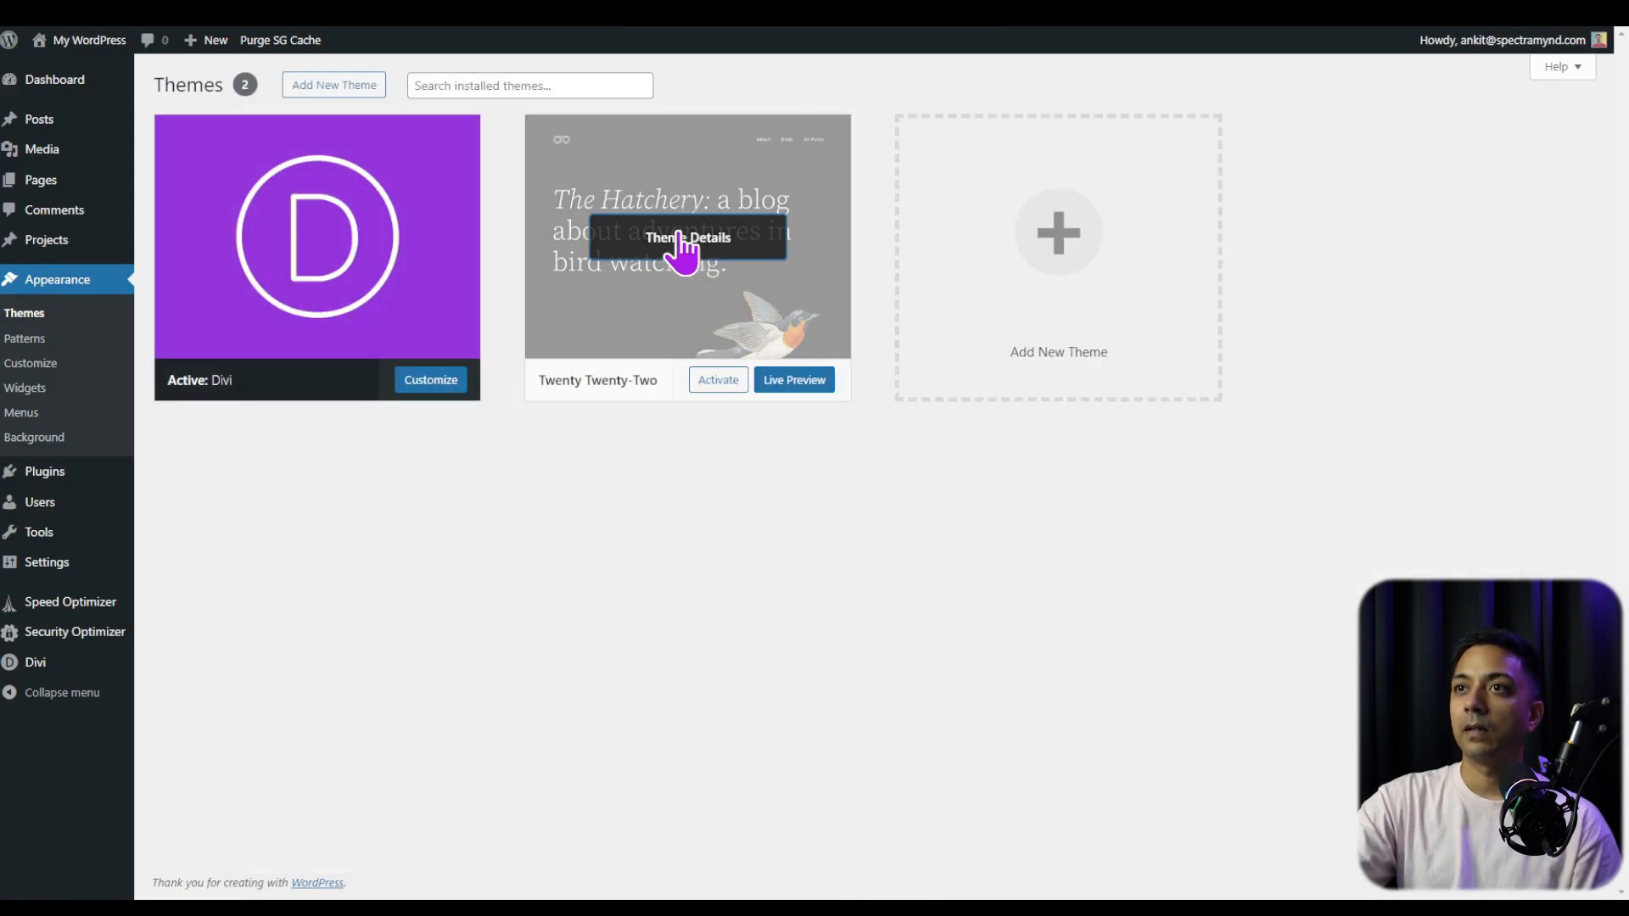
{"action": "left_click", "coordinate": [676, 247]}
{"action": "left_click", "coordinate": [913, 852]}
{"action": "left_click", "coordinate": [889, 151]}
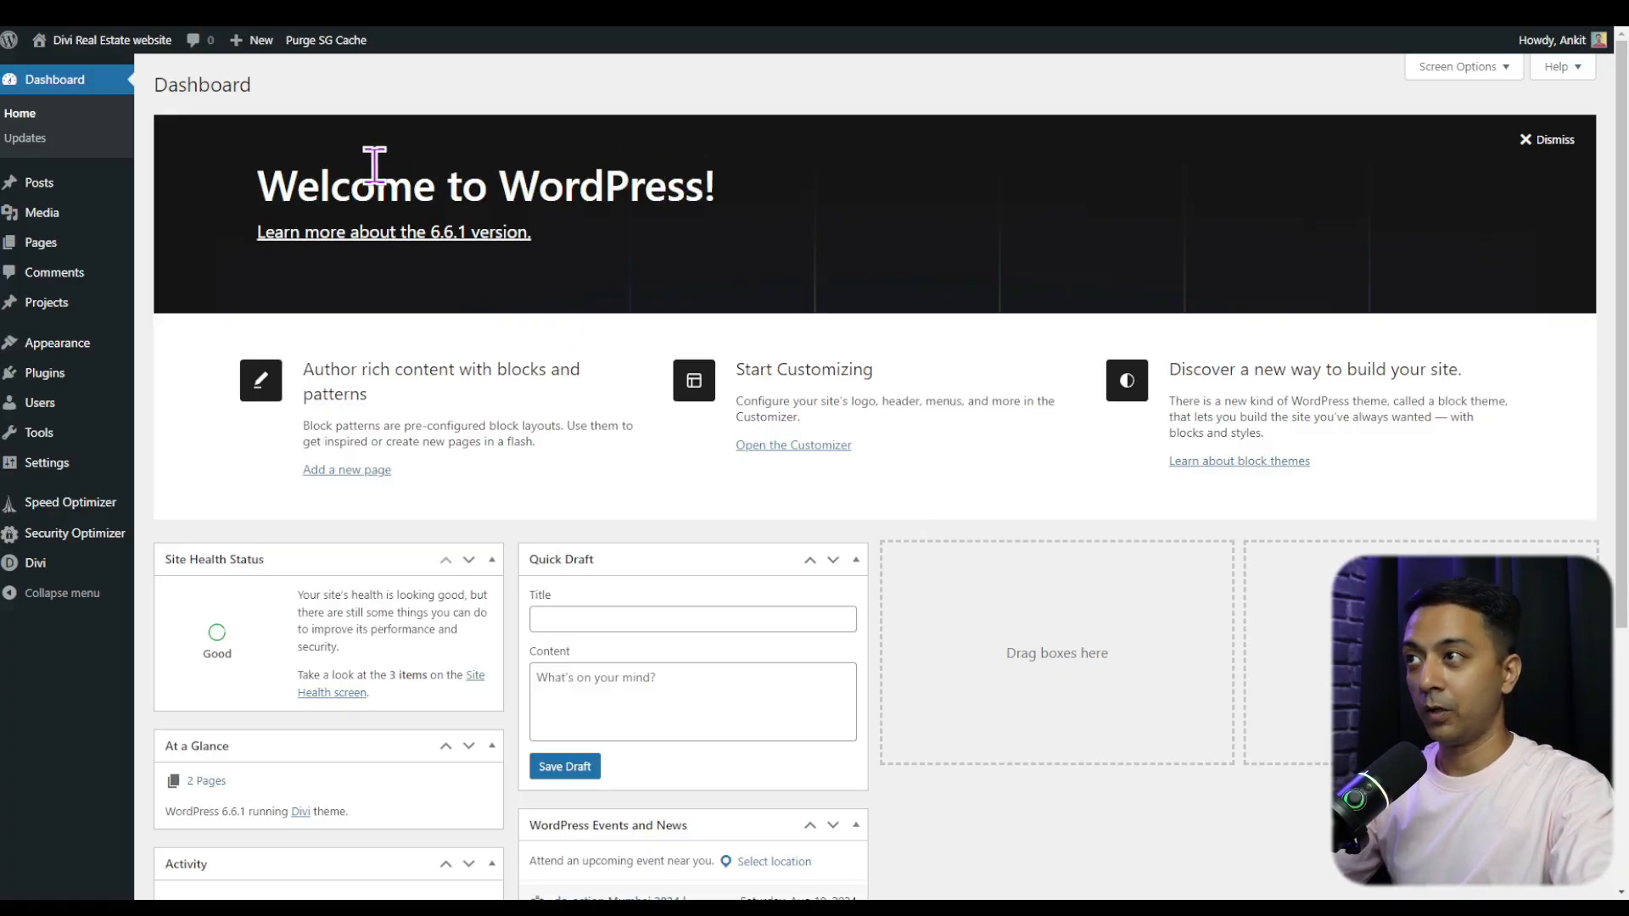
Open the Home page in the Divi Builder and choose to build it from a premade layout
{"action": "mouse_move", "coordinate": [47, 246]}
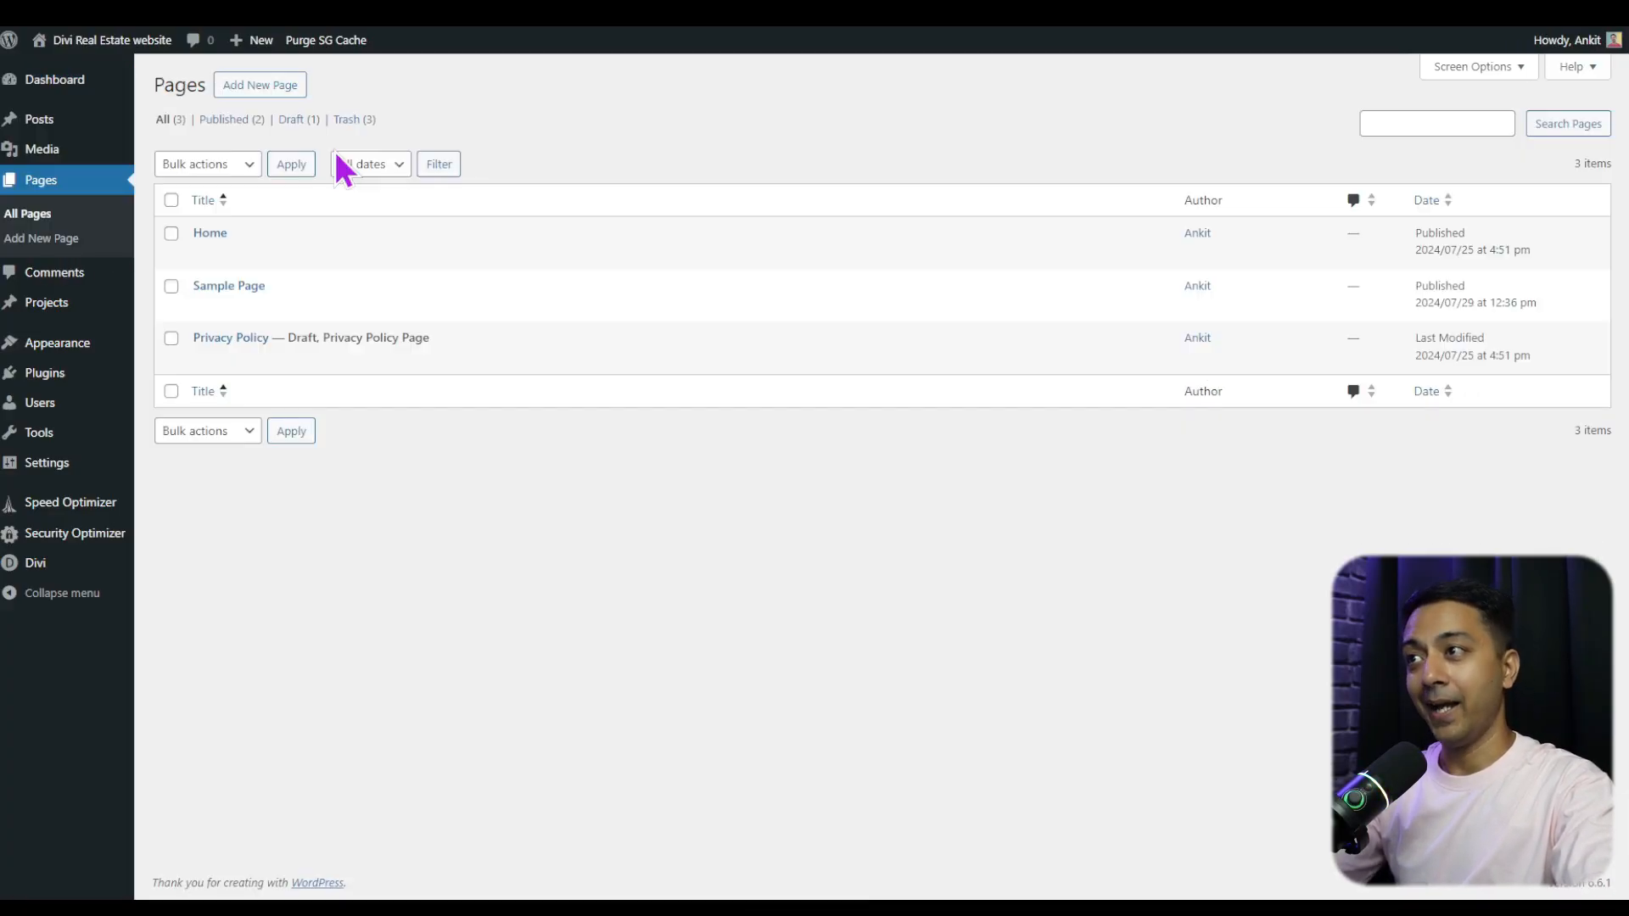
{"action": "left_click", "coordinate": [200, 254]}
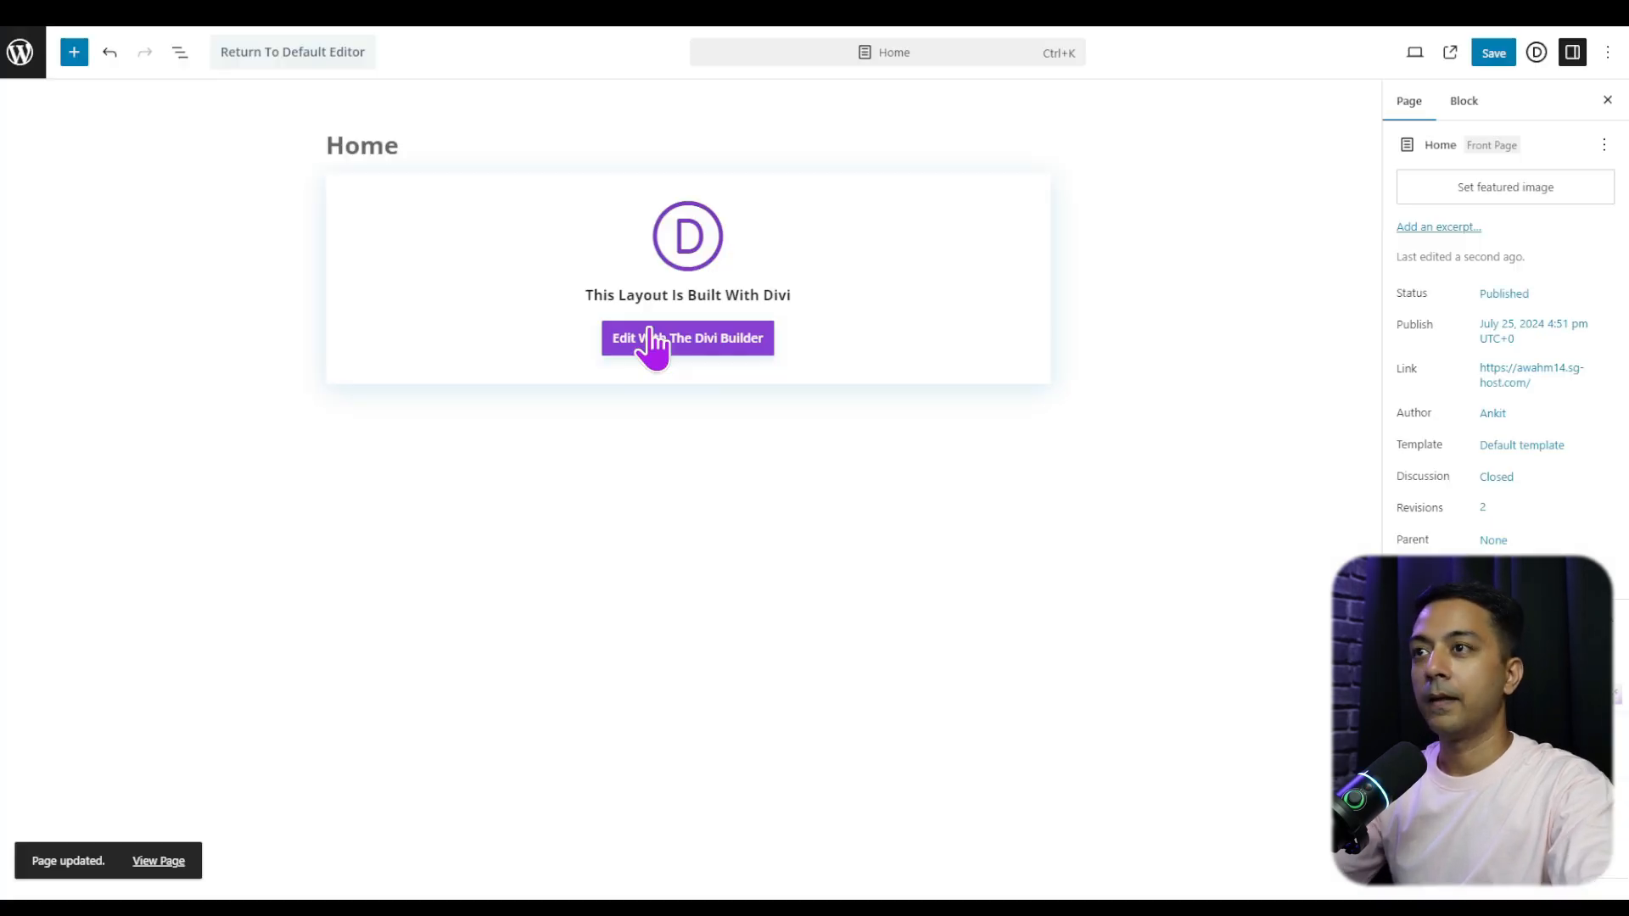
{"action": "left_click", "coordinate": [633, 341]}
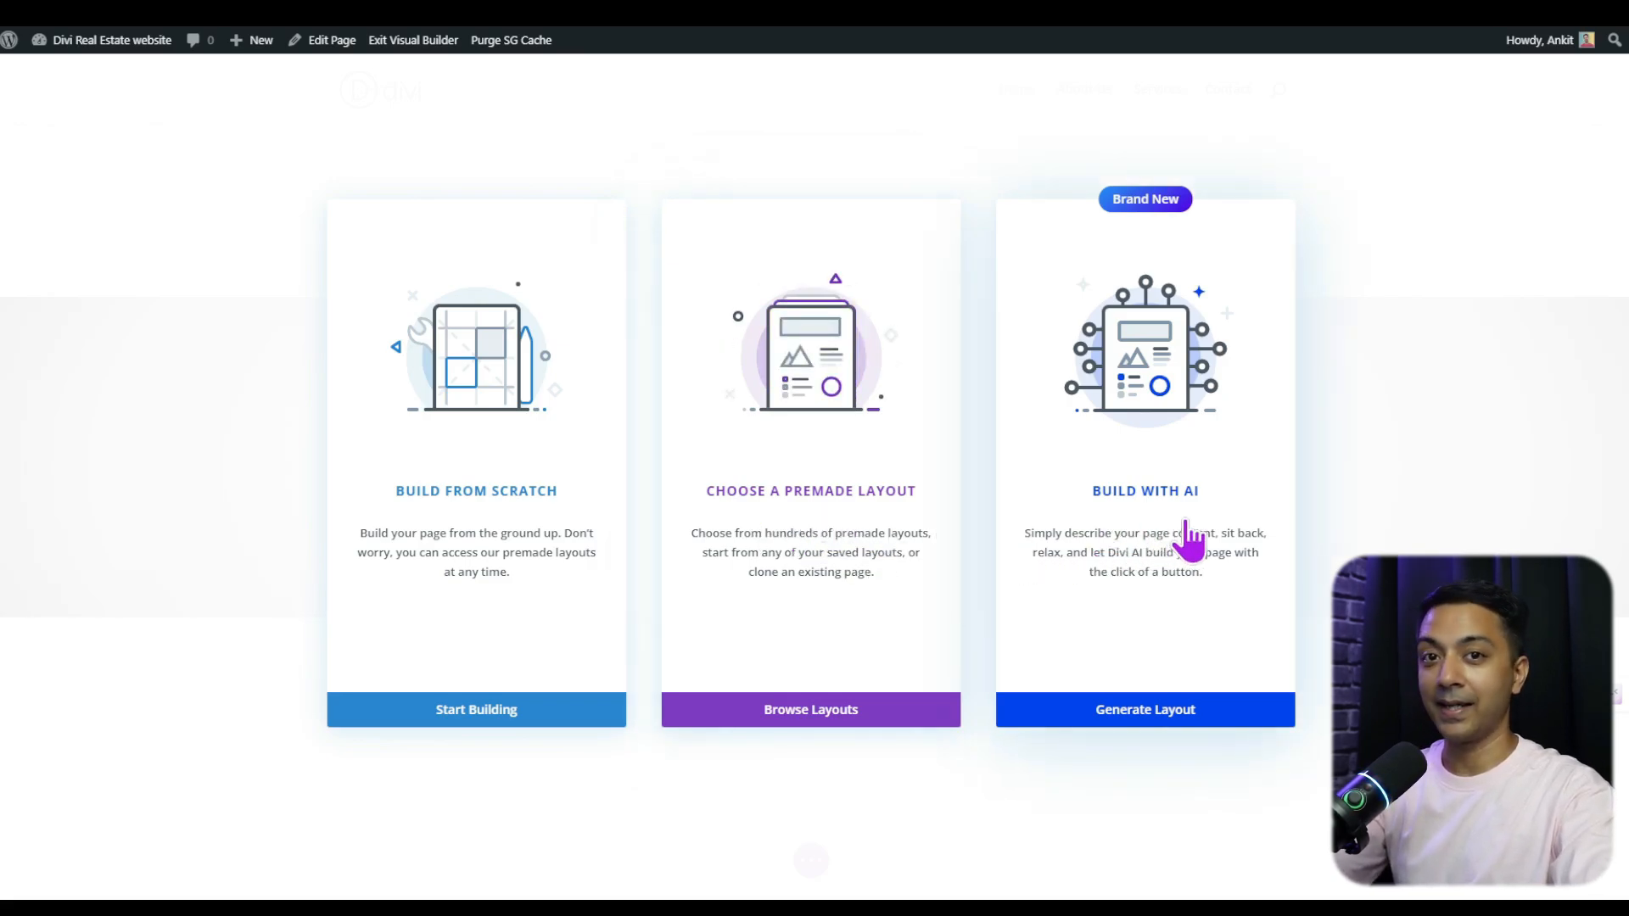
{"action": "left_click", "coordinate": [798, 713]}
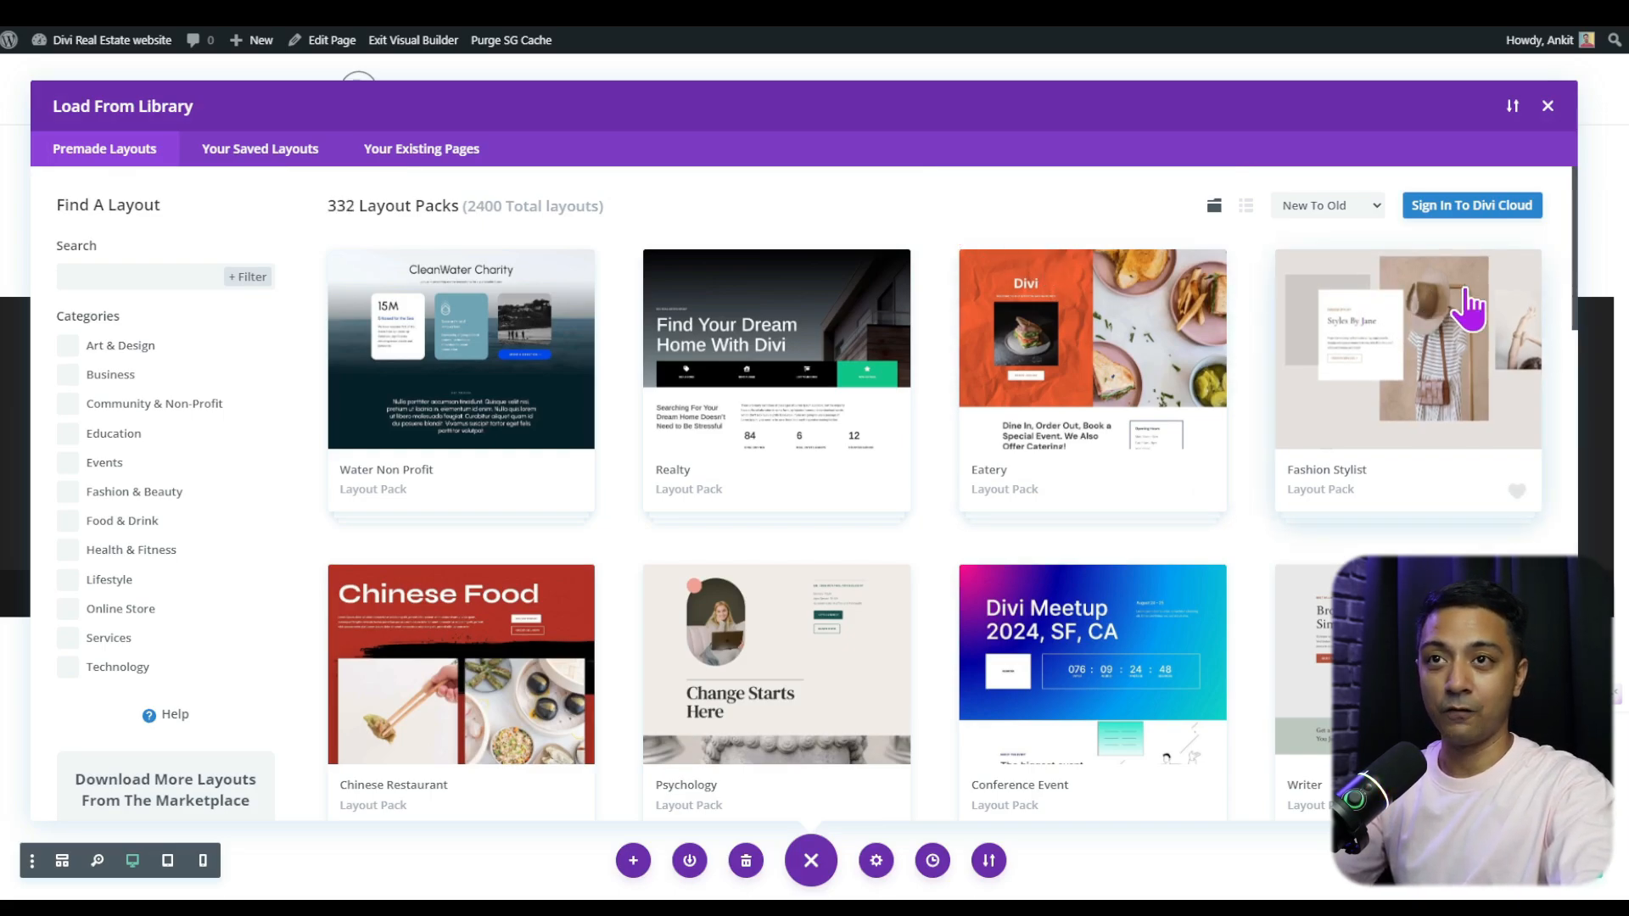
Search the premade layouts for Realty and select the Home layout in the Realty pack
{"action": "left_click_drag", "start_coordinate": [1576, 252], "coordinate": [1554, 715]}
{"action": "scroll", "coordinate": [804, 494], "scroll_direction": "down", "scroll_amount": 3}
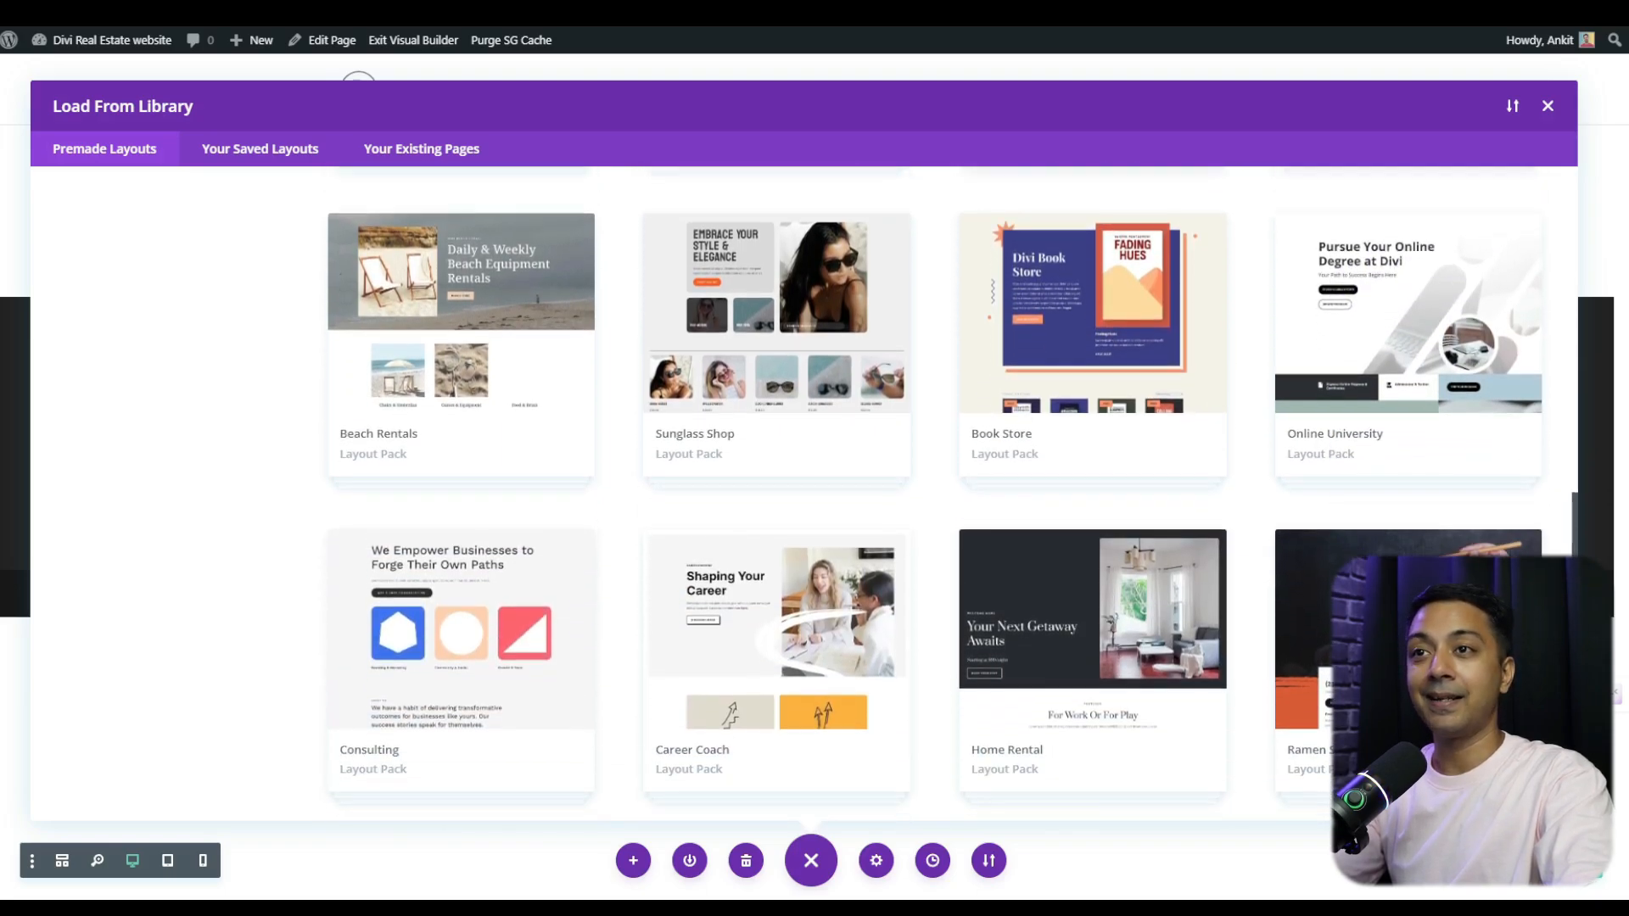
{"action": "scroll", "coordinate": [805, 494], "scroll_direction": "down", "scroll_amount": 5}
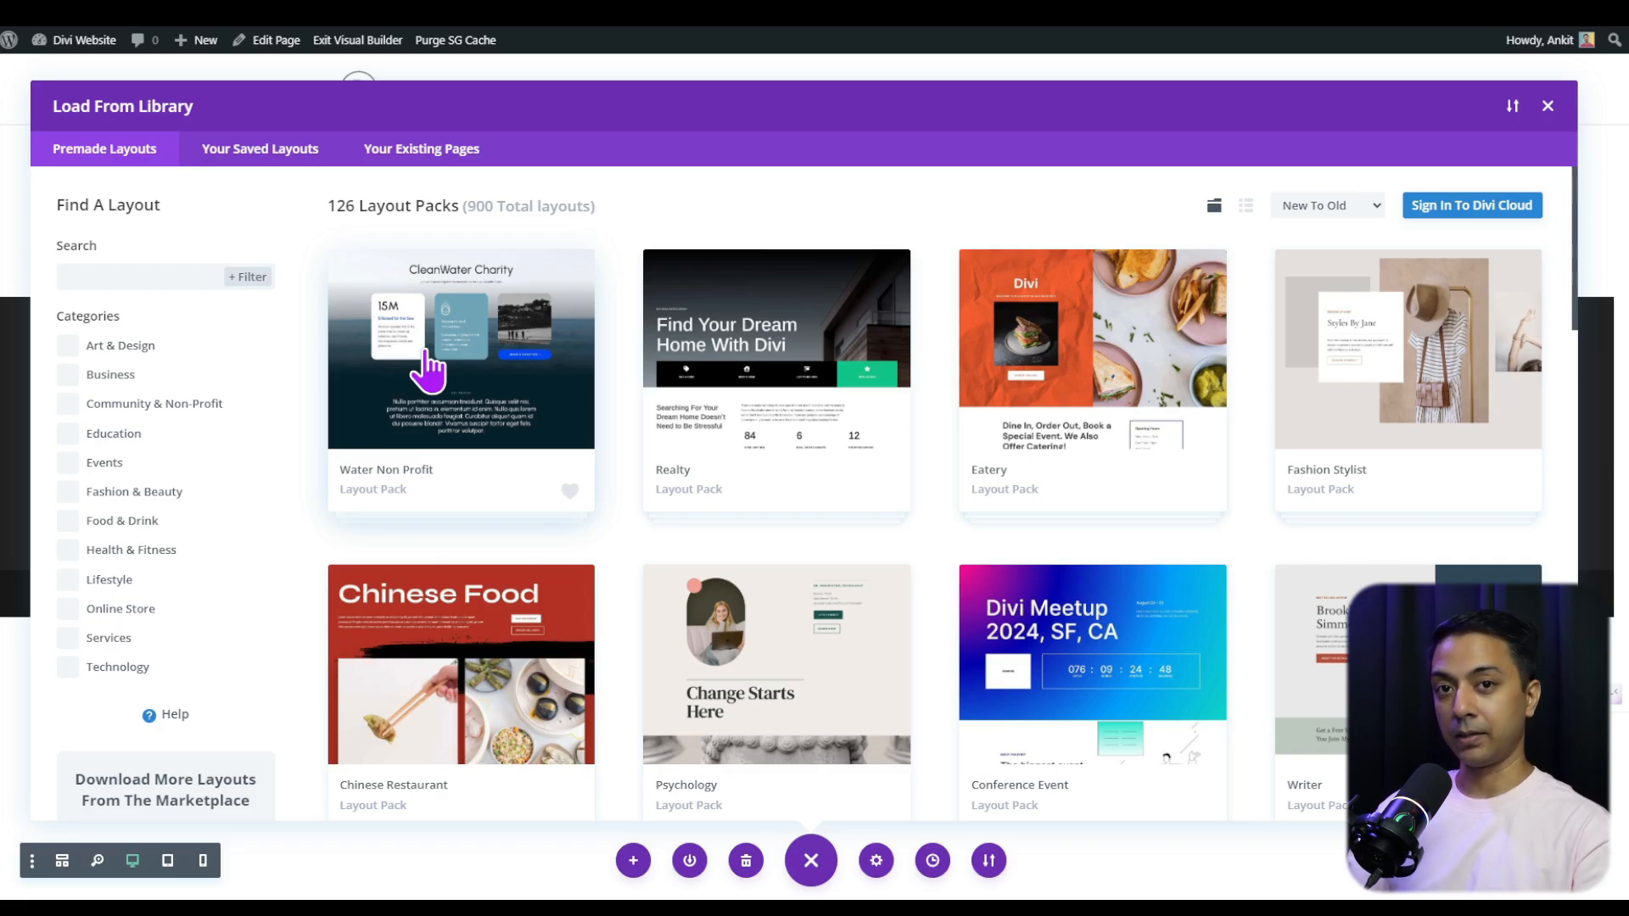
{"action": "left_click", "coordinate": [193, 269]}
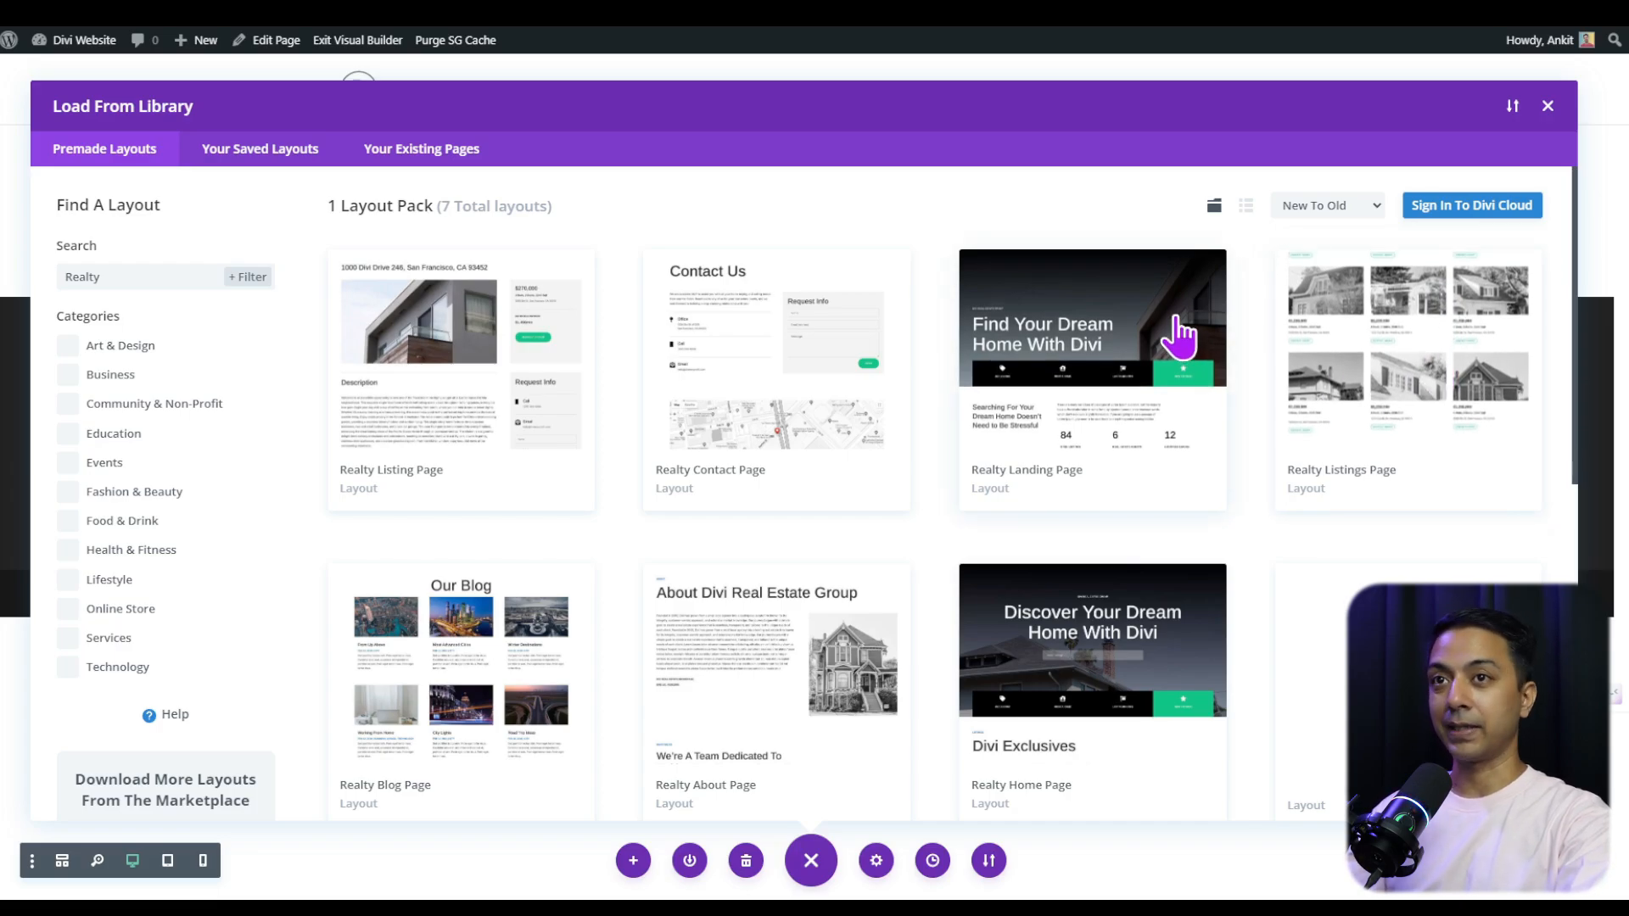
{"action": "left_click", "coordinate": [1118, 301]}
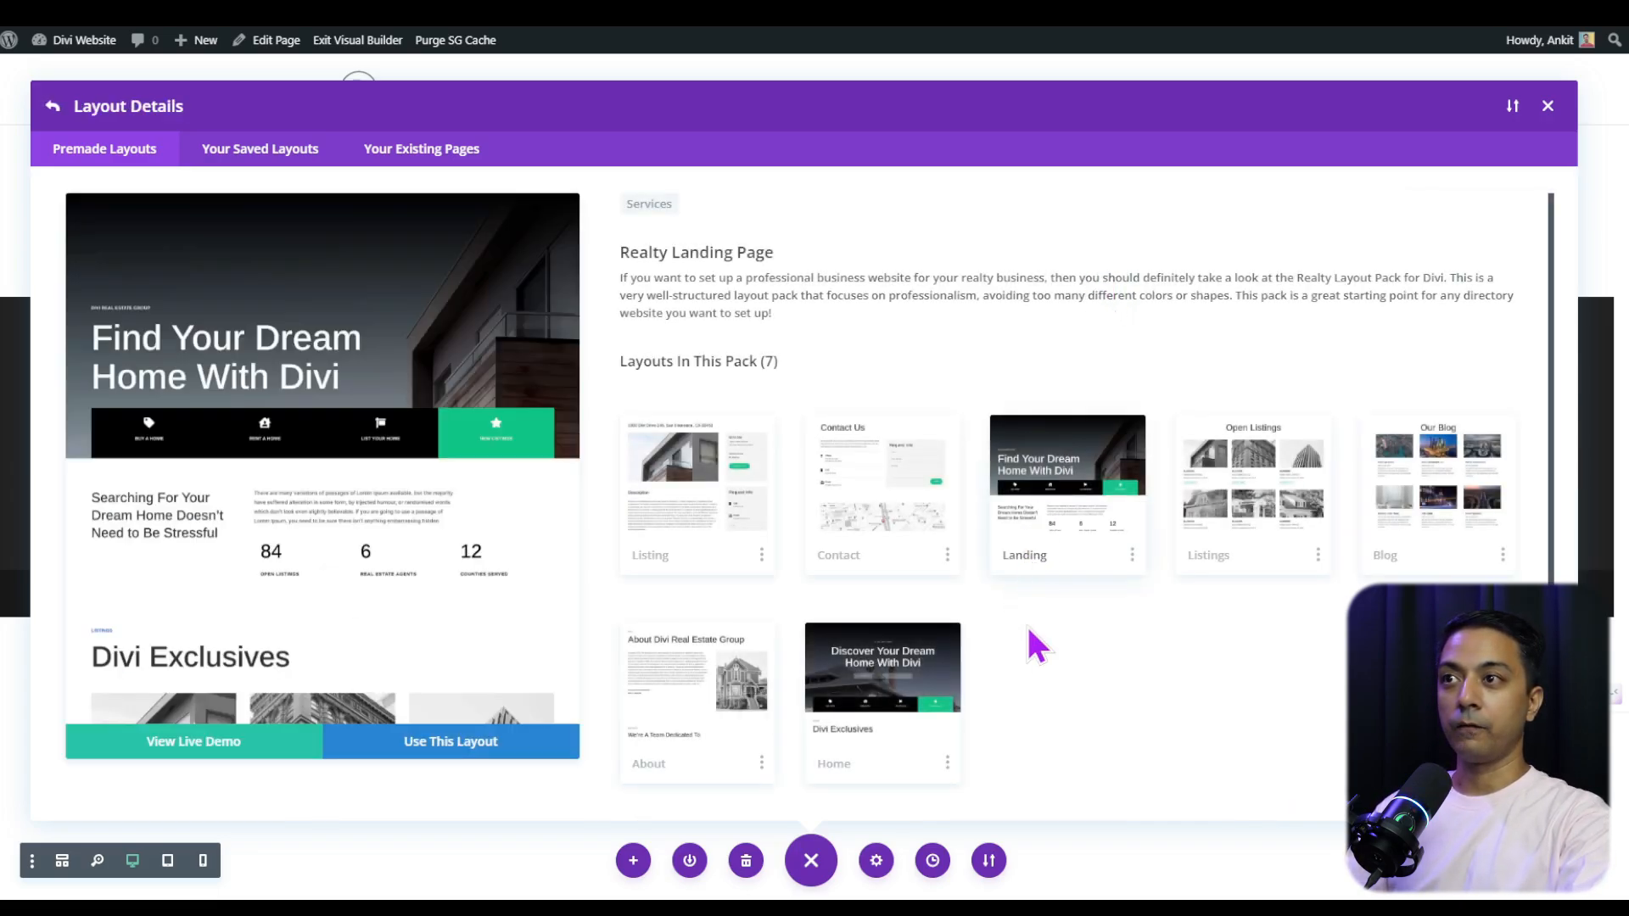
{"action": "scroll", "coordinate": [1094, 677], "scroll_direction": "down", "scroll_amount": 1}
{"action": "left_click", "coordinate": [891, 649]}
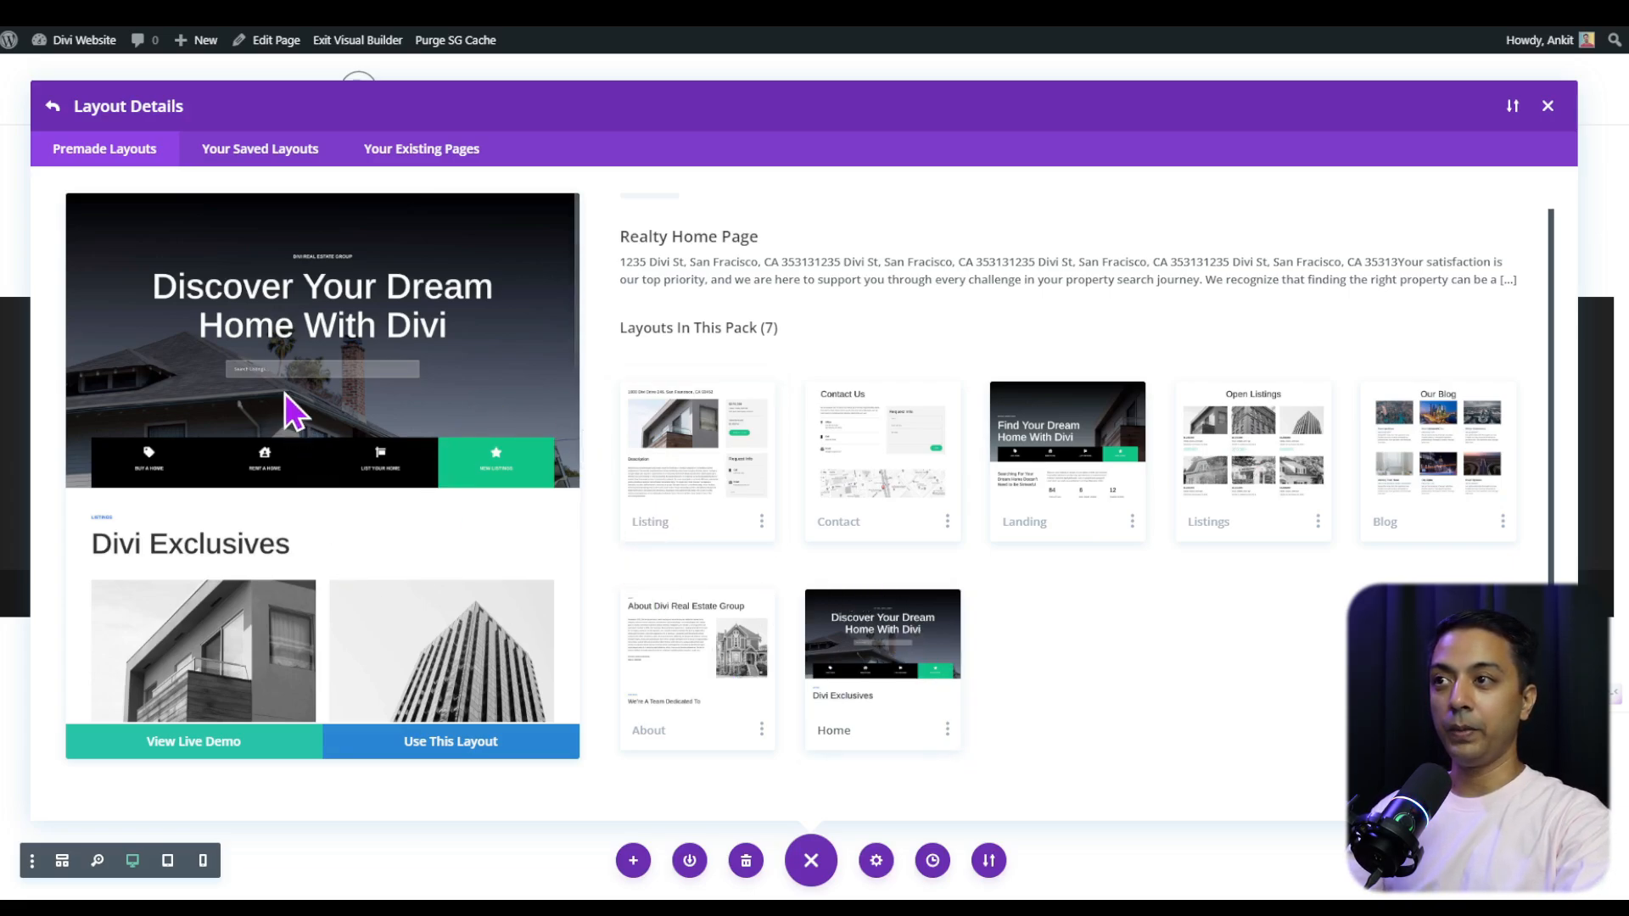
Preview the Realty Home layout's sections and look through its live demo
{"action": "scroll", "coordinate": [291, 405], "scroll_direction": "down", "scroll_amount": 8}
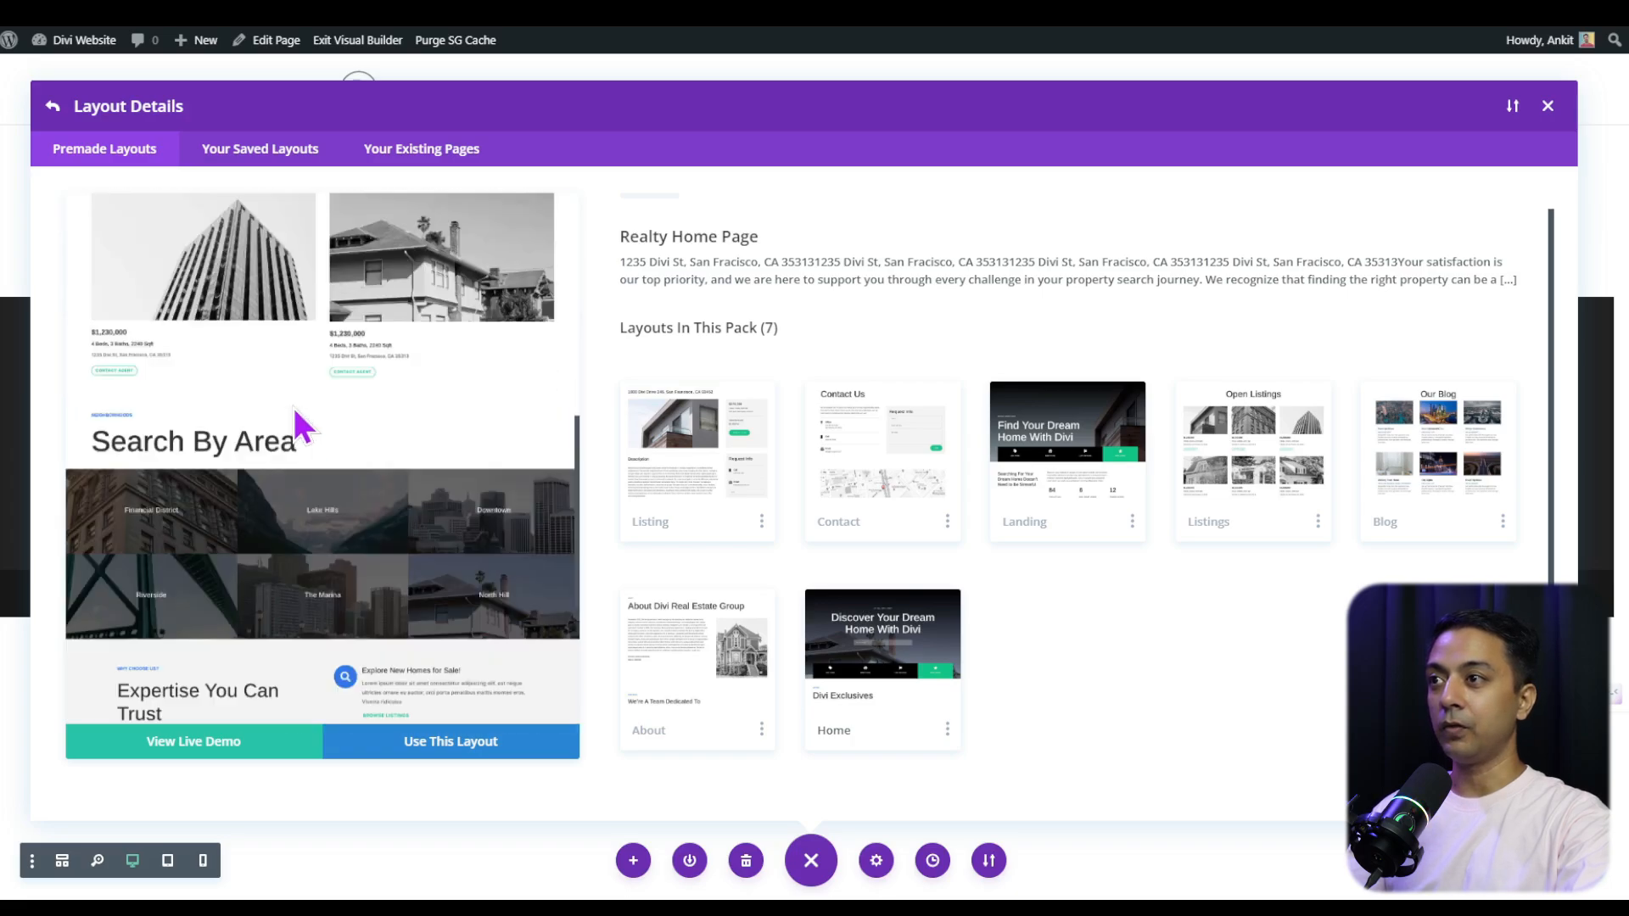
{"action": "scroll", "coordinate": [293, 411], "scroll_direction": "down", "scroll_amount": 4}
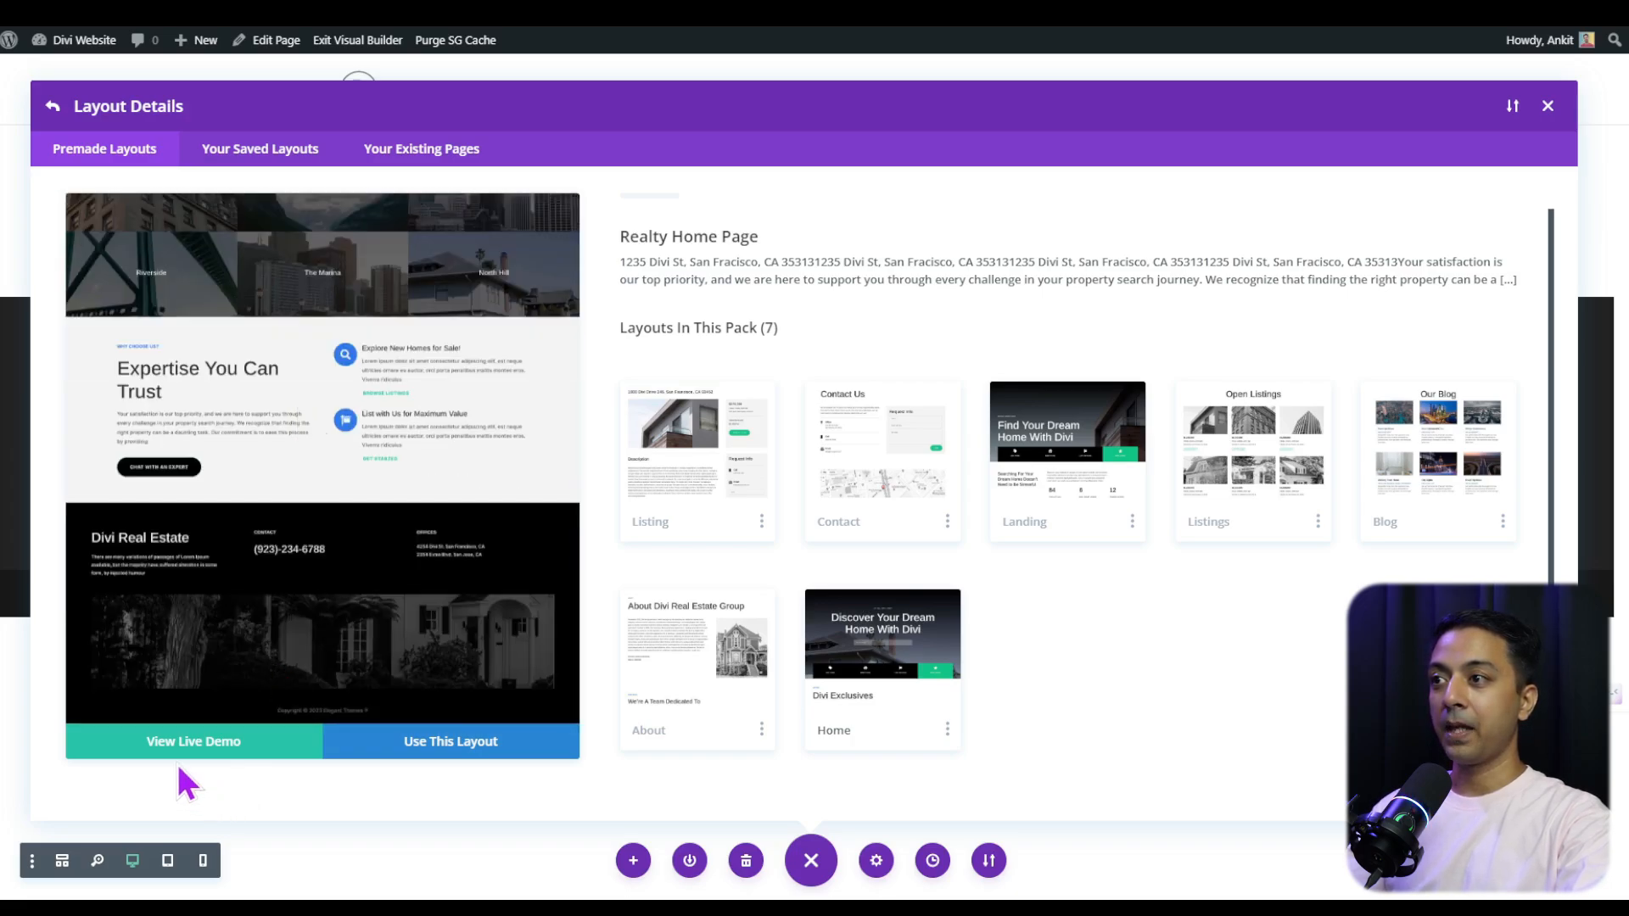
{"action": "left_click", "coordinate": [155, 747]}
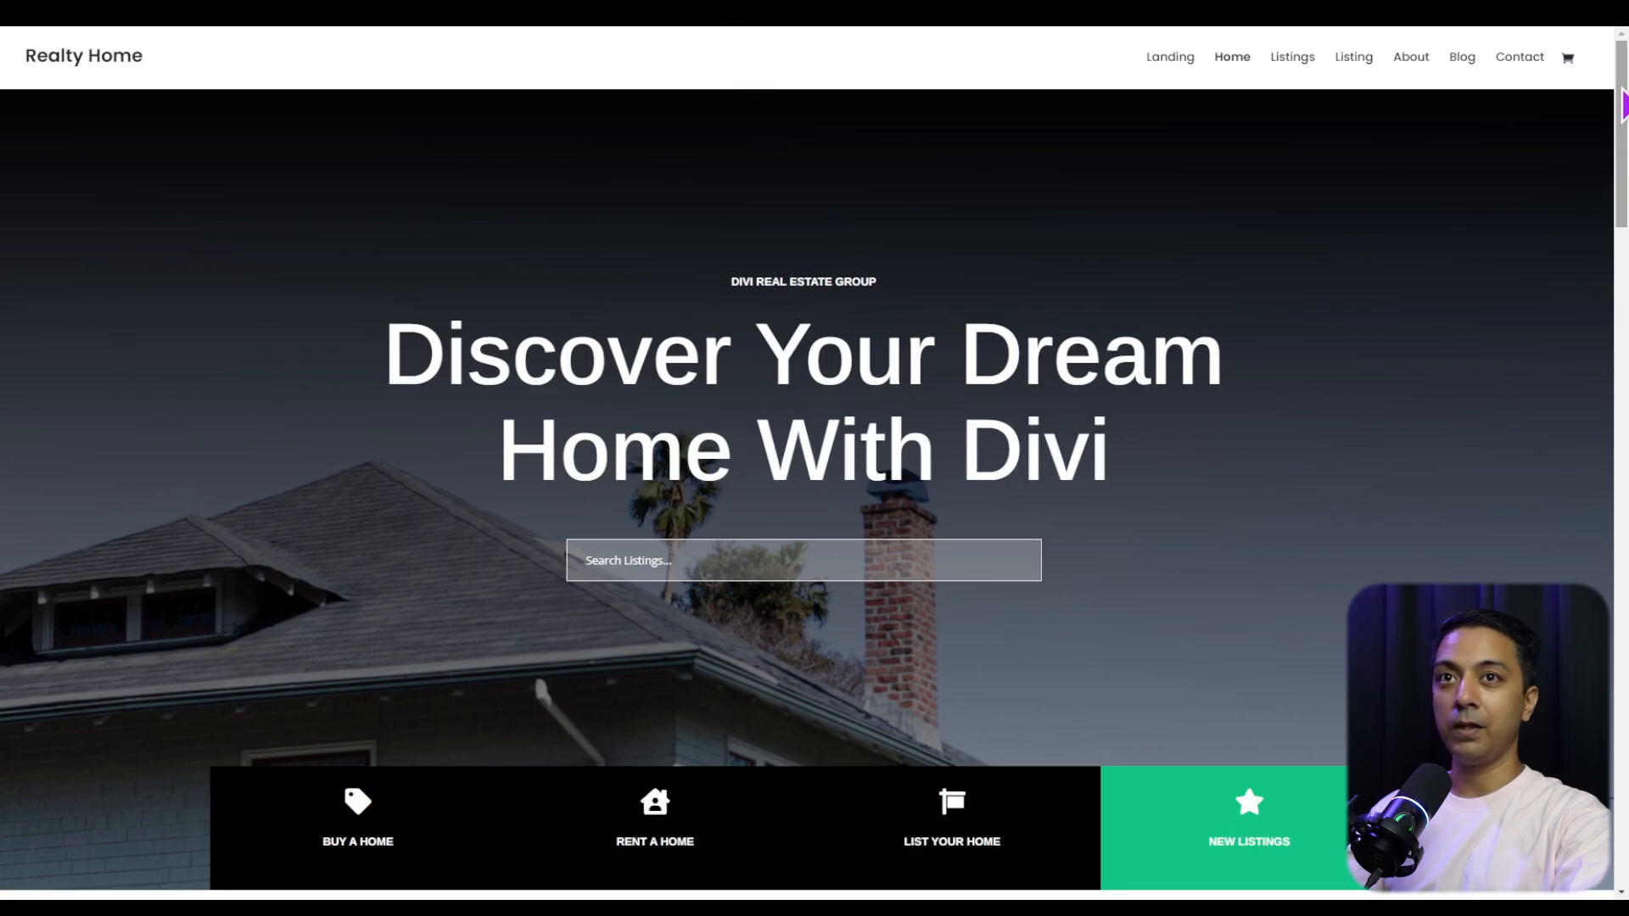
{"action": "left_click_drag", "start_coordinate": [1623, 106], "coordinate": [1623, 398]}
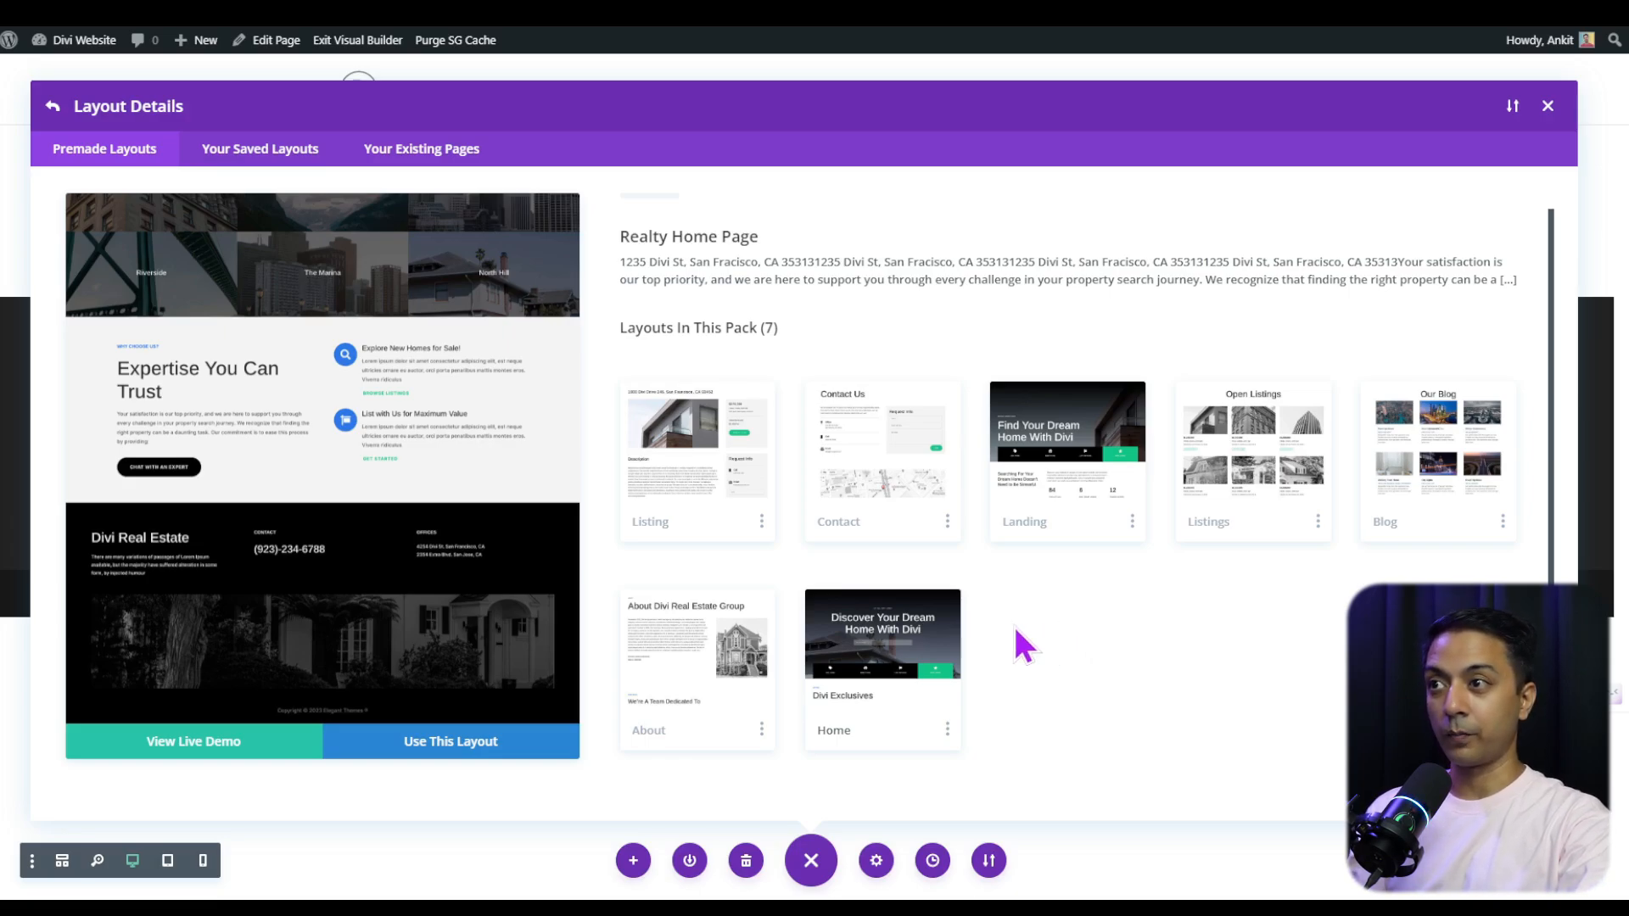
Apply the Realty Home layout to the page, importing its design presets
{"action": "left_click", "coordinate": [437, 747]}
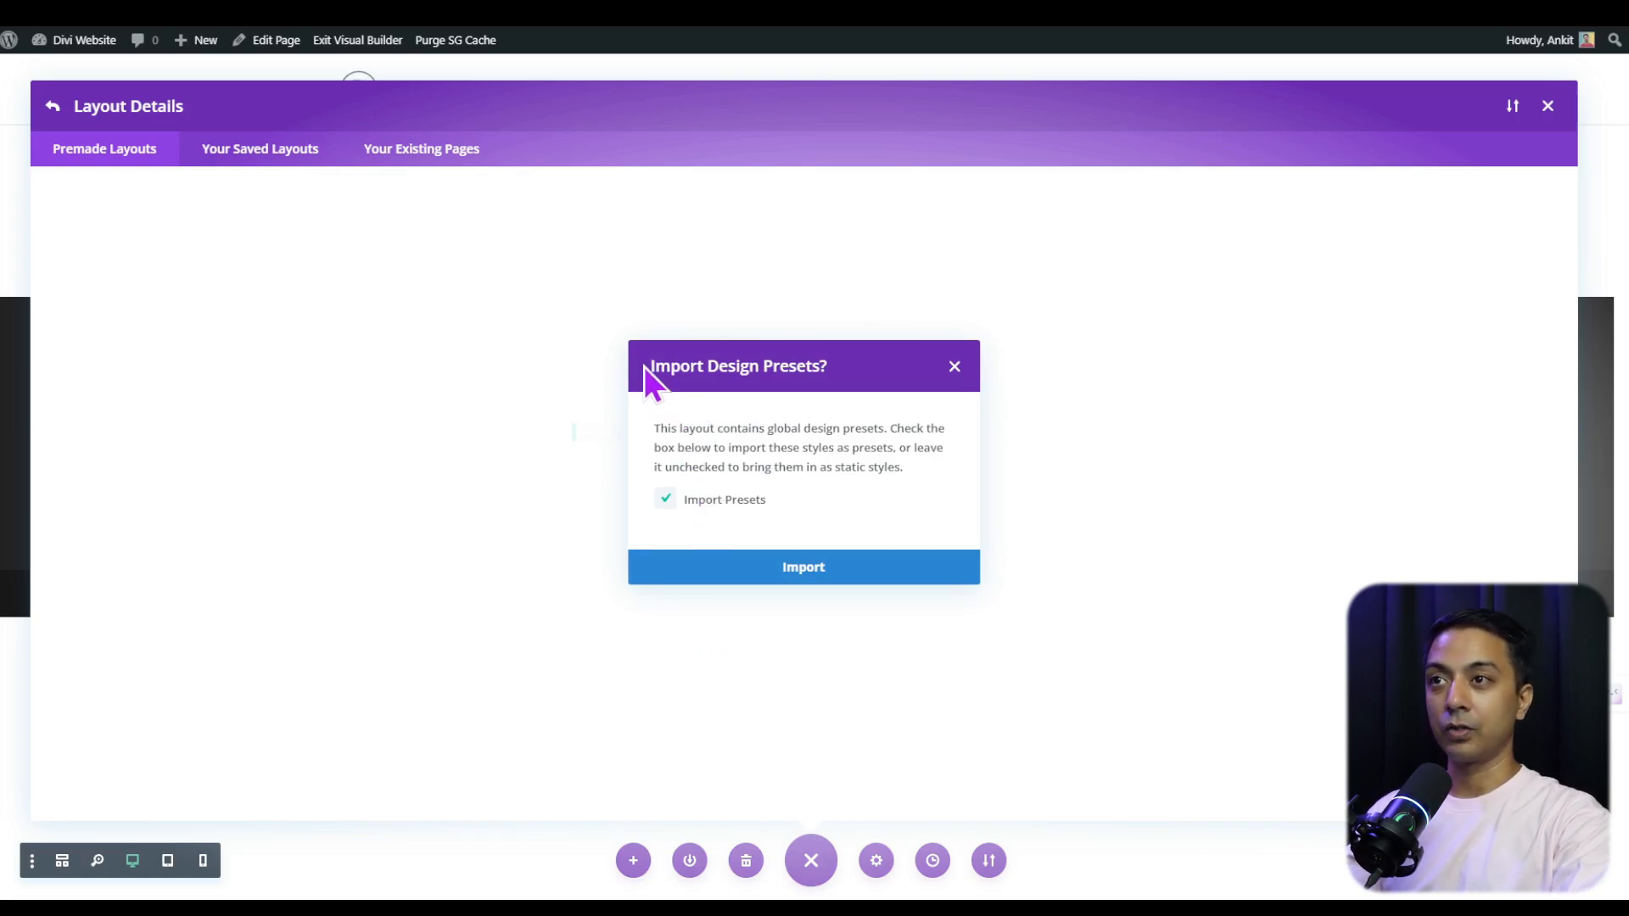
{"action": "left_click", "coordinate": [790, 573]}
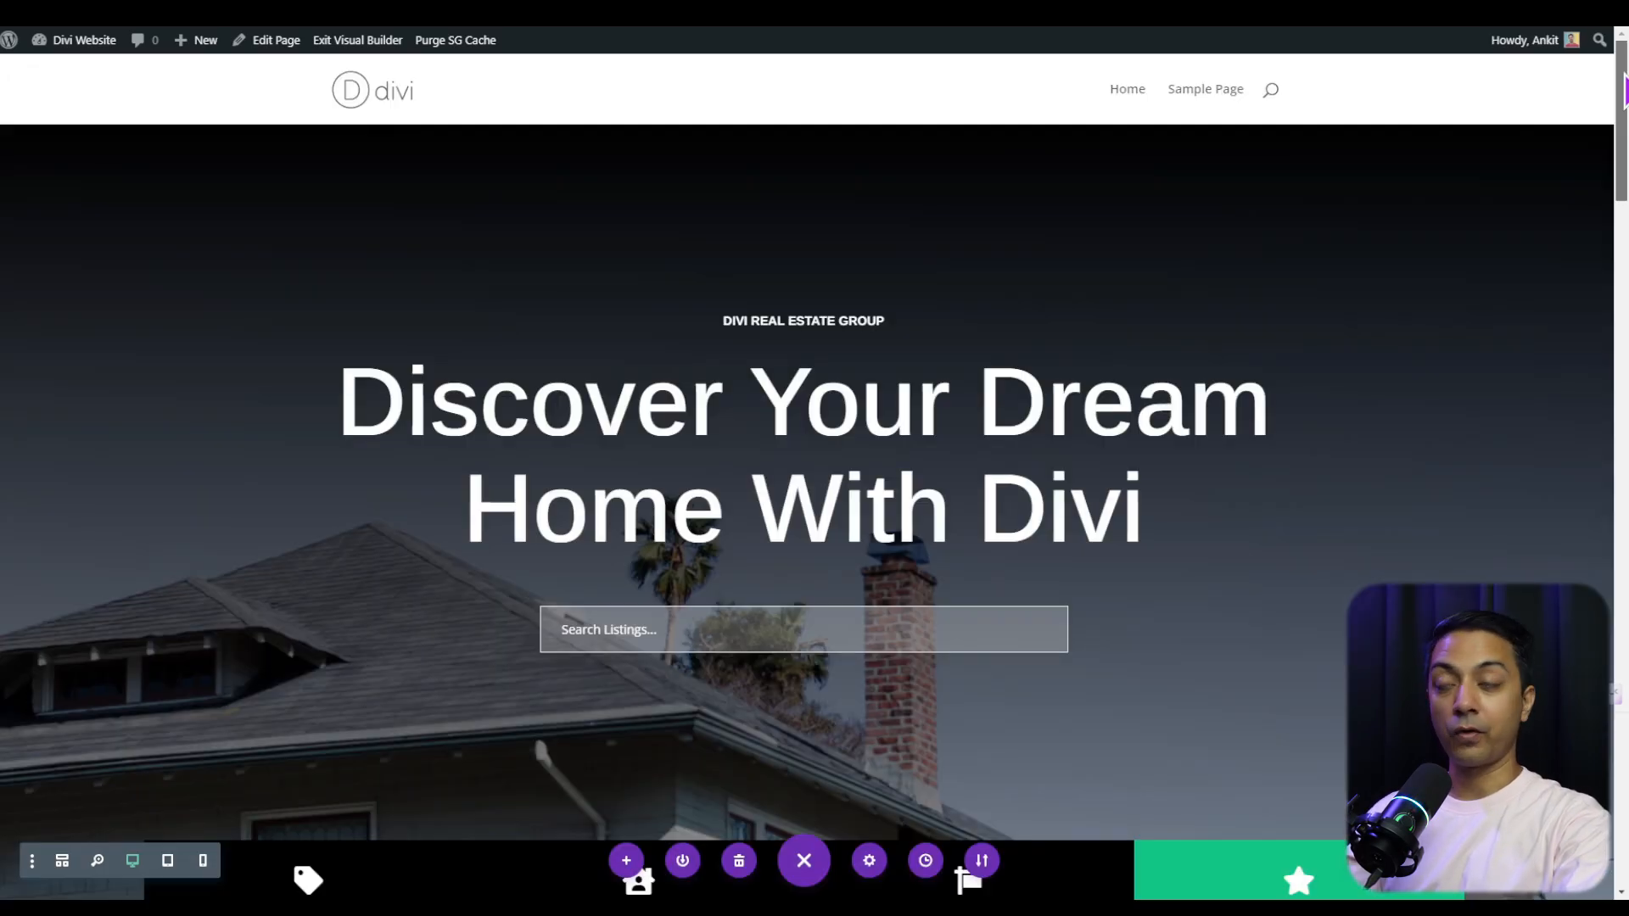
{"action": "left_click_drag", "start_coordinate": [1625, 125], "coordinate": [1624, 557]}
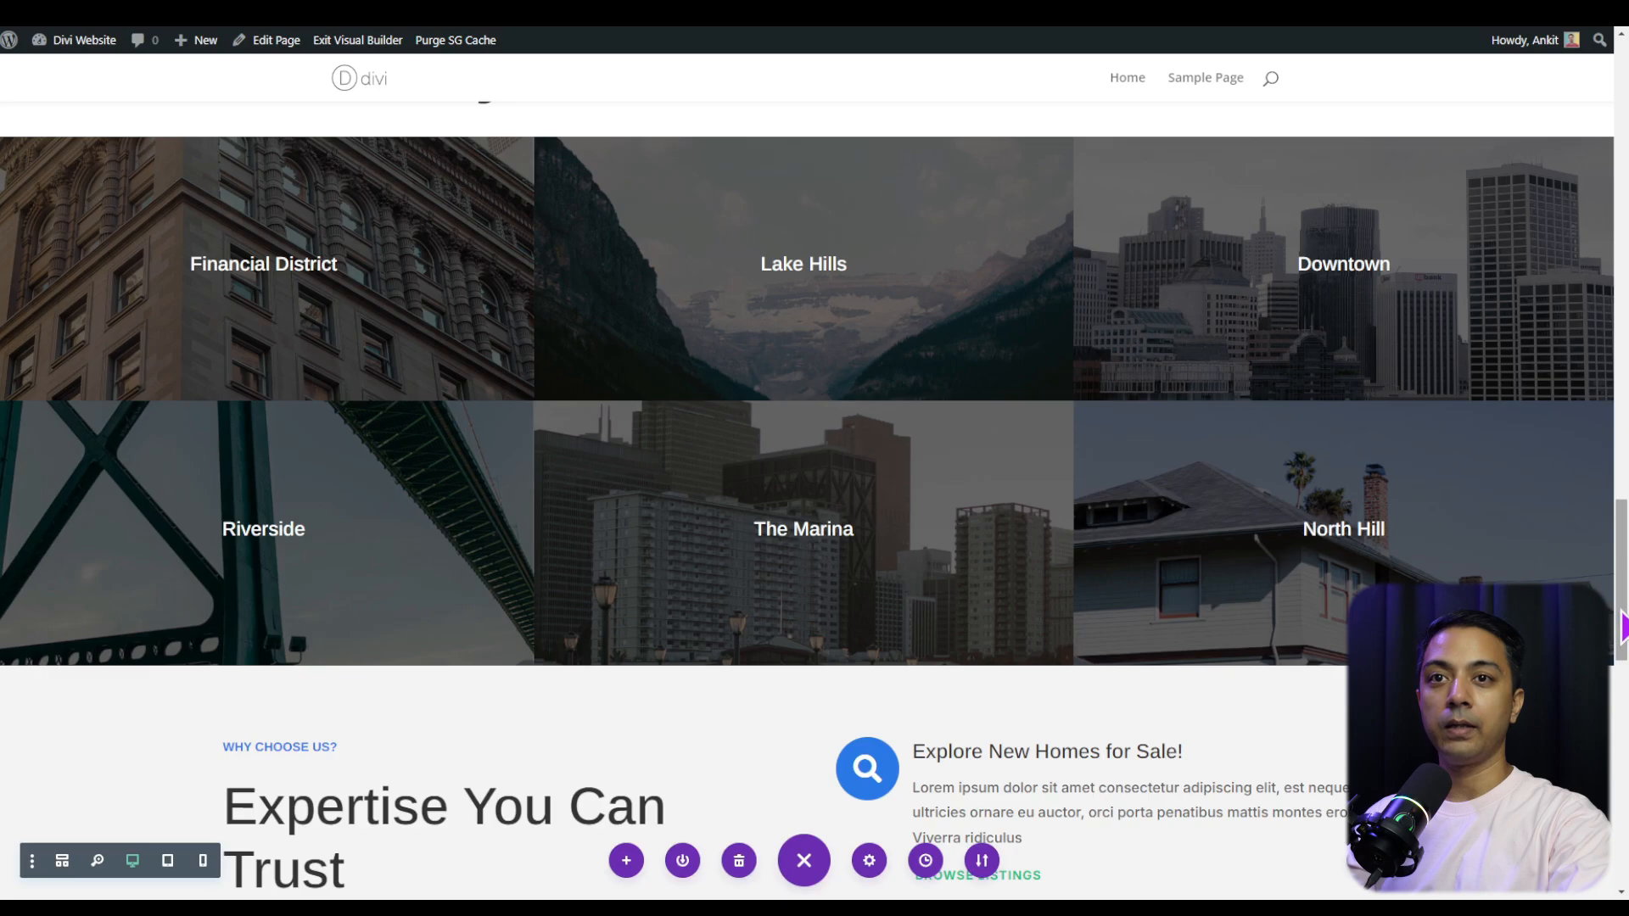
Review the rest of the Home page, publish it, and exit the visual builder to view the live page
{"action": "left_click_drag", "start_coordinate": [1625, 615], "coordinate": [1624, 752]}
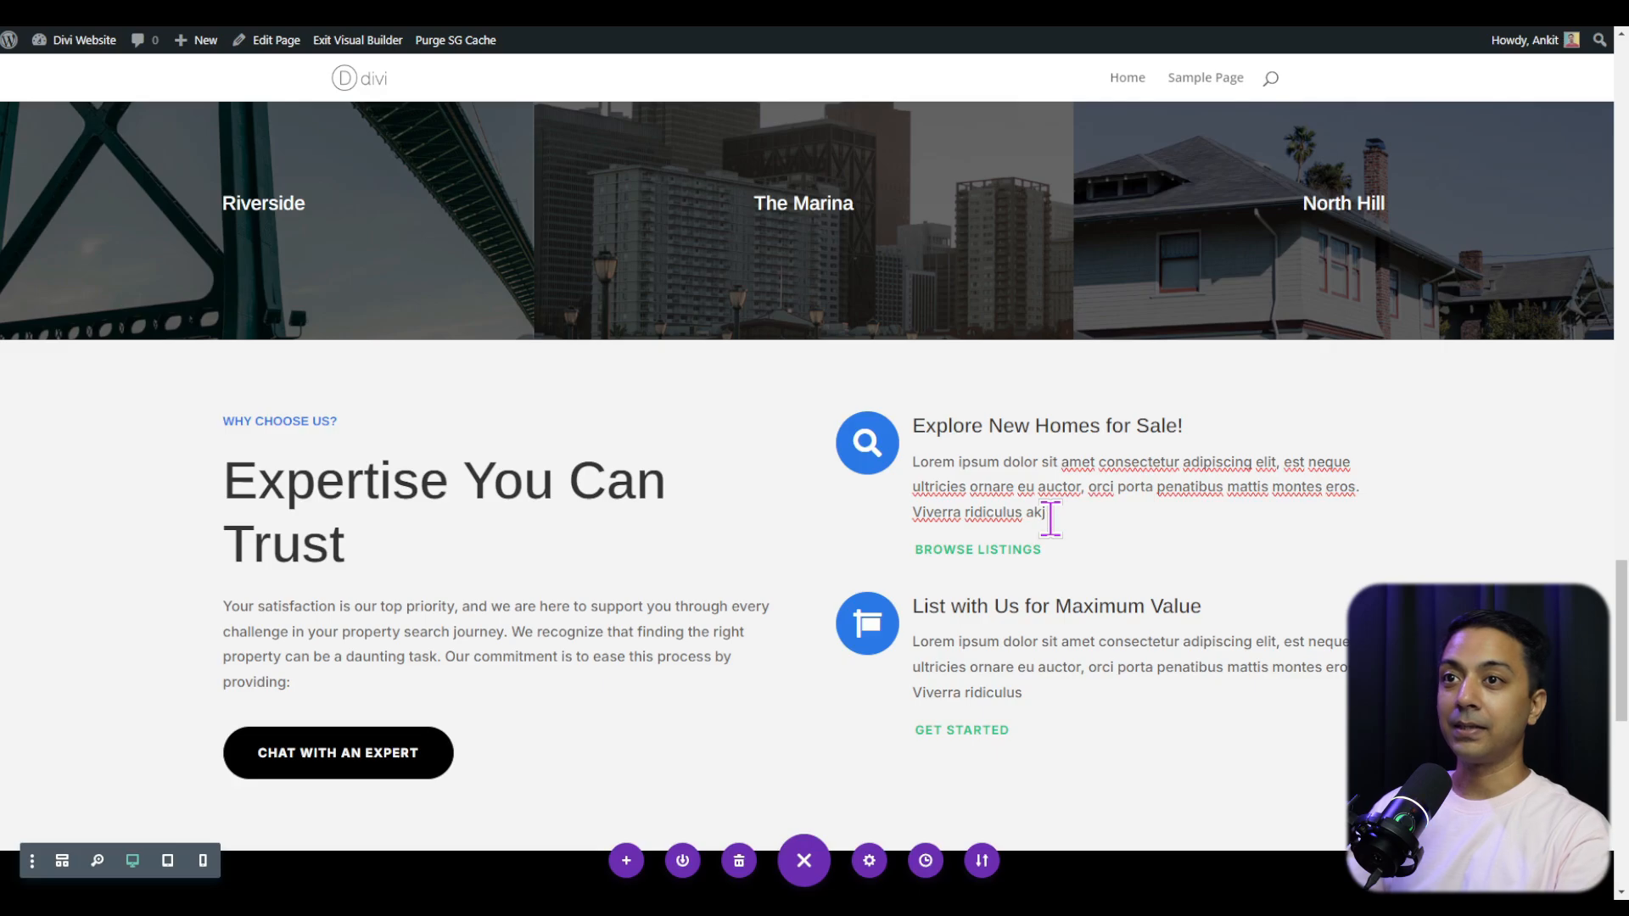
{"action": "scroll", "coordinate": [934, 277], "scroll_direction": "up", "scroll_amount": 2}
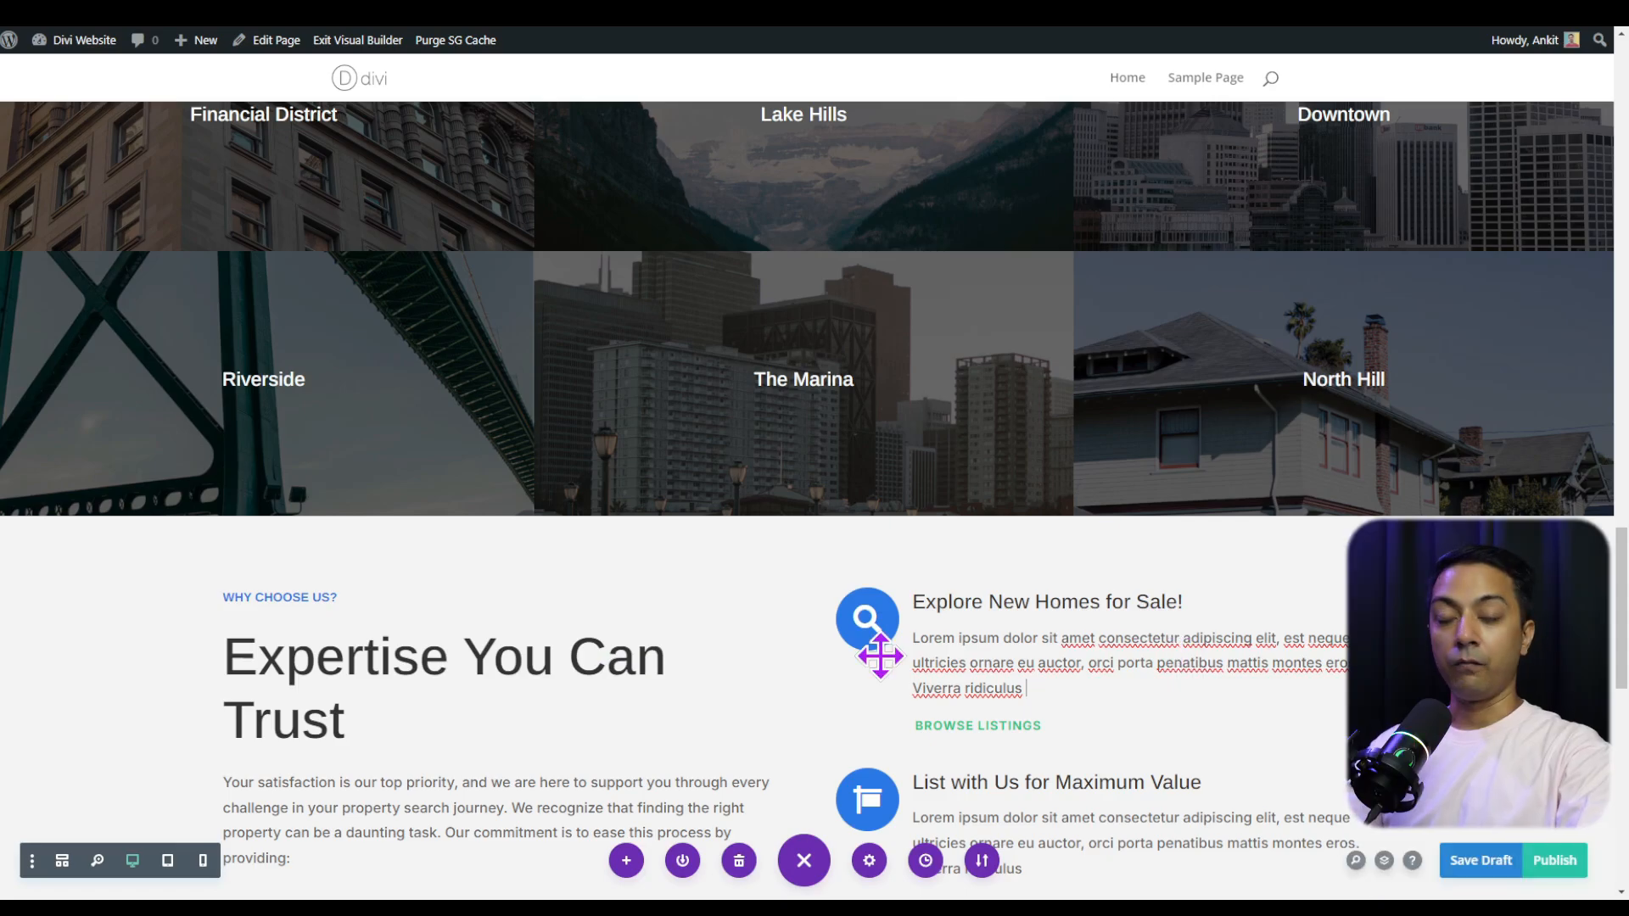
{"action": "left_click", "coordinate": [1548, 862]}
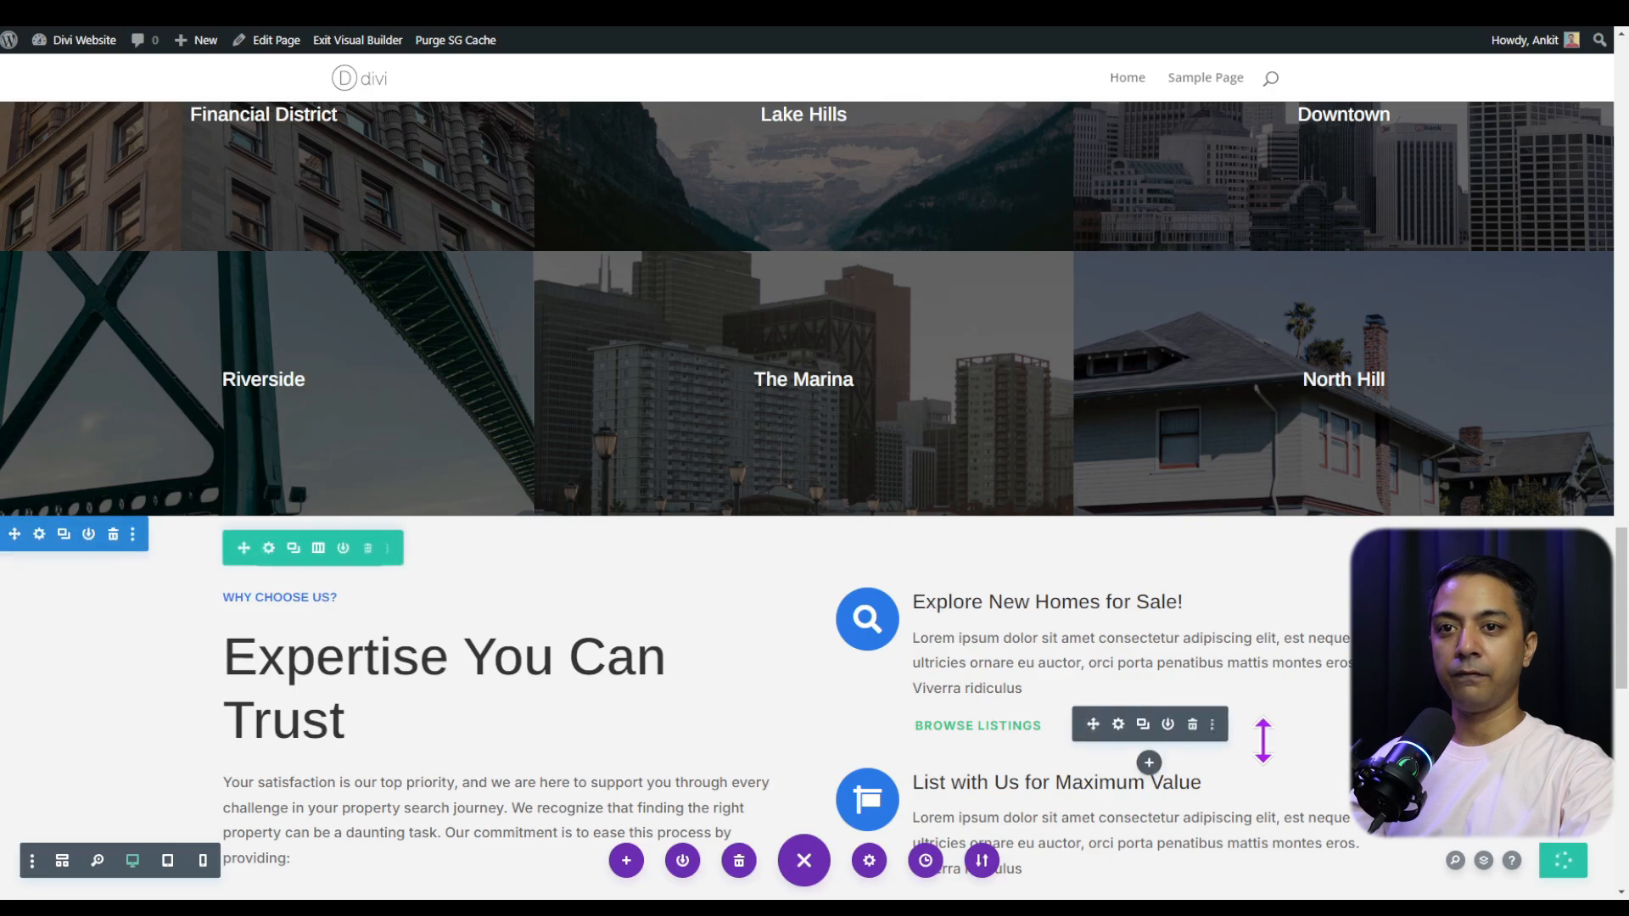
{"action": "left_click", "coordinate": [317, 43]}
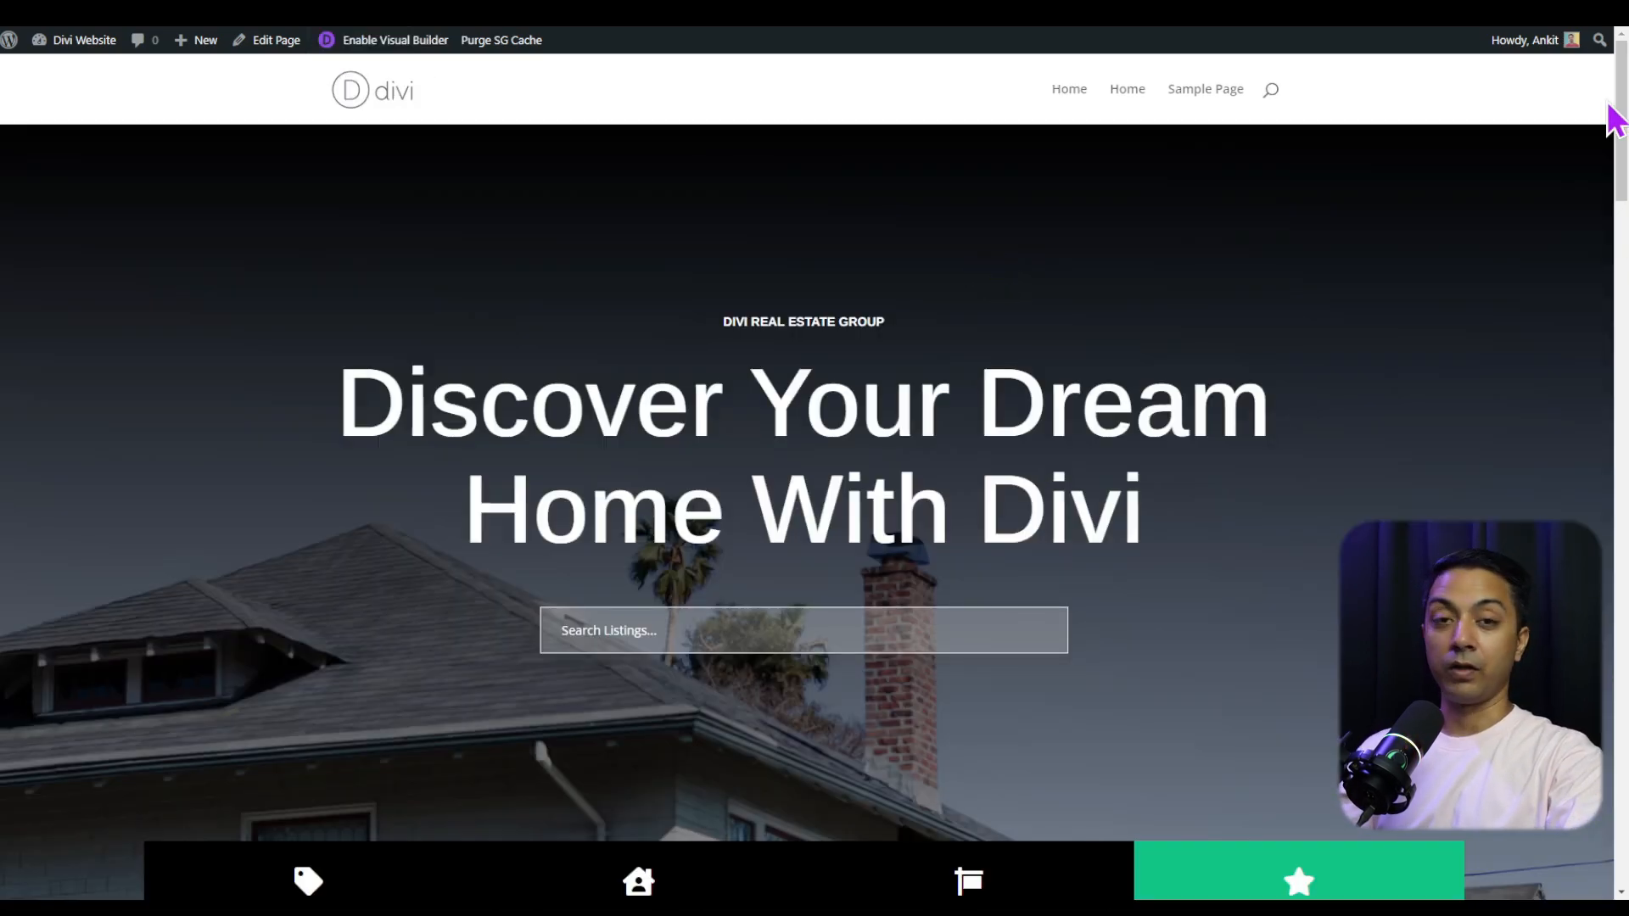
{"action": "left_click_drag", "start_coordinate": [1622, 127], "coordinate": [1362, 449]}
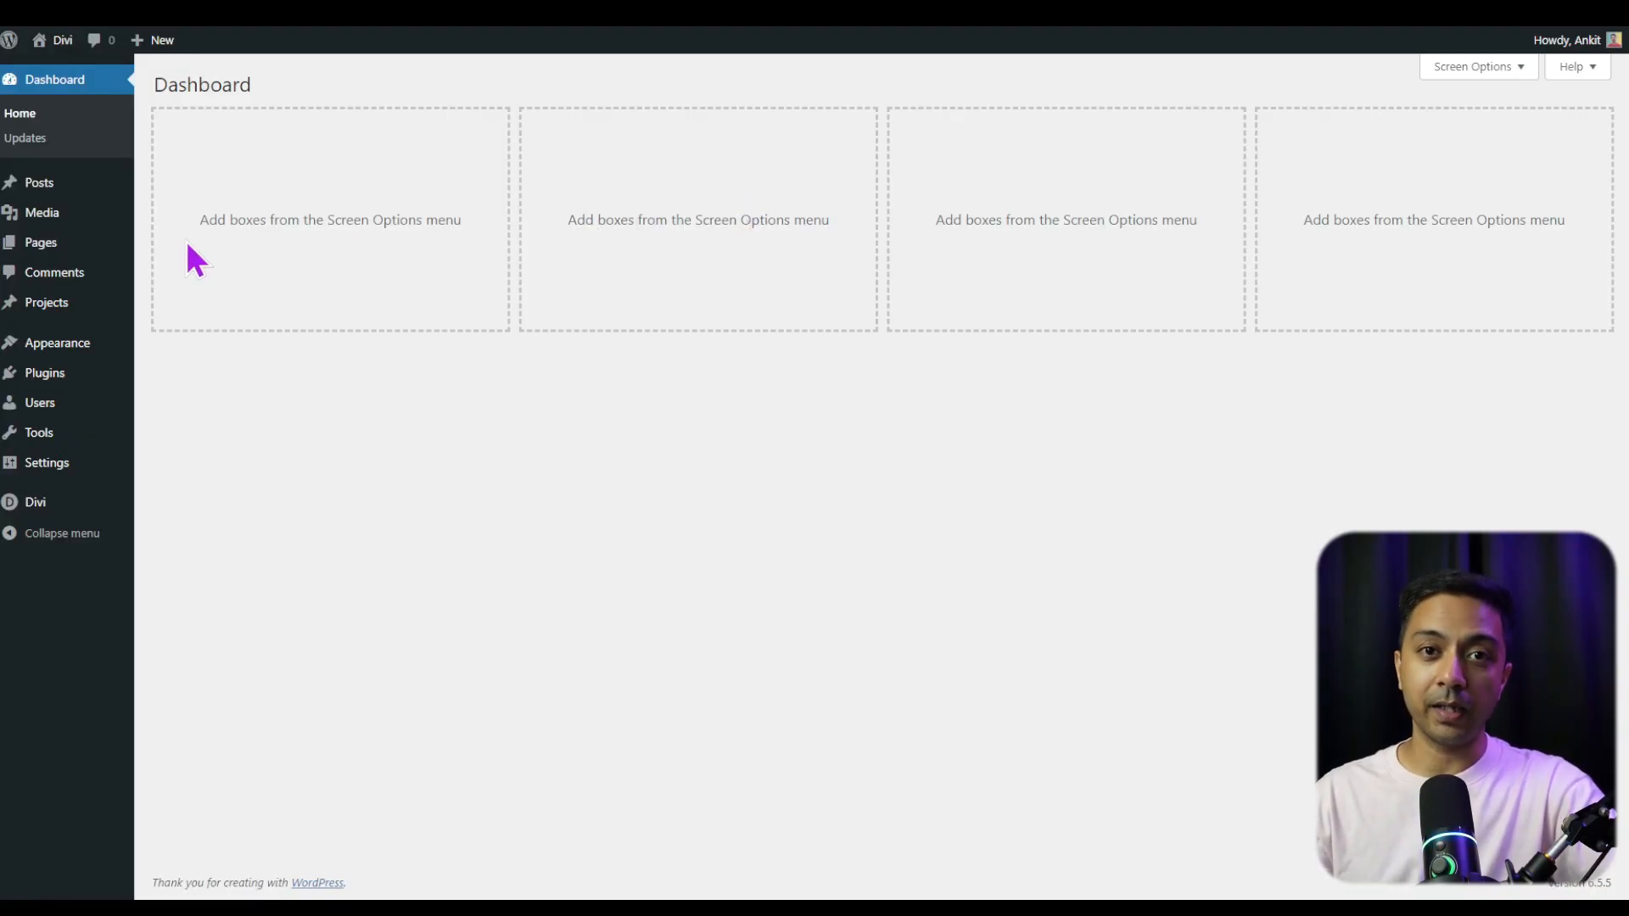
Open the list of all pages and move Sample Page to the trash
{"action": "mouse_move", "coordinate": [38, 245]}
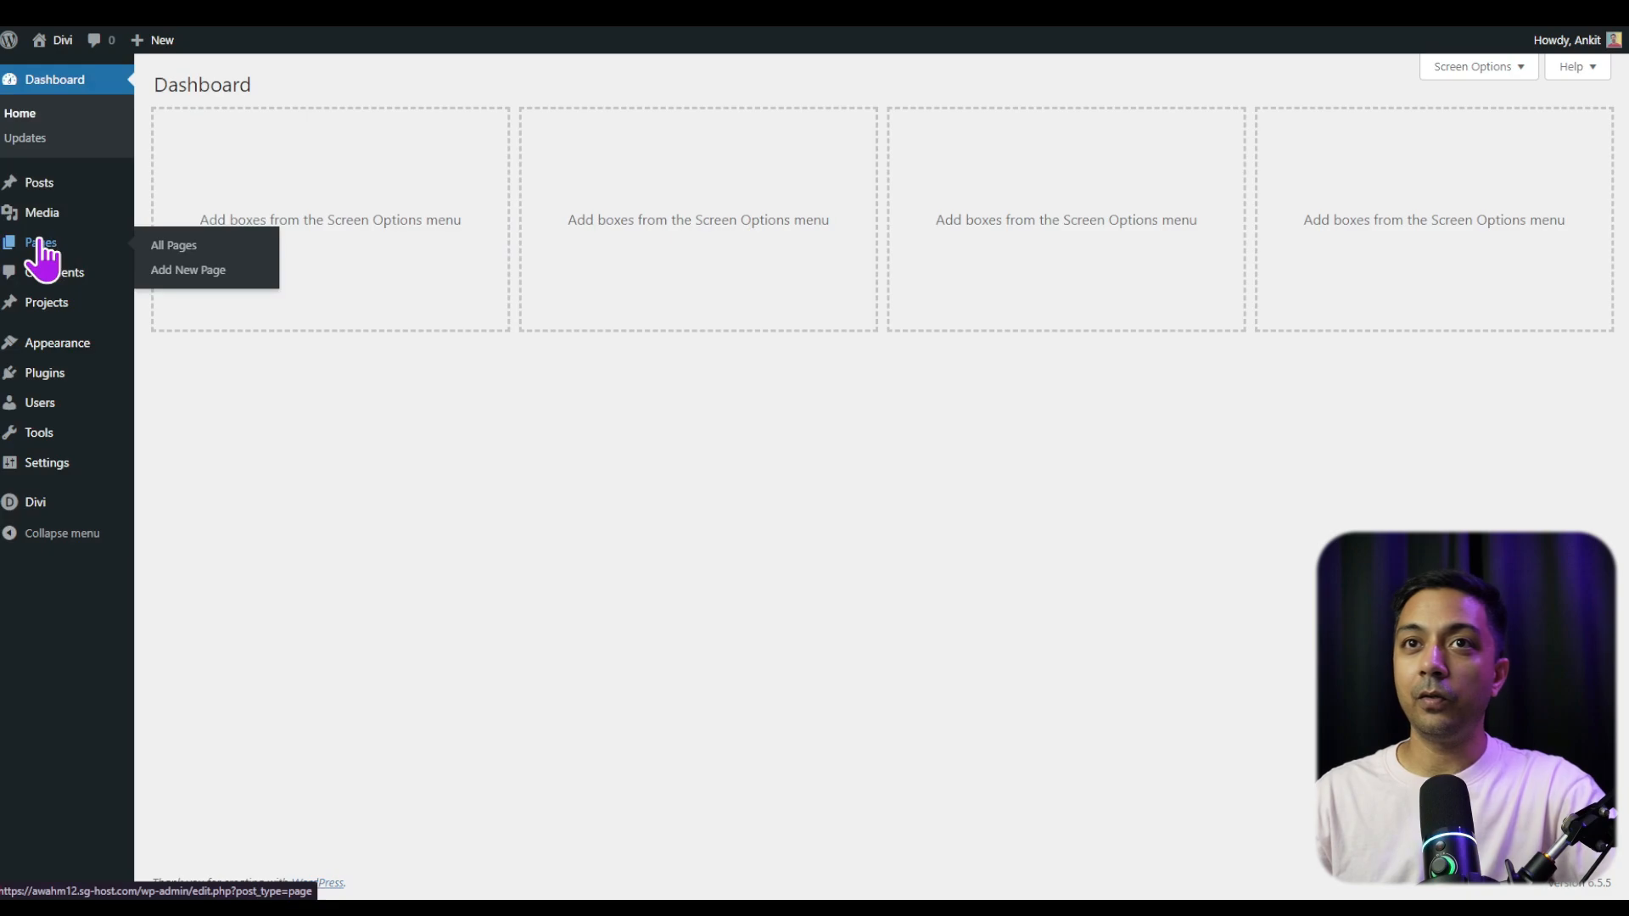
{"action": "left_click", "coordinate": [272, 252]}
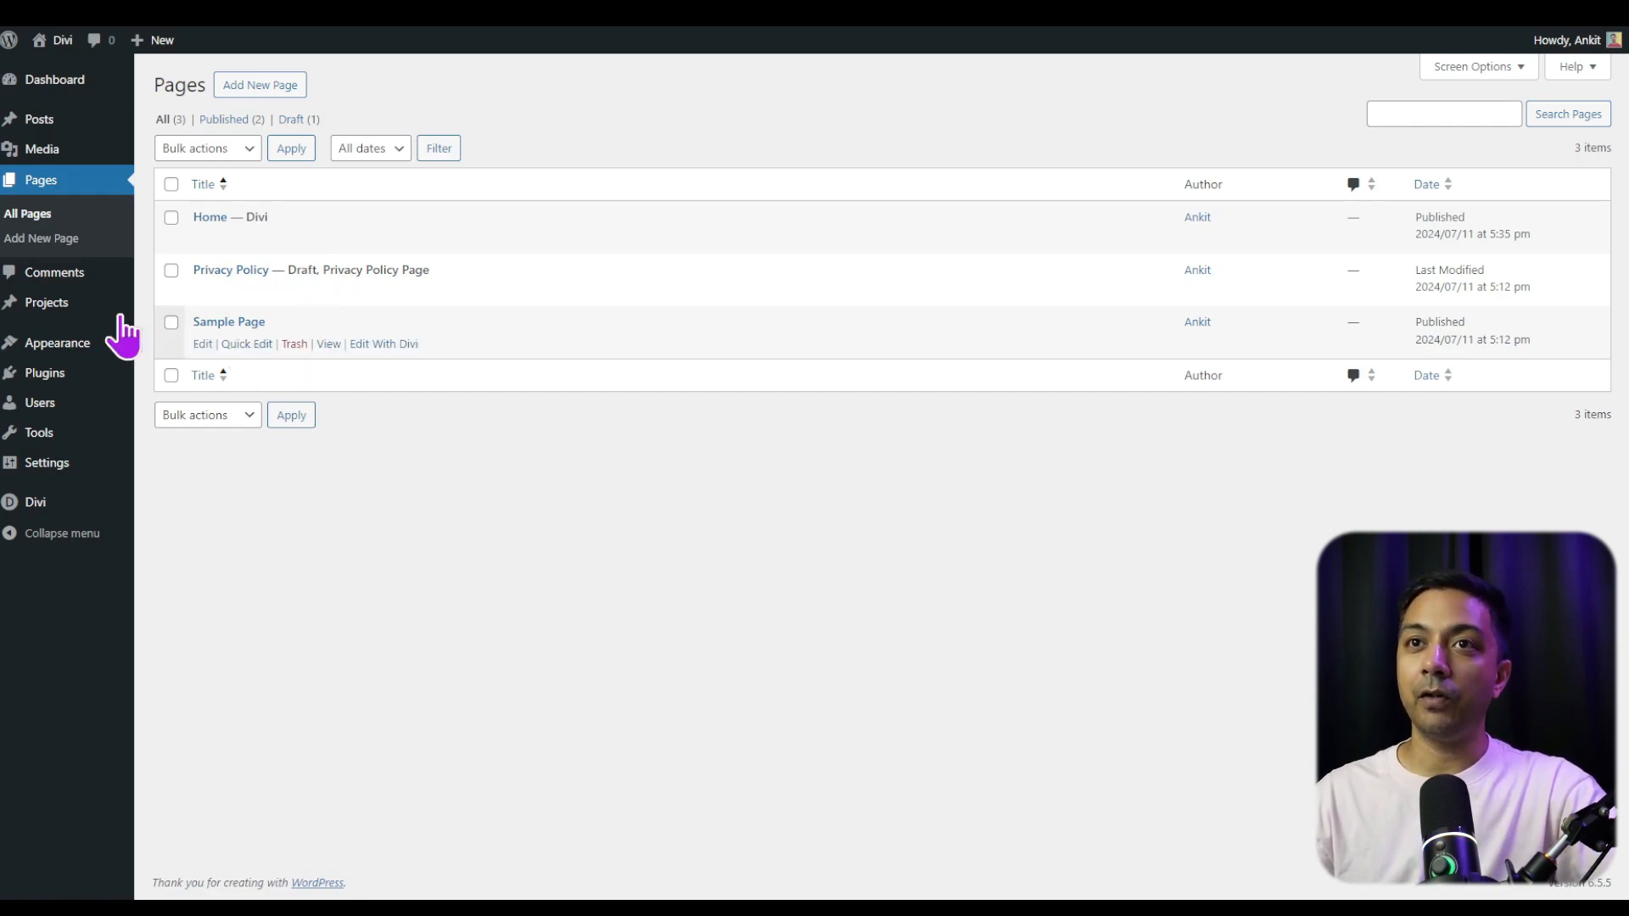
{"action": "left_click", "coordinate": [294, 343]}
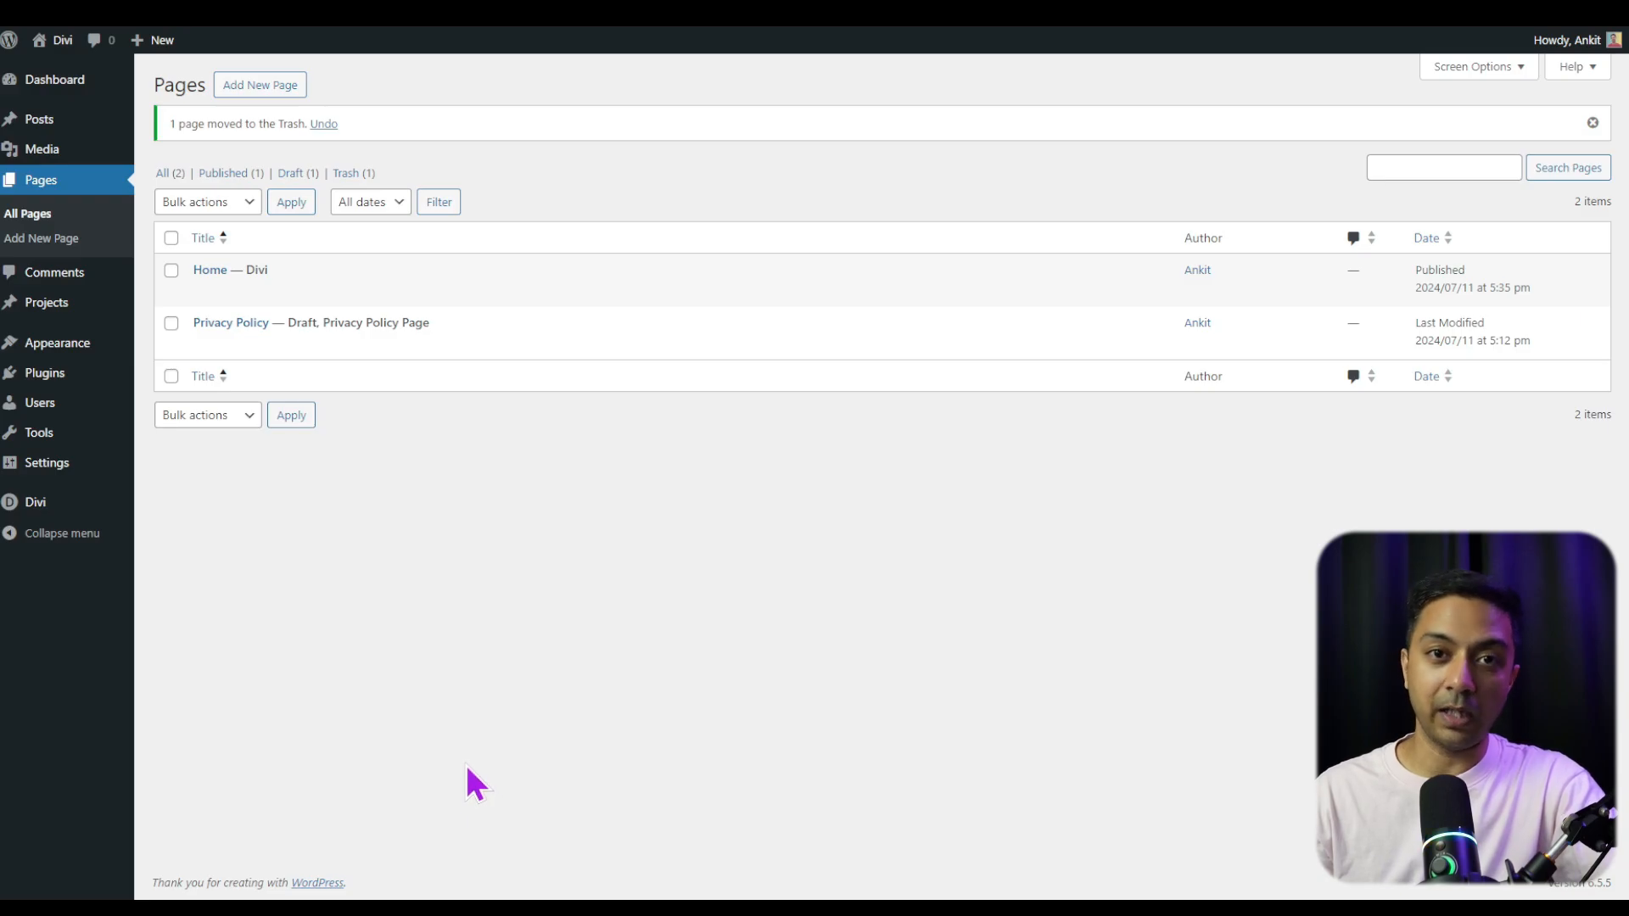
Create a new page titled About Us and publish it
{"action": "left_click", "coordinate": [251, 100]}
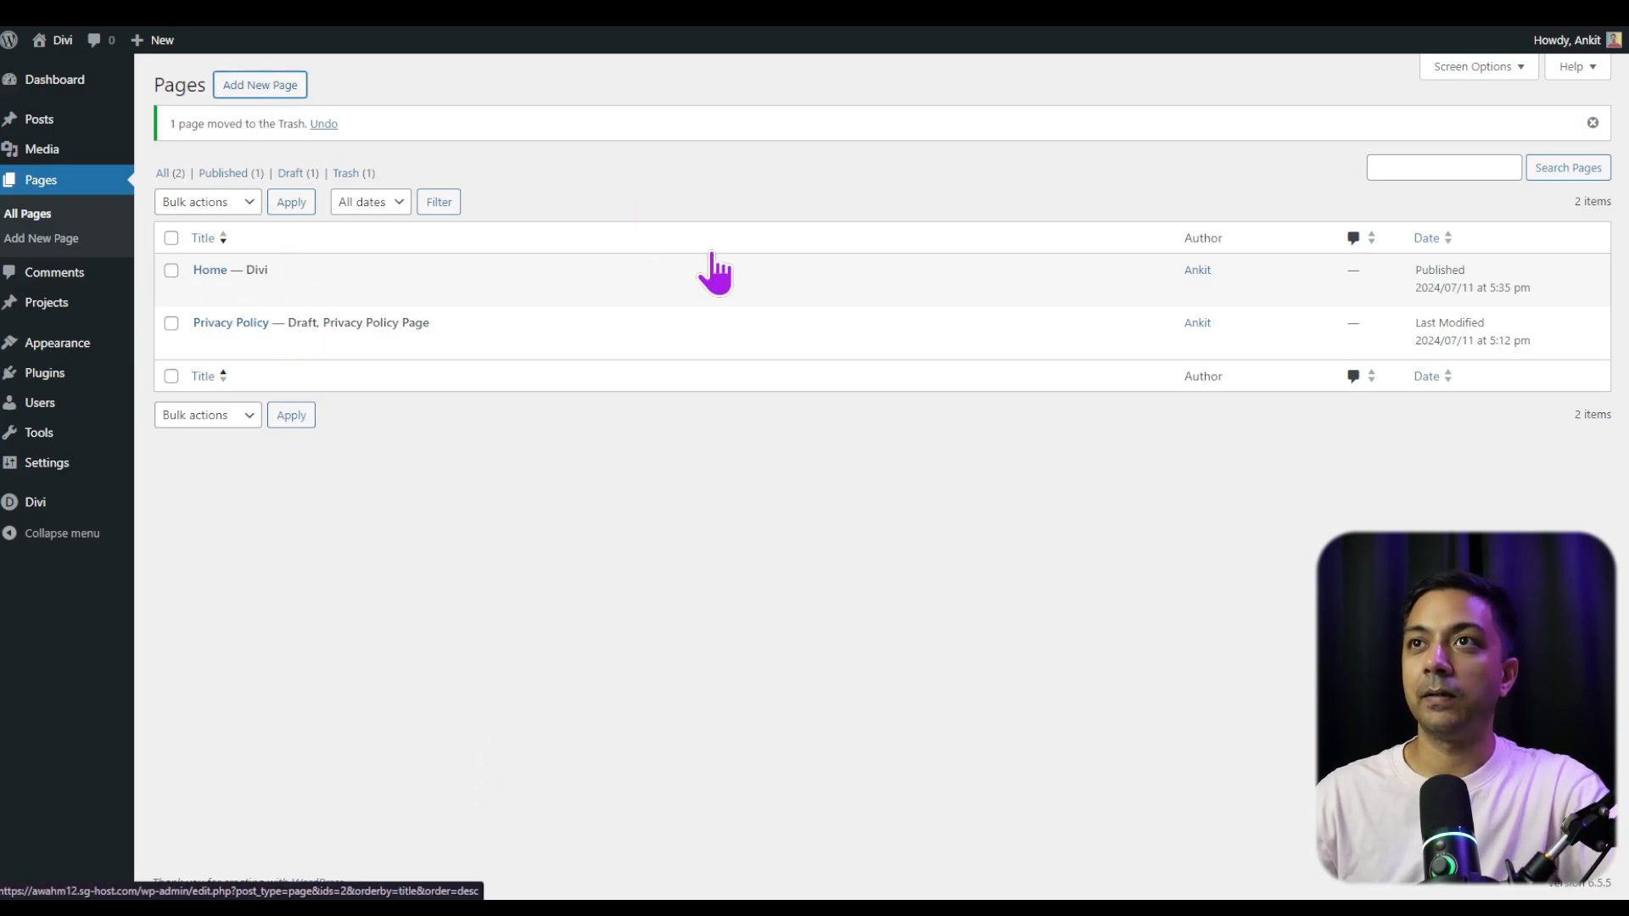
{"action": "type", "text": "About Us"}
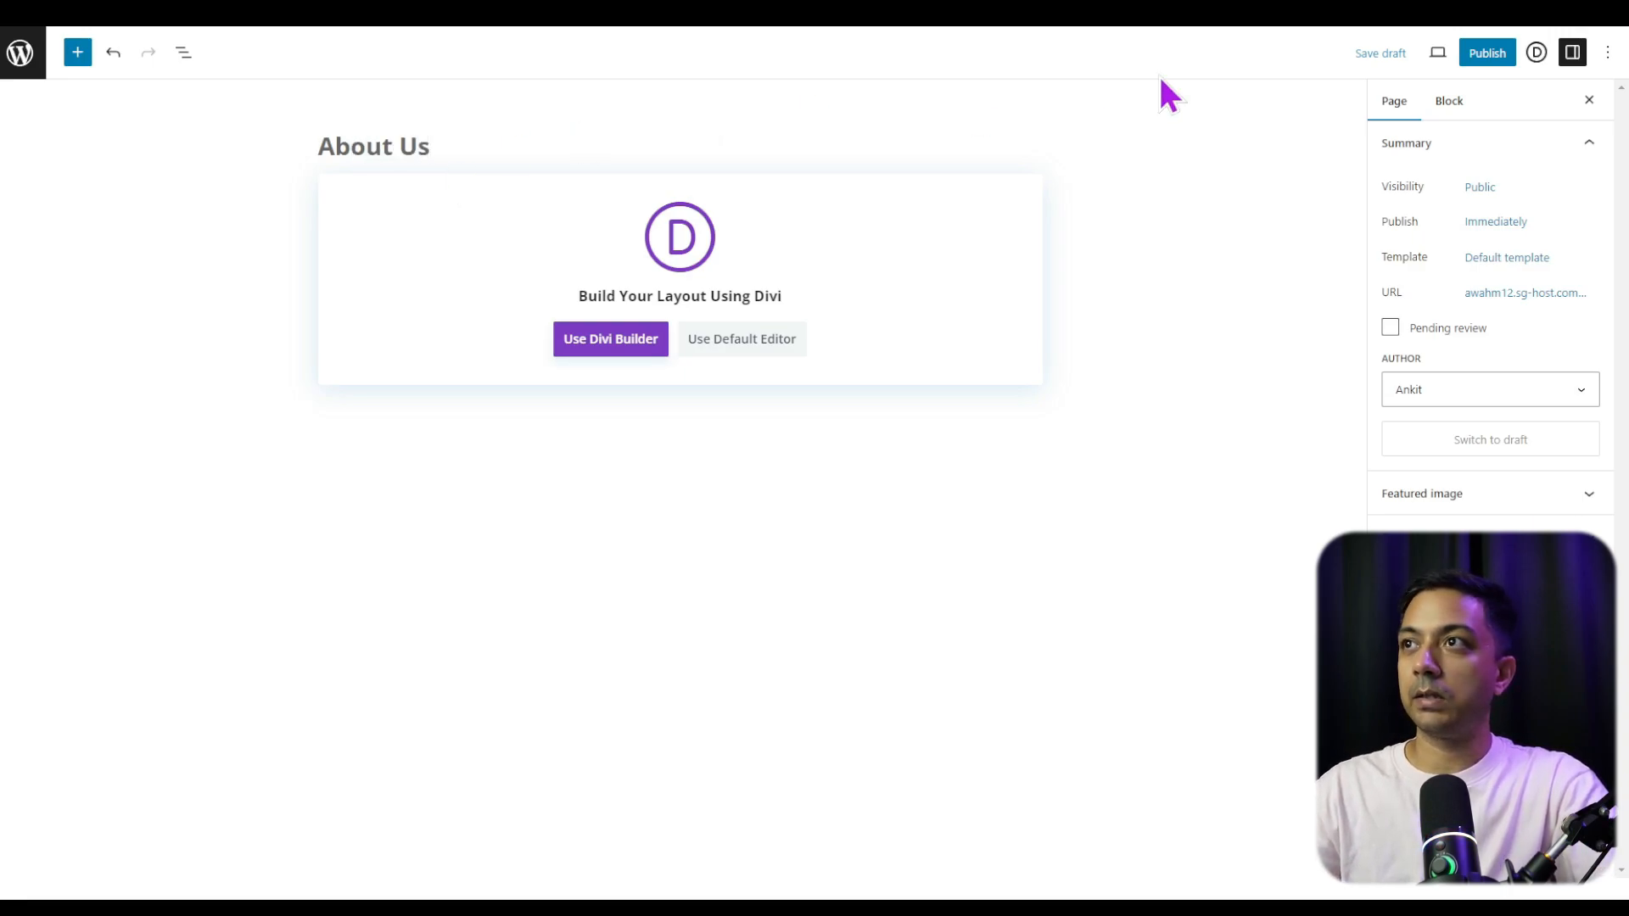
{"action": "left_click", "coordinate": [1495, 56]}
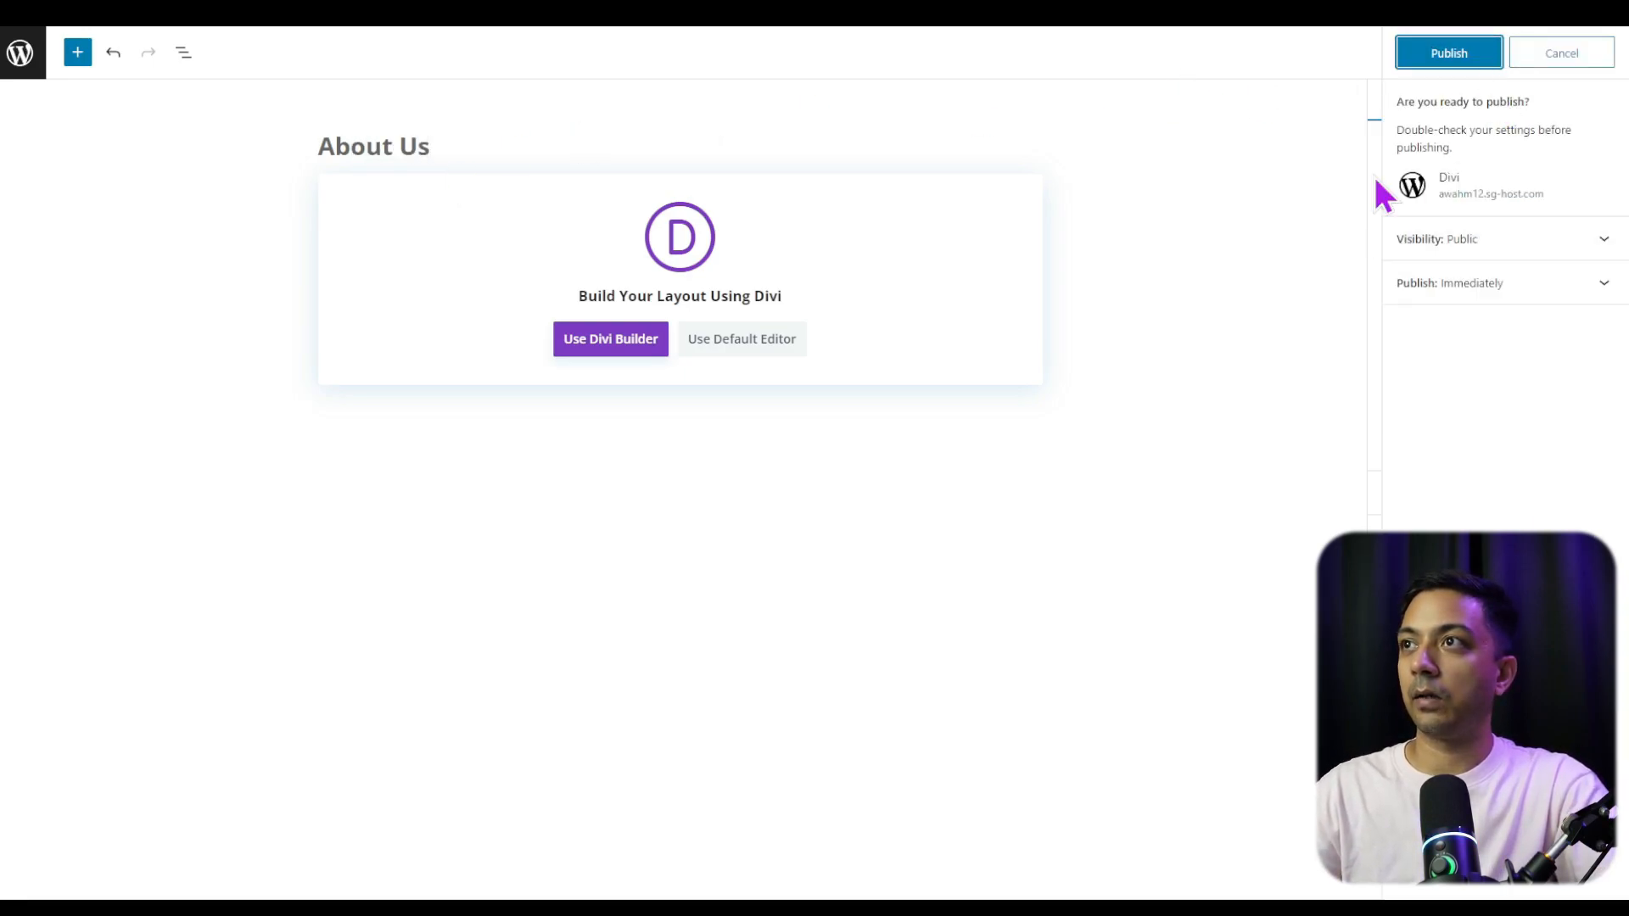
{"action": "left_click", "coordinate": [1442, 53]}
Add another new page titled Contact us and publish it
{"action": "left_click", "coordinate": [1559, 245]}
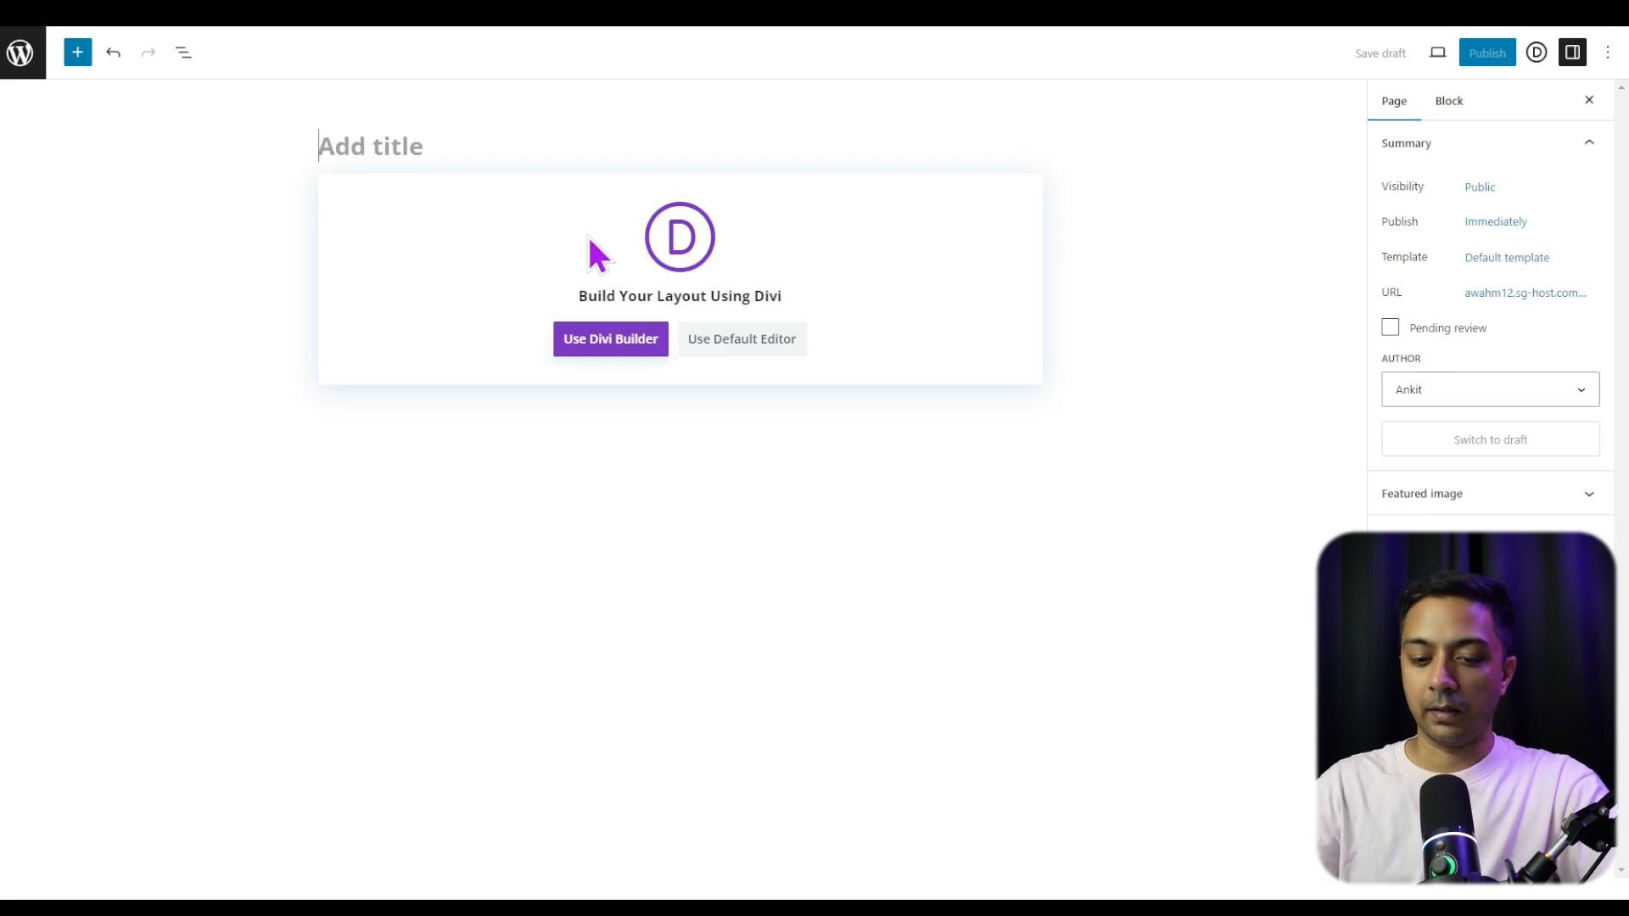
{"action": "type", "text": "Contact us"}
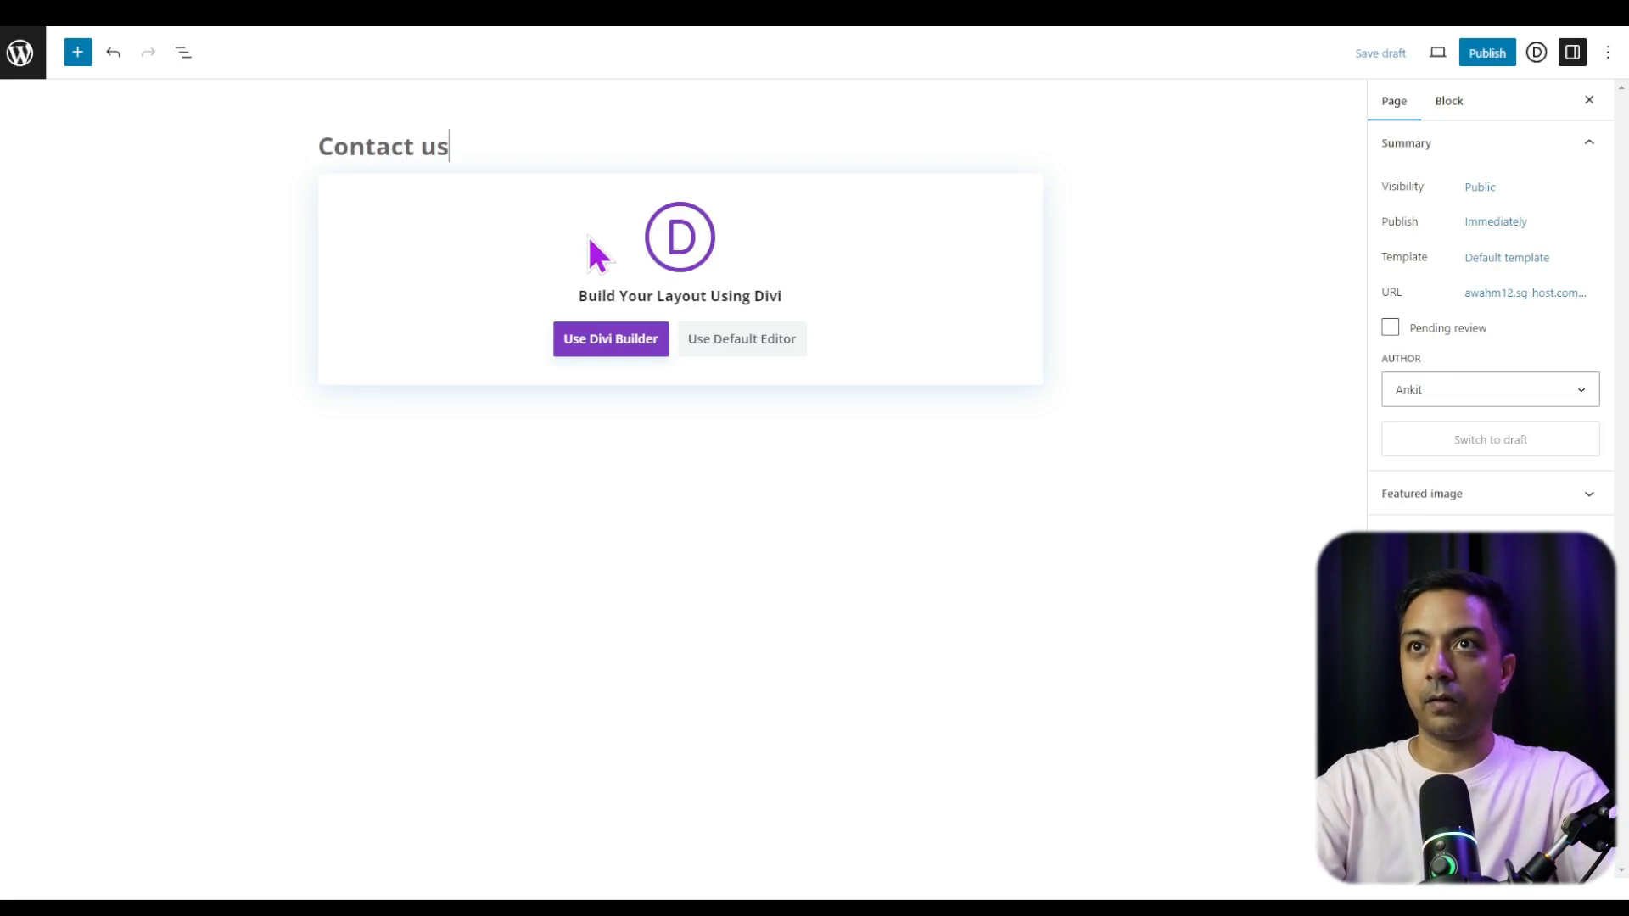
{"action": "left_click", "coordinate": [1483, 57]}
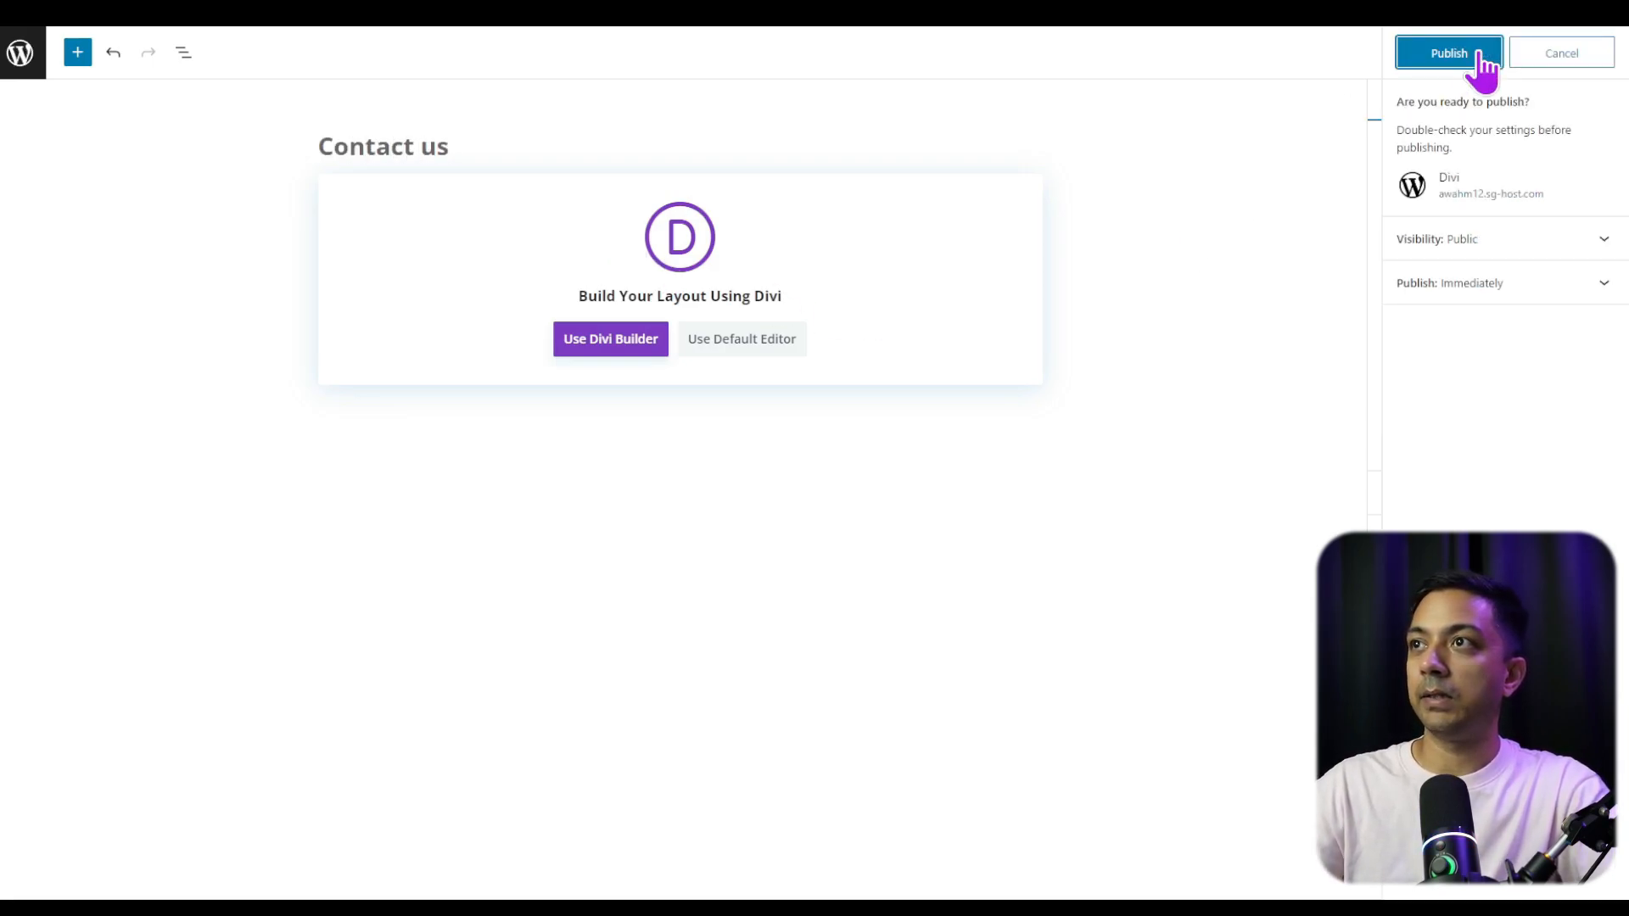
{"action": "left_click", "coordinate": [1480, 55]}
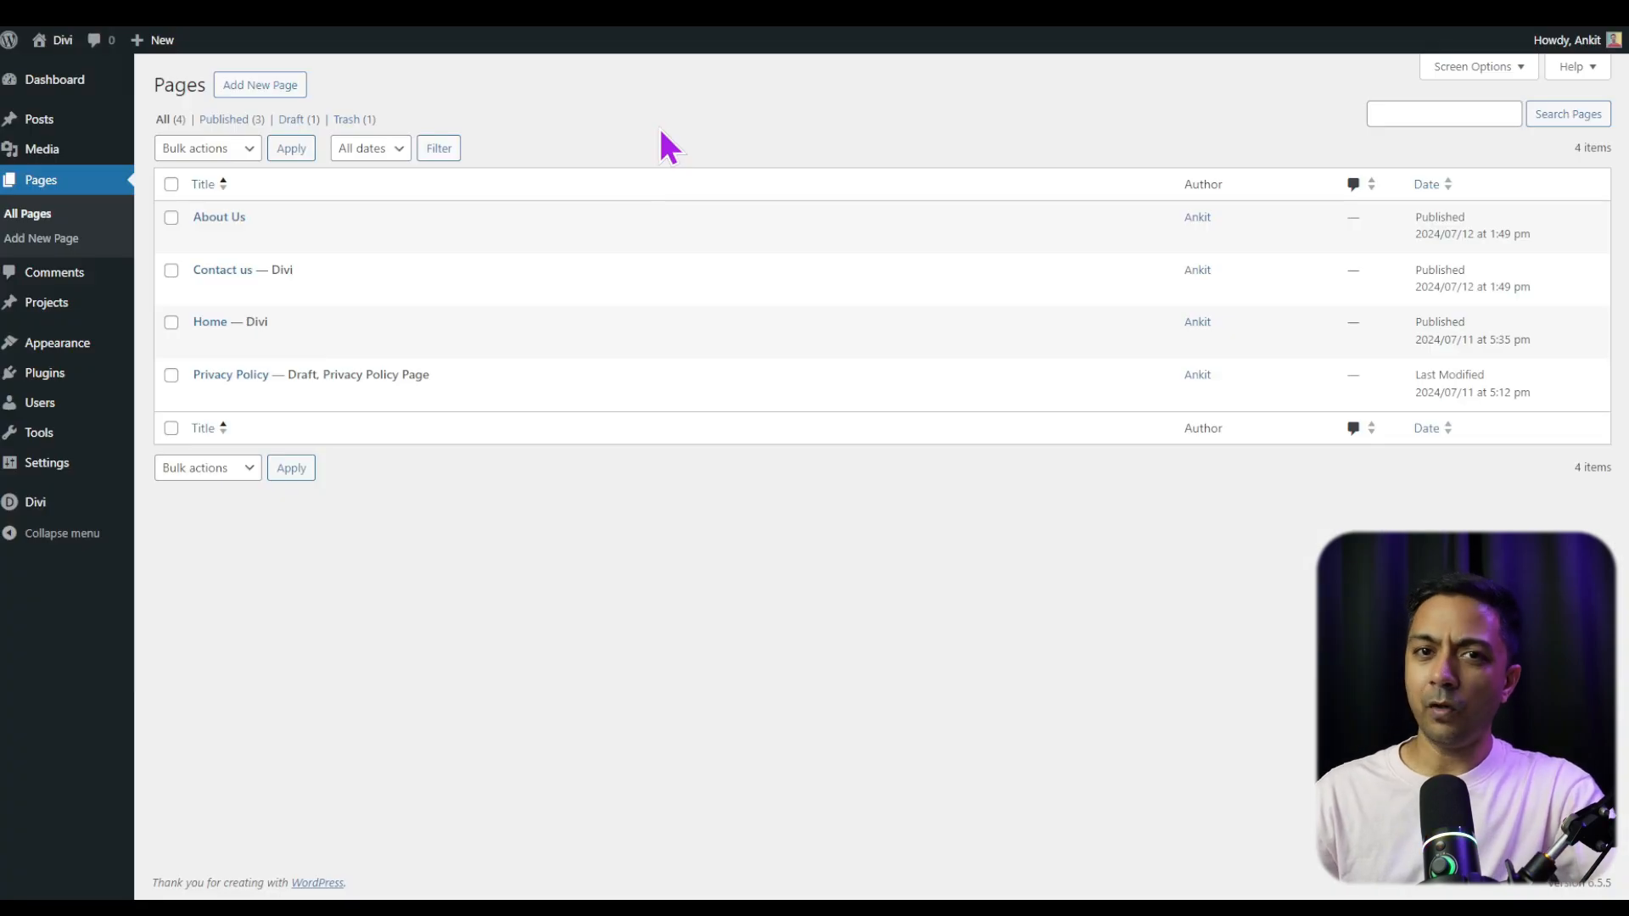
Create and publish a new page titled Blog, and return to the pages list
{"action": "left_click", "coordinate": [260, 85]}
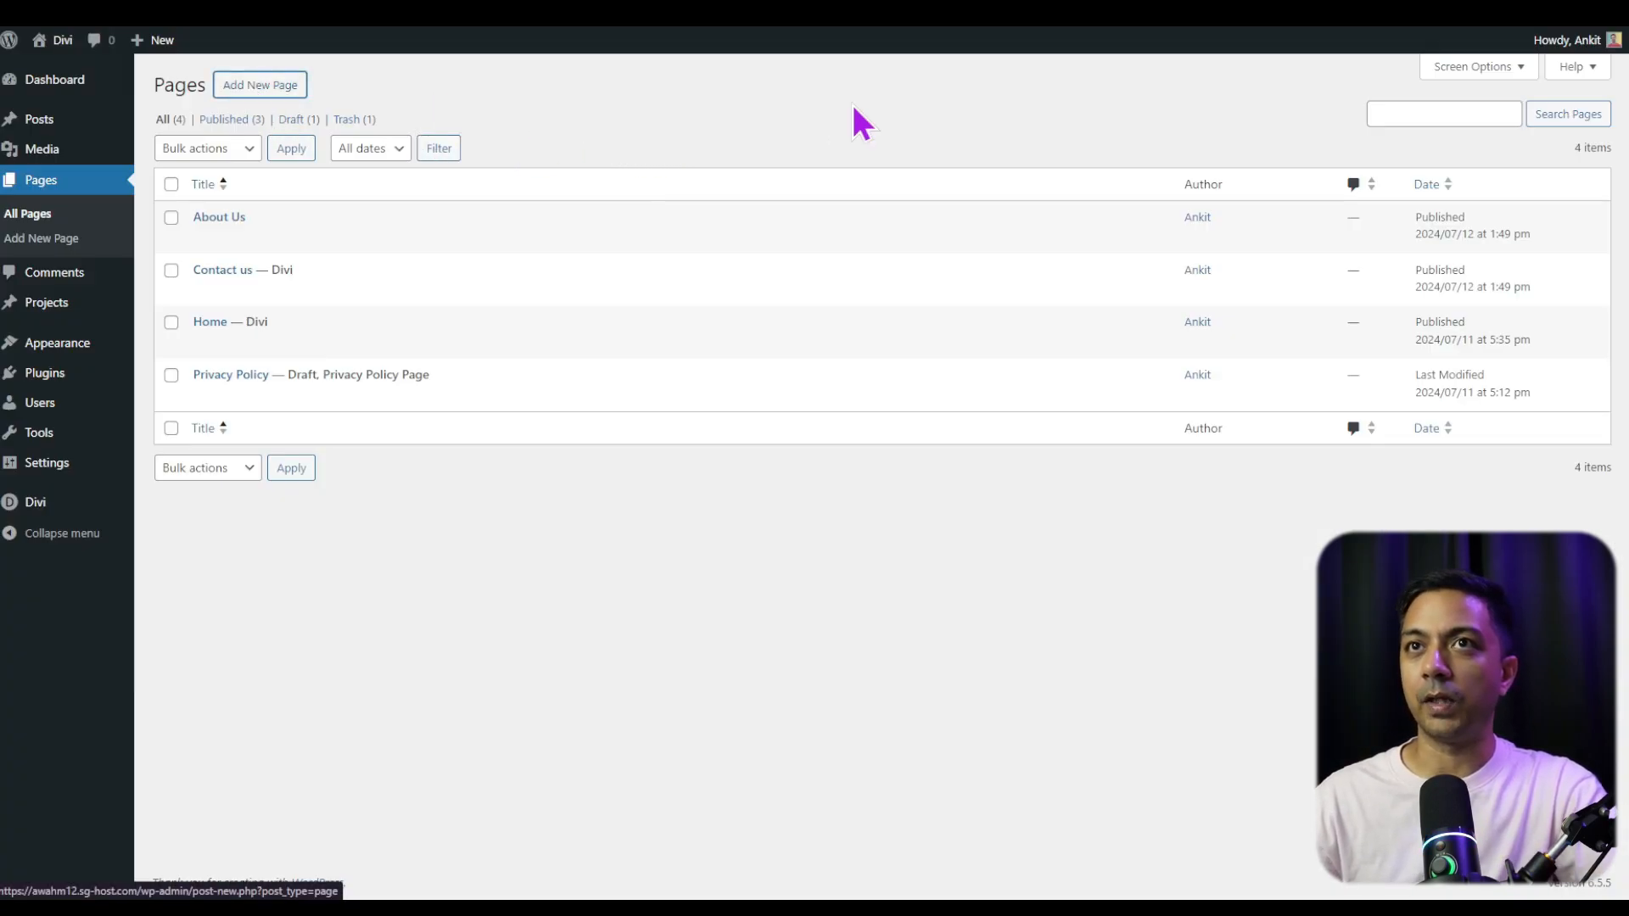
{"action": "type", "text": "Blog"}
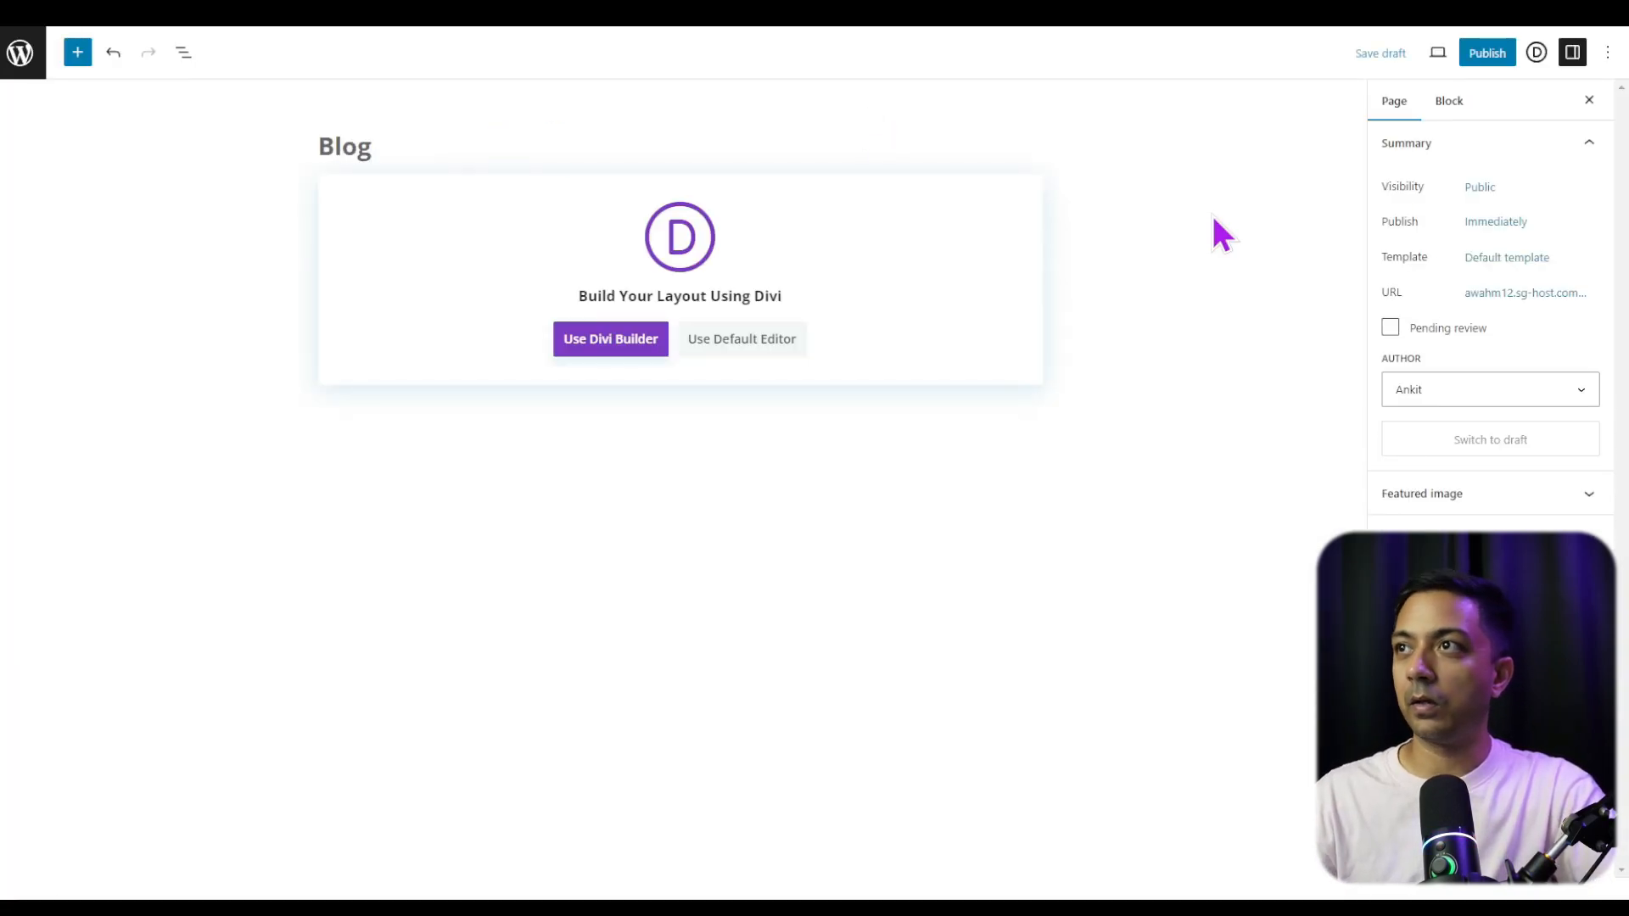
{"action": "left_click", "coordinate": [1487, 53]}
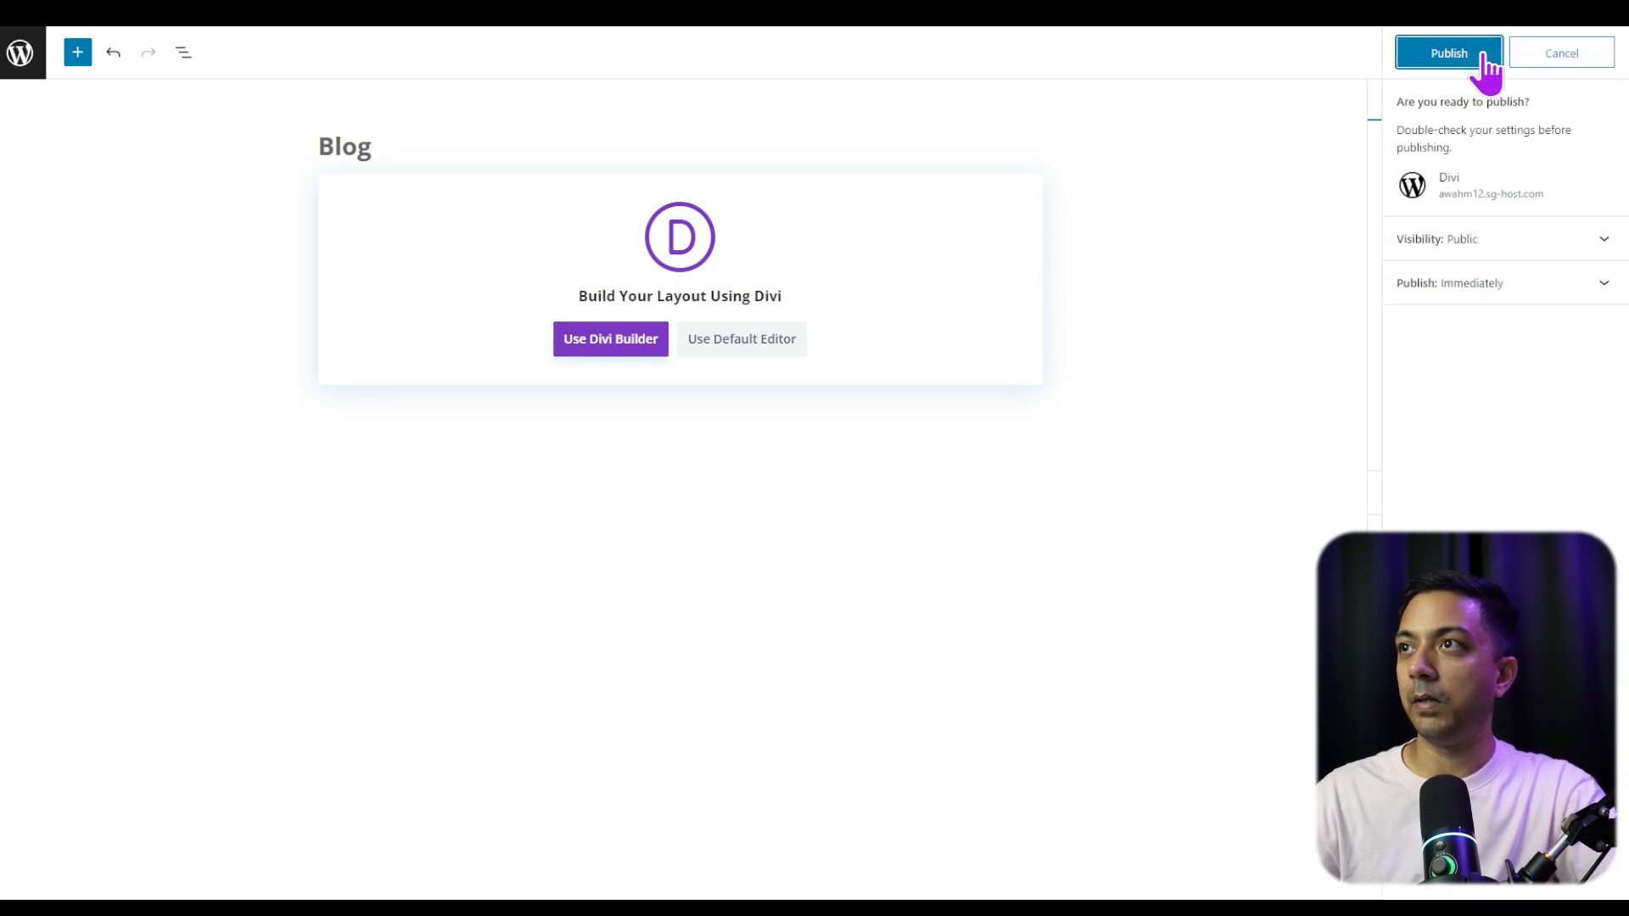
{"action": "left_click", "coordinate": [1484, 53]}
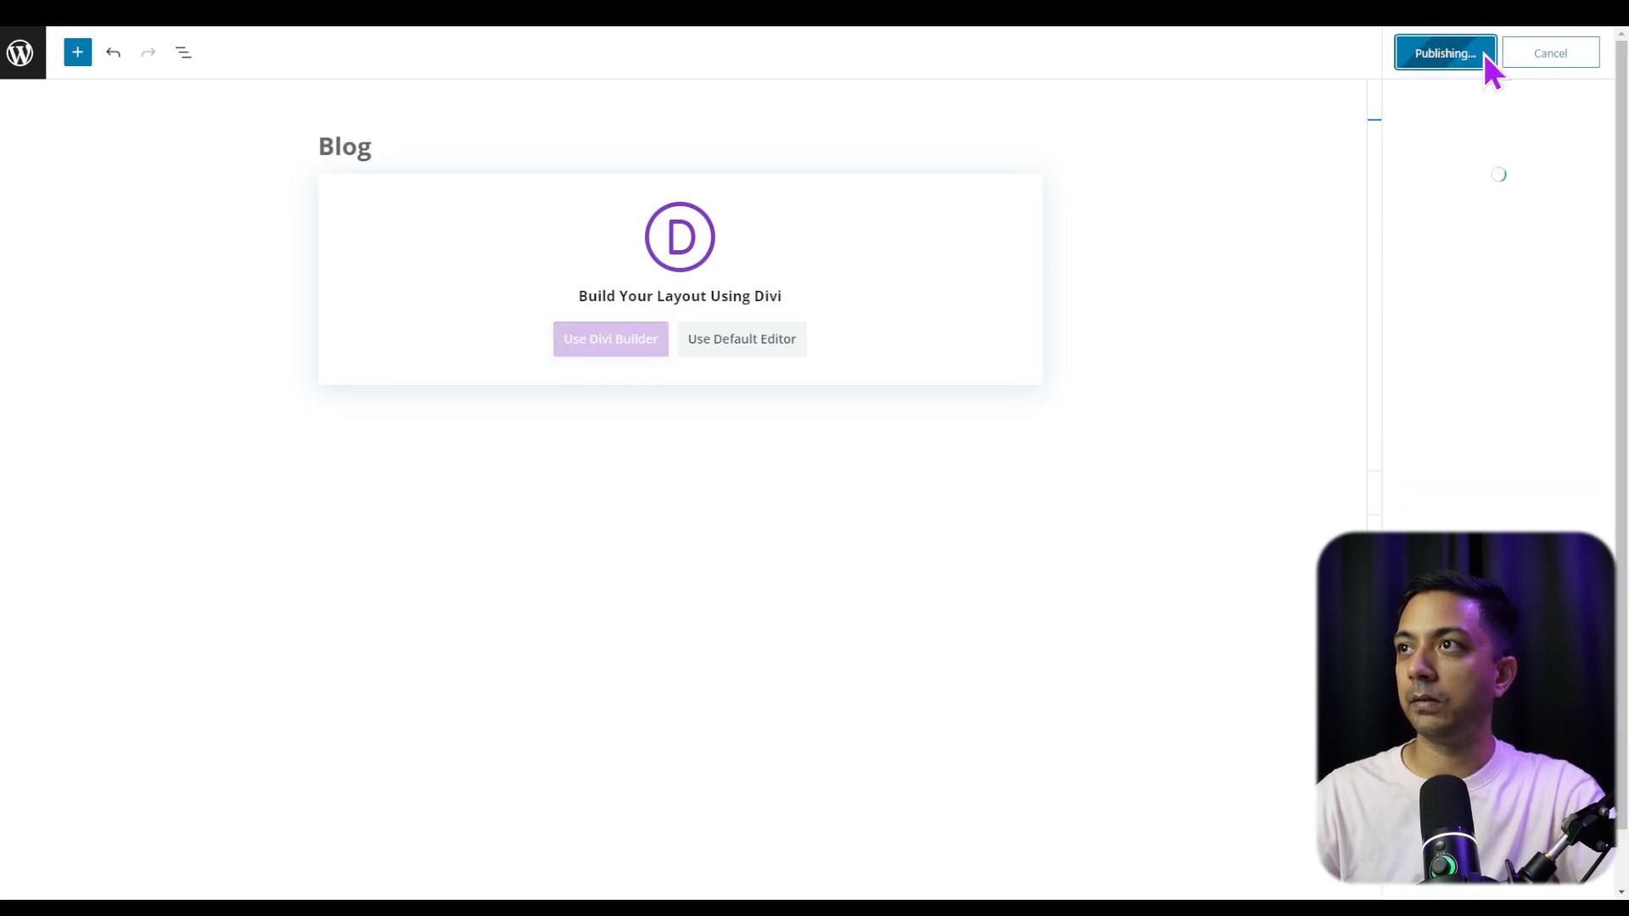
{"action": "left_click", "coordinate": [22, 56]}
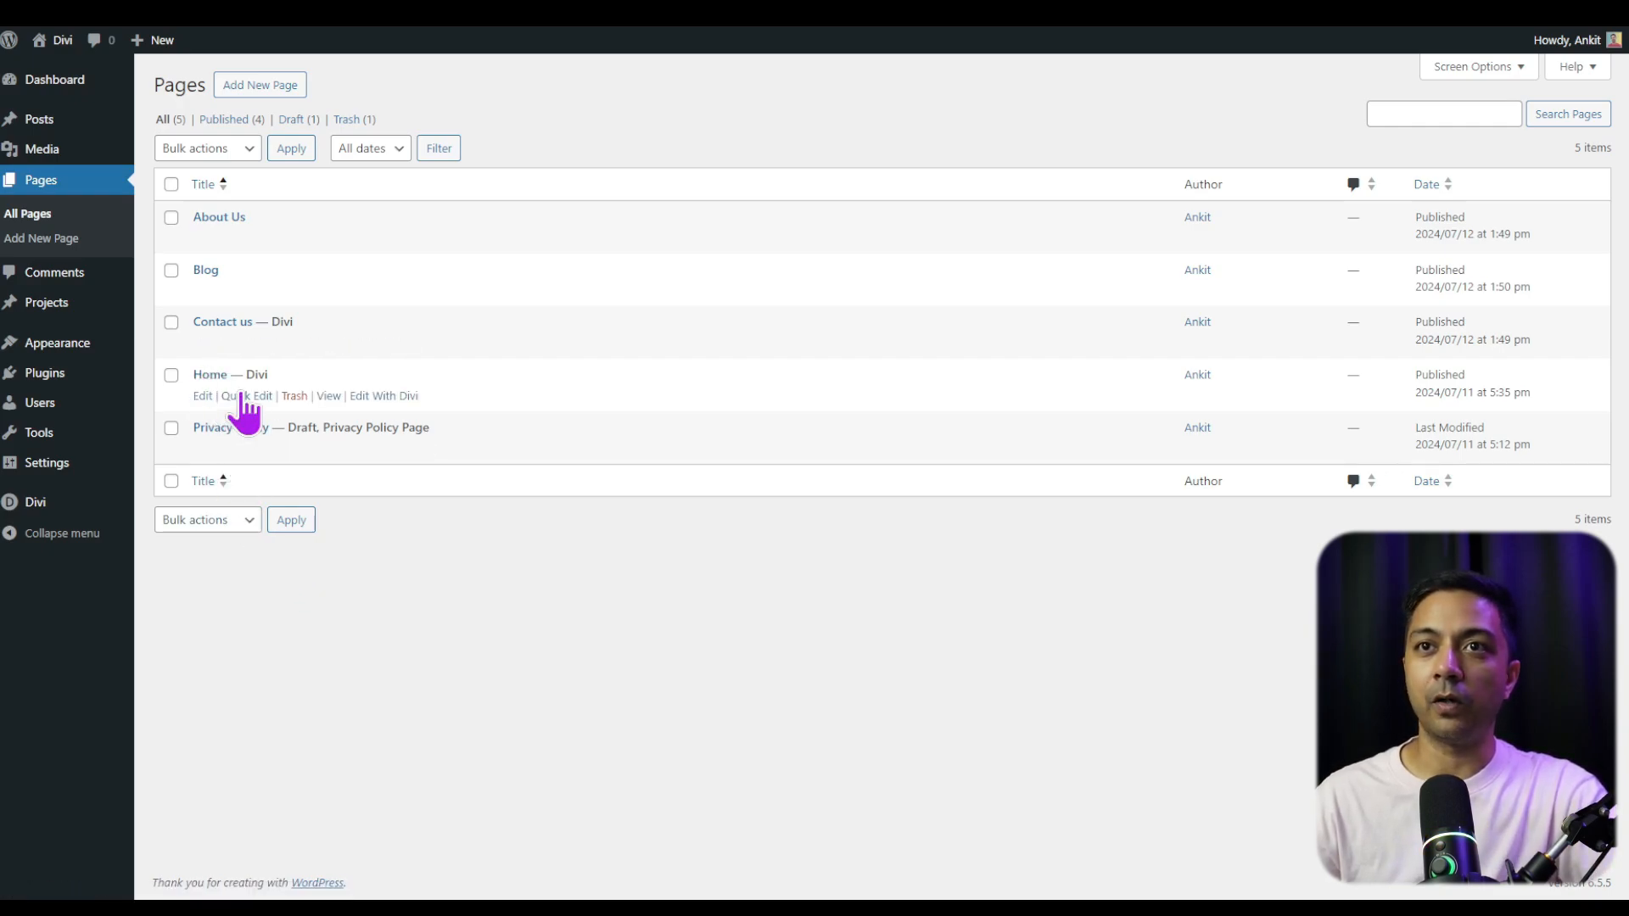
Set the Home page's order to 1 and update the About Us page's order through Quick Edit
{"action": "left_click", "coordinate": [242, 396]}
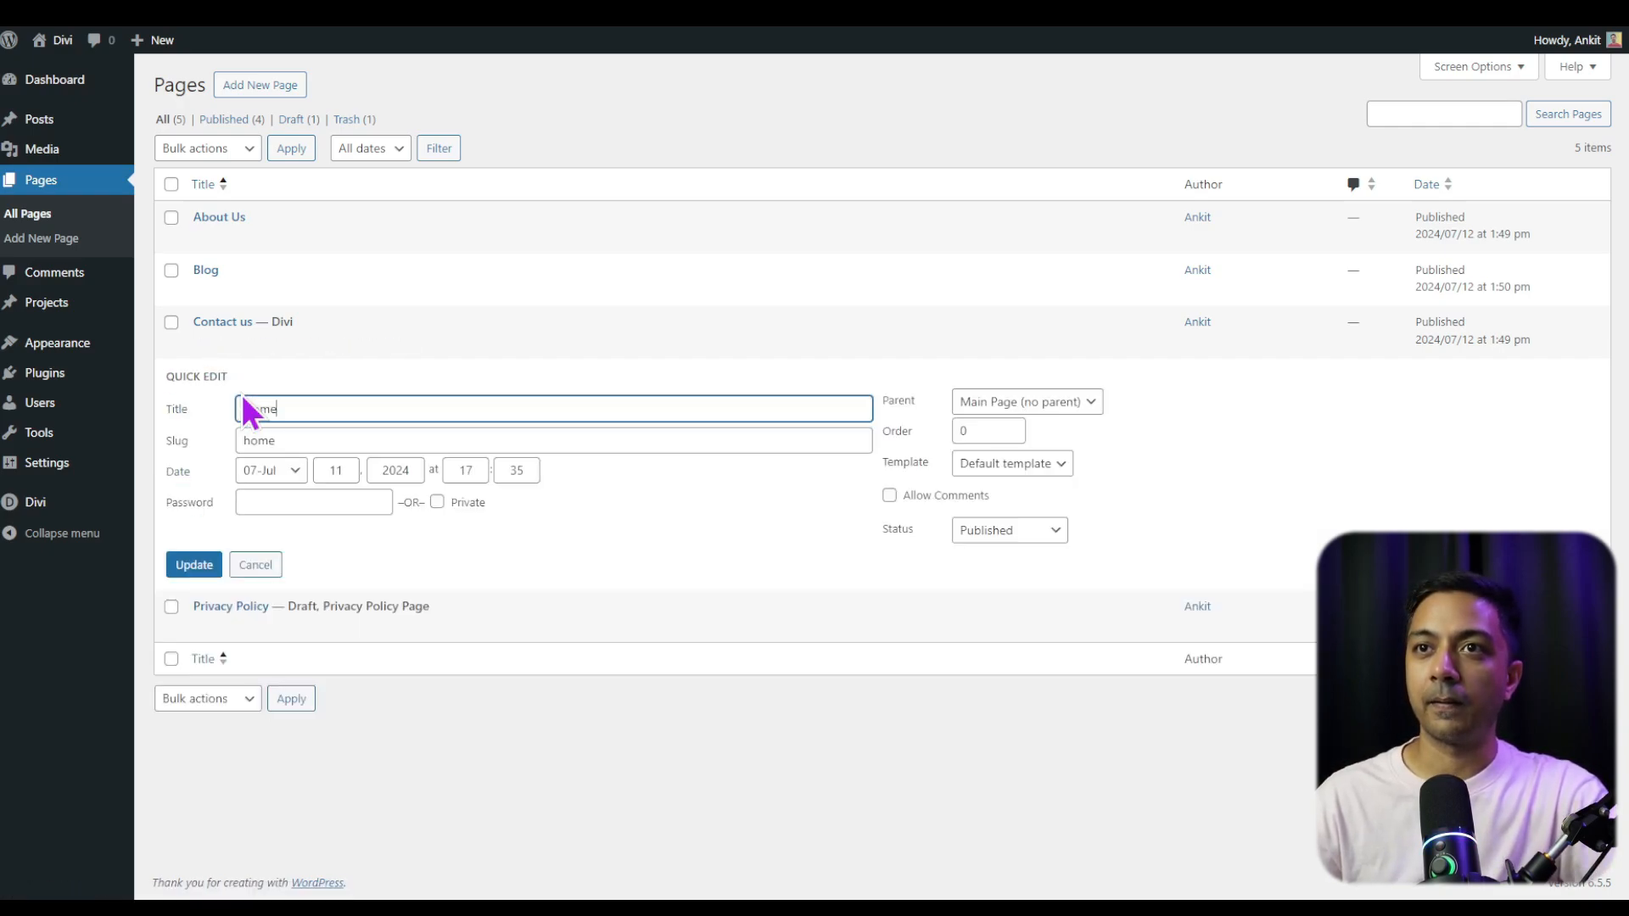
{"action": "double_click", "coordinate": [956, 432]}
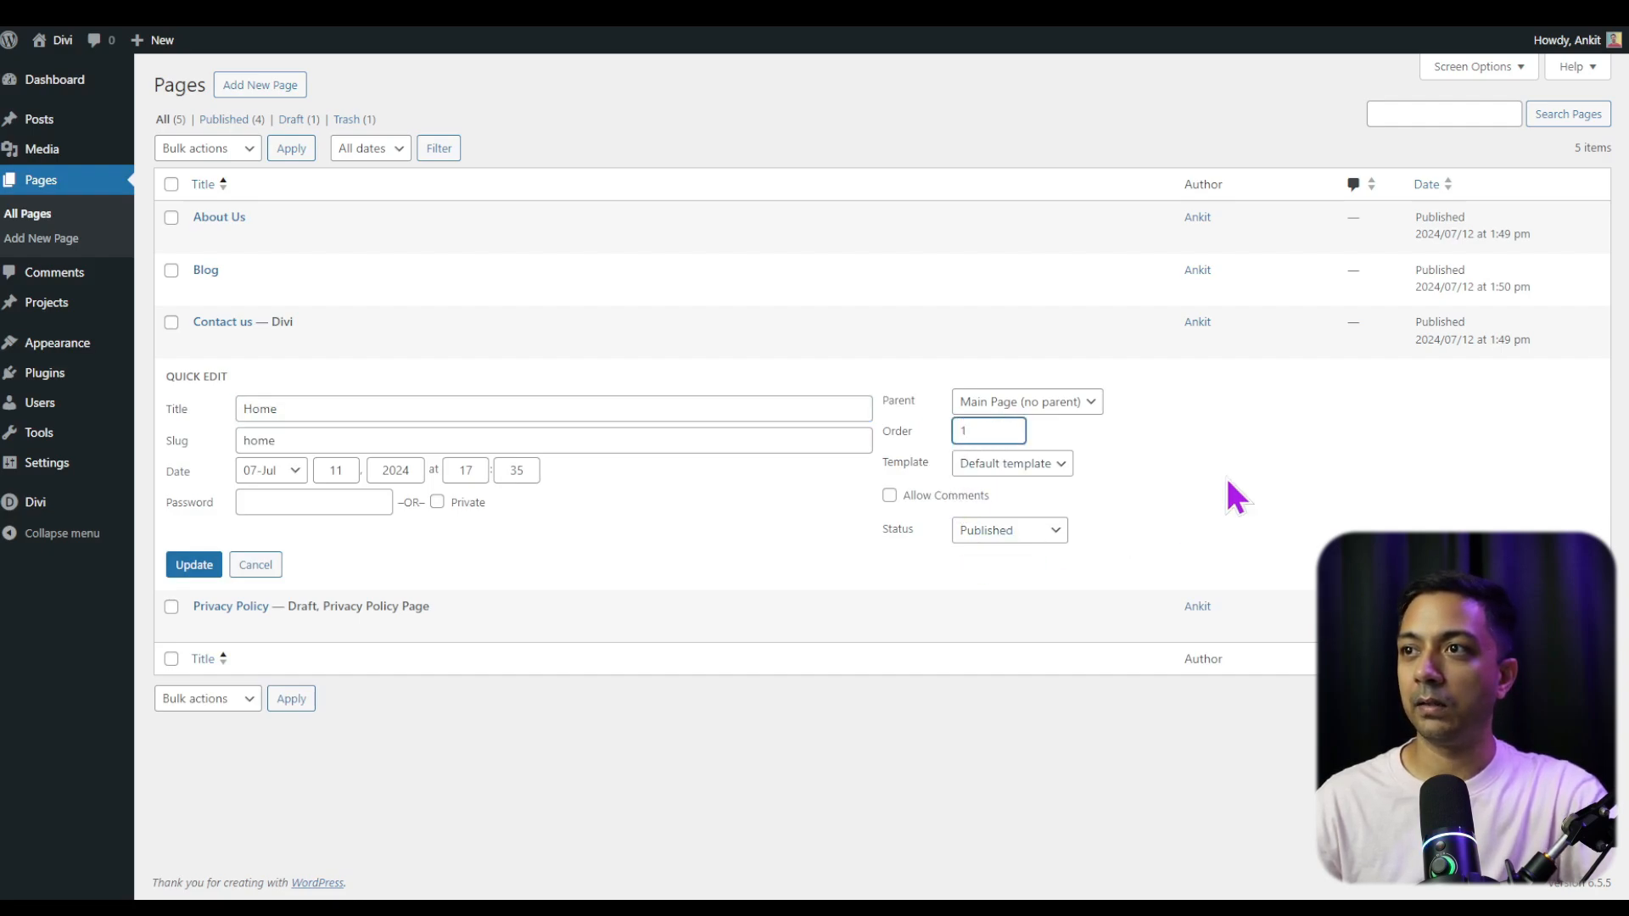
{"action": "left_click", "coordinate": [192, 565]}
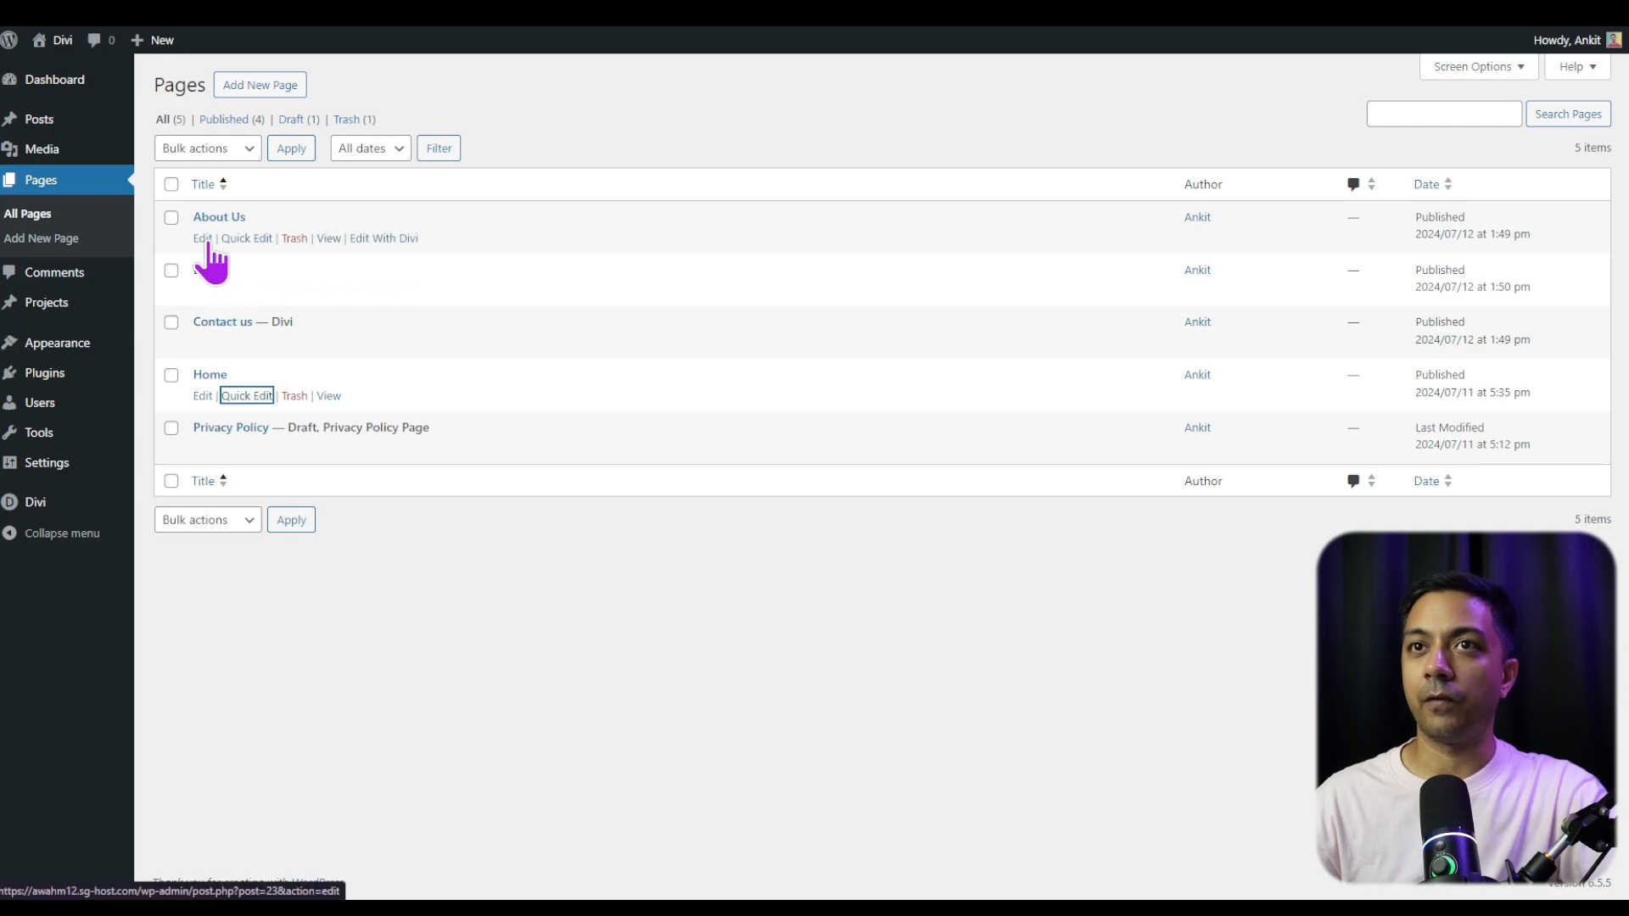
{"action": "left_click", "coordinate": [248, 238]}
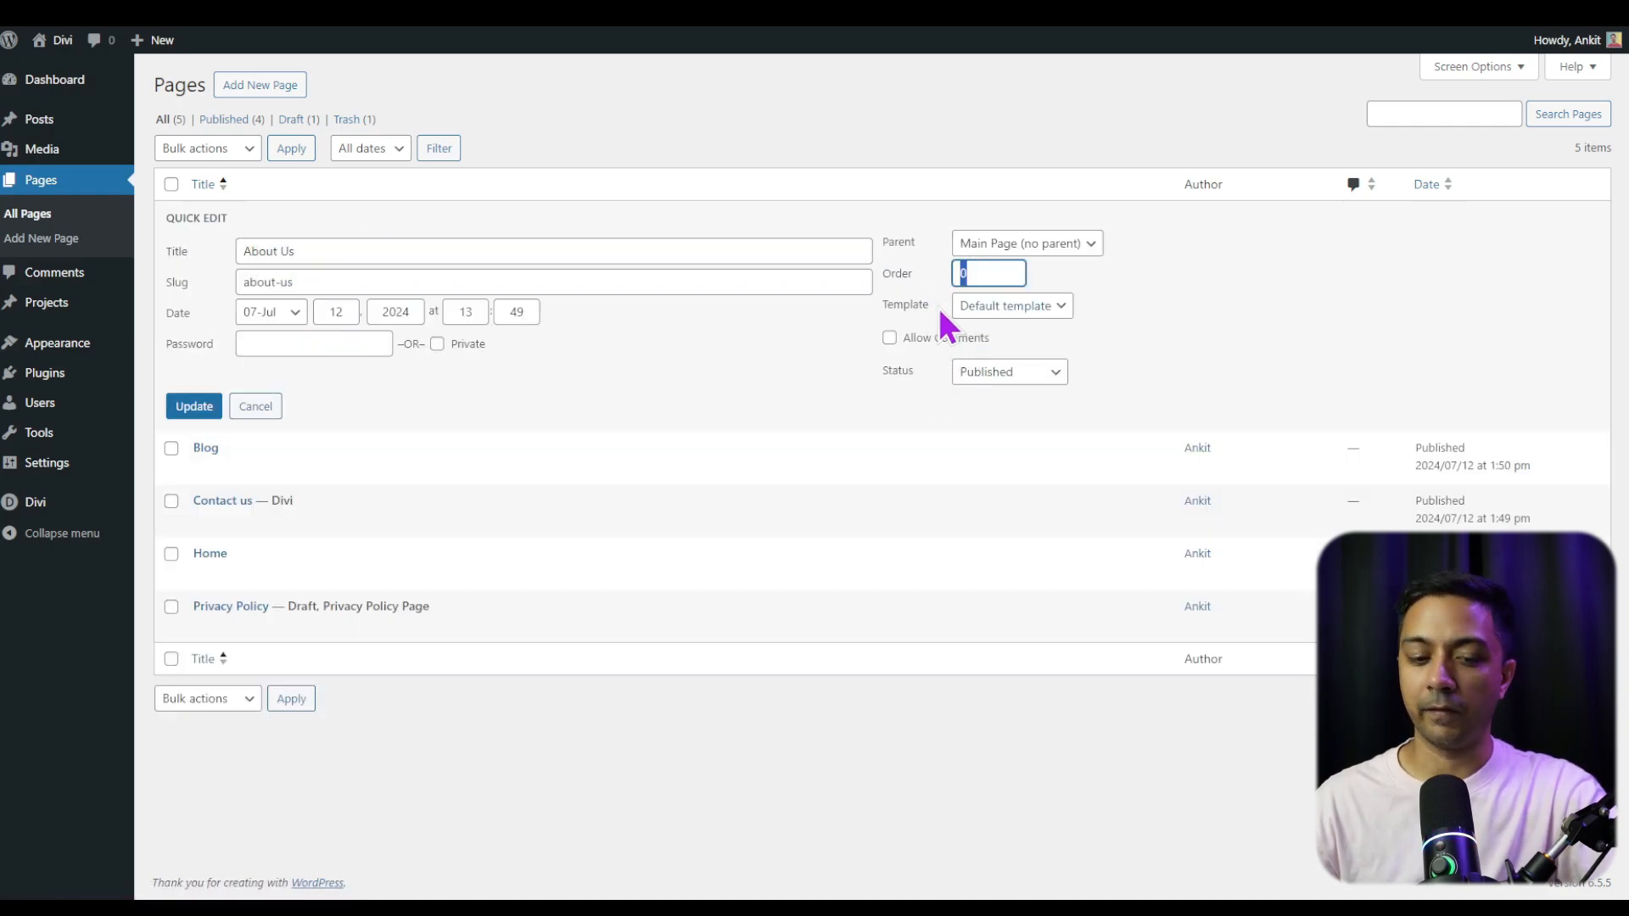
{"action": "left_click", "coordinate": [178, 412]}
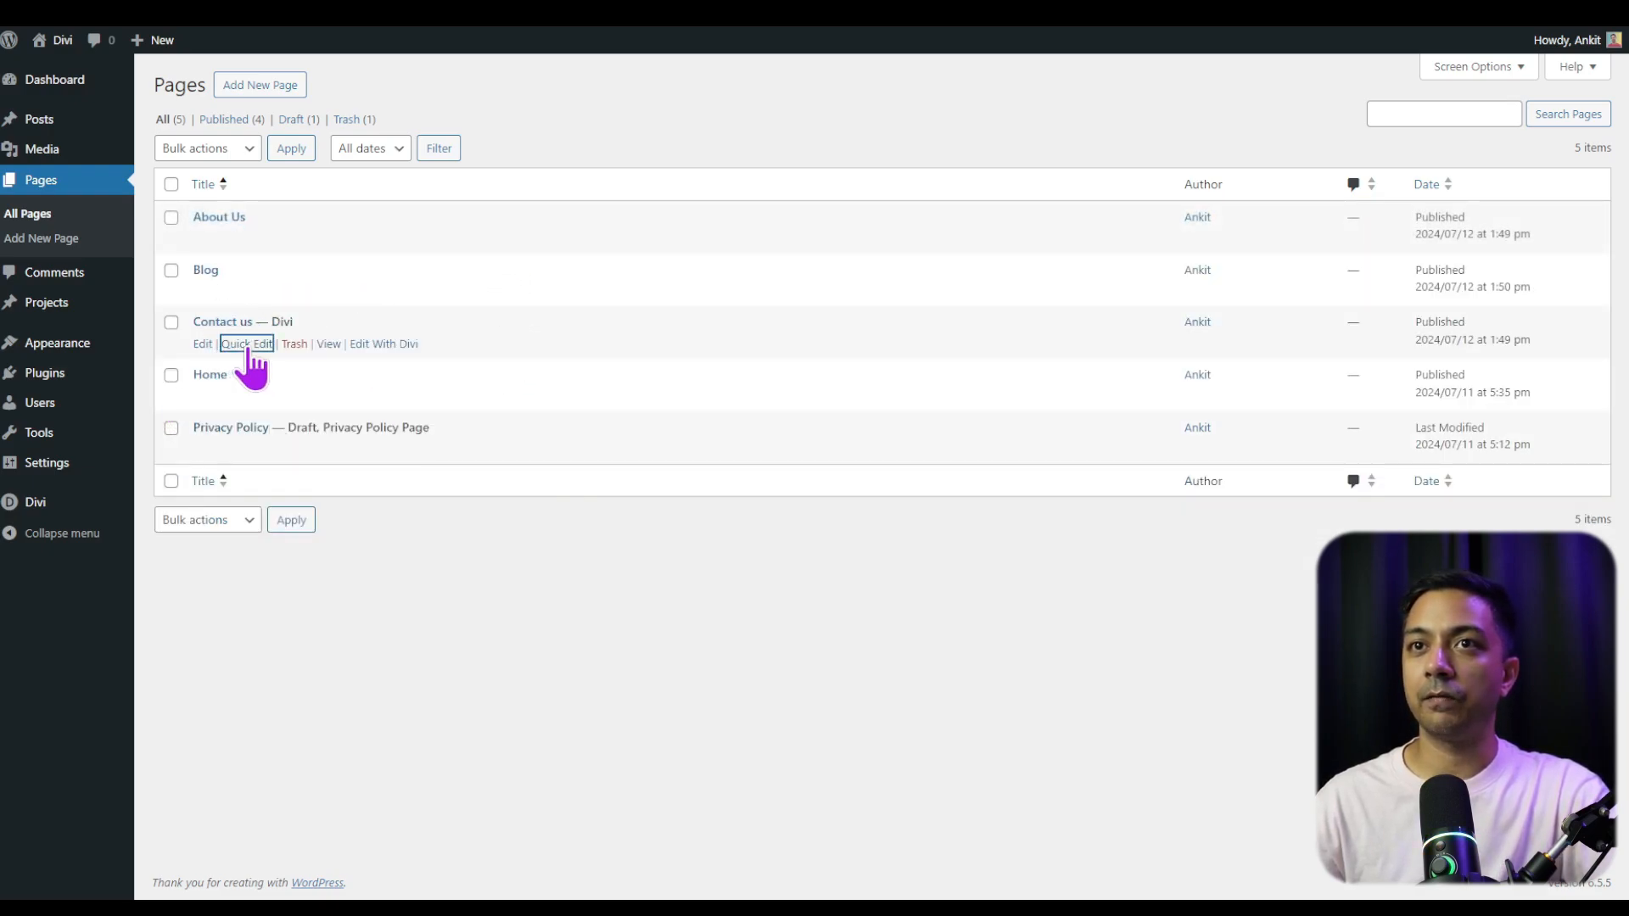
Set the Contact us page's order to 1 through Quick Edit and save the change
{"action": "left_click", "coordinate": [248, 345]}
{"action": "double_click", "coordinate": [972, 377]}
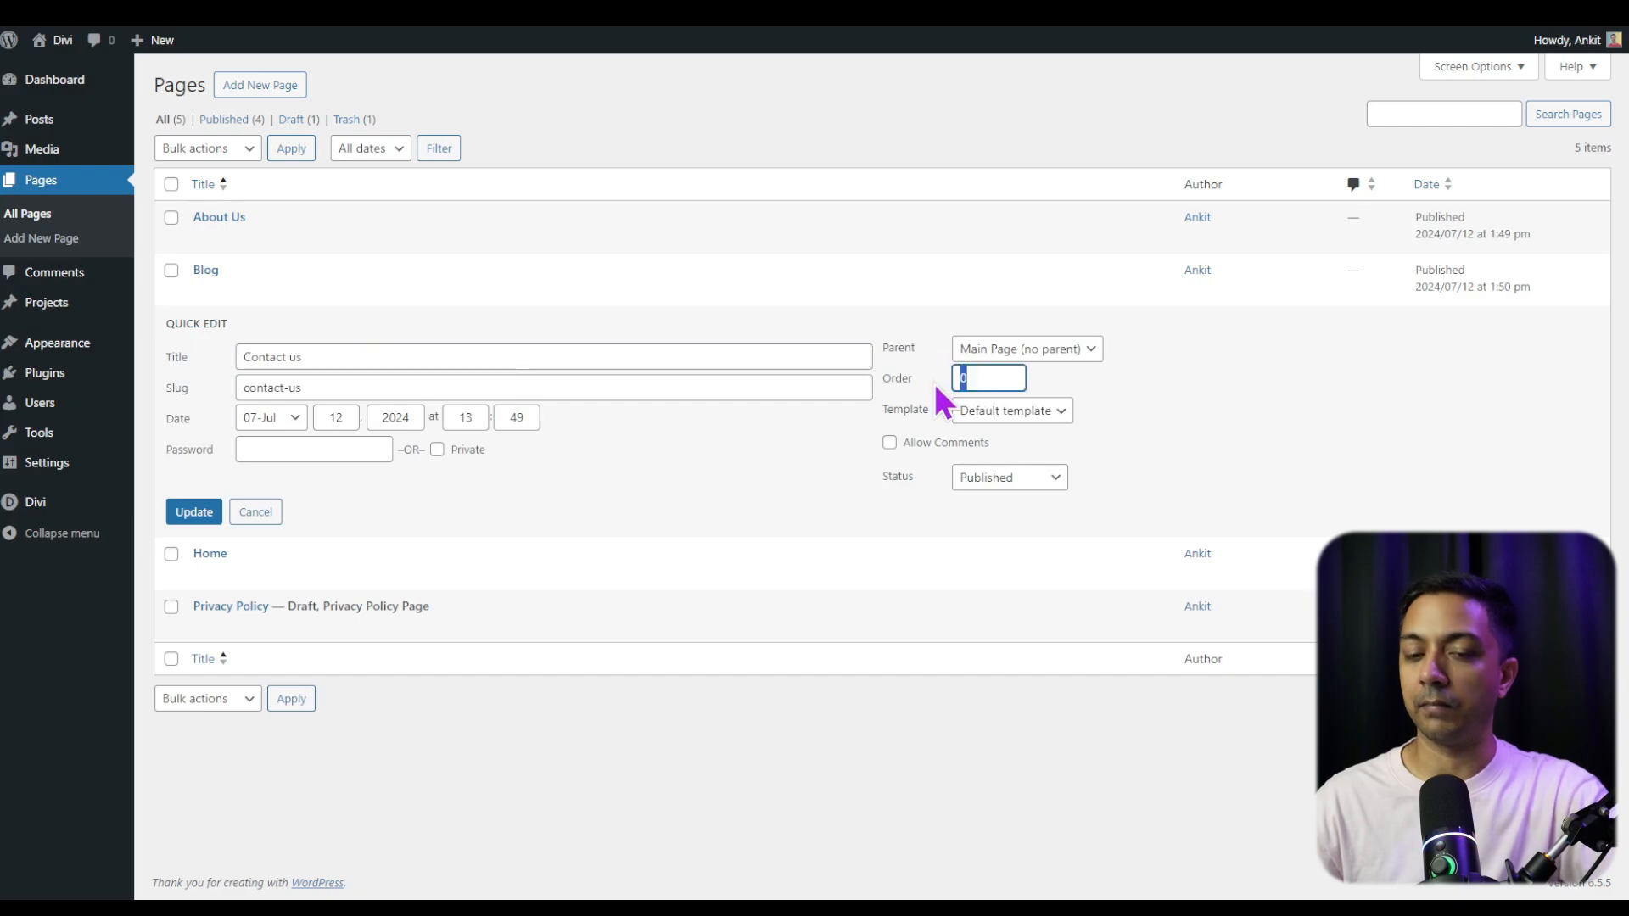
{"action": "type", "text": "1"}
{"action": "left_click", "coordinate": [194, 512]}
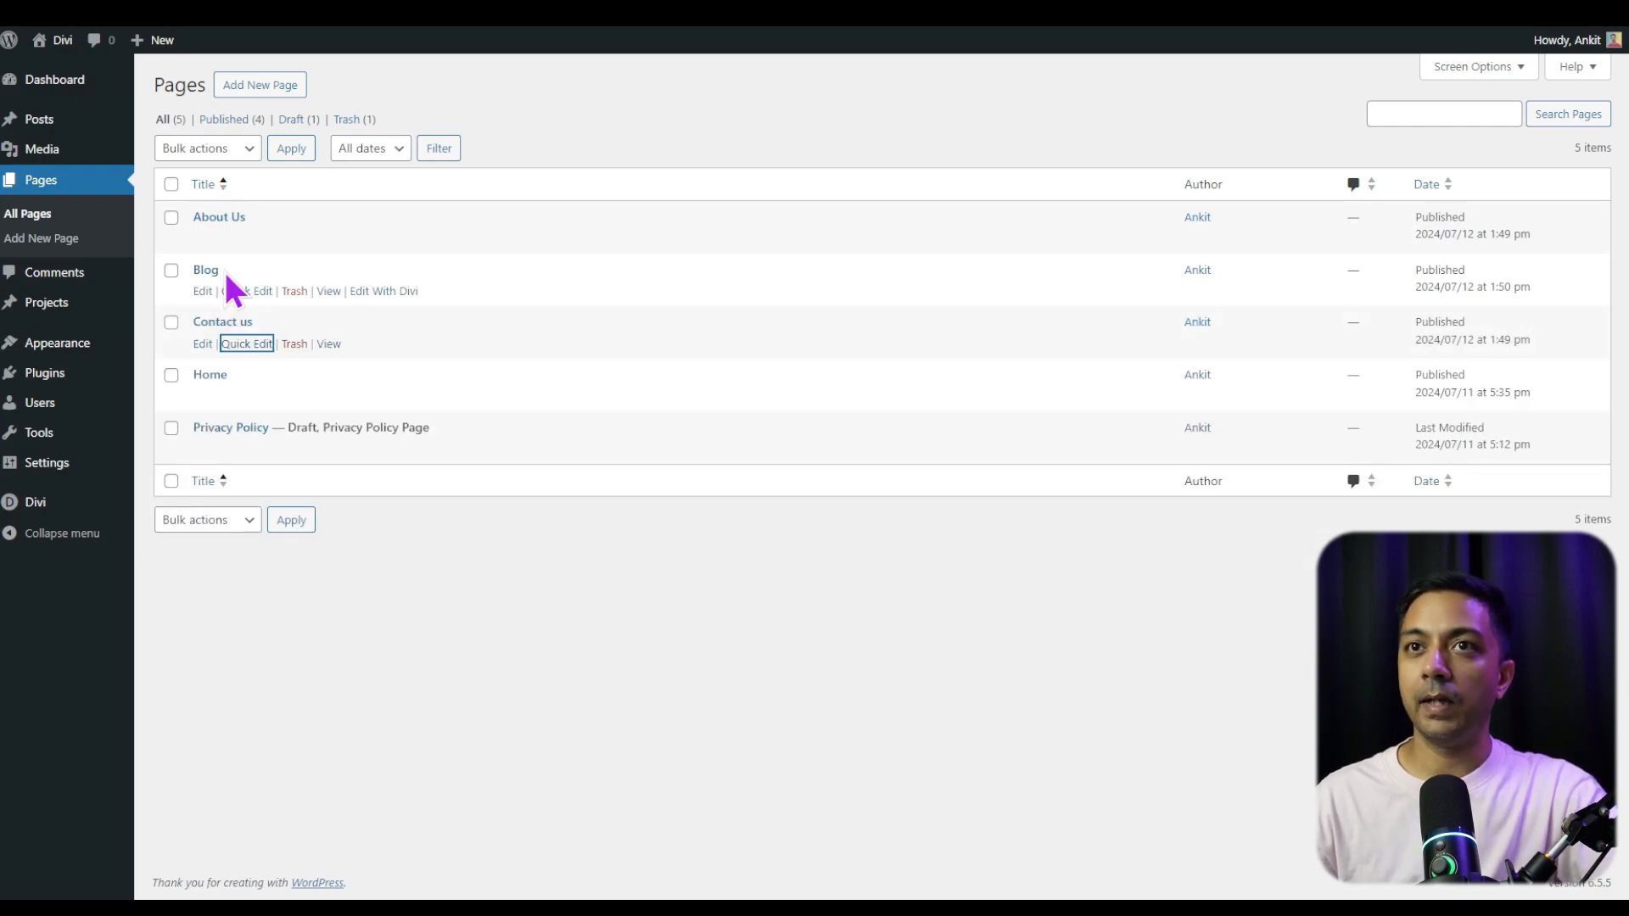
Update the Blog page's order value through Quick Edit
{"action": "left_click", "coordinate": [246, 292]}
{"action": "double_click", "coordinate": [981, 324]}
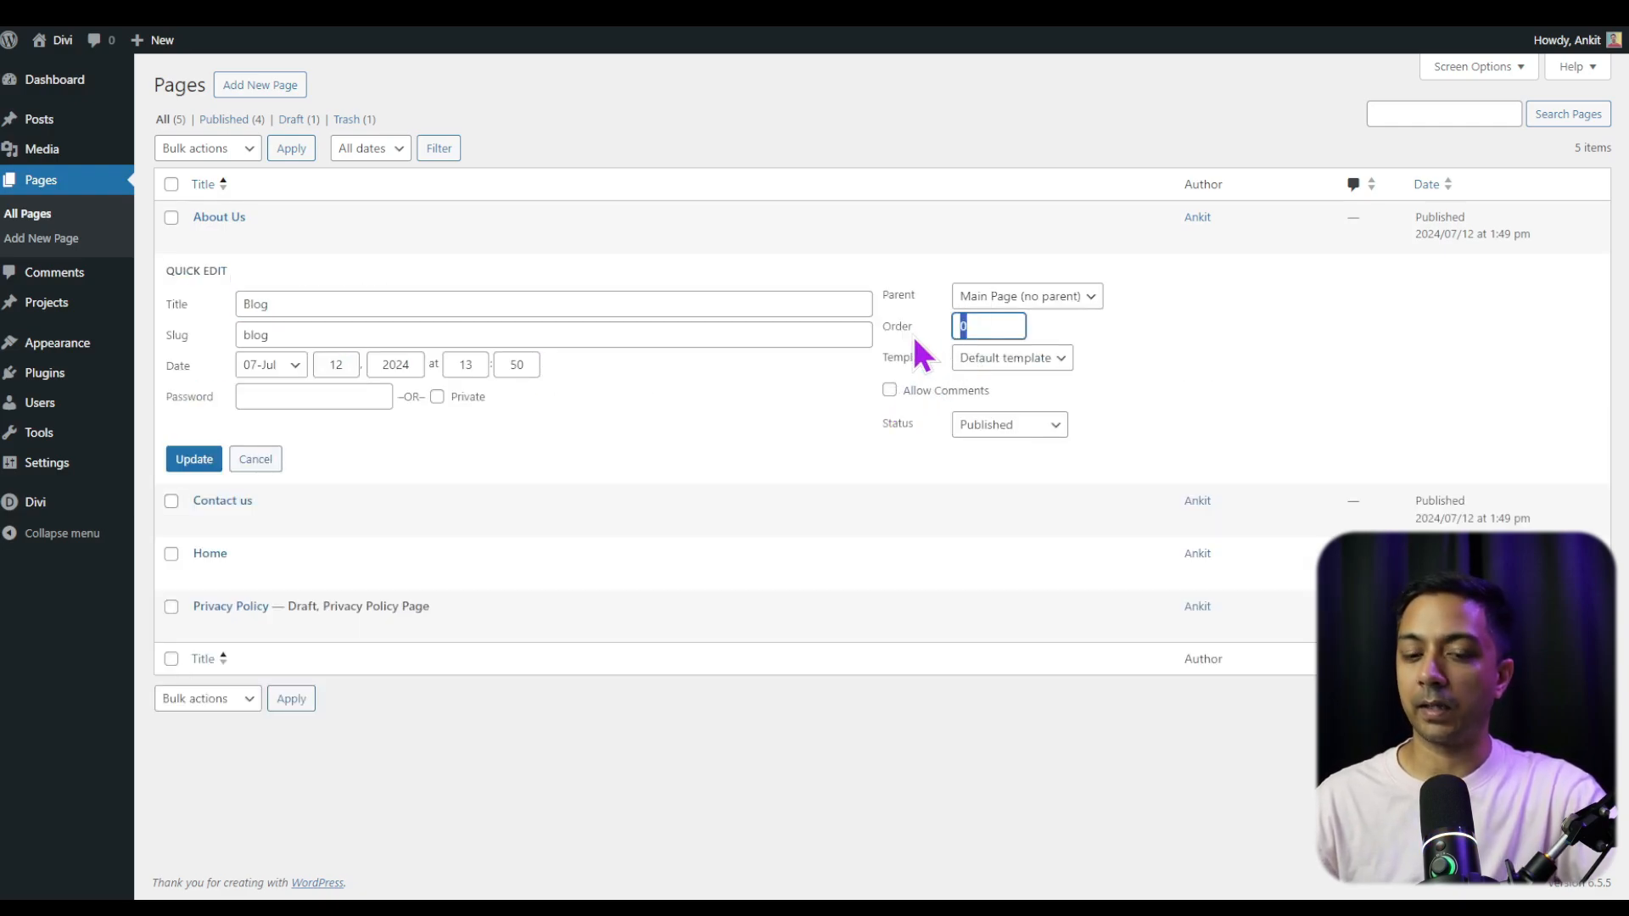
{"action": "left_click", "coordinate": [173, 465]}
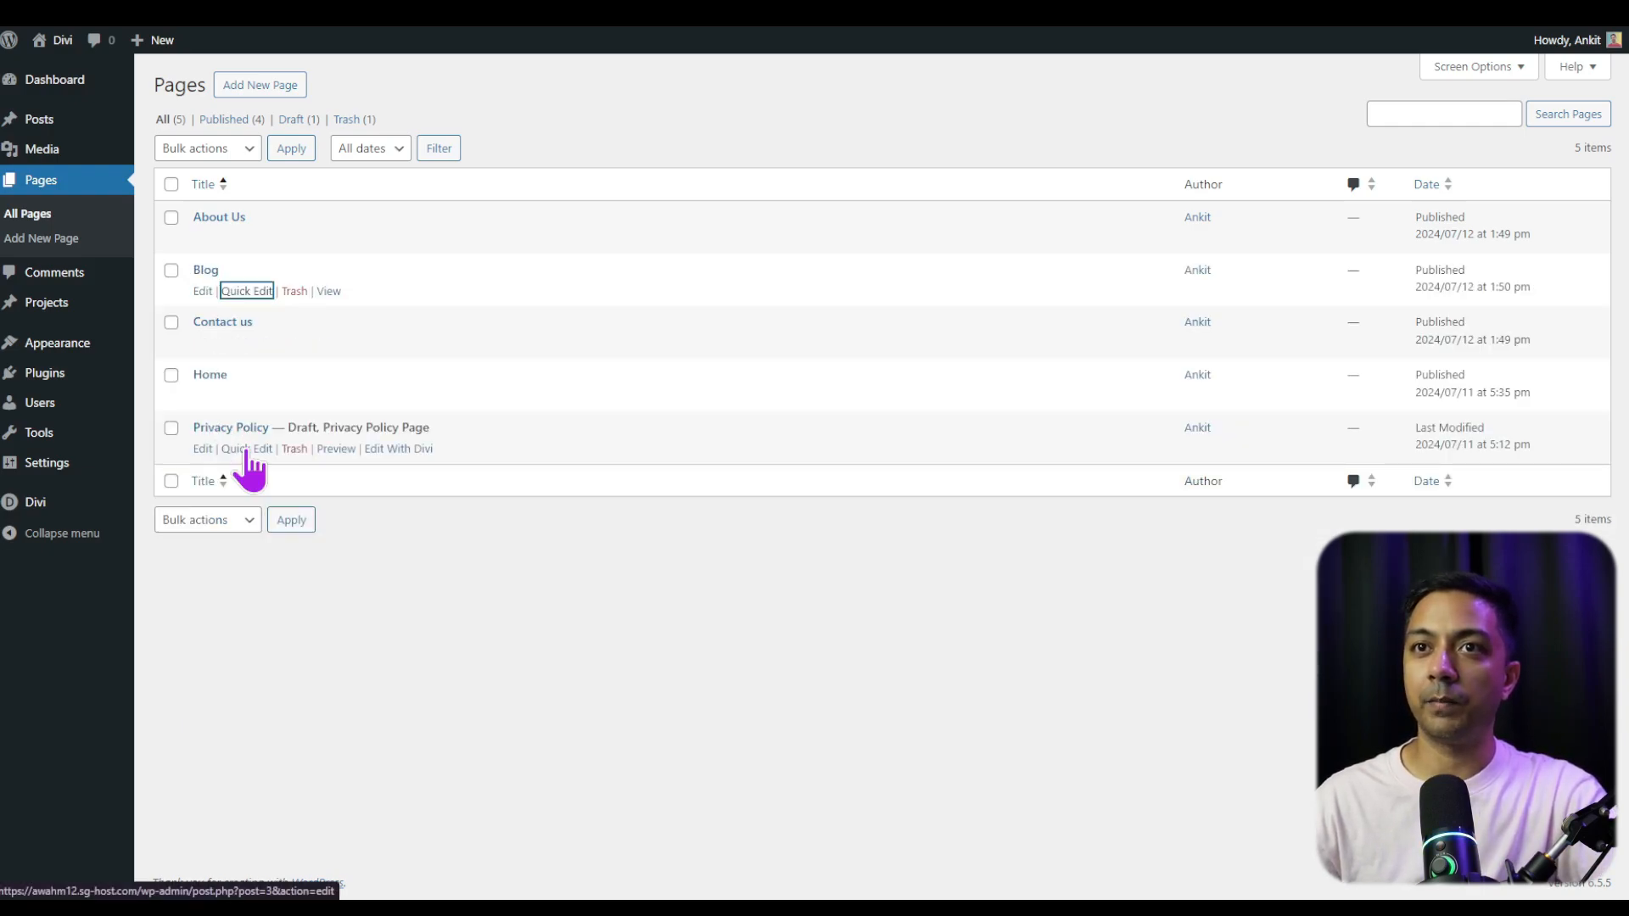
Set the Privacy Policy page's order to 10 through Quick Edit, save it, and reload the pages list
{"action": "left_click", "coordinate": [247, 452]}
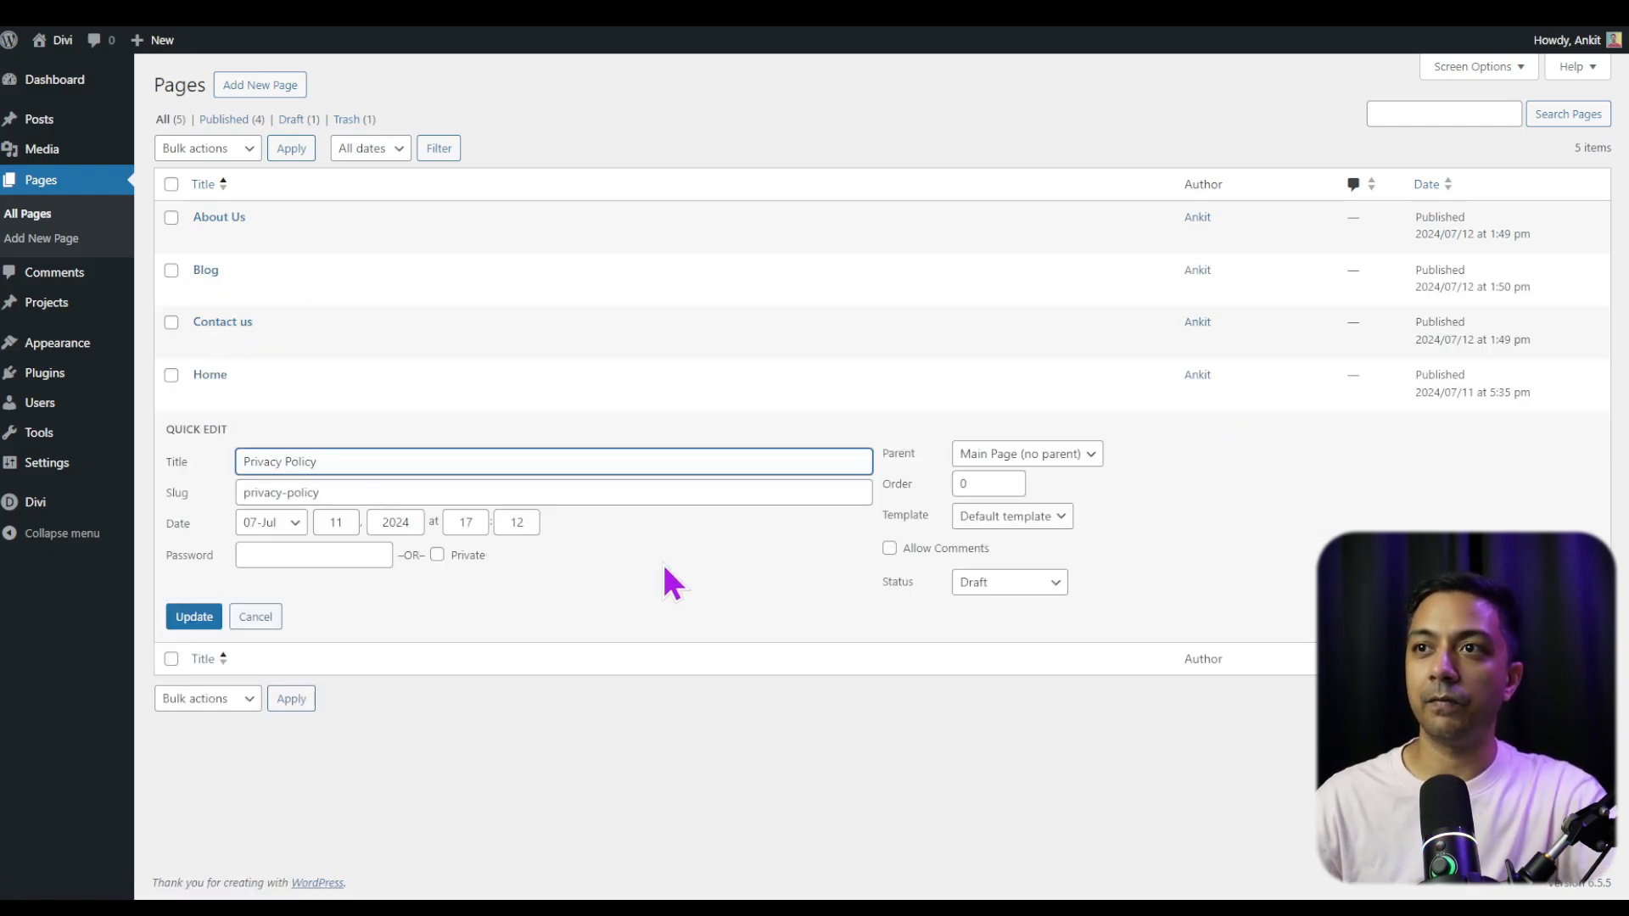
{"action": "double_click", "coordinate": [984, 484]}
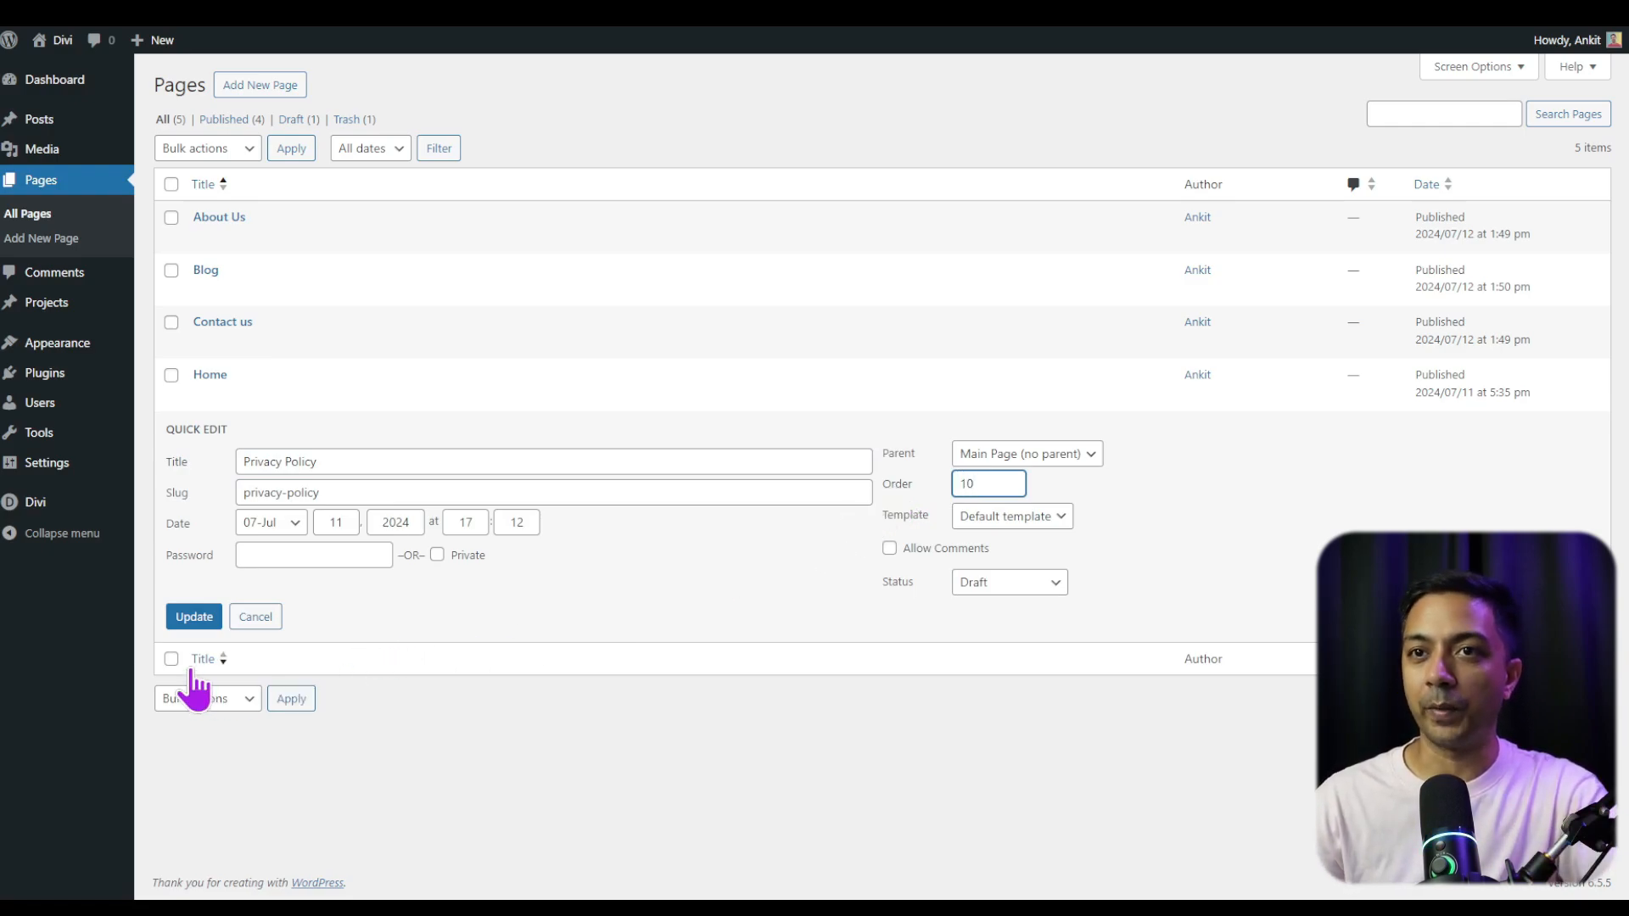
{"action": "left_click", "coordinate": [193, 617]}
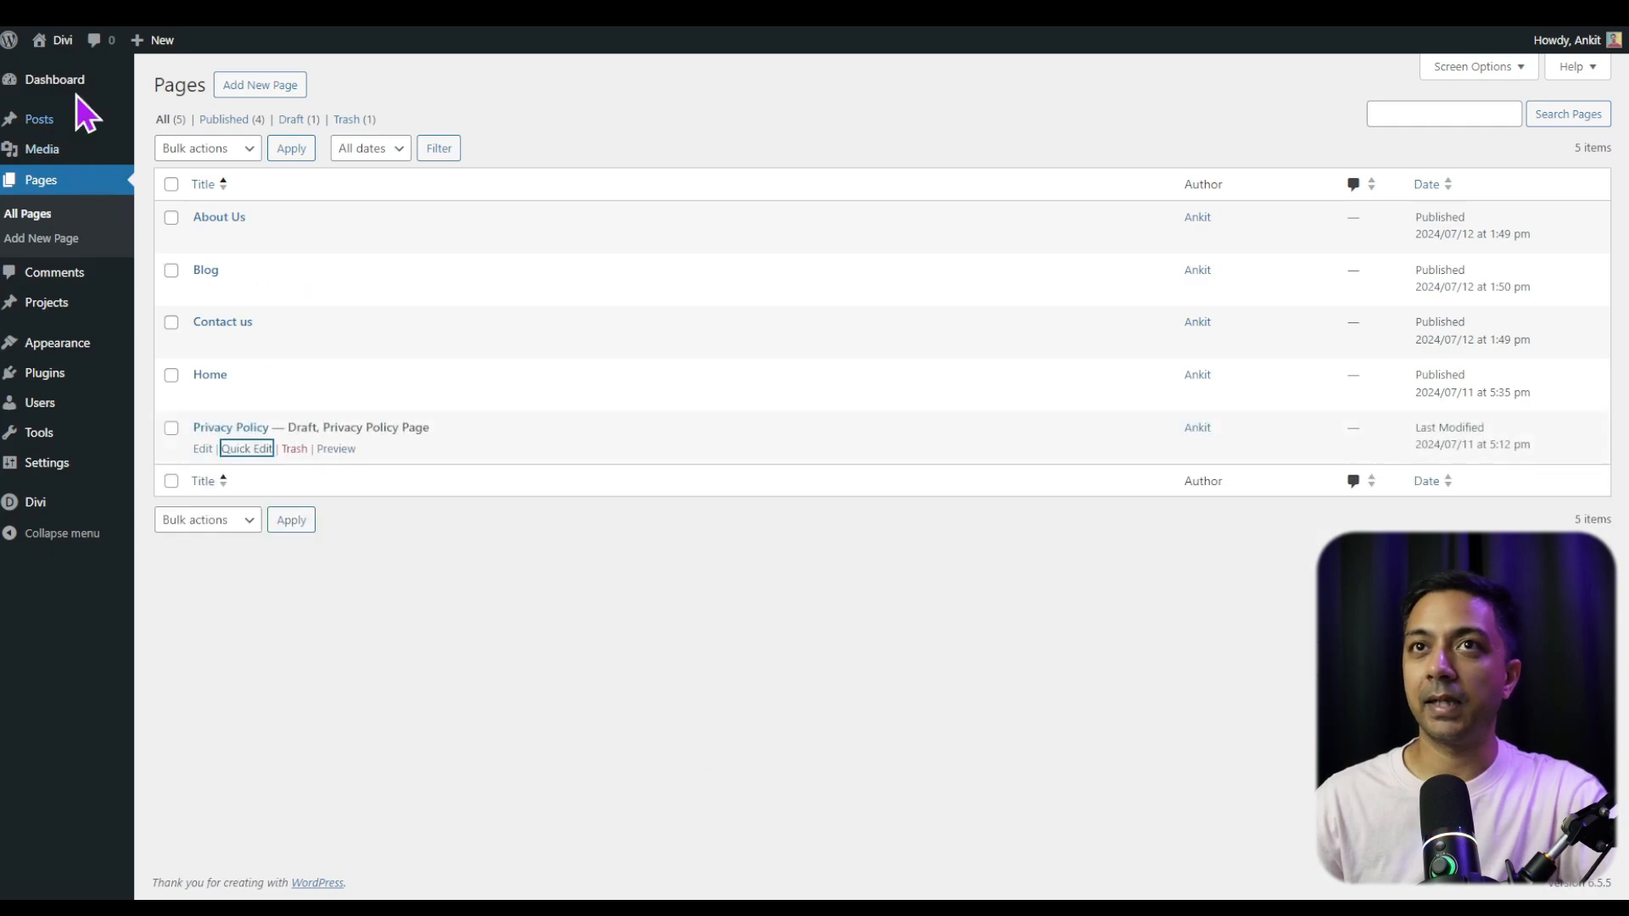
{"action": "key", "text": "F5"}
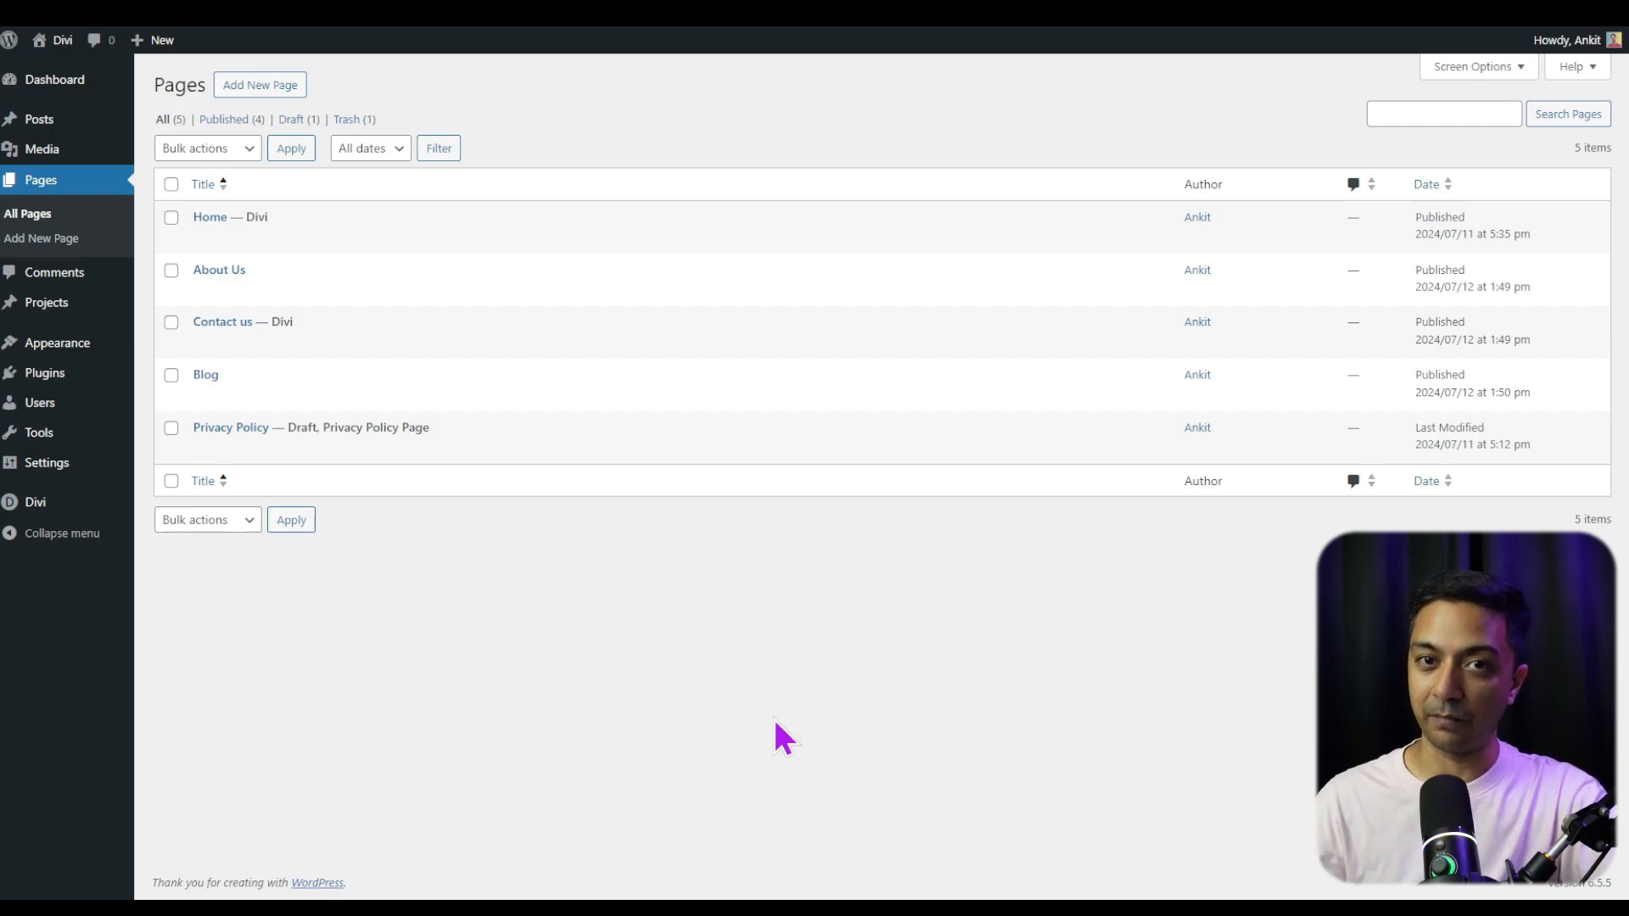
Create a navigation menu named Top Menu and assign it to the Primary Menu display location
{"action": "mouse_move", "coordinate": [58, 346]}
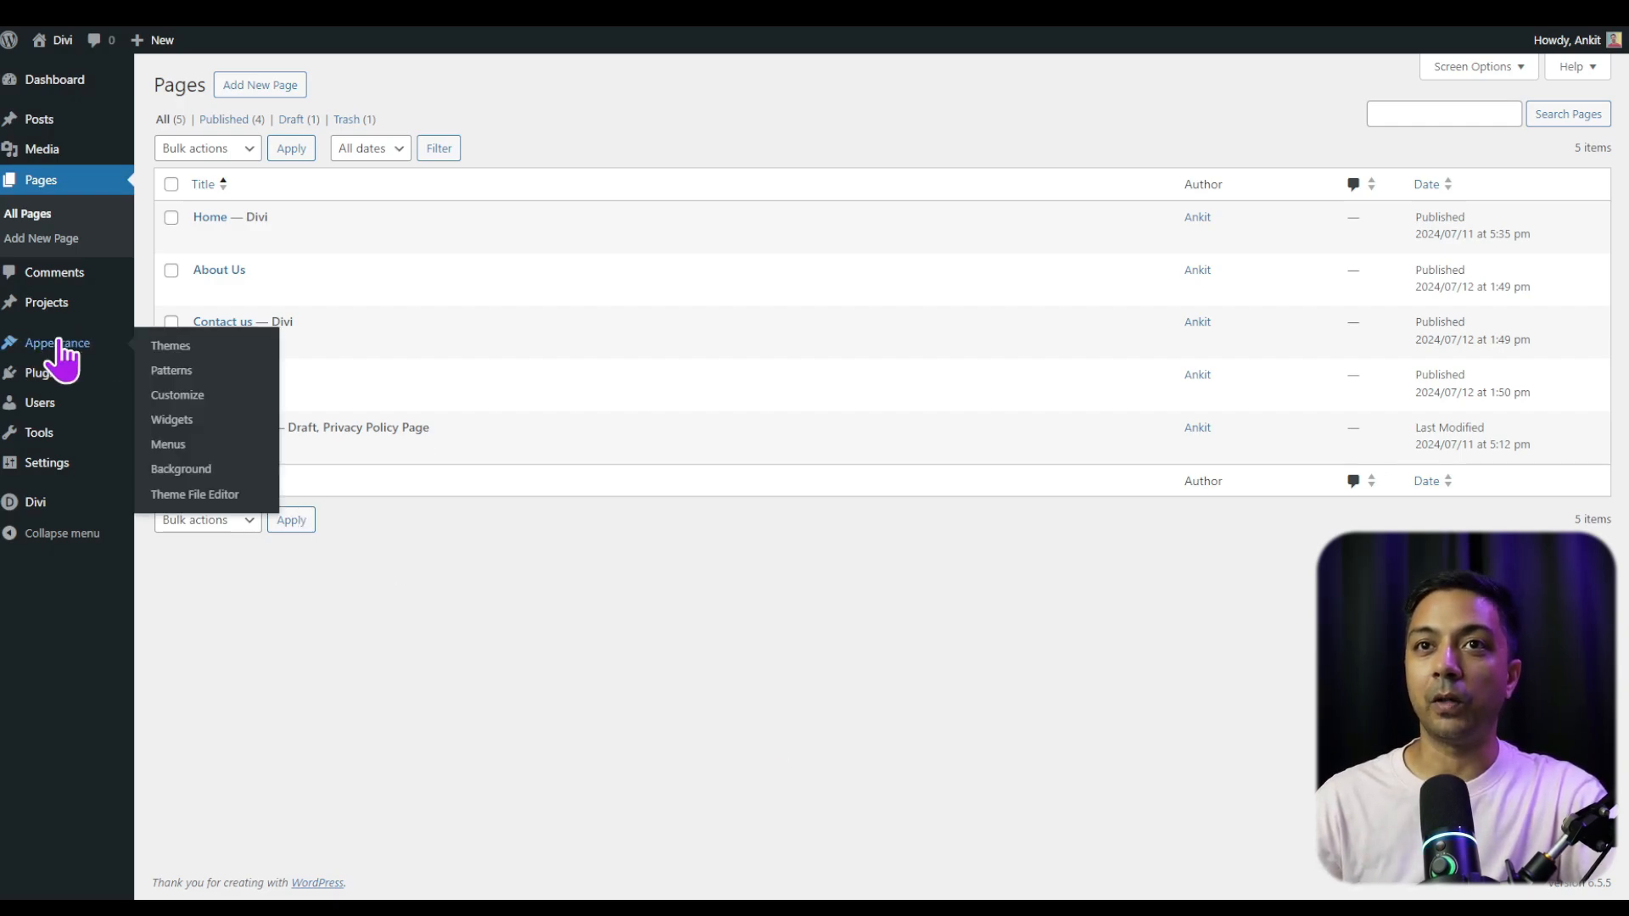
{"action": "left_click", "coordinate": [169, 445]}
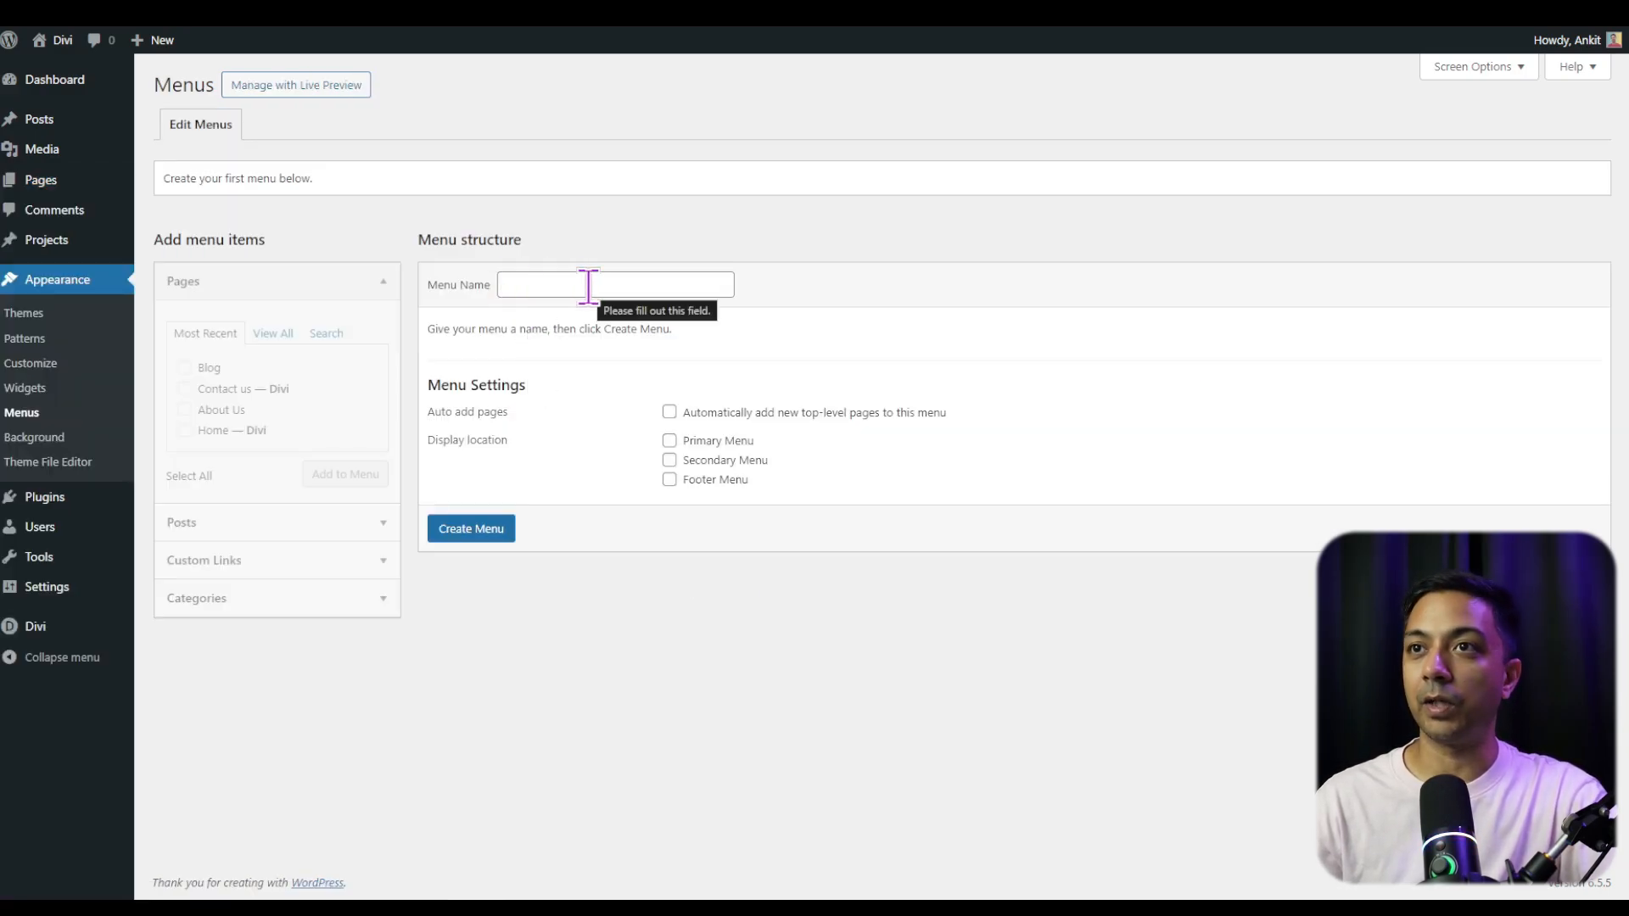
{"action": "left_click", "coordinate": [588, 287]}
{"action": "type", "text": "Top Menu"}
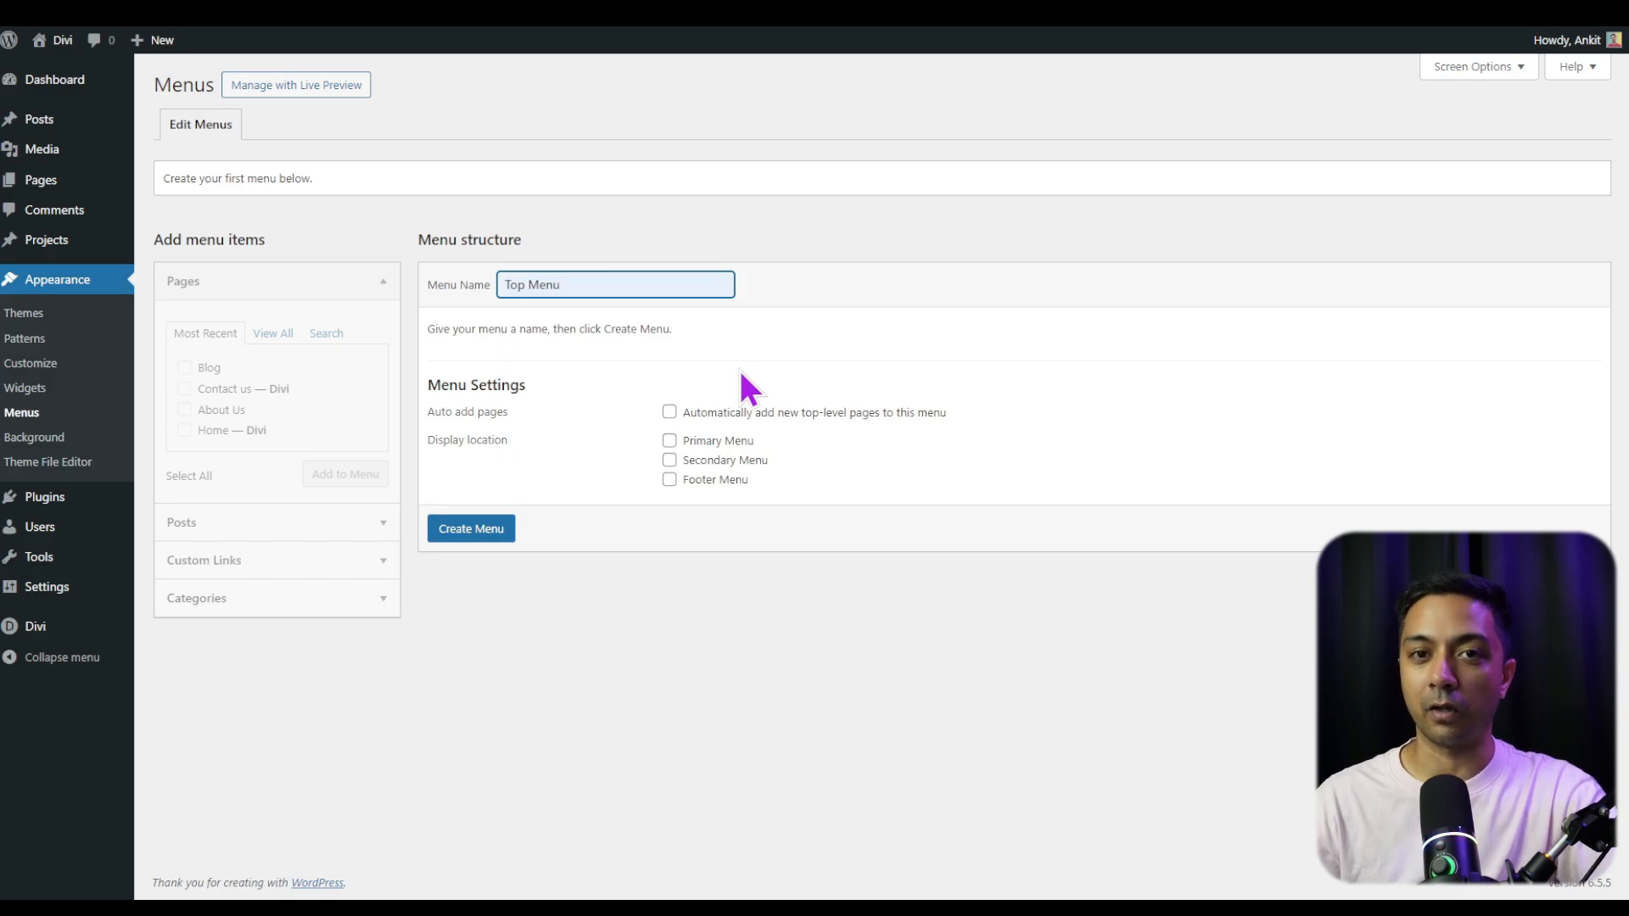
{"action": "left_click", "coordinate": [670, 440]}
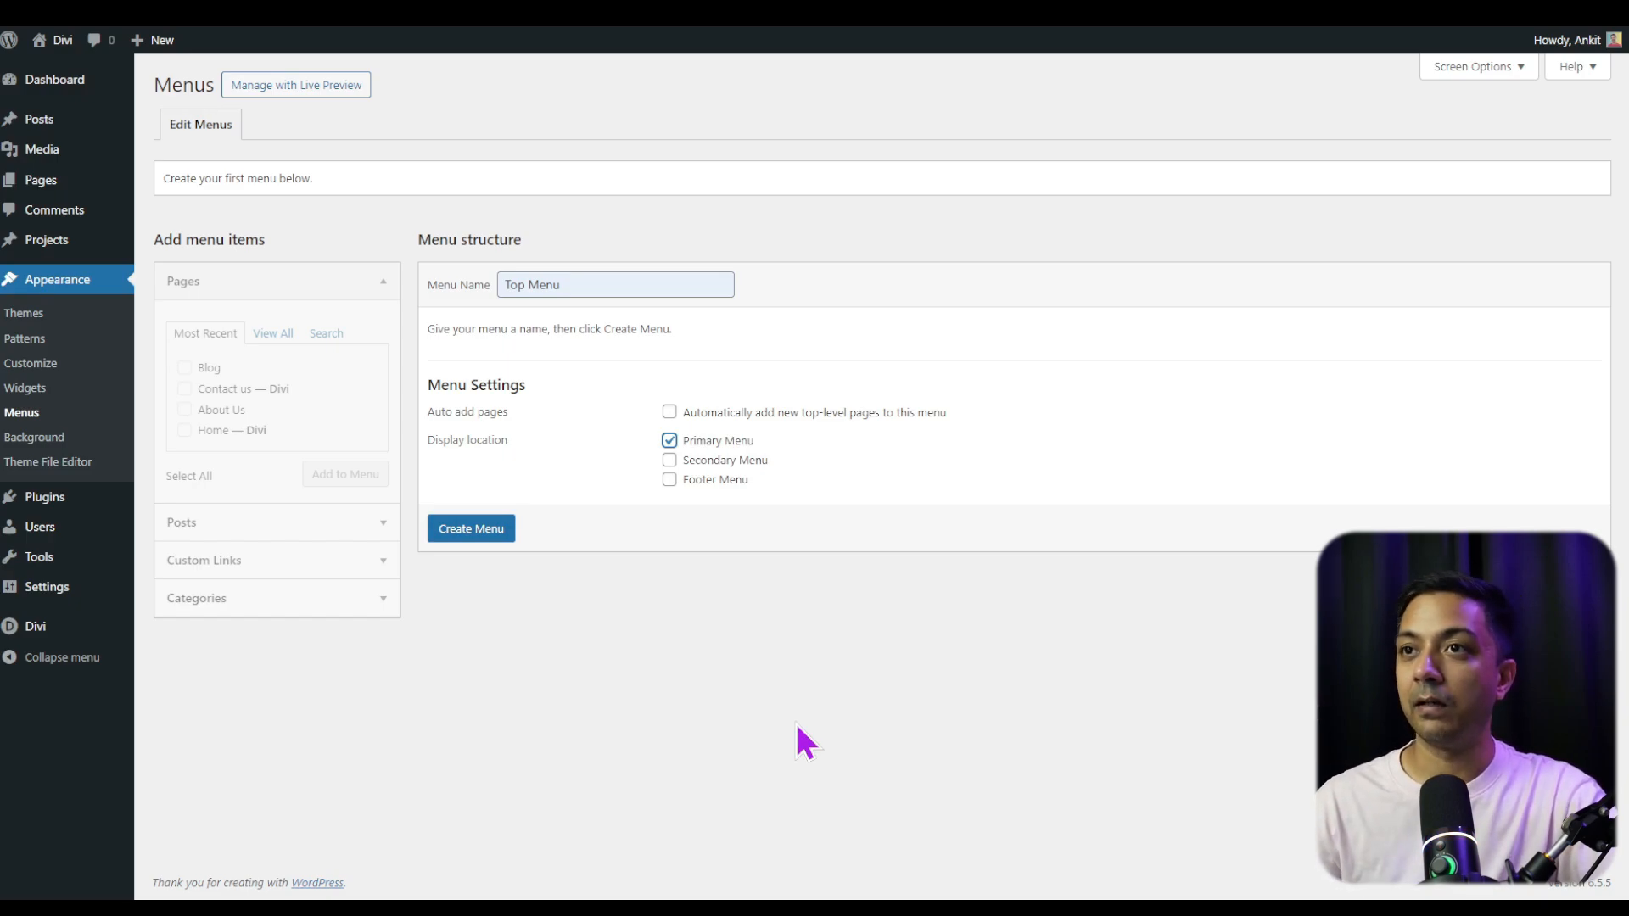
{"action": "left_click", "coordinate": [489, 540]}
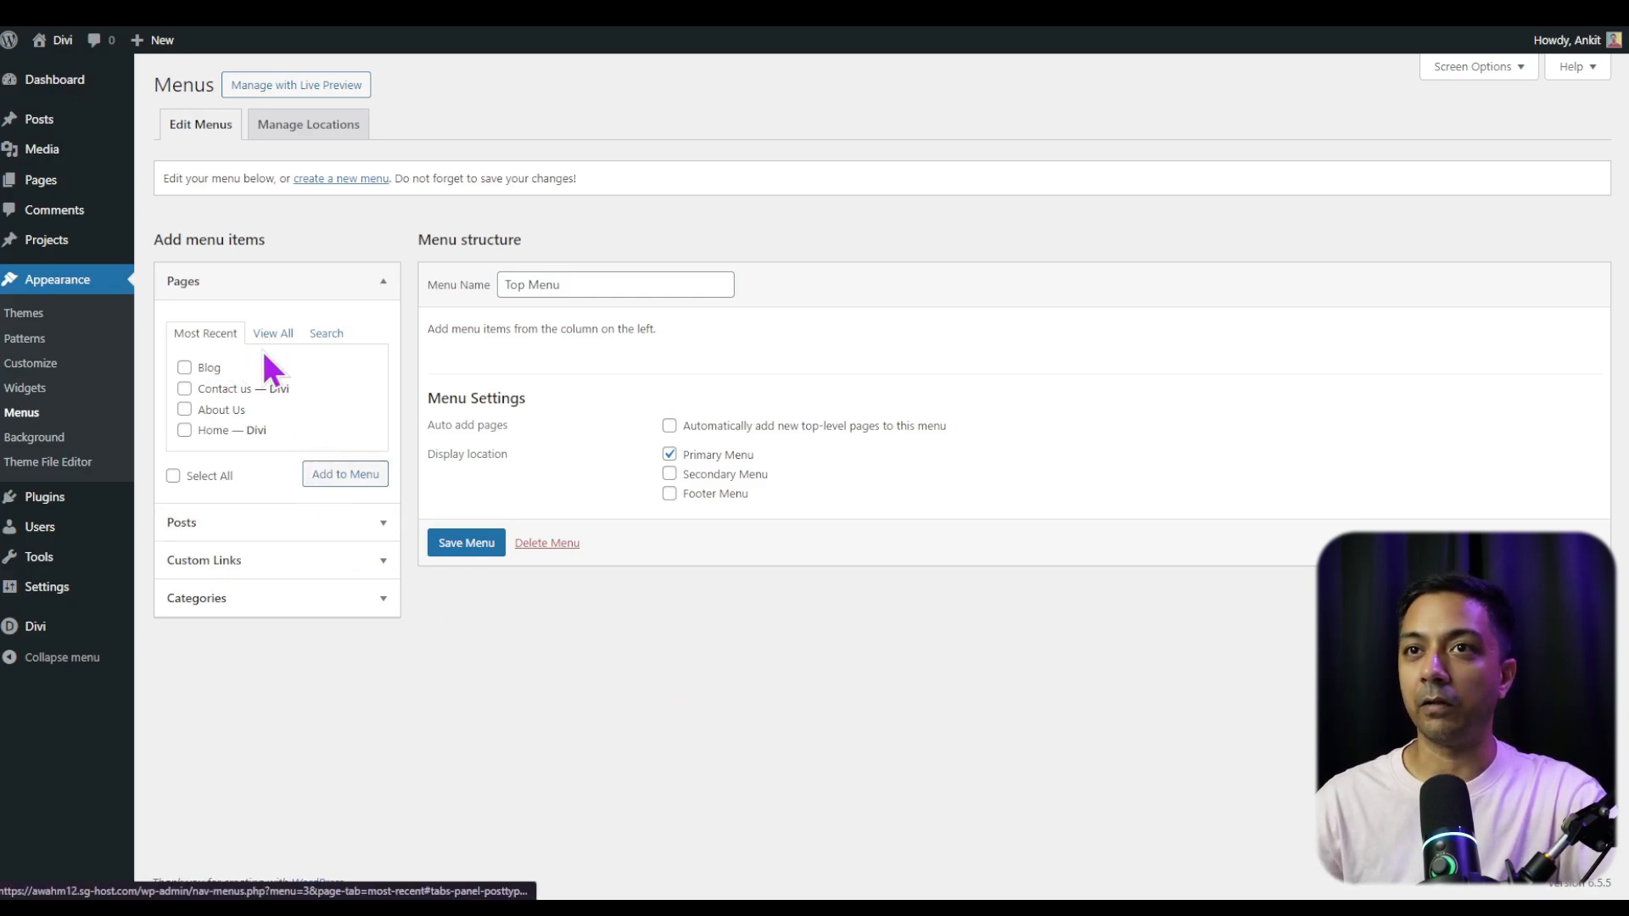
Add all four pages to Top Menu in the order Home, About Us, Contact us, Blog, and save the menu
{"action": "left_click", "coordinate": [174, 476]}
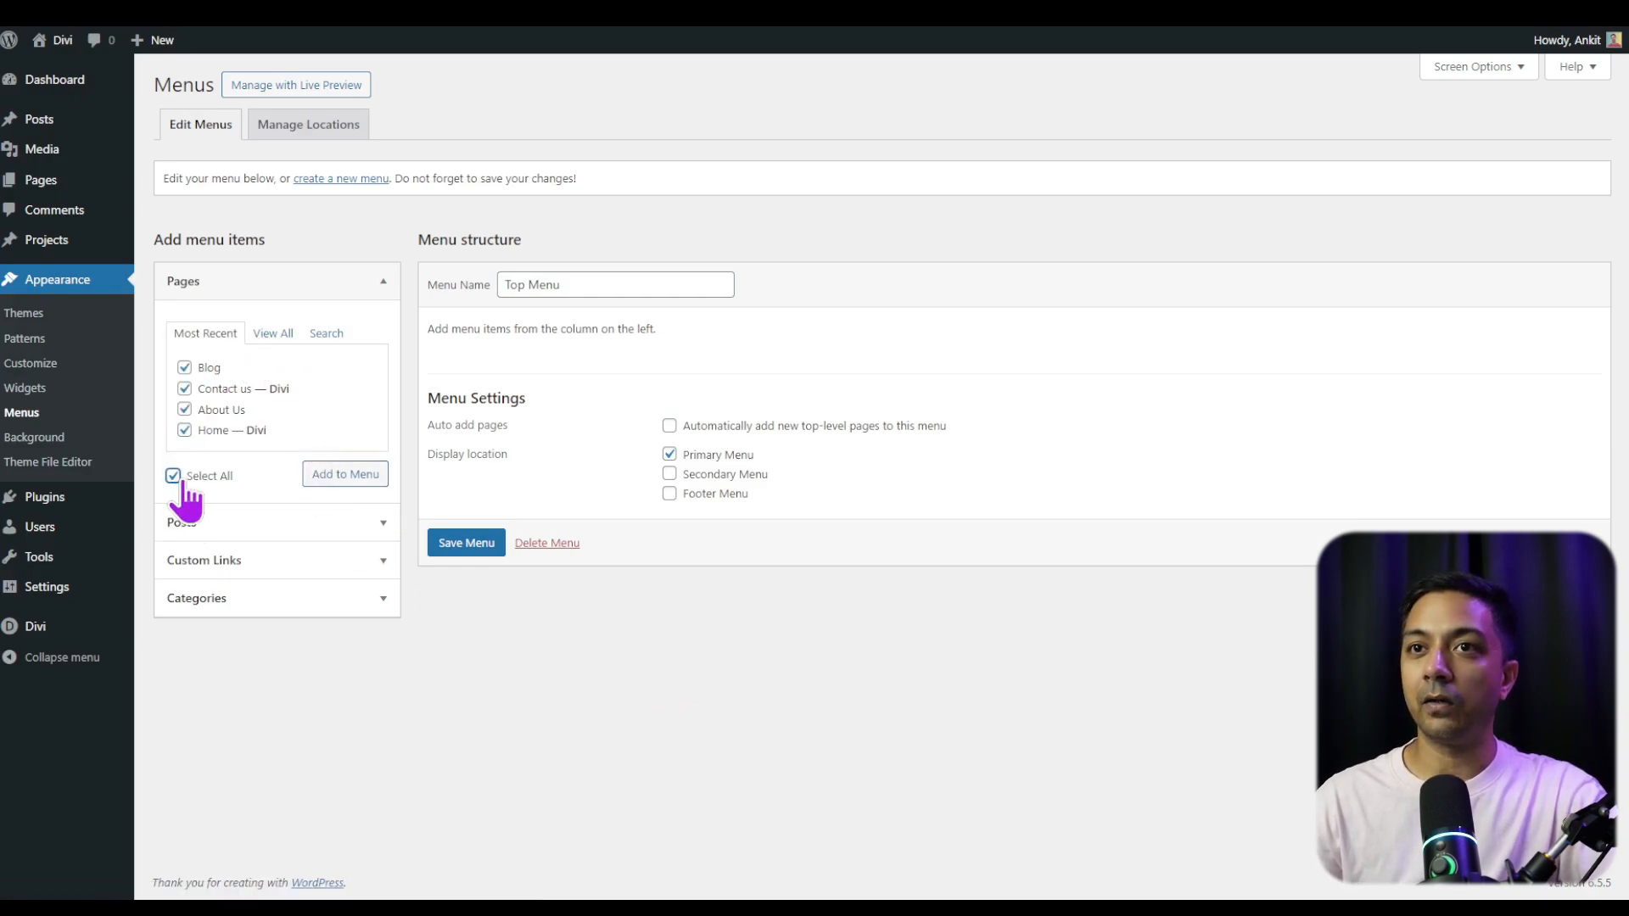
{"action": "left_click", "coordinate": [345, 474]}
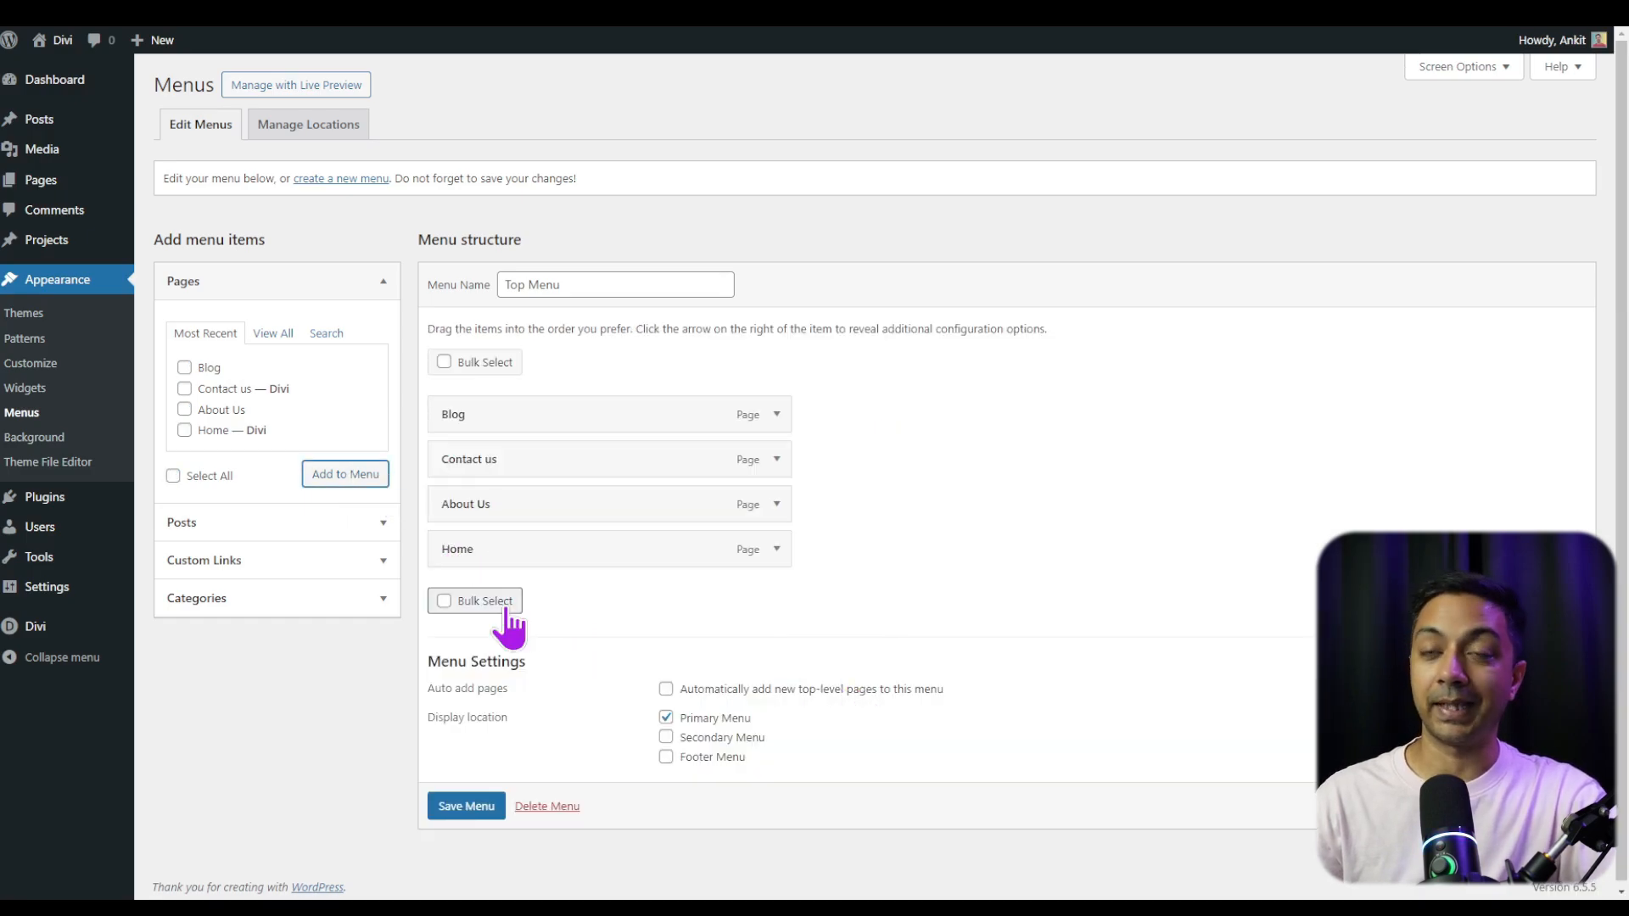
{"action": "left_click_drag", "start_coordinate": [469, 560], "coordinate": [455, 396]}
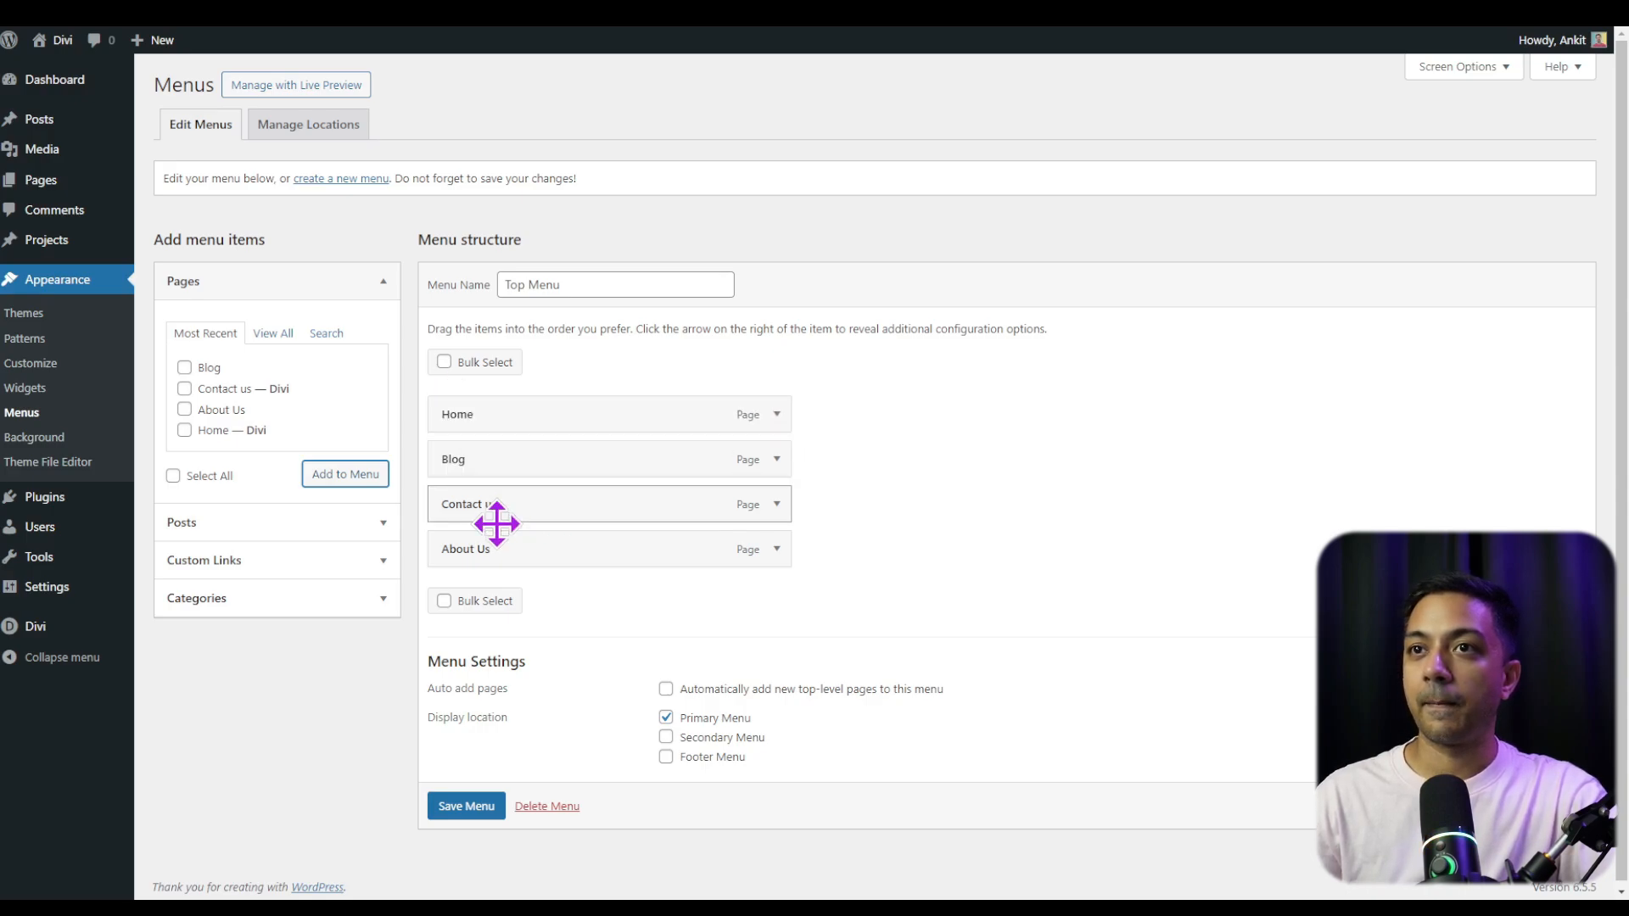
{"action": "left_click_drag", "start_coordinate": [457, 545], "coordinate": [446, 457]}
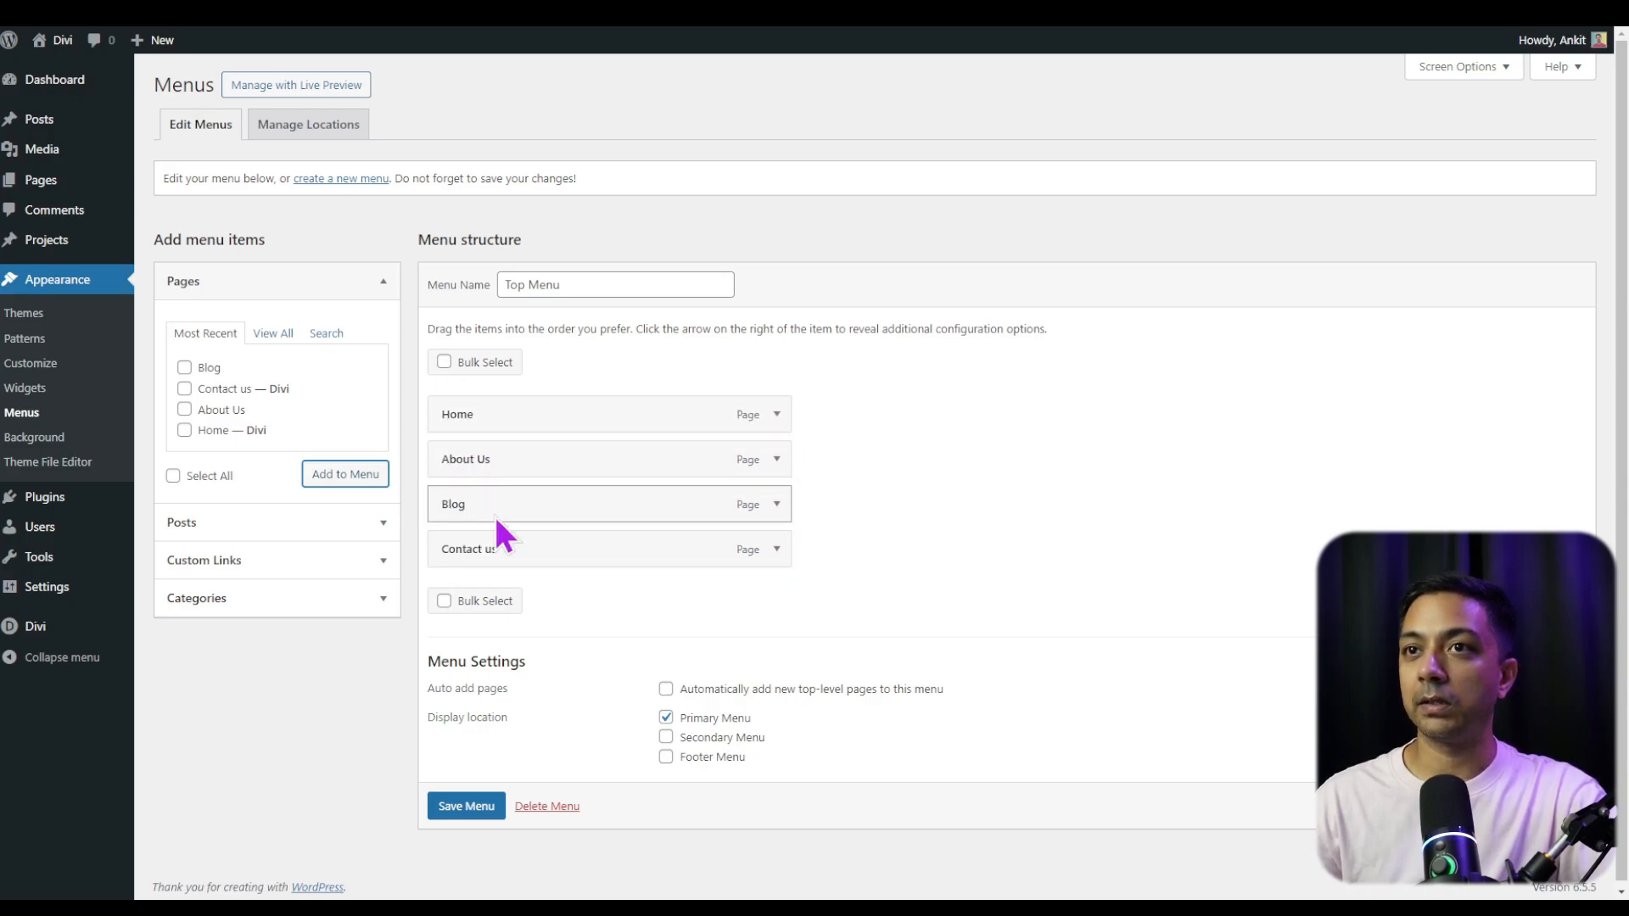
{"action": "left_click_drag", "start_coordinate": [466, 550], "coordinate": [452, 504]}
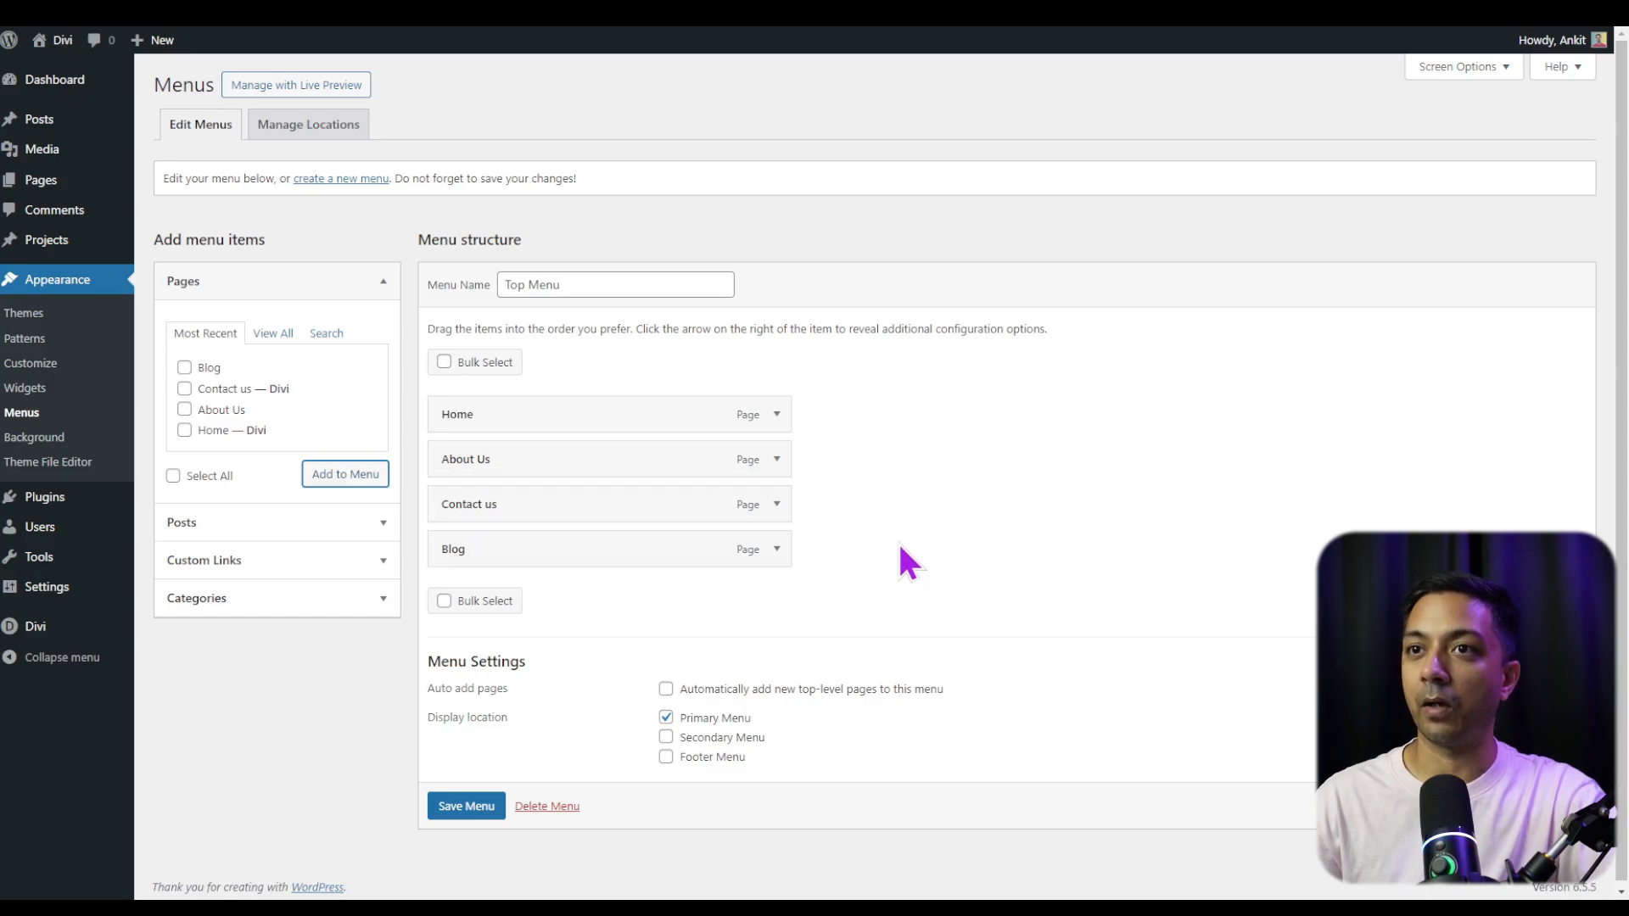
{"action": "left_click", "coordinate": [460, 810]}
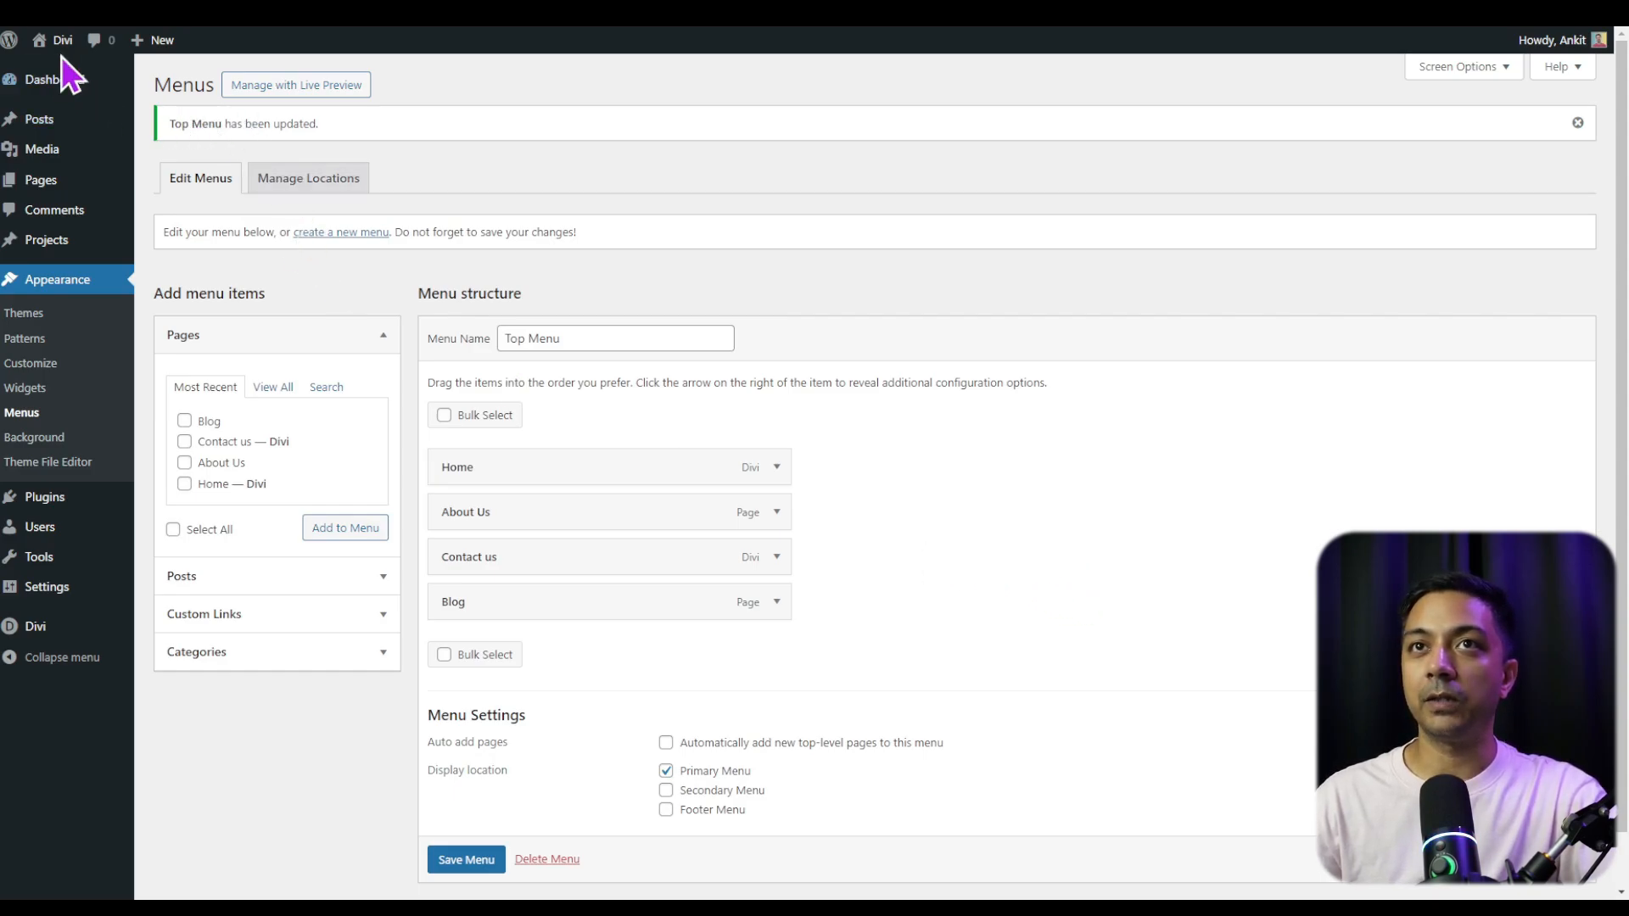
Open the live site in a new tab to check the navigation menu
{"action": "mouse_move", "coordinate": [61, 42]}
{"action": "right_click", "coordinate": [59, 73]}
{"action": "left_click", "coordinate": [144, 92]}
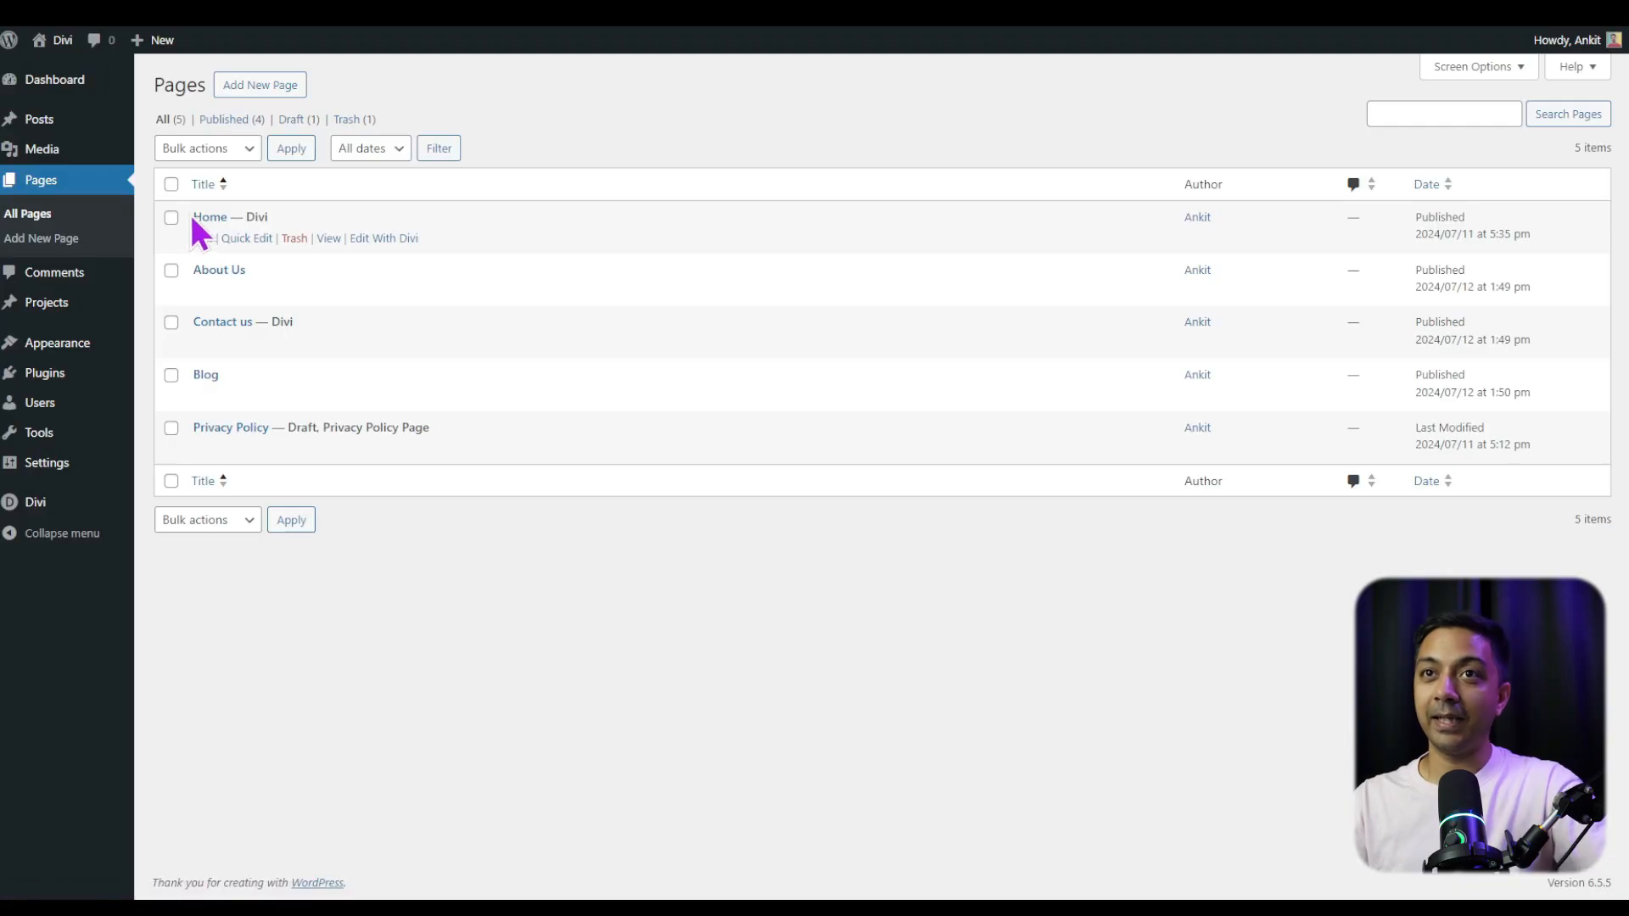
In the Reading settings, make the homepage display a static page, choose Home as the homepage, and save the changes
{"action": "left_click_drag", "start_coordinate": [192, 217], "coordinate": [229, 216]}
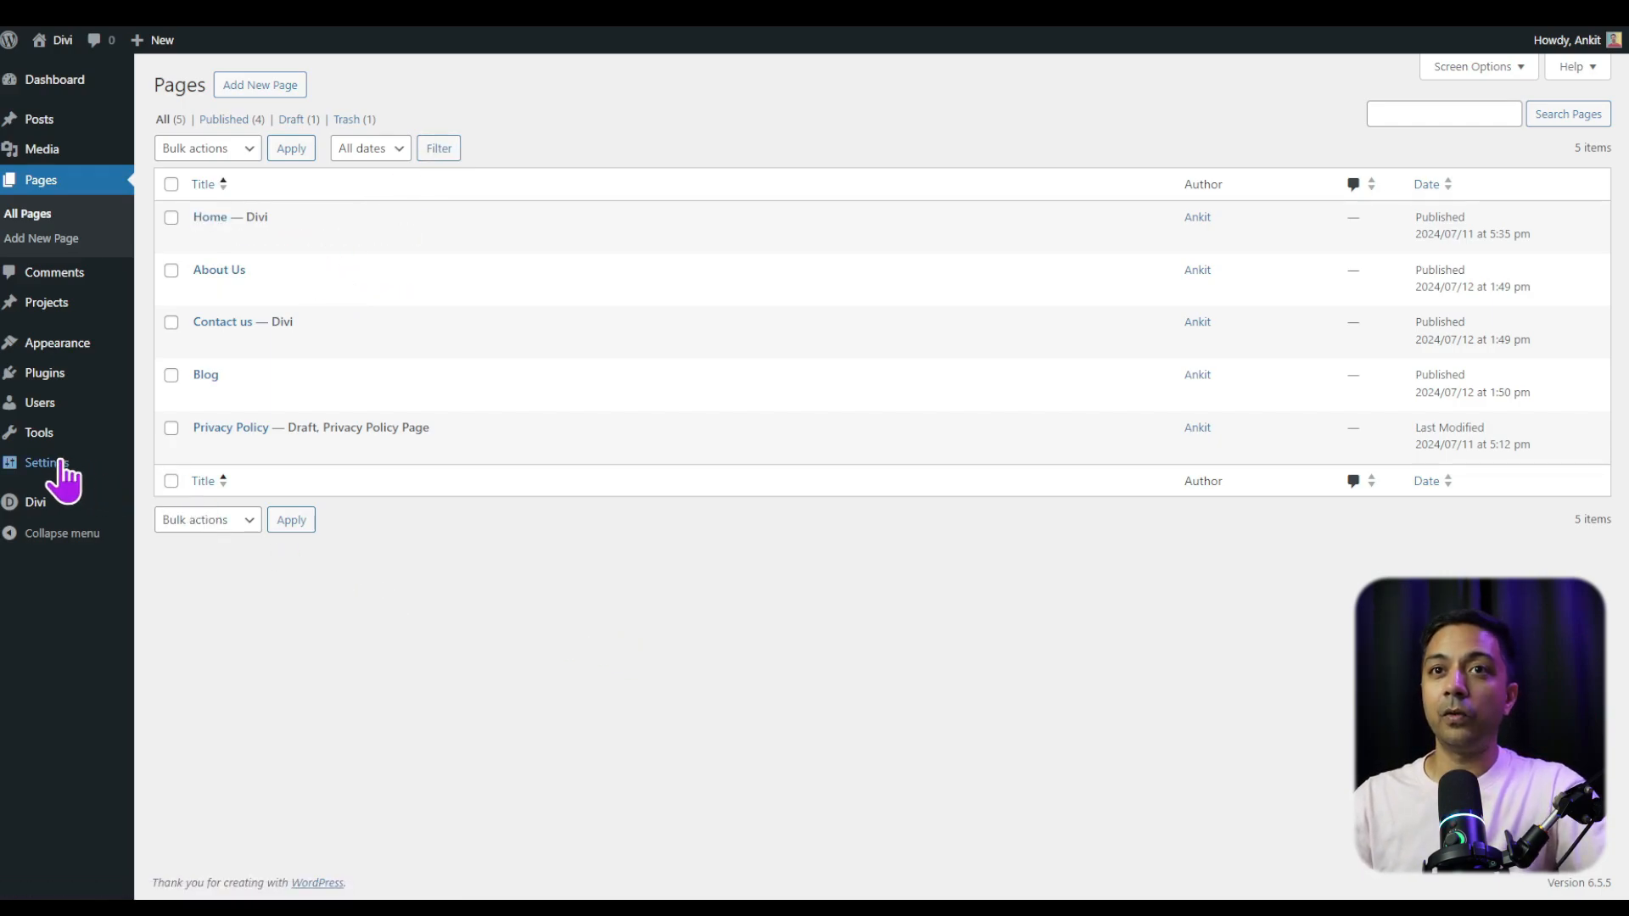
{"action": "mouse_move", "coordinate": [58, 467]}
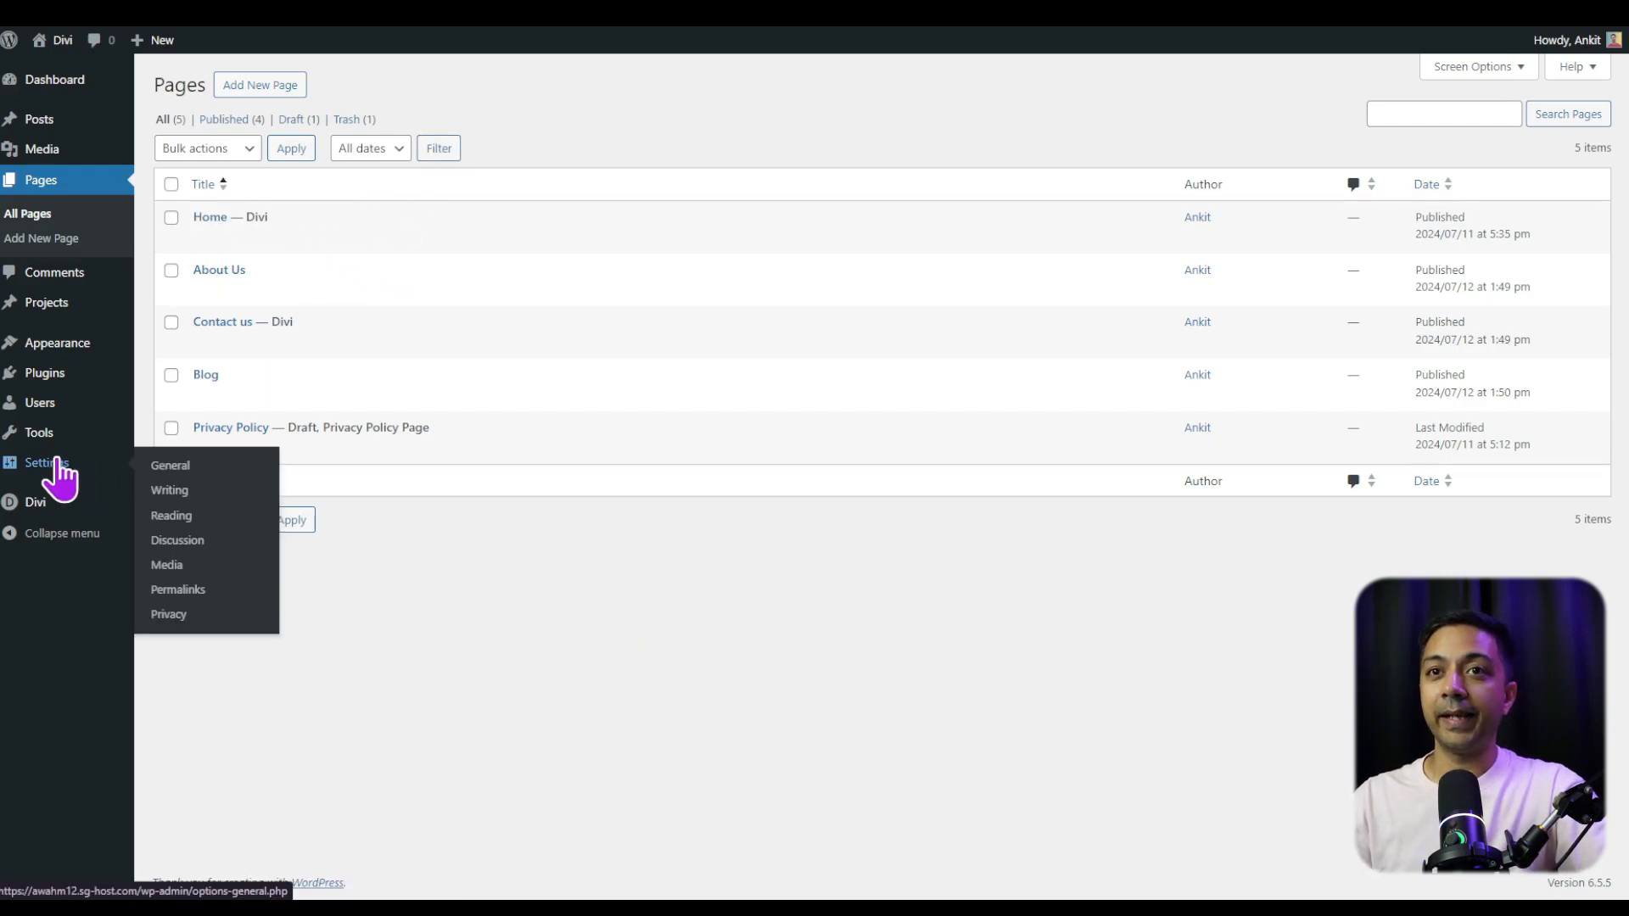
{"action": "left_click", "coordinate": [171, 517]}
{"action": "left_click_drag", "start_coordinate": [151, 132], "coordinate": [294, 137]}
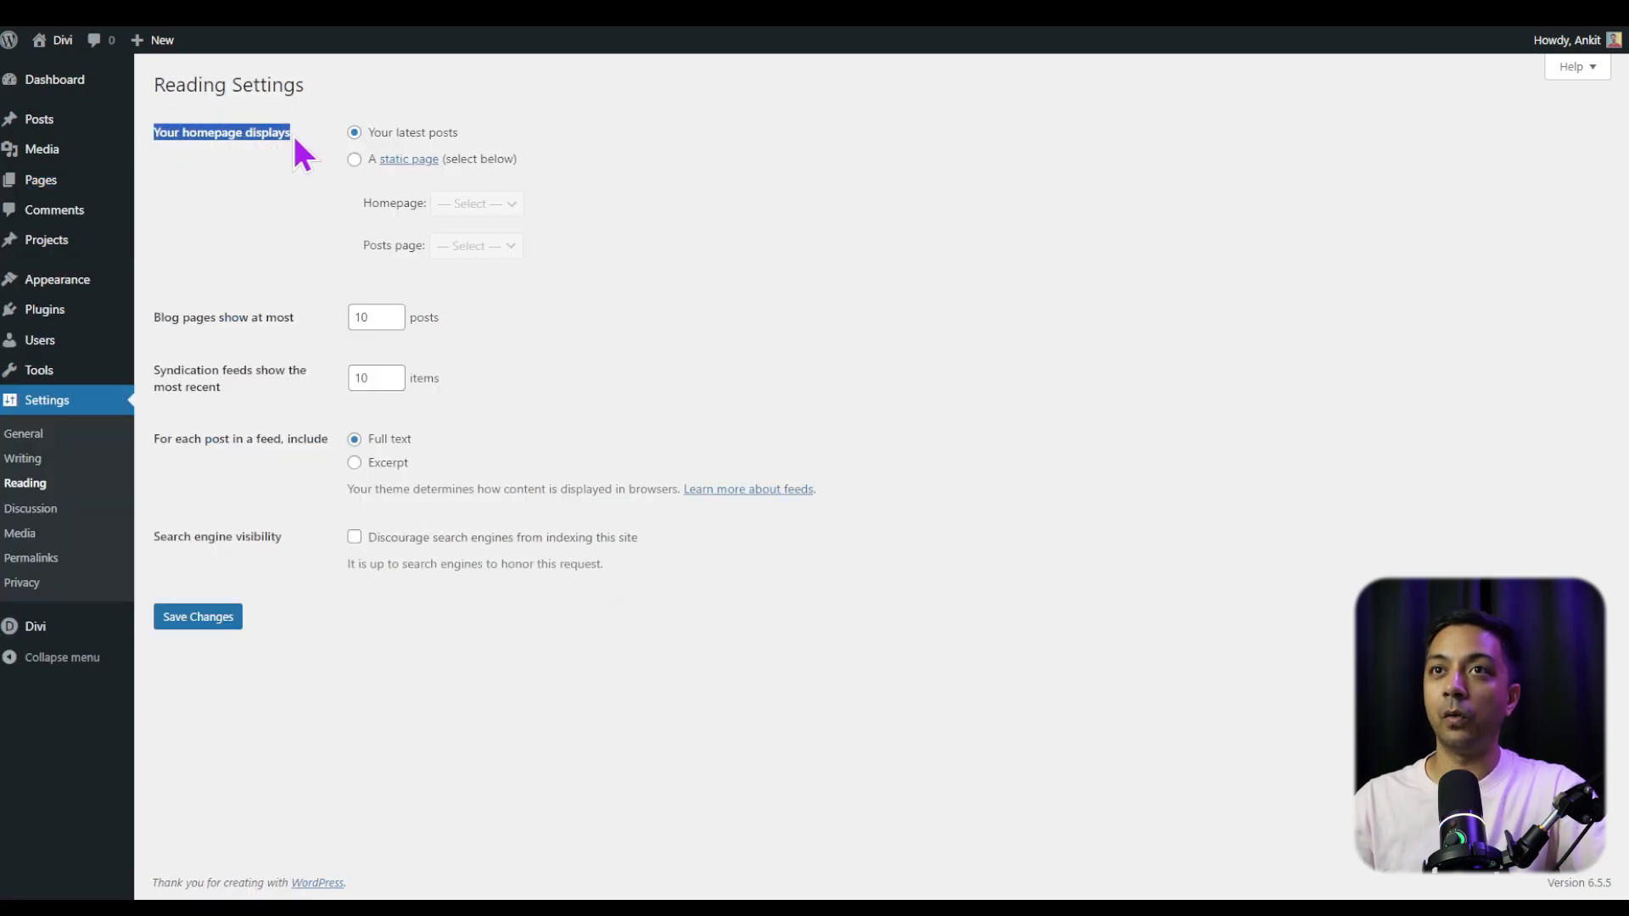
{"action": "left_click", "coordinate": [354, 159]}
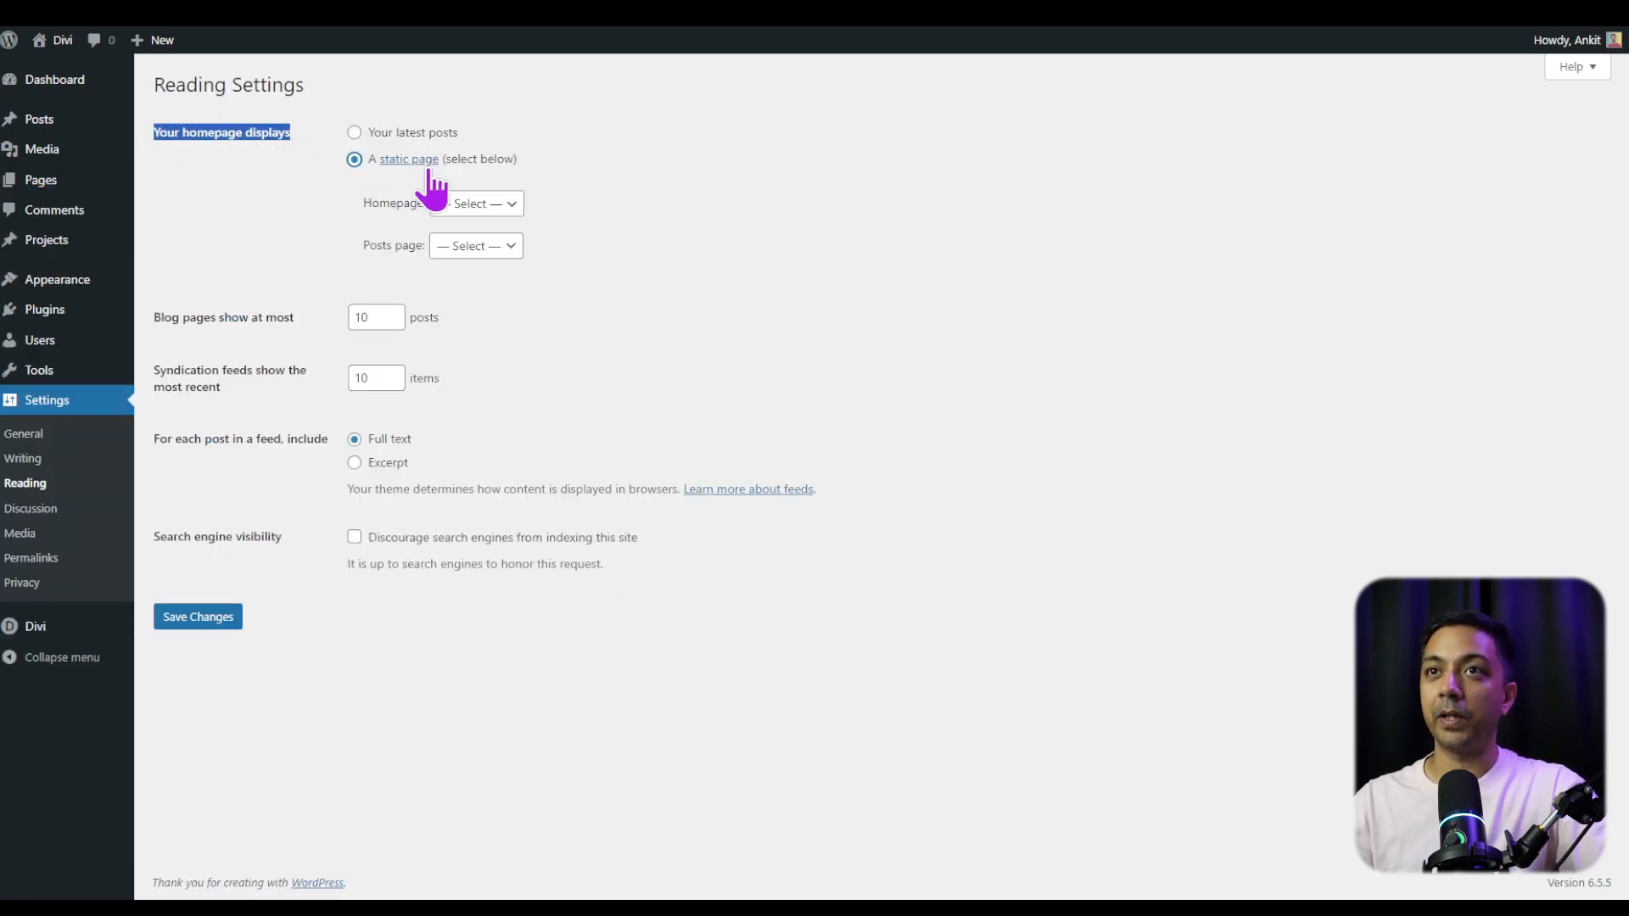
{"action": "left_click", "coordinate": [515, 210]}
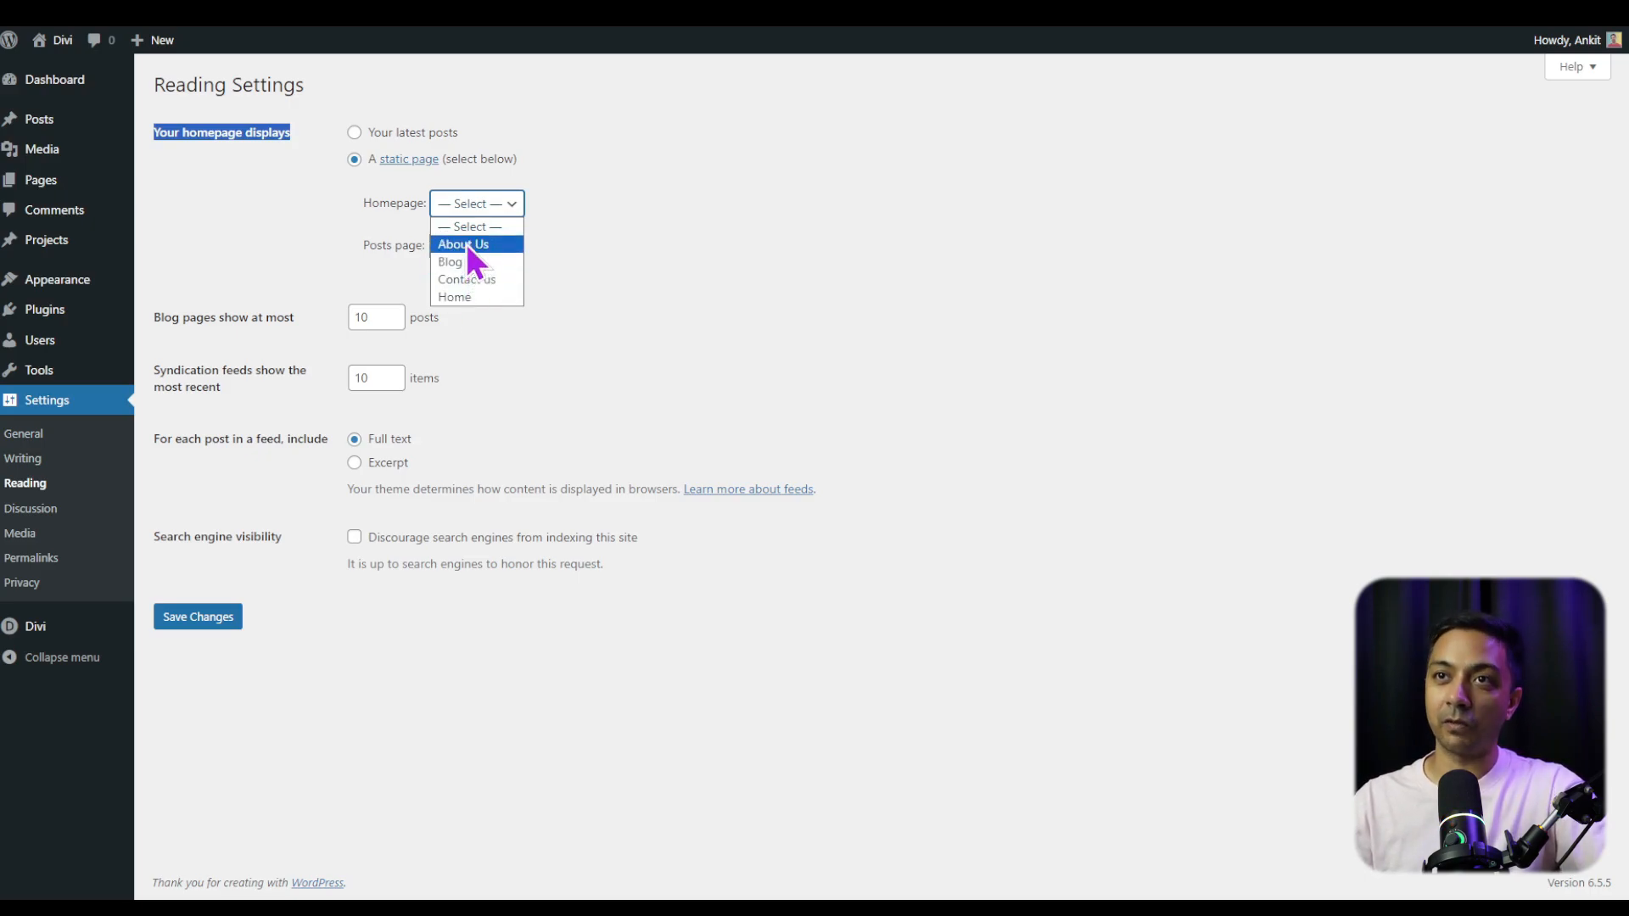
{"action": "left_click", "coordinate": [501, 298]}
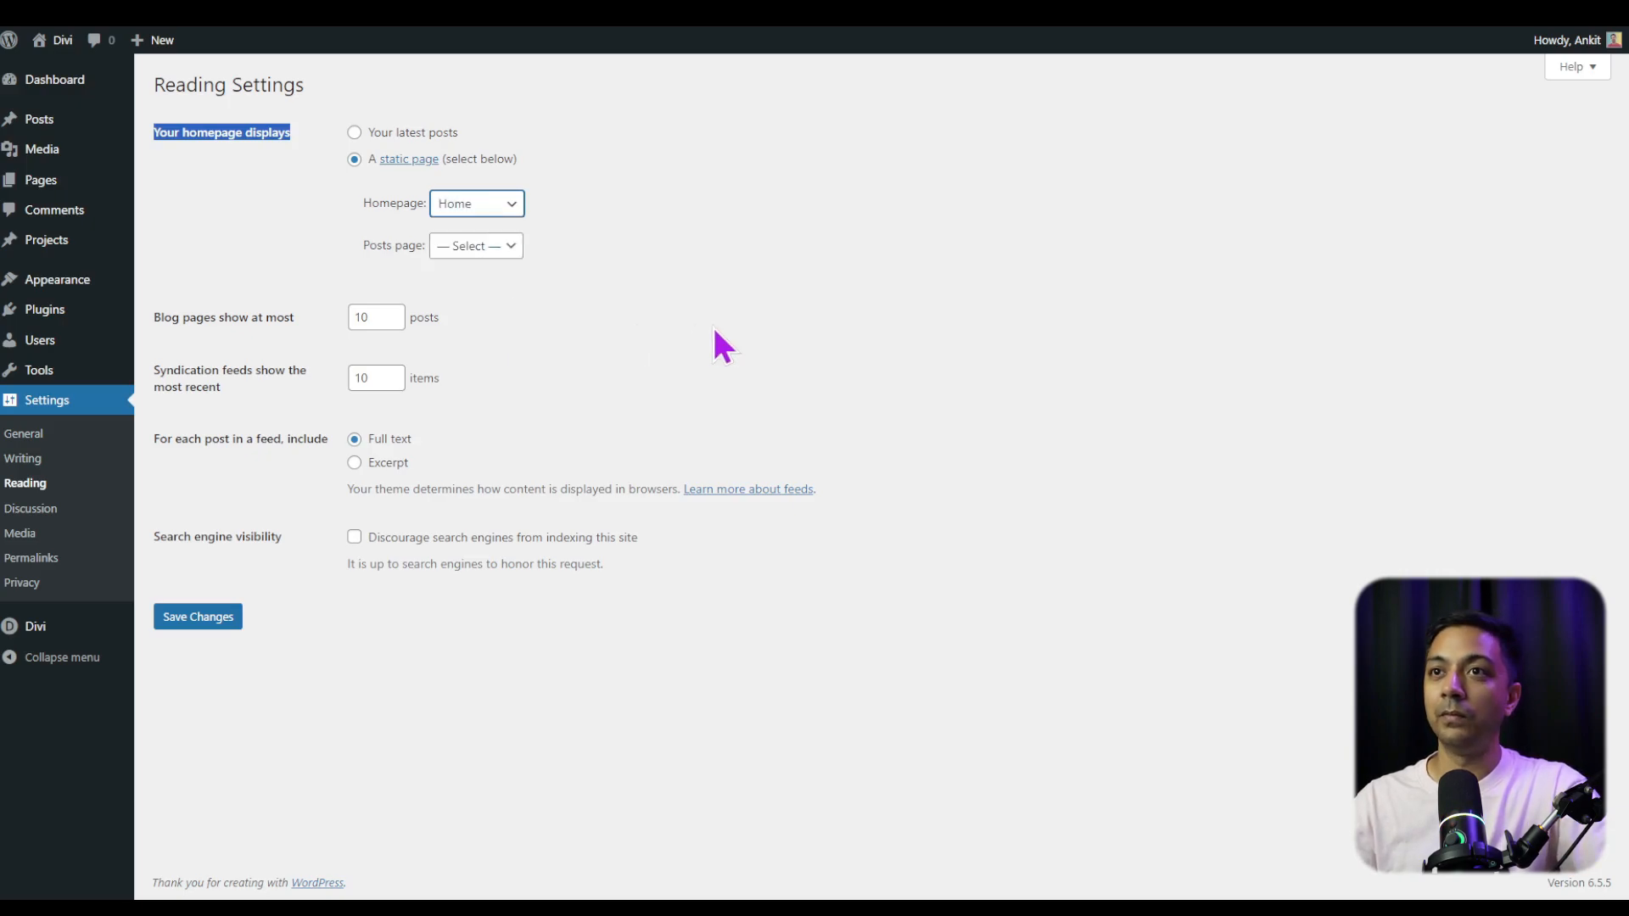
{"action": "left_click", "coordinate": [670, 323]}
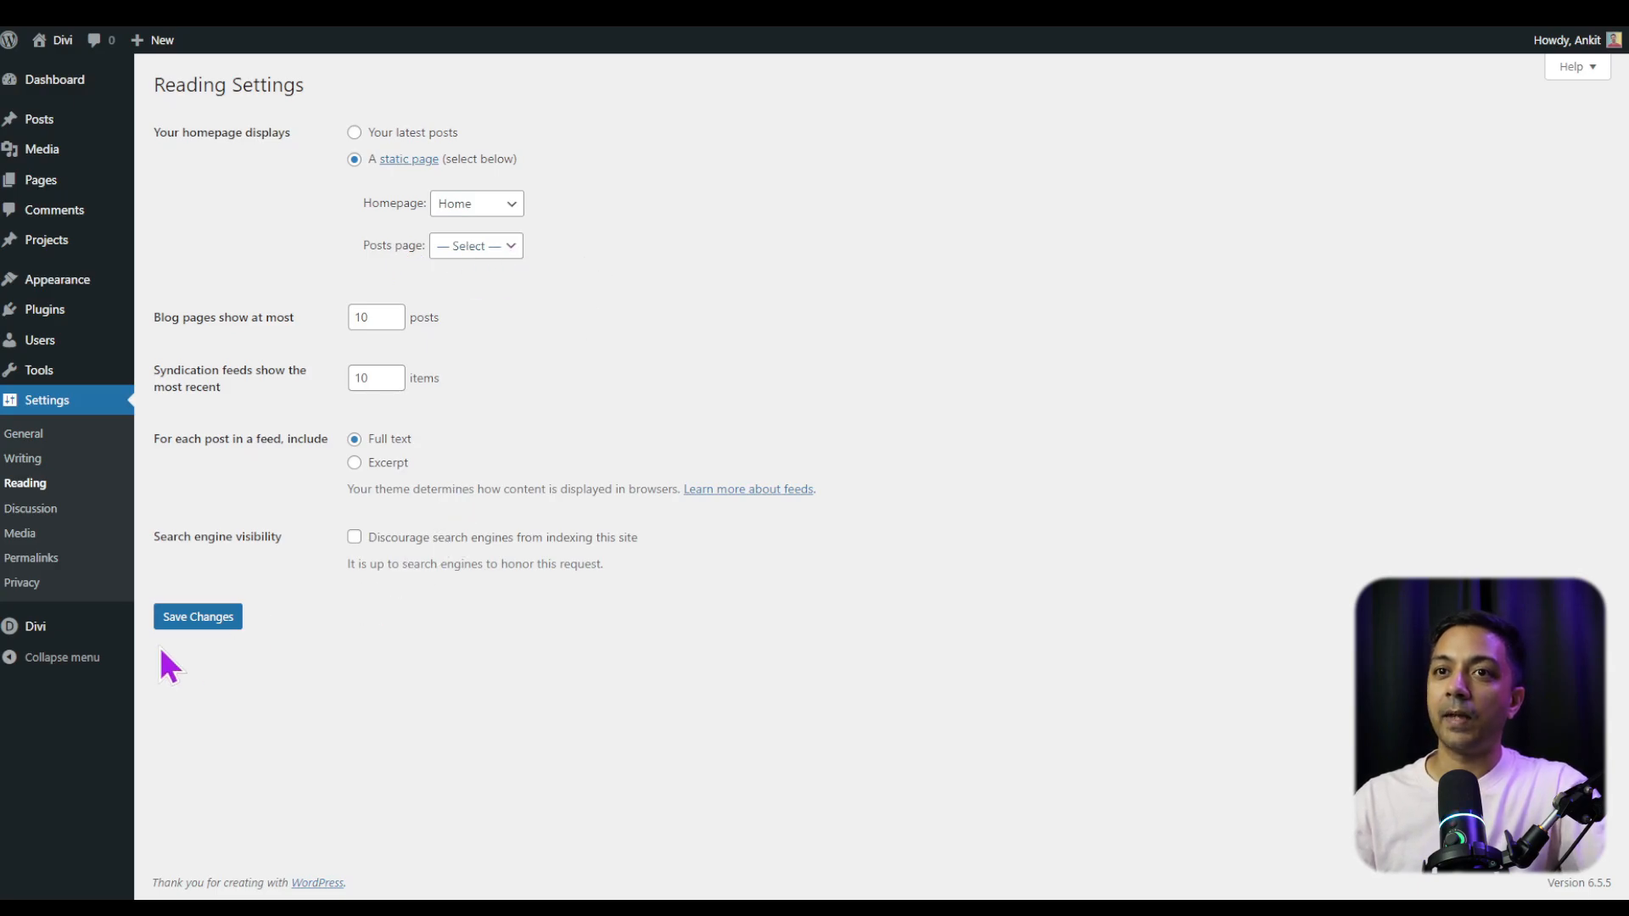
{"action": "left_click", "coordinate": [216, 618]}
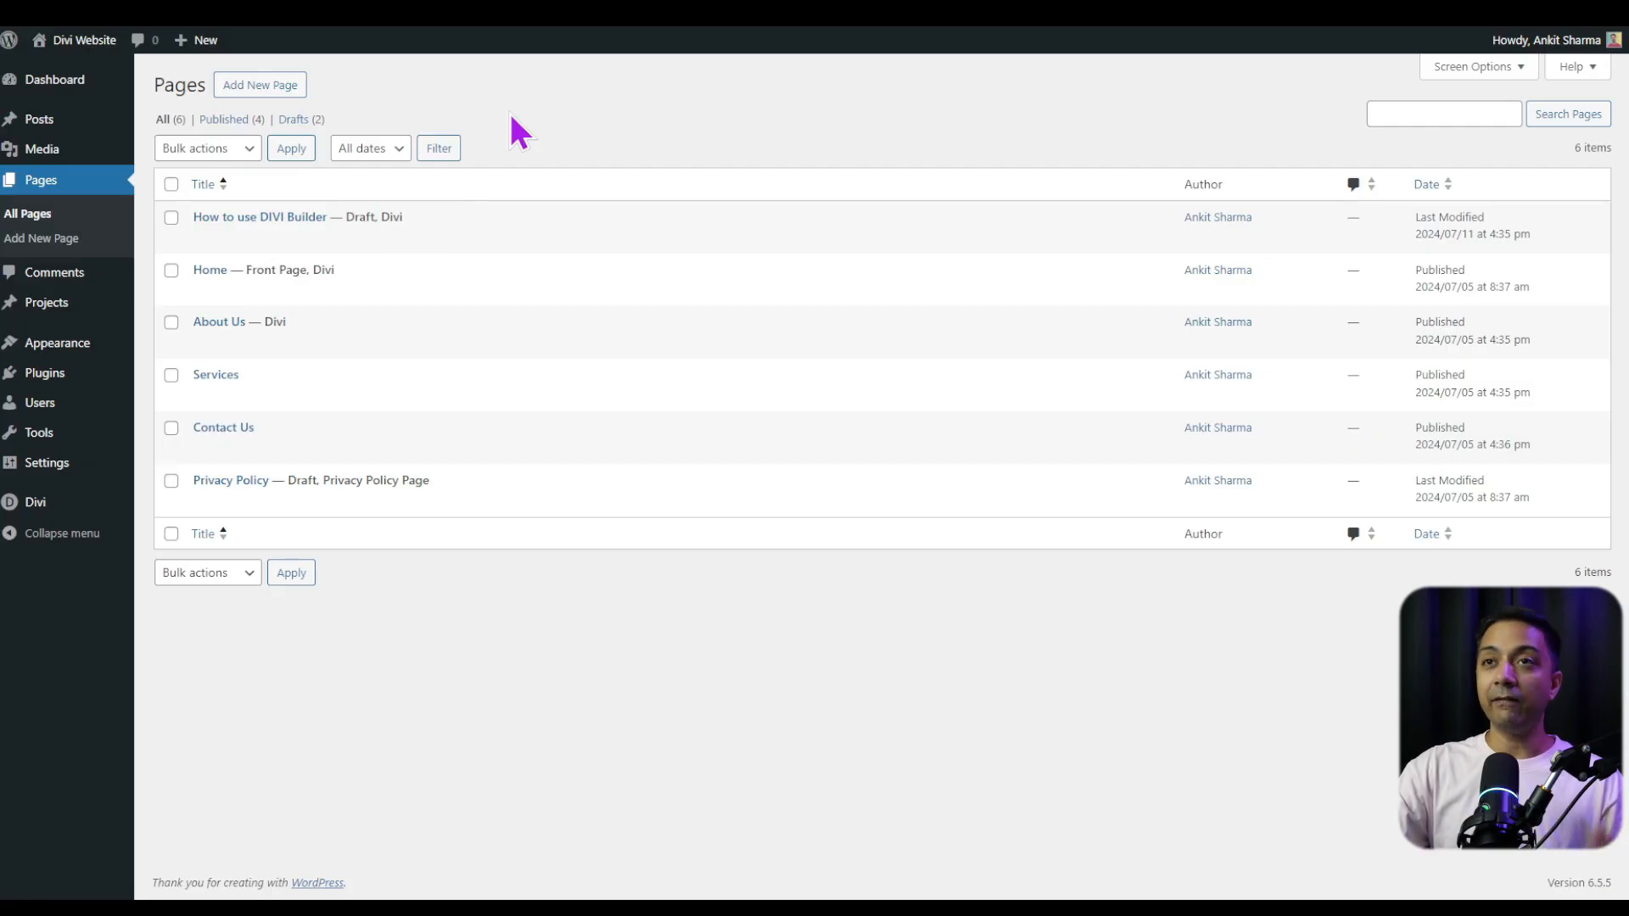
Open the How to use DIVI Builder draft in the Divi visual builder and delete its existing heading section
{"action": "mouse_move", "coordinate": [430, 238]}
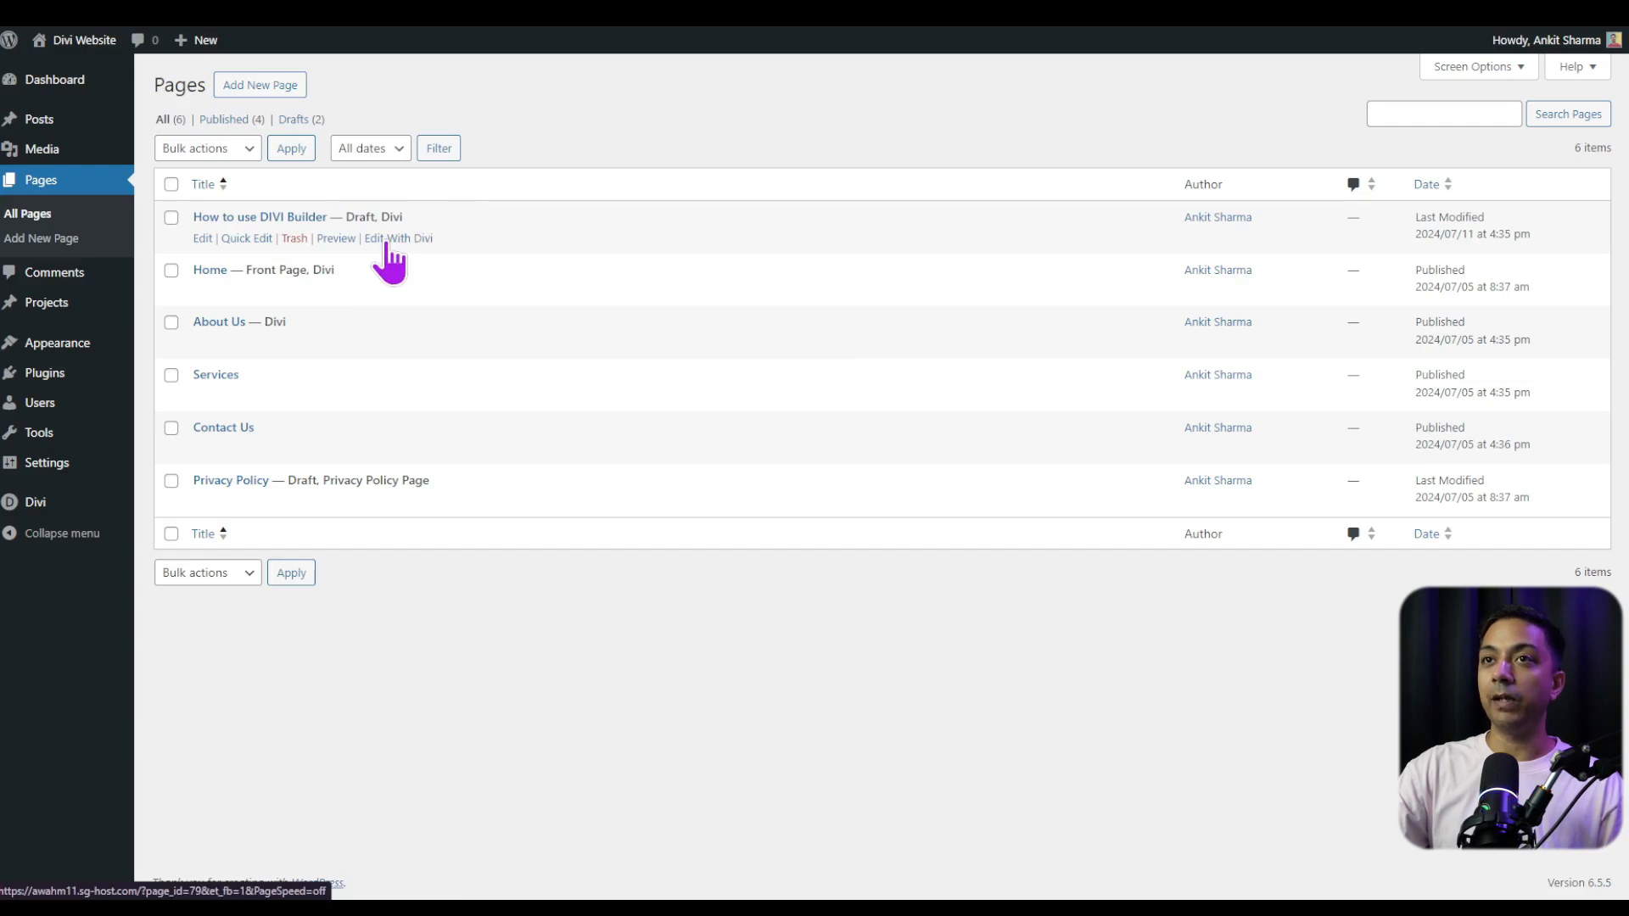
{"action": "left_click", "coordinate": [410, 240]}
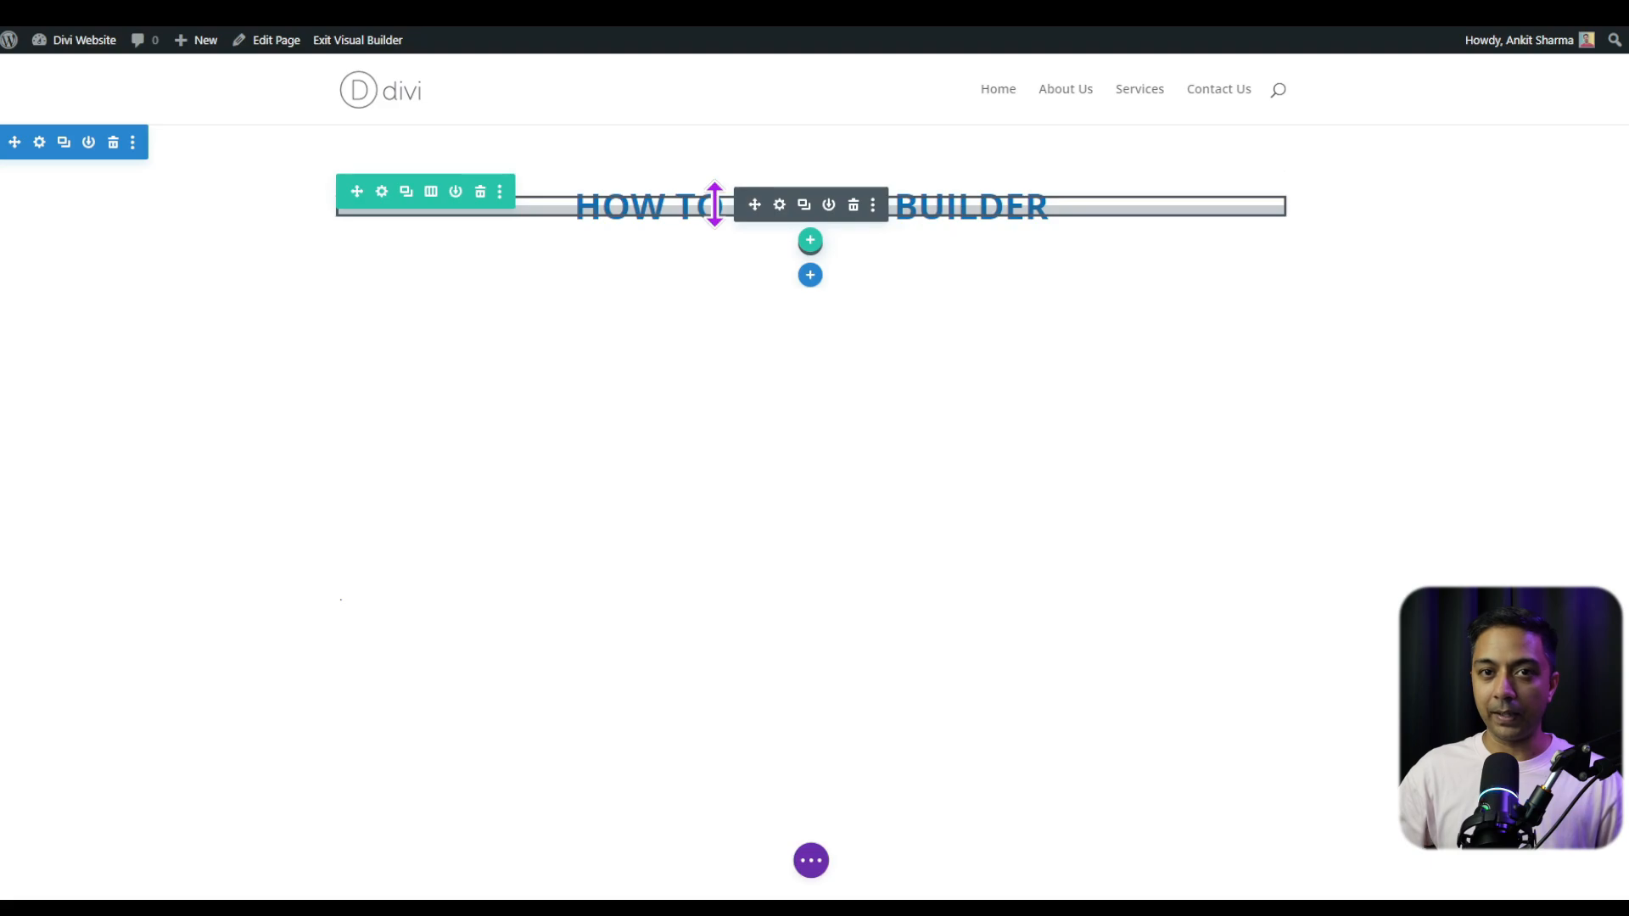
{"action": "left_click", "coordinate": [114, 146]}
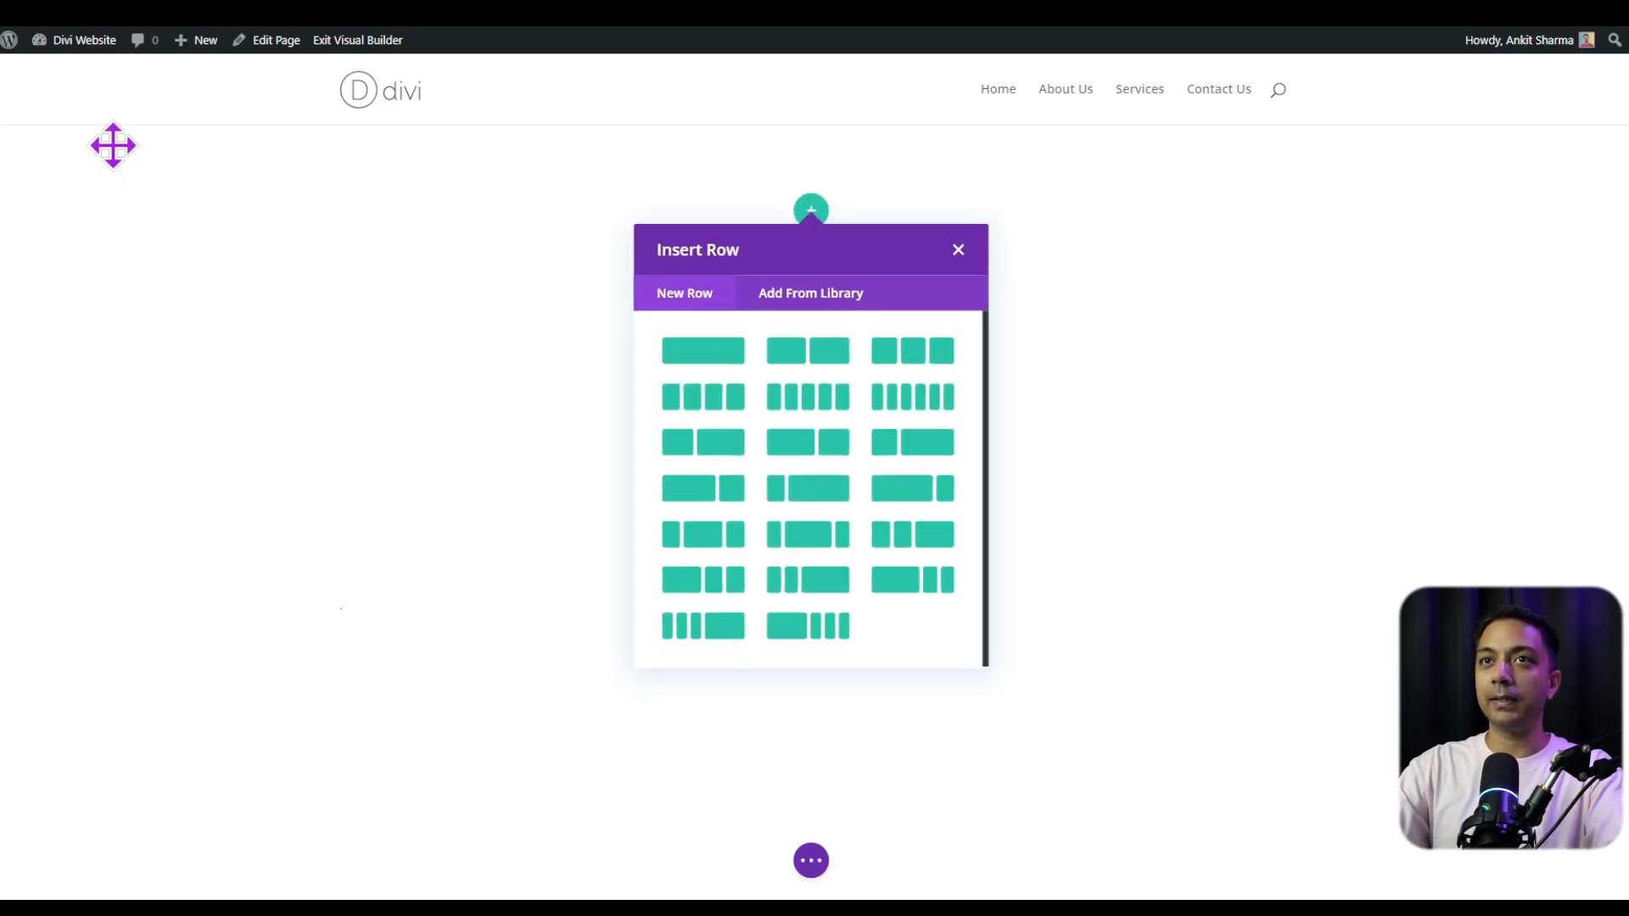
Insert a single-column row in the empty section and add a Text module to it
{"action": "left_click", "coordinate": [711, 360]}
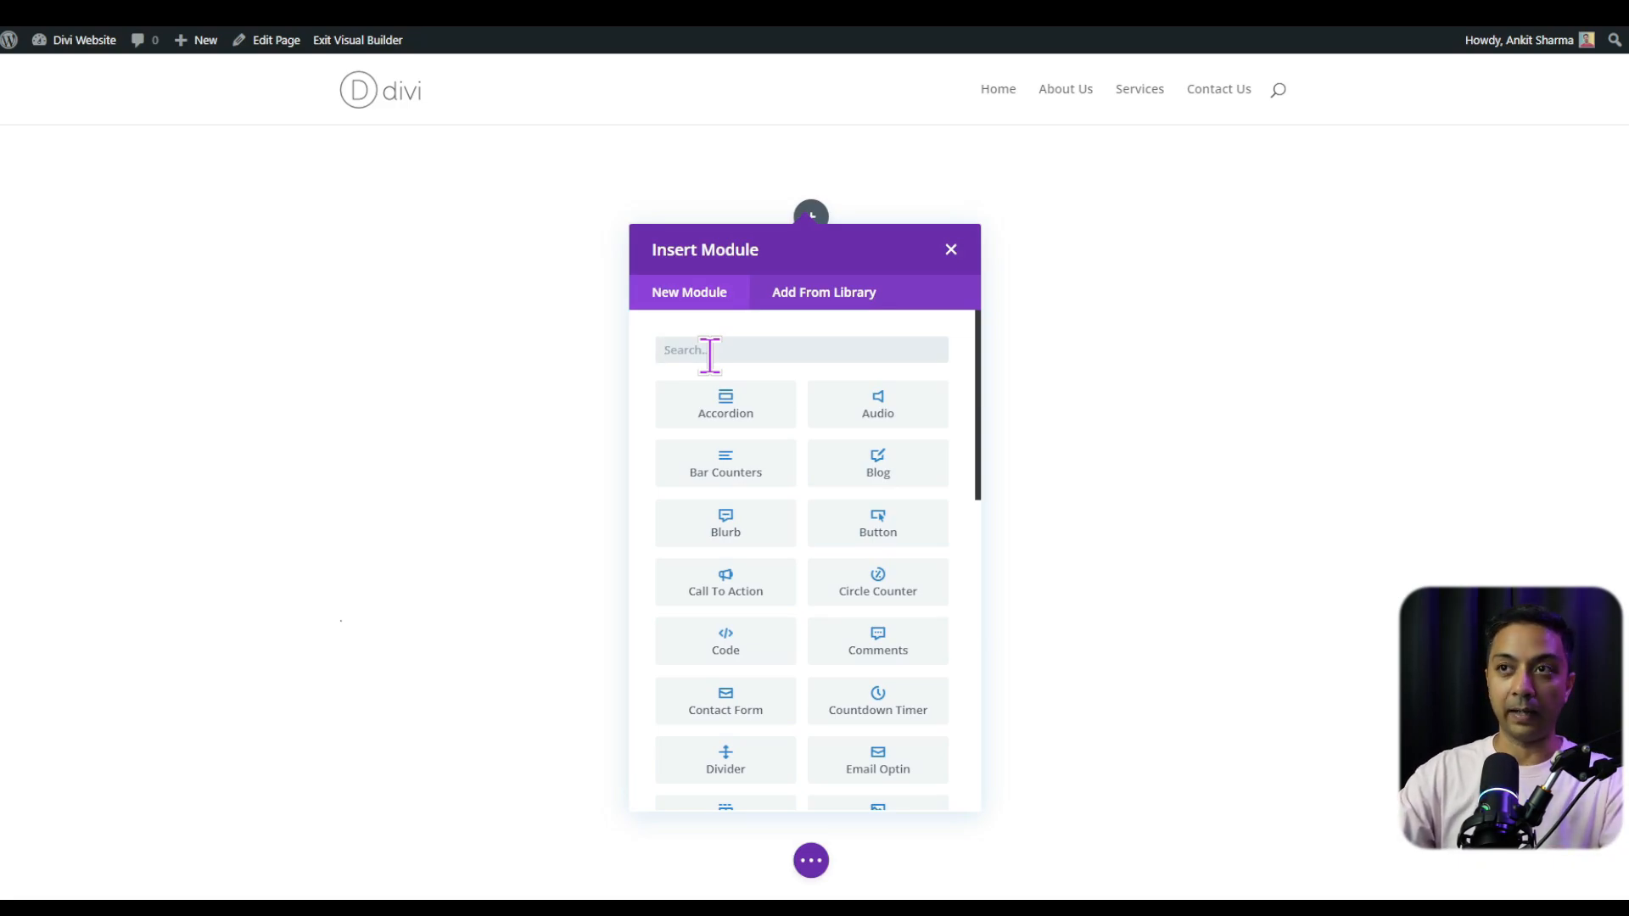
{"action": "type", "text": "text"}
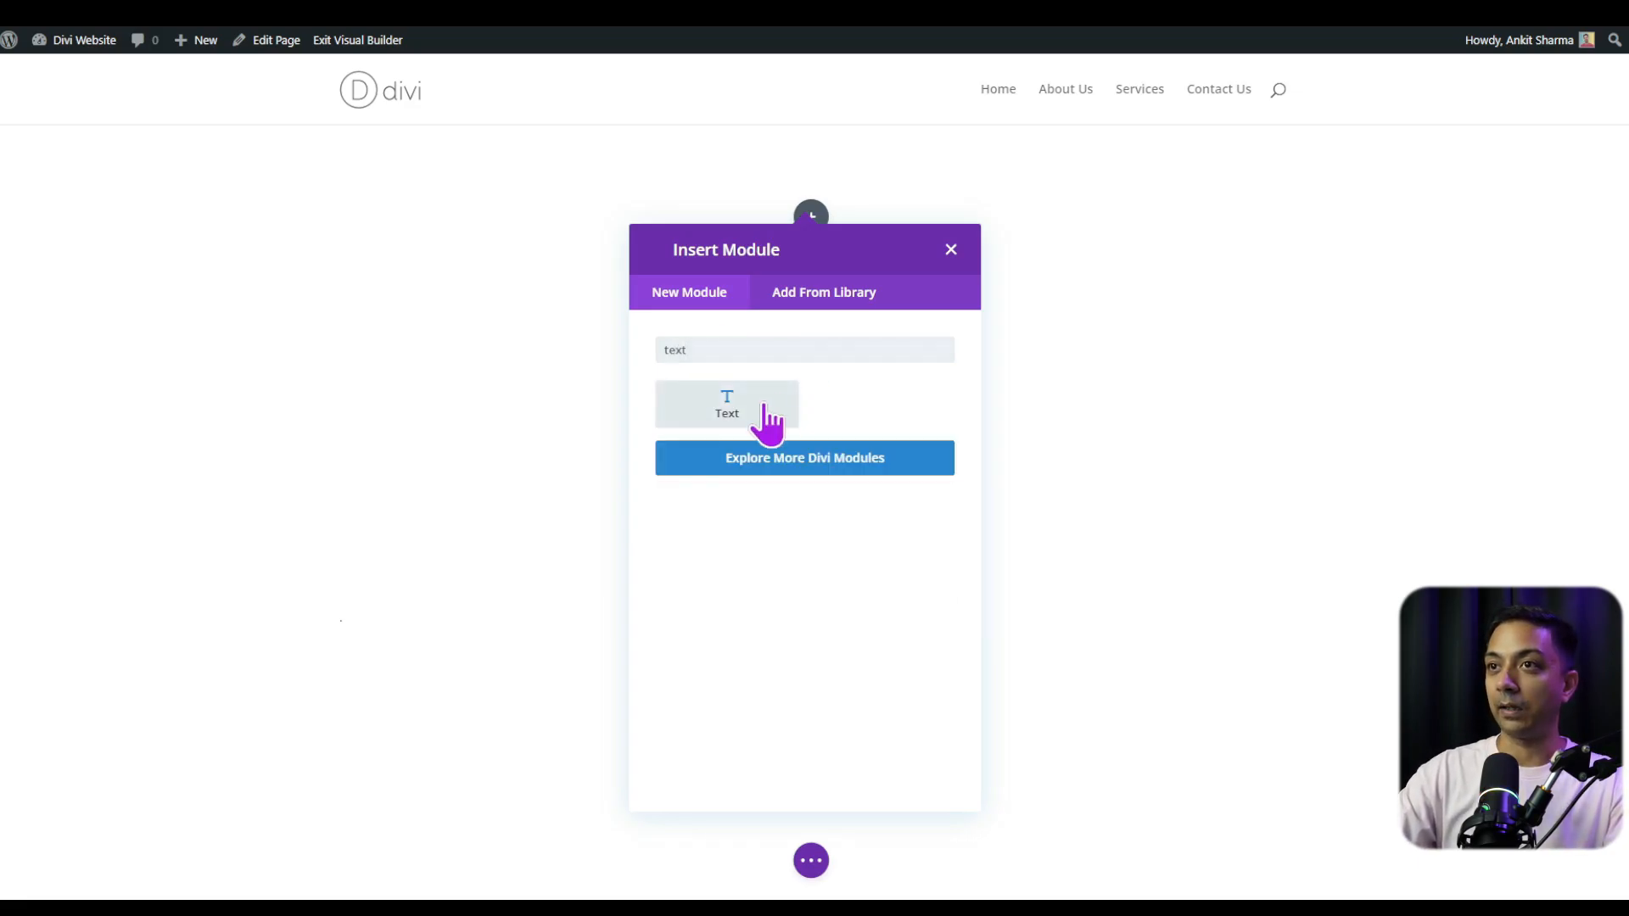
{"action": "left_click", "coordinate": [766, 417]}
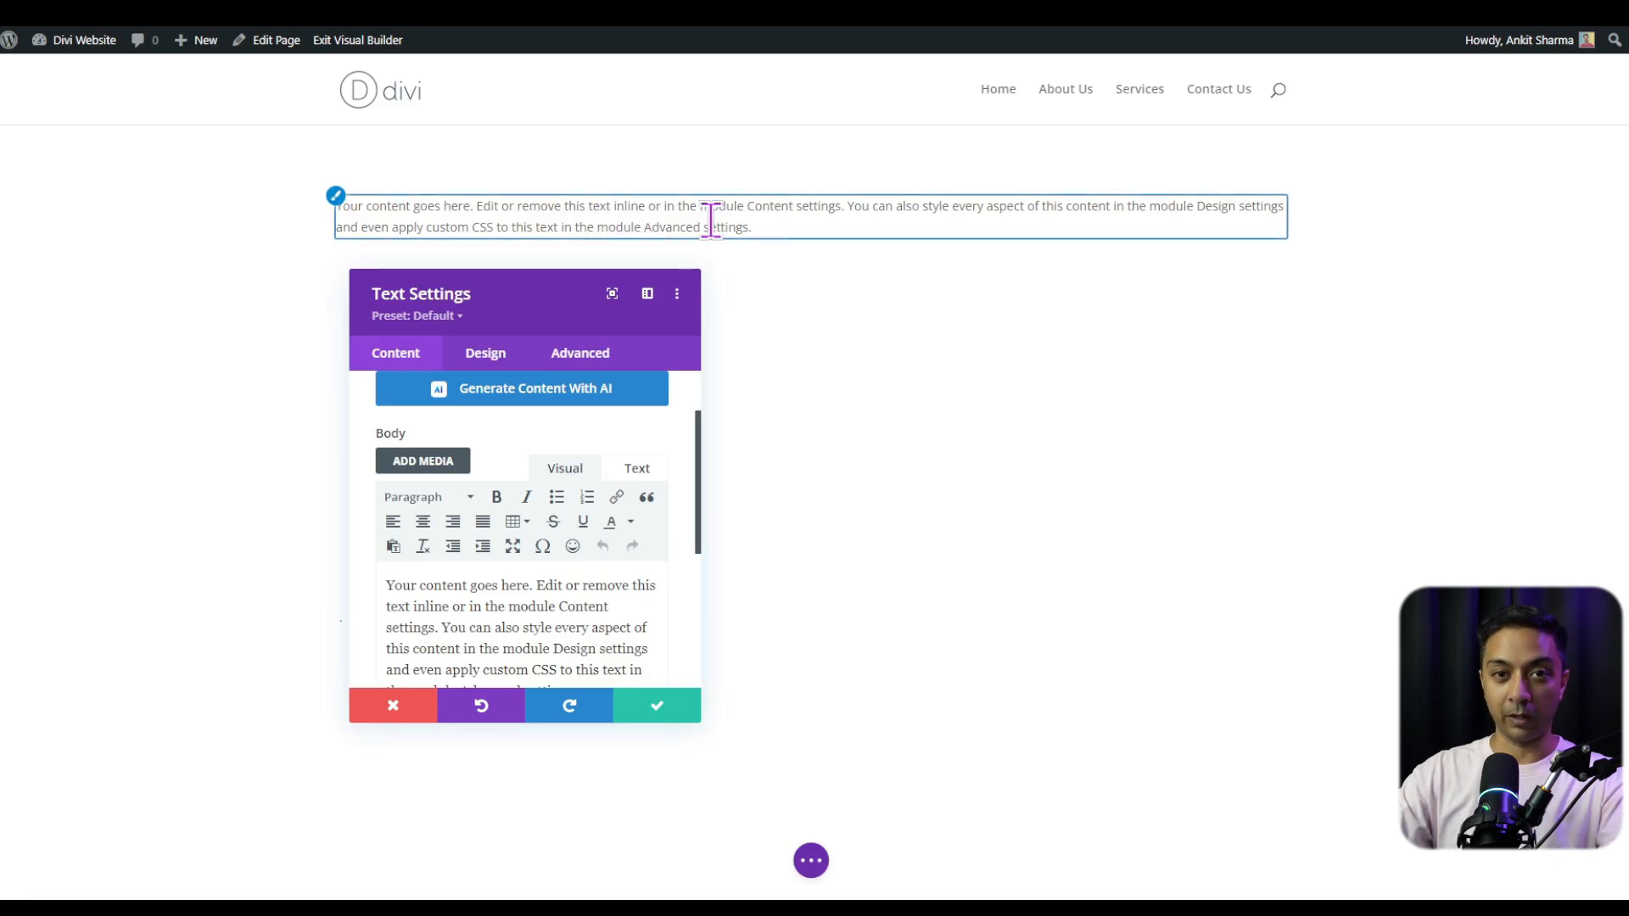
Dock the Text Settings window along the left side of the builder and show the module's Design options
{"action": "left_click_drag", "start_coordinate": [562, 286], "coordinate": [586, 350]}
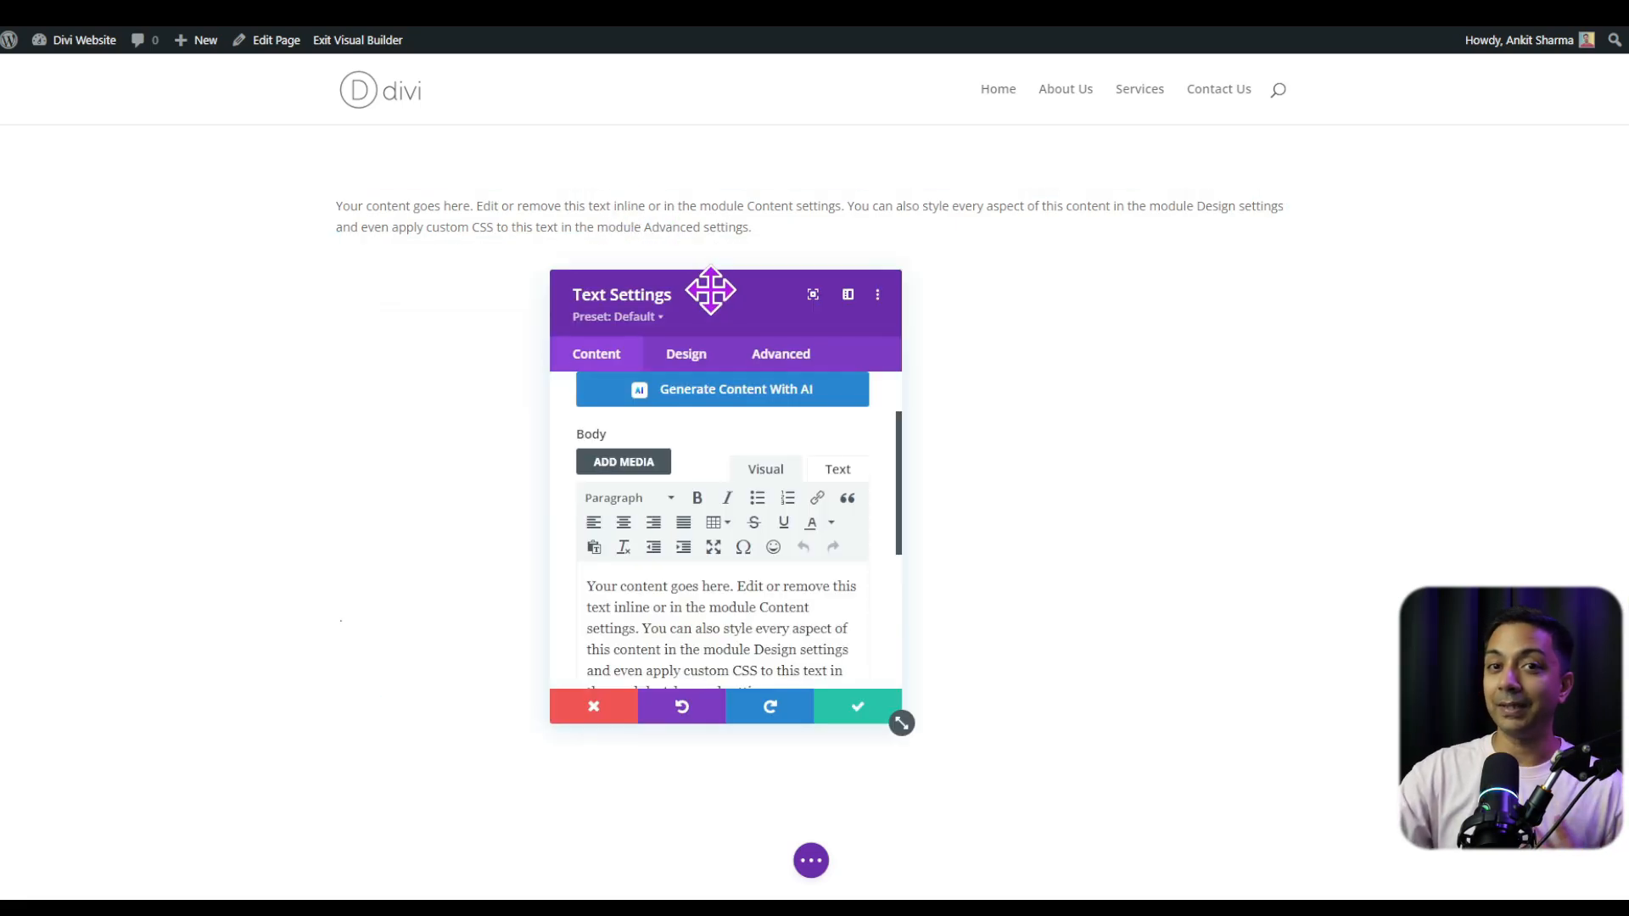
{"action": "left_click_drag", "start_coordinate": [718, 290], "coordinate": [9, 136]}
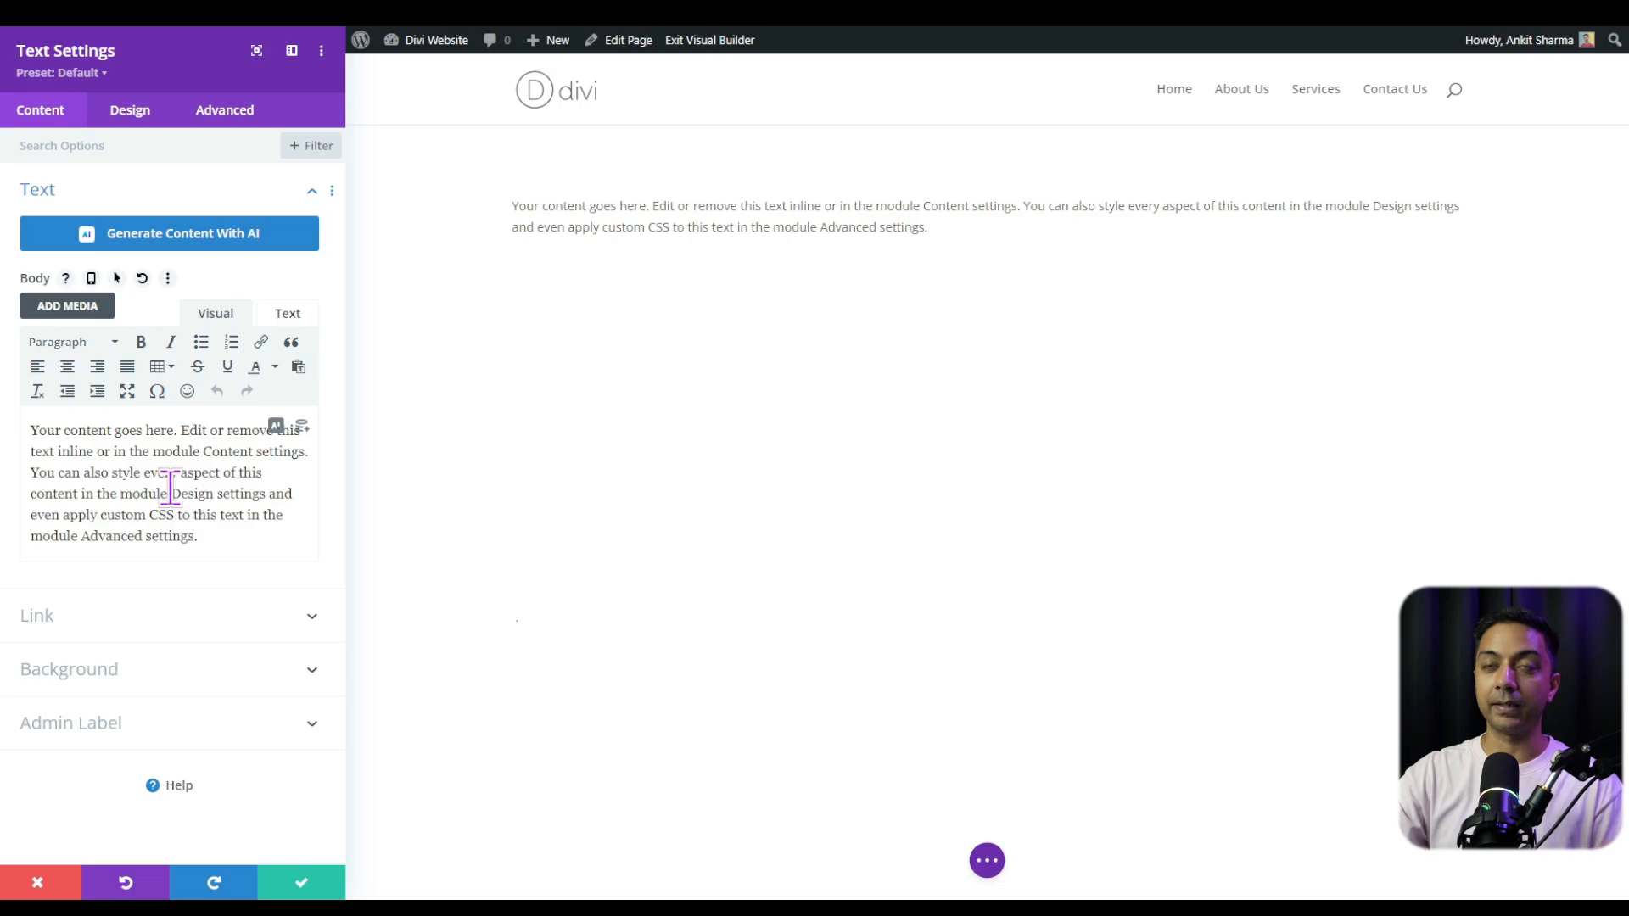
{"action": "left_click", "coordinate": [134, 114]}
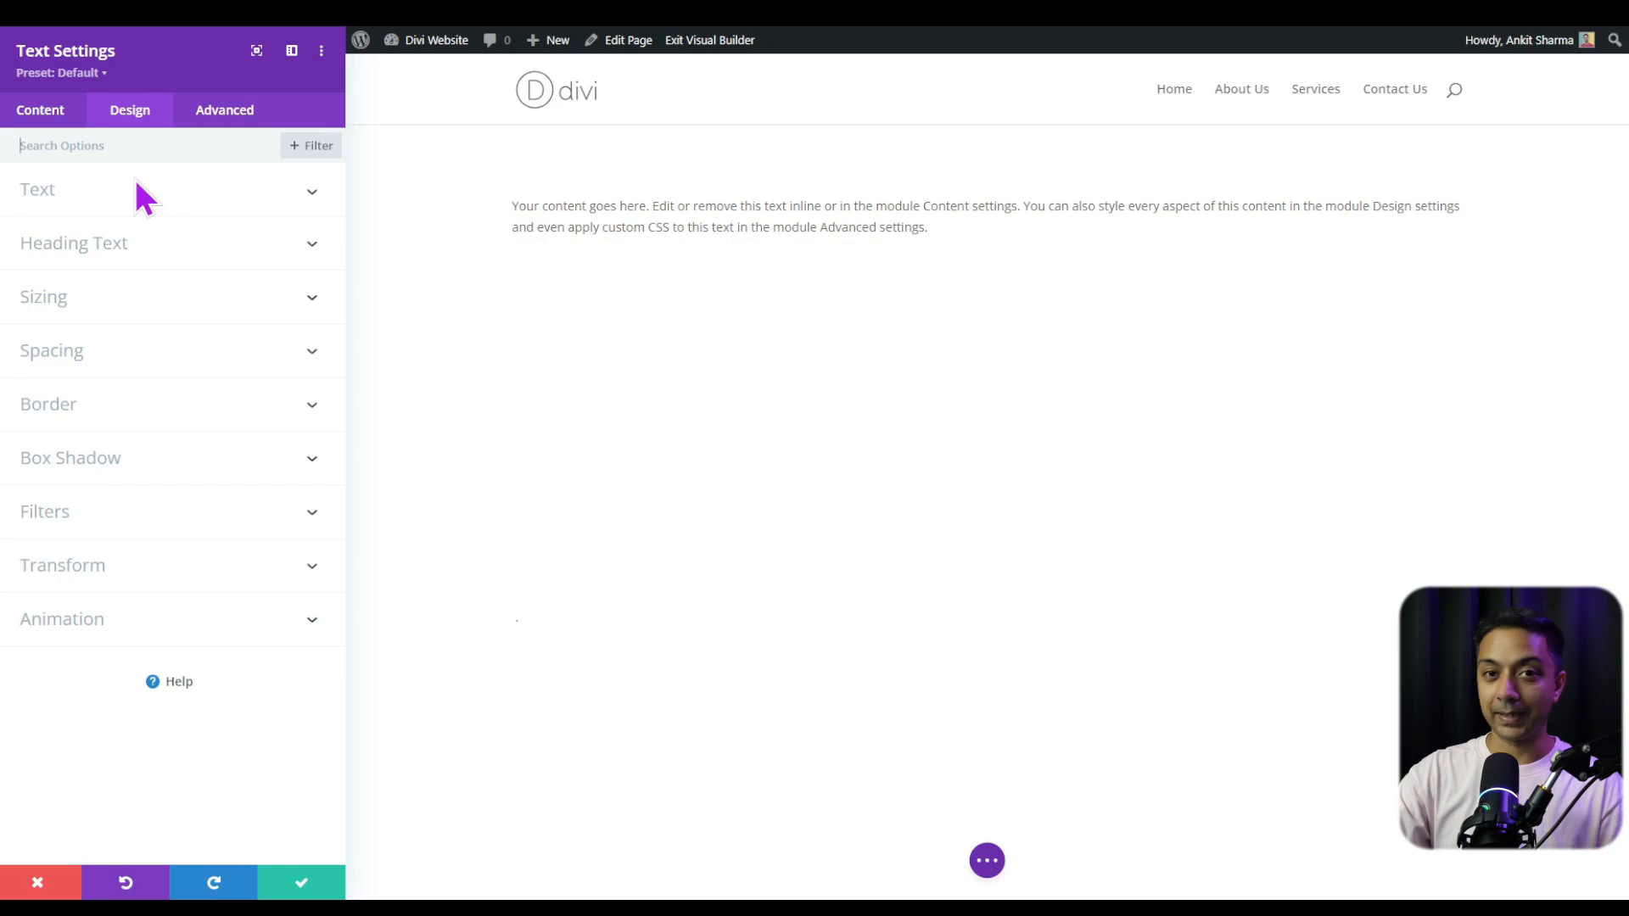
Give the Text module a light grey #f2f2f2 background colour
{"action": "left_click", "coordinate": [214, 118]}
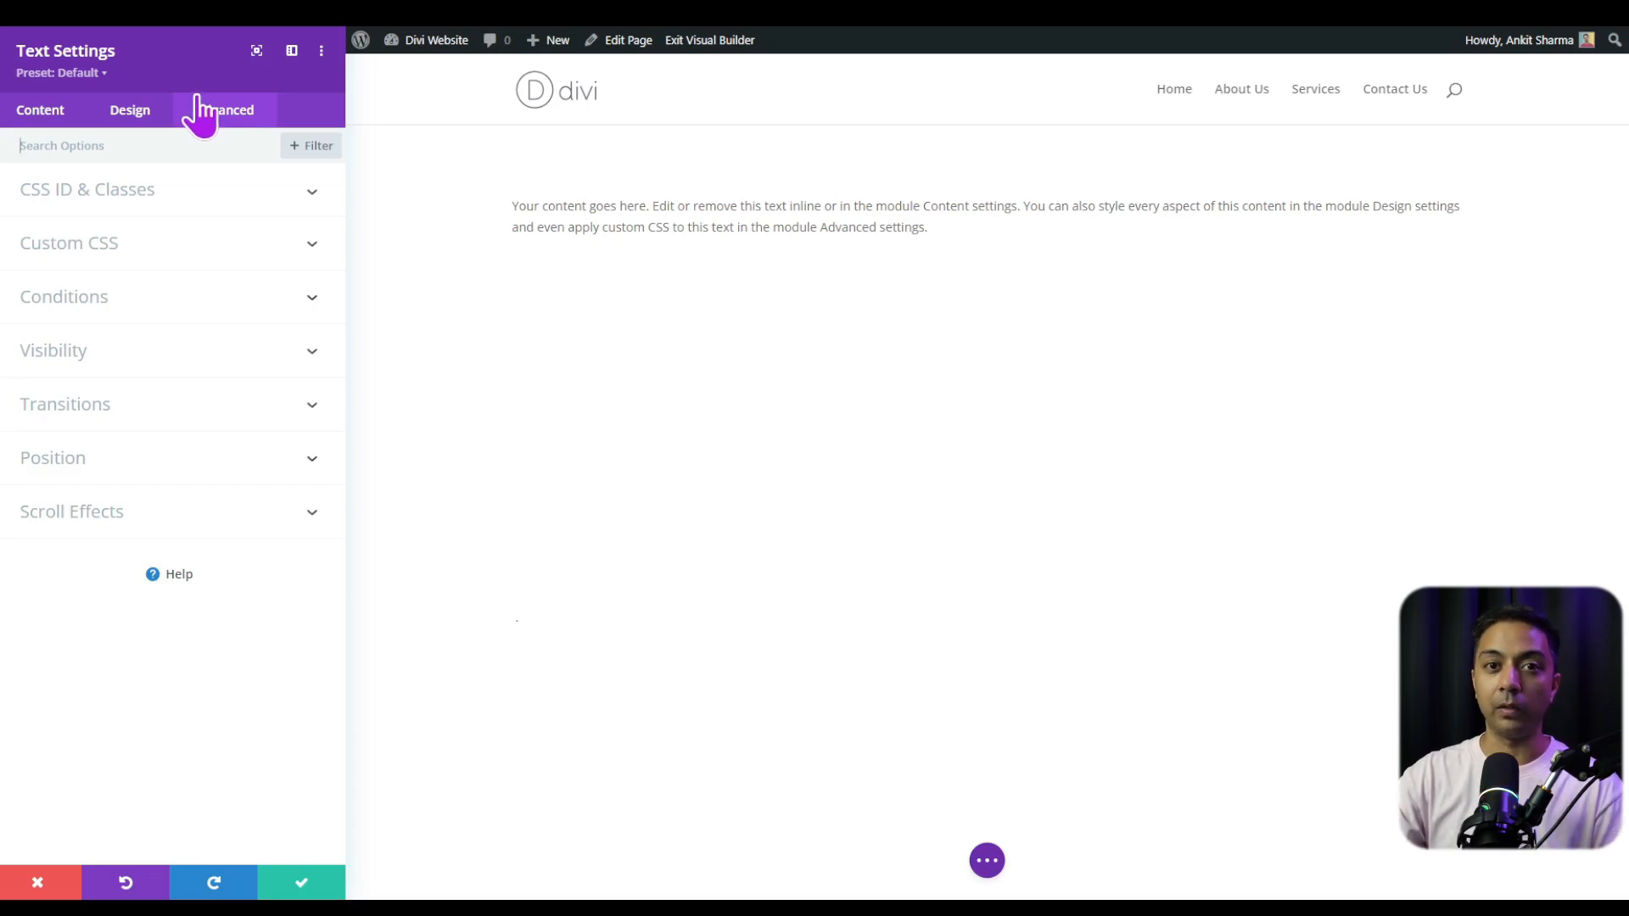
{"action": "left_click", "coordinate": [43, 113]}
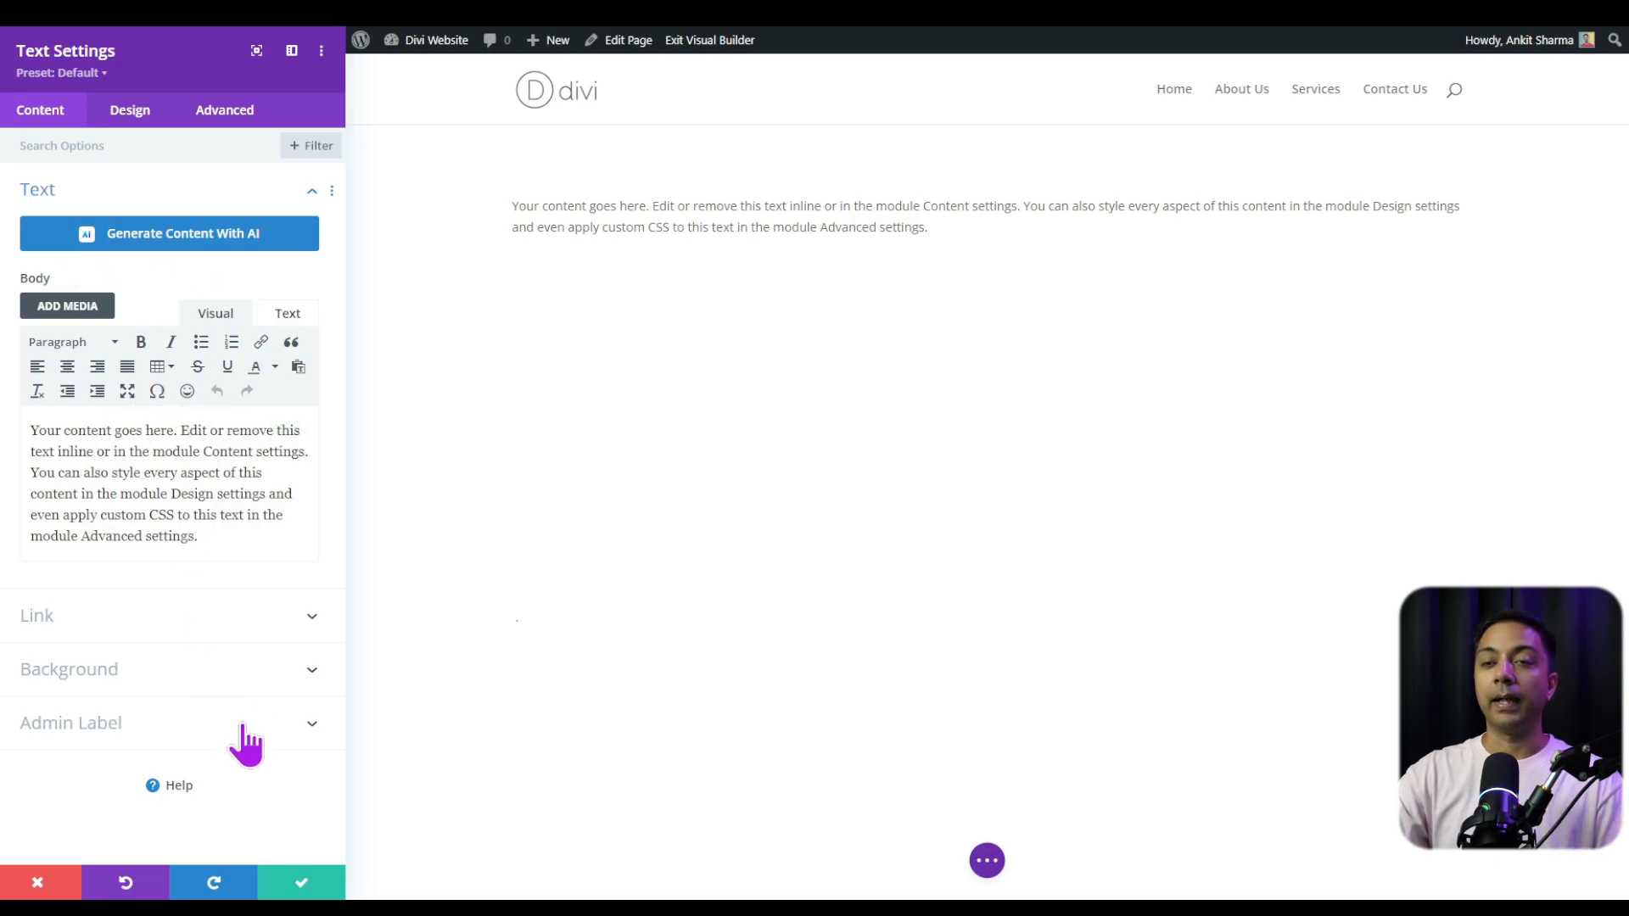
{"action": "left_click", "coordinate": [307, 681]}
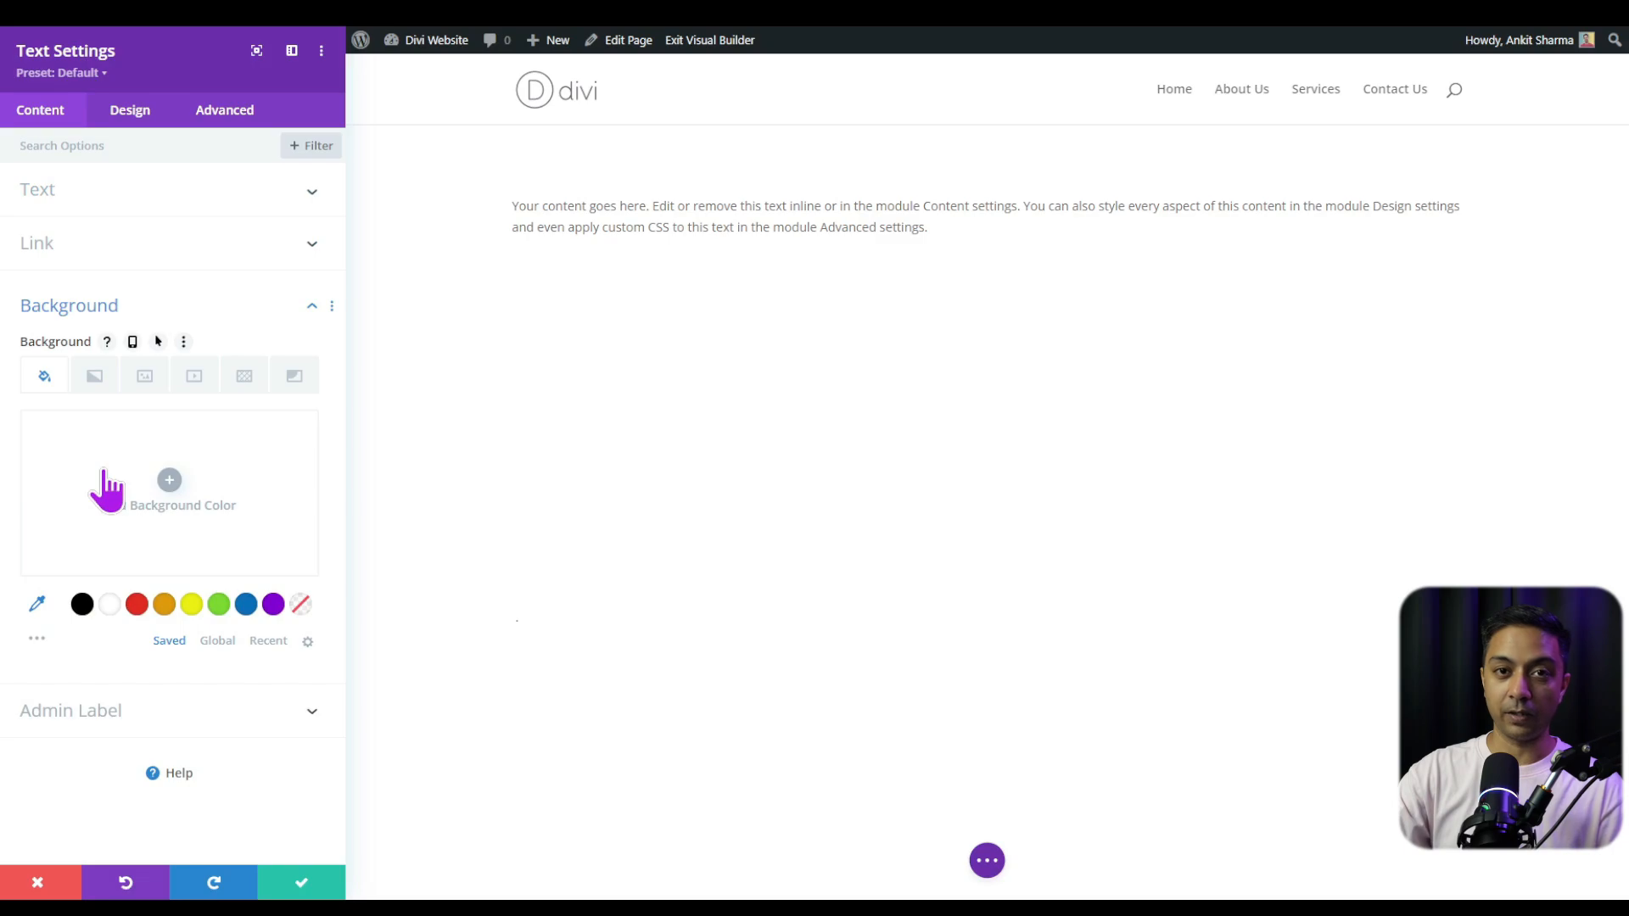
{"action": "left_click", "coordinate": [169, 484]}
{"action": "left_click", "coordinate": [187, 436]}
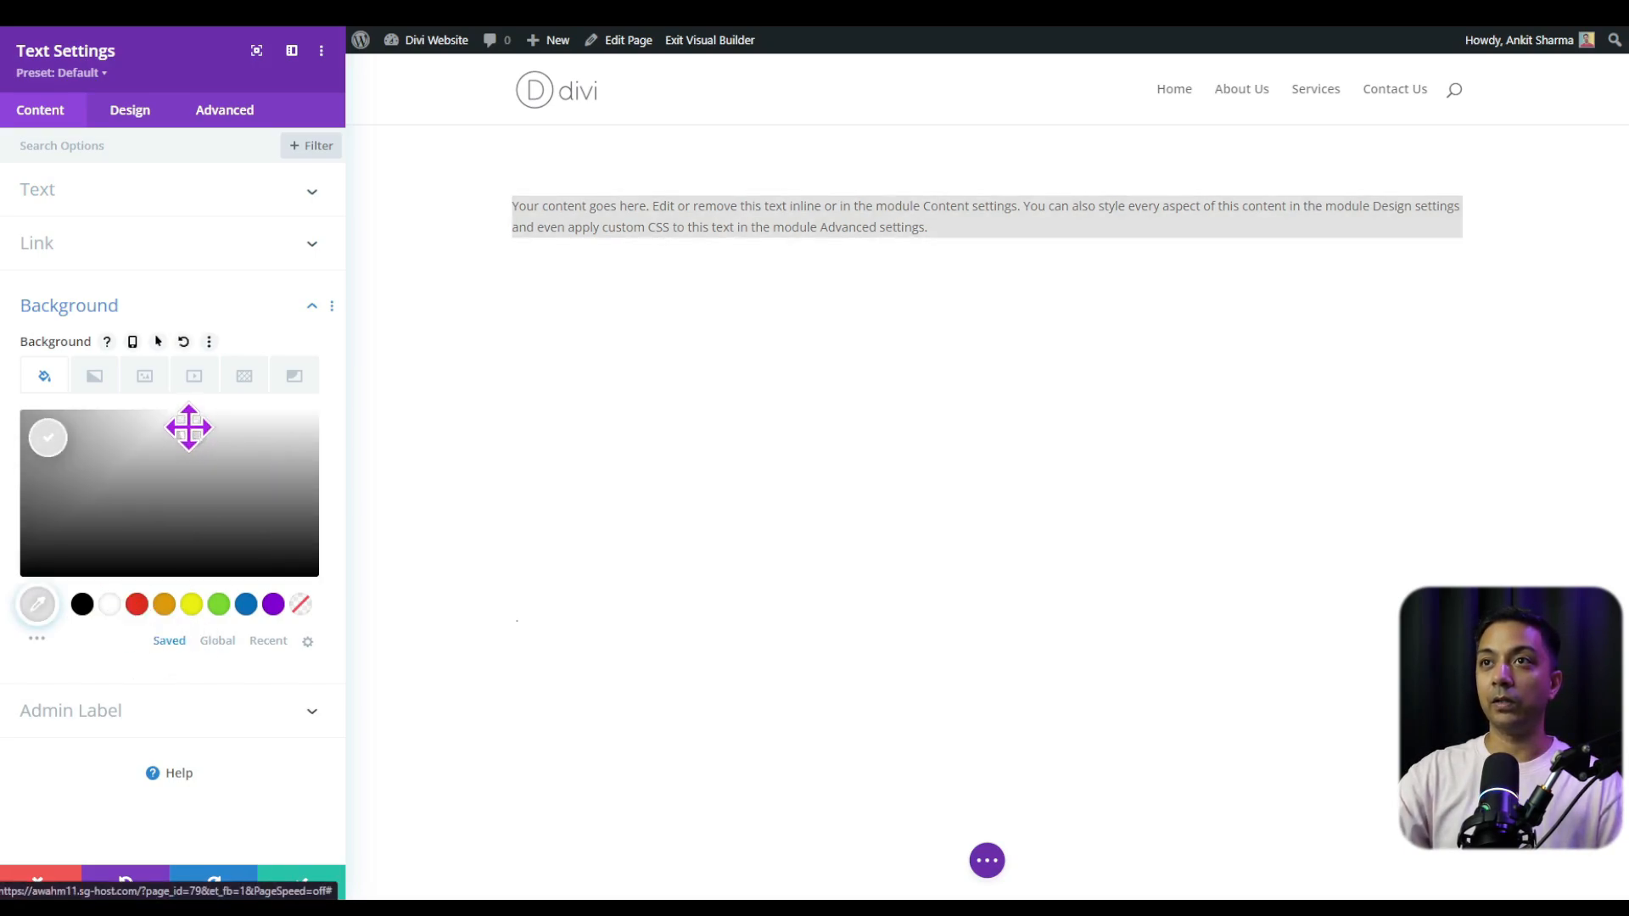
{"action": "left_click", "coordinate": [185, 421]}
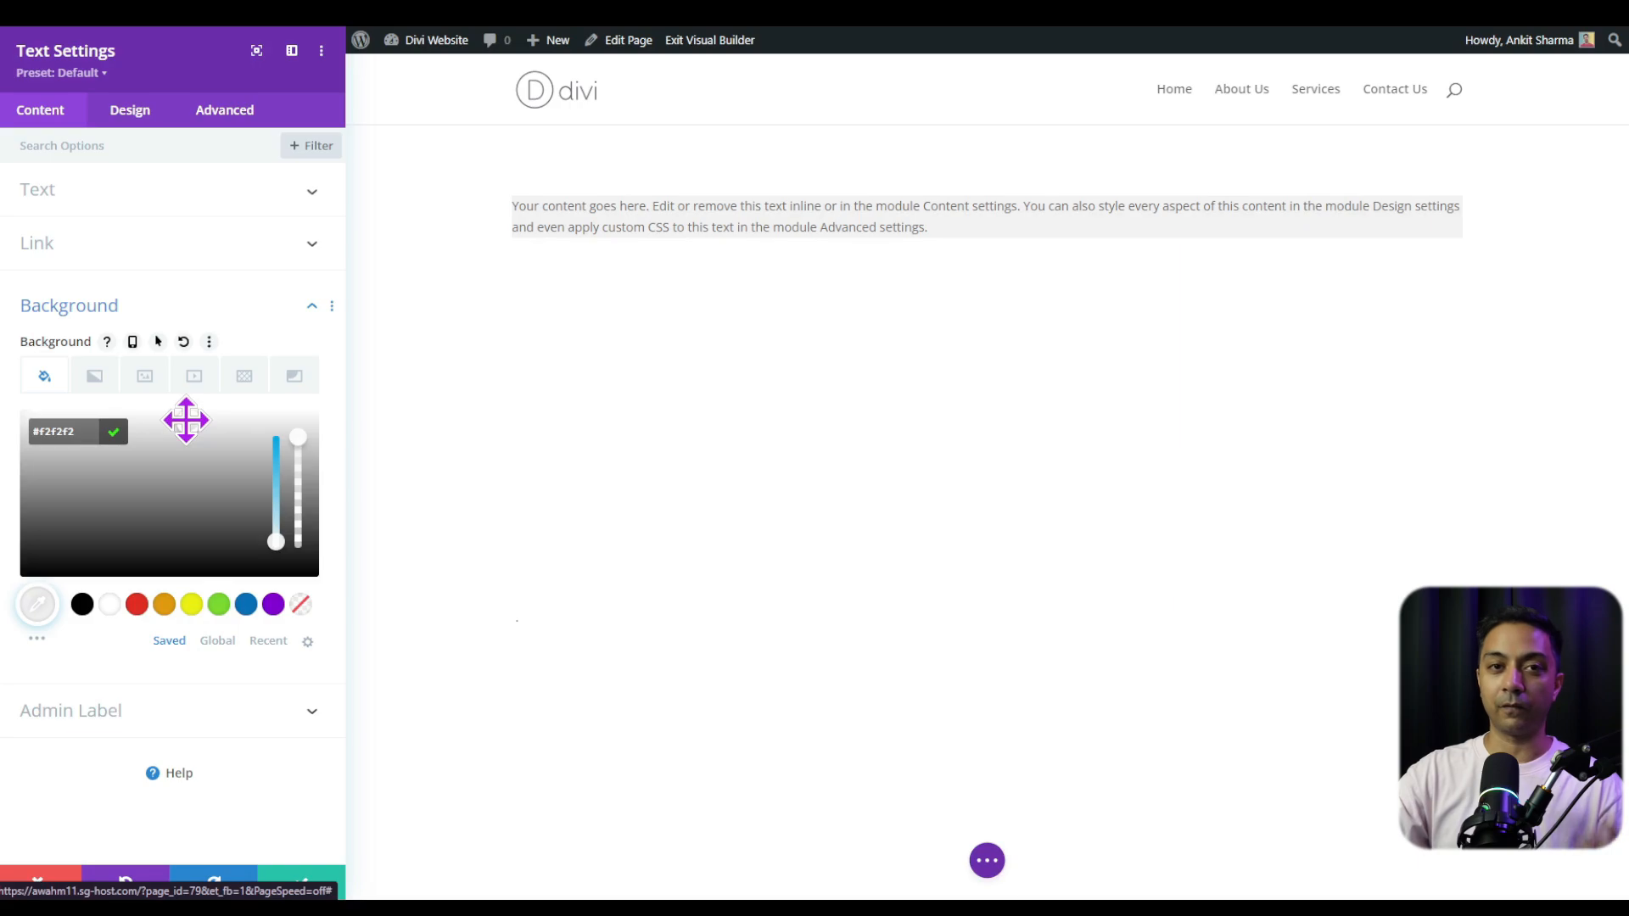
{"action": "left_click", "coordinate": [111, 301]}
Set the Text module's text size to 18px and letter spacing to 4px, undock its settings window, and save the module
{"action": "left_click", "coordinate": [130, 119]}
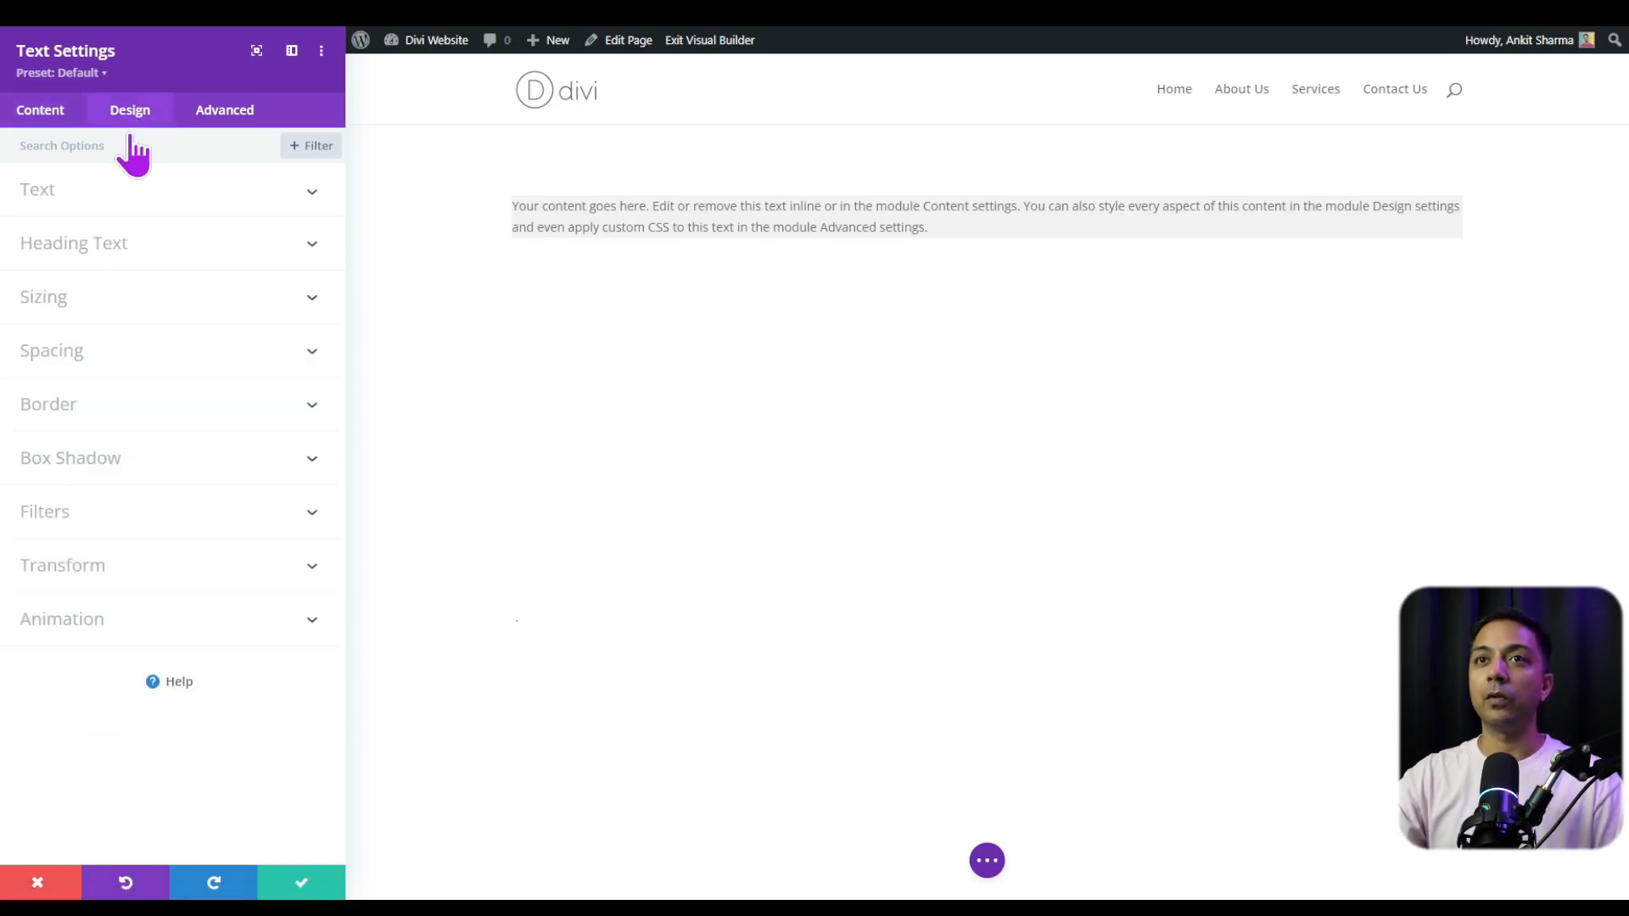
{"action": "left_click", "coordinate": [77, 204]}
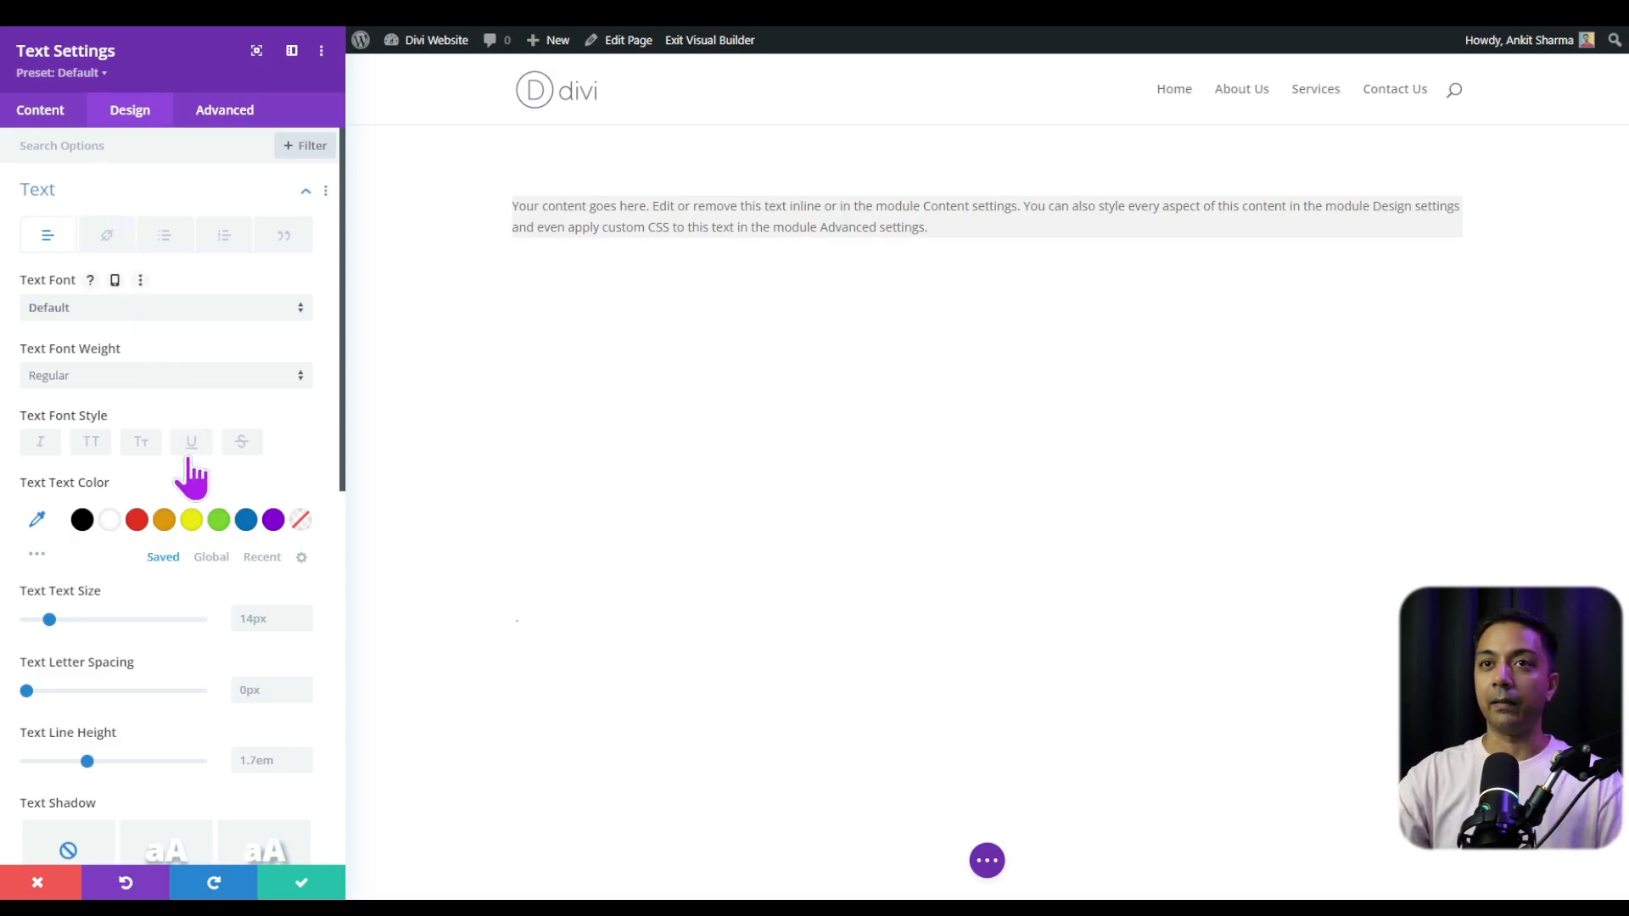
{"action": "mouse_move", "coordinate": [52, 620]}
{"action": "left_mouse_down"}
{"action": "mouse_move", "coordinate": [70, 621]}
{"action": "mouse_move", "coordinate": [57, 620]}
{"action": "left_mouse_up"}
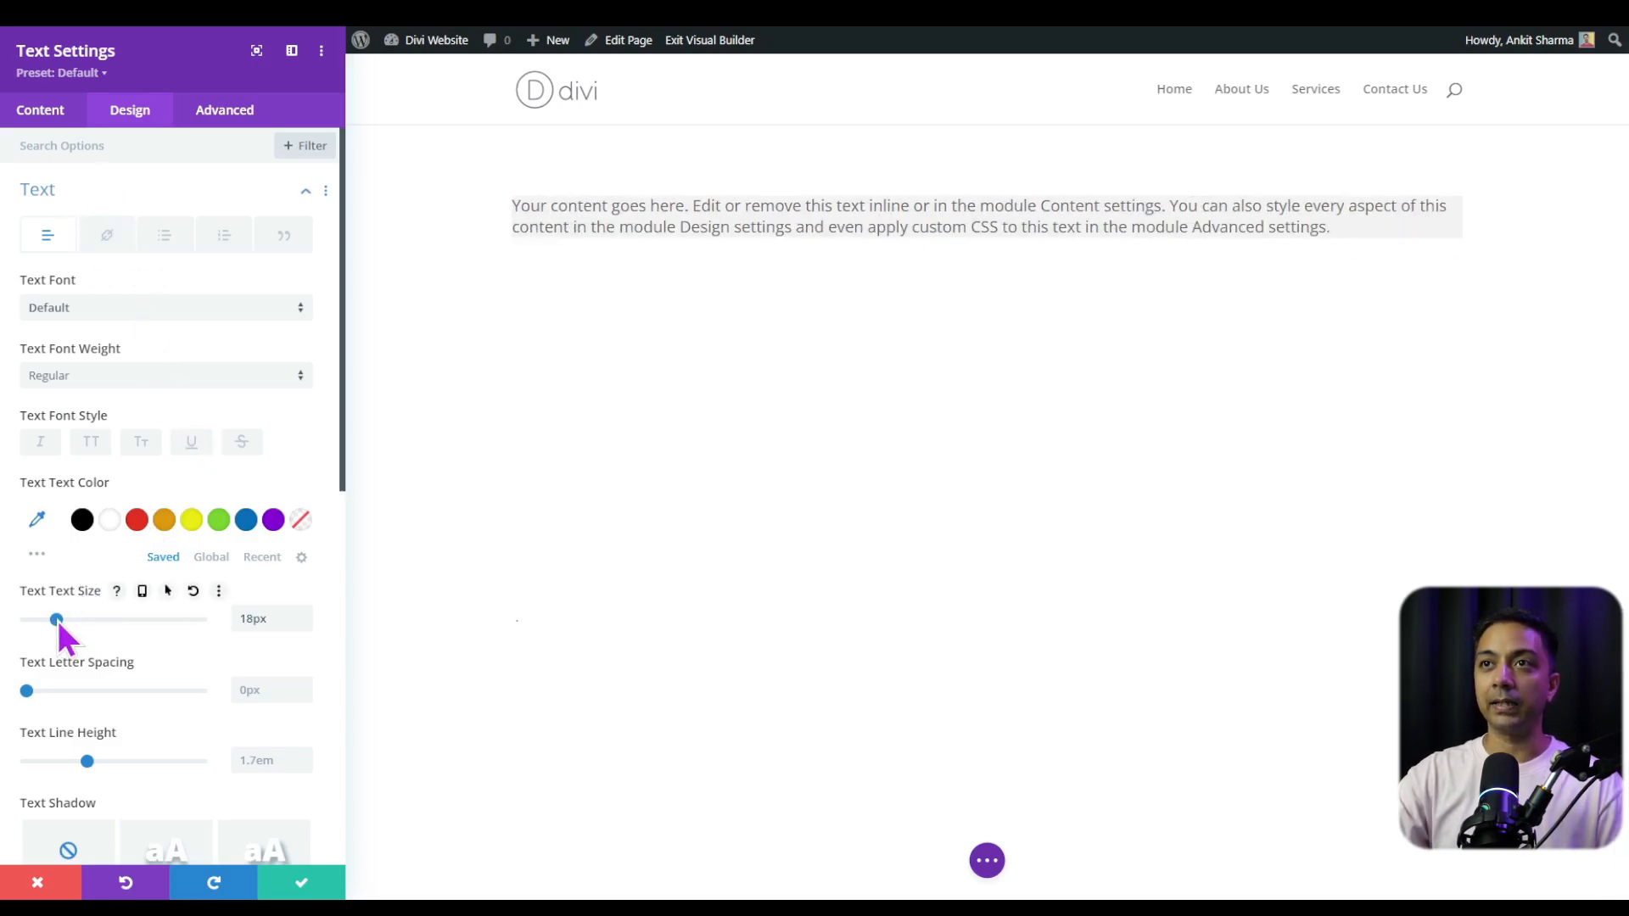
{"action": "left_click_drag", "start_coordinate": [27, 691], "coordinate": [33, 691]}
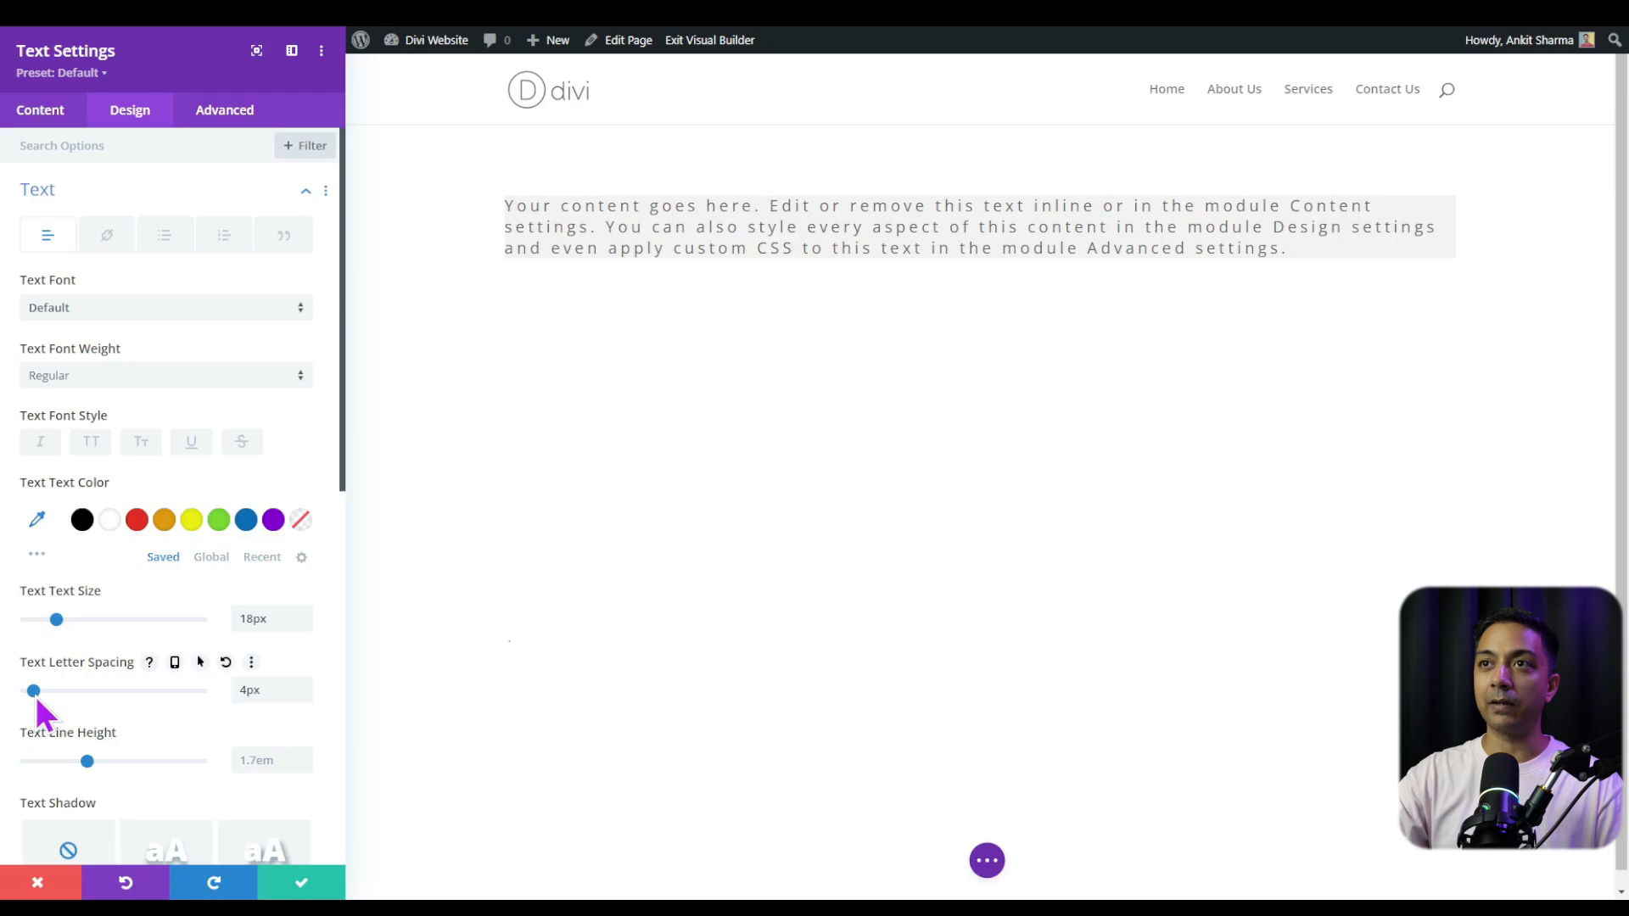
{"action": "scroll", "coordinate": [204, 534], "scroll_direction": "down", "scroll_amount": 2}
{"action": "scroll", "coordinate": [204, 526], "scroll_direction": "down", "scroll_amount": 5}
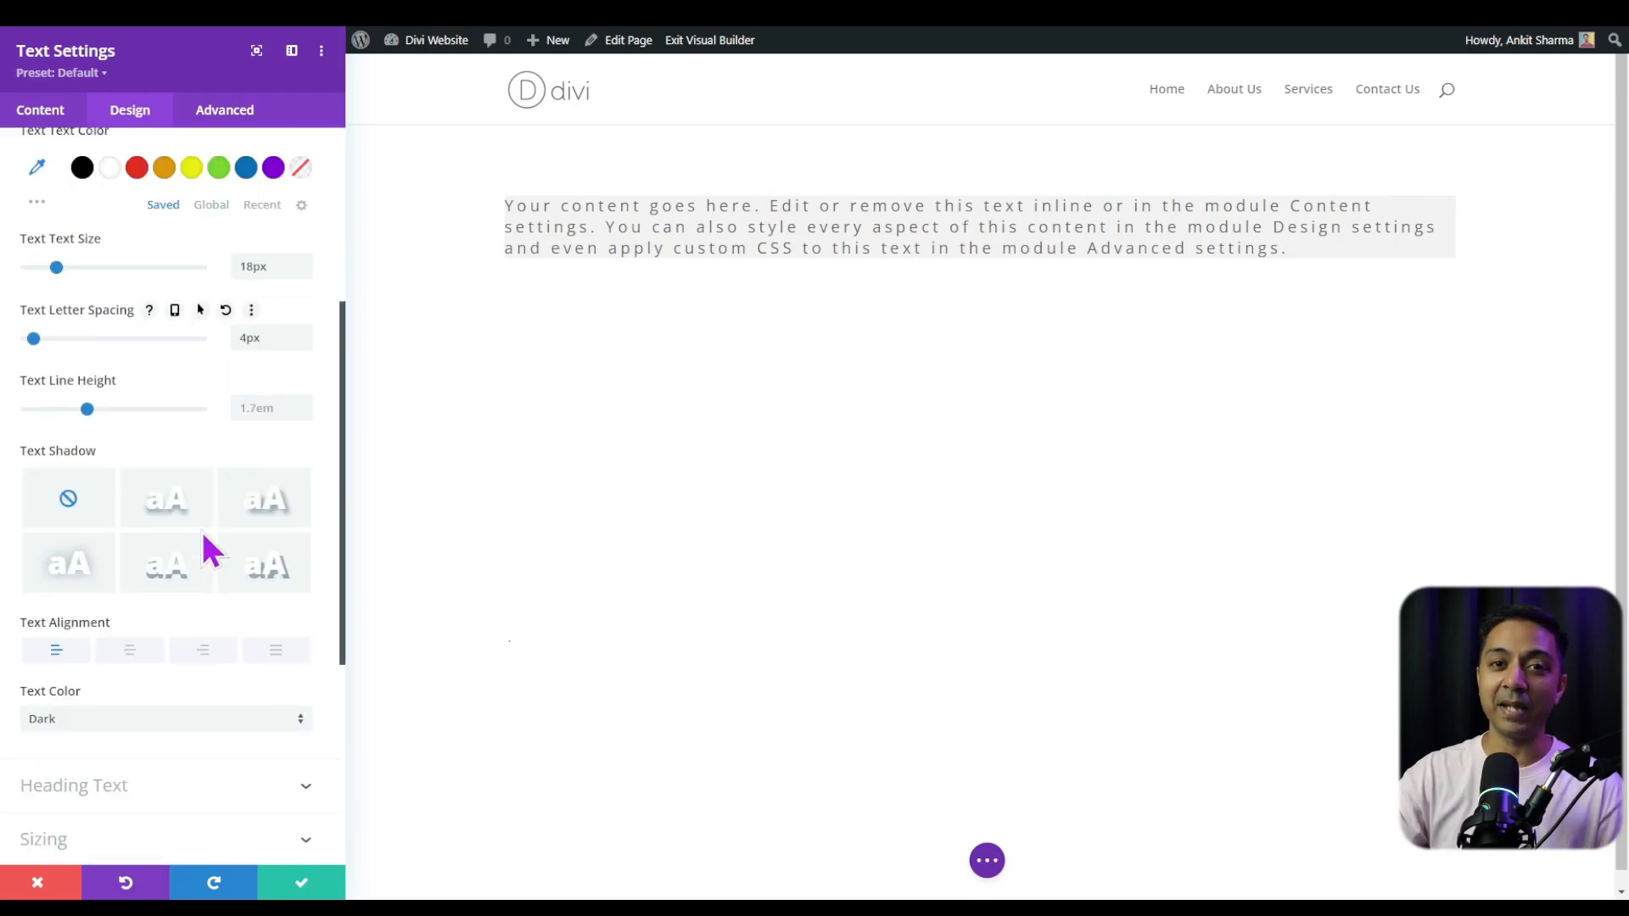
{"action": "scroll", "coordinate": [212, 560], "scroll_direction": "up", "scroll_amount": 8}
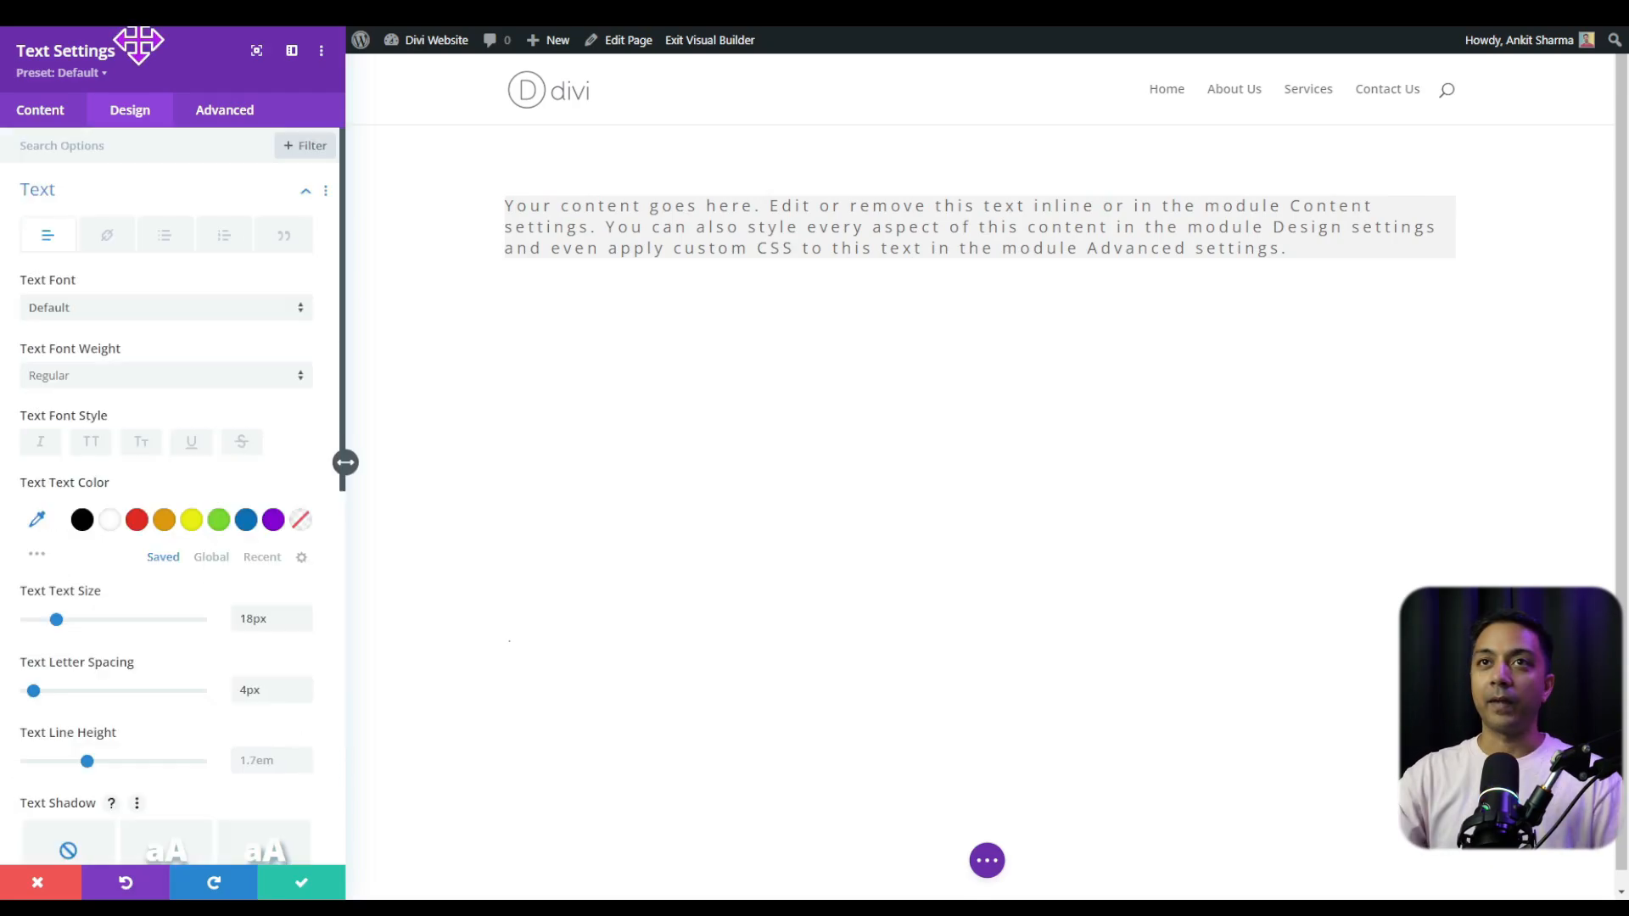
{"action": "left_click_drag", "start_coordinate": [140, 53], "coordinate": [402, 104]}
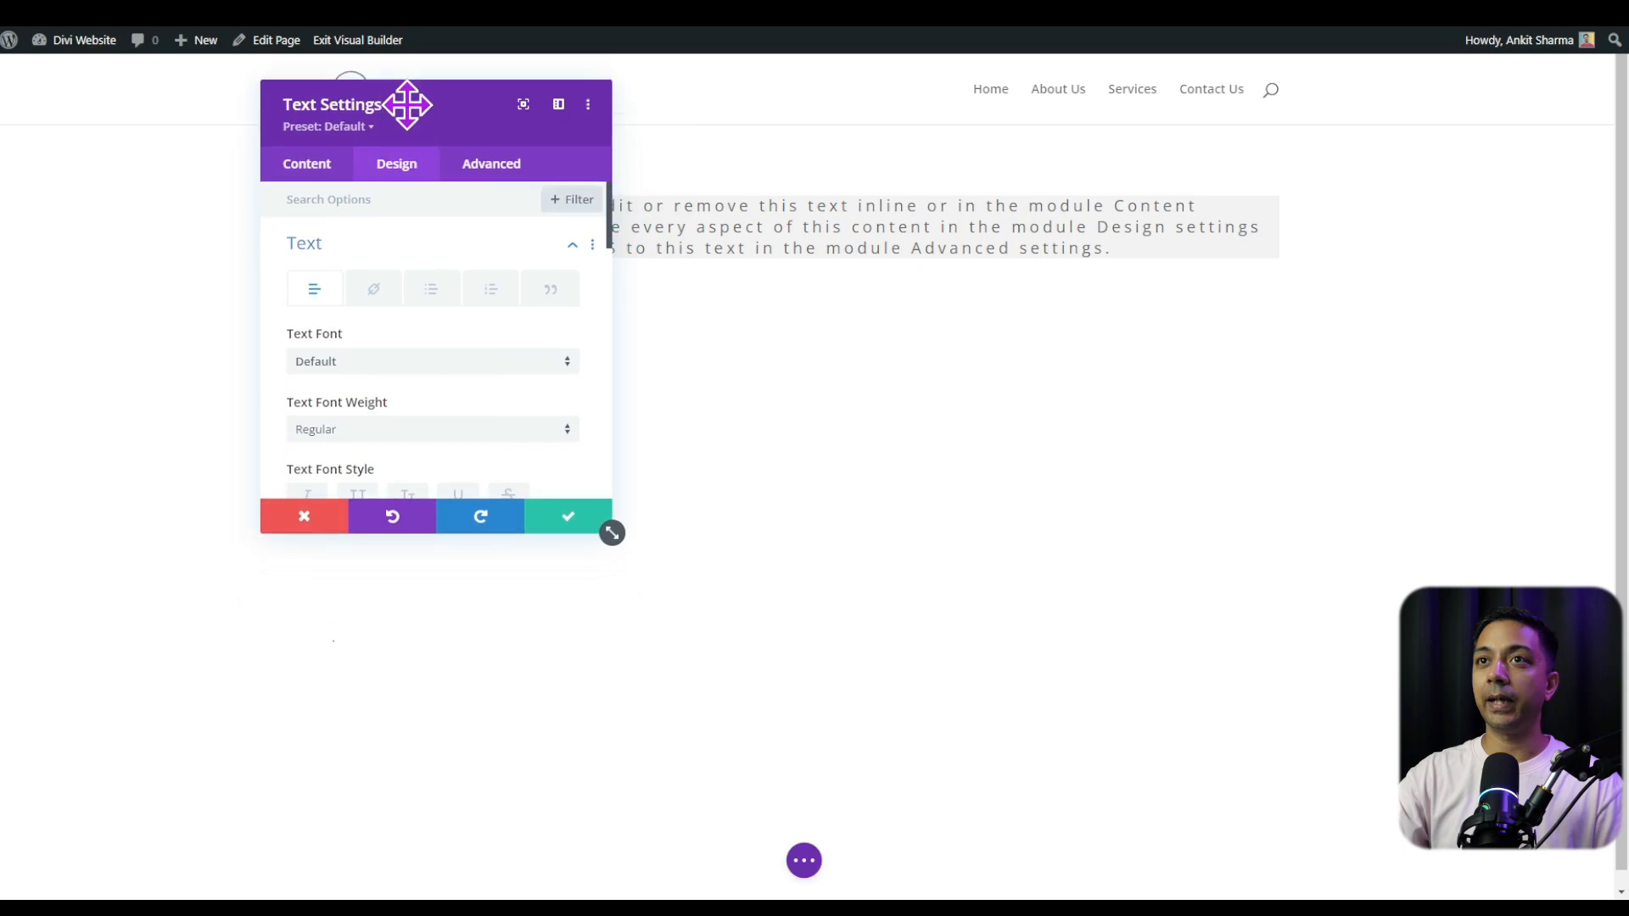
{"action": "left_click", "coordinate": [565, 535]}
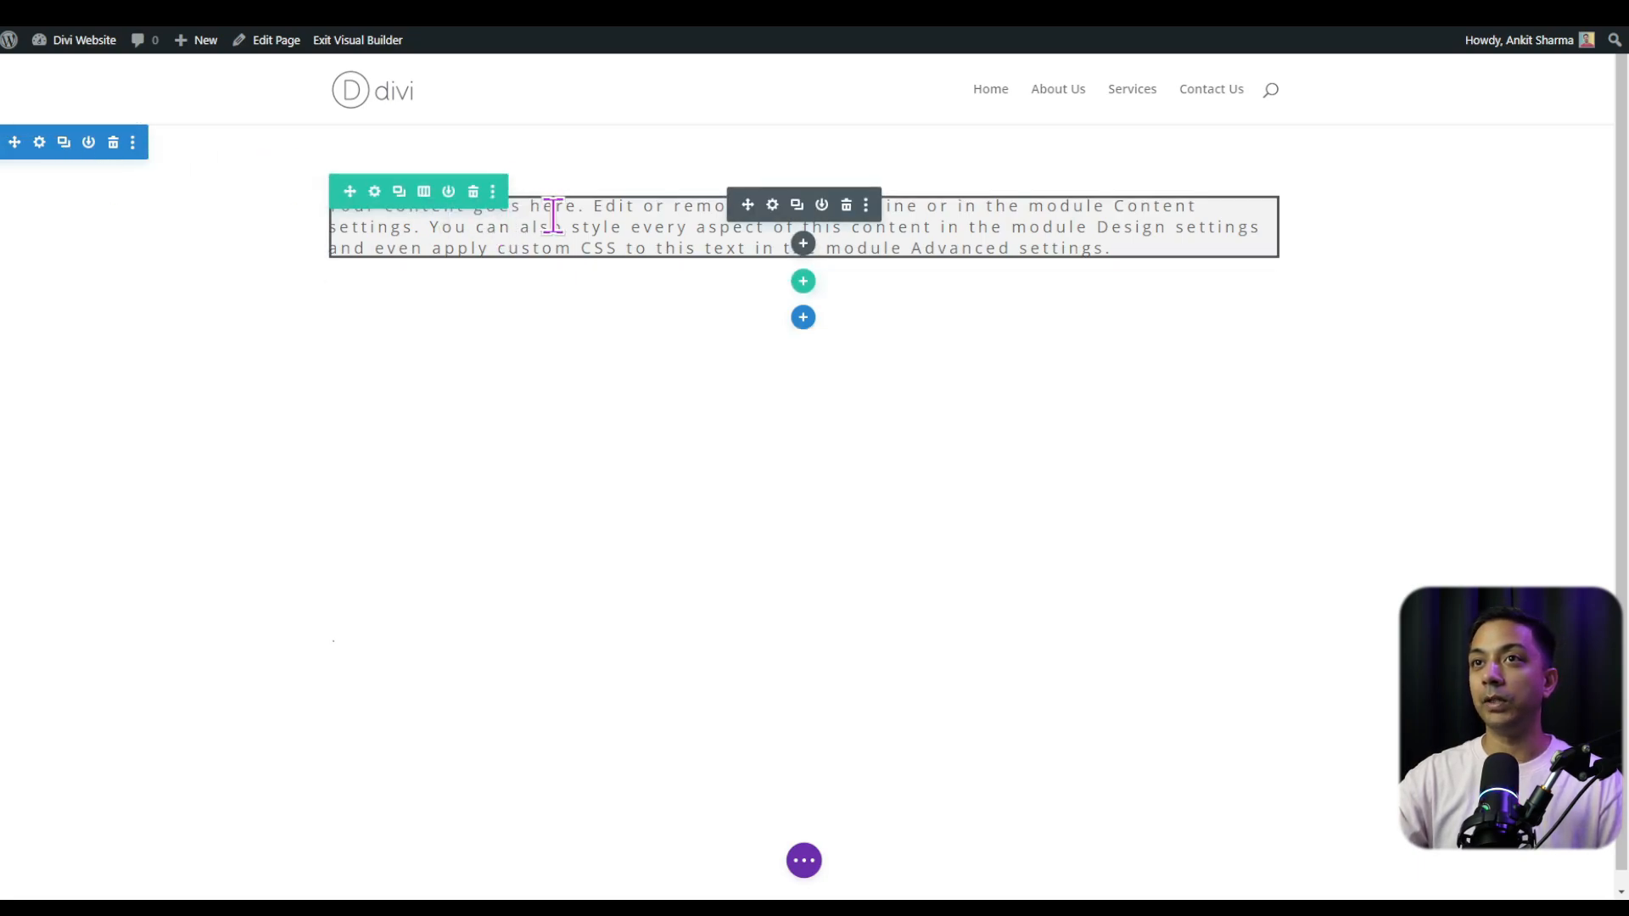
Insert a row with two equal columns below the text and add a default Text module to its left column
{"action": "left_click", "coordinate": [803, 292]}
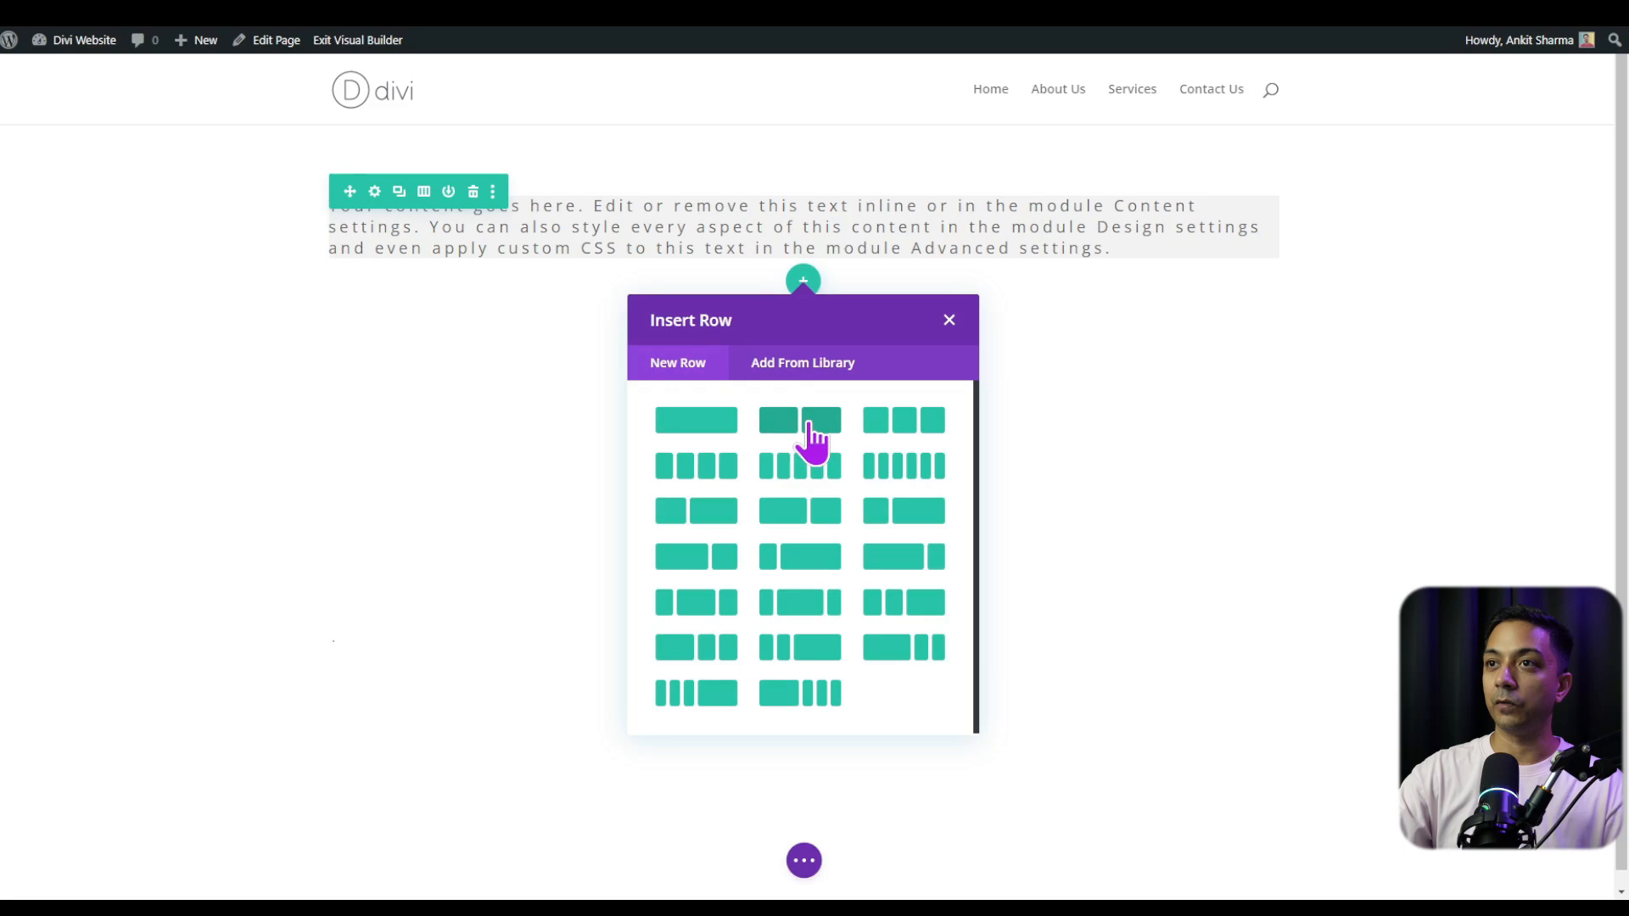
{"action": "left_click", "coordinate": [809, 426]}
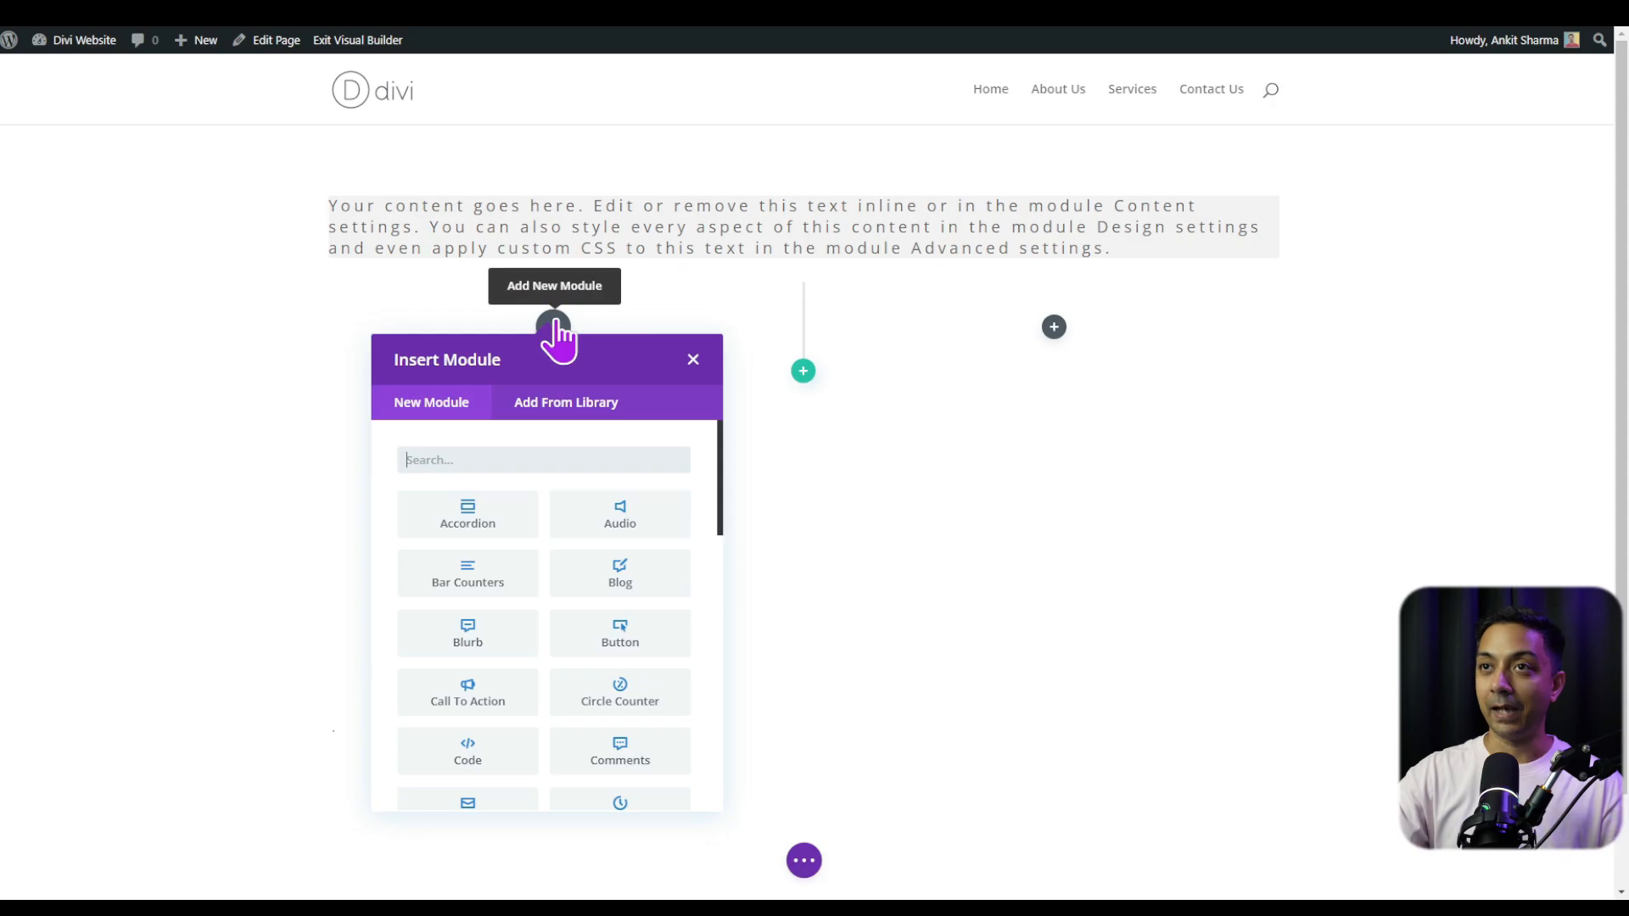
{"action": "left_click", "coordinate": [1054, 328]}
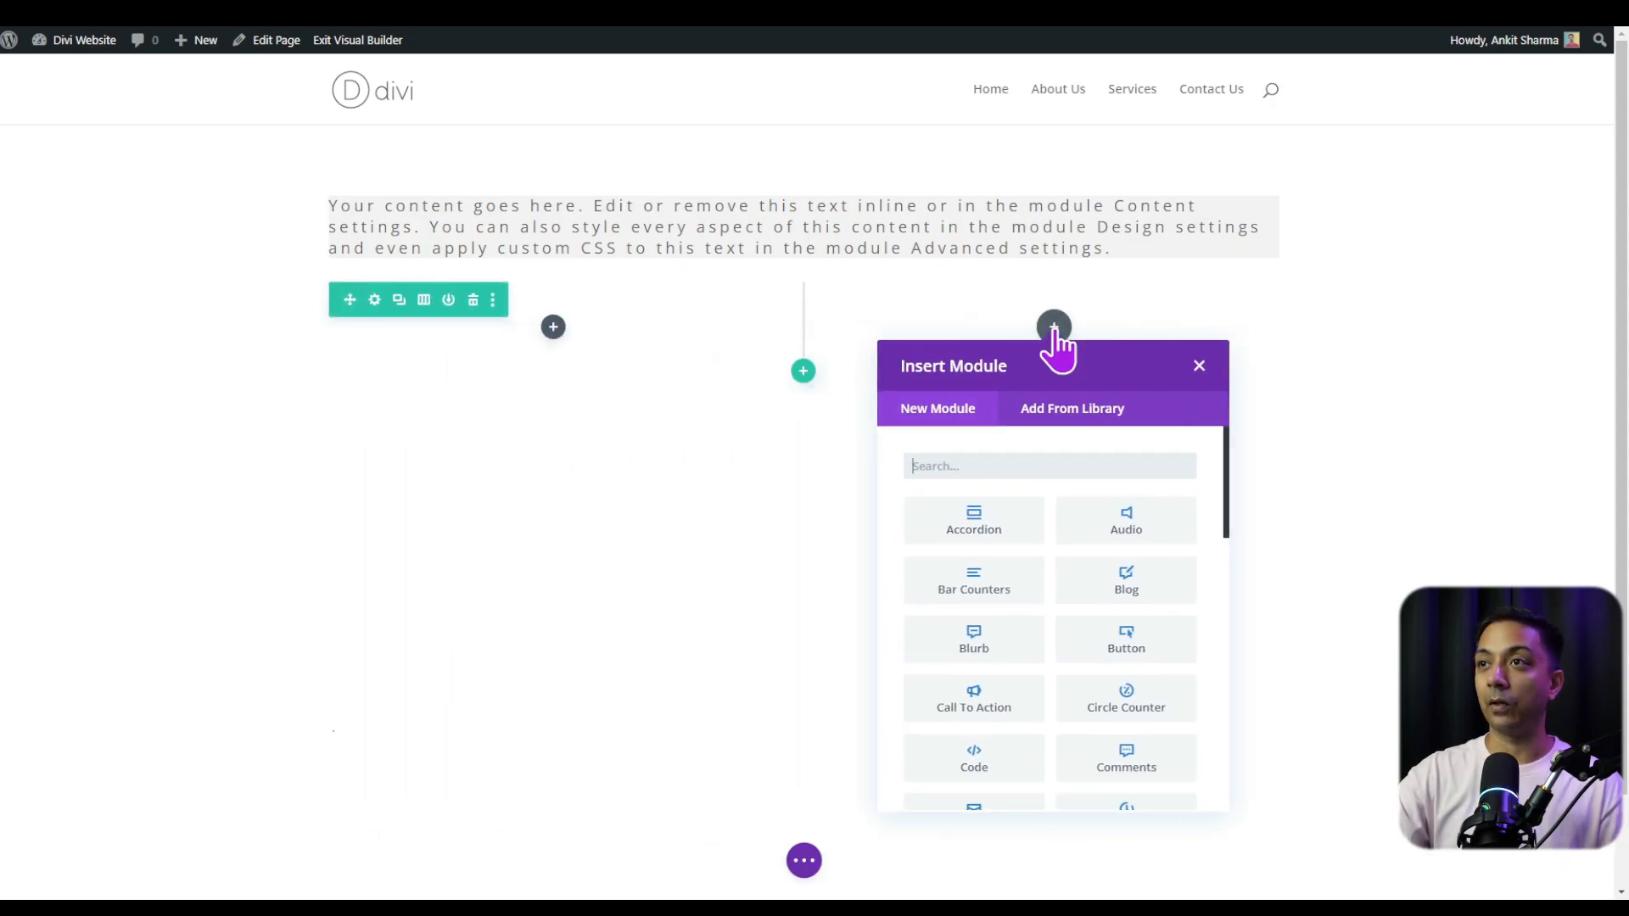
{"action": "left_click", "coordinate": [554, 326]}
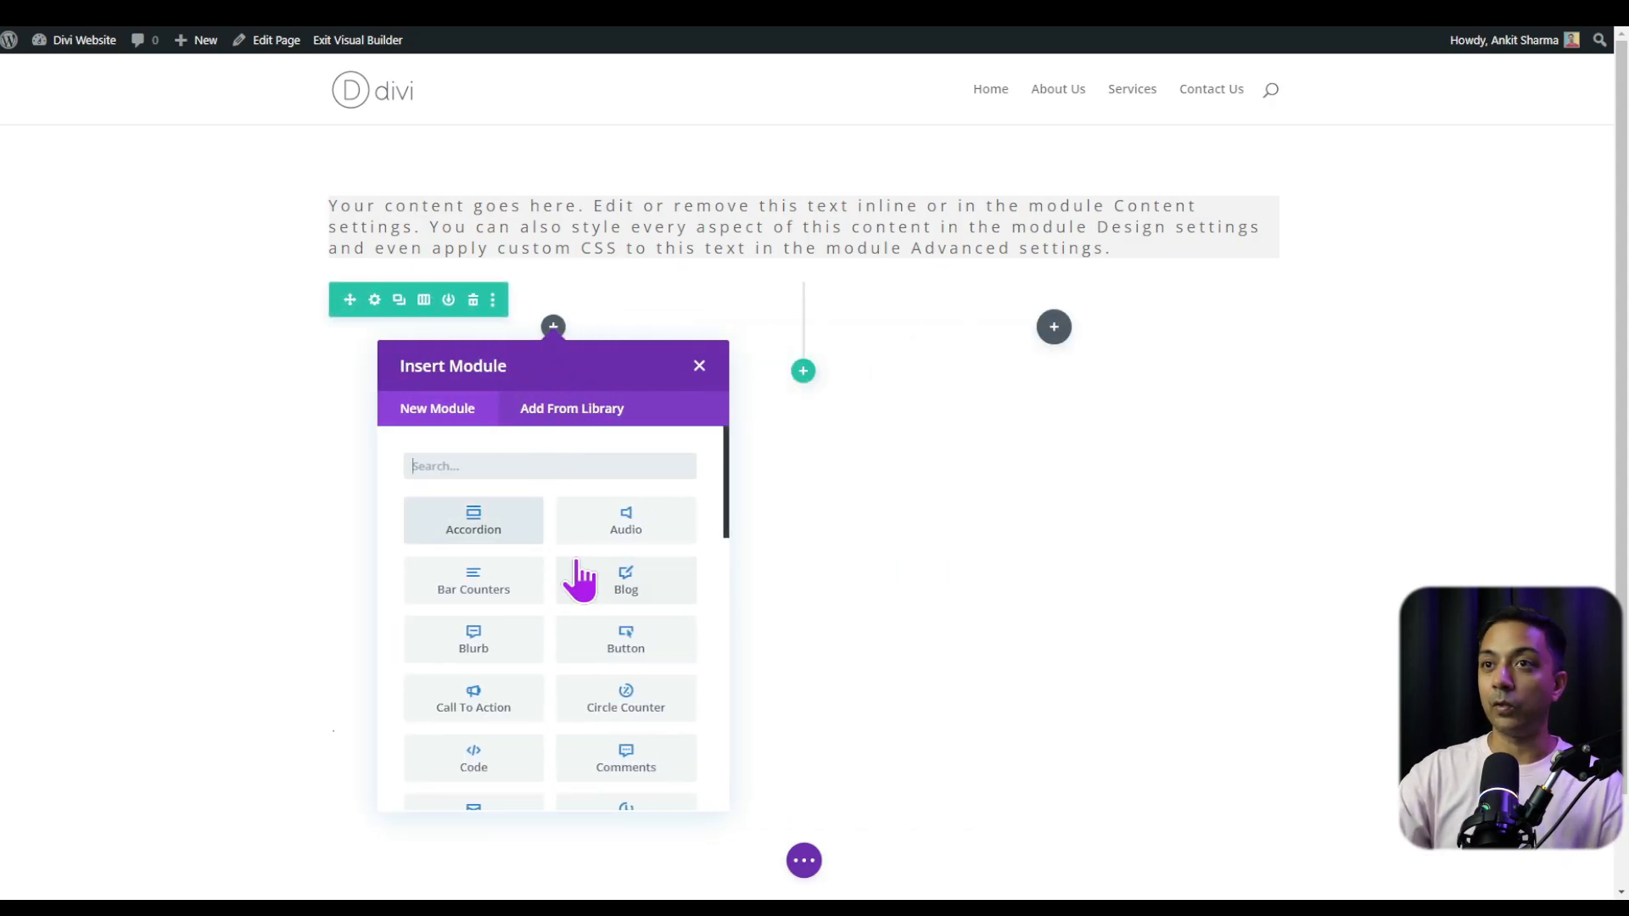
{"action": "type", "text": "text"}
{"action": "left_click", "coordinate": [541, 517]}
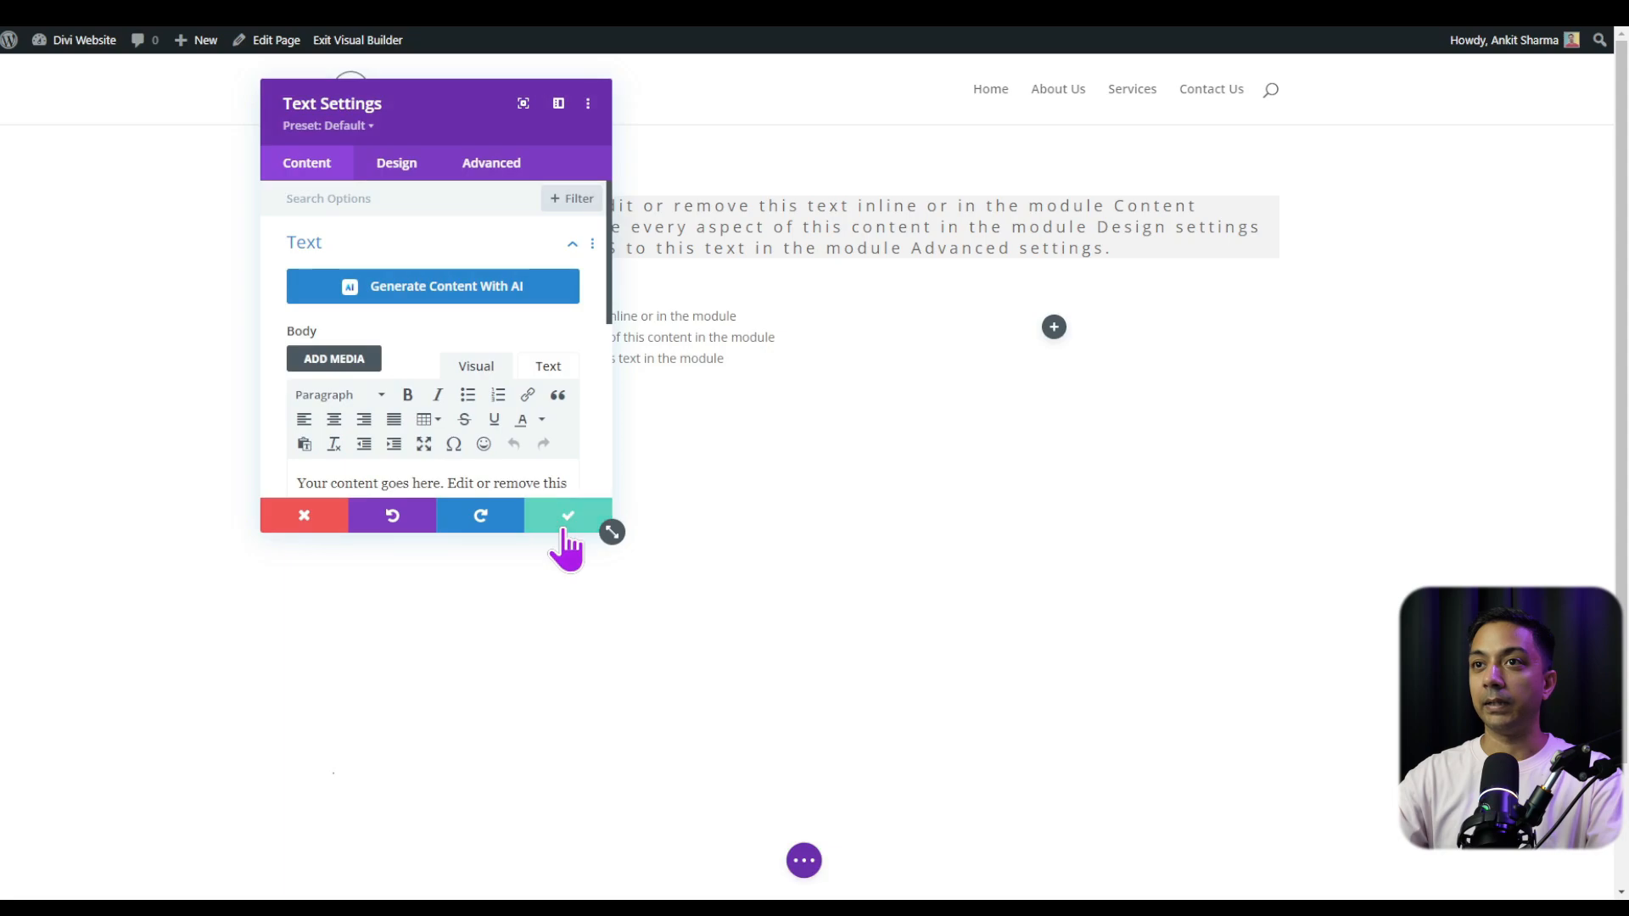
{"action": "left_click", "coordinate": [565, 526]}
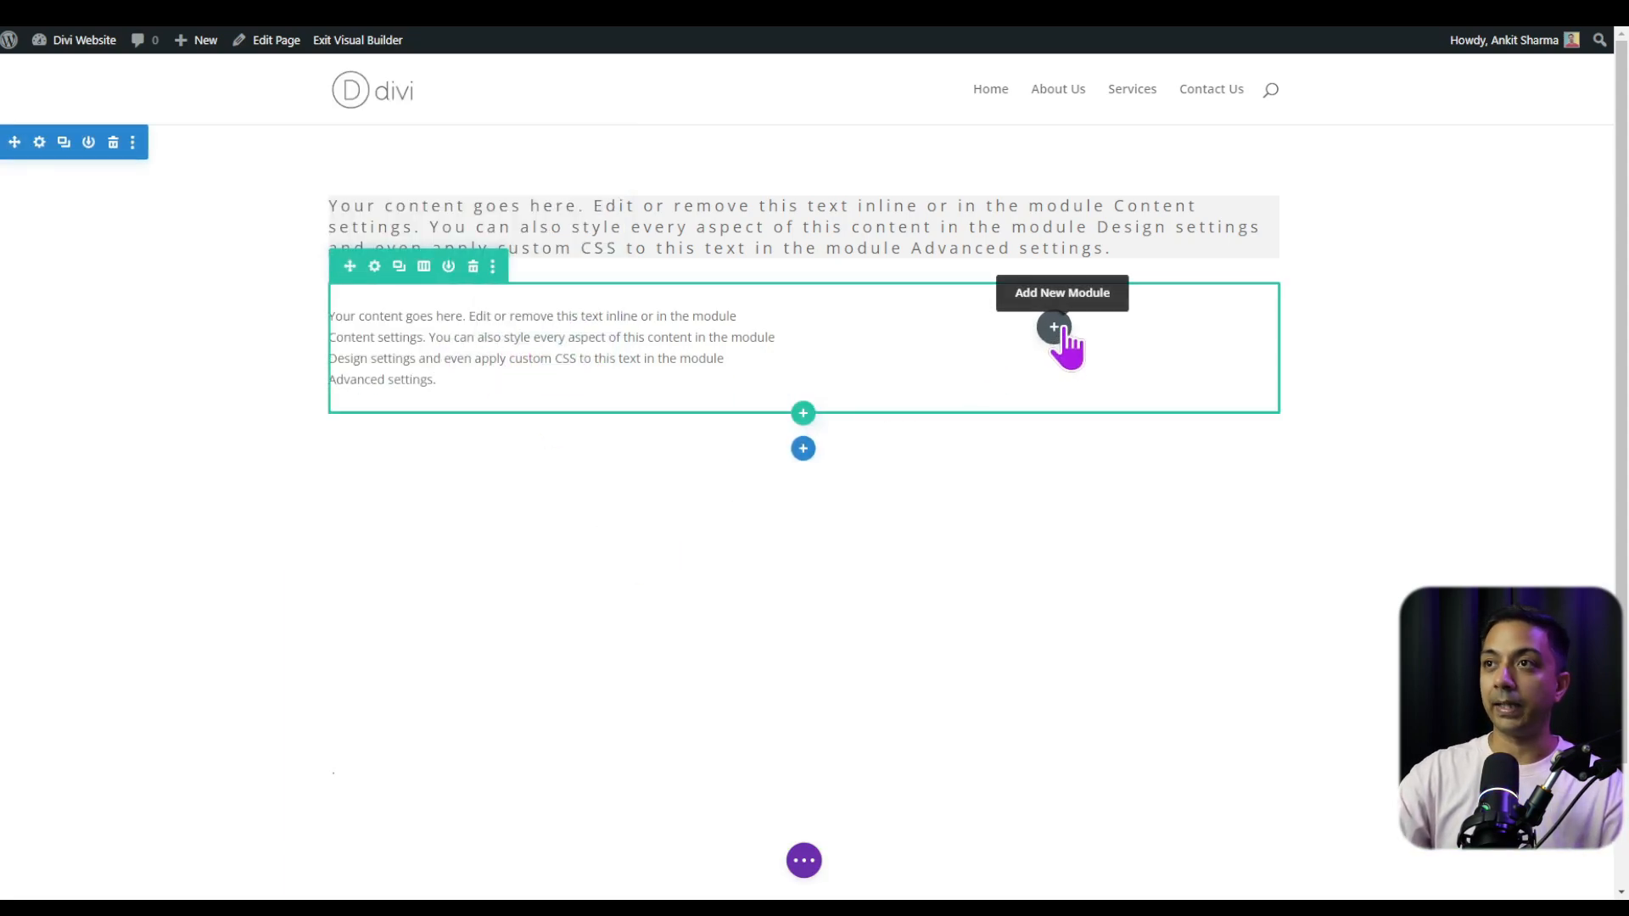
Add an Image module to the right column of the two-column row, keeping the placeholder image, and save it
{"action": "left_click", "coordinate": [1055, 329]}
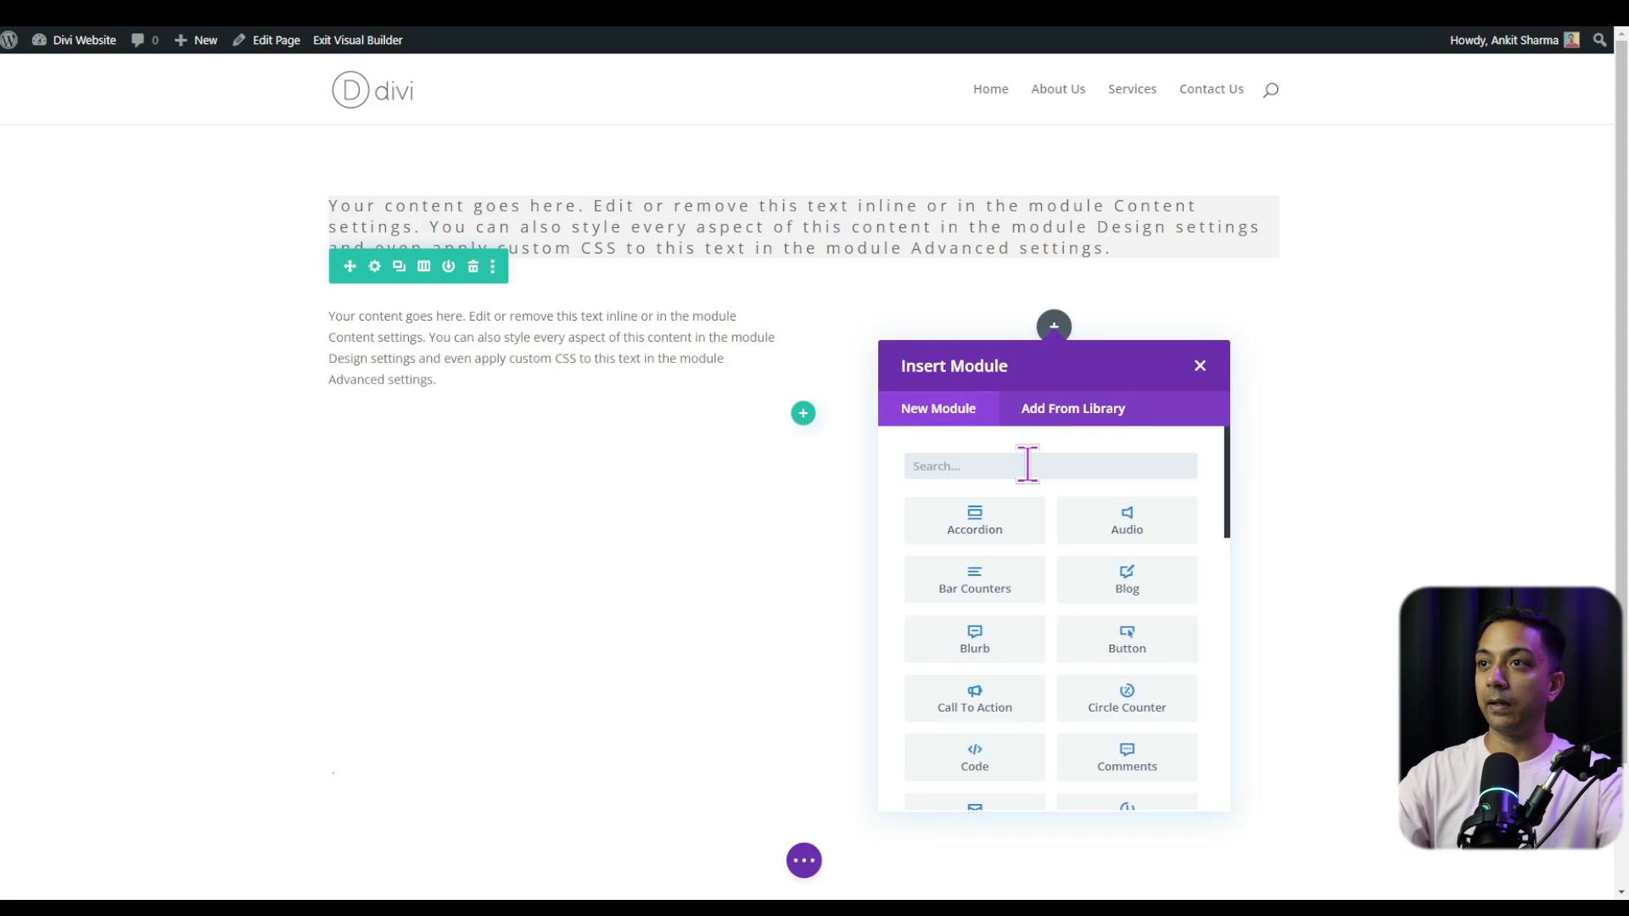
{"action": "type", "text": "im"}
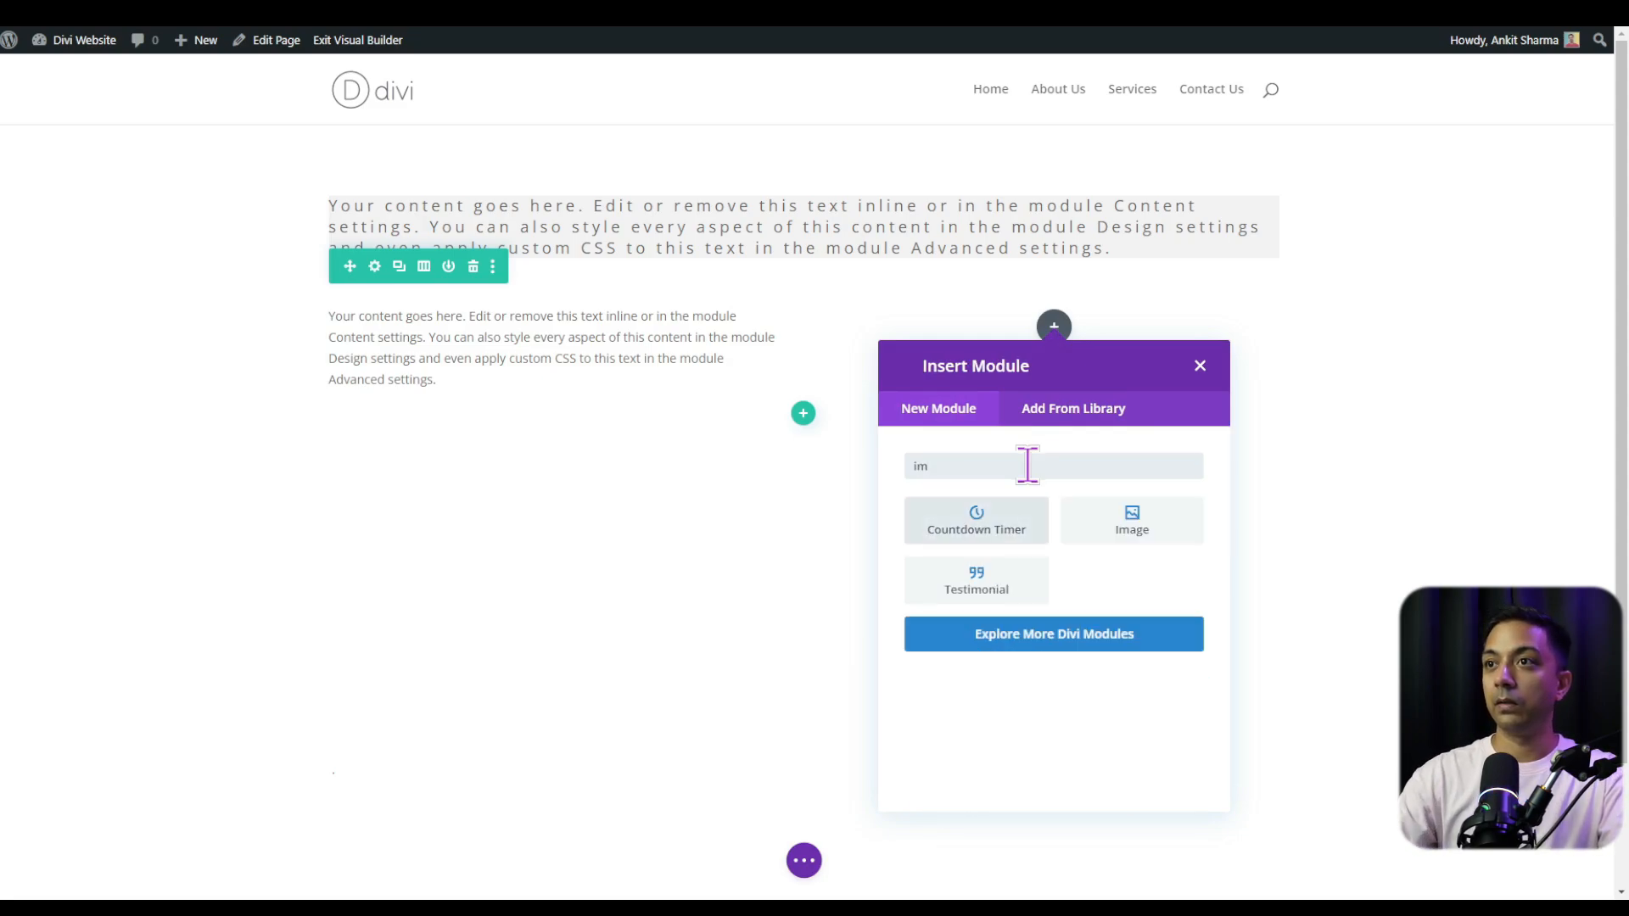
{"action": "left_click", "coordinate": [1132, 521]}
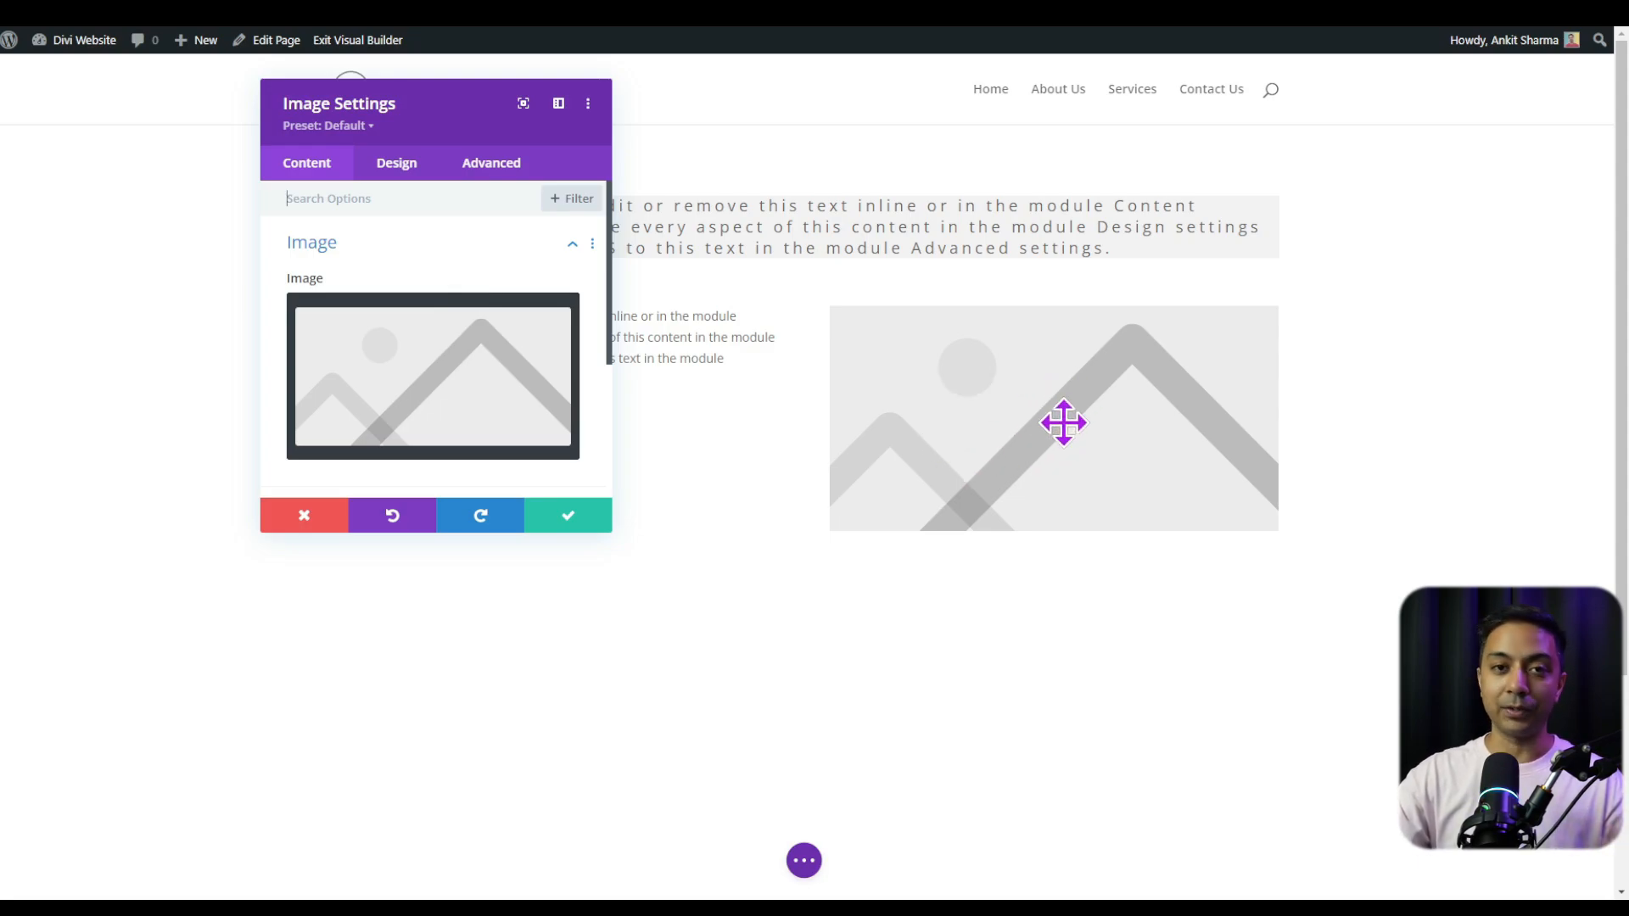
{"action": "mouse_move", "coordinate": [539, 331]}
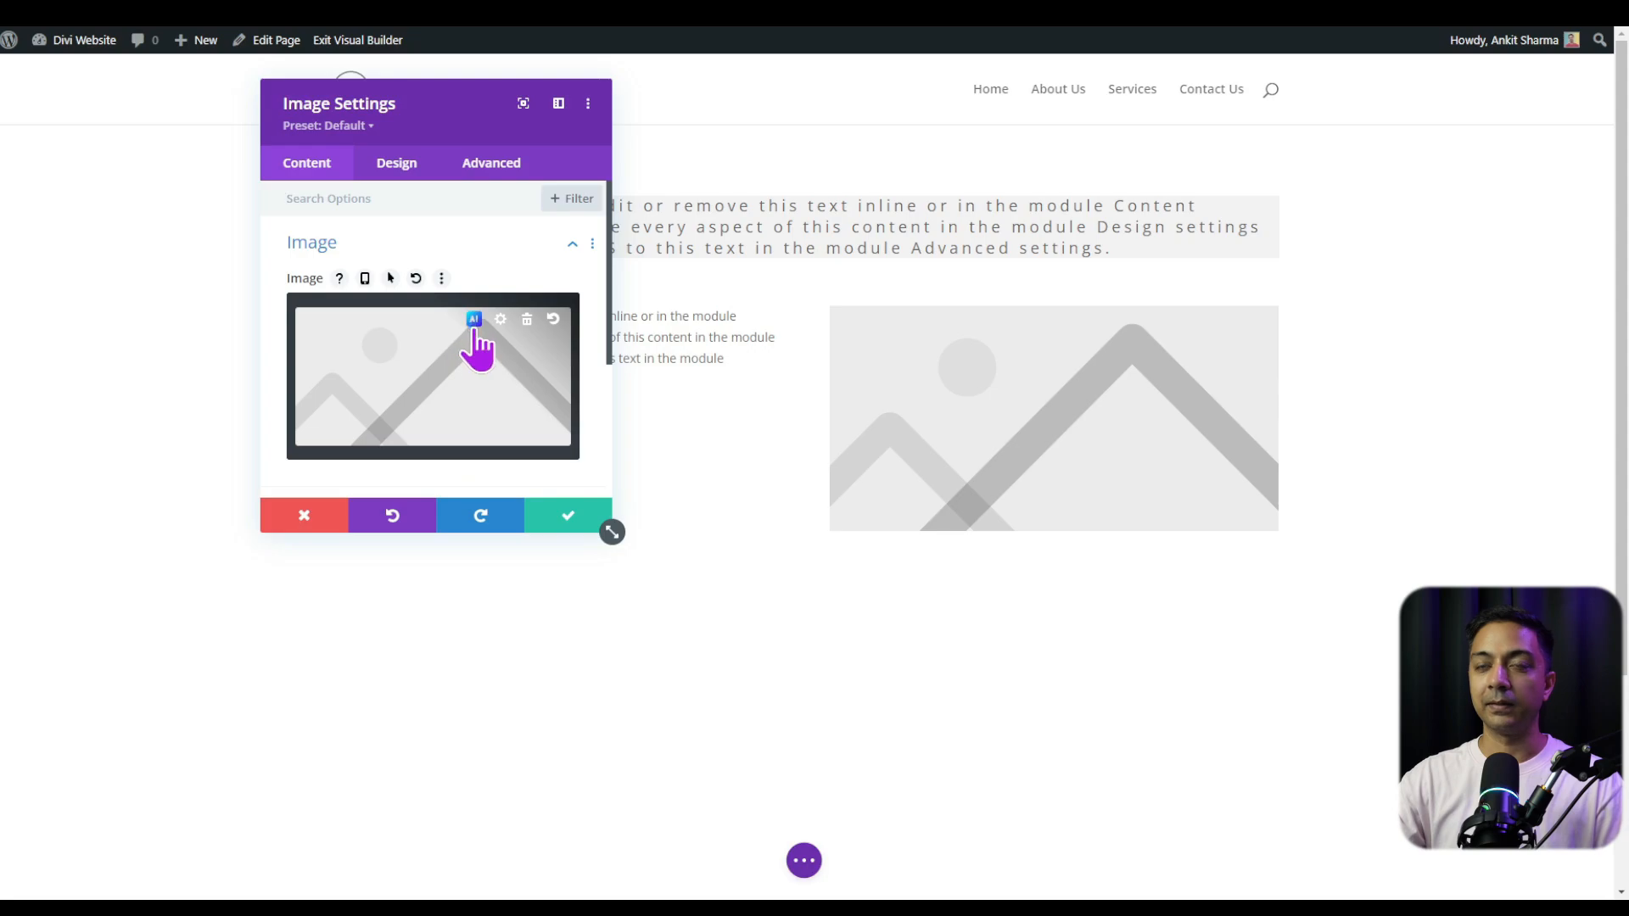
{"action": "left_click", "coordinate": [563, 524]}
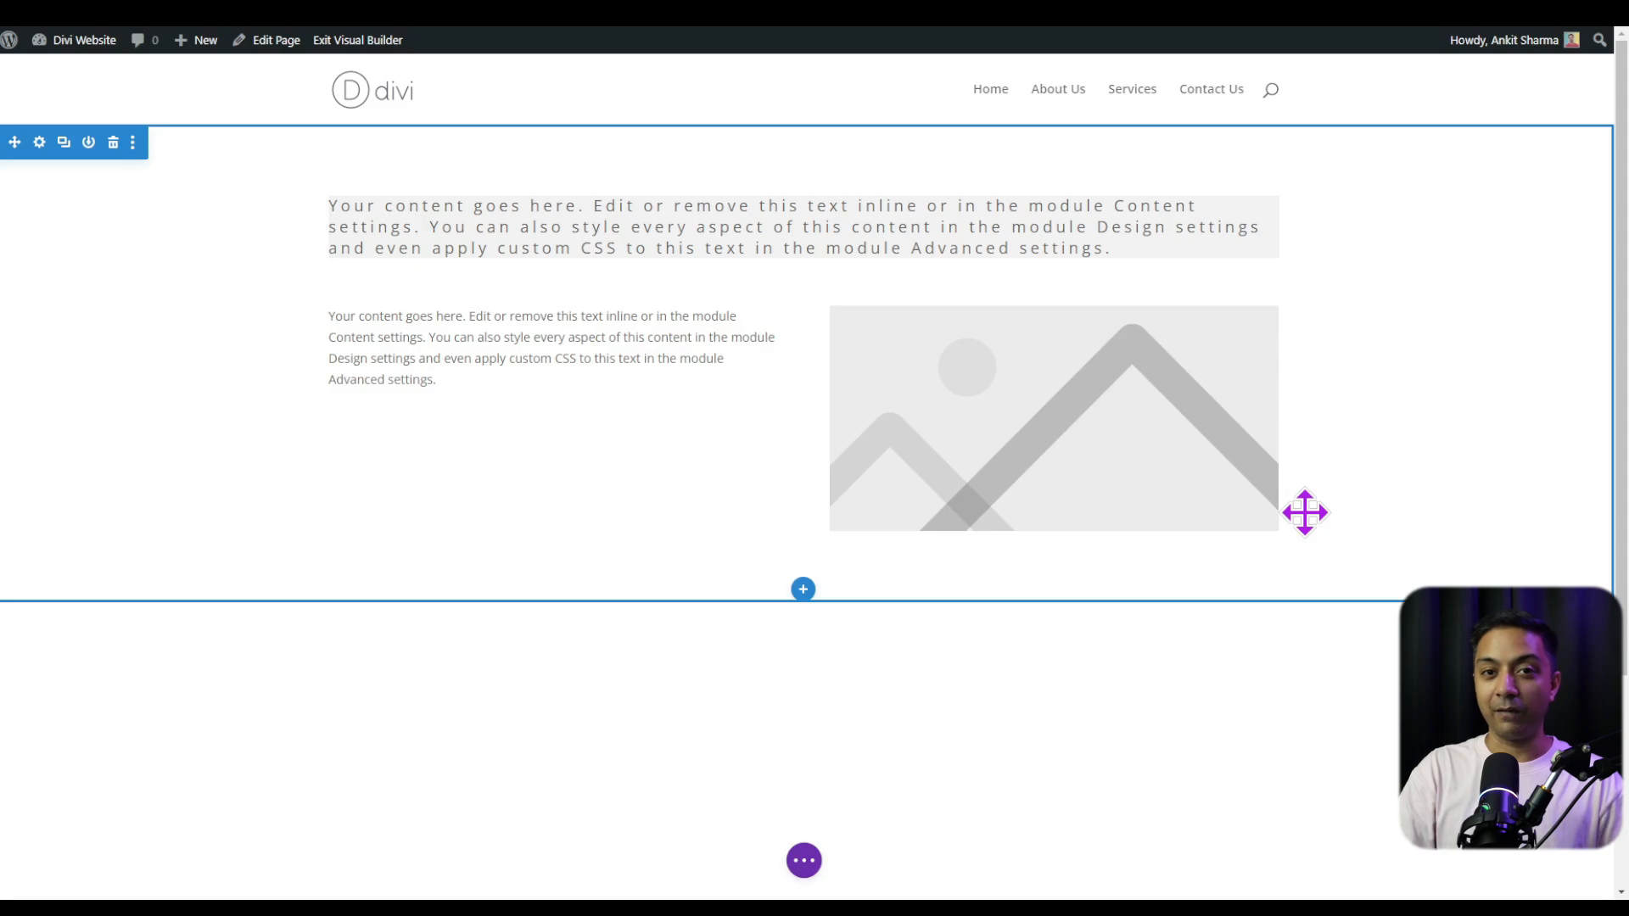
Publish the page and exit the visual builder
{"action": "left_click", "coordinate": [810, 865]}
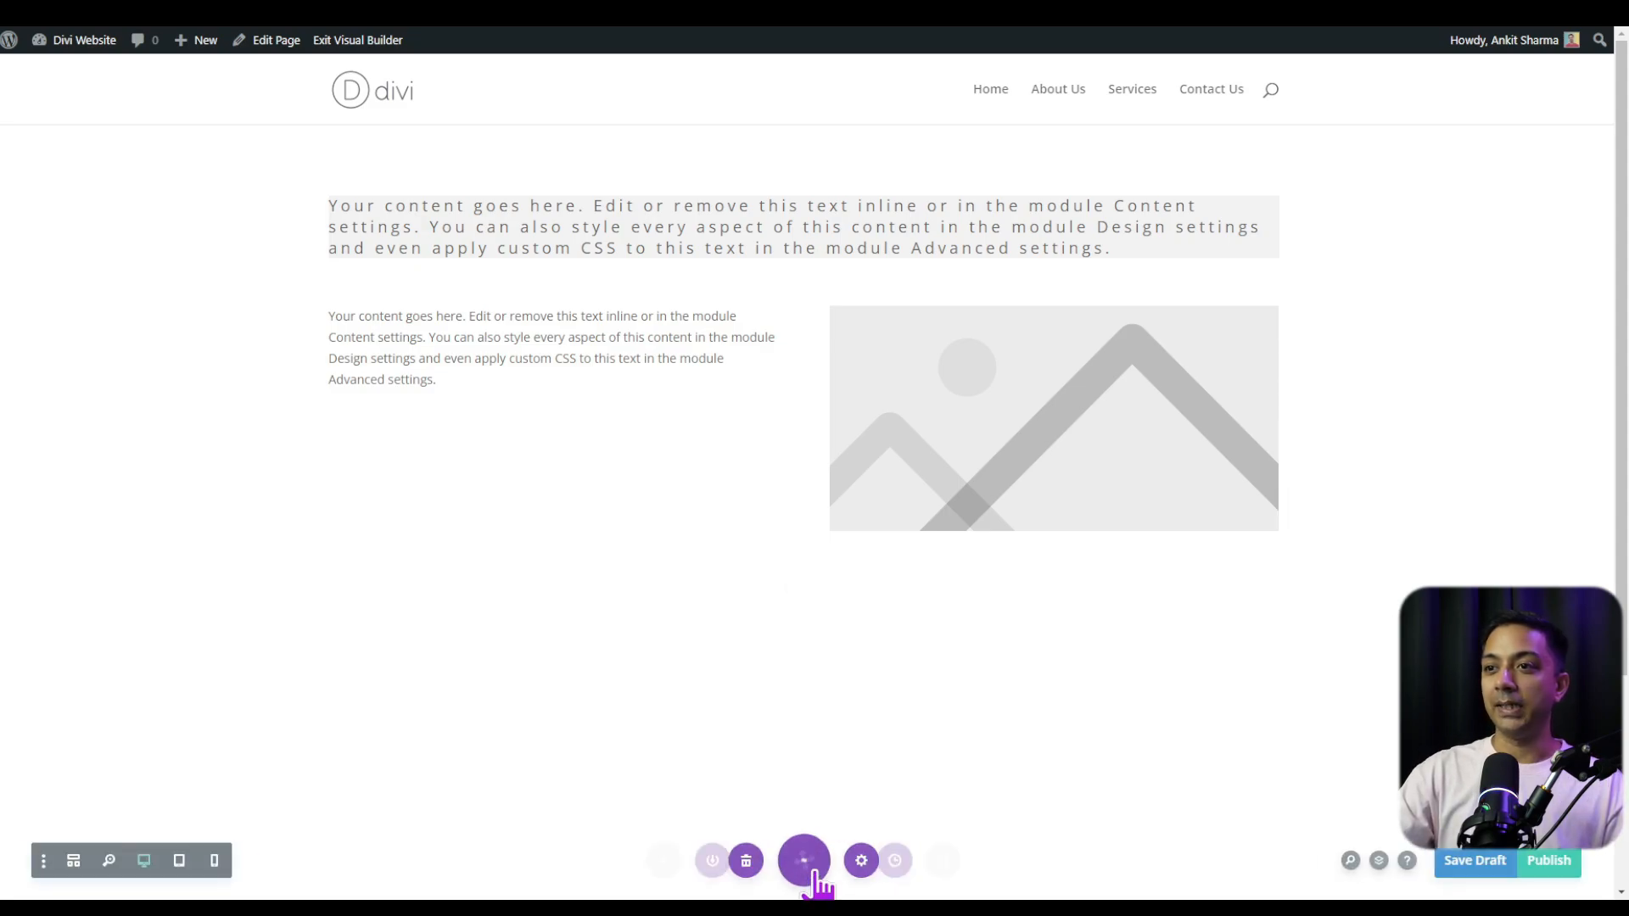
{"action": "left_click", "coordinate": [1558, 865]}
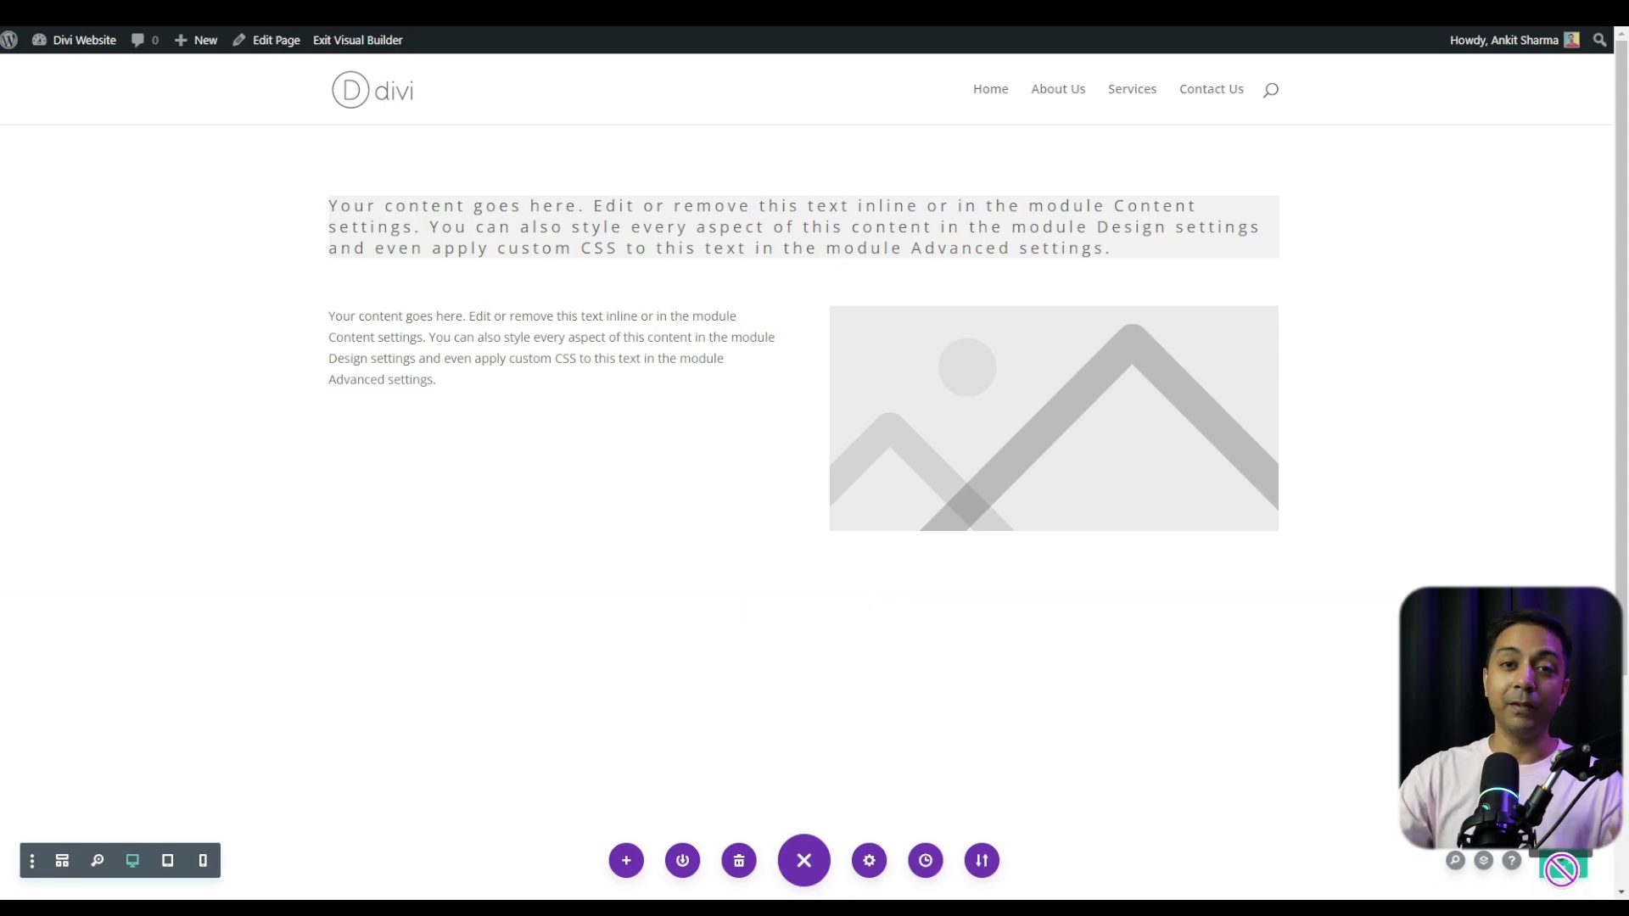
{"action": "left_click", "coordinate": [333, 39]}
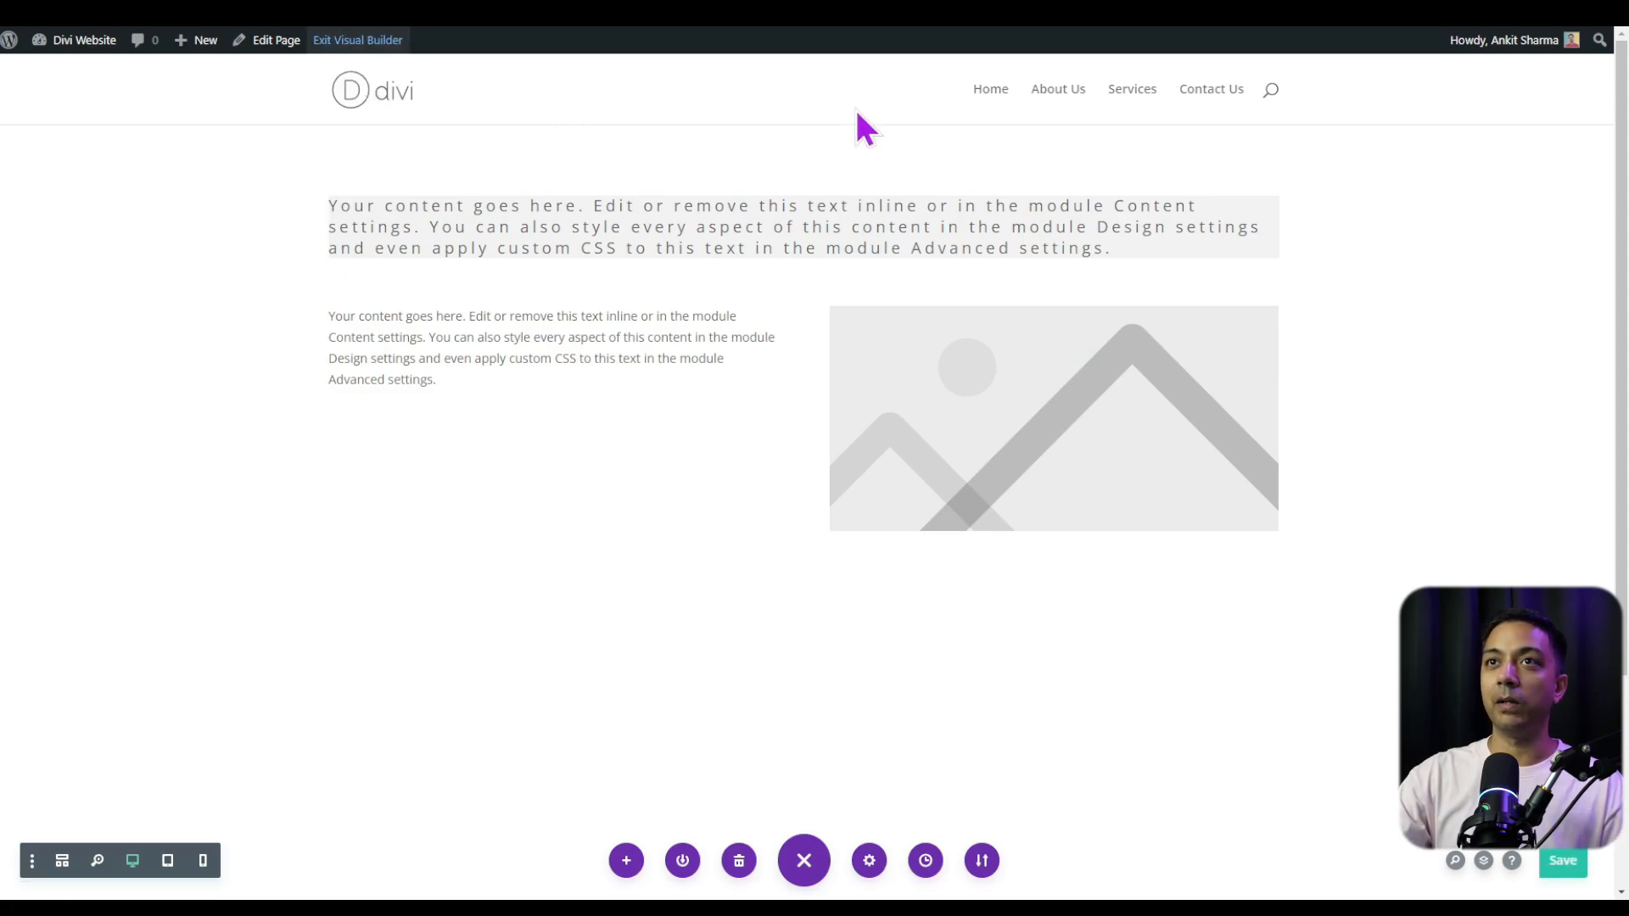
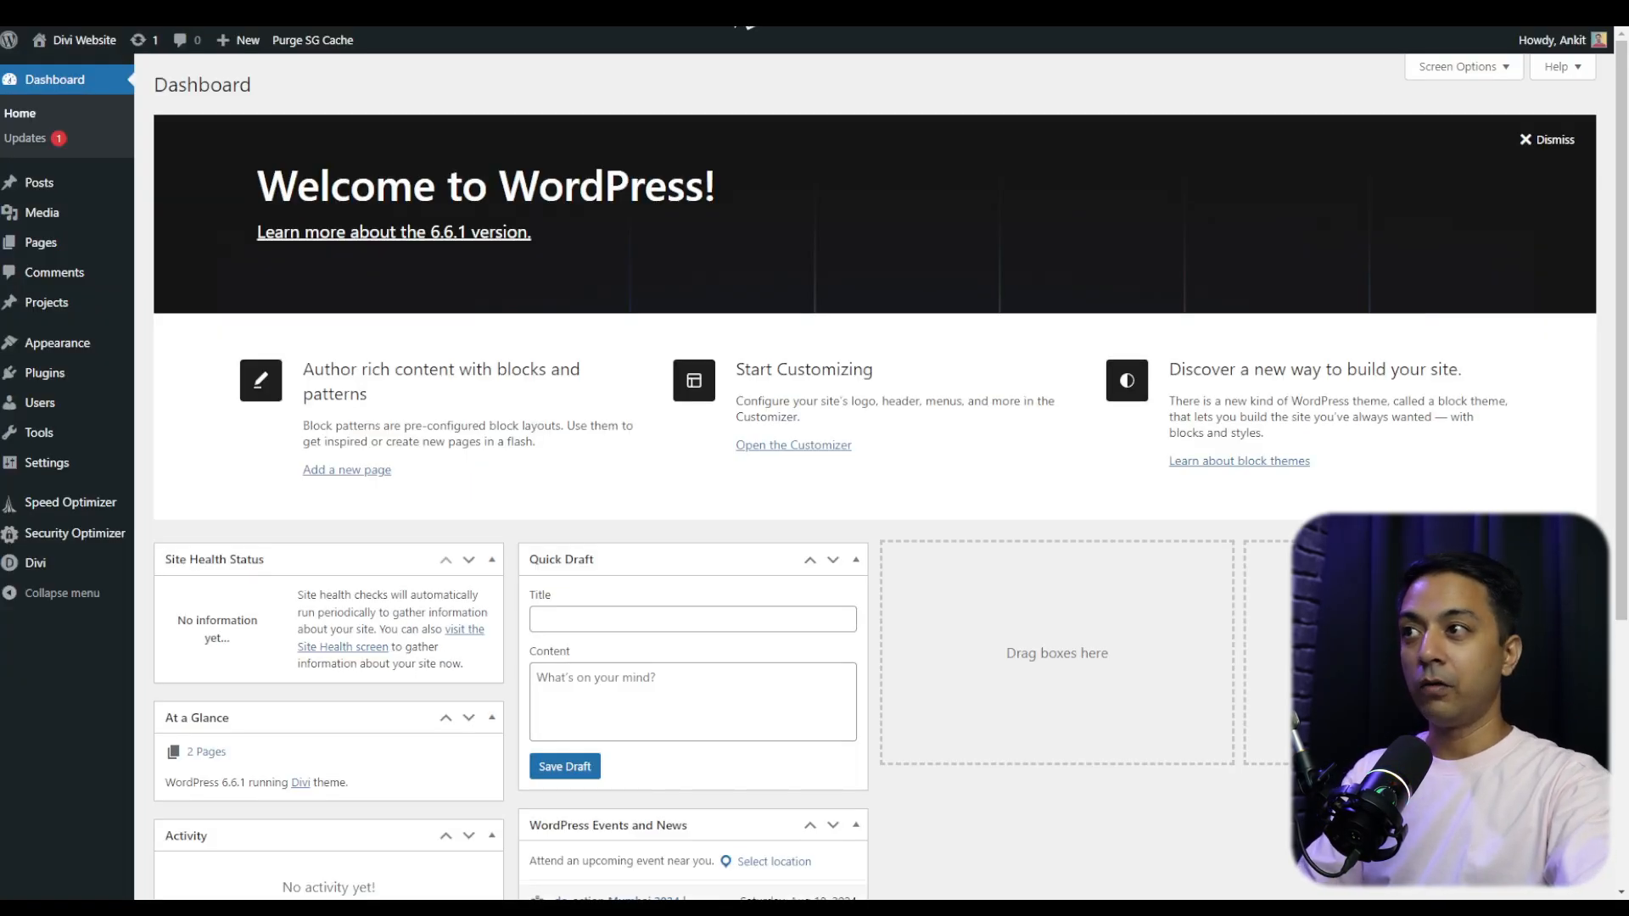
Search the plugin directory for Business Directory Plugin, then install and activate Business Directory Plugin – Easy Listing Directories for WordPress
{"action": "mouse_move", "coordinate": [70, 376]}
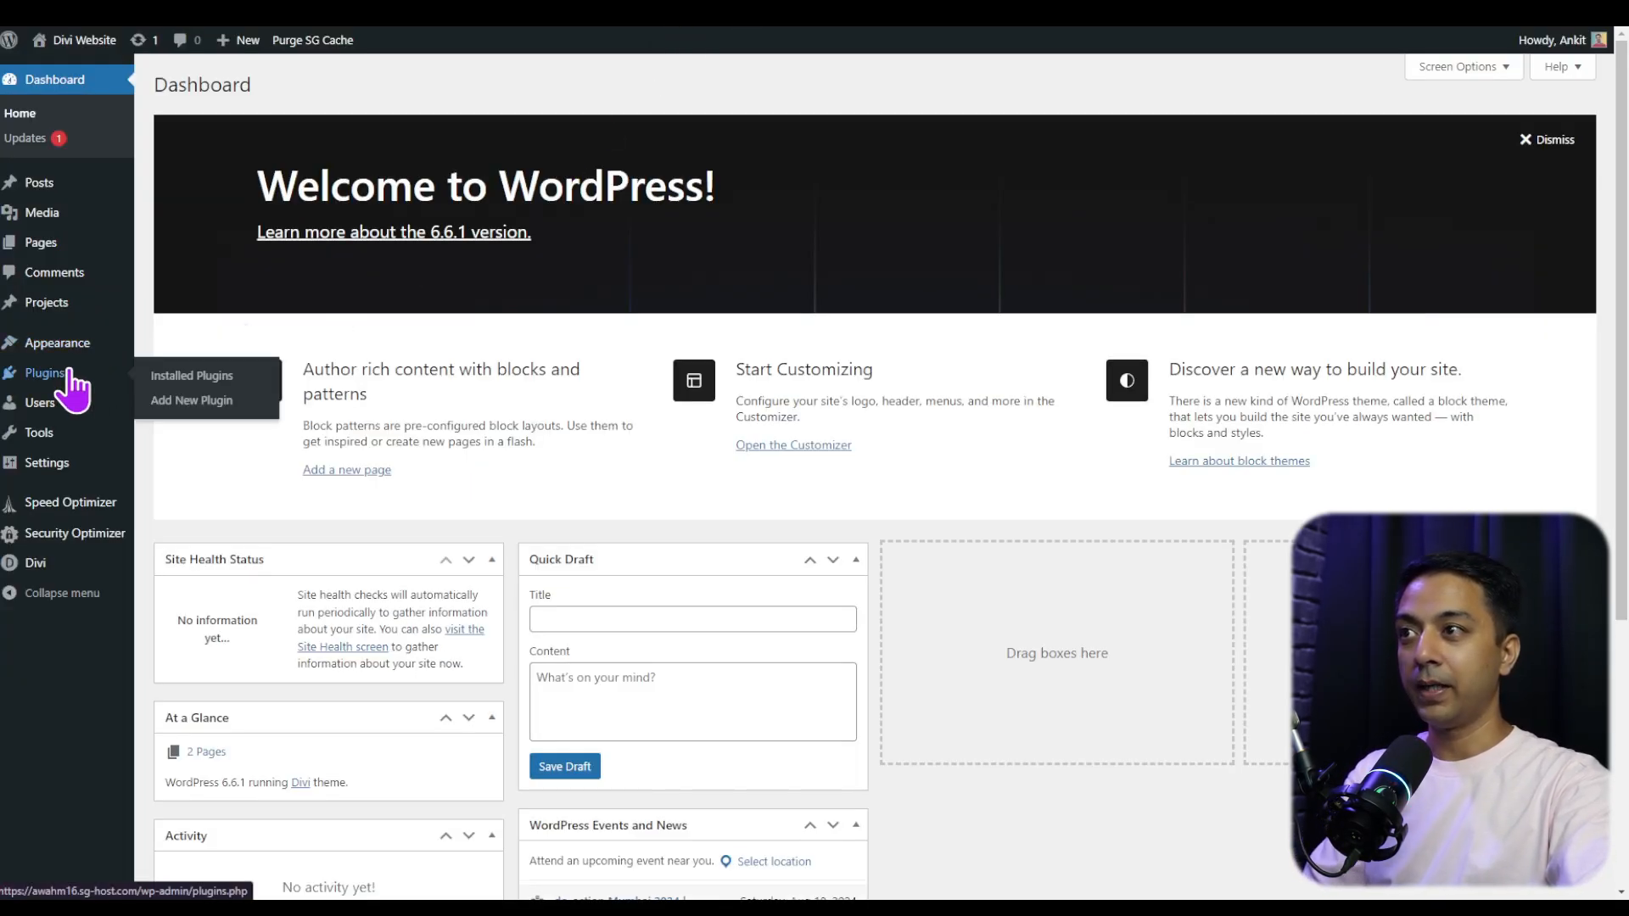
{"action": "left_click", "coordinate": [211, 404]}
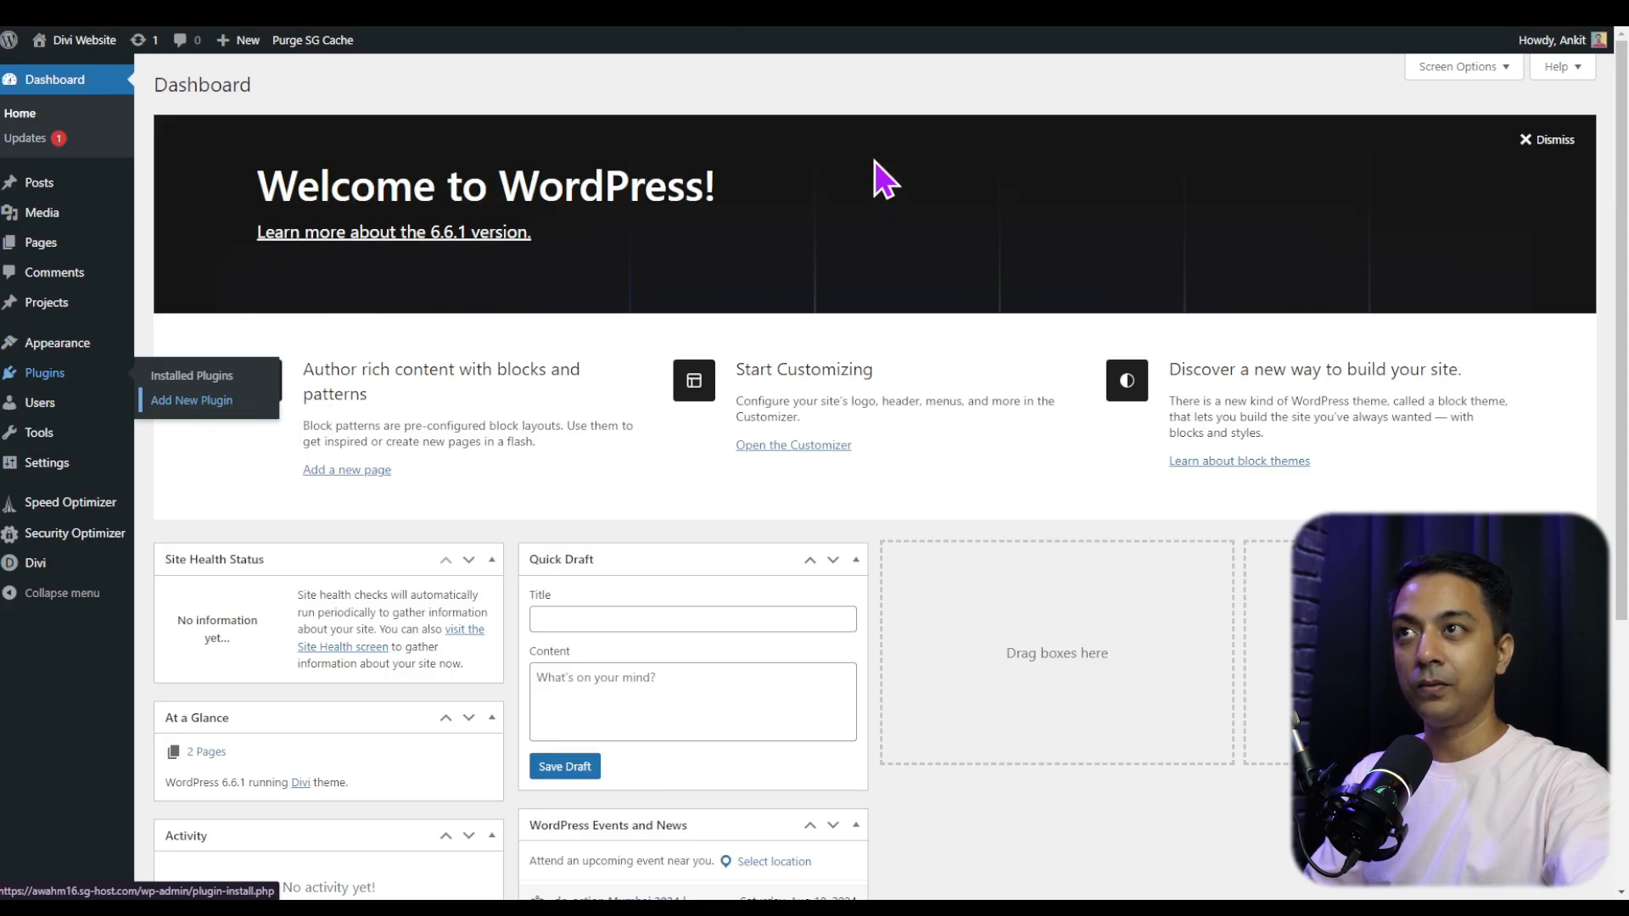
{"action": "left_click", "coordinate": [1387, 134]}
{"action": "type", "text": "Business Directory Plugin"}
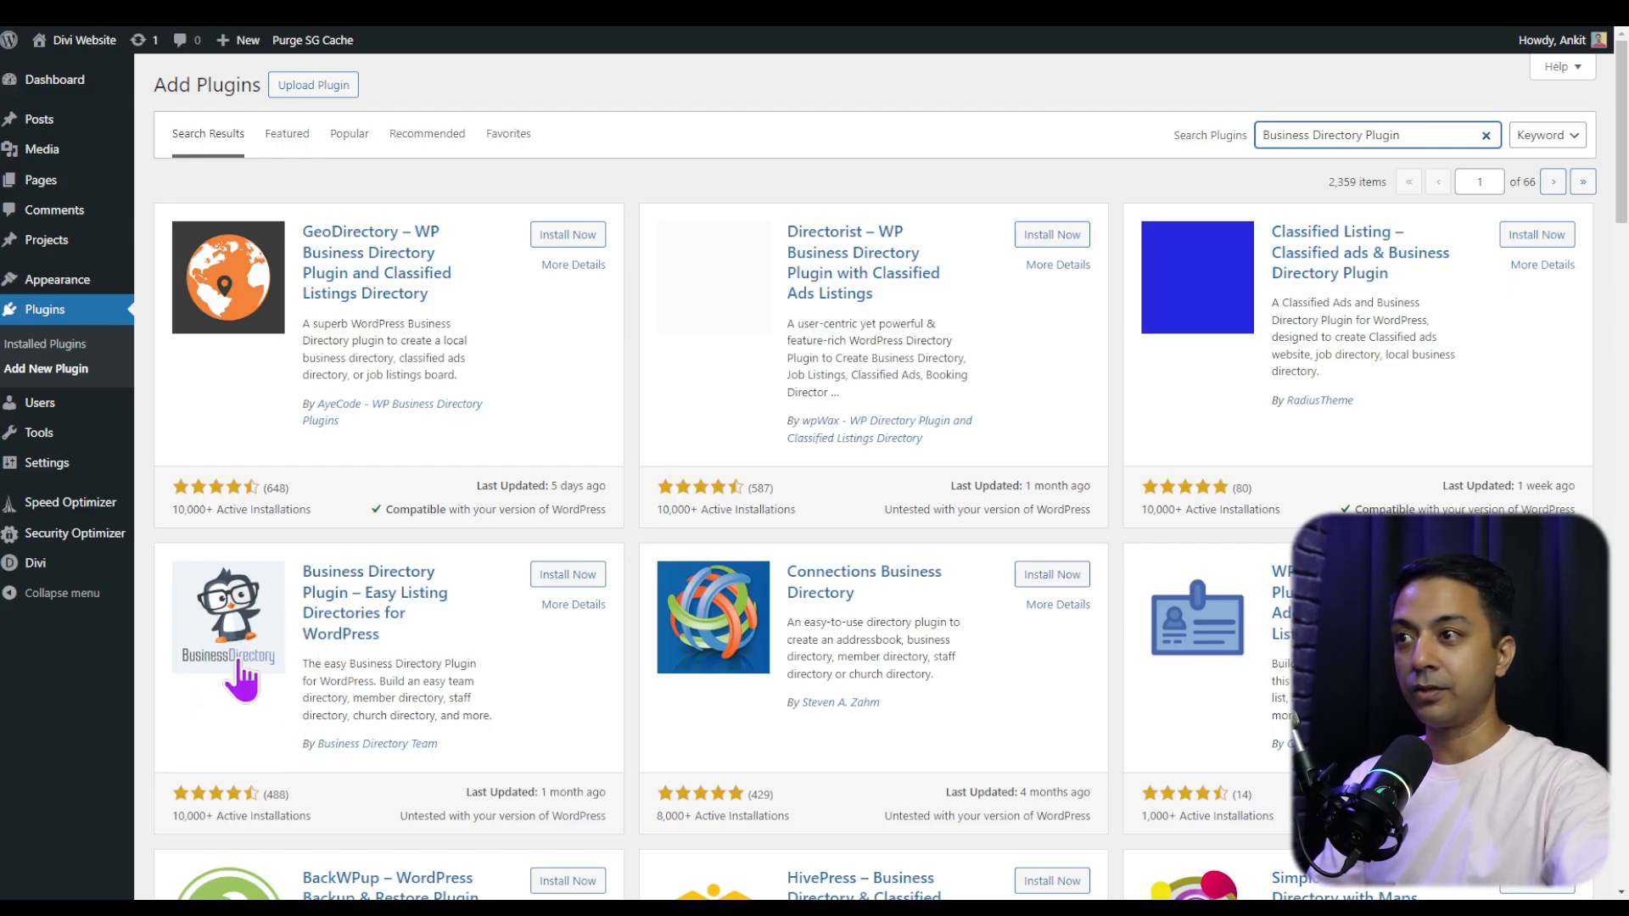
{"action": "left_click", "coordinate": [561, 577]}
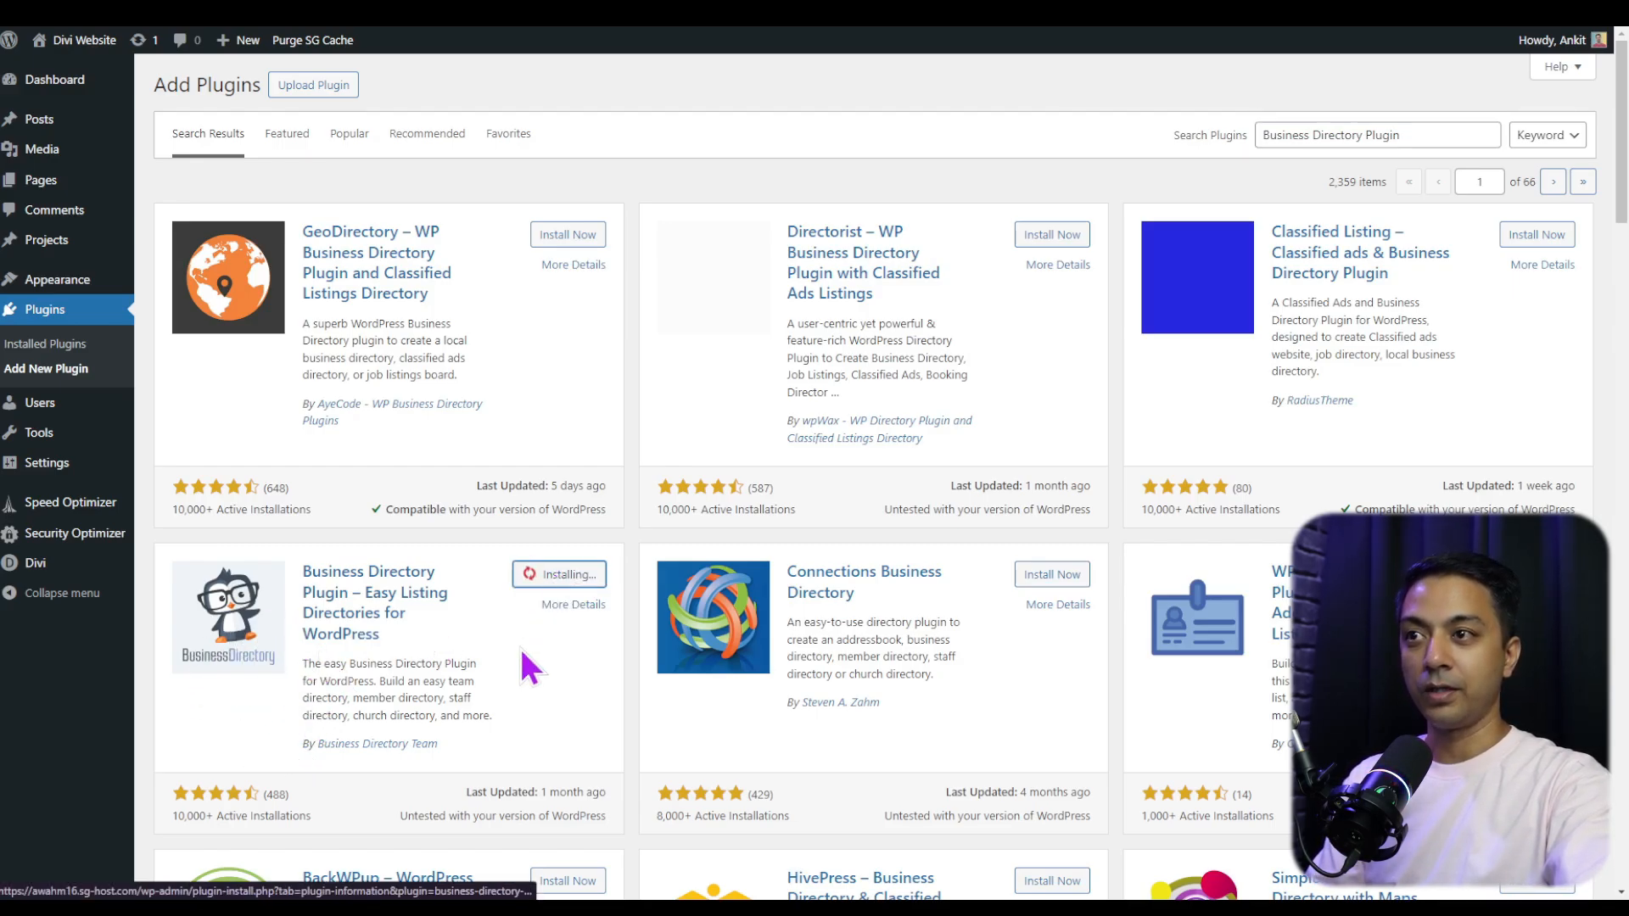
{"action": "left_click", "coordinate": [599, 577]}
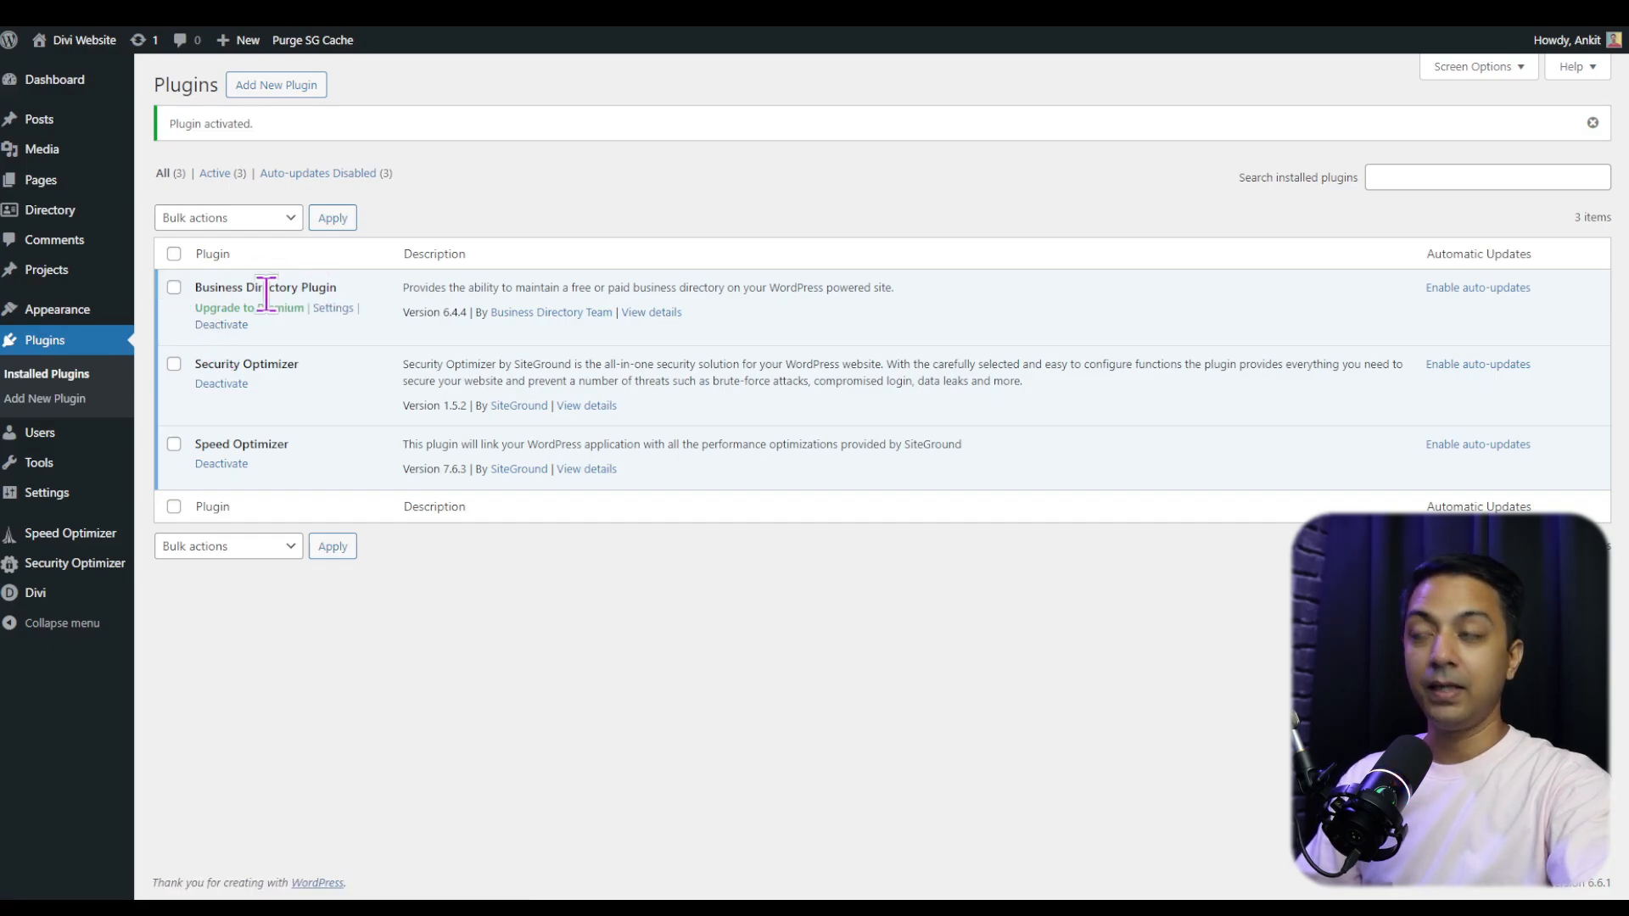
From the Business Directory Plugin settings, have the required pages created automatically and open the new Business Directory page in a separate browser tab
{"action": "left_click", "coordinate": [335, 309]}
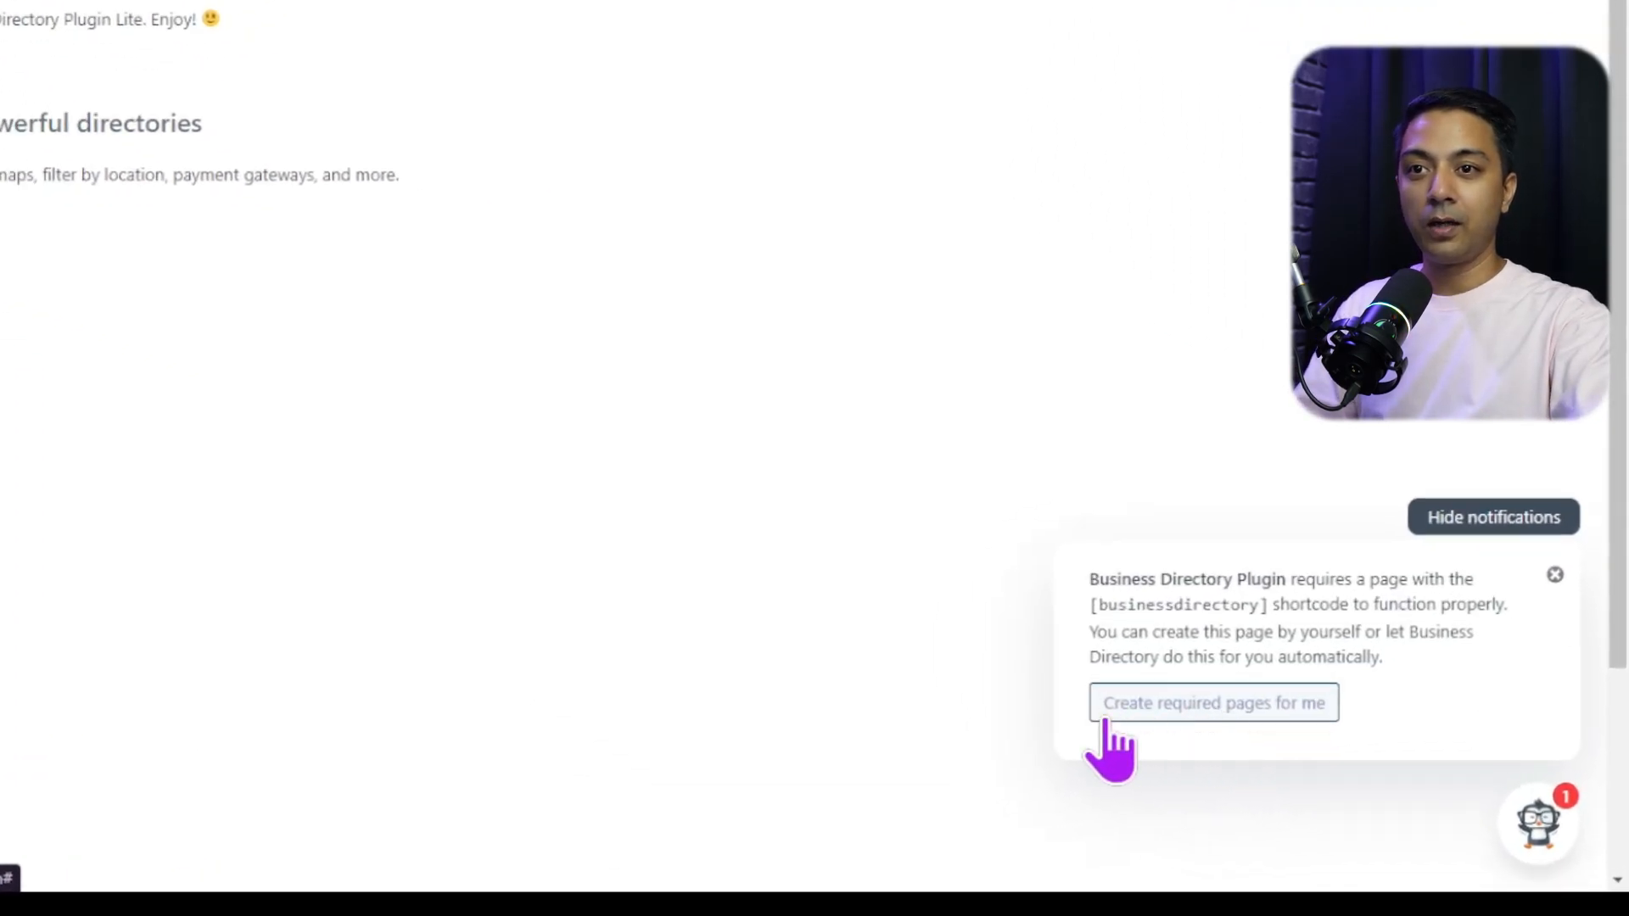
{"action": "left_click", "coordinate": [1277, 701]}
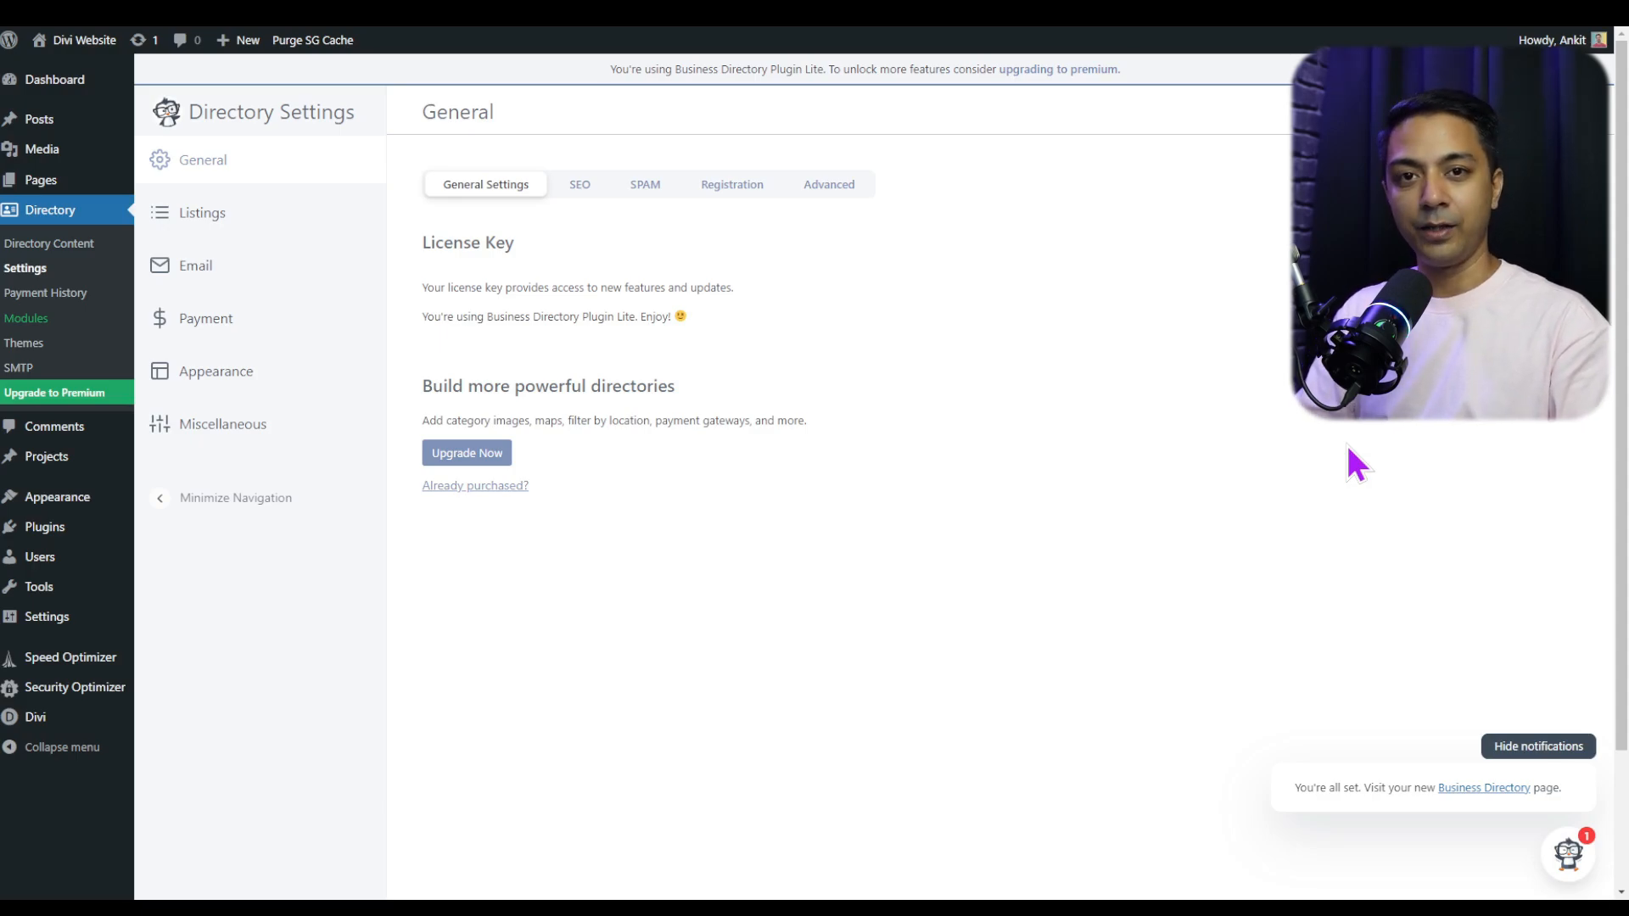
{"action": "right_click", "coordinate": [1477, 788]}
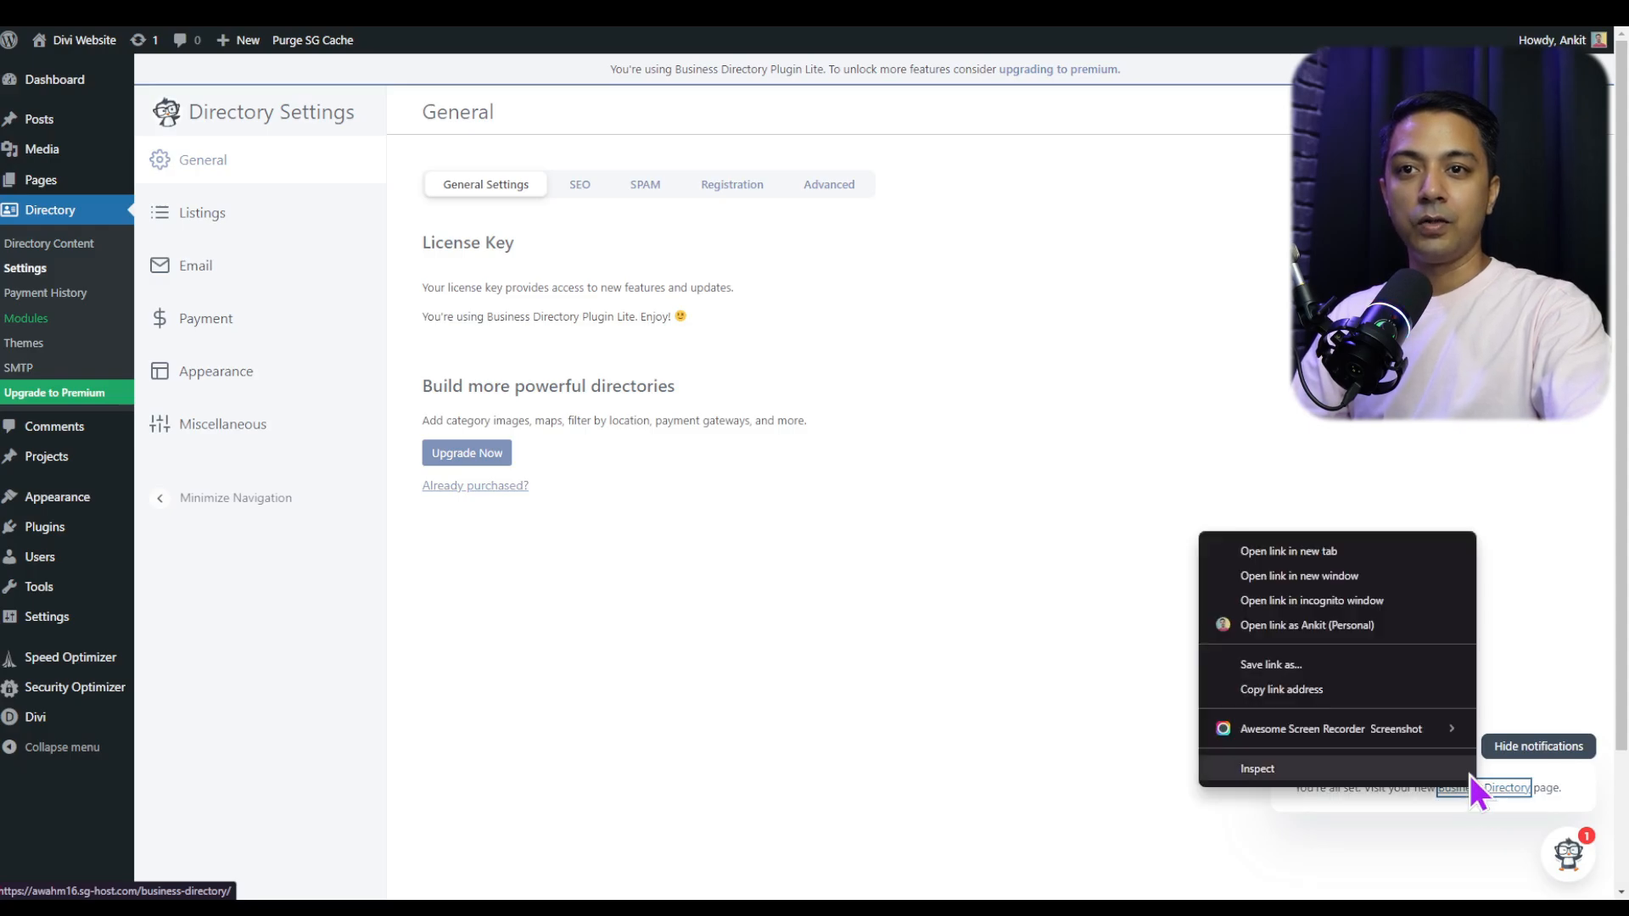
{"action": "left_click", "coordinate": [1290, 552]}
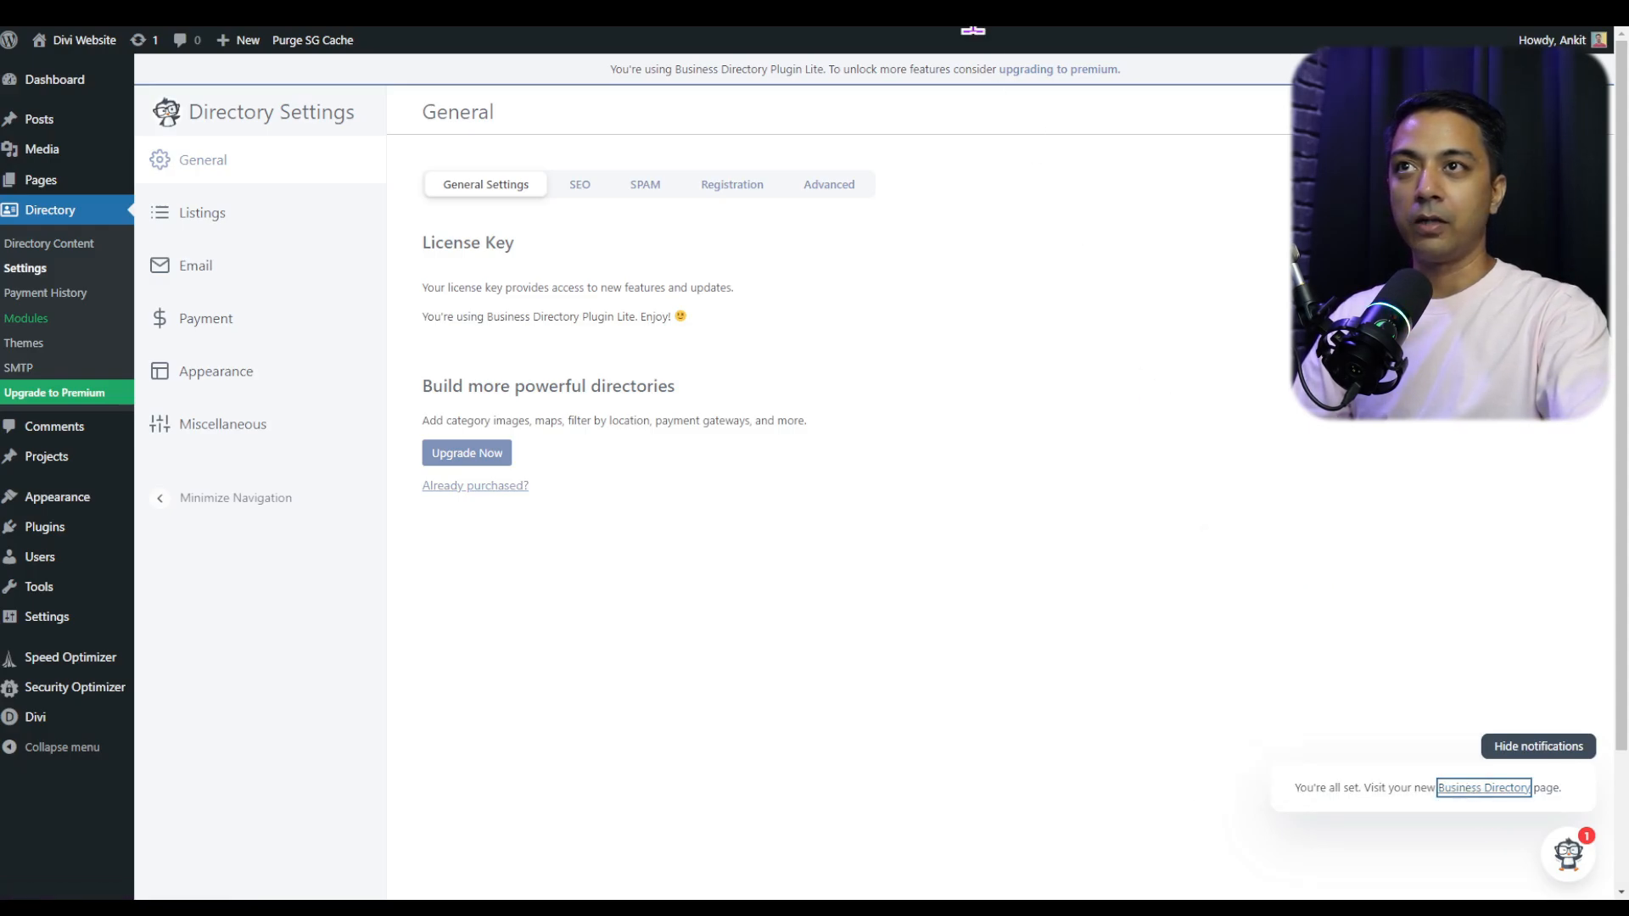
{"action": "left_click", "coordinate": [962, 4]}
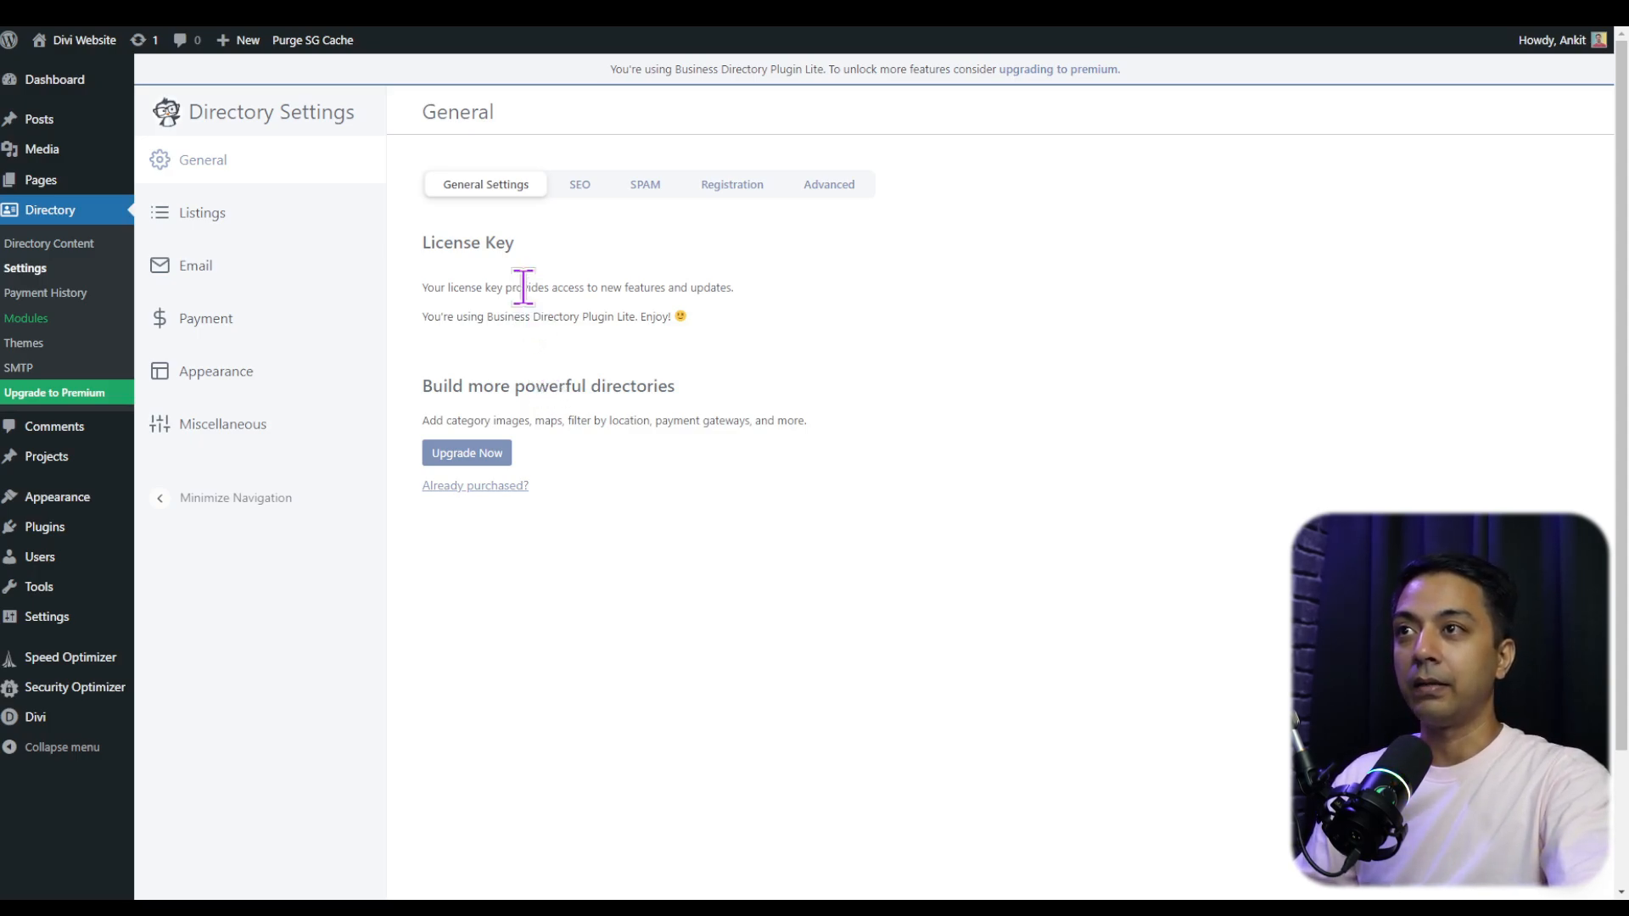
In the directory's SEO permalink settings, set the Categories Slug to property_category
{"action": "left_click", "coordinate": [579, 212]}
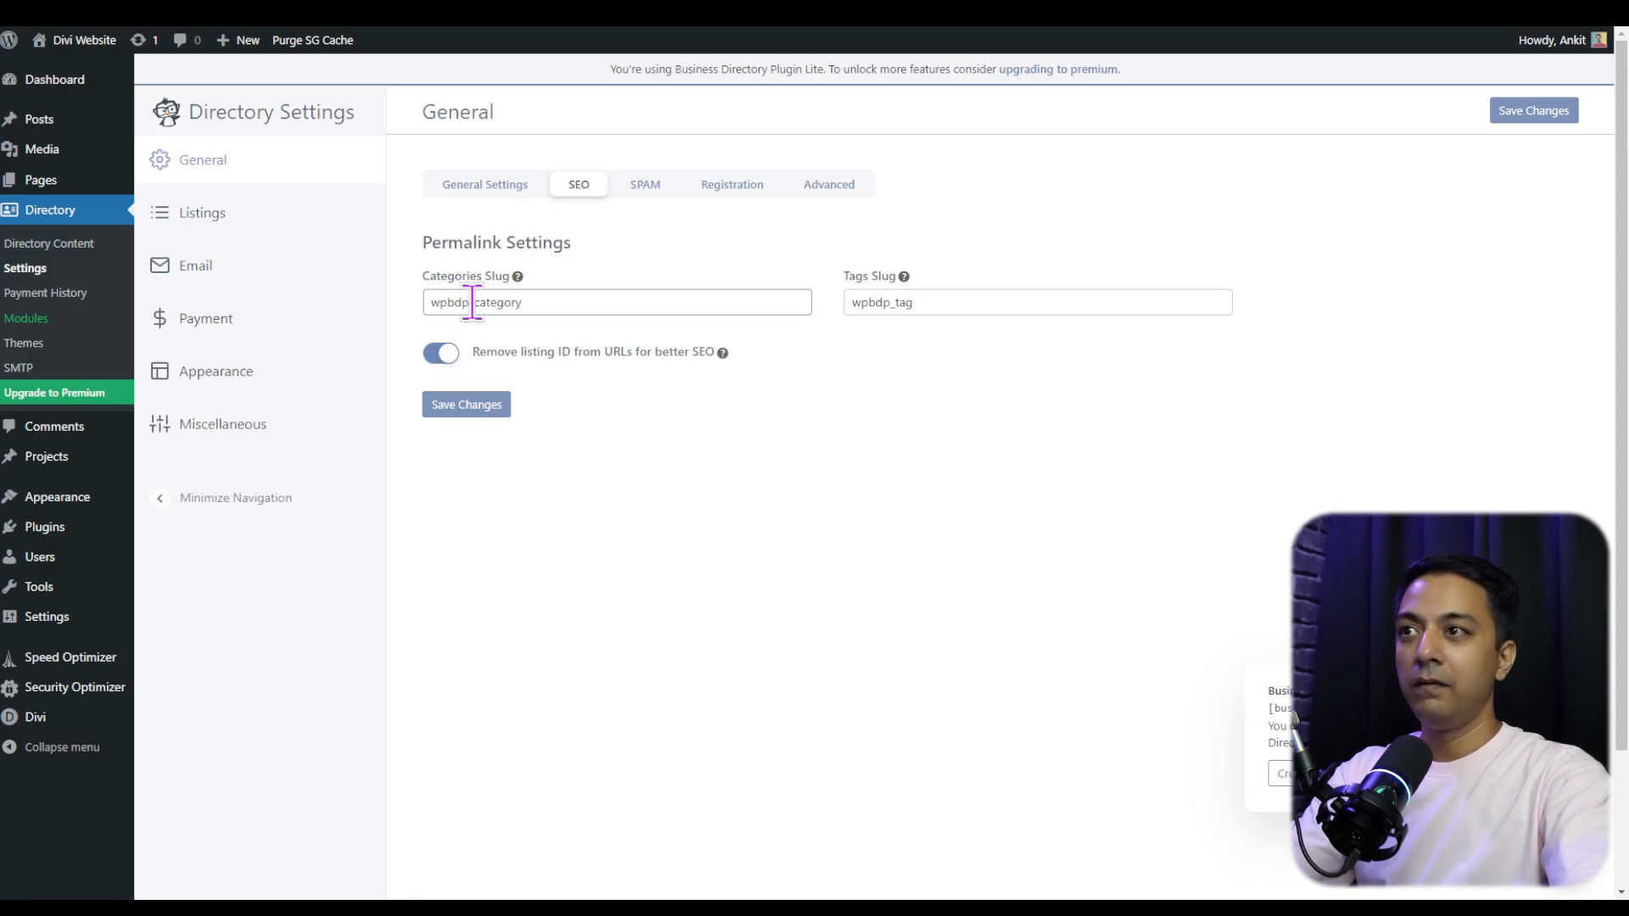
{"action": "left_click_drag", "start_coordinate": [471, 303], "coordinate": [421, 305]}
{"action": "type", "text": "property_"}
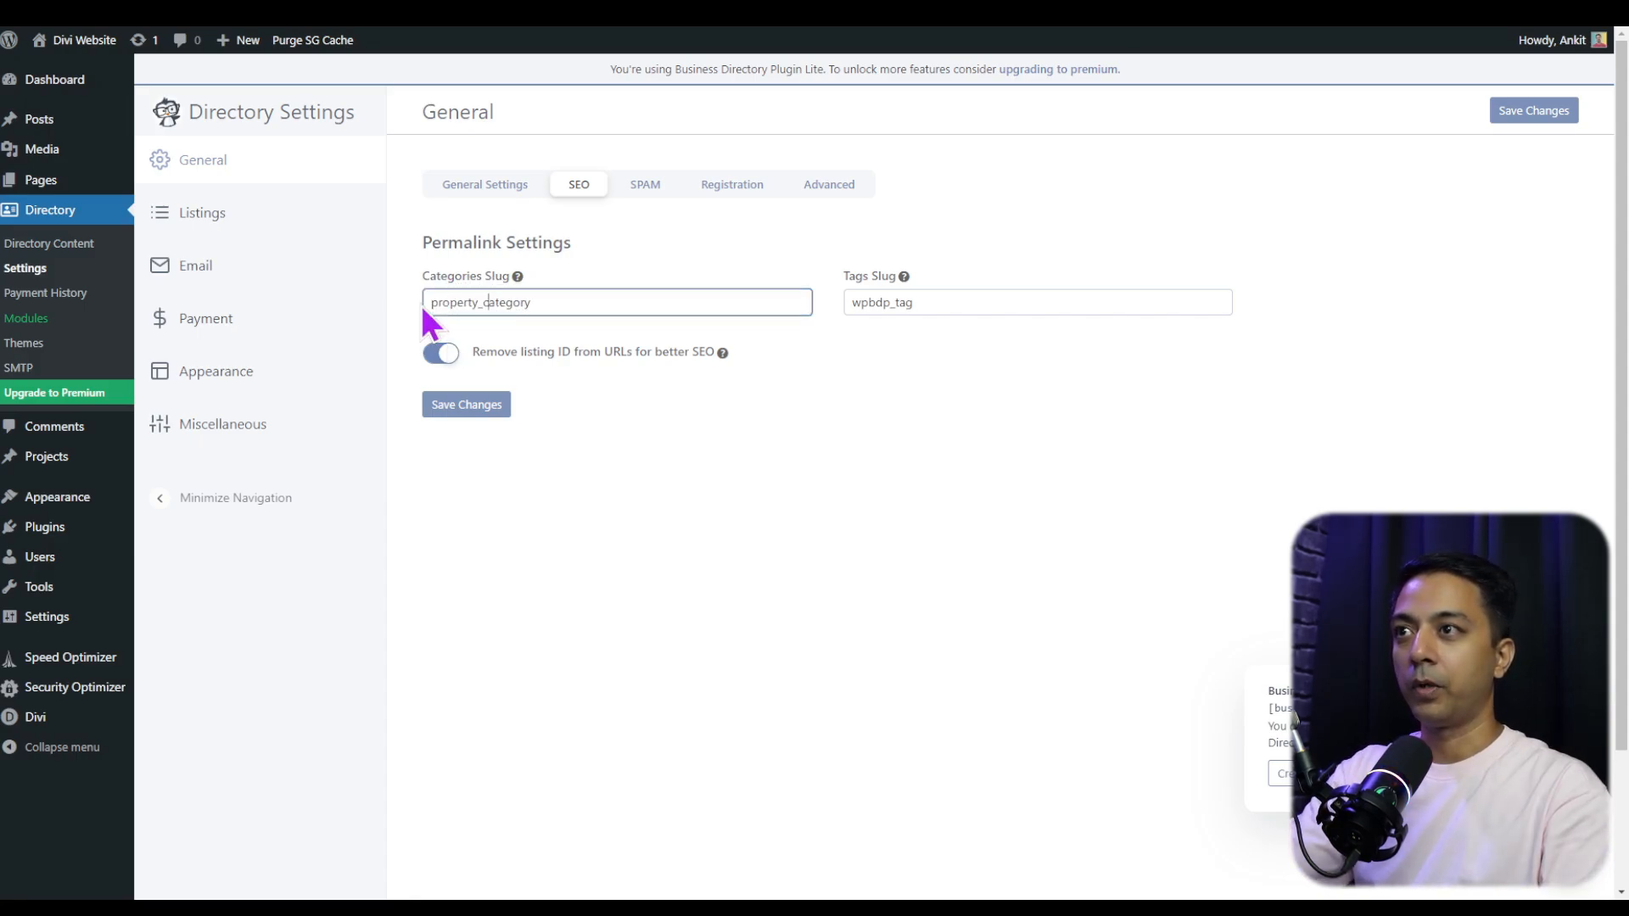
Change the directory's categories slug to property_type
{"action": "key", "text": "shift+Right"}
{"action": "key", "text": "shift+Right"}
{"action": "key", "text": "shift+Right"}
{"action": "key", "text": "shift+Right"}
{"action": "key", "text": "shift+Right"}
{"action": "key", "text": "shift+Right"}
{"action": "key", "text": "shift+Right"}
{"action": "key", "text": "shift+Right"}
{"action": "type", "text": "type"}
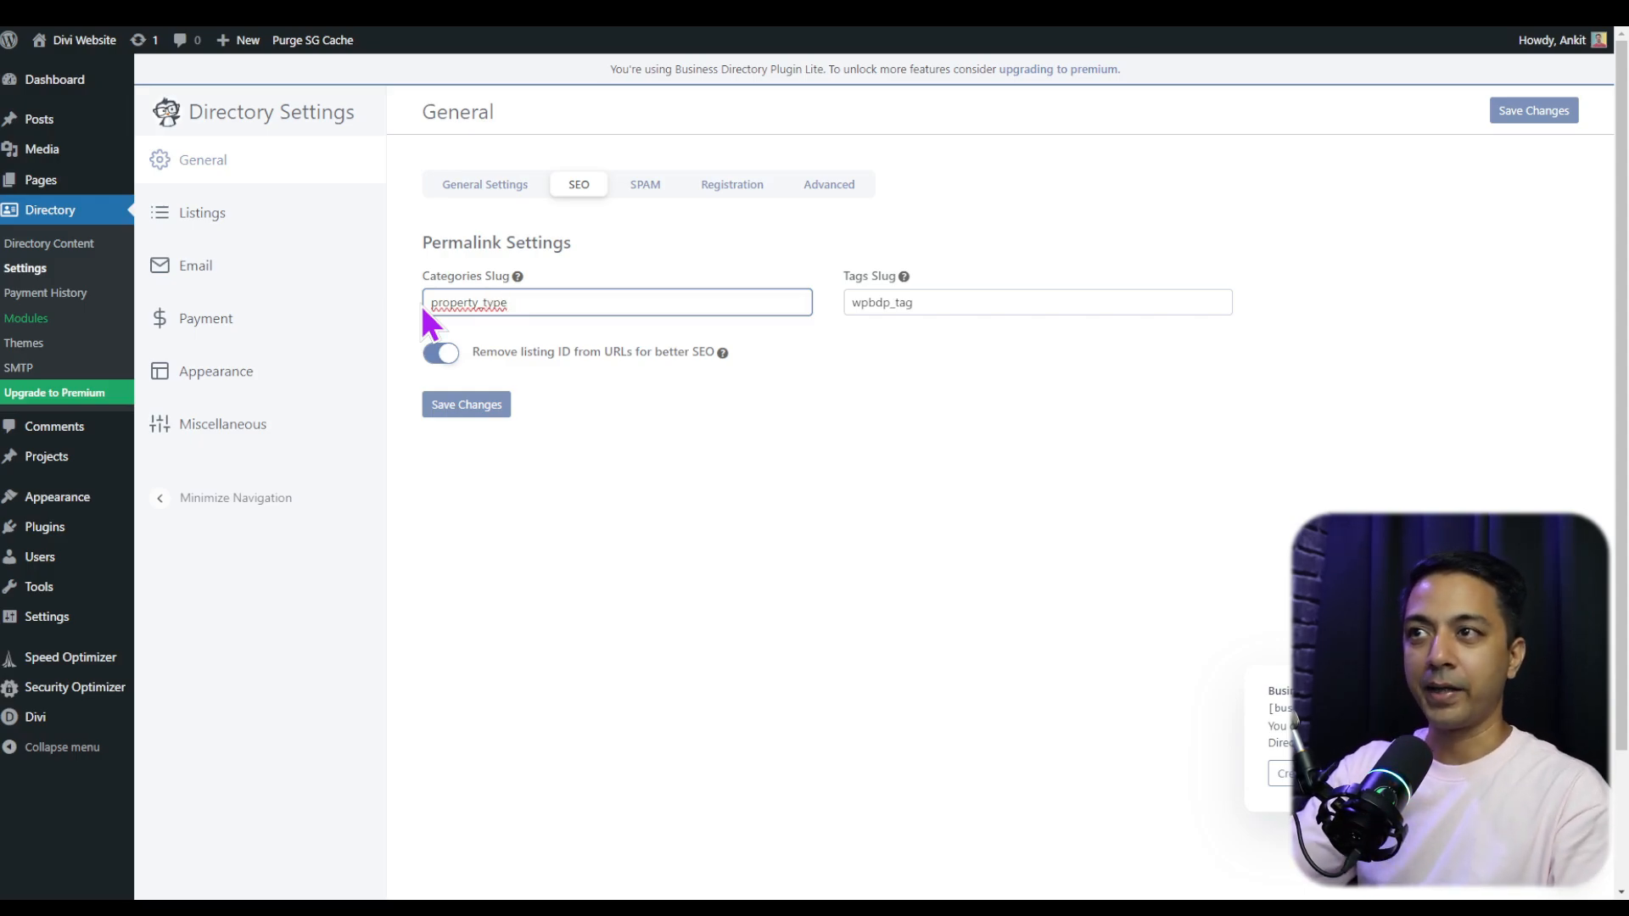
Set the tags slug to property_tag and save the permalink settings
{"action": "left_click", "coordinate": [1186, 302]}
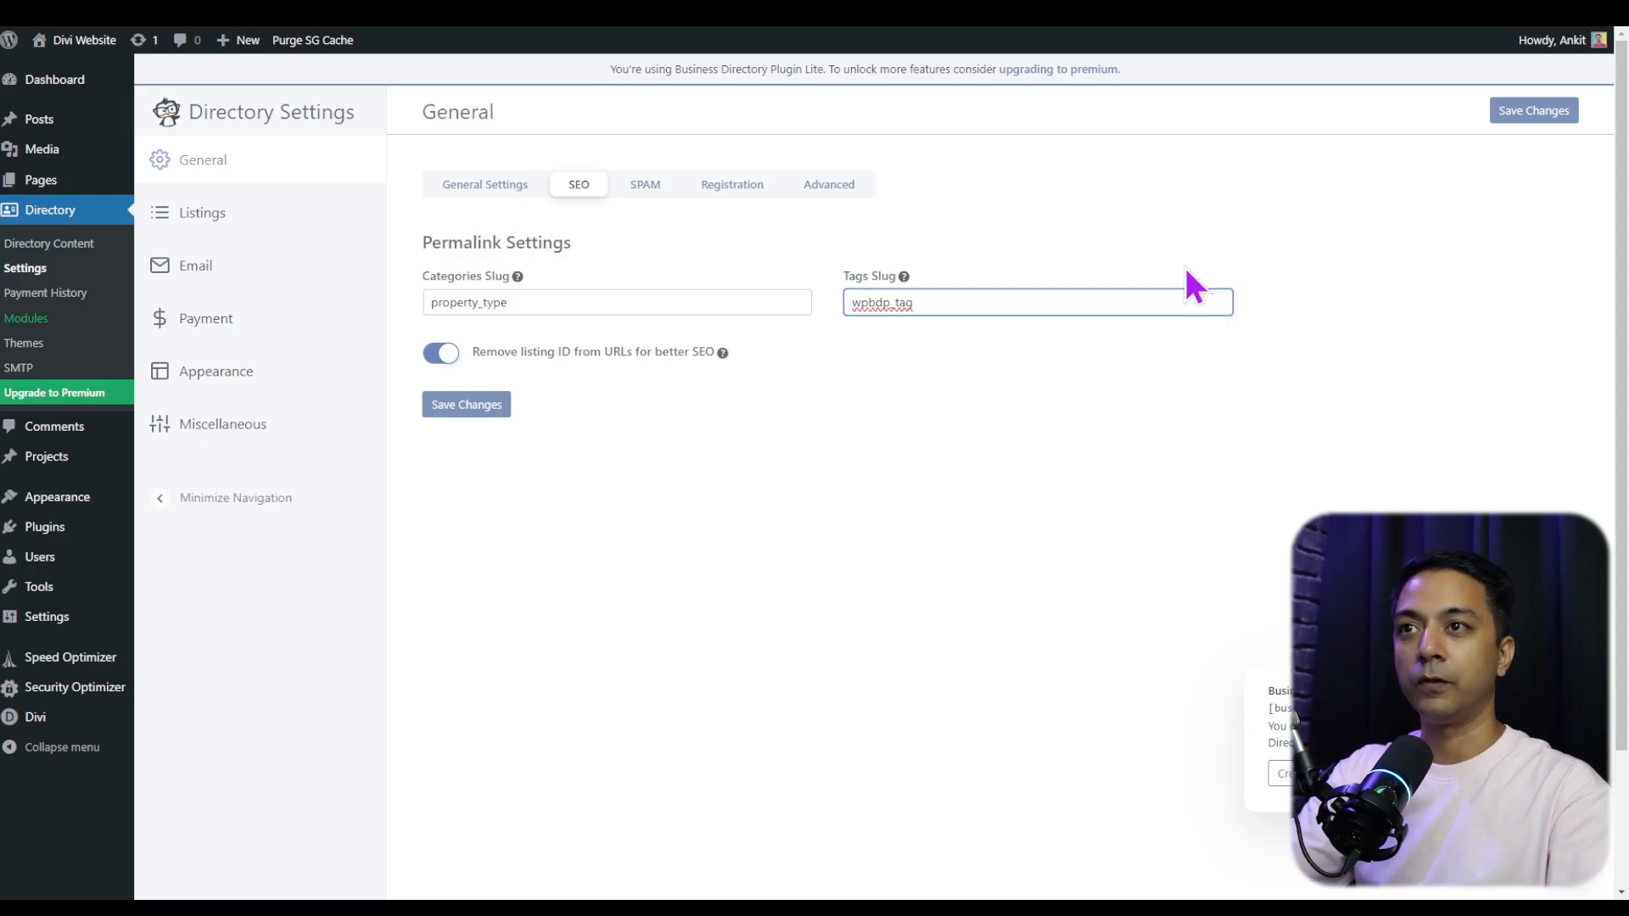
{"action": "key", "text": "shift+Home"}
{"action": "type", "text": "property"}
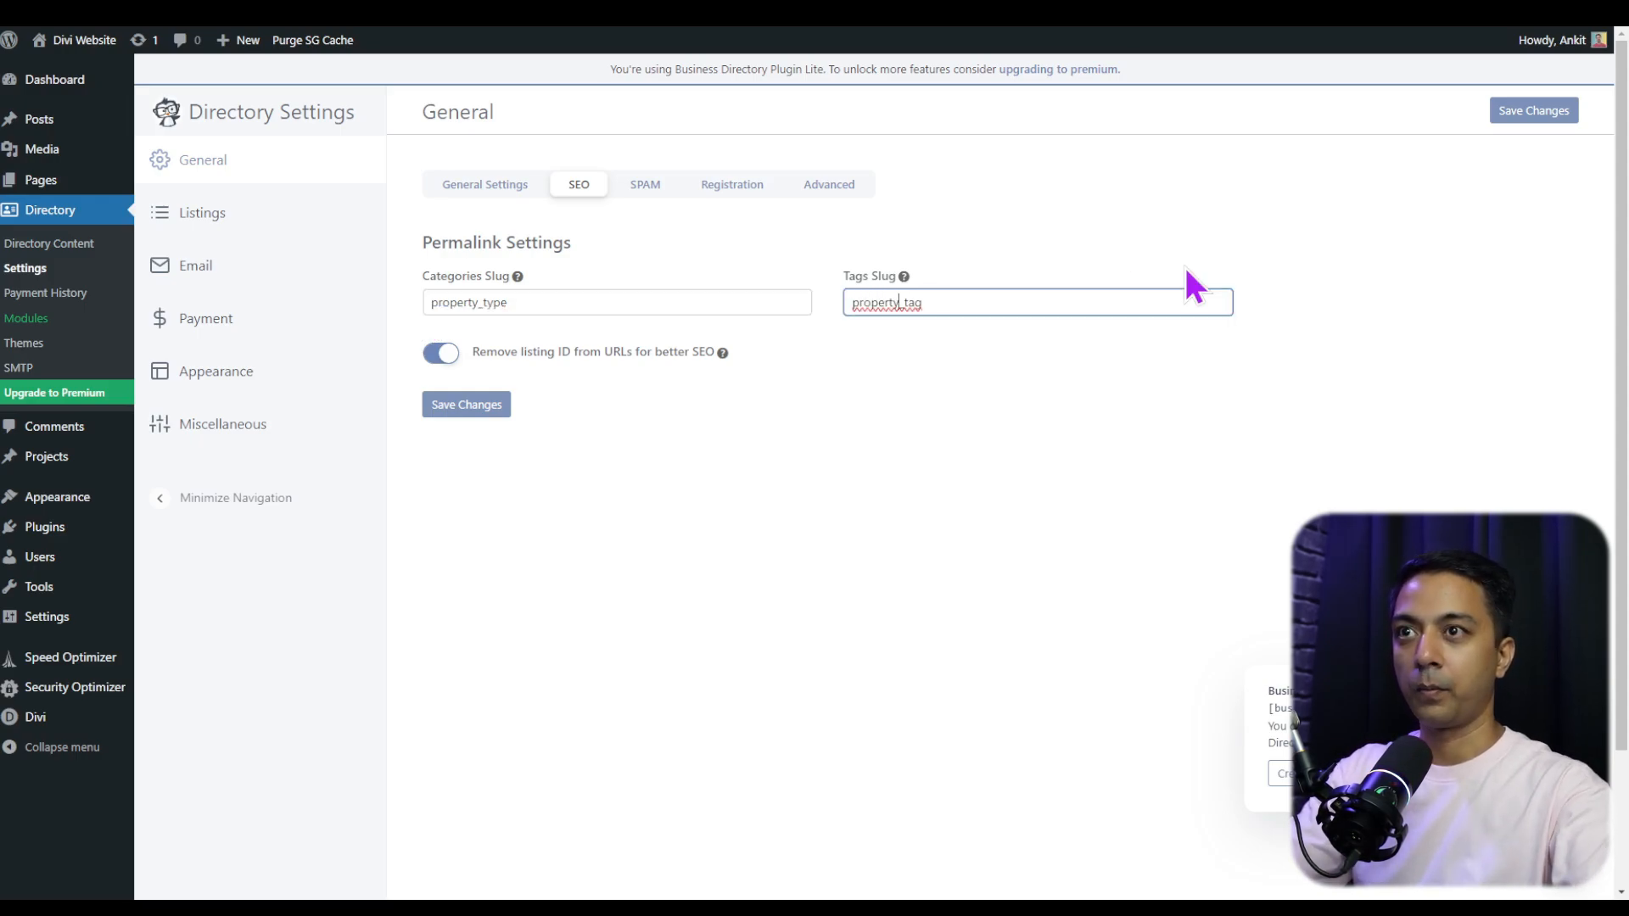
{"action": "left_click", "coordinate": [468, 405]}
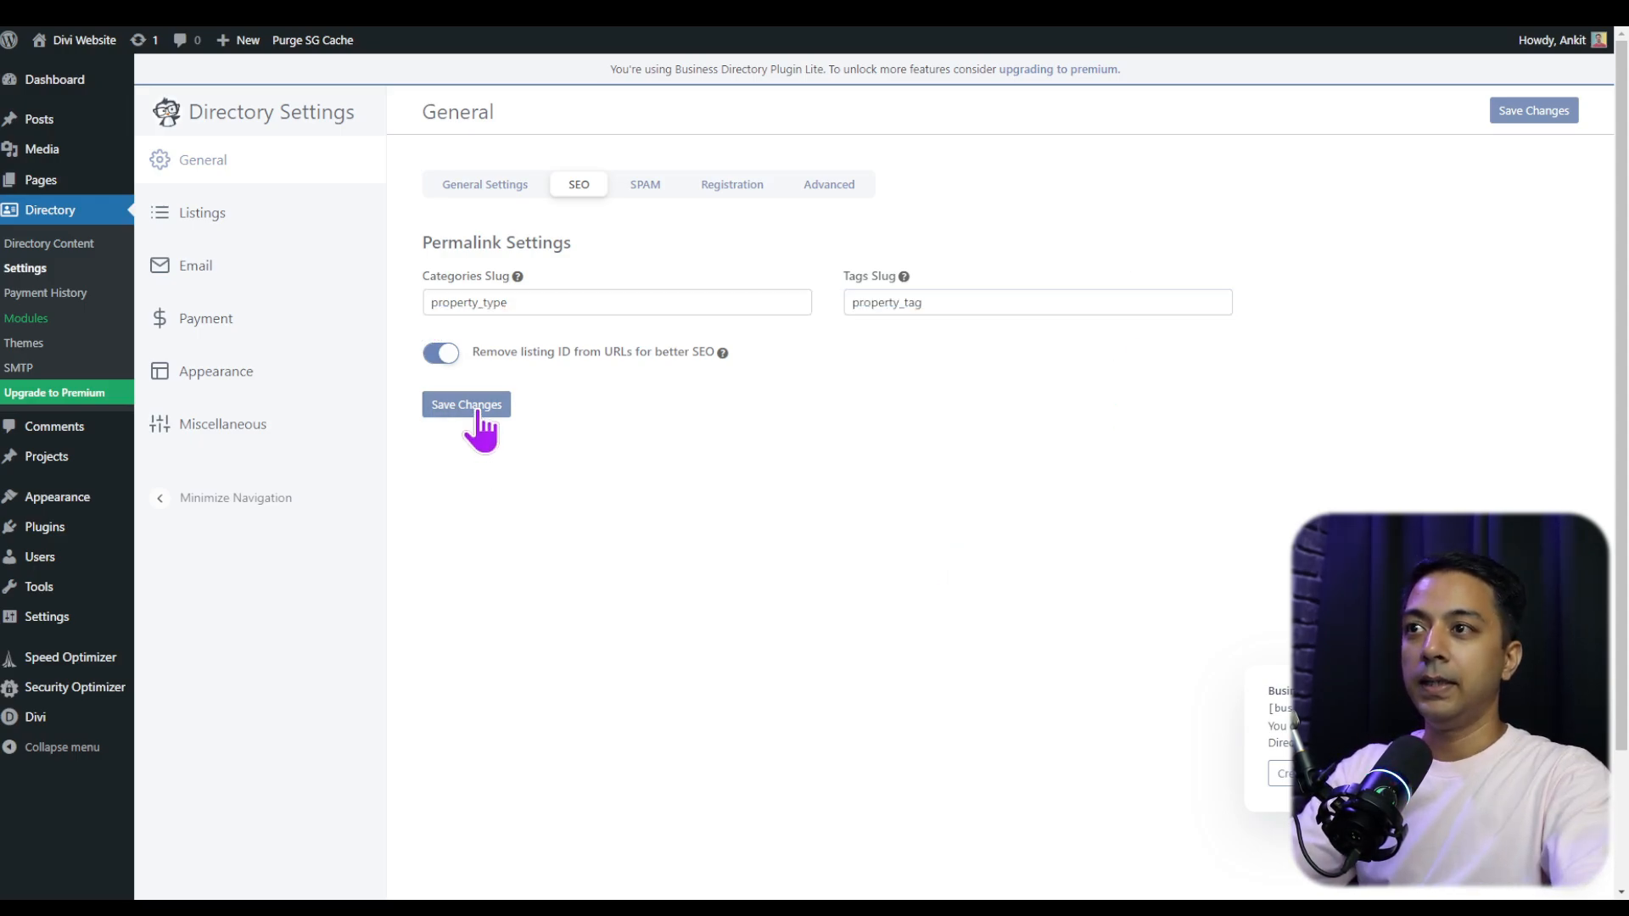
Examine the general spam, registration and advanced settings, and the listing settings for searching, categories, contact form and buttons
{"action": "left_click", "coordinate": [653, 191]}
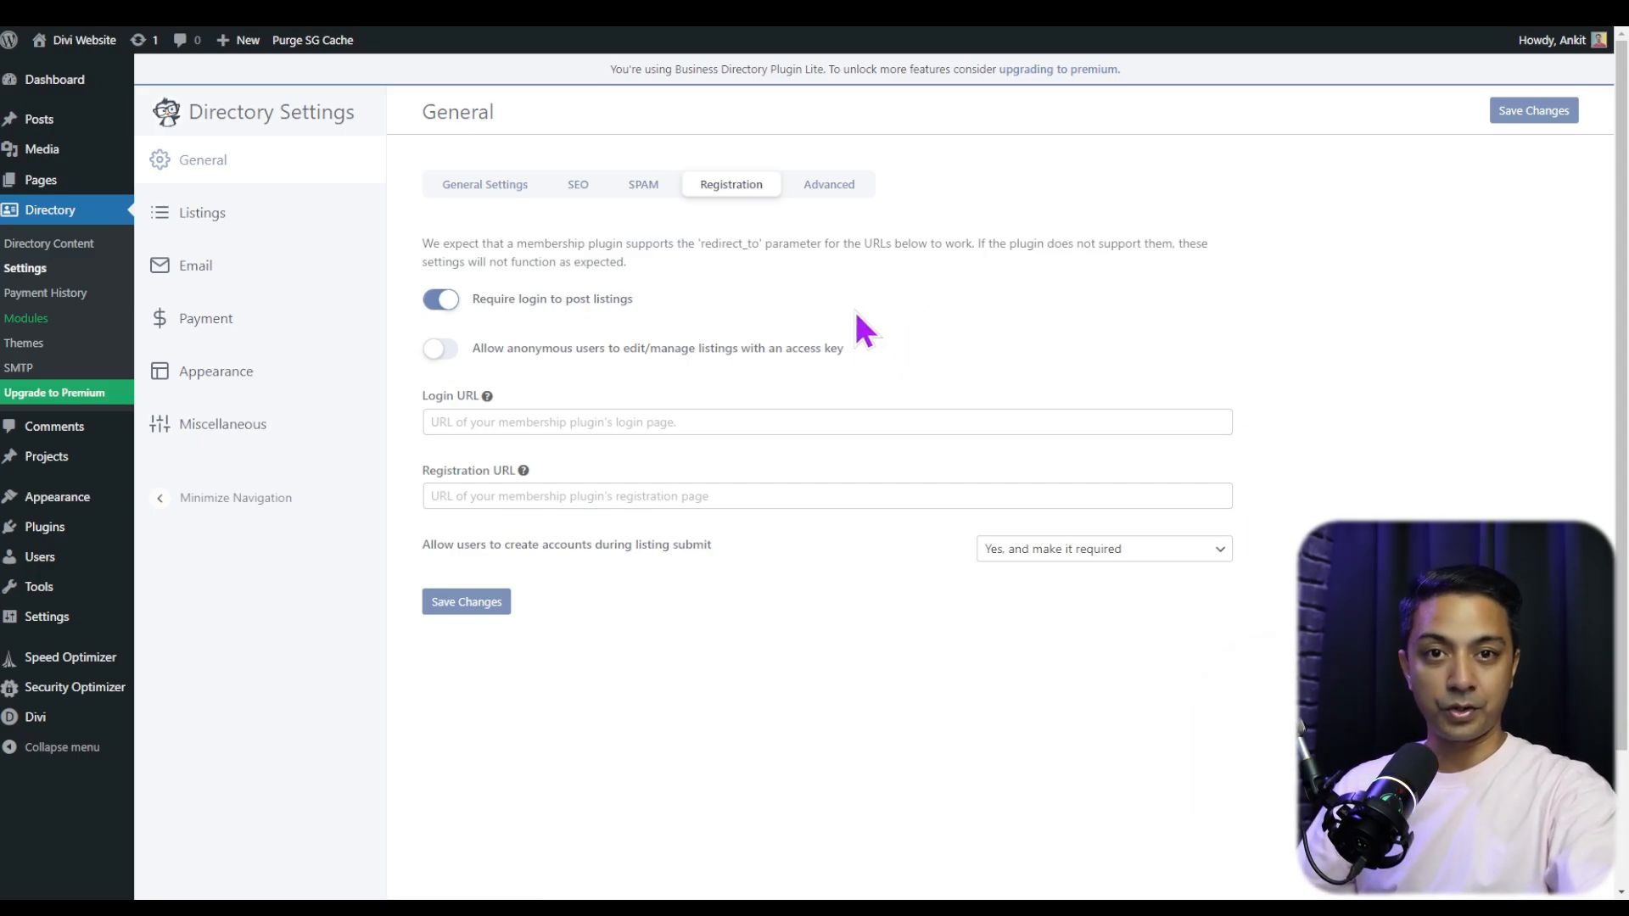
{"action": "left_click", "coordinate": [843, 194]}
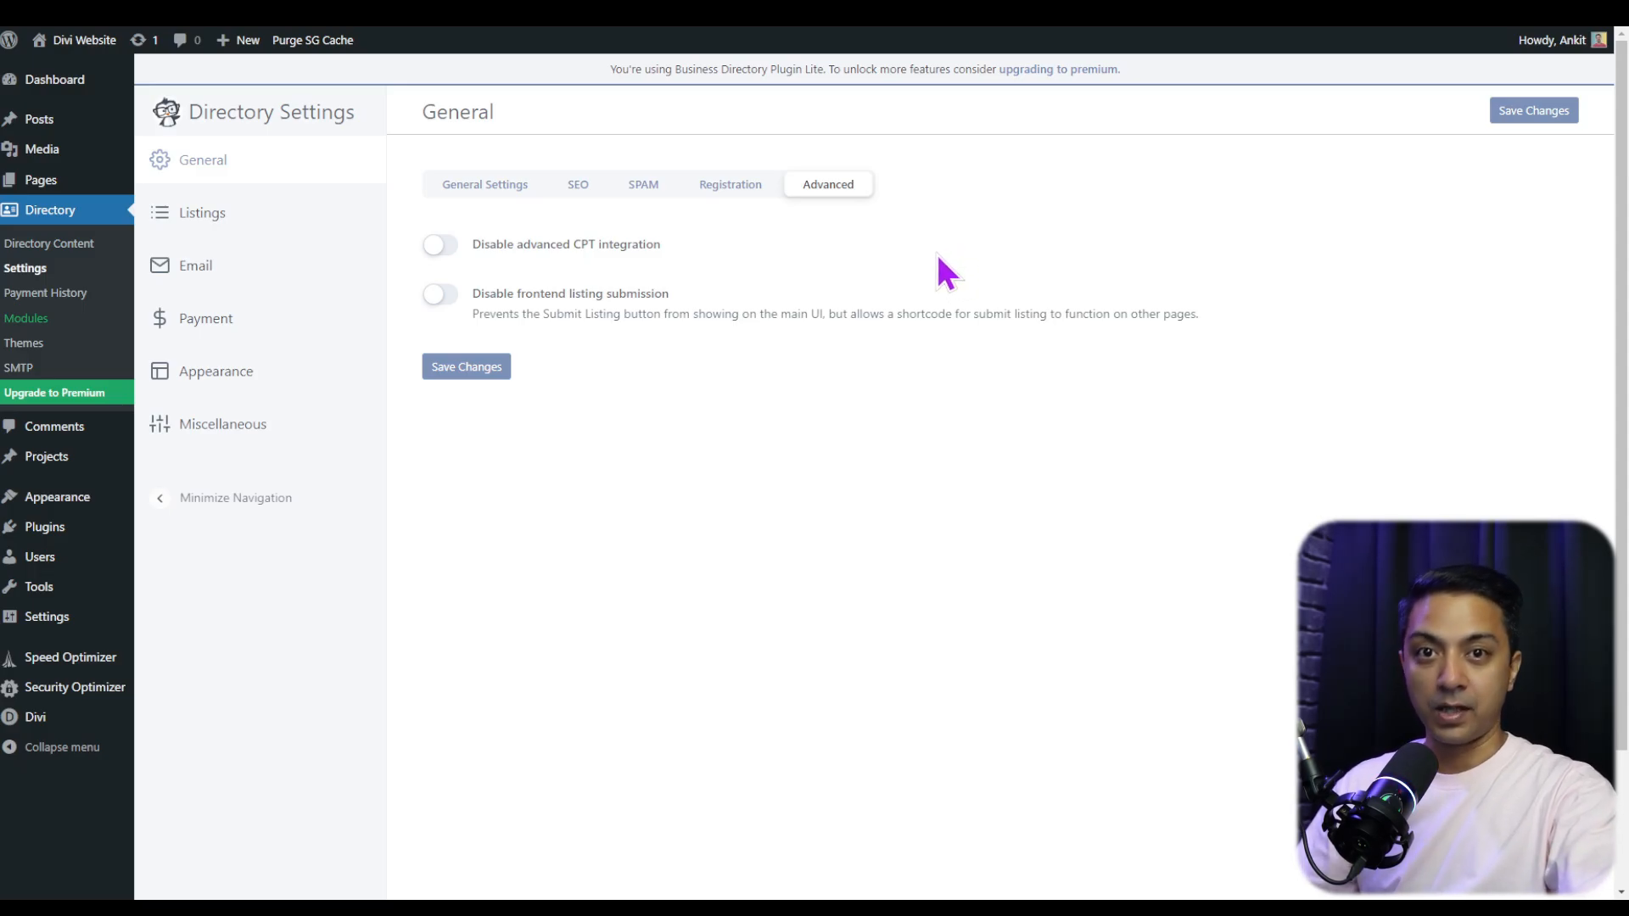
{"action": "left_click", "coordinate": [193, 229]}
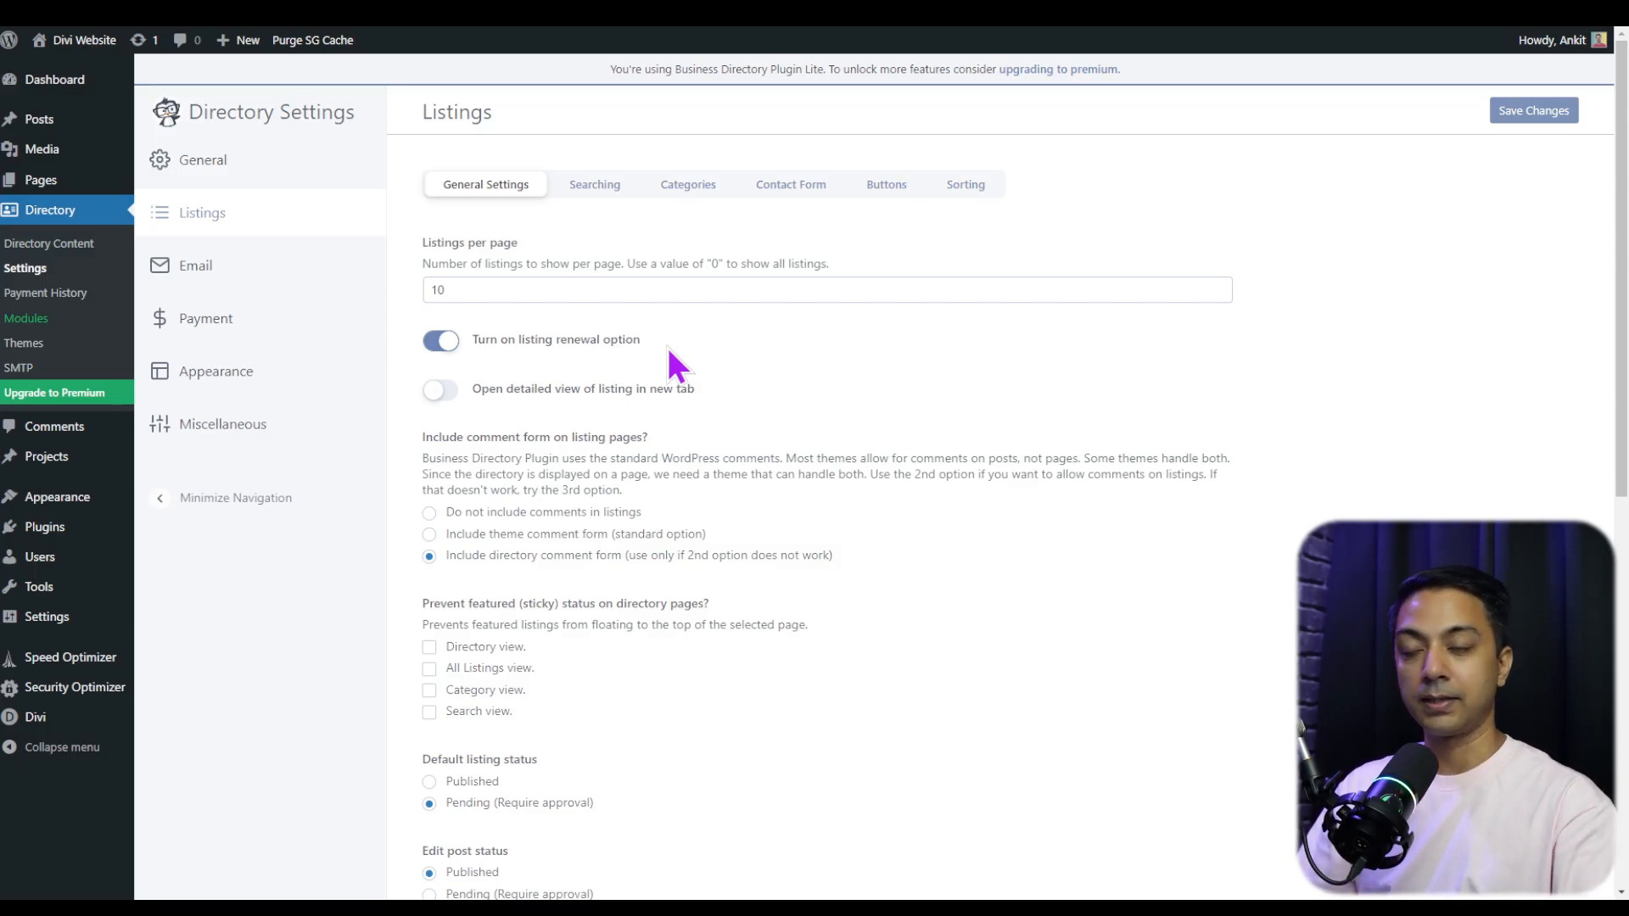
{"action": "scroll", "coordinate": [670, 350], "scroll_direction": "down", "scroll_amount": 9}
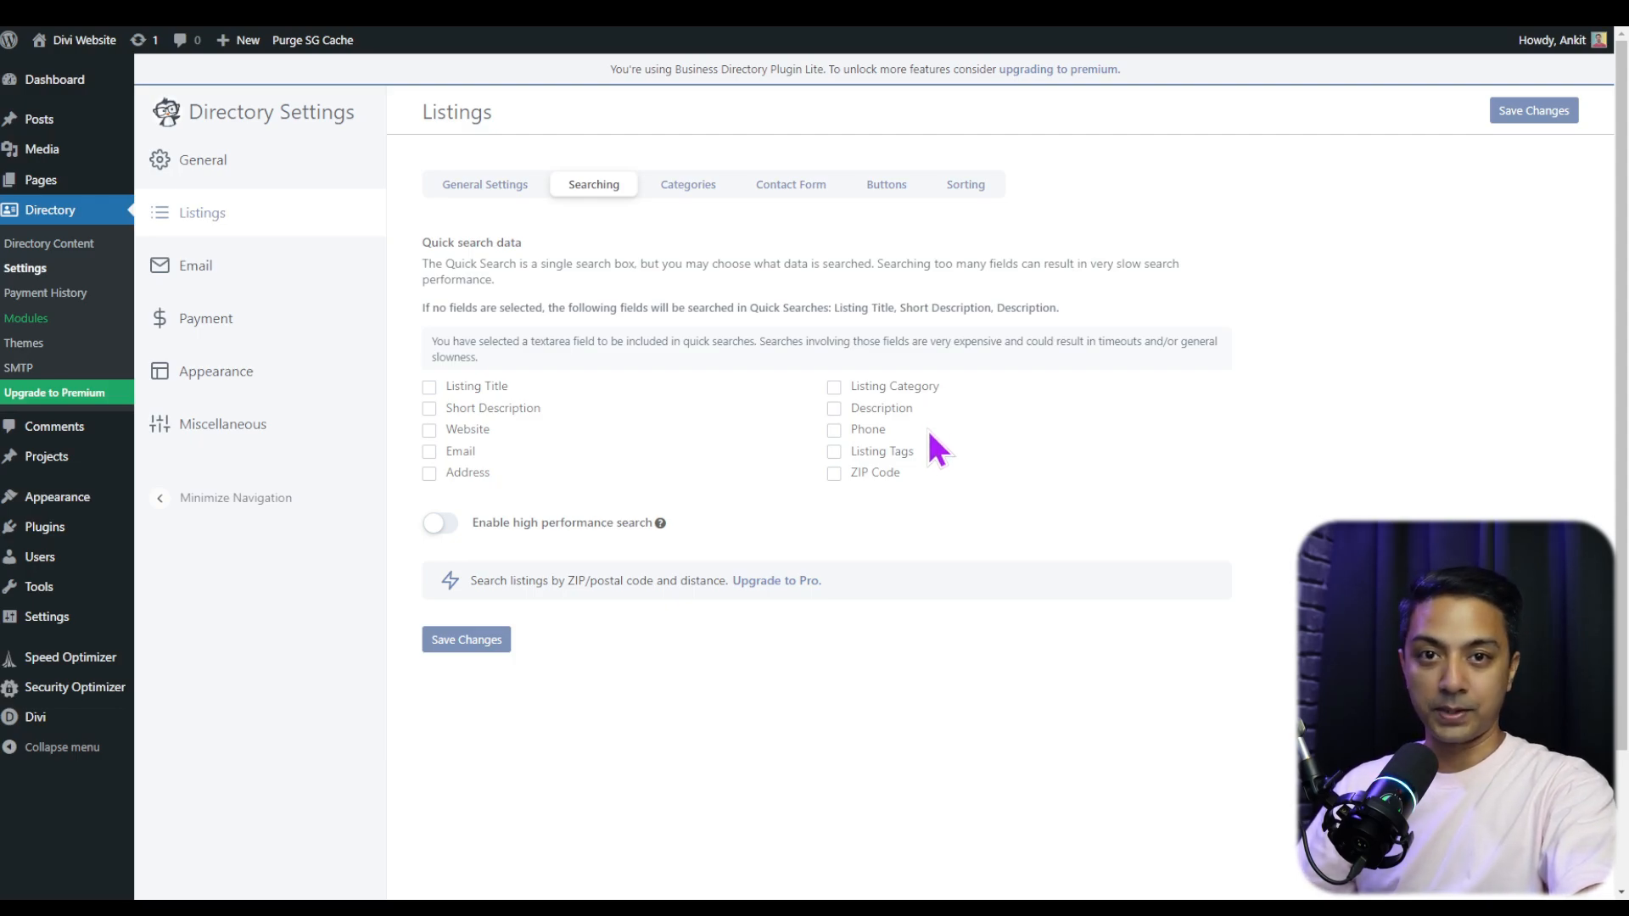
{"action": "left_click", "coordinate": [692, 186]}
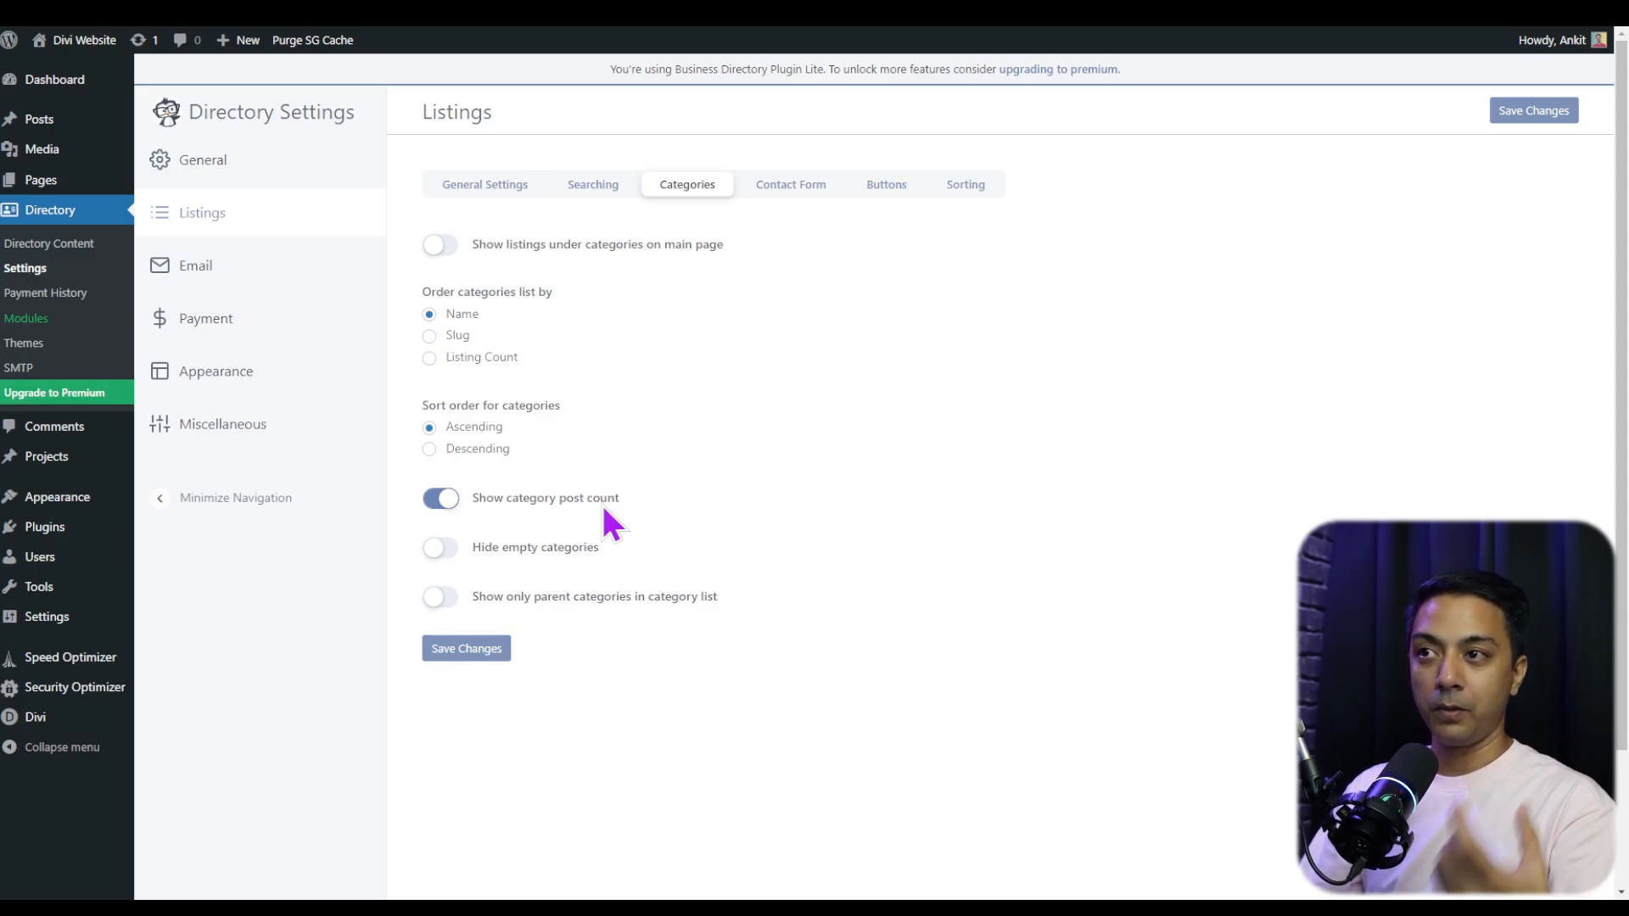
{"action": "left_click", "coordinate": [785, 189]}
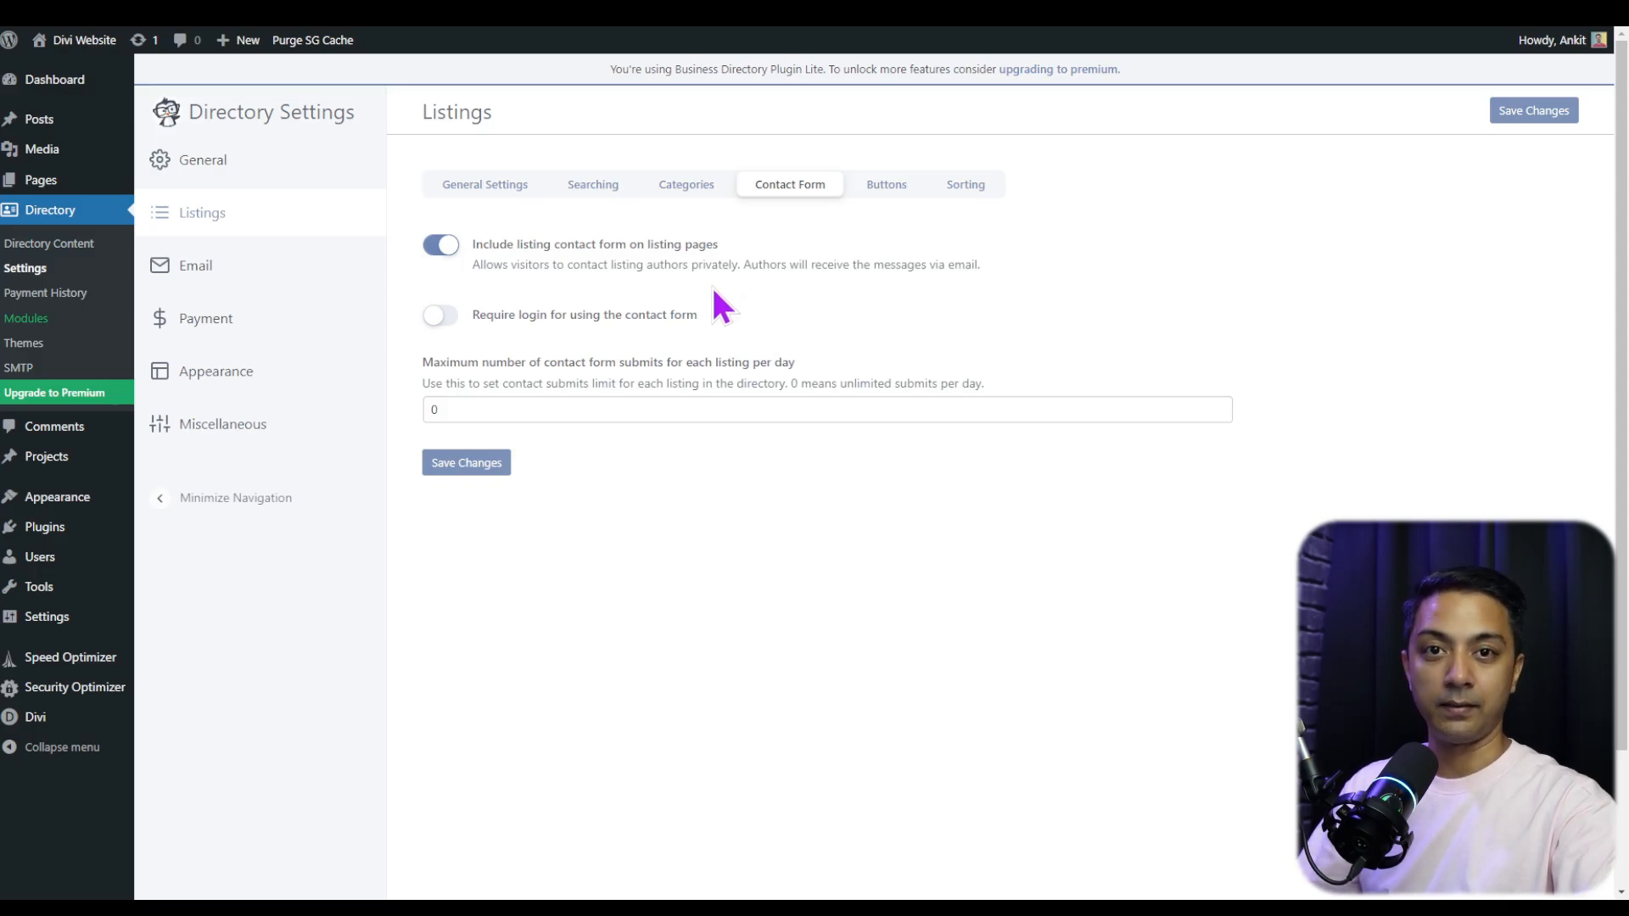
{"action": "left_click", "coordinate": [886, 184]}
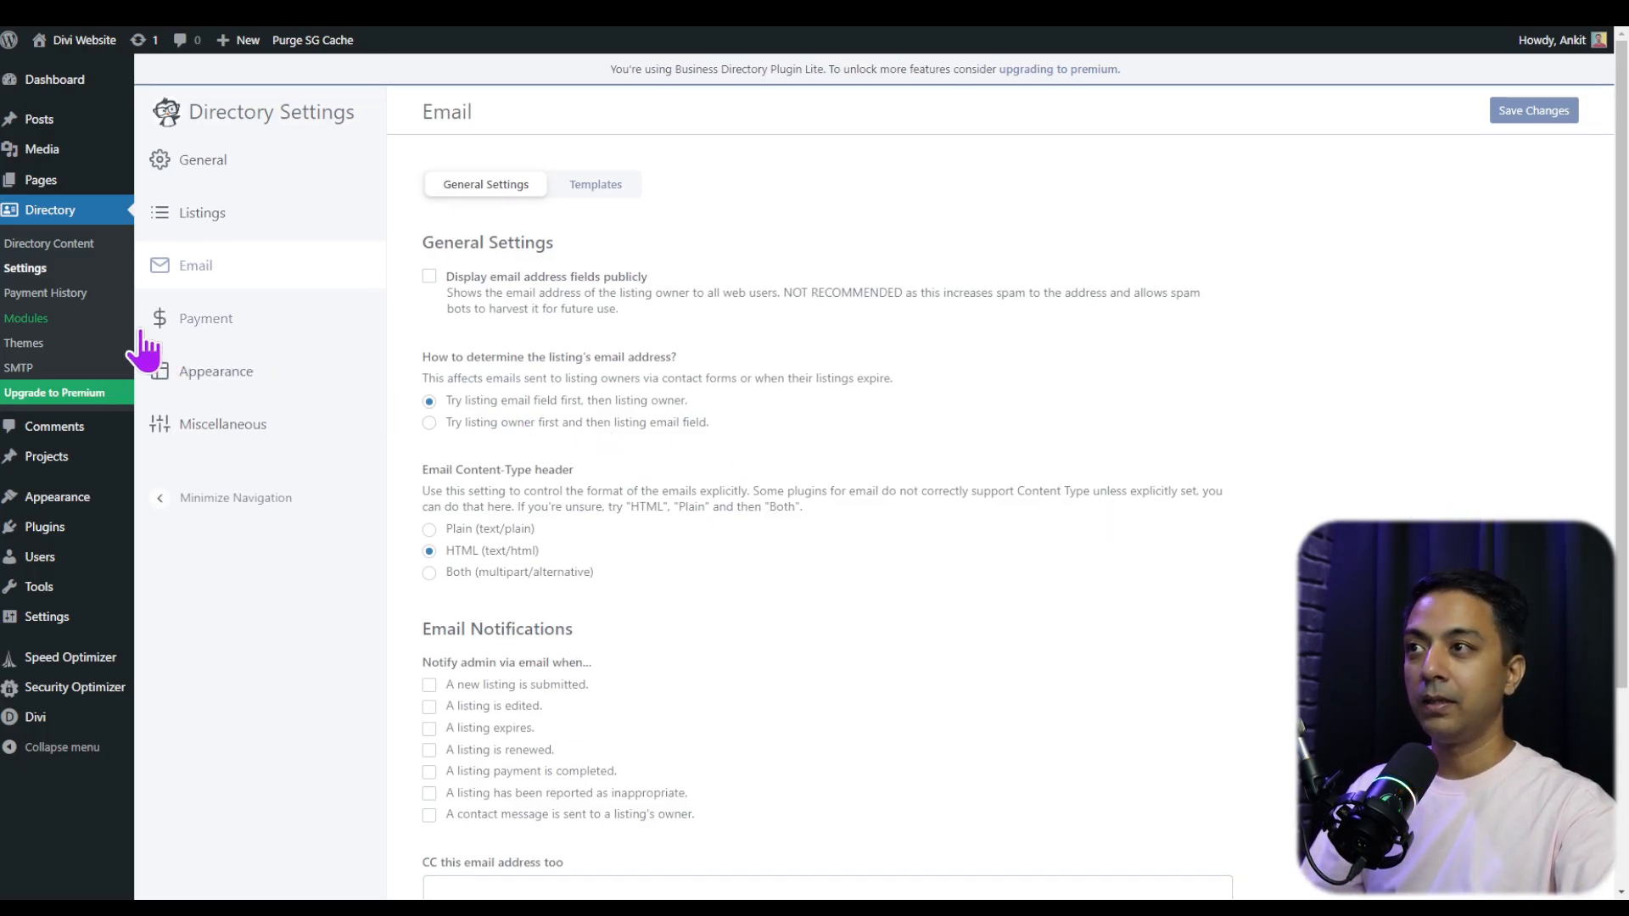
Examine the directory's payment settings and the image settings for its appearance
{"action": "left_click", "coordinate": [170, 319]}
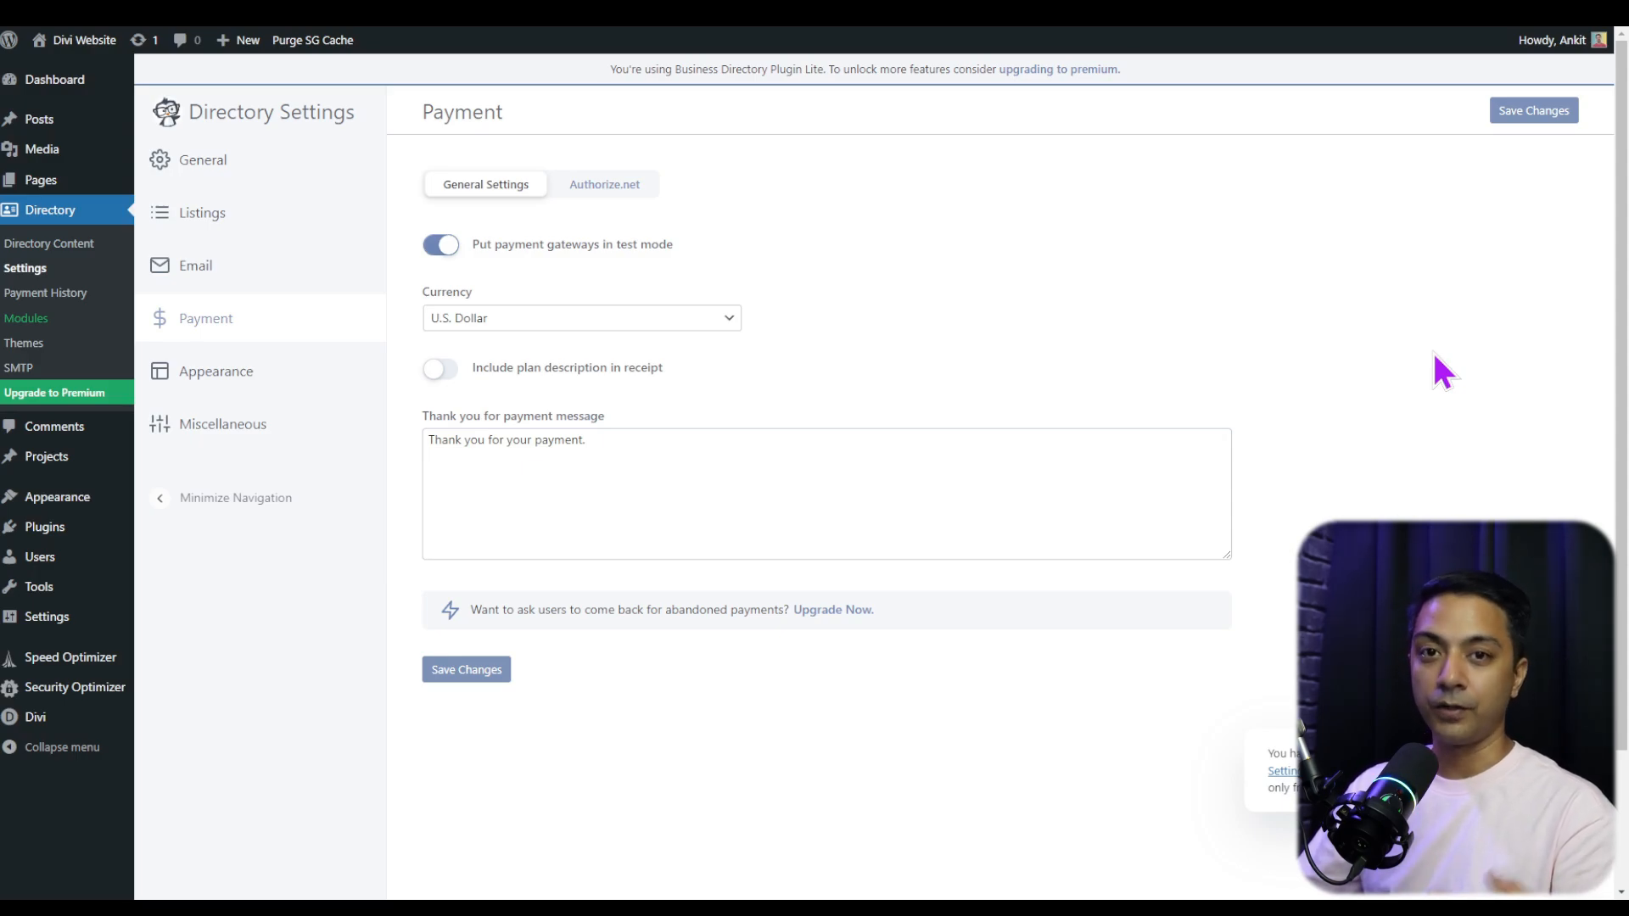
{"action": "left_click", "coordinate": [266, 389]}
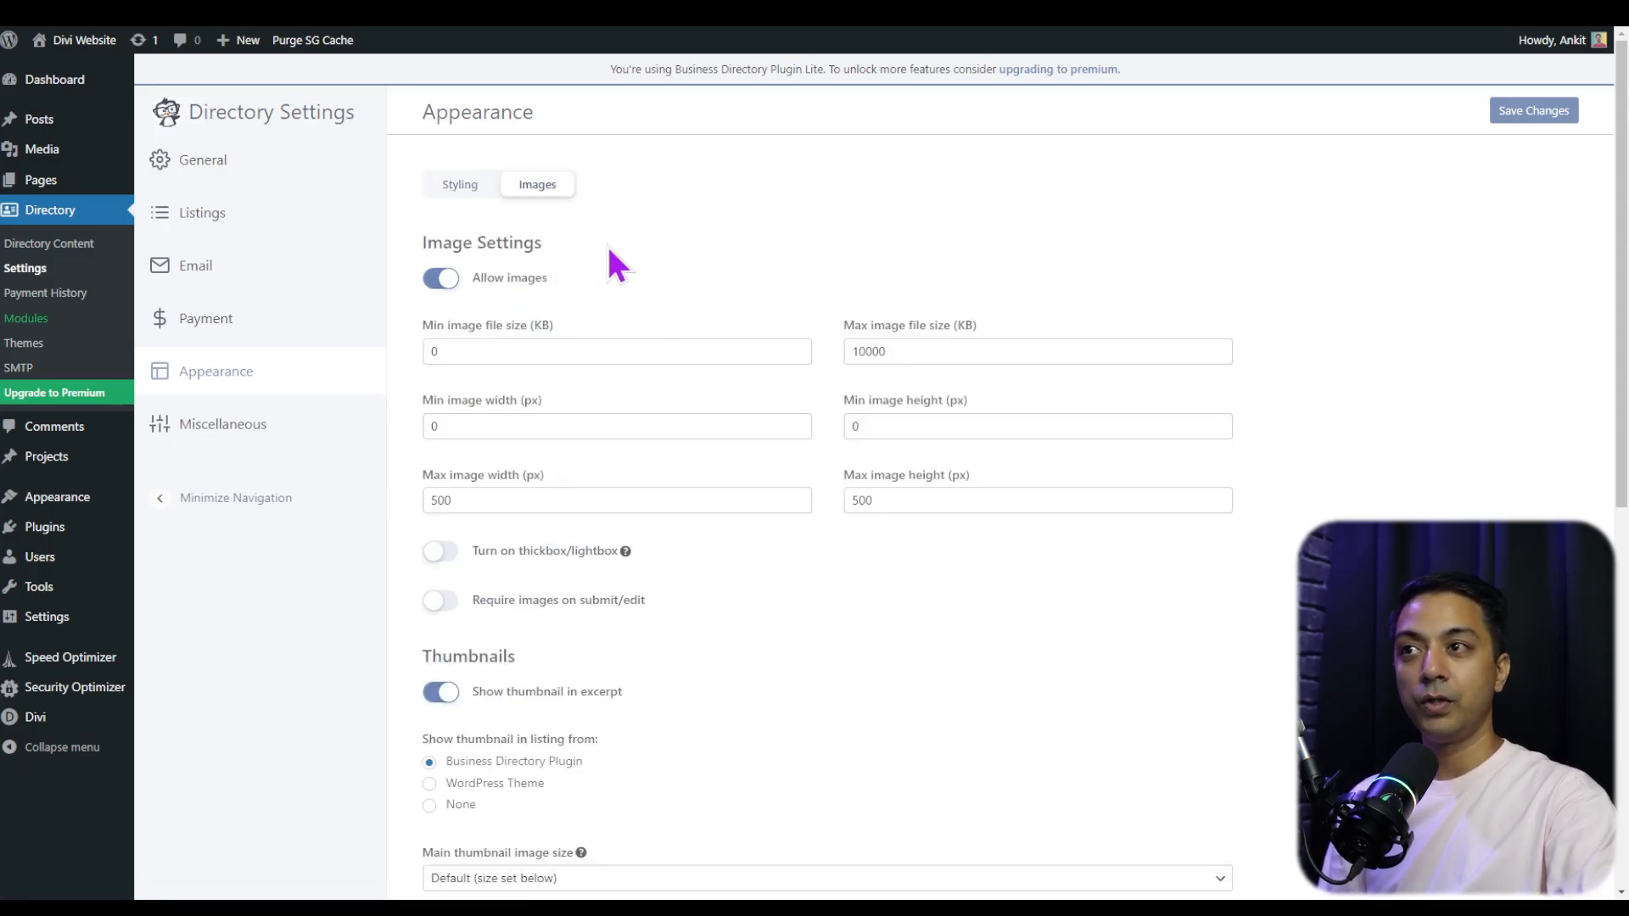
{"action": "scroll", "coordinate": [929, 660], "scroll_direction": "down", "scroll_amount": 5}
{"action": "scroll", "coordinate": [929, 660], "scroll_direction": "down", "scroll_amount": 2}
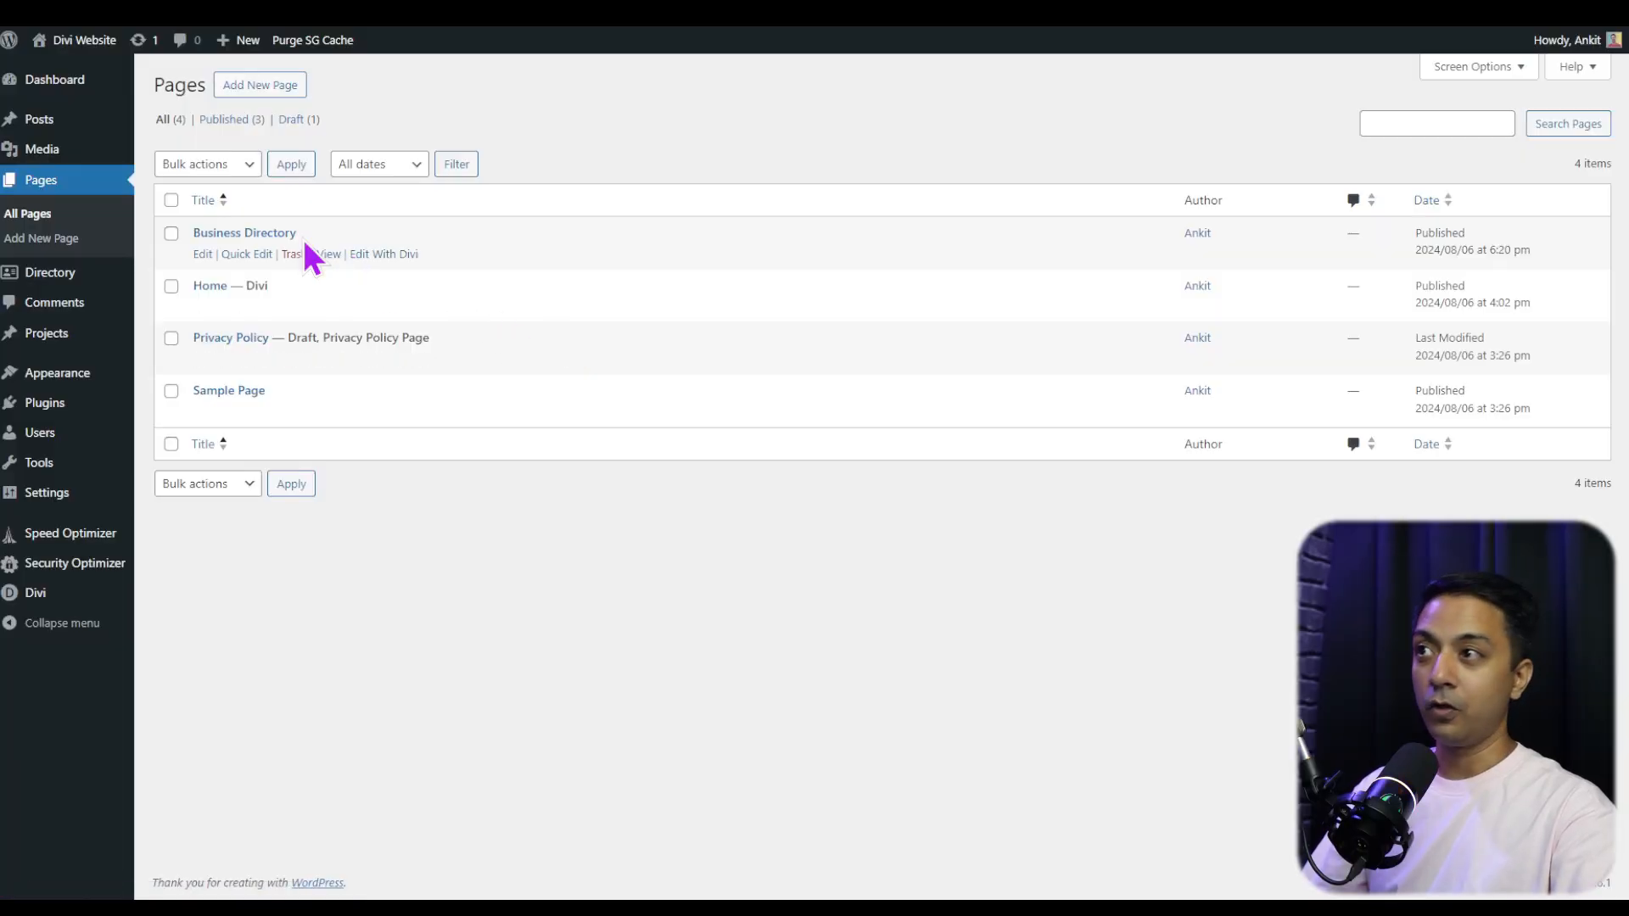
Add a new directory listing titled "Sample Property listing 1" and paste the Lorem Ipsum paragraphs as its description
{"action": "mouse_move", "coordinate": [46, 280]}
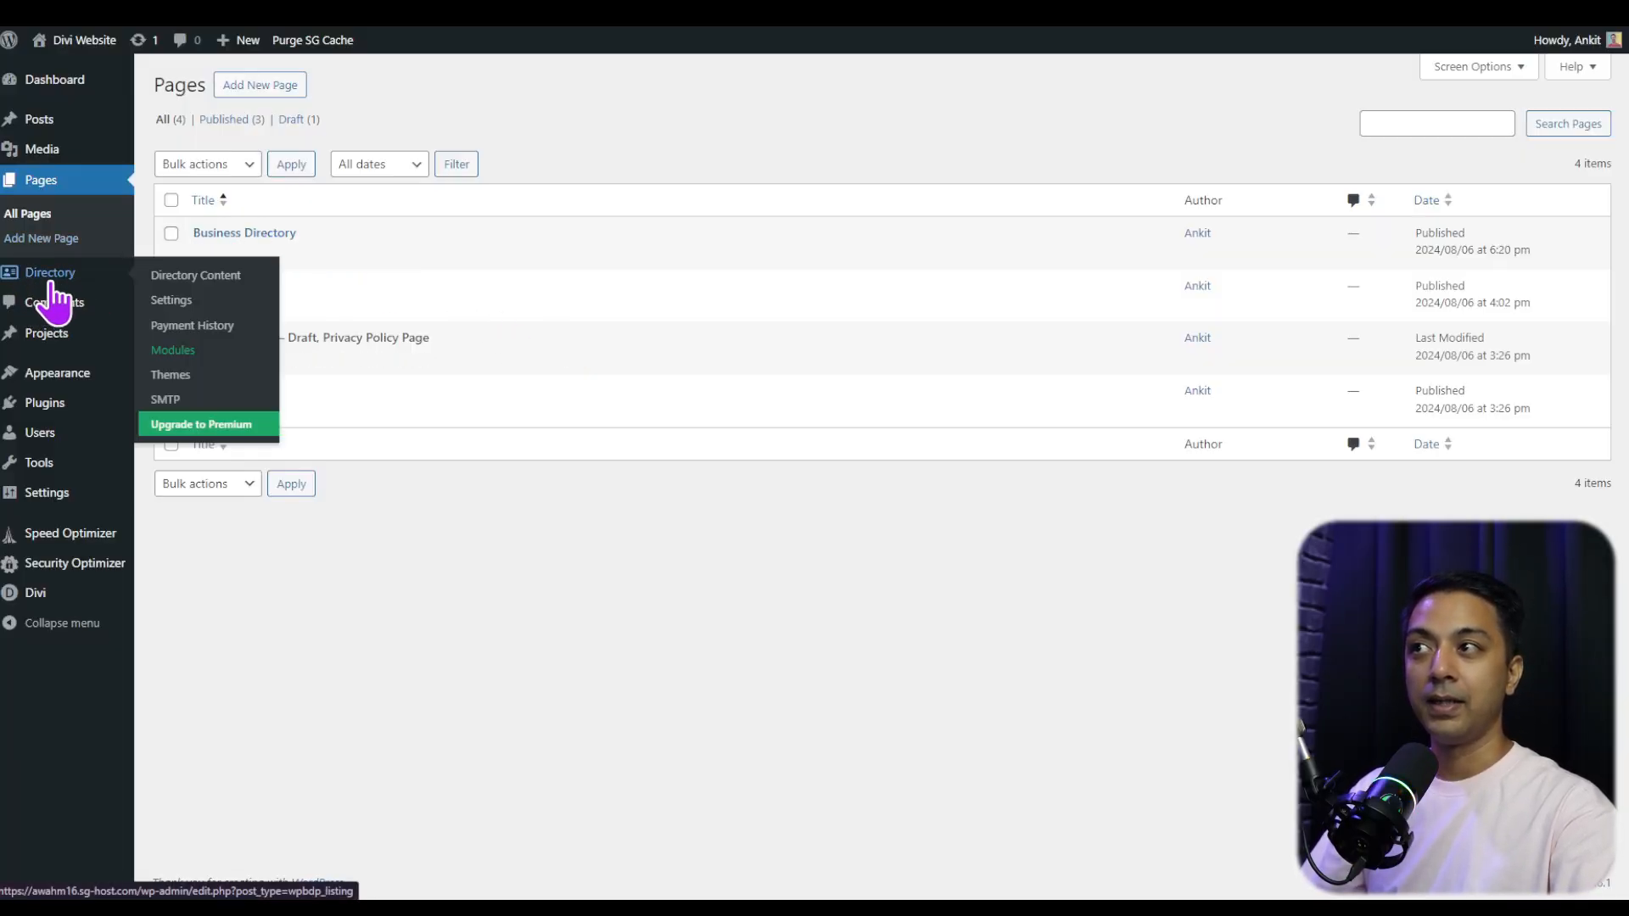
{"action": "left_click", "coordinate": [204, 284]}
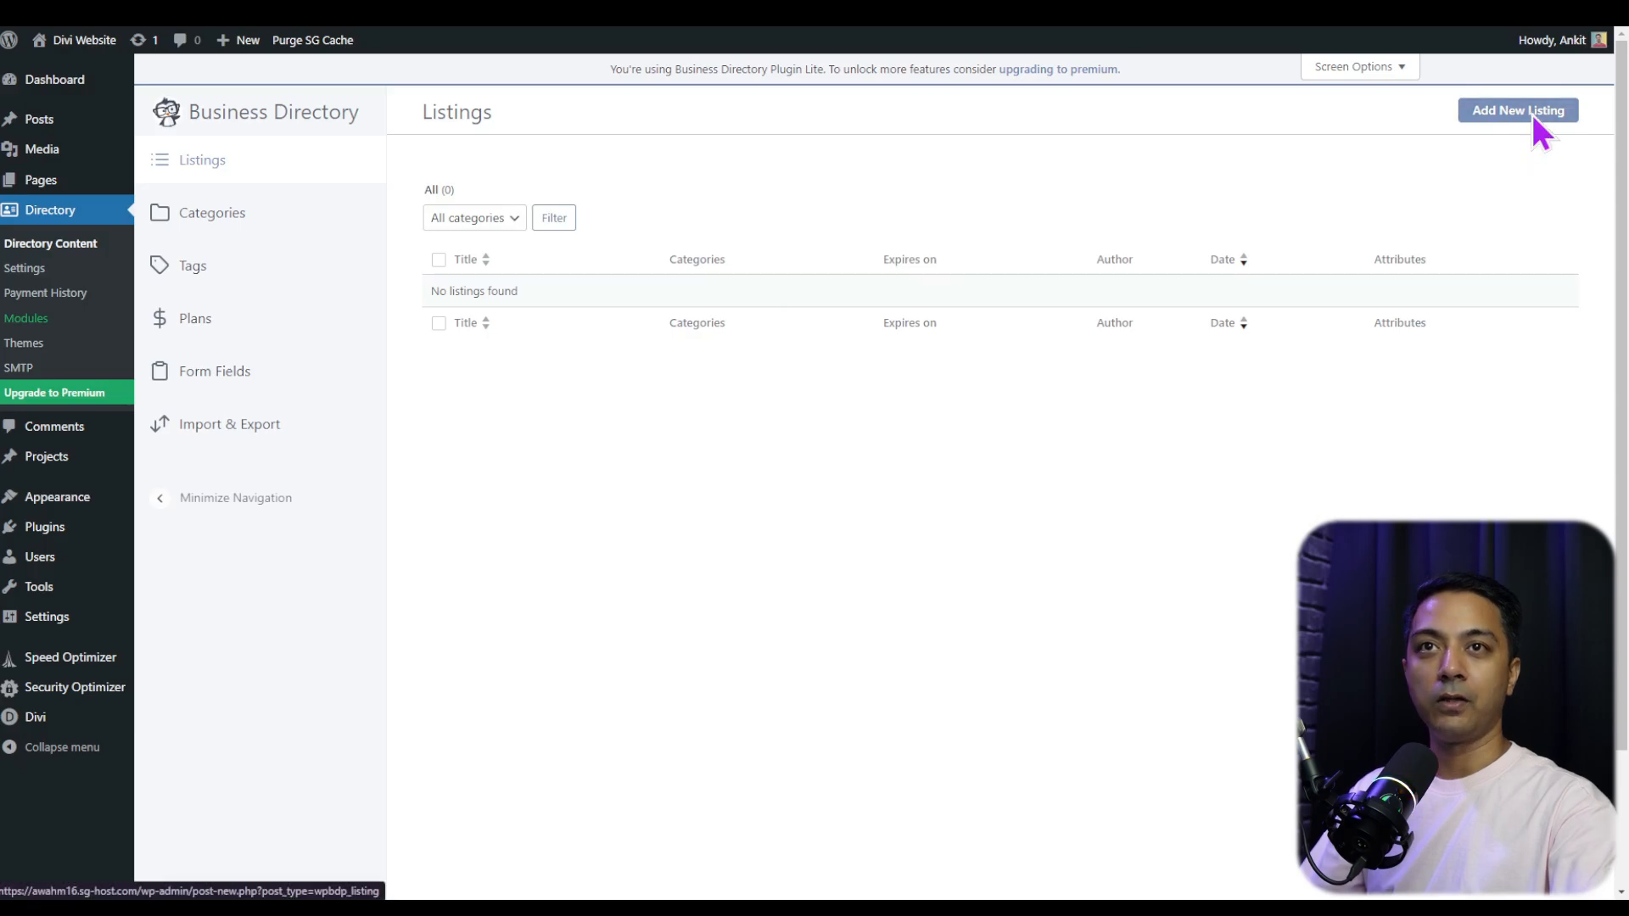
{"action": "left_click", "coordinate": [1533, 116]}
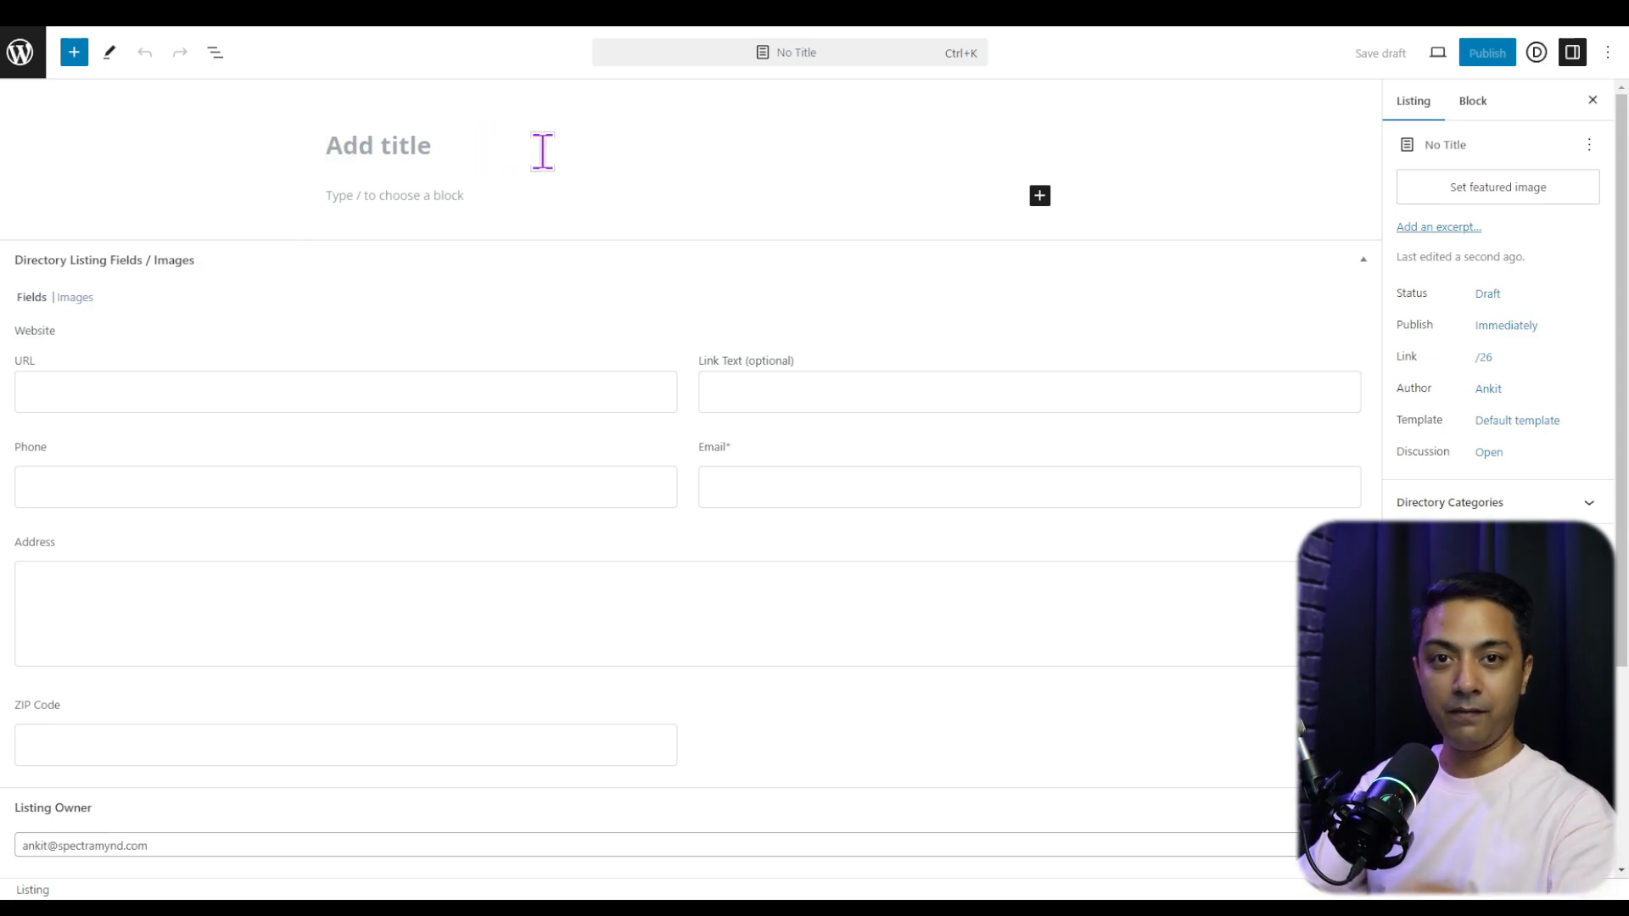
{"action": "type", "text": "Sample Property listing 1"}
{"action": "left_click", "coordinate": [393, 193]}
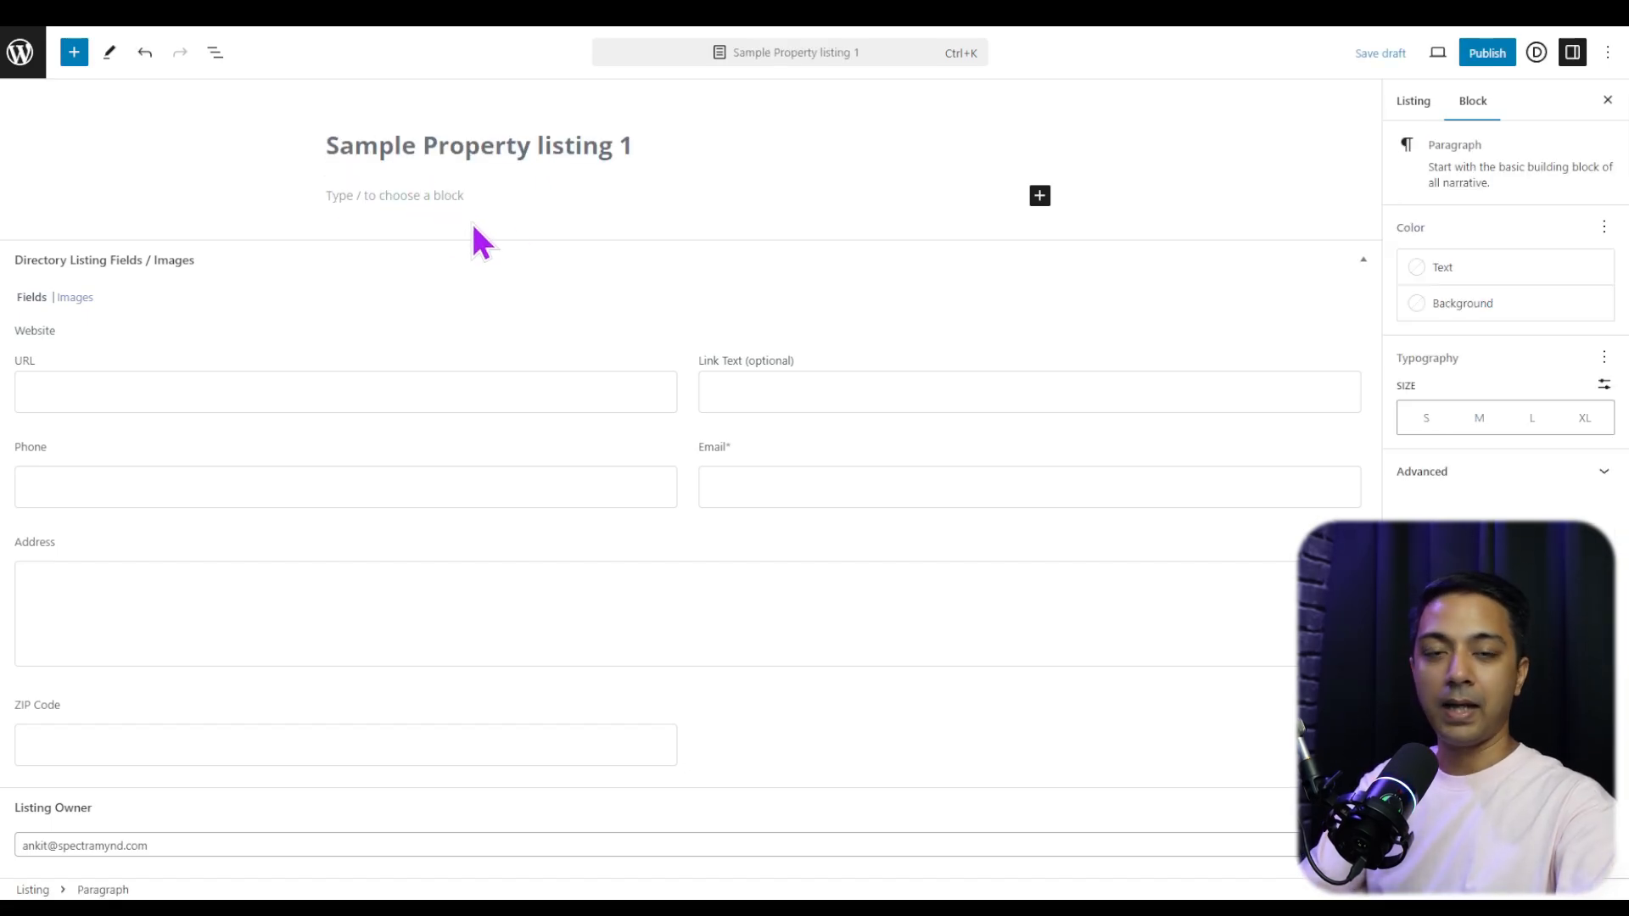
{"action": "key", "text": "ctrl+v"}
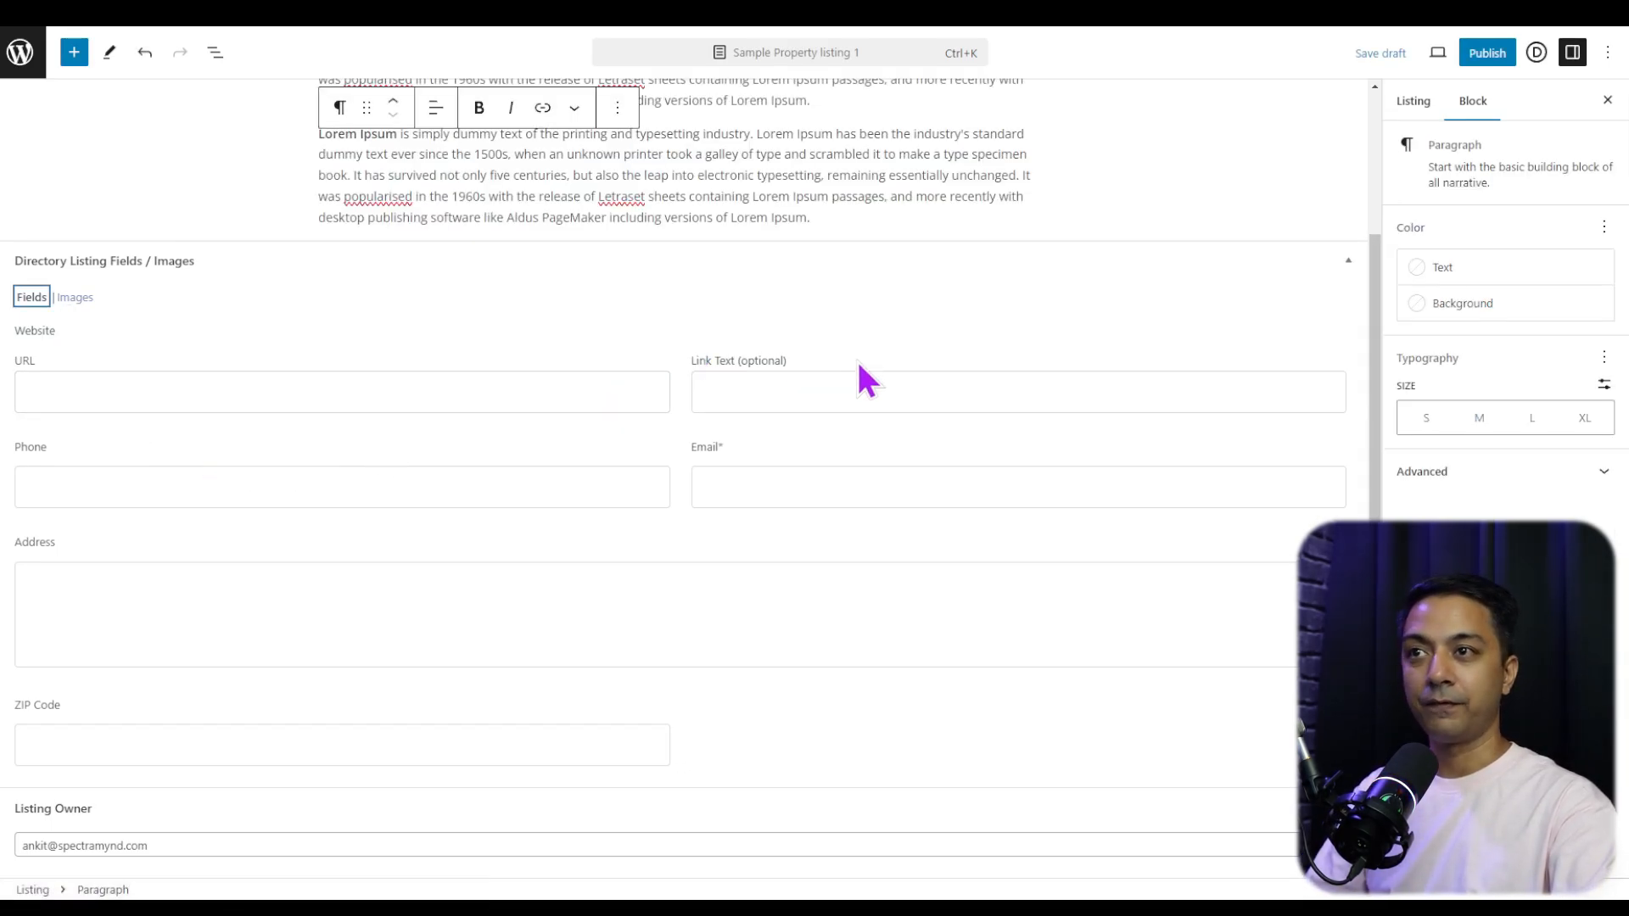
Check the new listing's description and open its images section
{"action": "scroll", "coordinate": [670, 775], "scroll_direction": "up", "scroll_amount": 2}
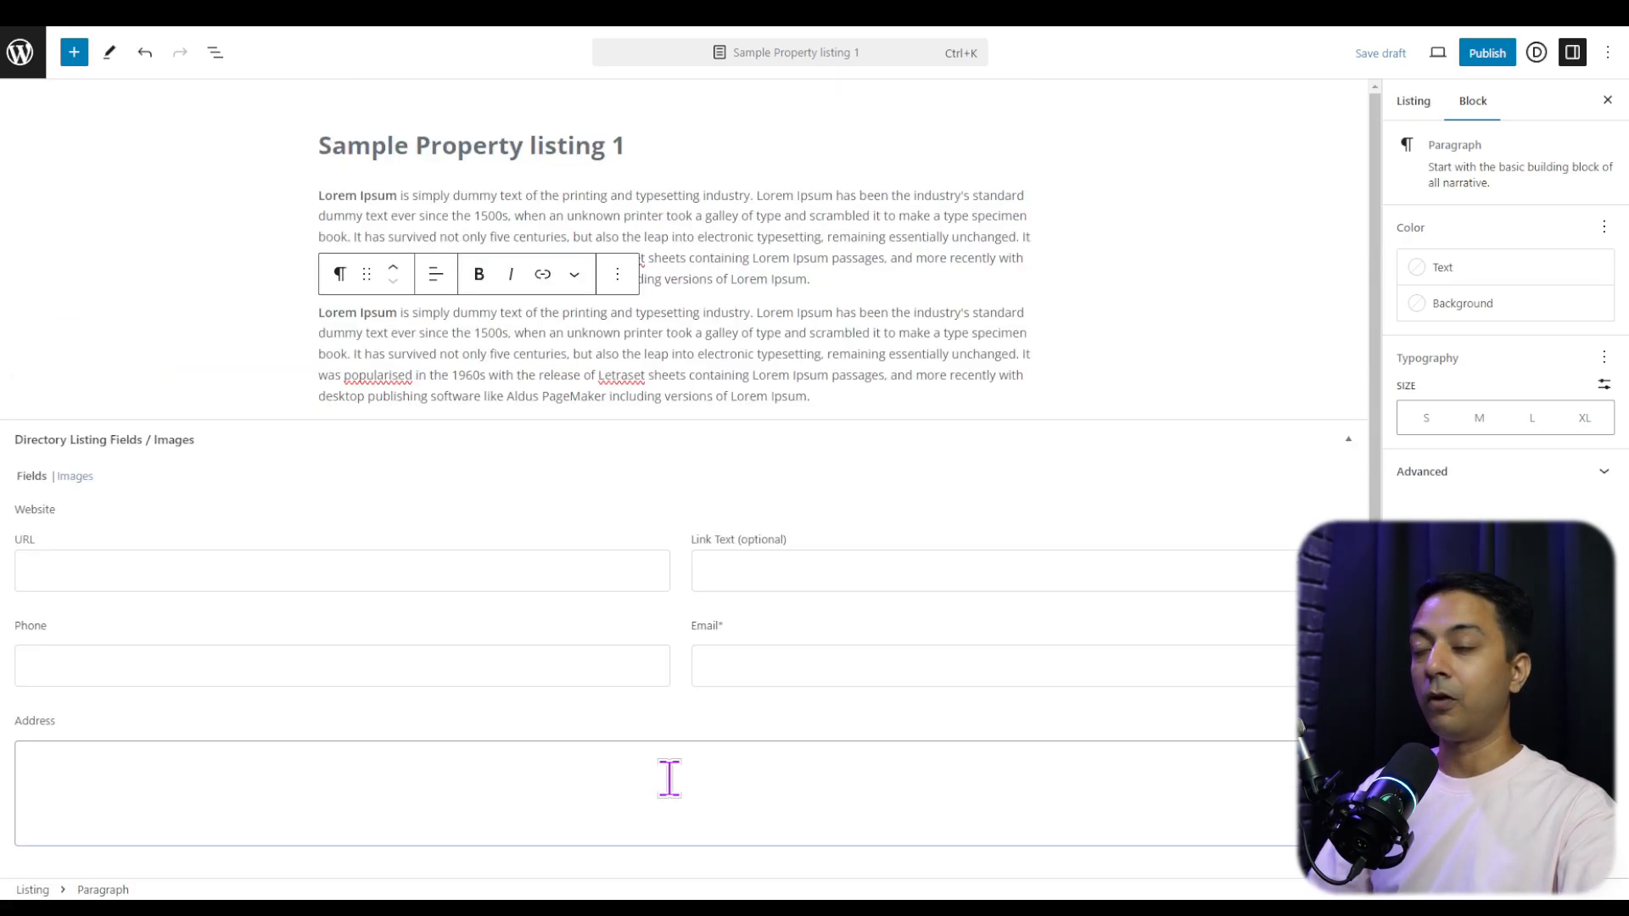
{"action": "scroll", "coordinate": [679, 798], "scroll_direction": "down", "scroll_amount": 1}
{"action": "left_click", "coordinate": [75, 389]}
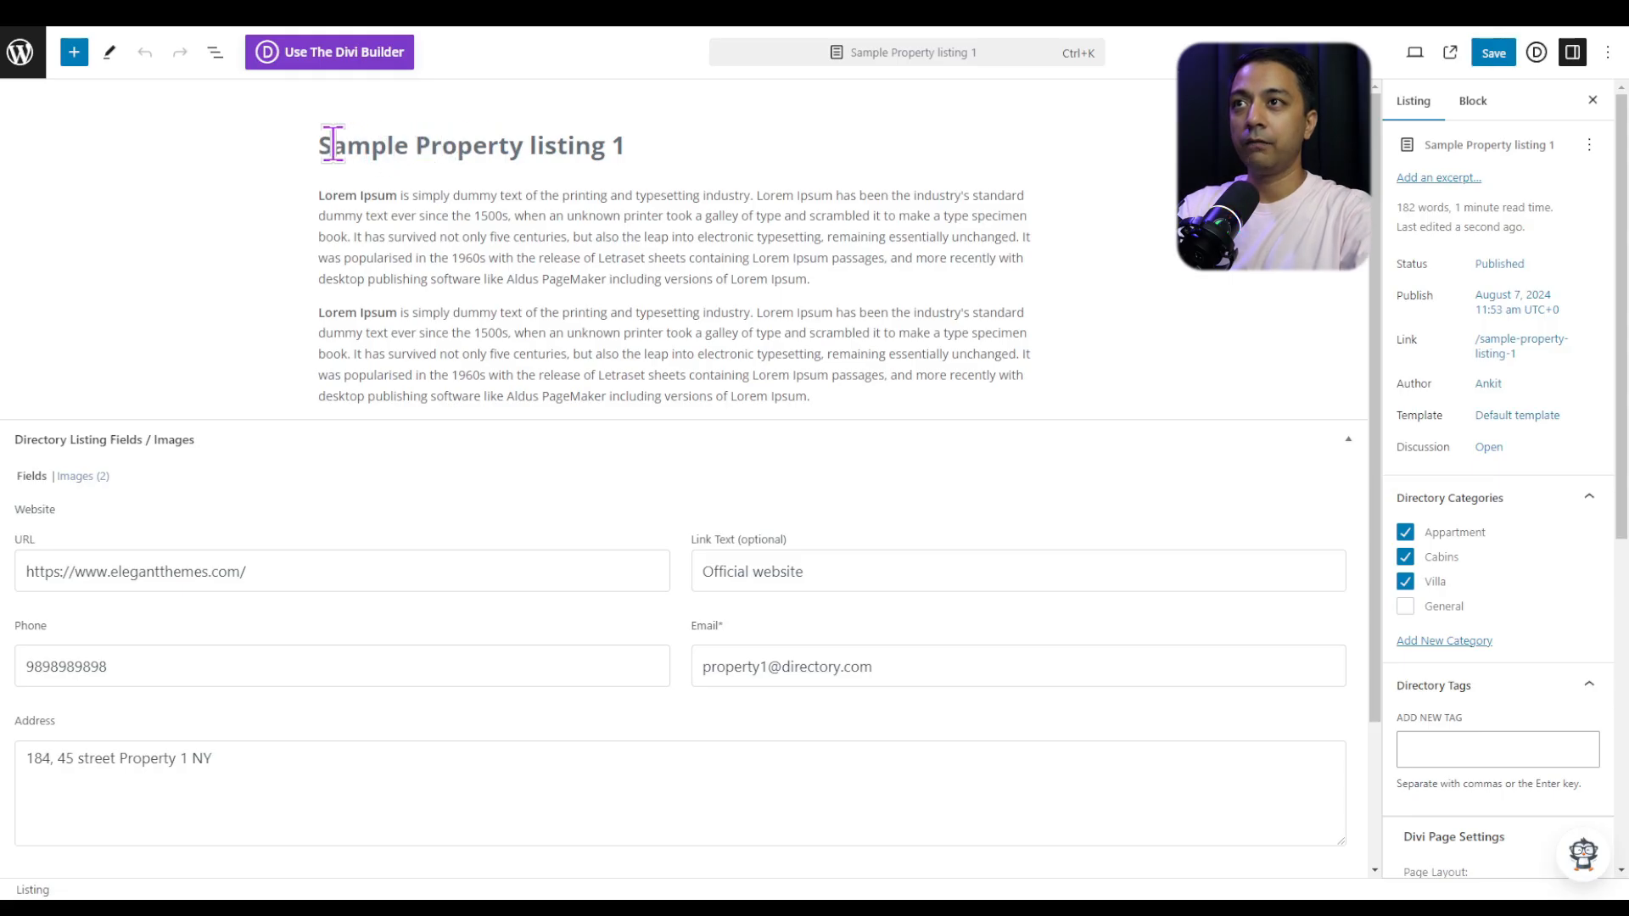
Review the published listing's title, description, website, phone, email, address, ZIP code and owner fields
{"action": "left_click", "coordinate": [441, 146]}
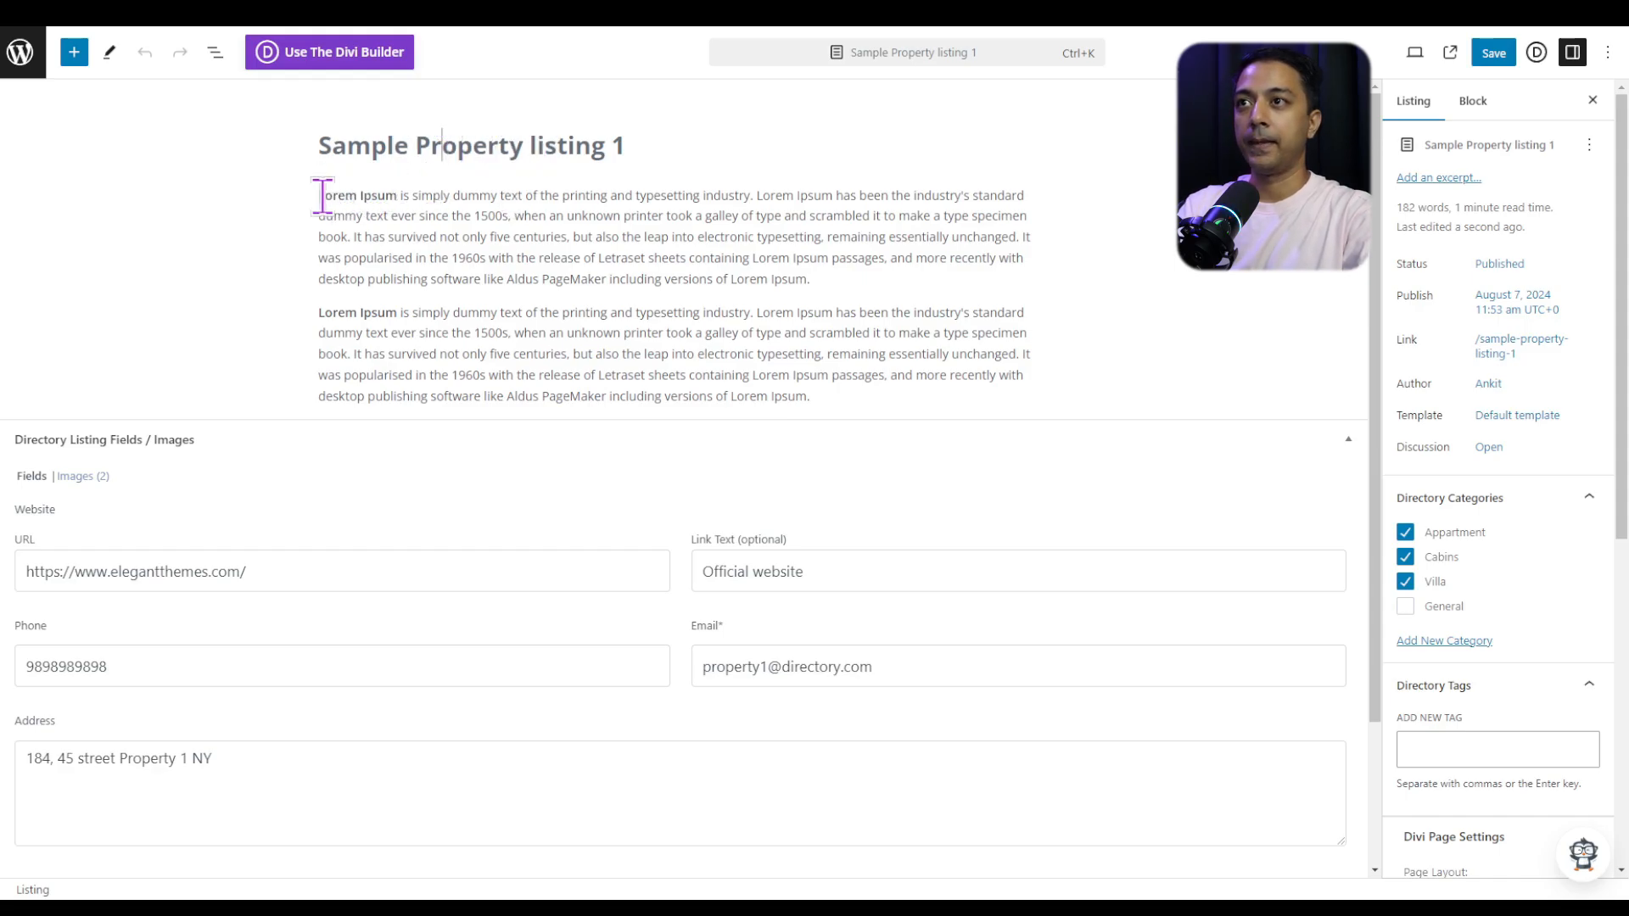
{"action": "left_click_drag", "start_coordinate": [399, 218], "coordinate": [858, 405]}
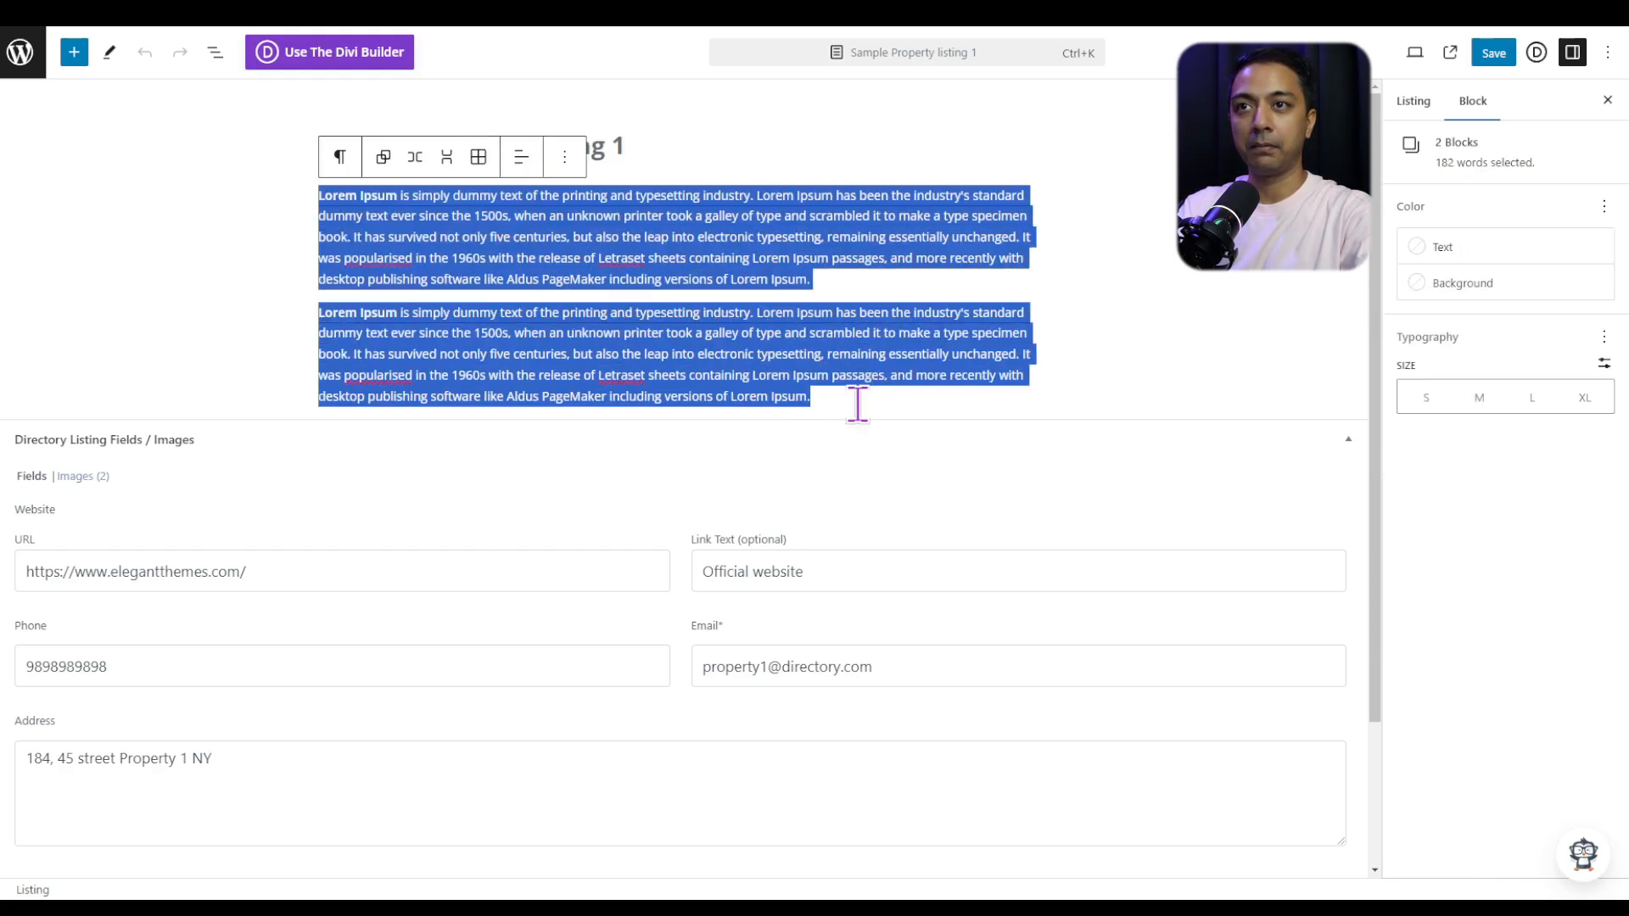
{"action": "left_click", "coordinate": [858, 405]}
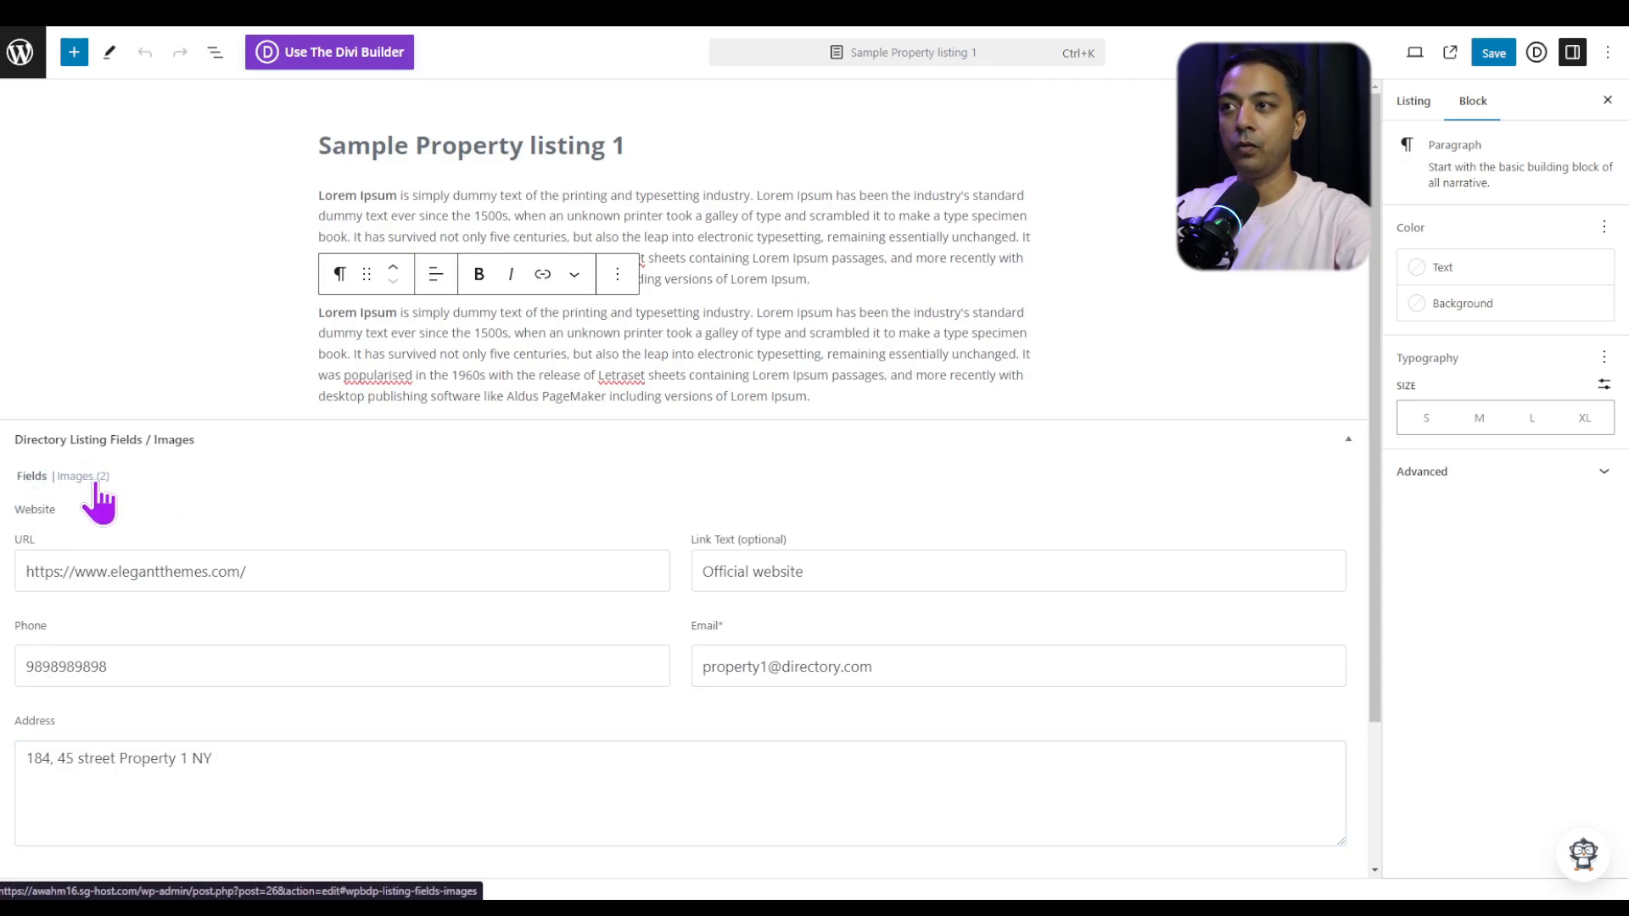
{"action": "left_click", "coordinate": [53, 571]}
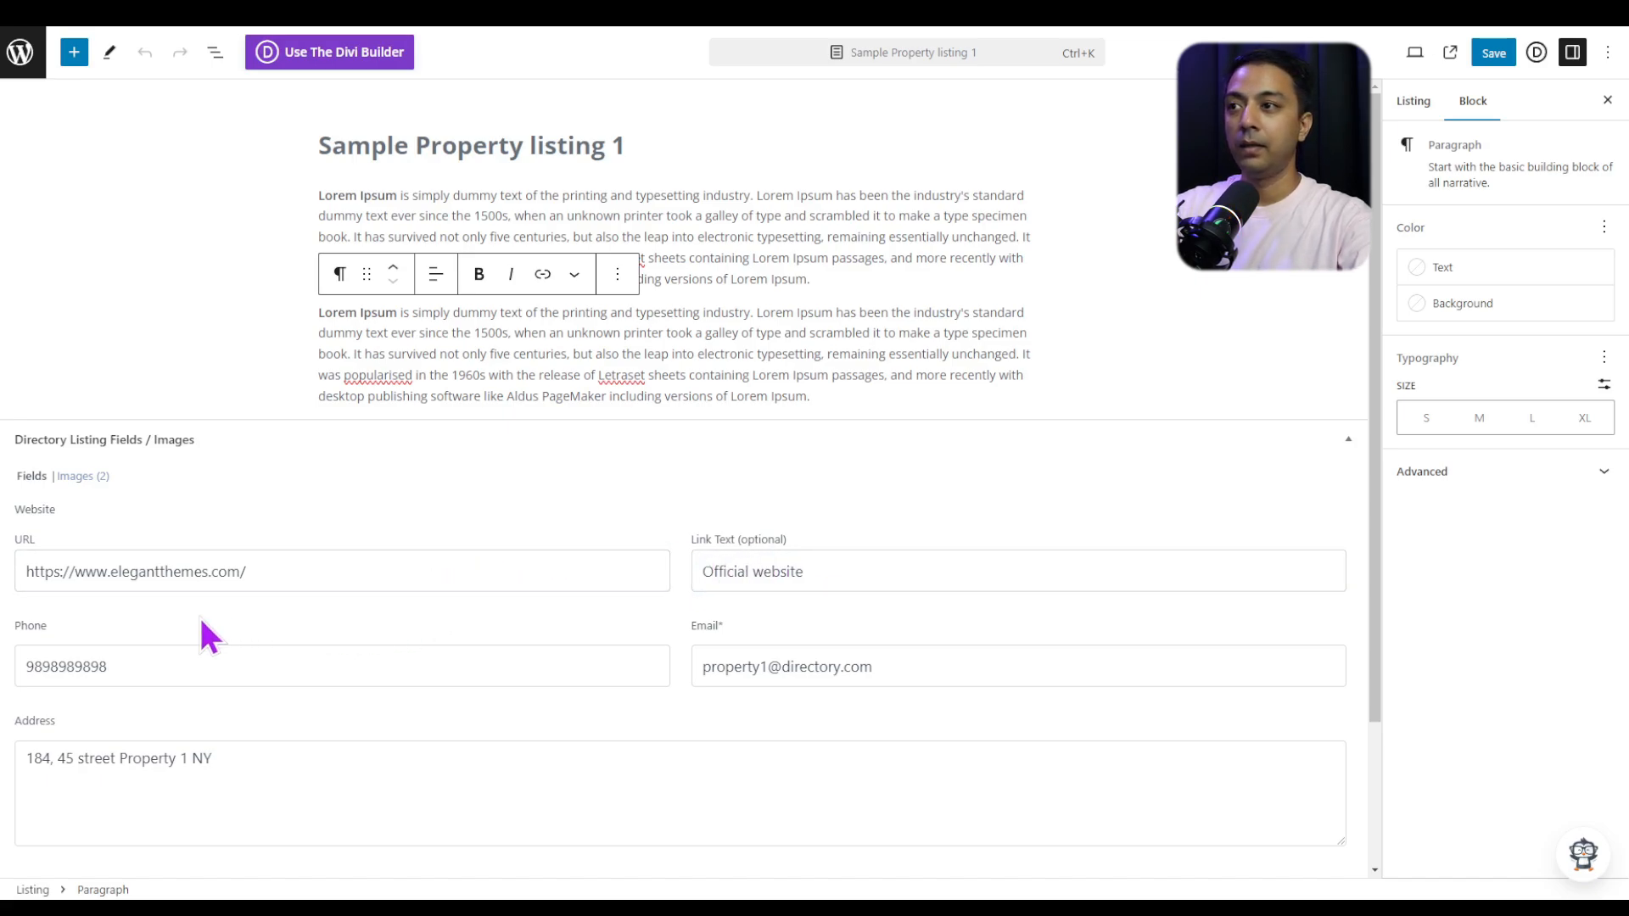
{"action": "left_click", "coordinate": [64, 666]}
{"action": "left_click", "coordinate": [880, 666]}
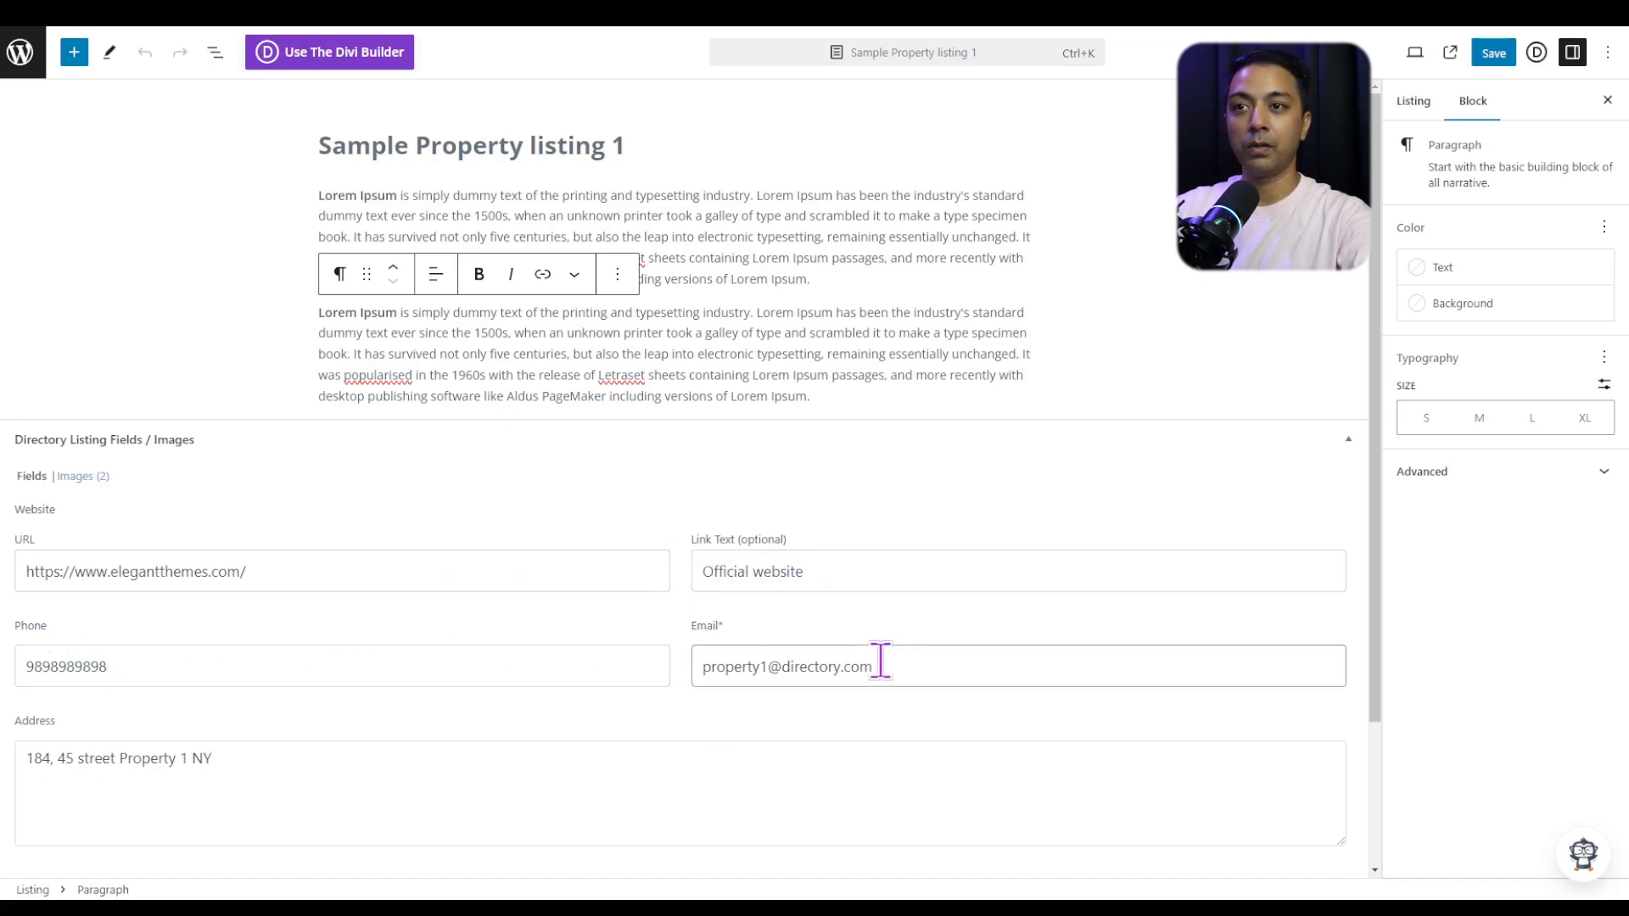
{"action": "left_click", "coordinate": [237, 796]}
{"action": "scroll", "coordinate": [263, 781], "scroll_direction": "down", "scroll_amount": 3}
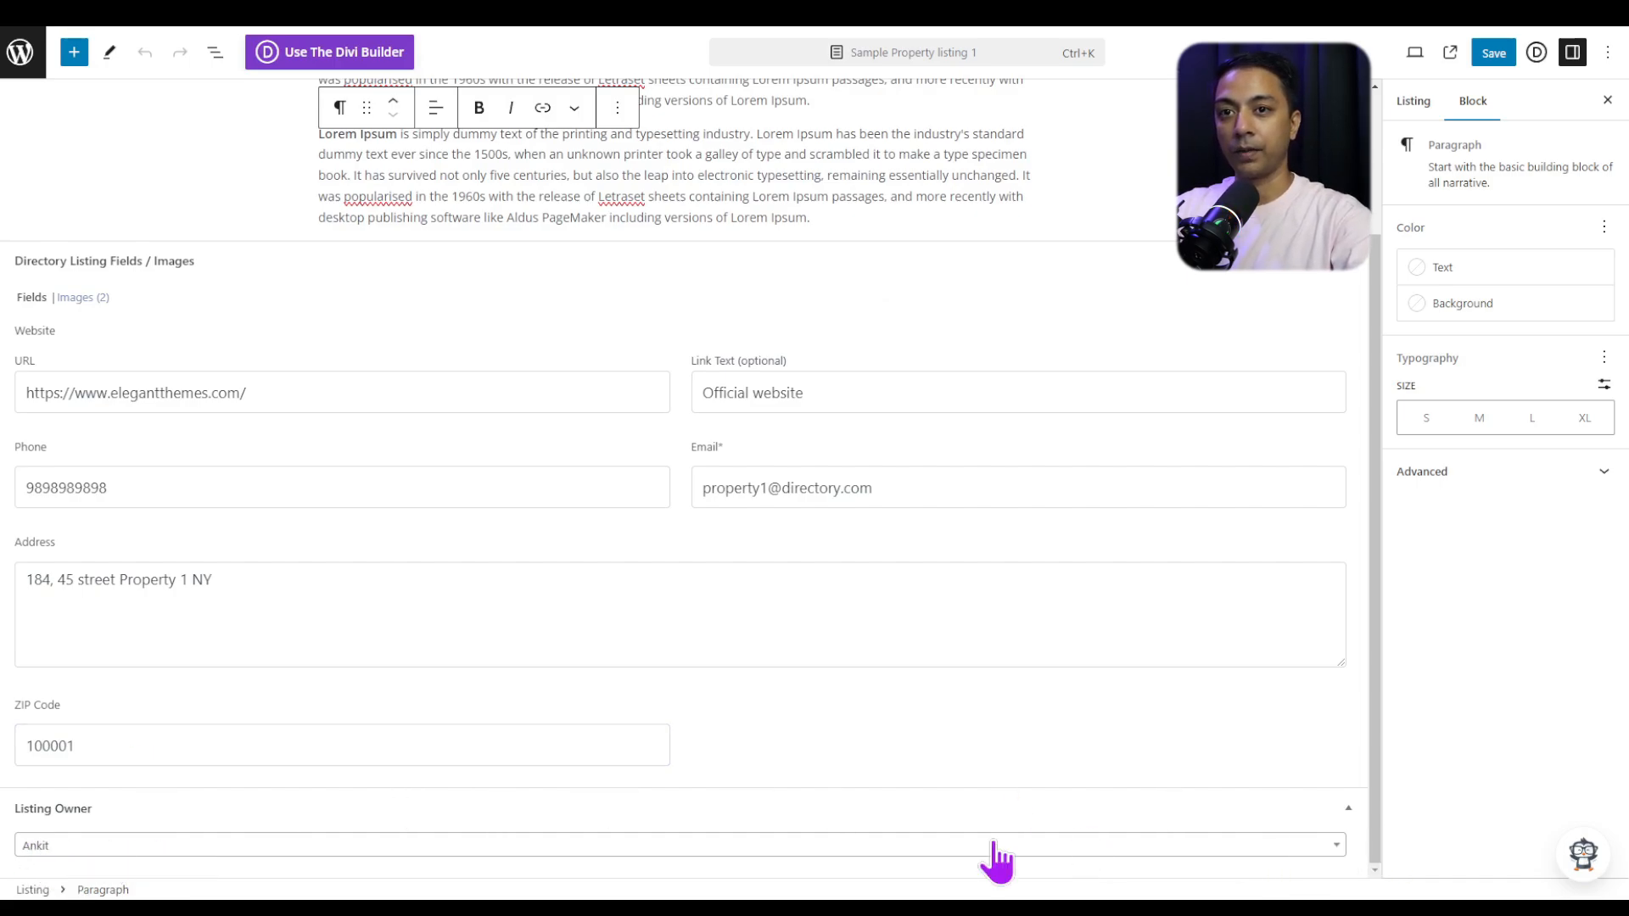
{"action": "scroll", "coordinate": [153, 732], "scroll_direction": "up", "scroll_amount": 2}
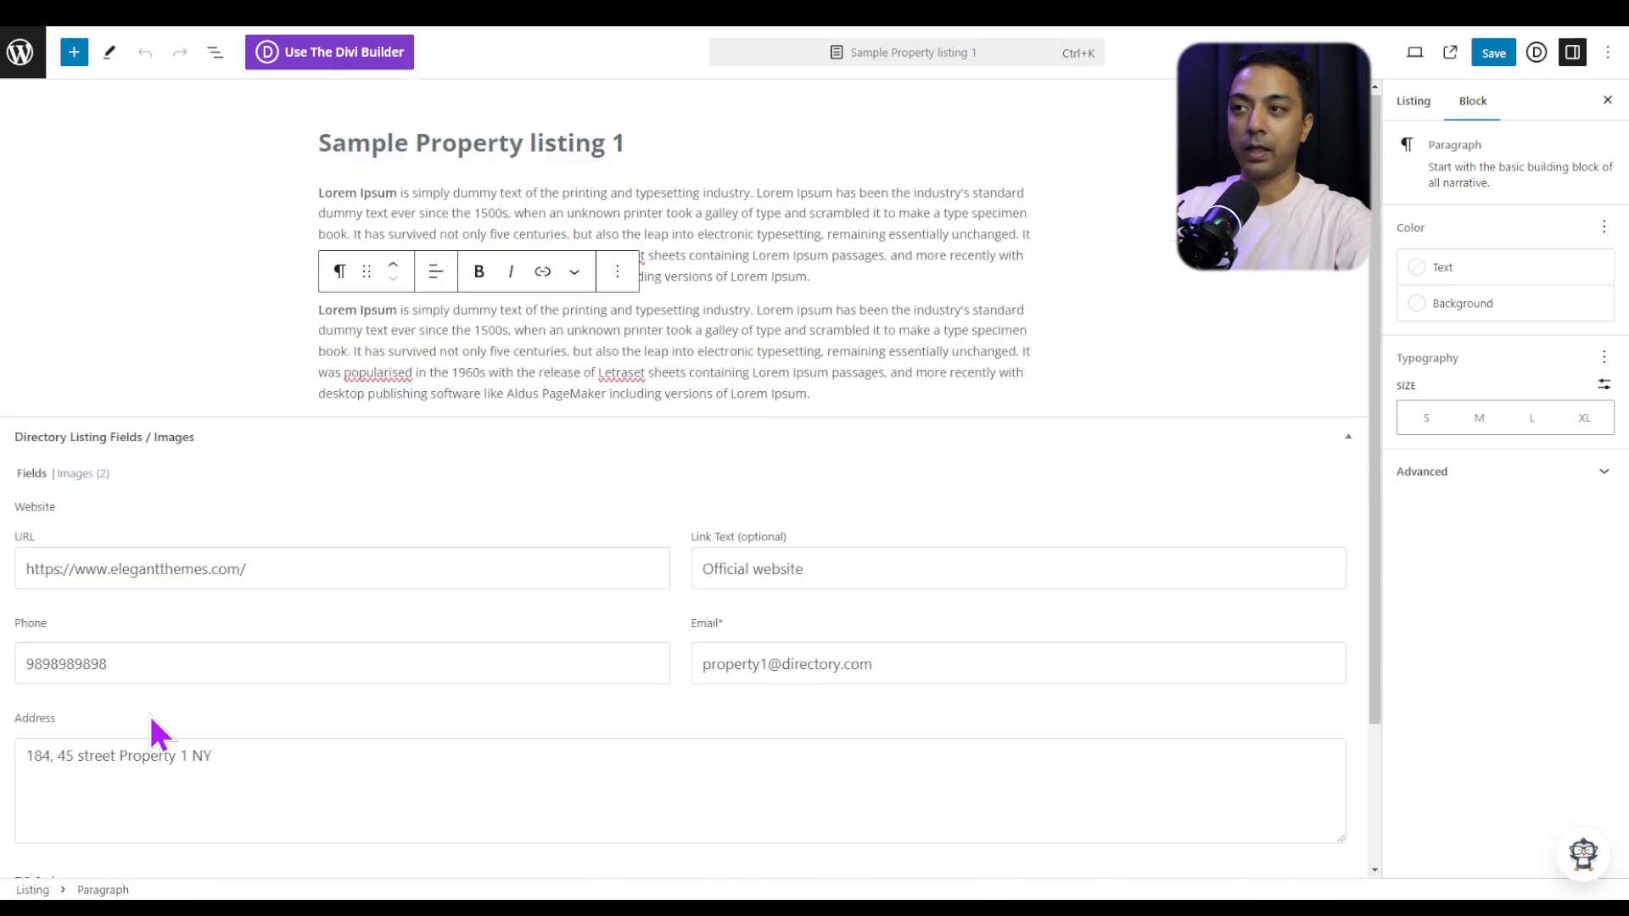
Examine the listing's current images and the media library and upload choices for adding more
{"action": "left_click", "coordinate": [75, 475]}
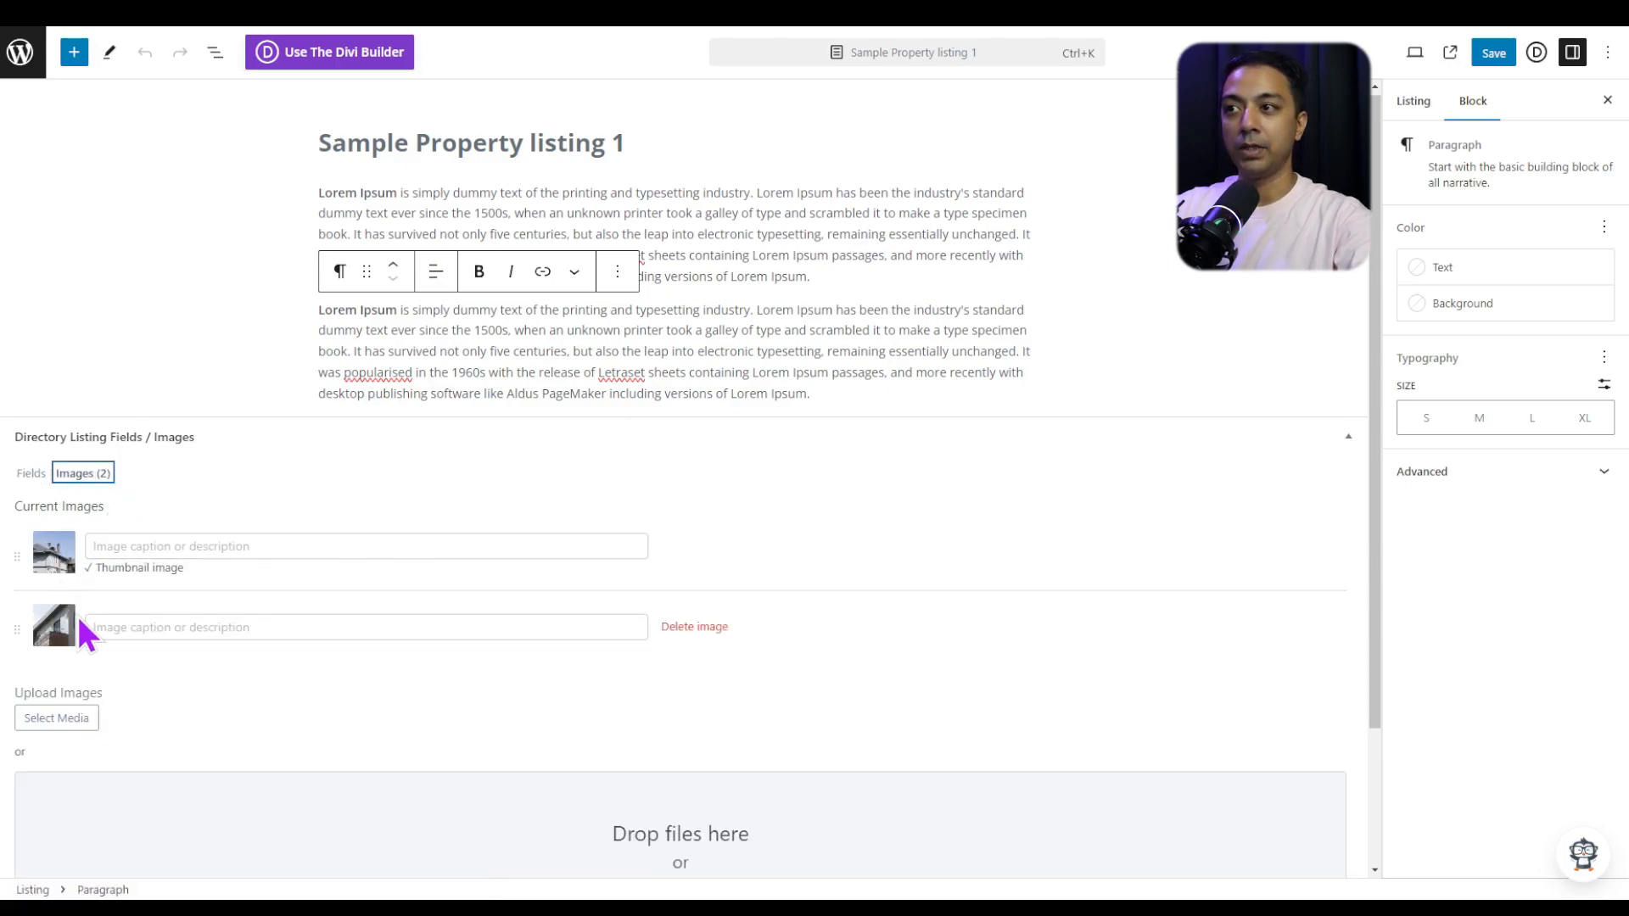
{"action": "left_click", "coordinate": [32, 721]}
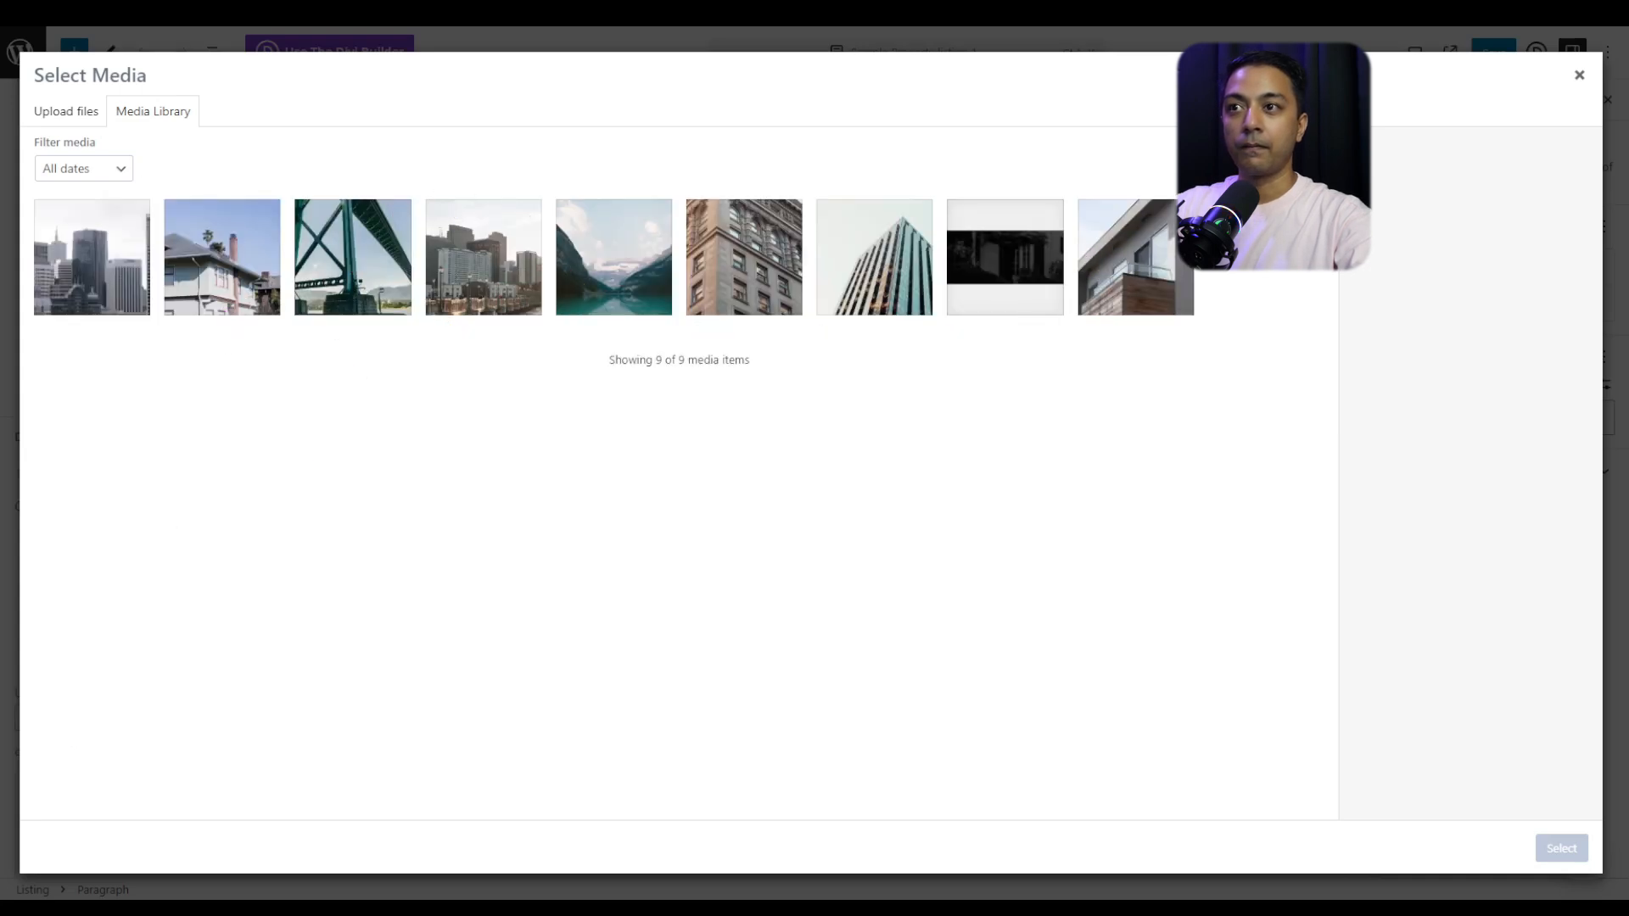
{"action": "left_click", "coordinate": [1579, 75]}
{"action": "scroll", "coordinate": [293, 739], "scroll_direction": "down", "scroll_amount": 3}
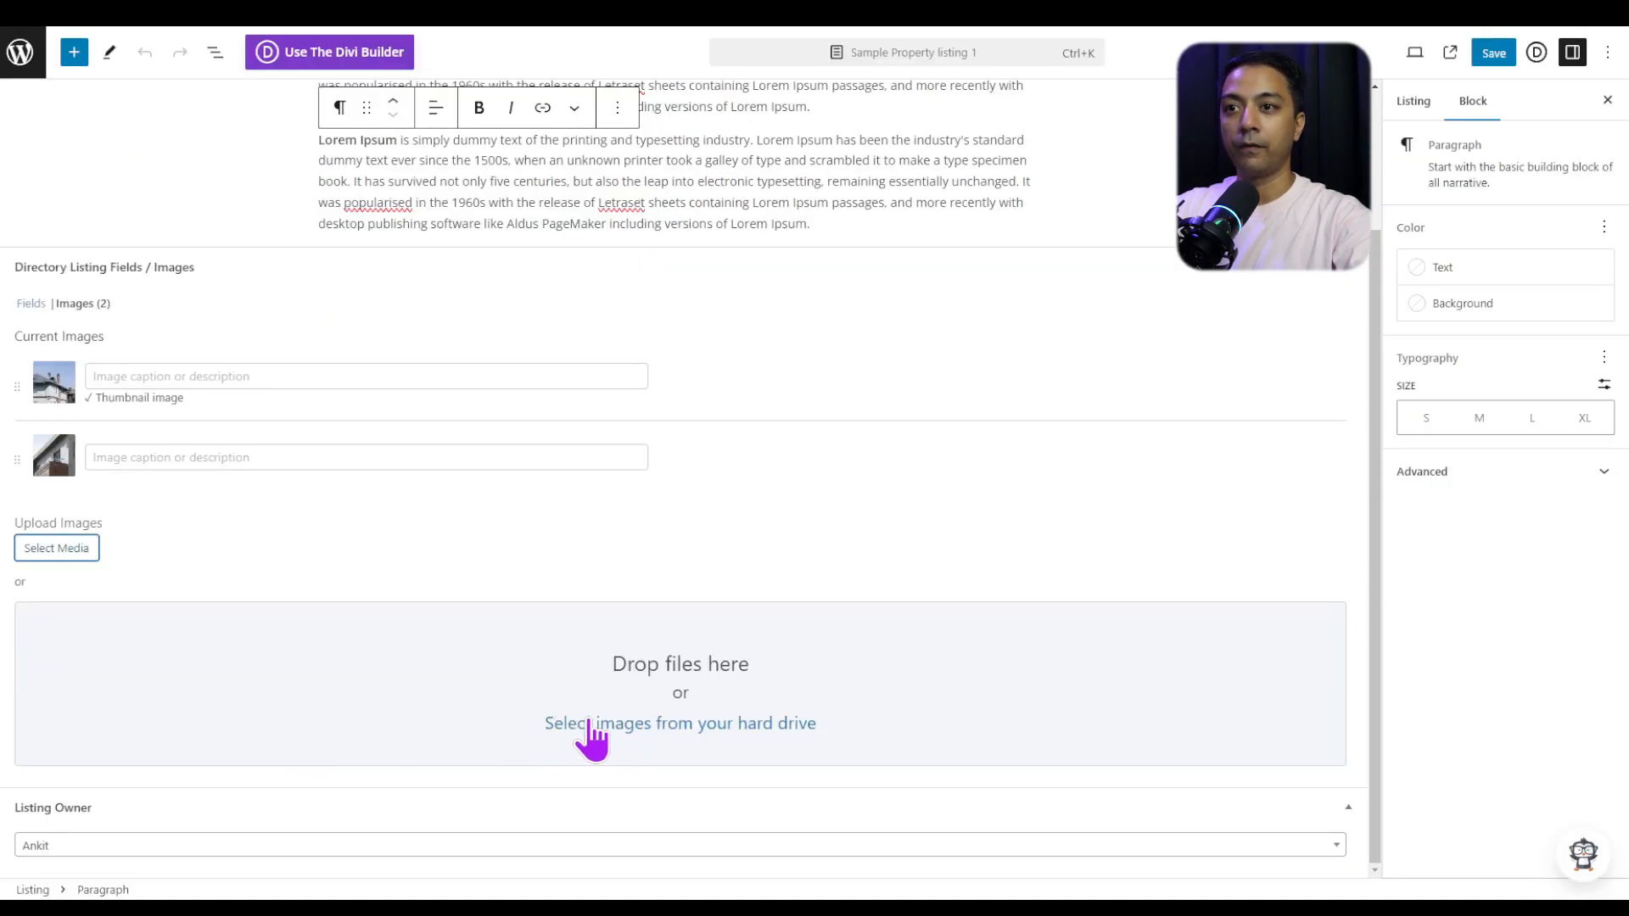
Move the second listing image above the first to make it the thumbnail, and show the listing's settings
{"action": "mouse_move", "coordinate": [38, 407]}
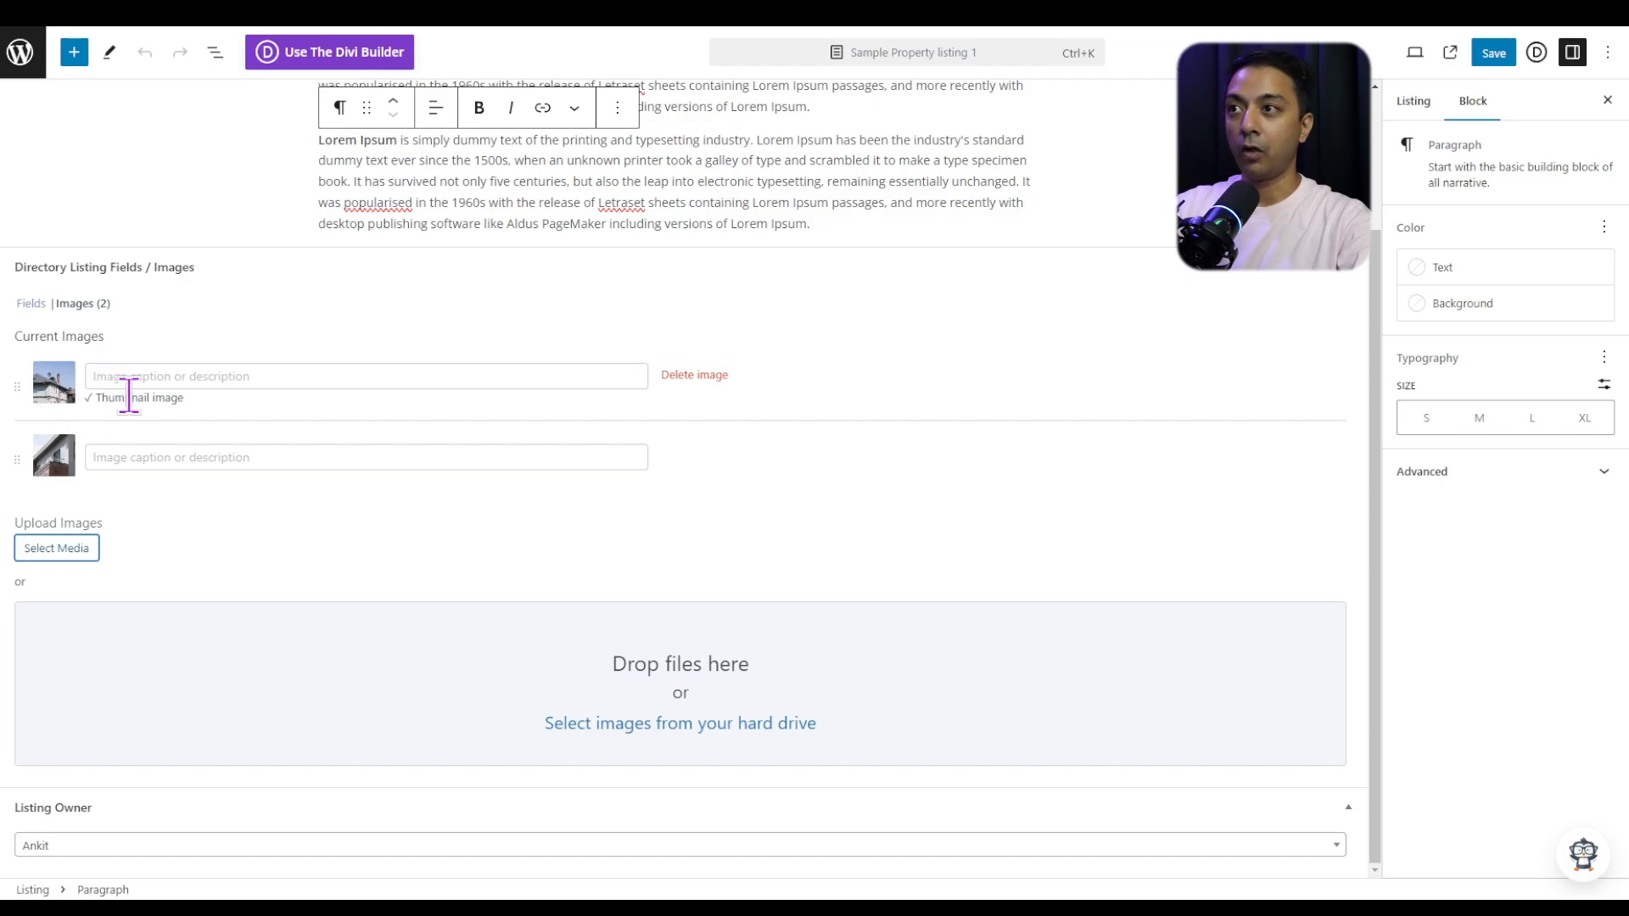
{"action": "scroll", "coordinate": [174, 399], "scroll_direction": "up", "scroll_amount": 1}
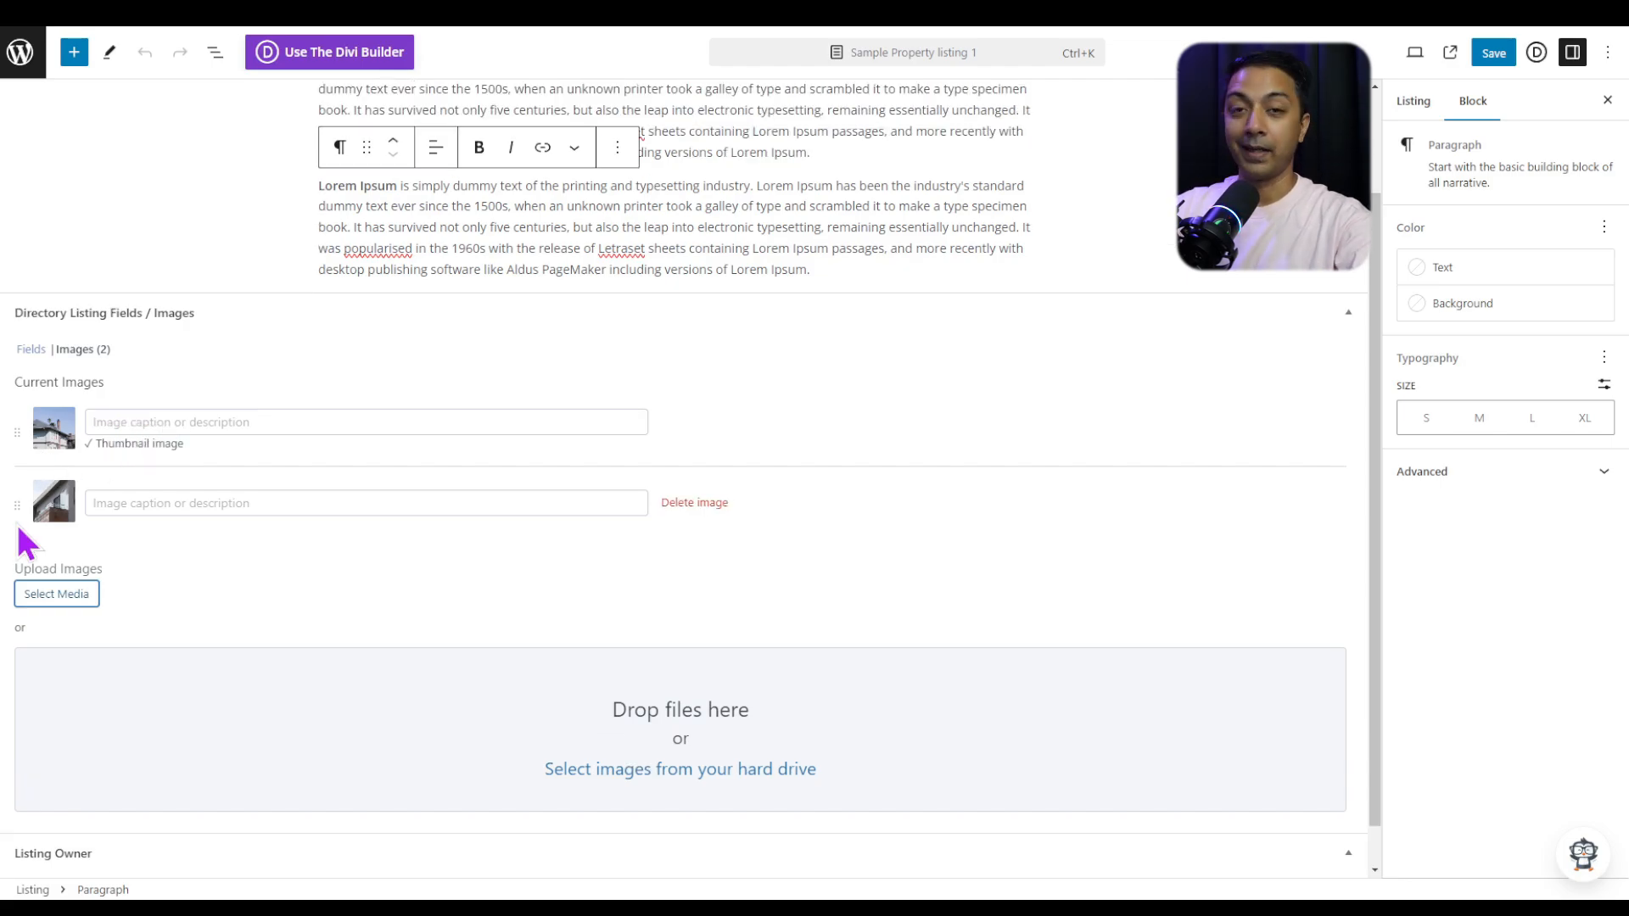
{"action": "left_click_drag", "start_coordinate": [19, 501], "coordinate": [22, 424]}
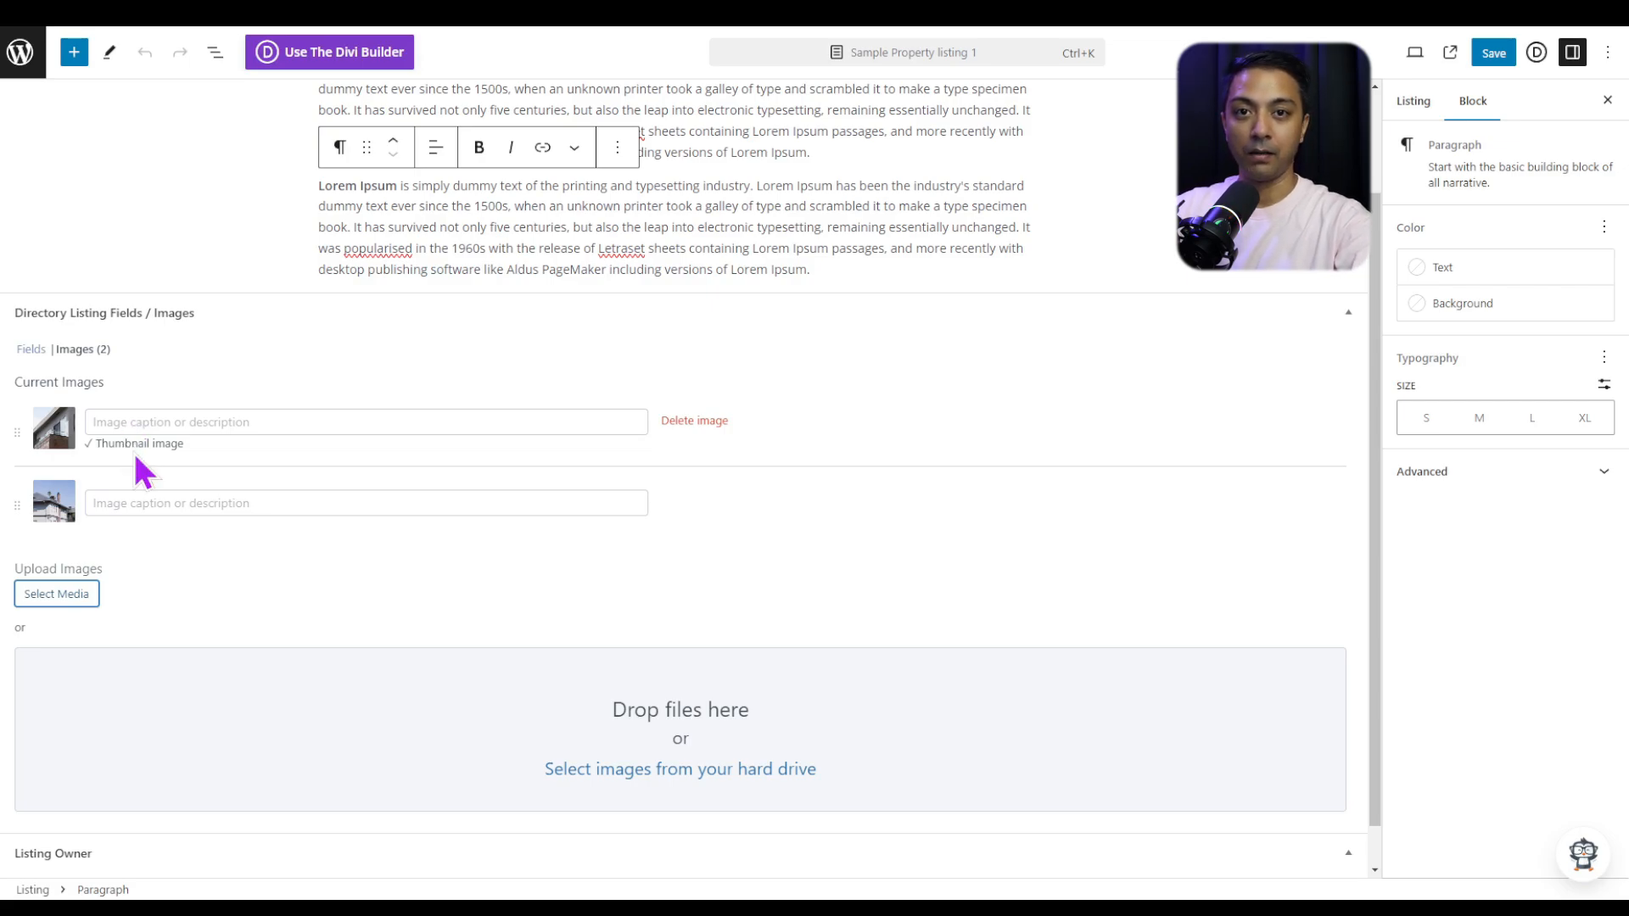
{"action": "left_click", "coordinate": [1413, 103]}
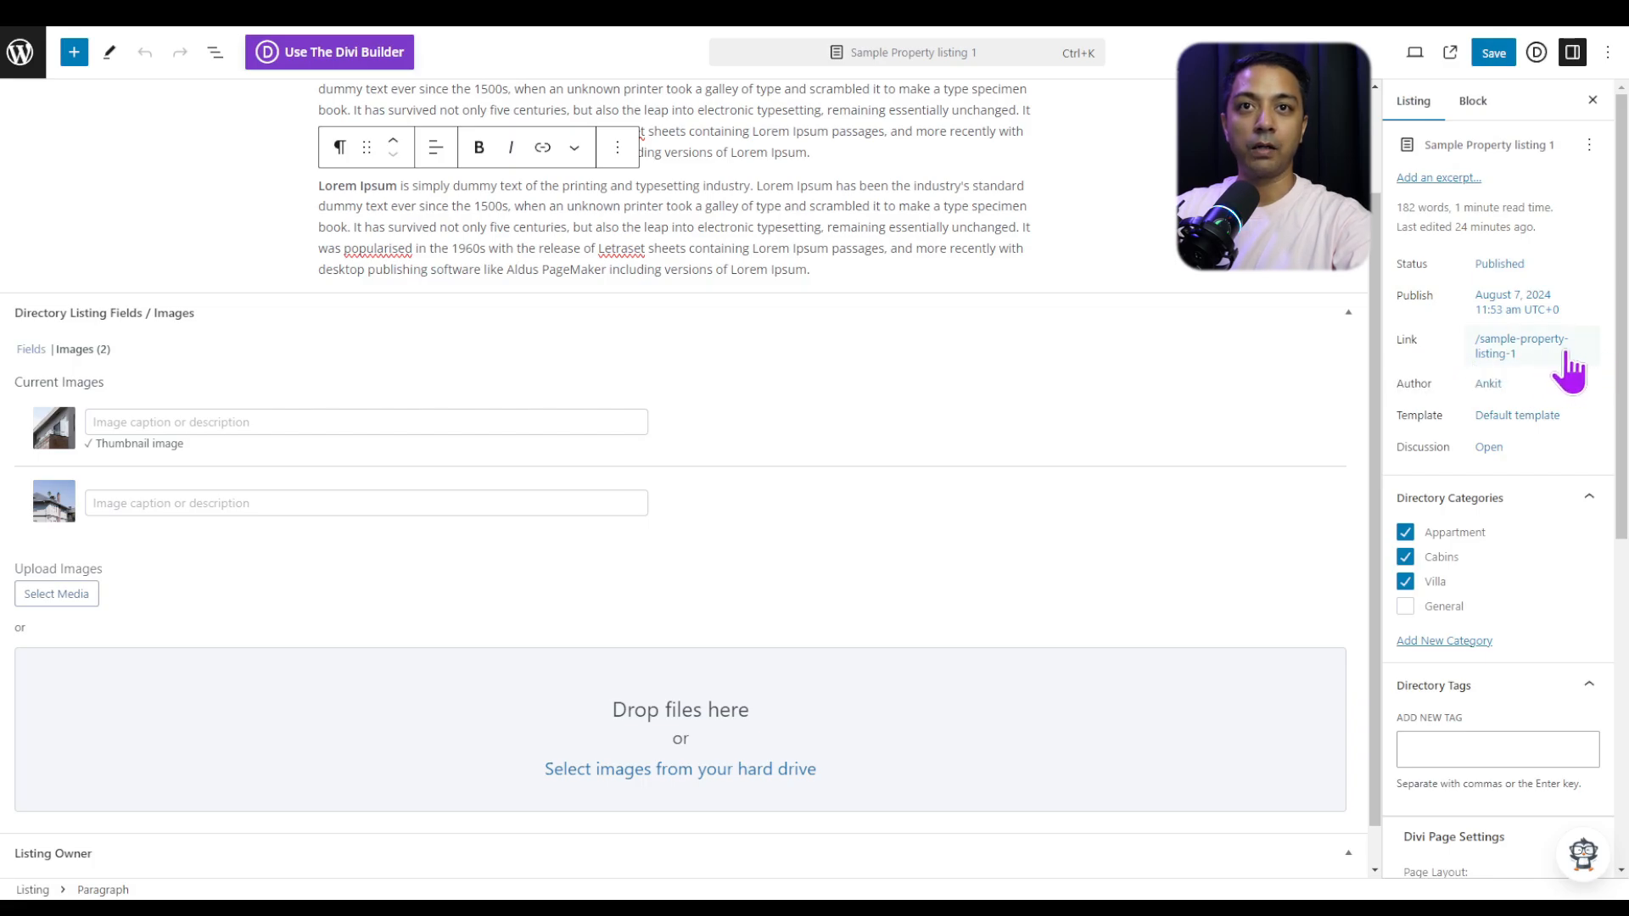
Set the listing's Divi page layout to No Sidebar and save the listing
{"action": "scroll", "coordinate": [1571, 429], "scroll_direction": "down", "scroll_amount": 2}
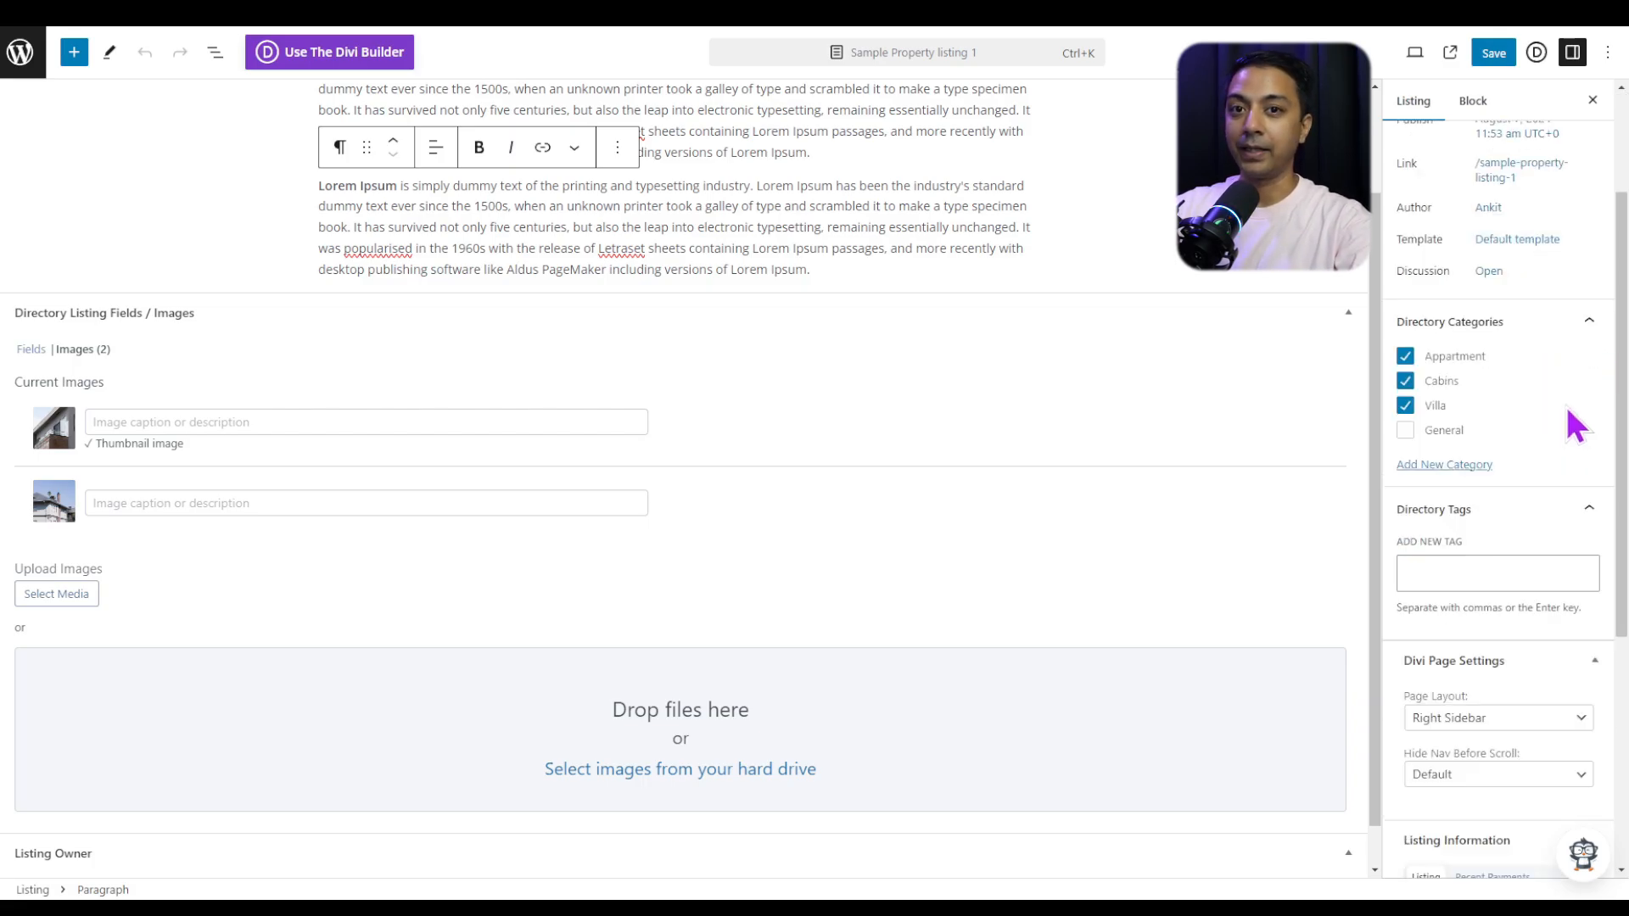
{"action": "scroll", "coordinate": [1568, 408], "scroll_direction": "down", "scroll_amount": 3}
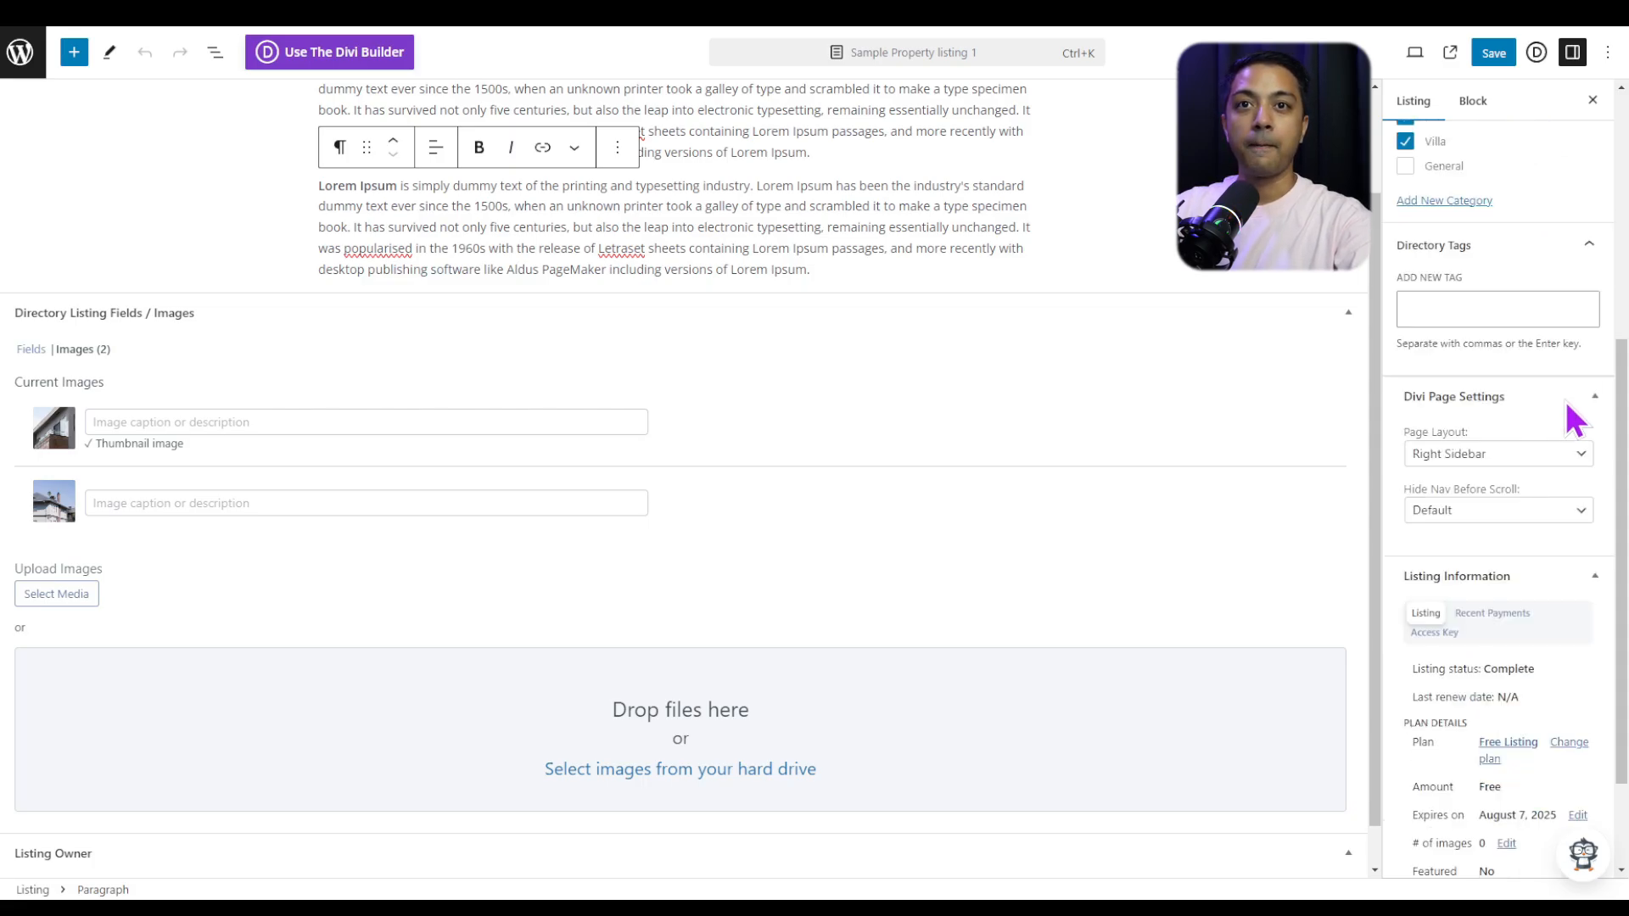
{"action": "scroll", "coordinate": [1568, 408], "scroll_direction": "up", "scroll_amount": 3}
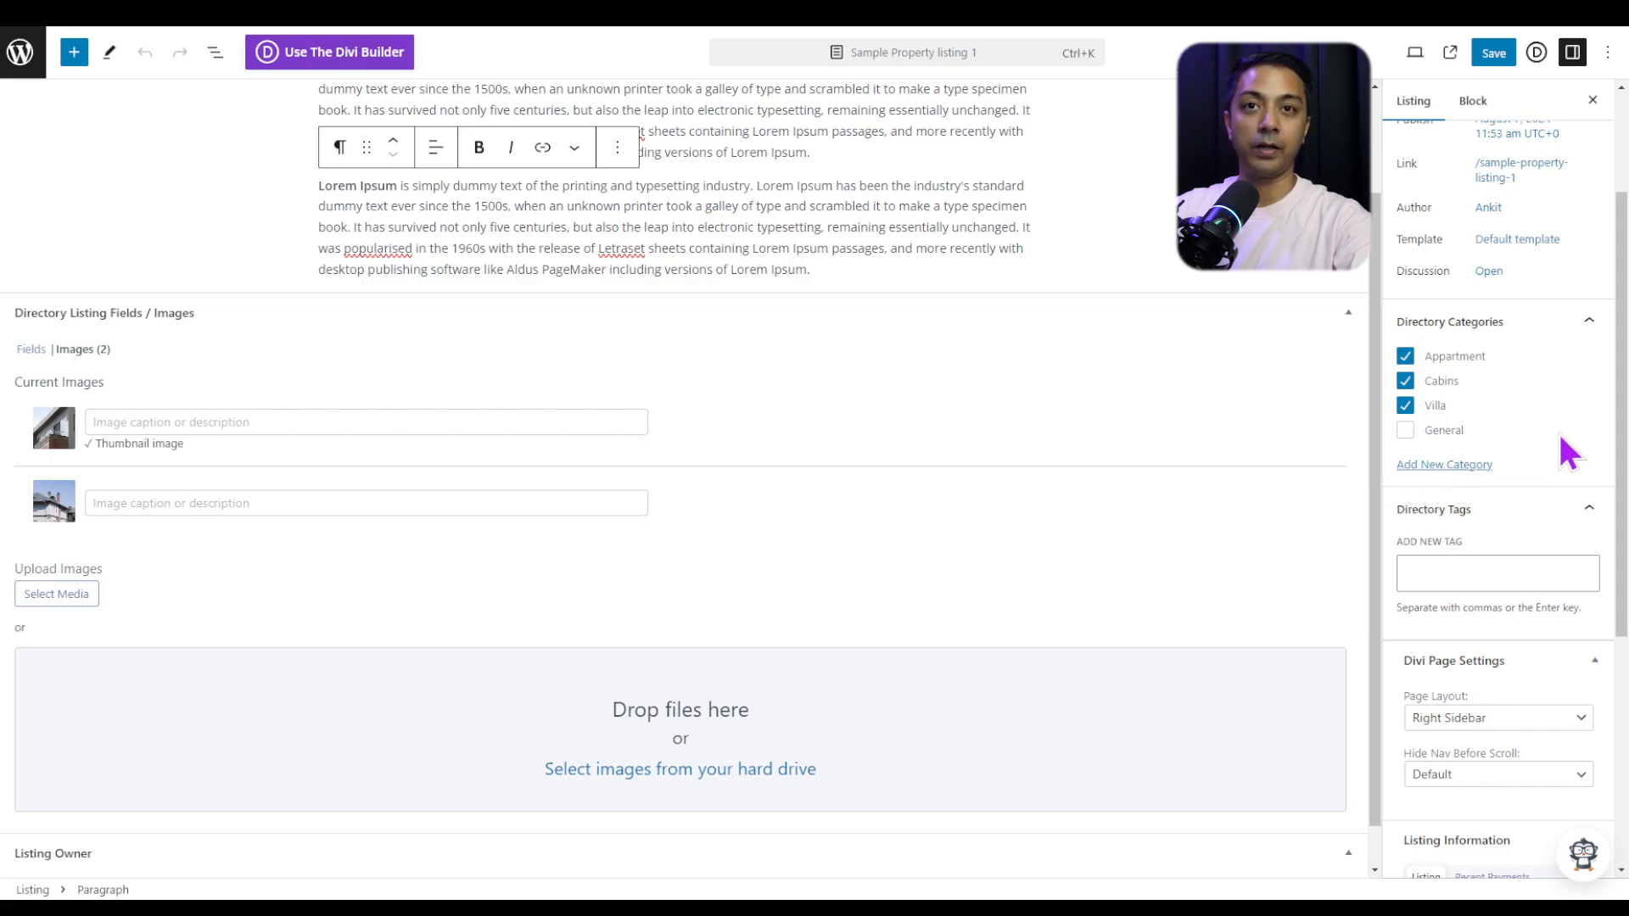
{"action": "scroll", "coordinate": [1568, 442], "scroll_direction": "down", "scroll_amount": 3}
{"action": "scroll", "coordinate": [1568, 436], "scroll_direction": "down", "scroll_amount": 1}
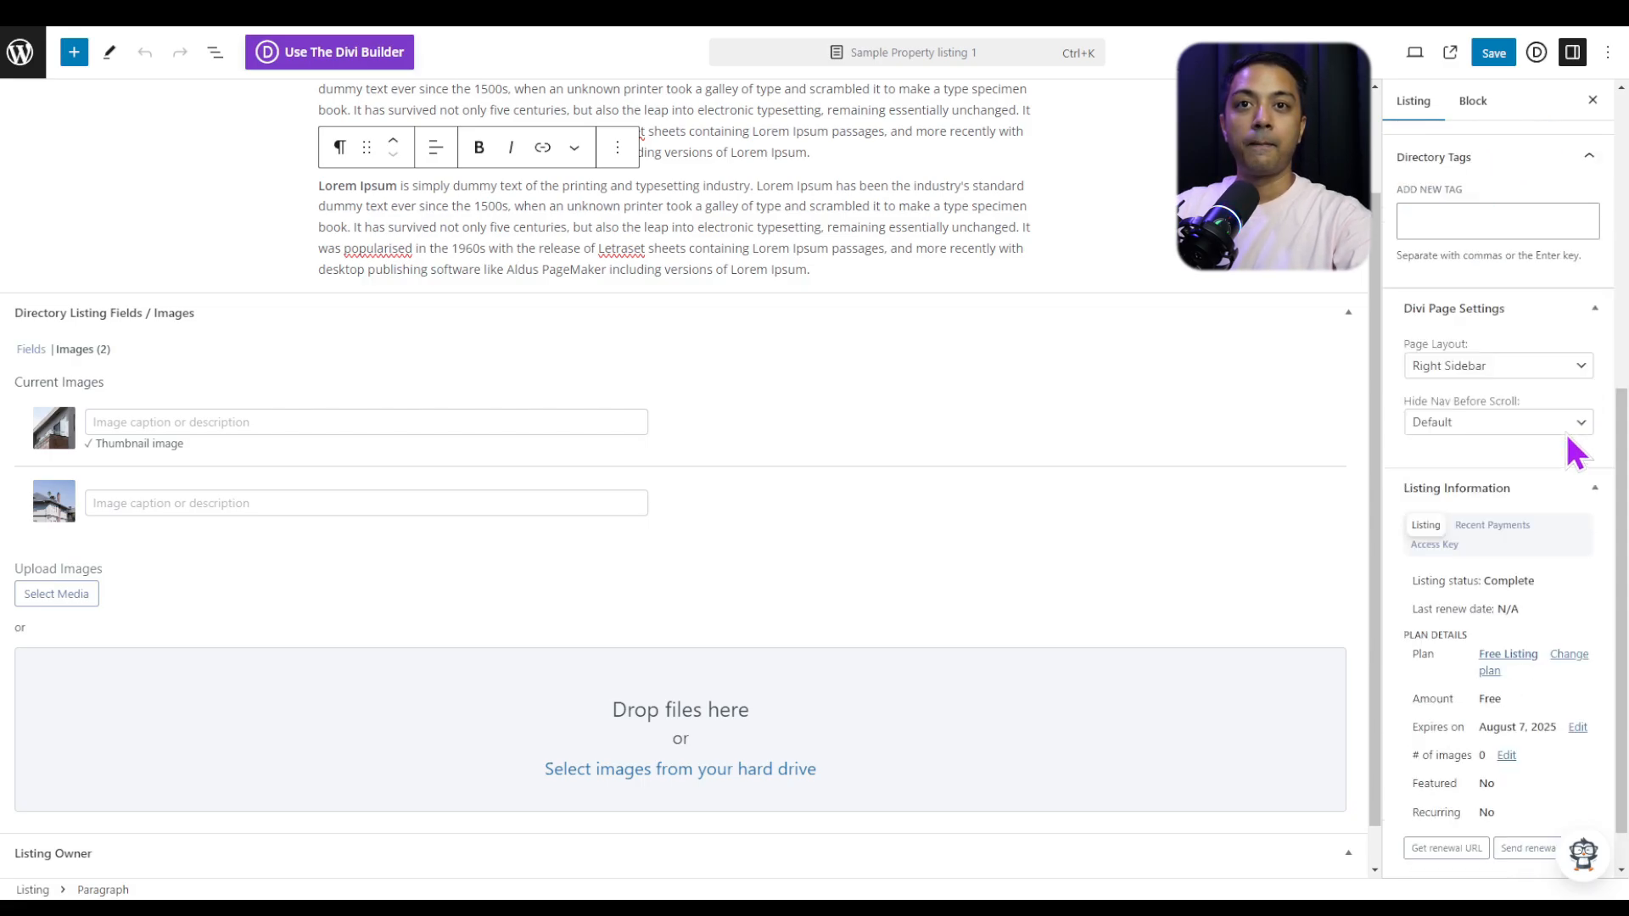
{"action": "left_click", "coordinate": [1514, 373]}
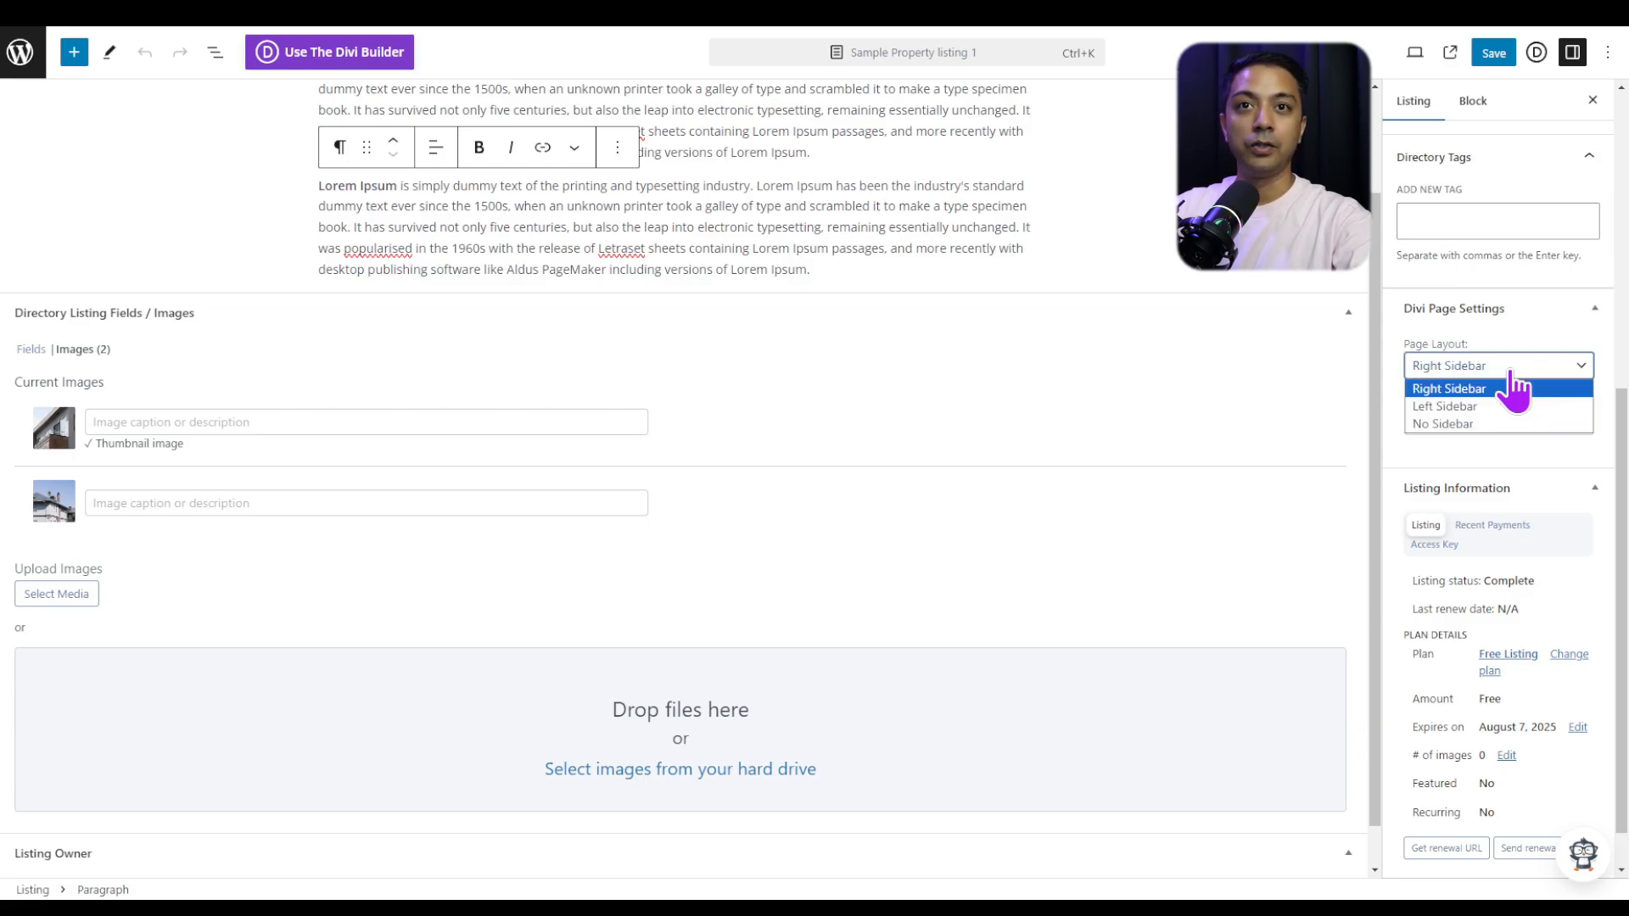
{"action": "left_click", "coordinate": [1484, 423]}
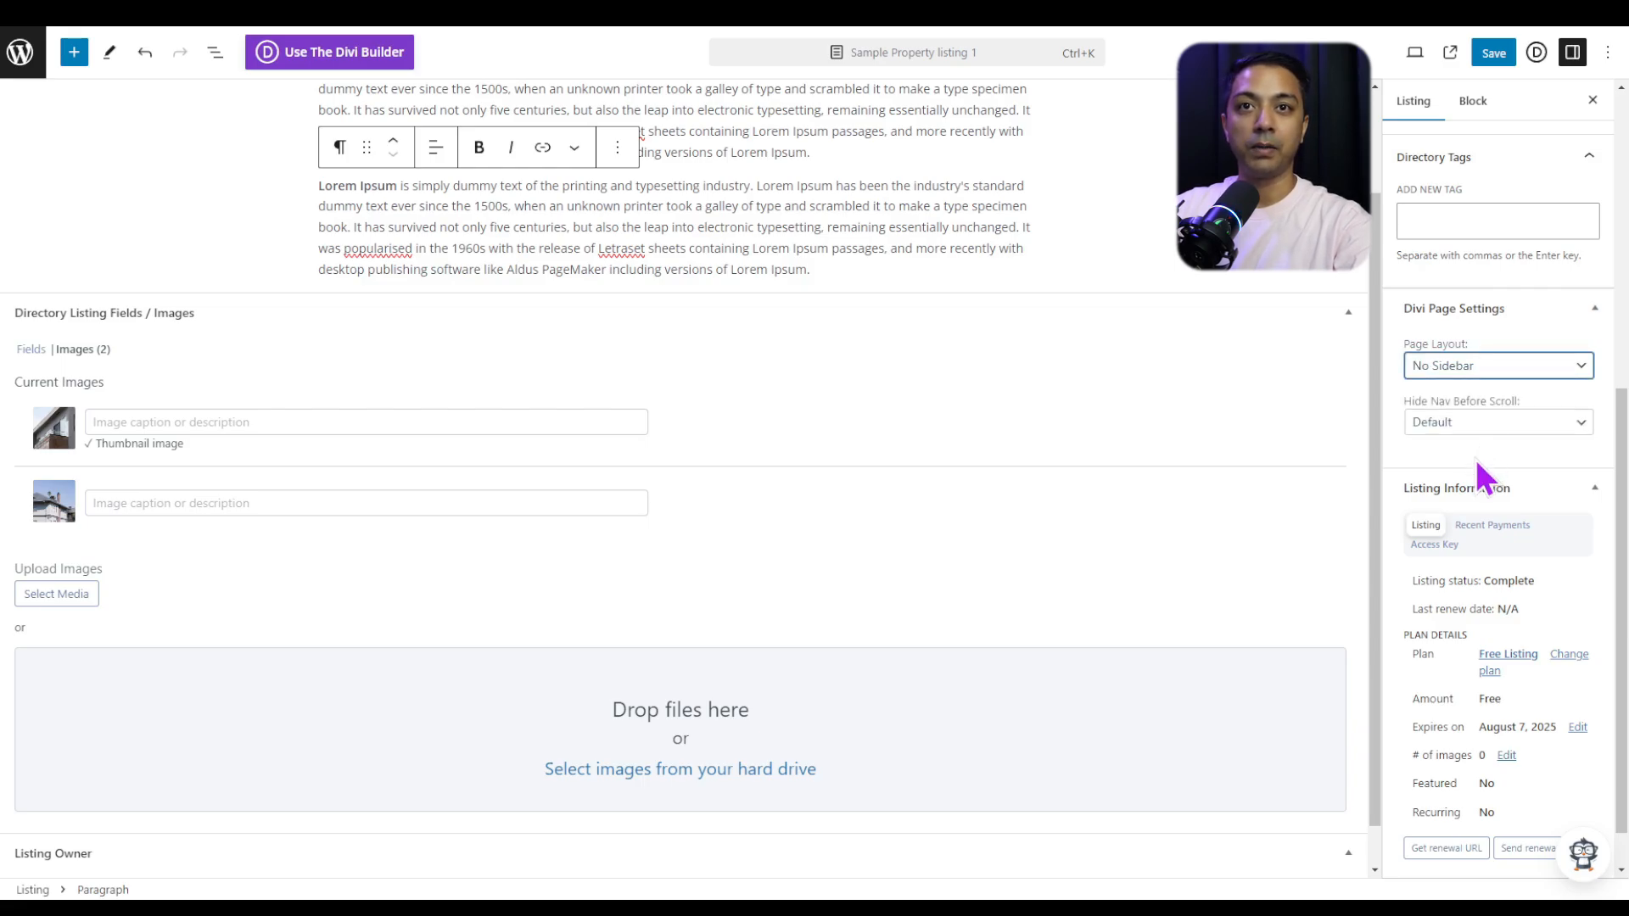
{"action": "scroll", "coordinate": [1474, 456], "scroll_direction": "down", "scroll_amount": 1}
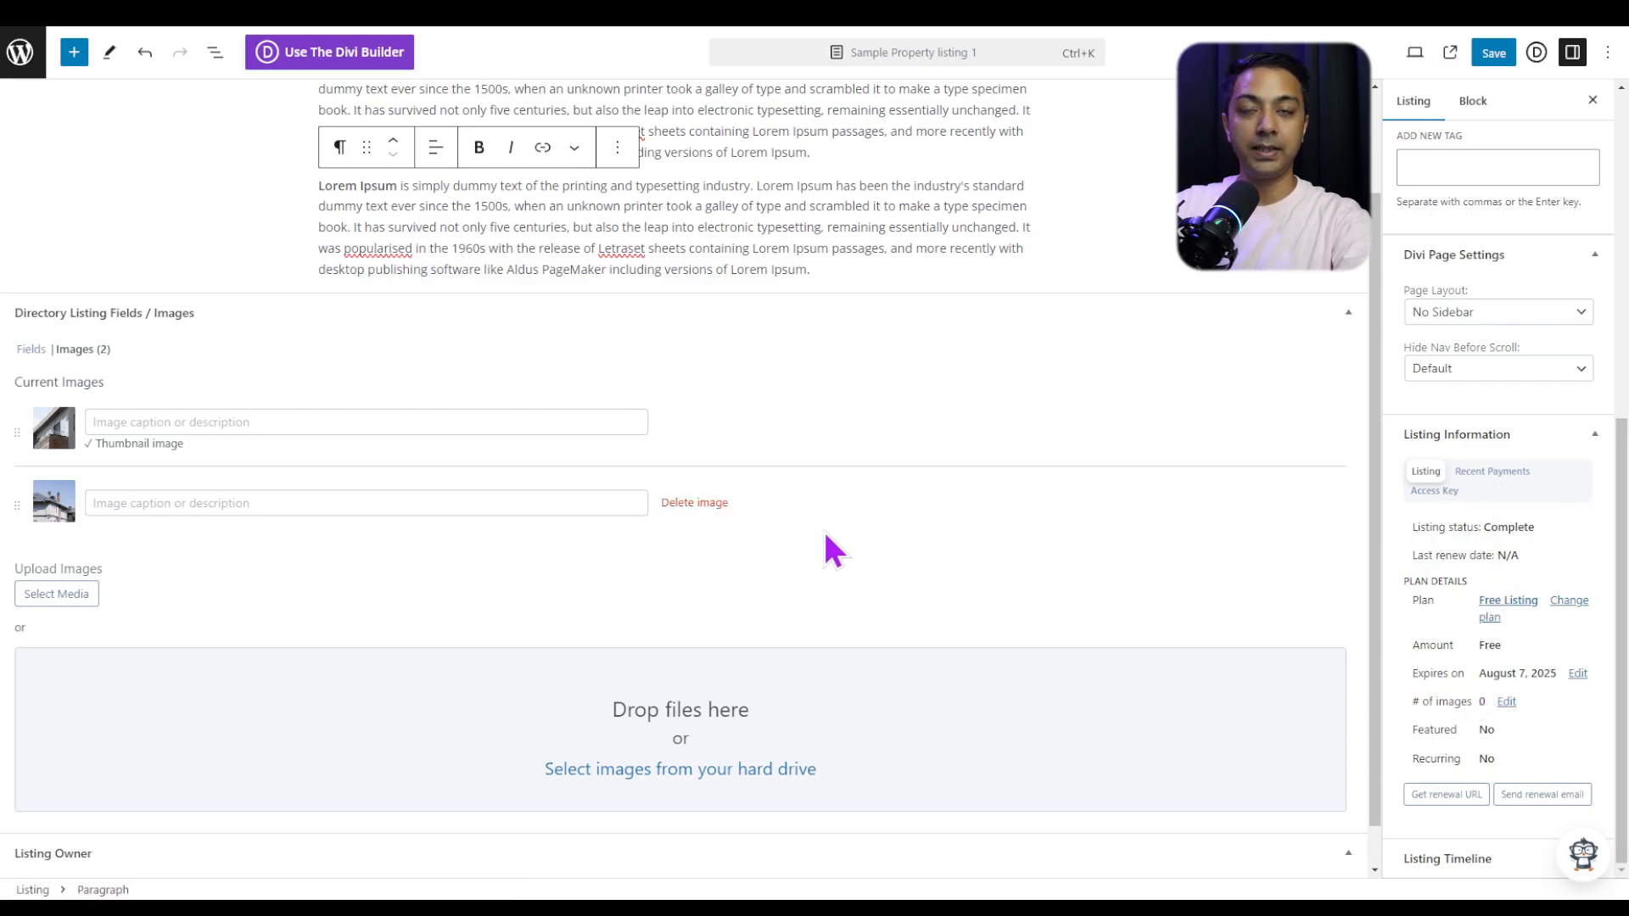
{"action": "left_click", "coordinate": [1492, 54]}
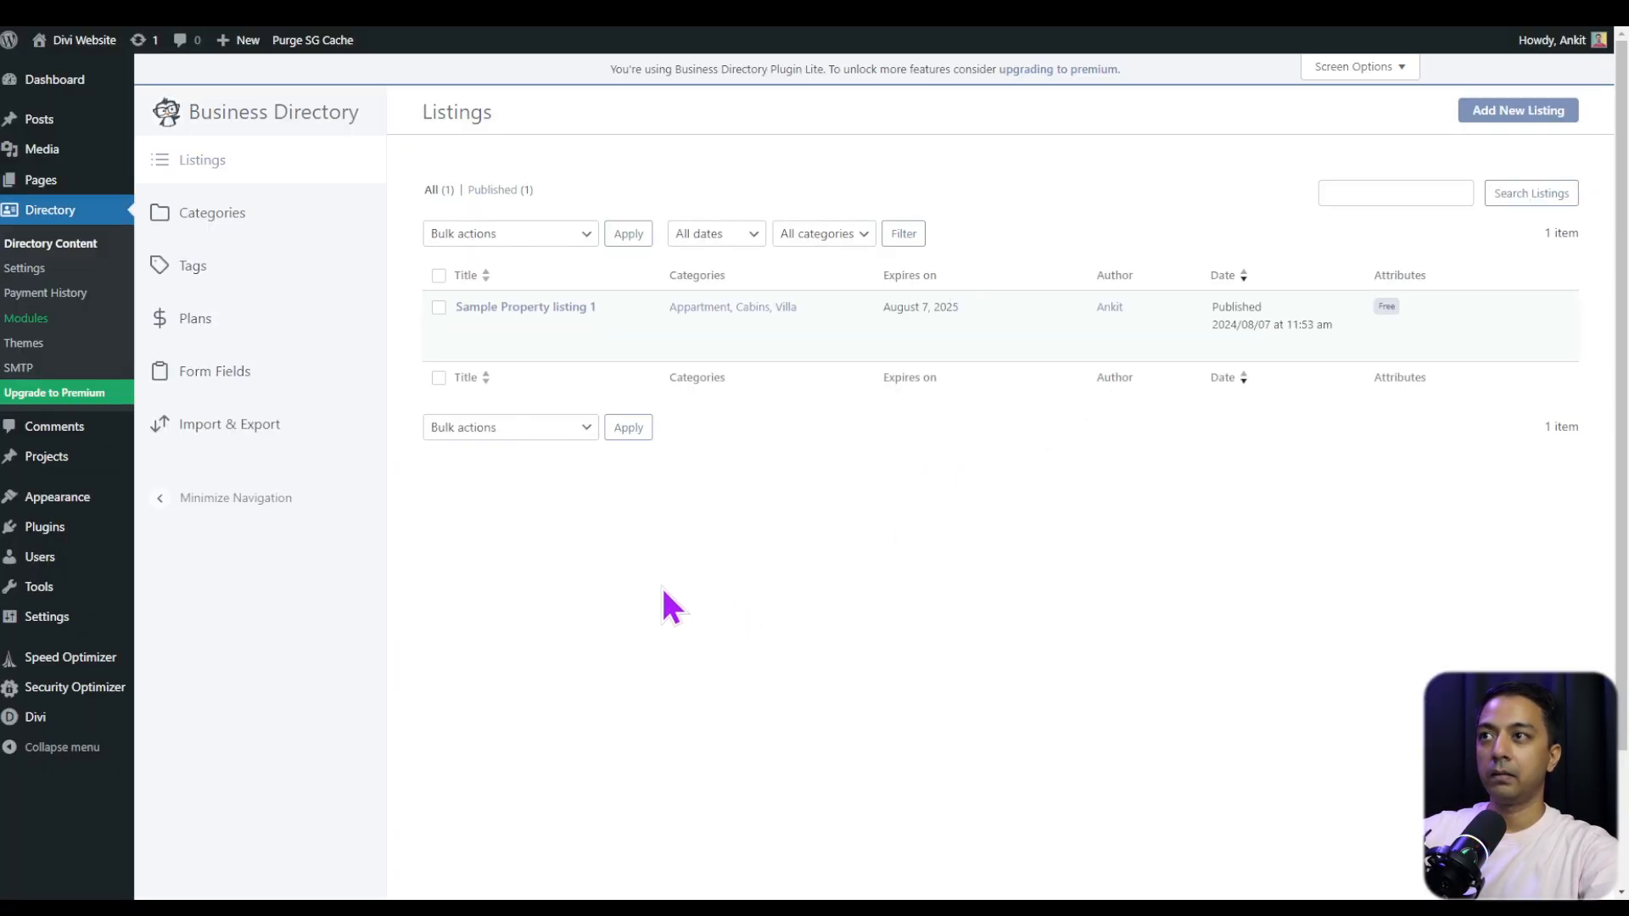
View Sample Property listing 1 on the live site and review its description, contact details, images and message form
{"action": "mouse_move", "coordinate": [483, 333]}
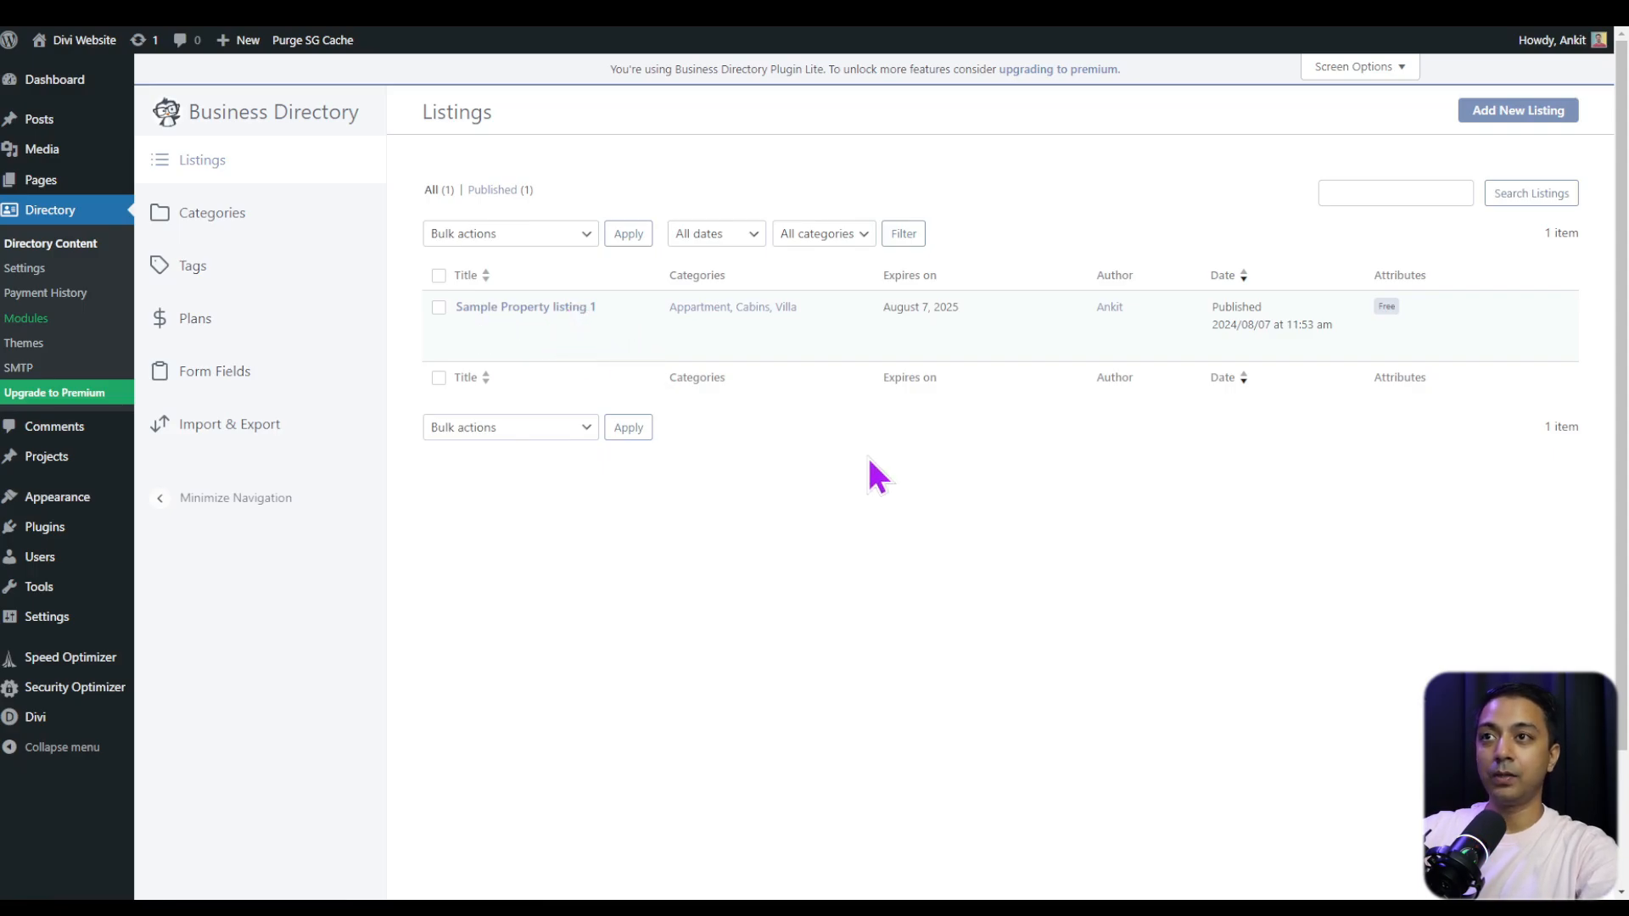
{"action": "left_click", "coordinate": [592, 328]}
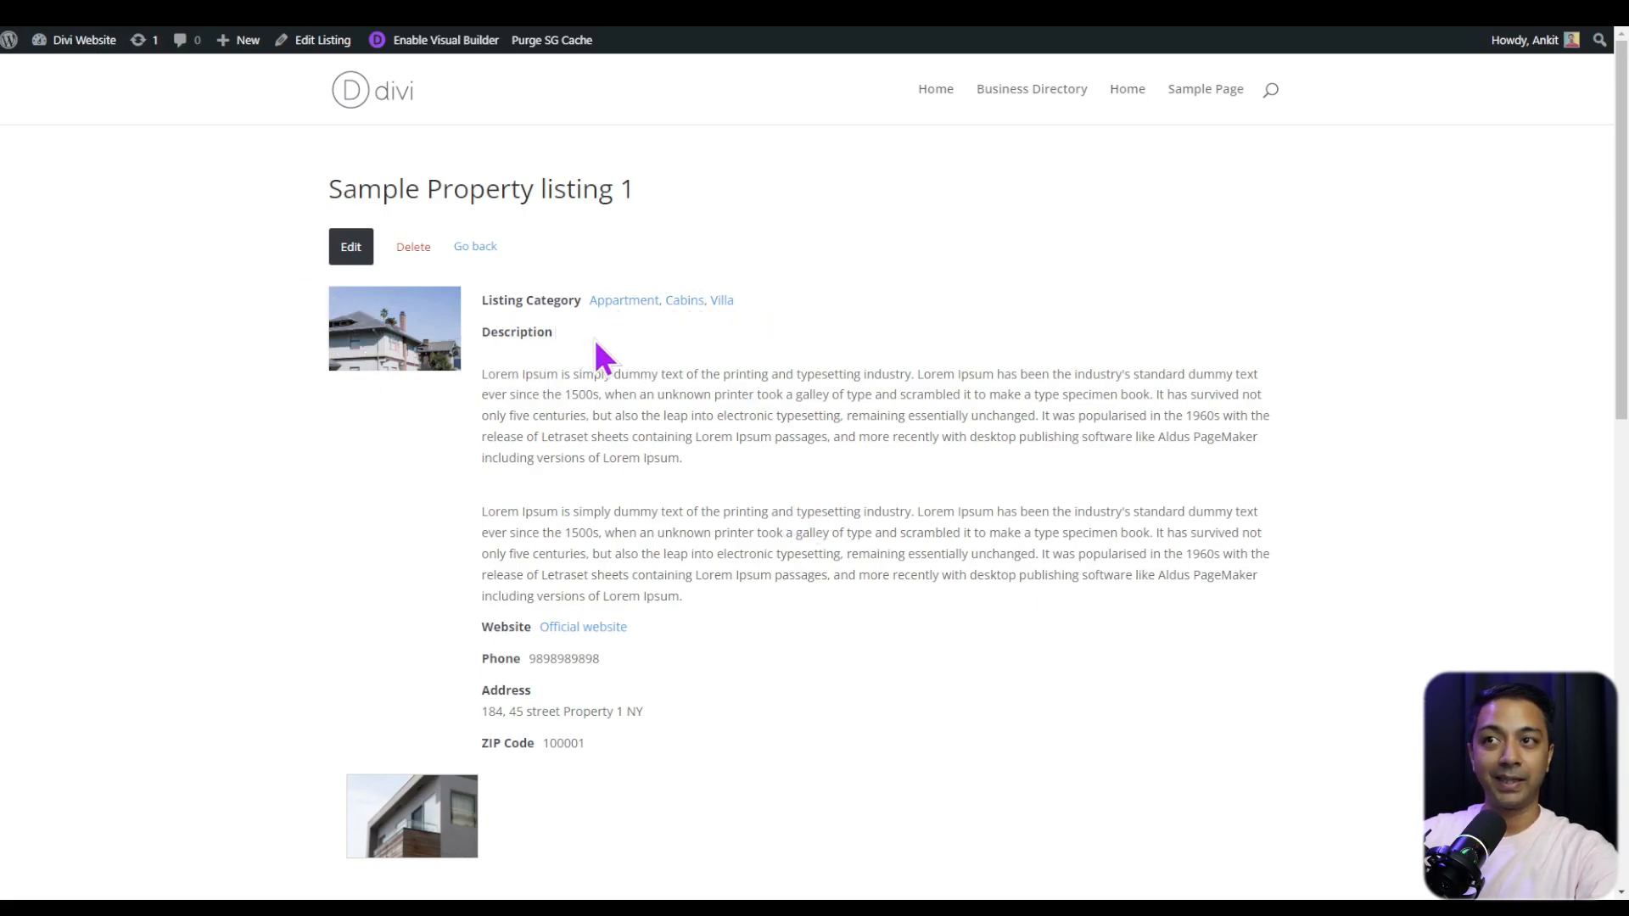
{"action": "left_click_drag", "start_coordinate": [487, 379], "coordinate": [813, 577]}
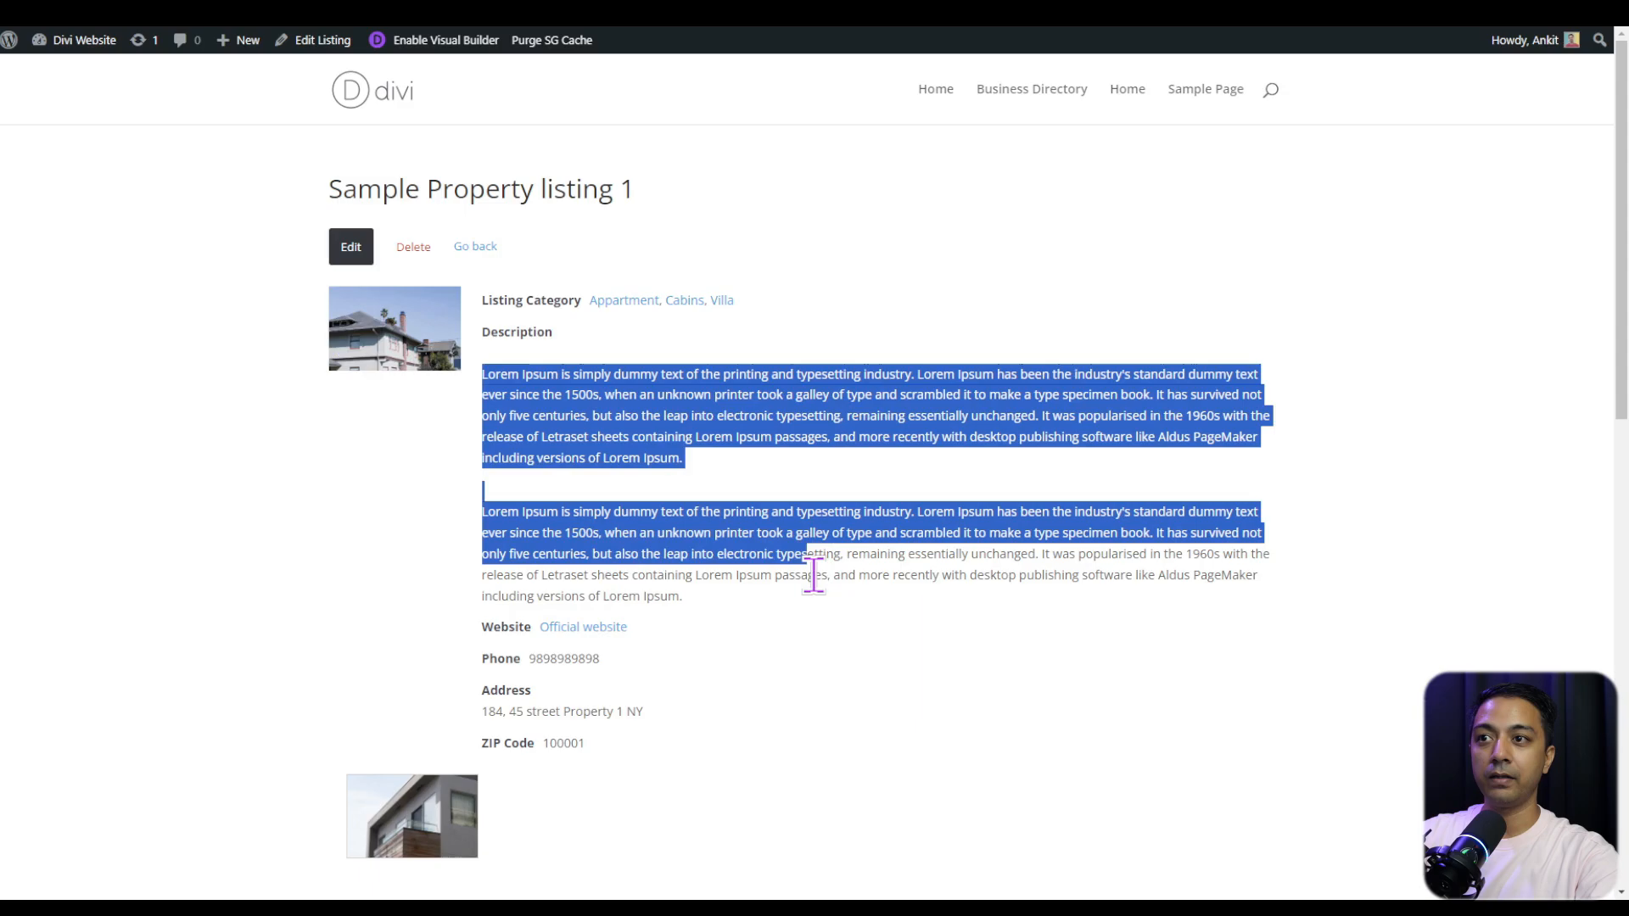
{"action": "scroll", "coordinate": [813, 577], "scroll_direction": "down", "scroll_amount": 3}
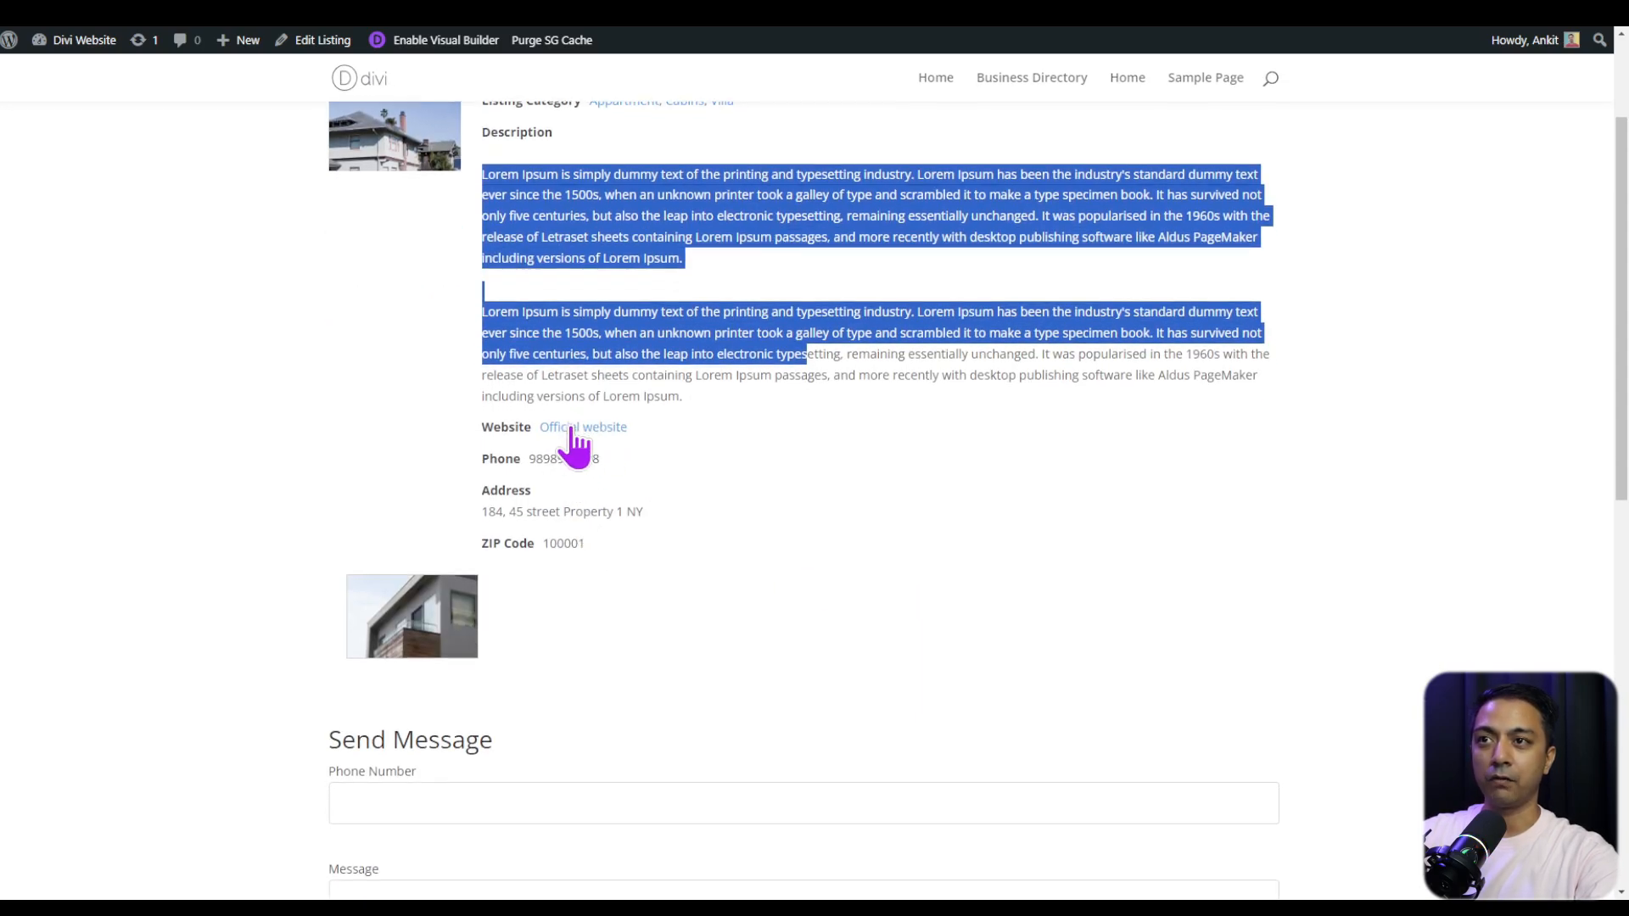
{"action": "scroll", "coordinate": [728, 448], "scroll_direction": "down", "scroll_amount": 1}
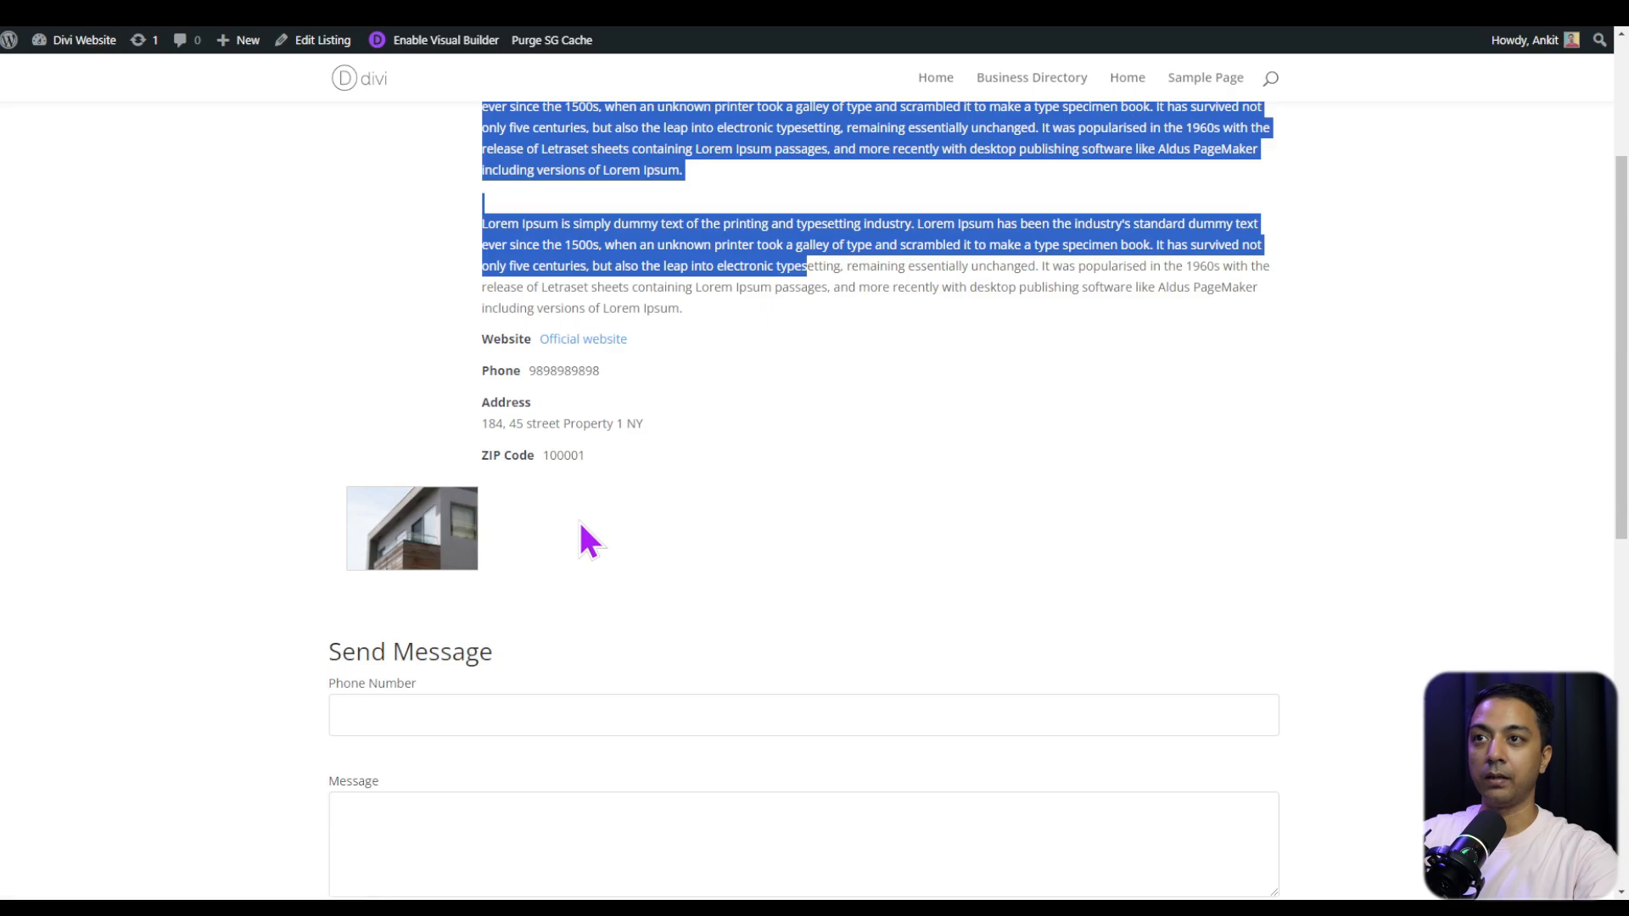
{"action": "scroll", "coordinate": [580, 525], "scroll_direction": "down", "scroll_amount": 1}
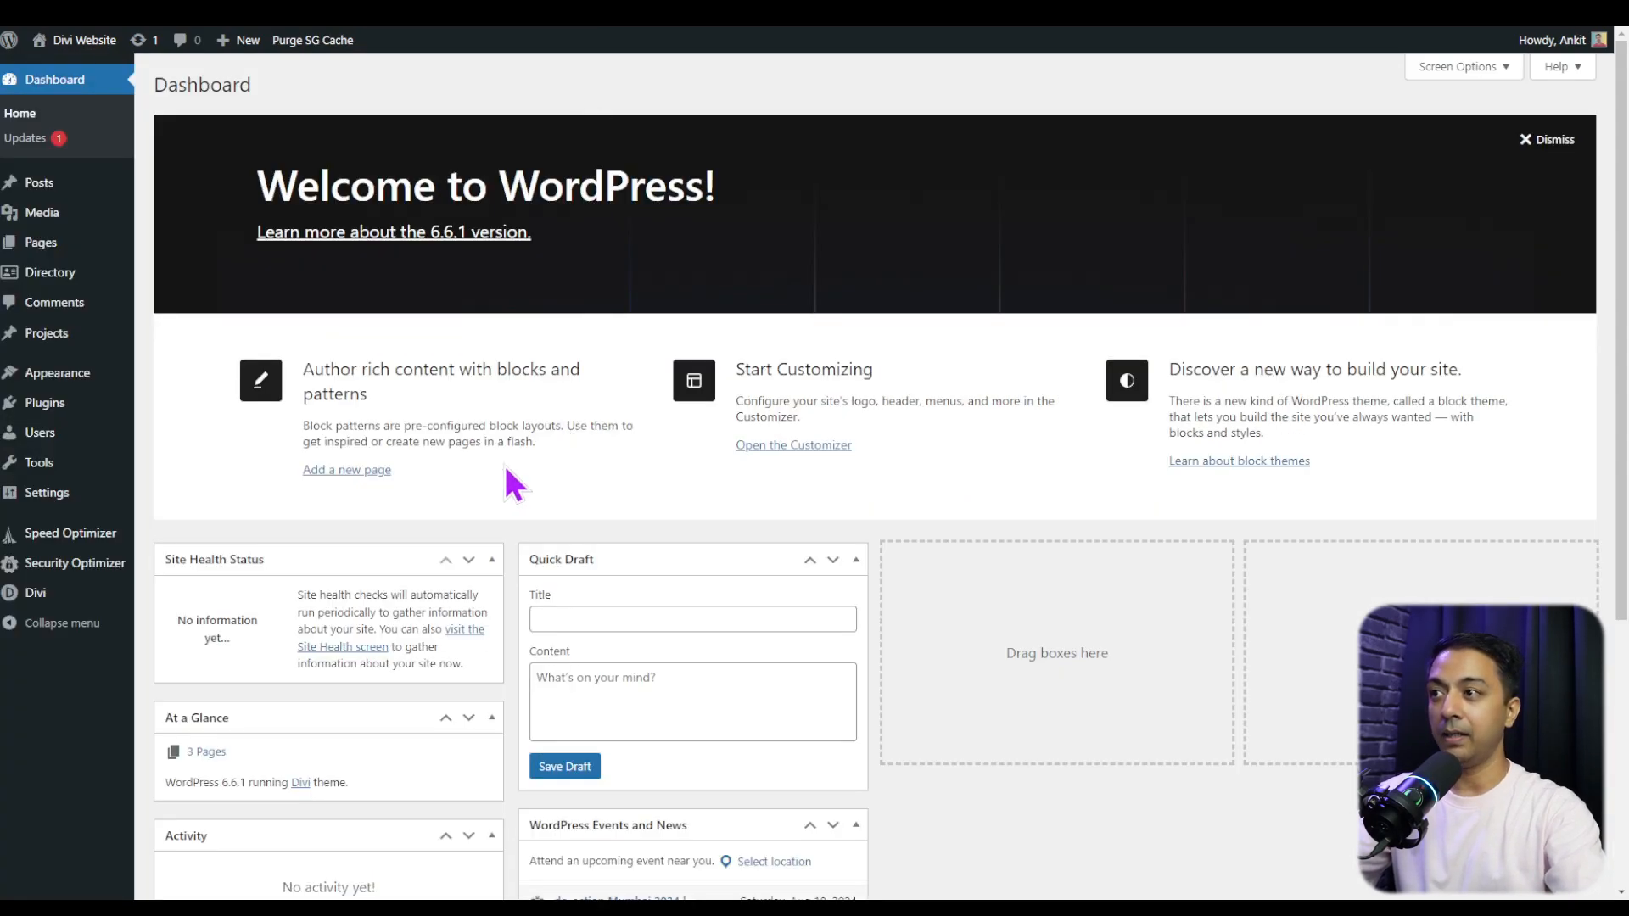
Enable the Divi Builder on the Directory post type in the Divi theme options and save the changes
{"action": "mouse_move", "coordinate": [51, 592]}
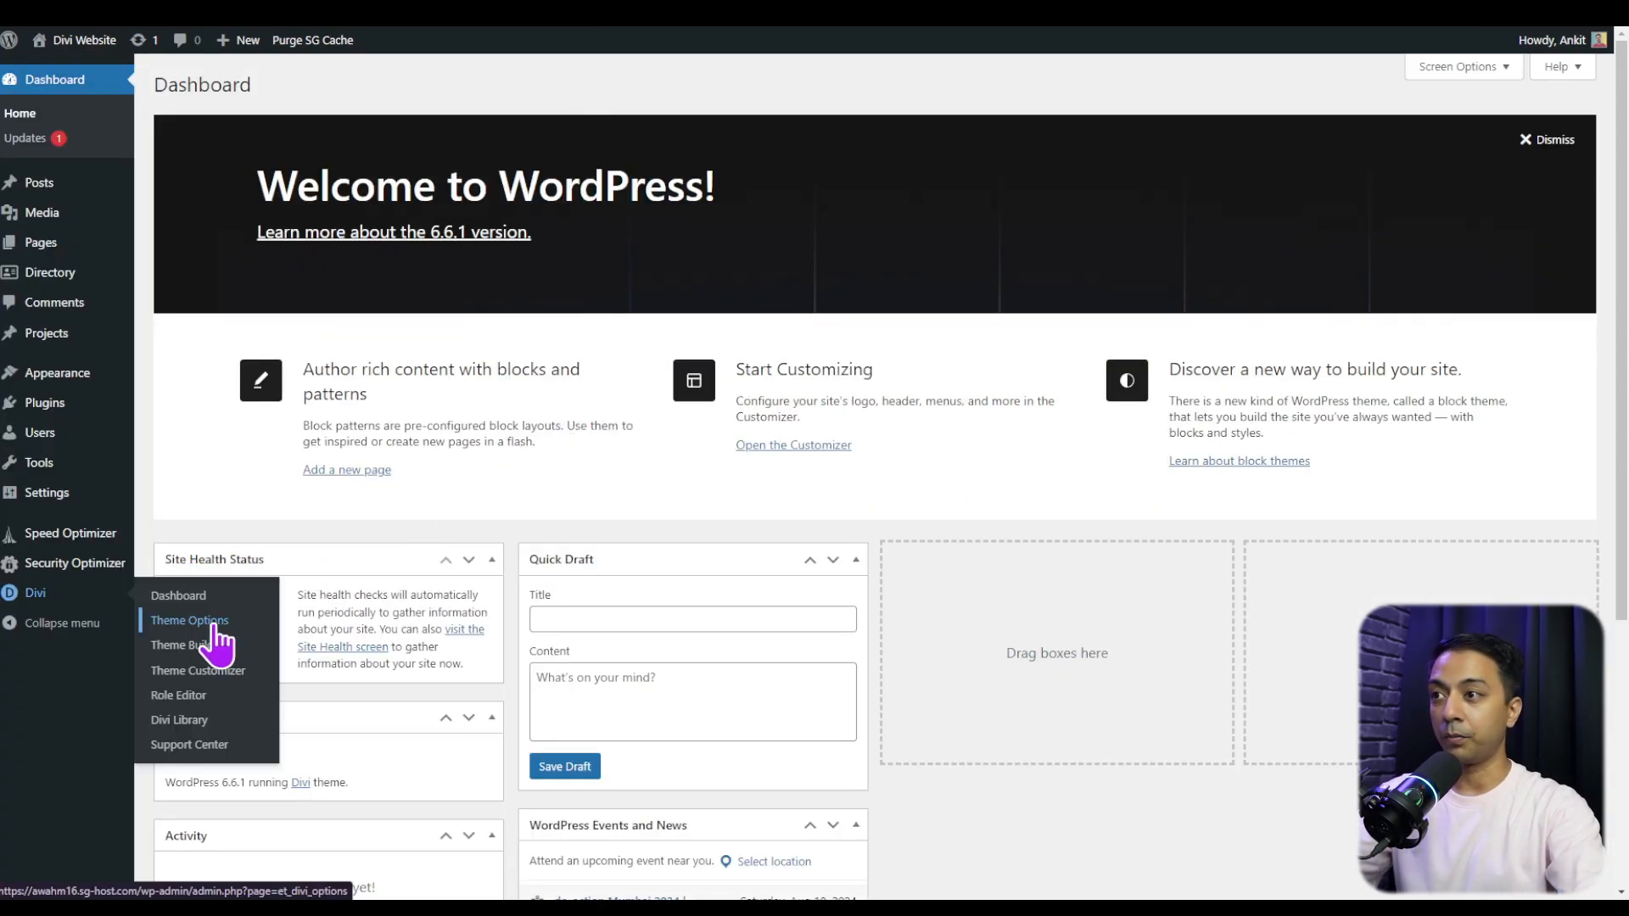
{"action": "left_click", "coordinate": [212, 626]}
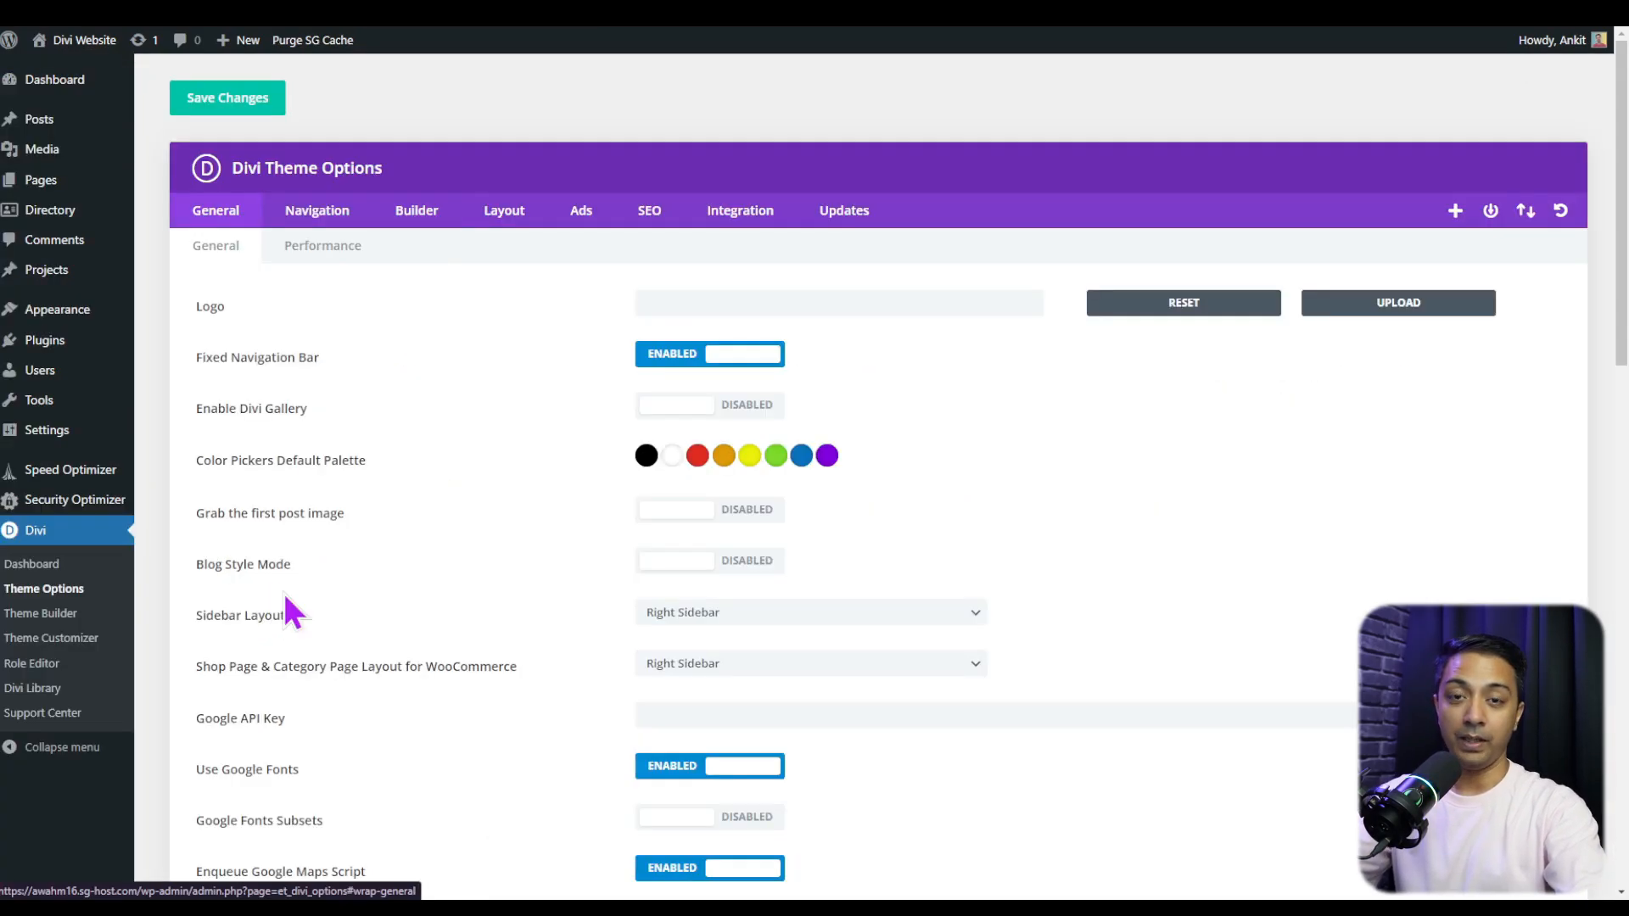
{"action": "left_click", "coordinate": [413, 217]}
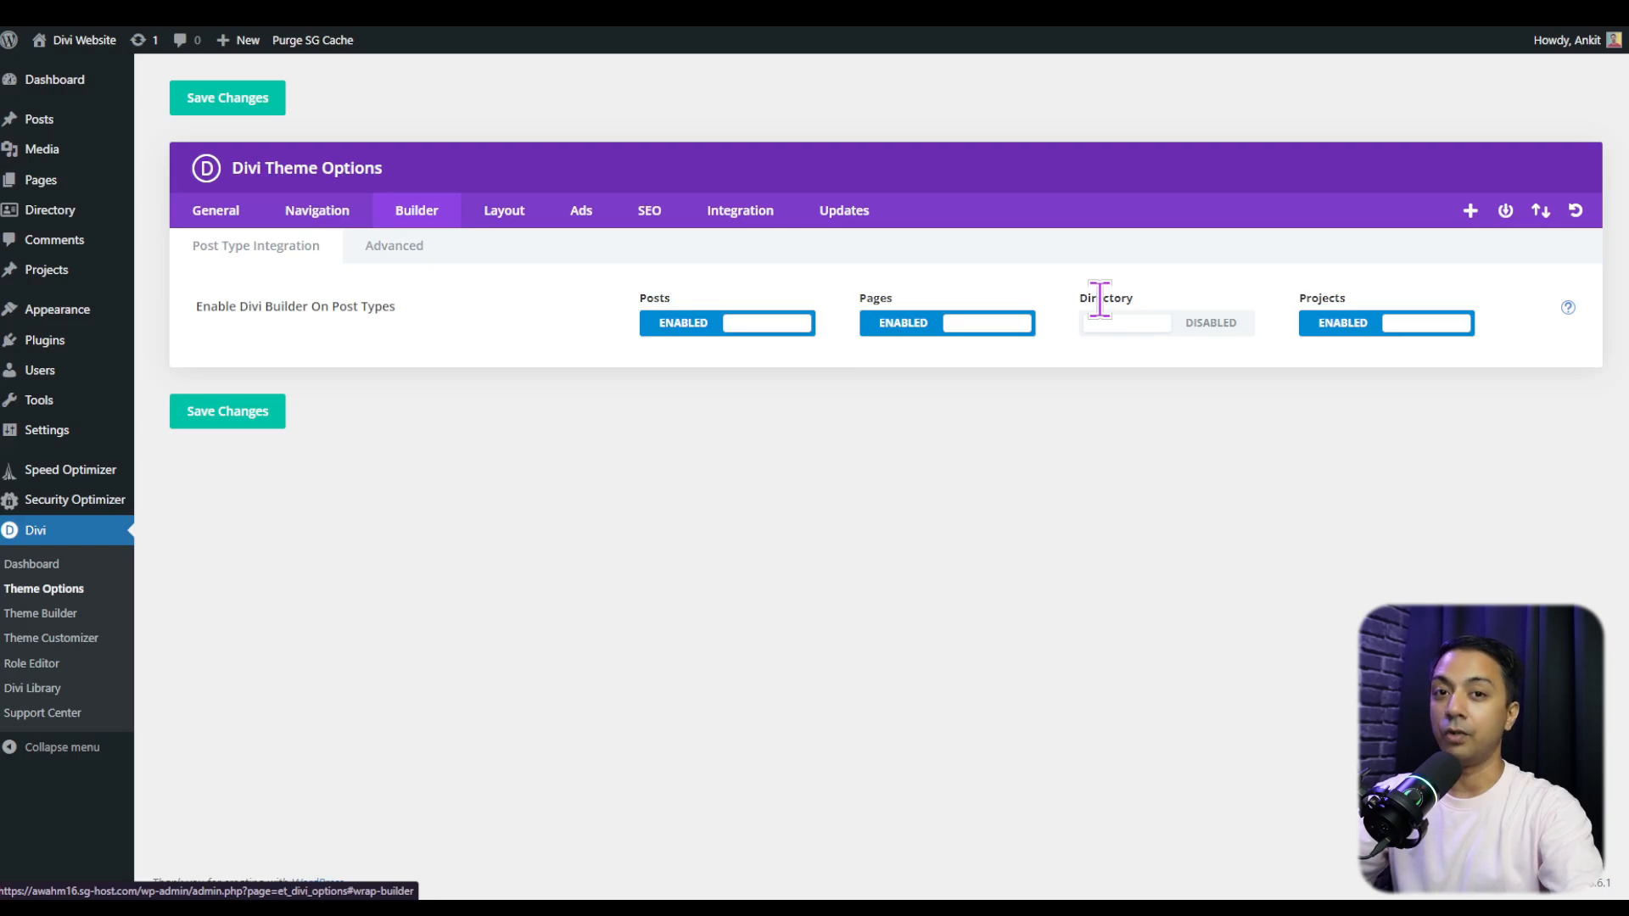
{"action": "left_click", "coordinate": [1149, 333]}
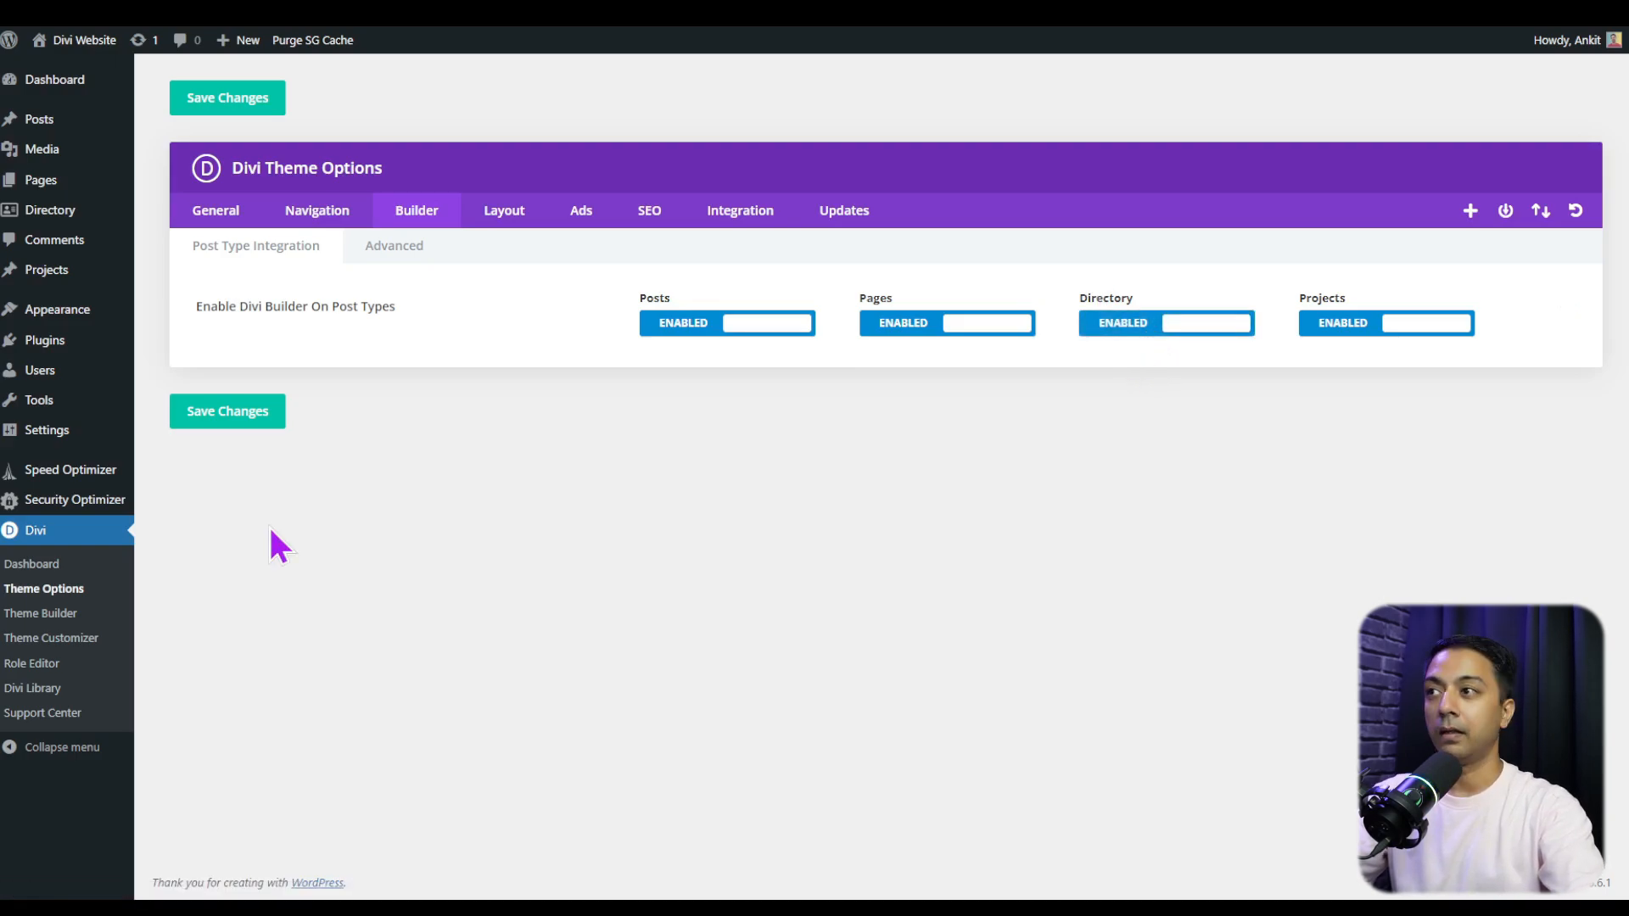
{"action": "left_click", "coordinate": [222, 417]}
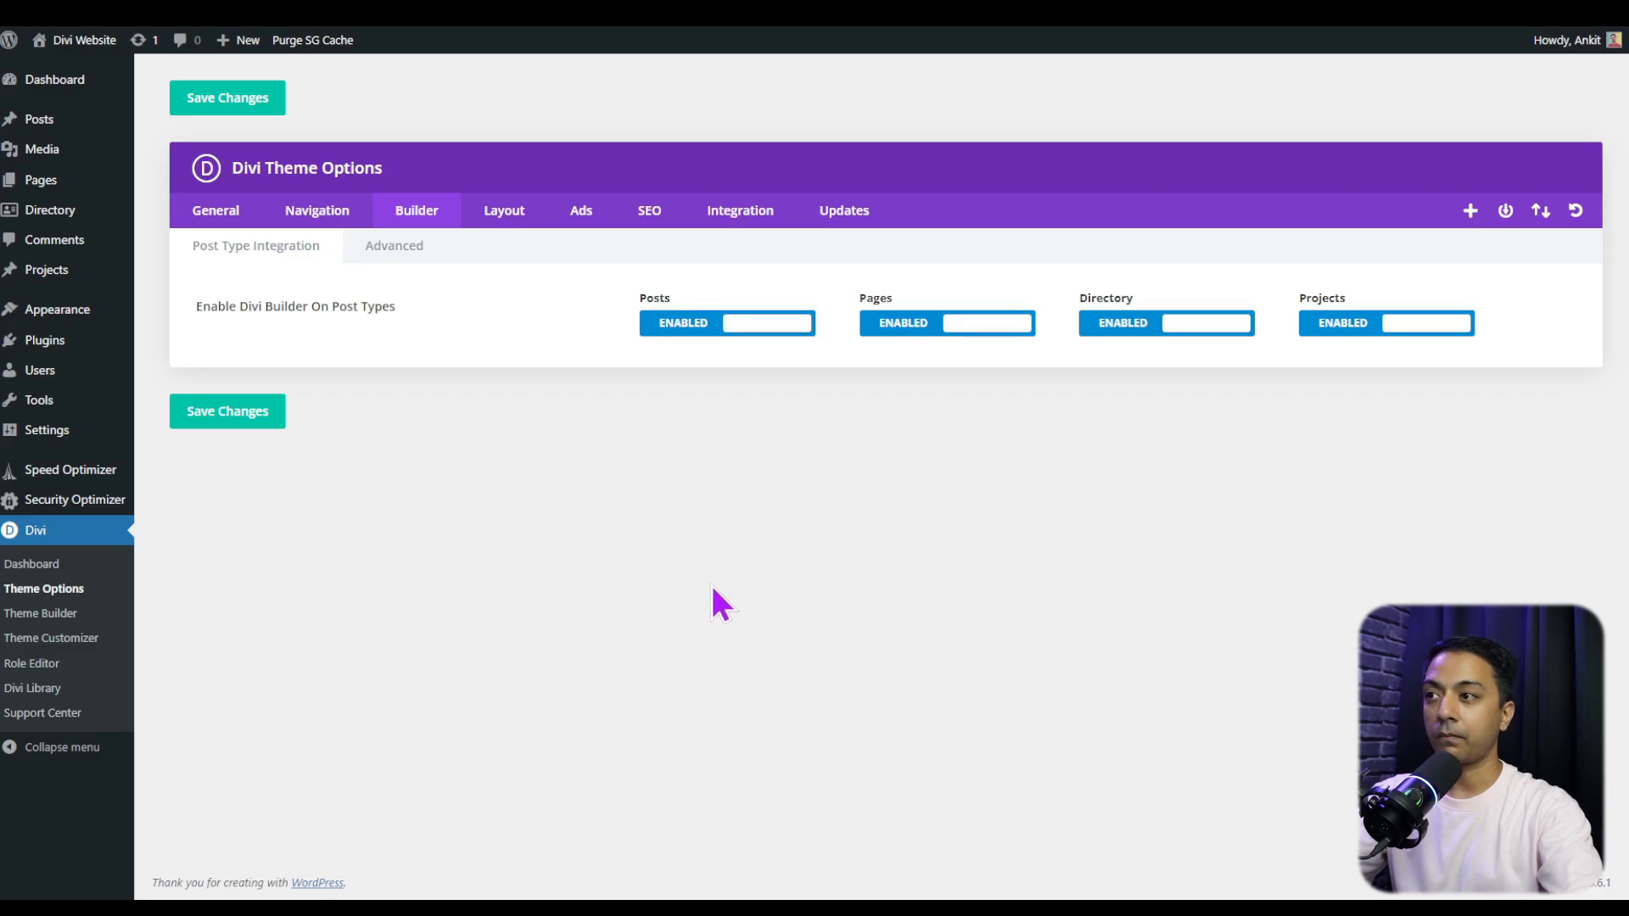
Create a new Divi Theme Builder template assigned to All Directory
{"action": "left_click", "coordinate": [41, 613]}
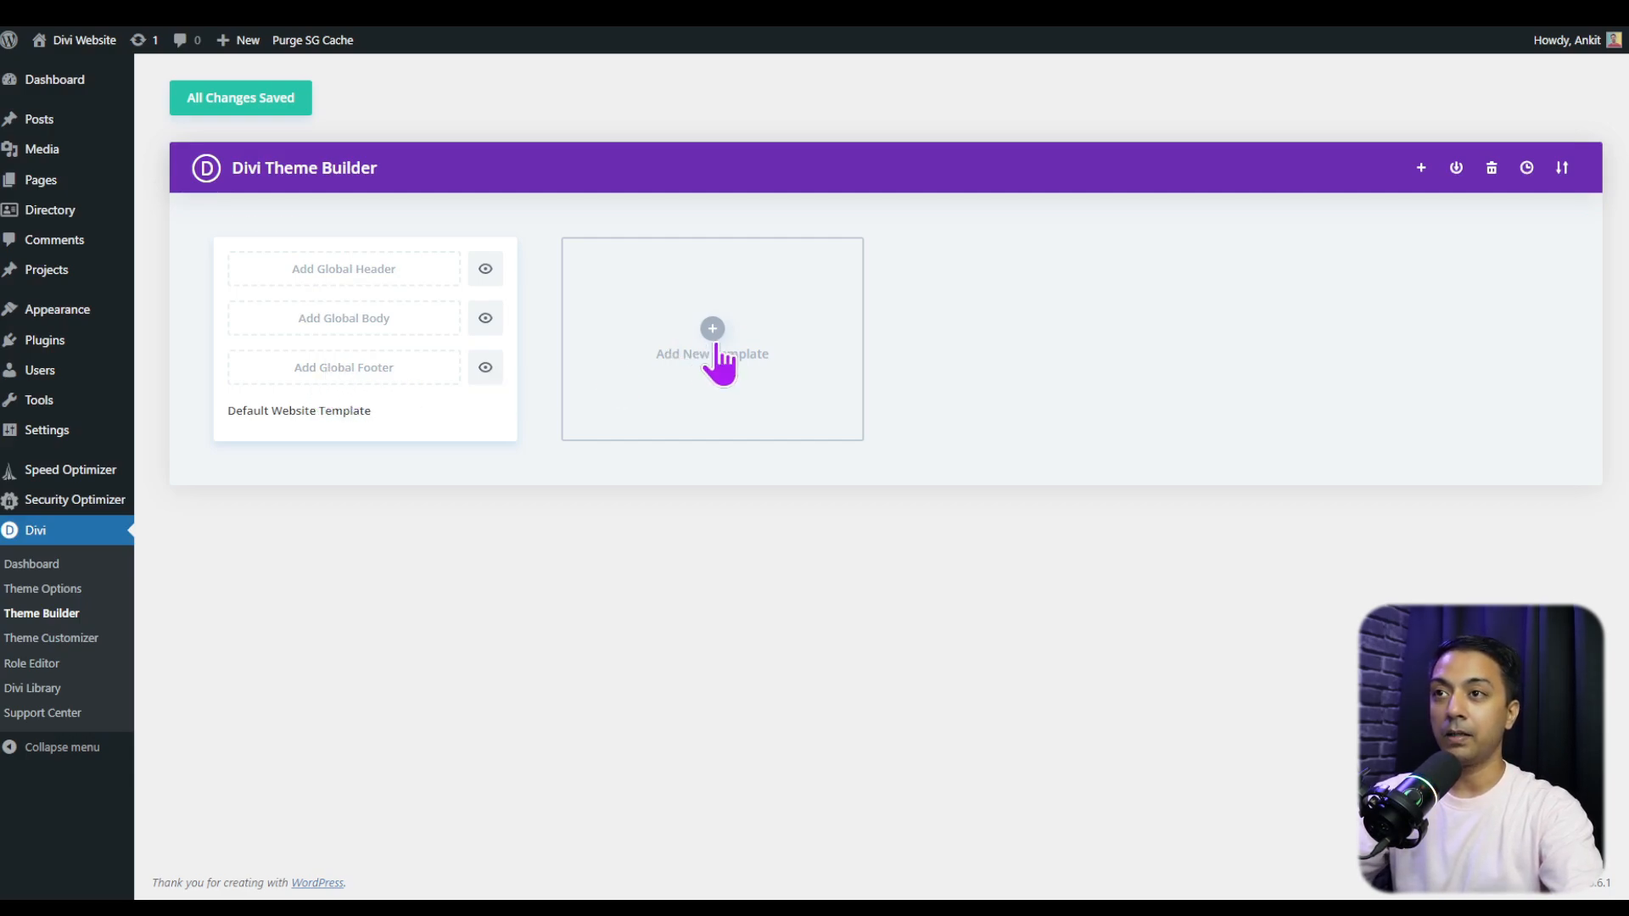
{"action": "left_click", "coordinate": [694, 362]}
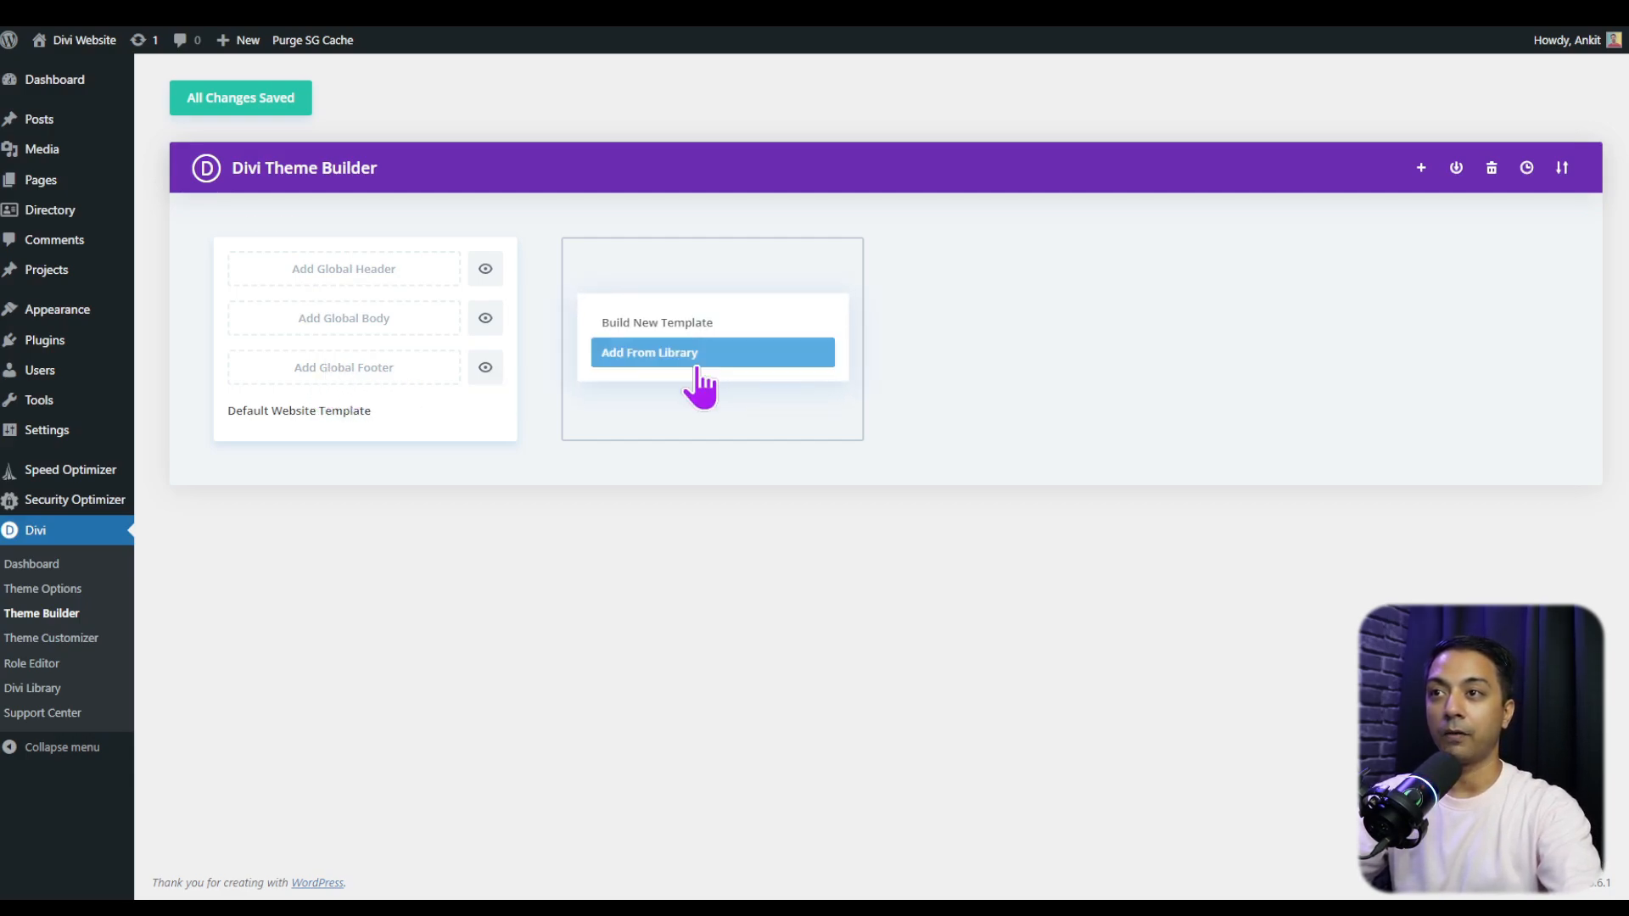
{"action": "left_click", "coordinate": [650, 327]}
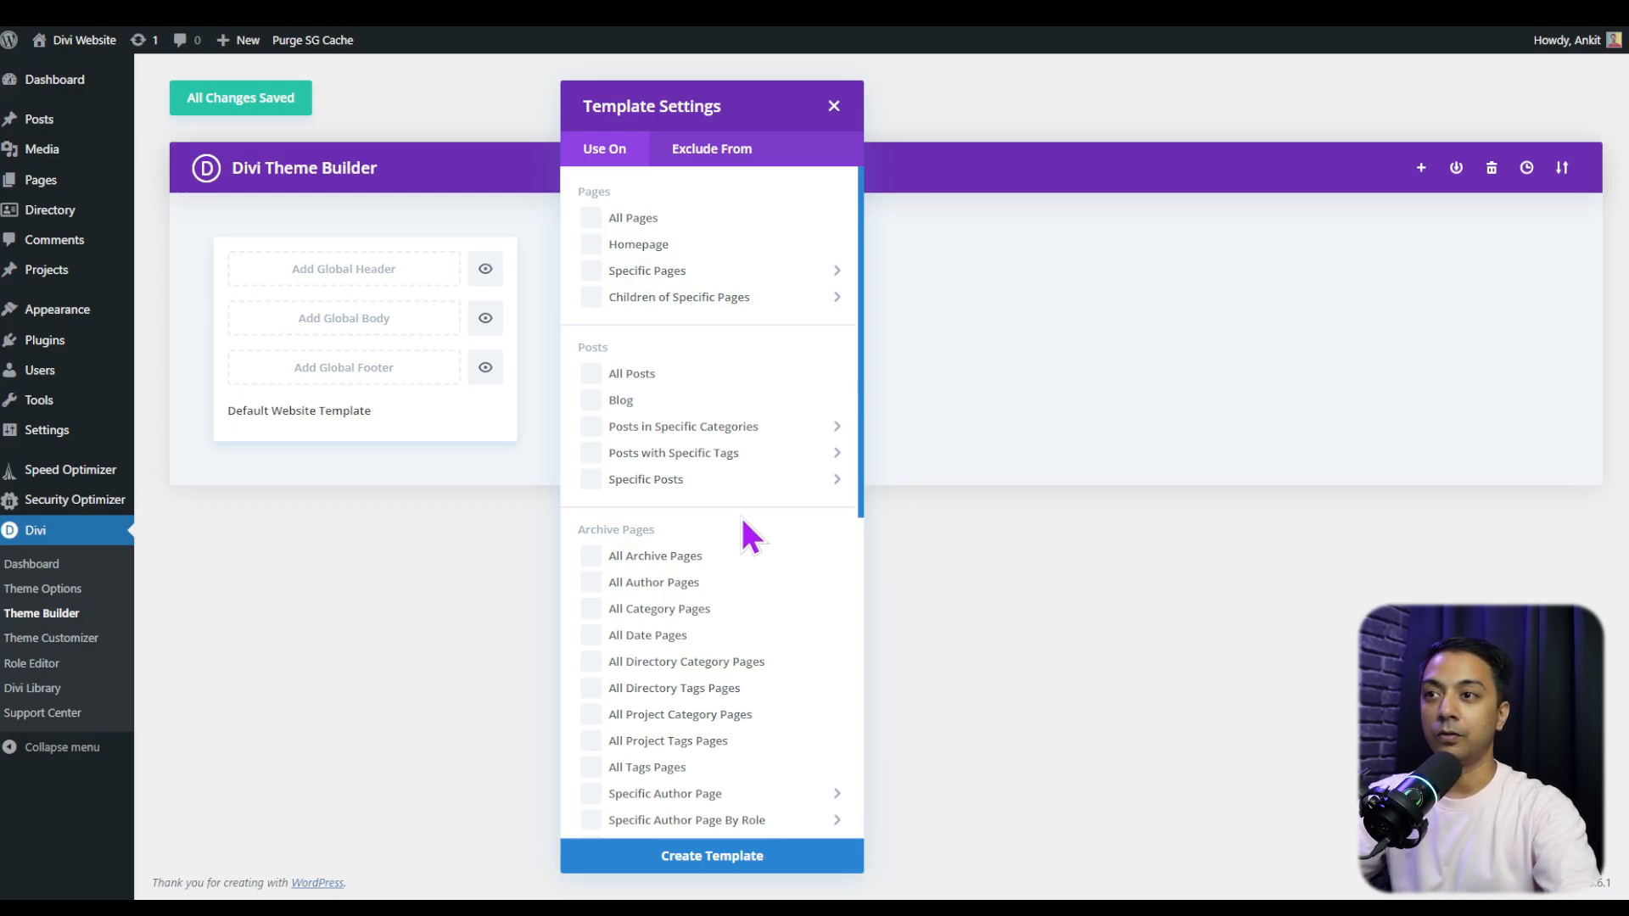
{"action": "scroll", "coordinate": [740, 515], "scroll_direction": "down", "scroll_amount": 7}
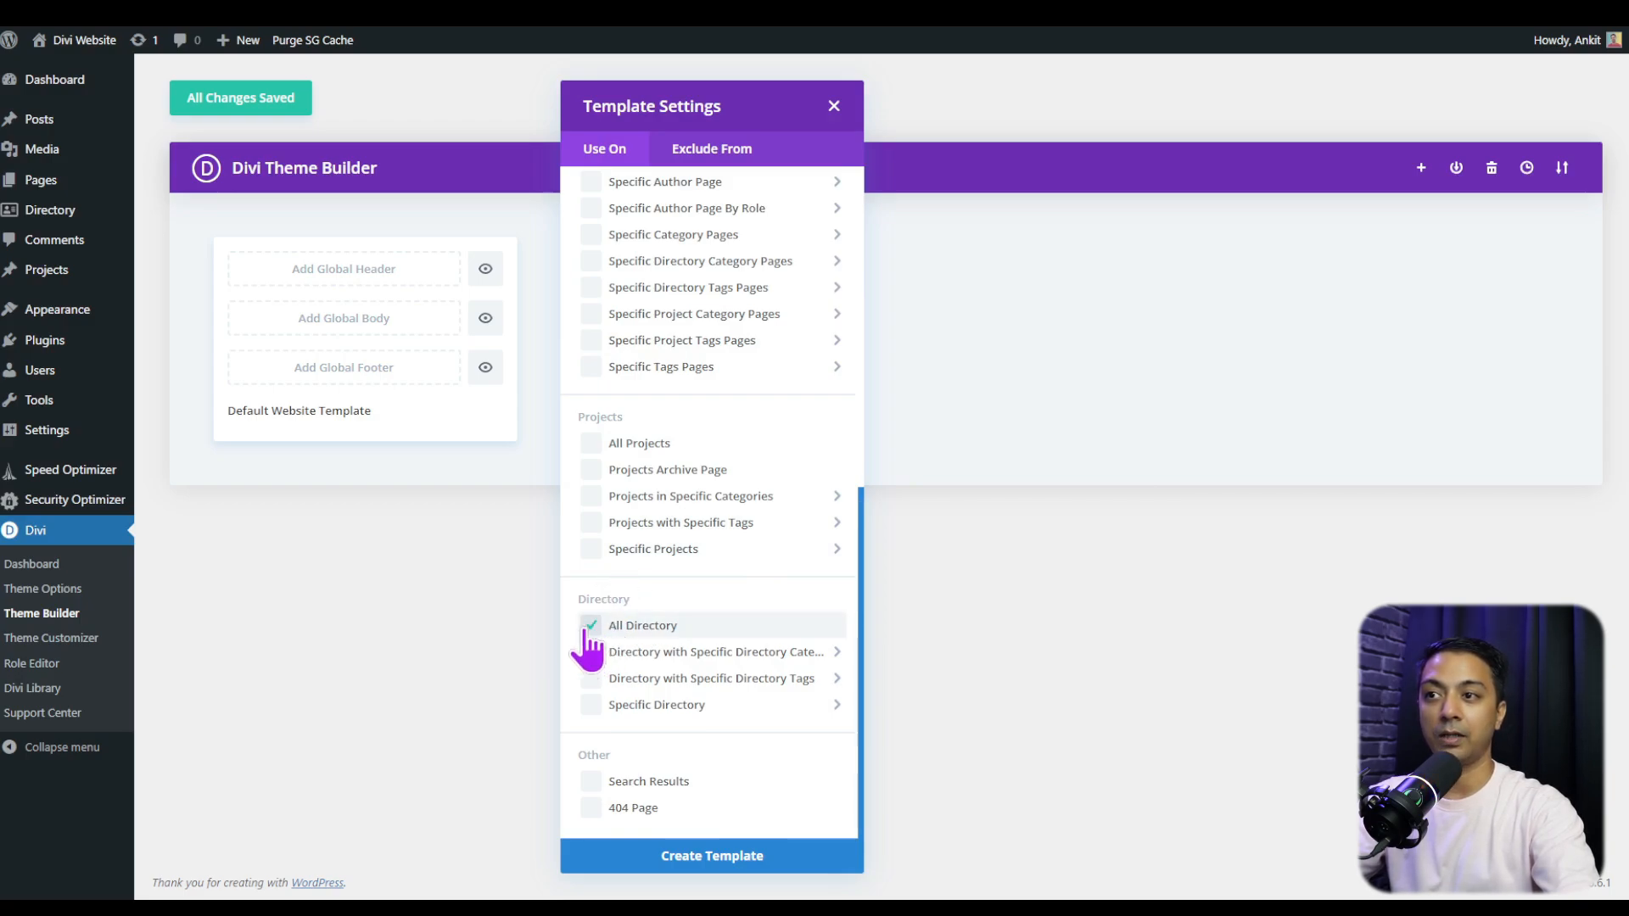
{"action": "left_click", "coordinate": [712, 857]}
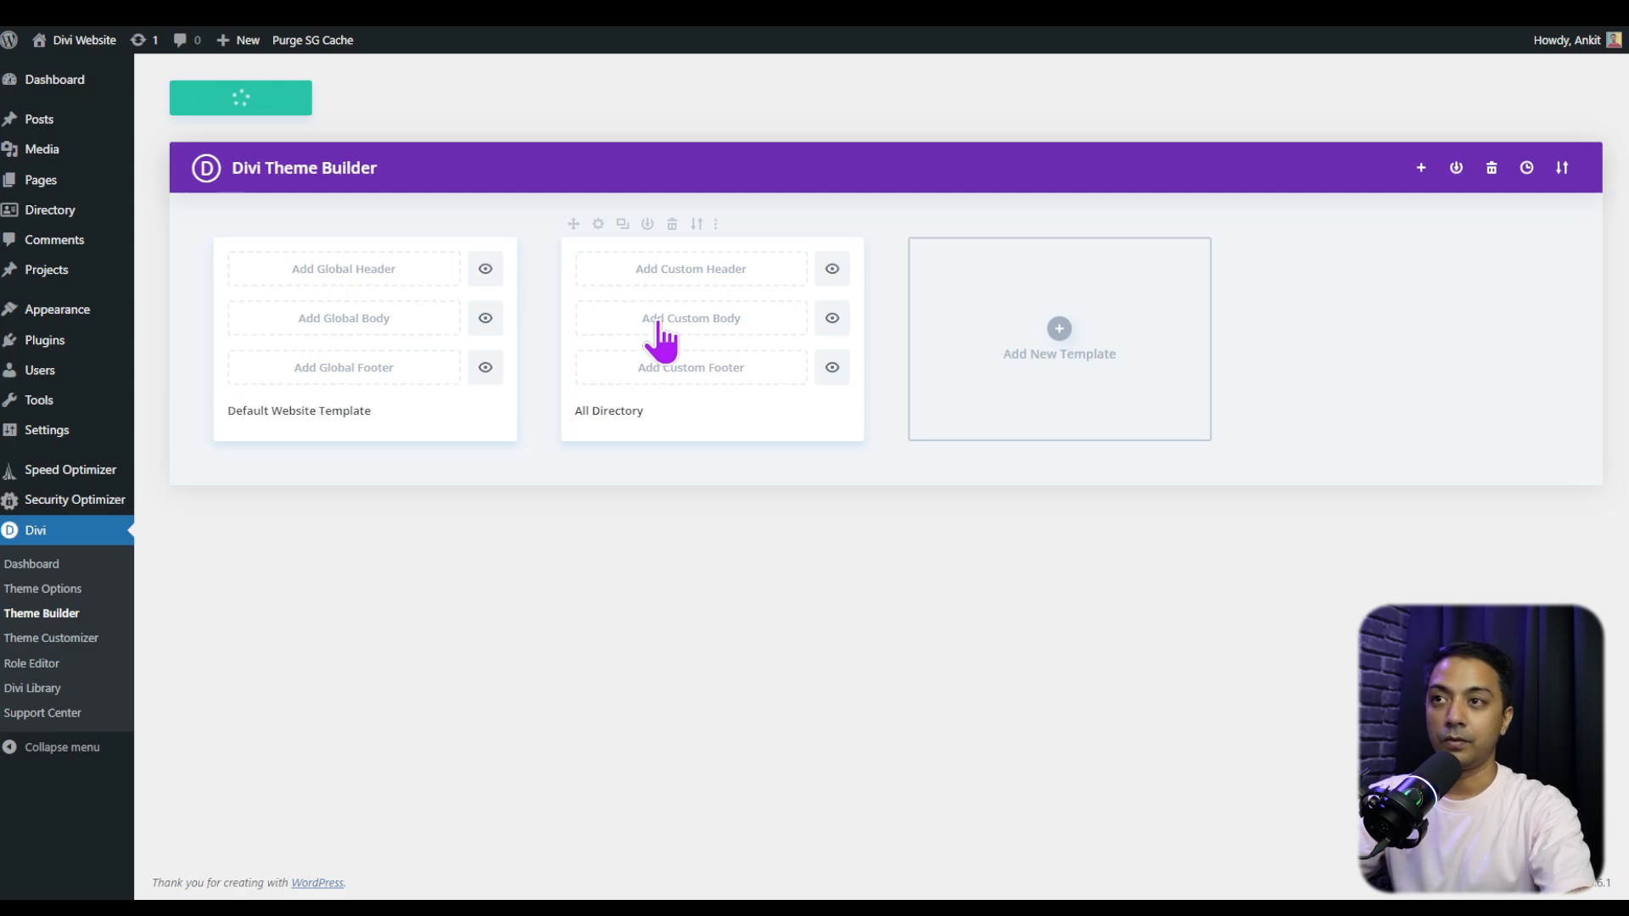
Start building a custom body for the All Directory template and insert a single-column row
{"action": "left_click", "coordinate": [660, 341]}
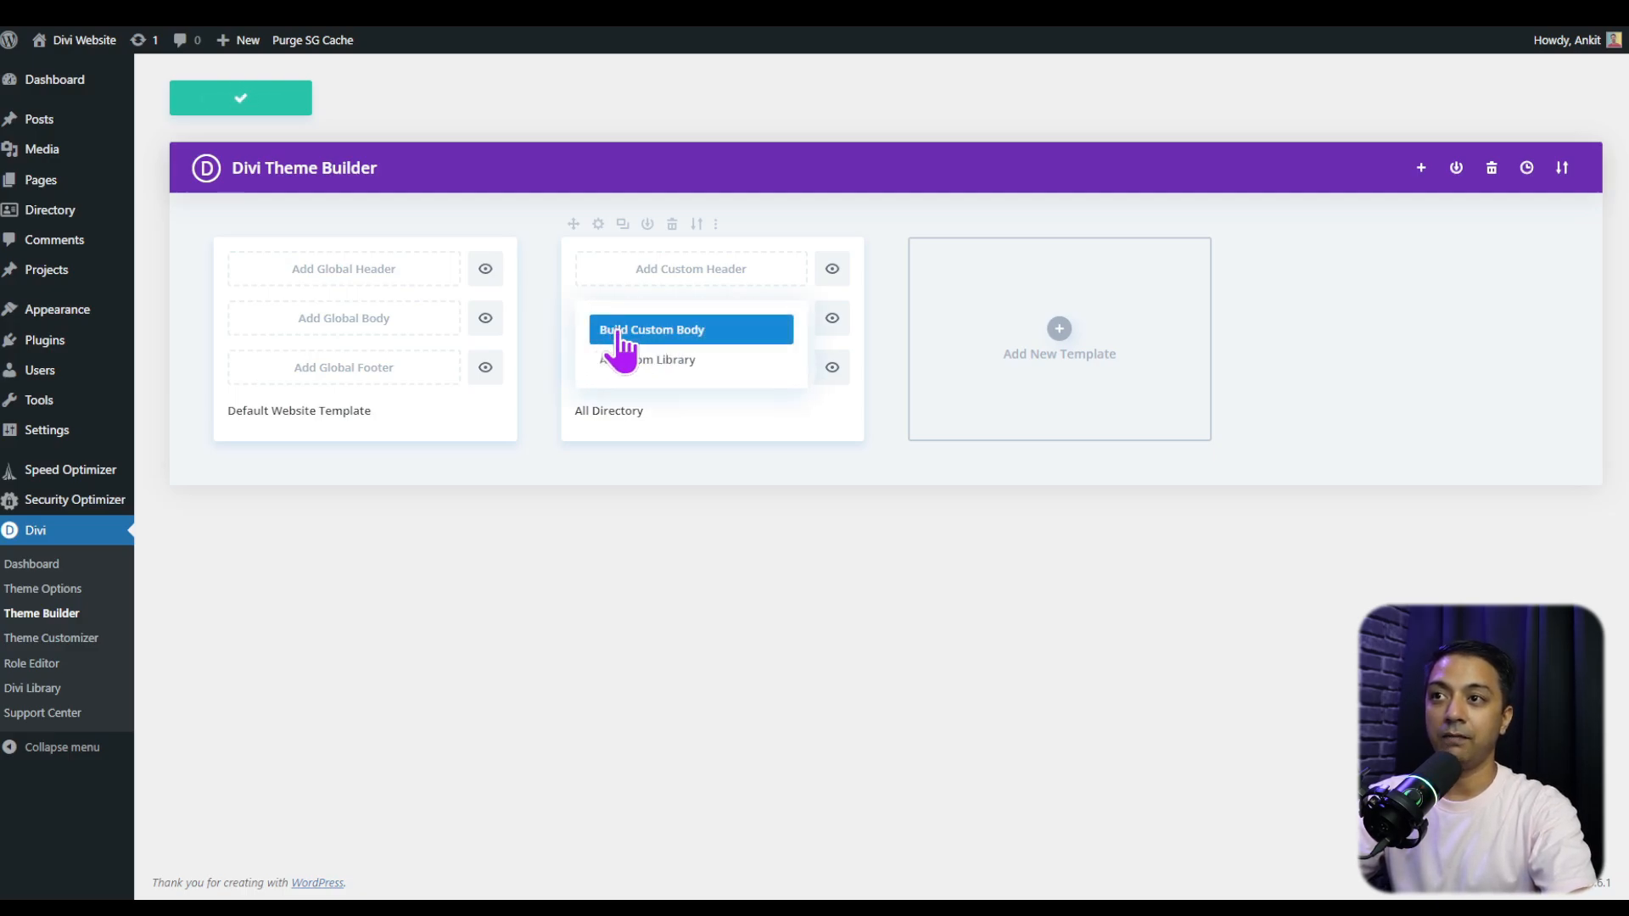
{"action": "left_click", "coordinate": [710, 335]}
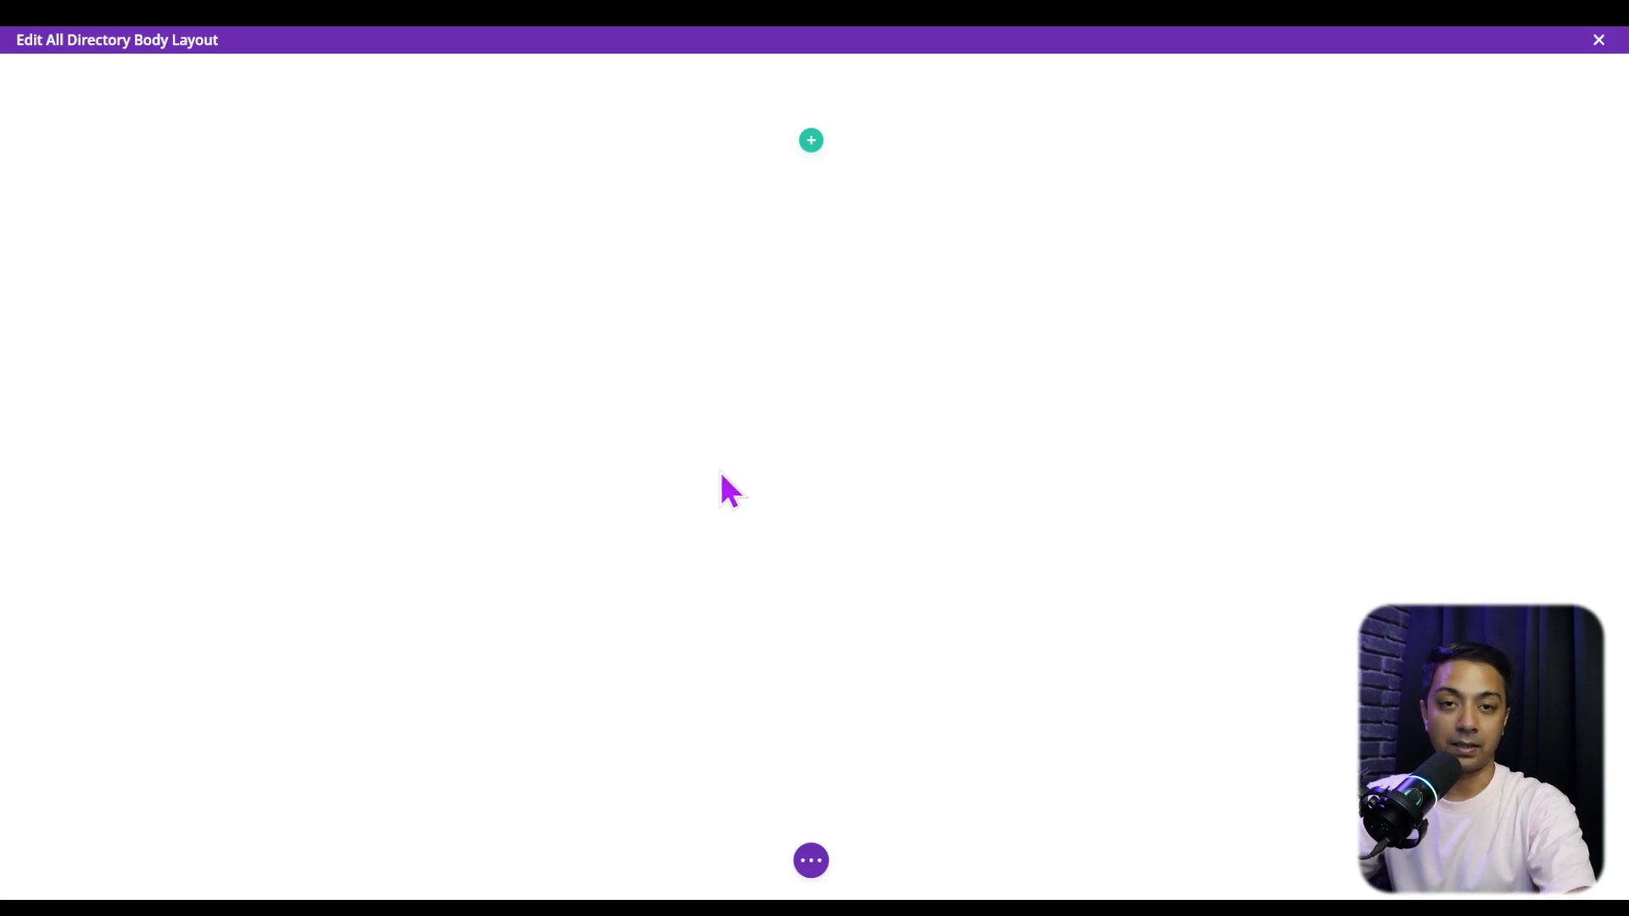
{"action": "left_click", "coordinate": [812, 144]}
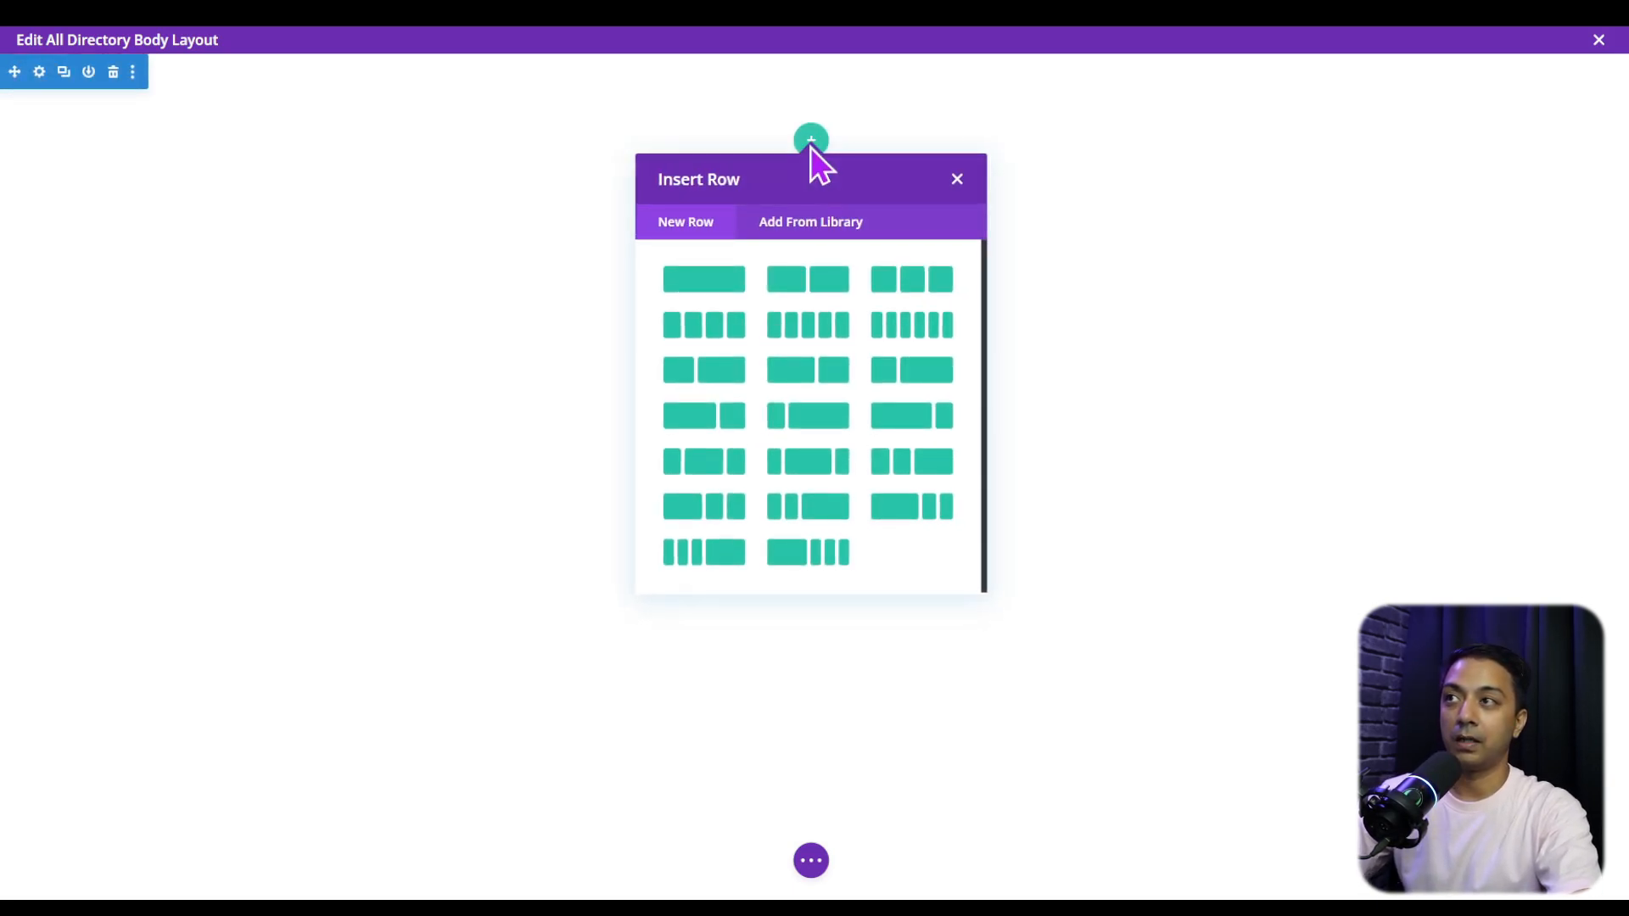
{"action": "left_click", "coordinate": [711, 282]}
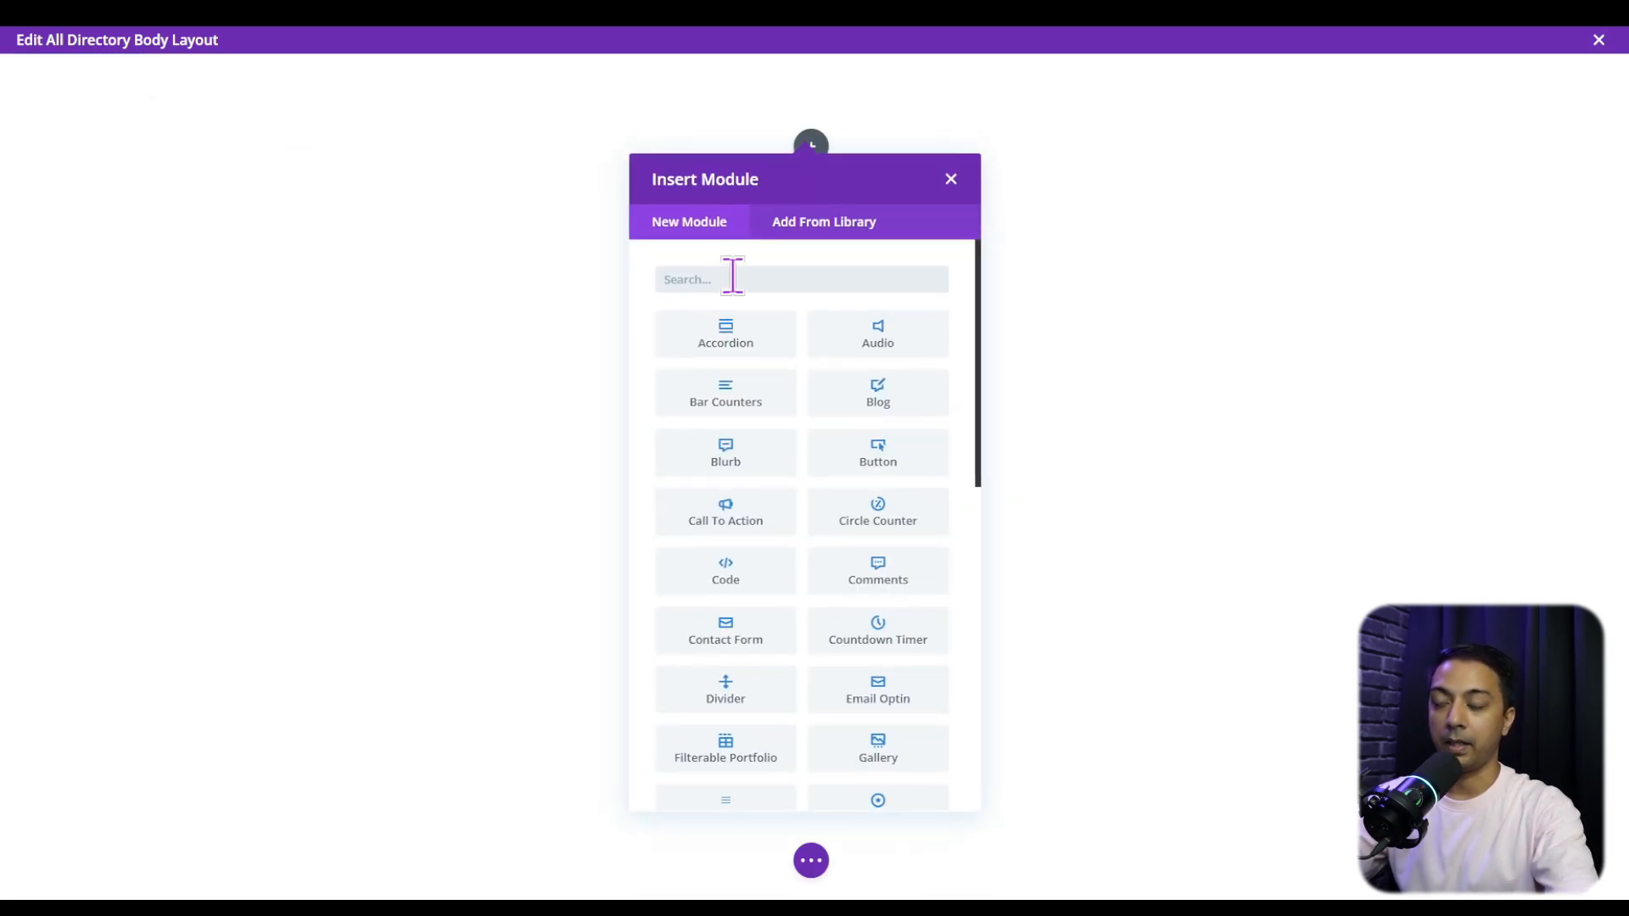
Add a Heading module to the new row and set its heading to the dynamic Post/Archive Title
{"action": "type", "text": "head"}
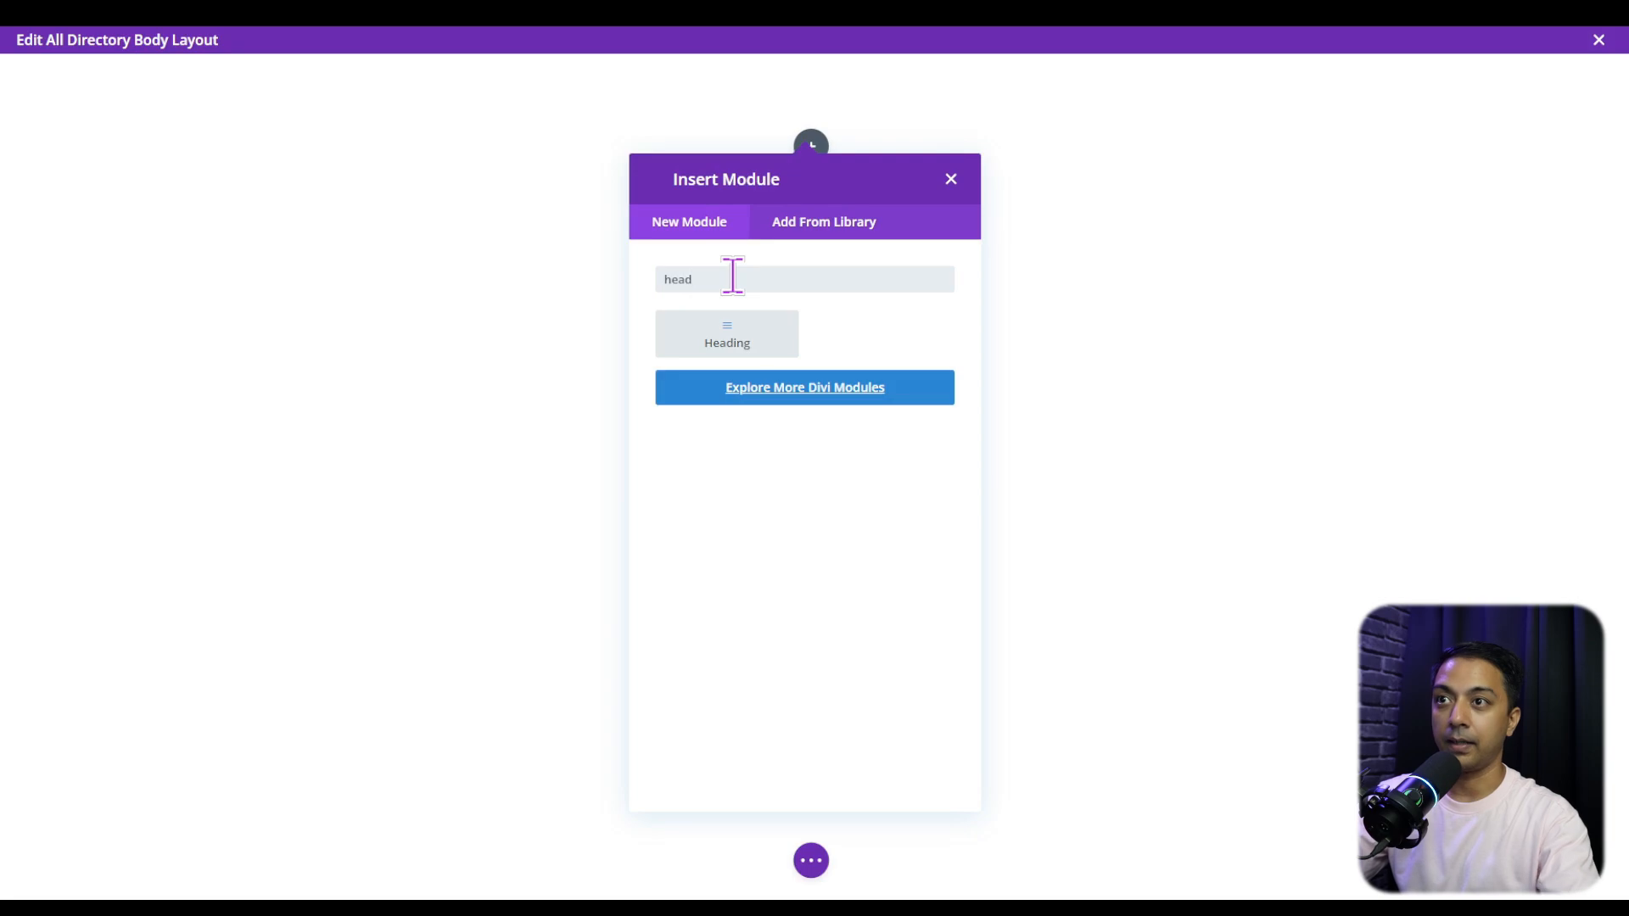
{"action": "left_click", "coordinate": [731, 346]}
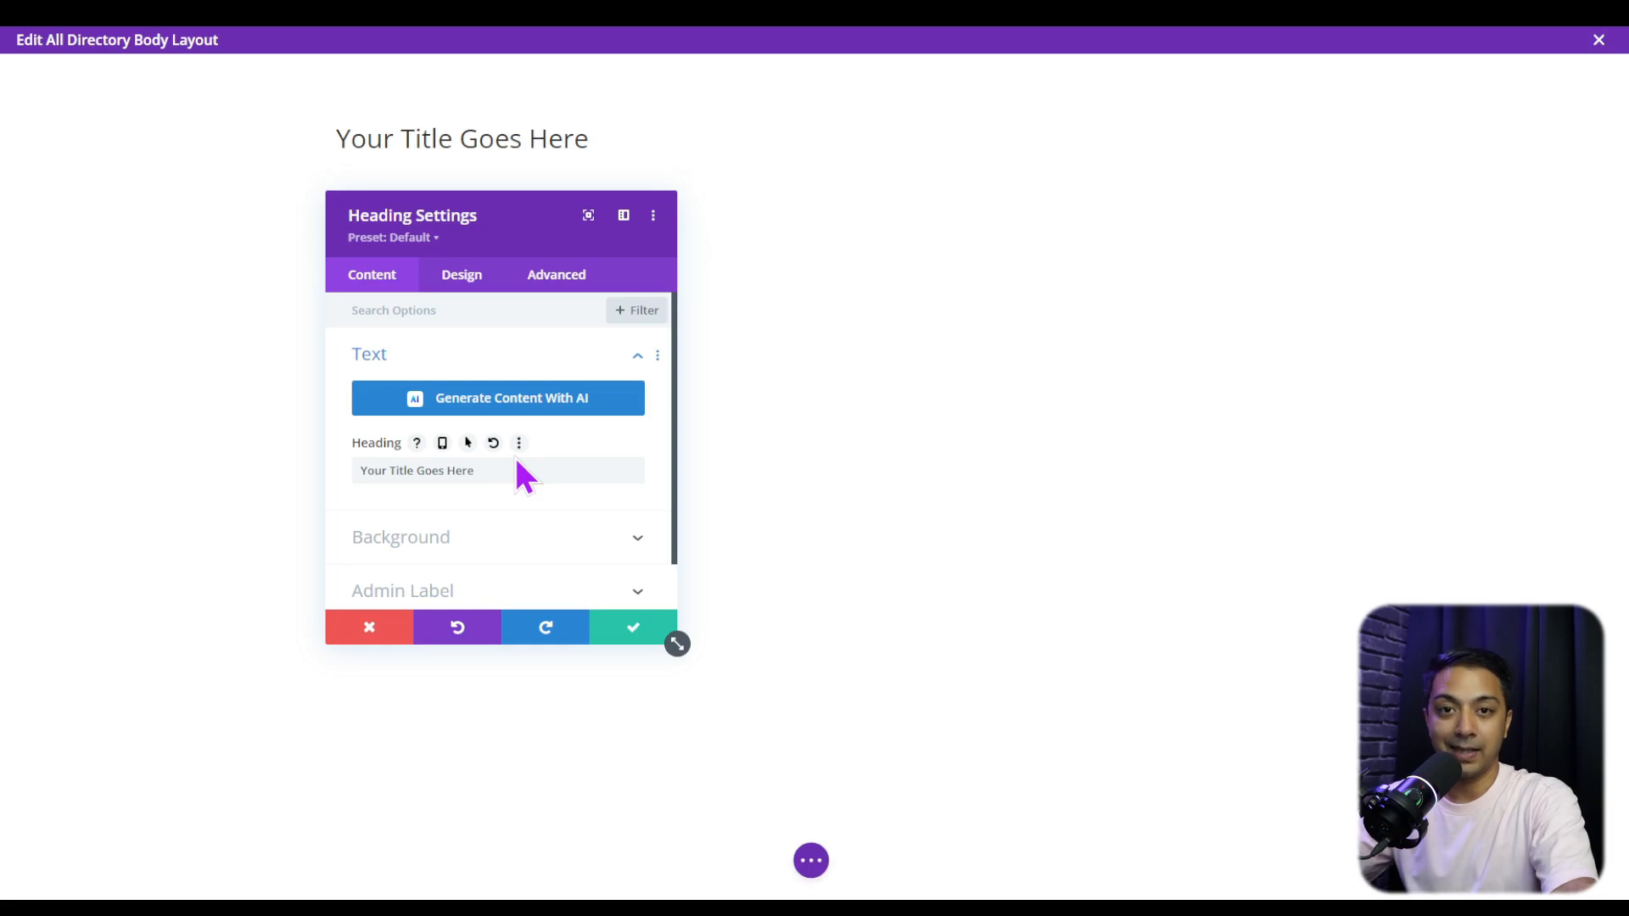
{"action": "mouse_move", "coordinate": [630, 477]}
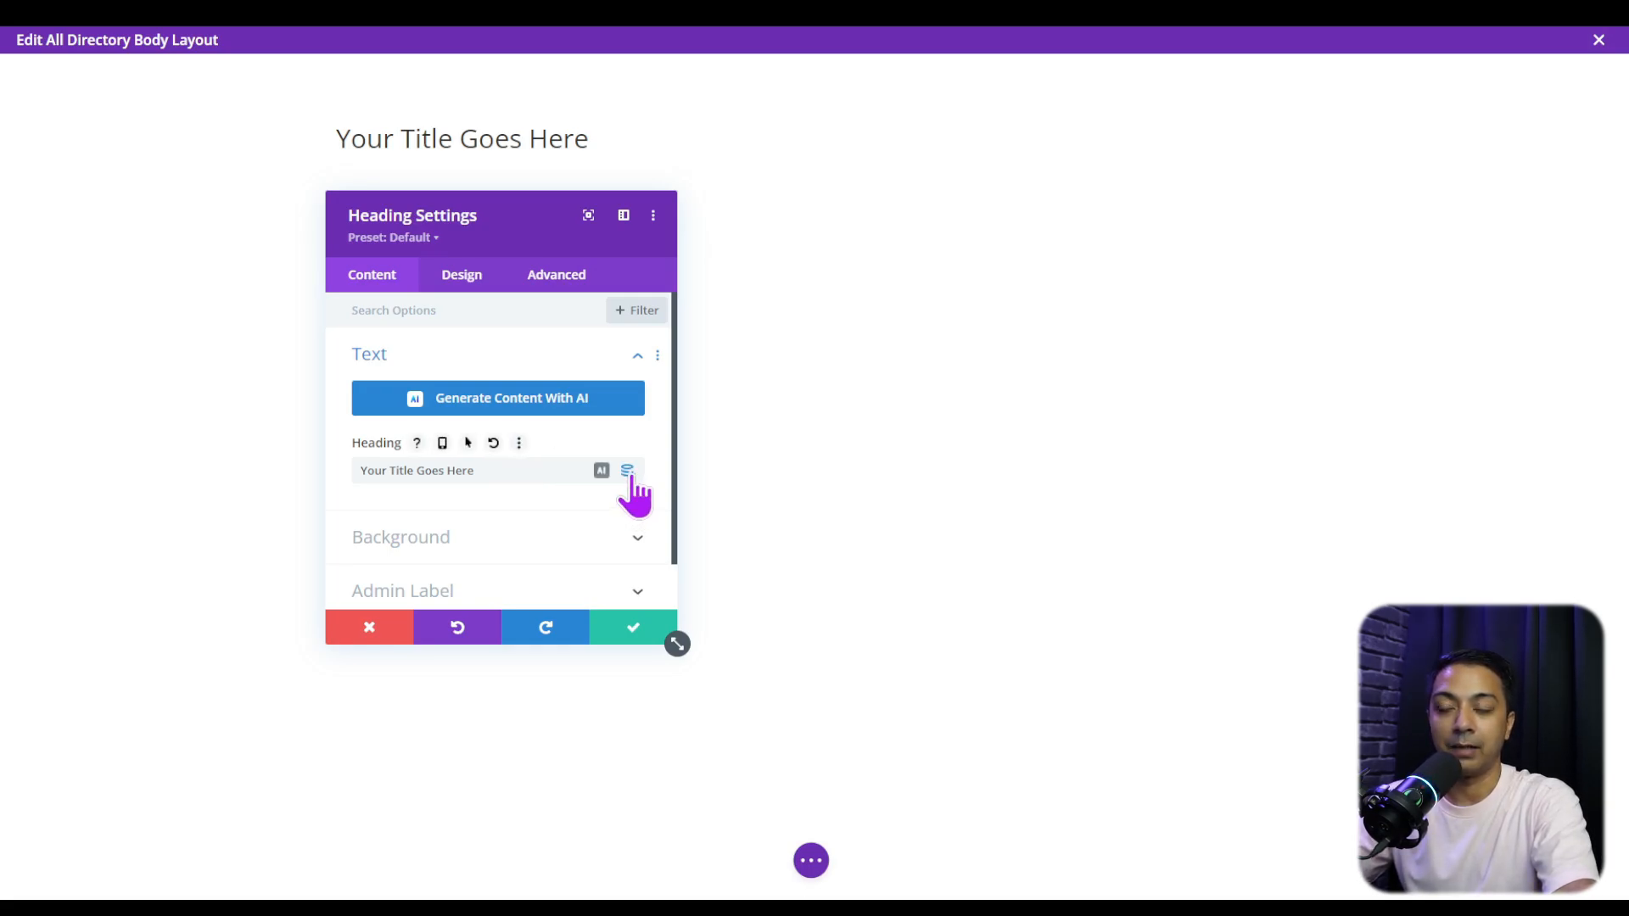
{"action": "left_click", "coordinate": [627, 472]}
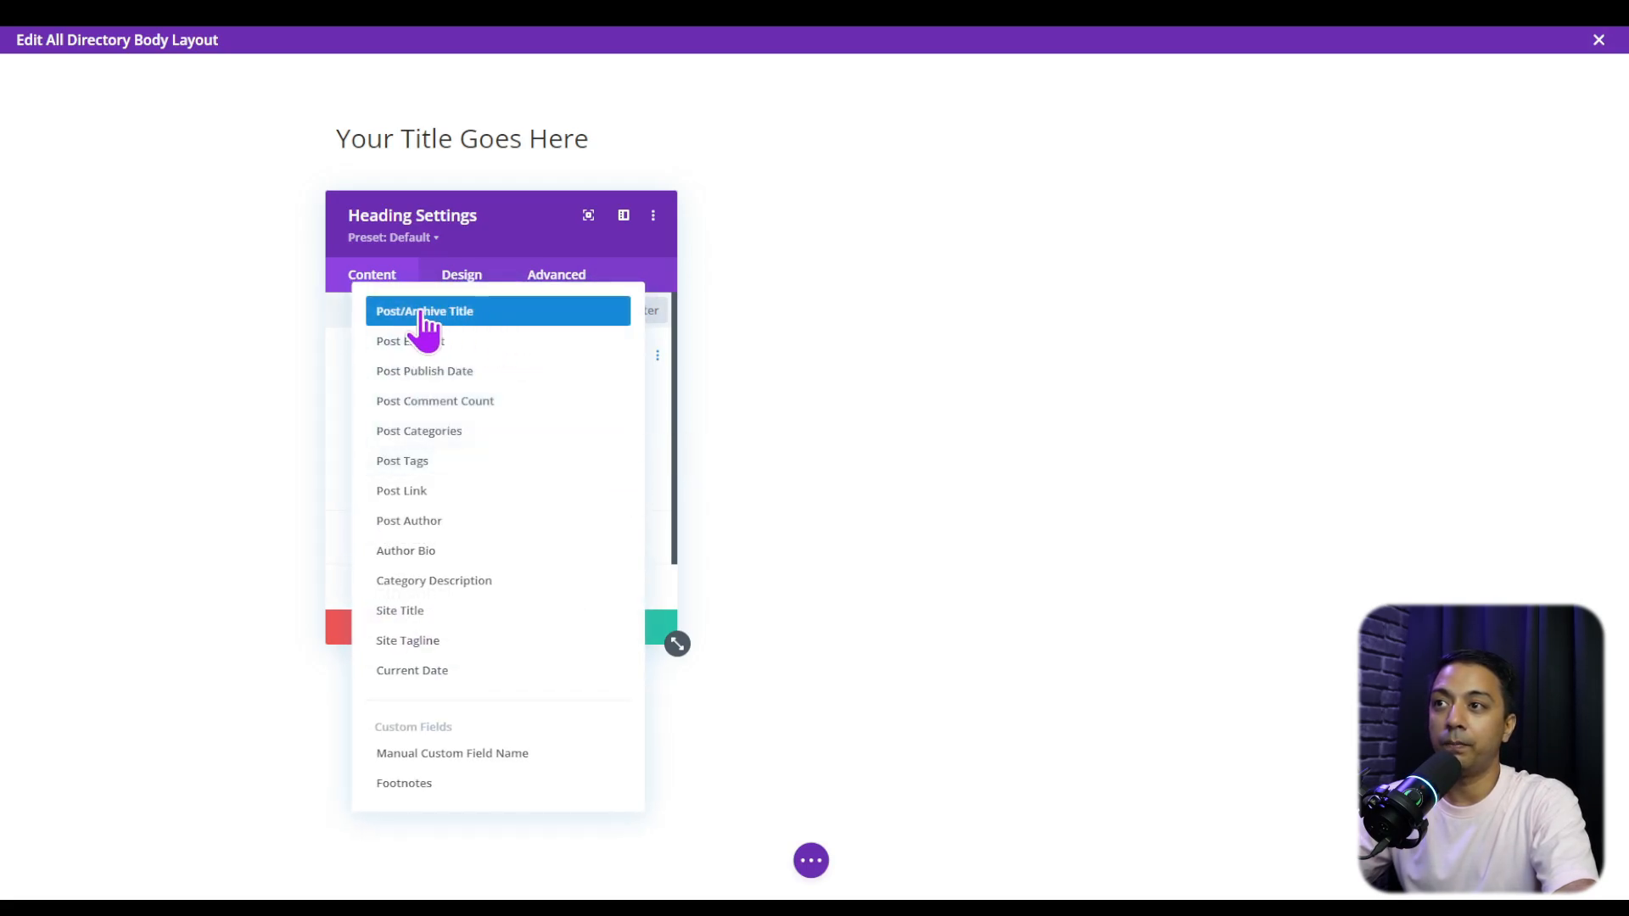
{"action": "left_click", "coordinate": [490, 331]}
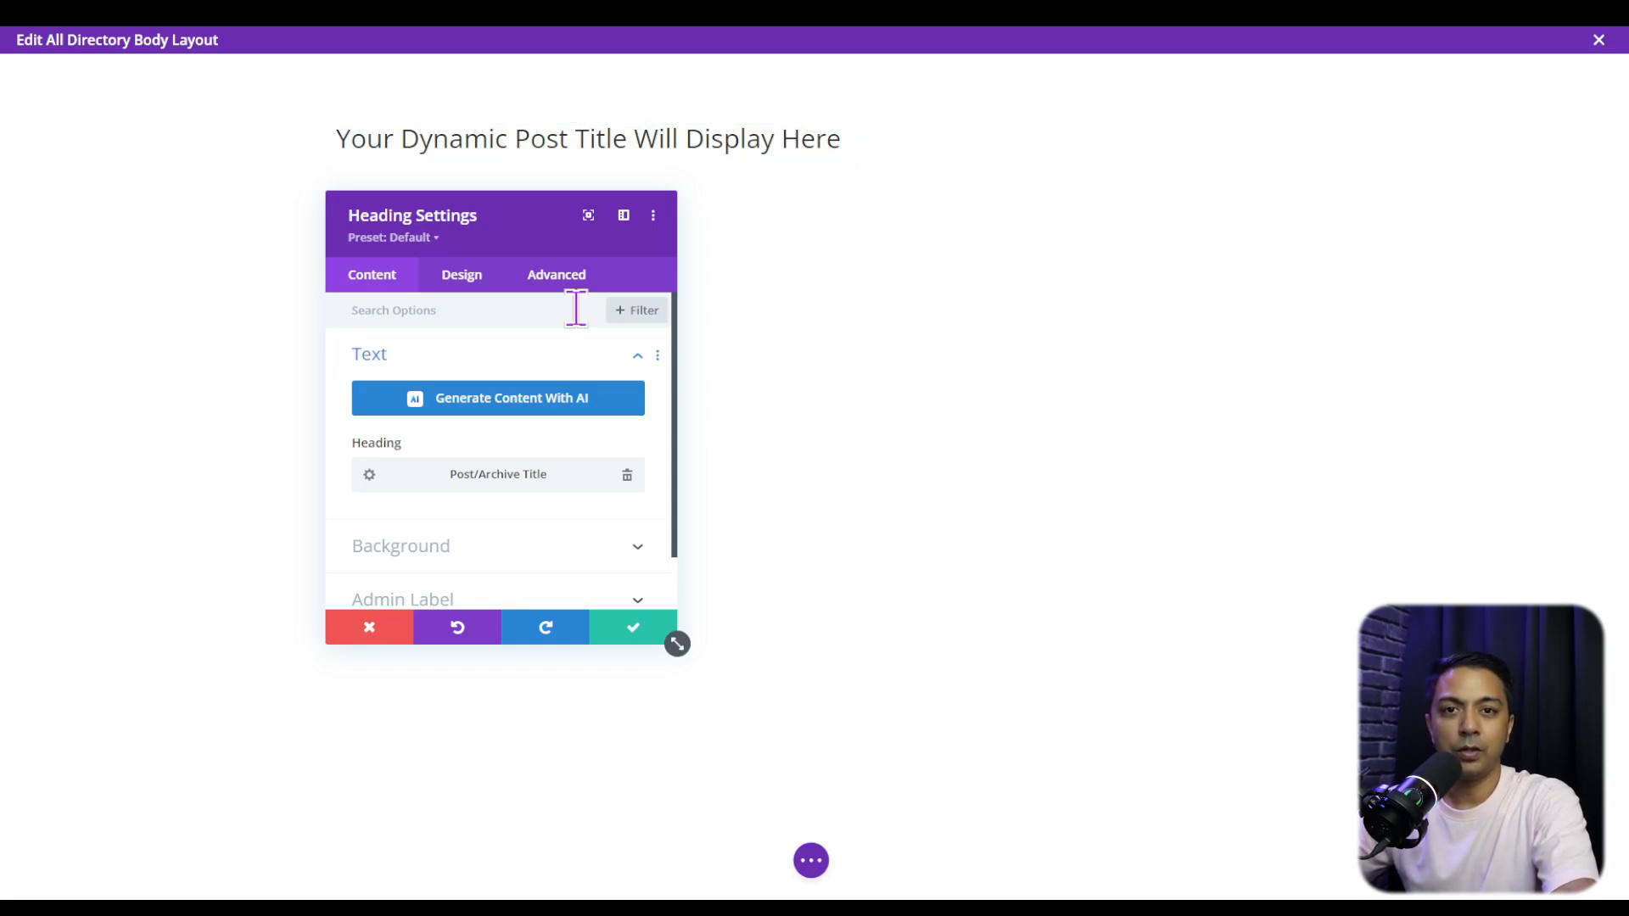
Center the dynamic heading, set its font weight to Bold, and save the Heading module
{"action": "scroll", "coordinate": [494, 399], "scroll_direction": "down", "scroll_amount": 1}
{"action": "left_click", "coordinate": [461, 274]}
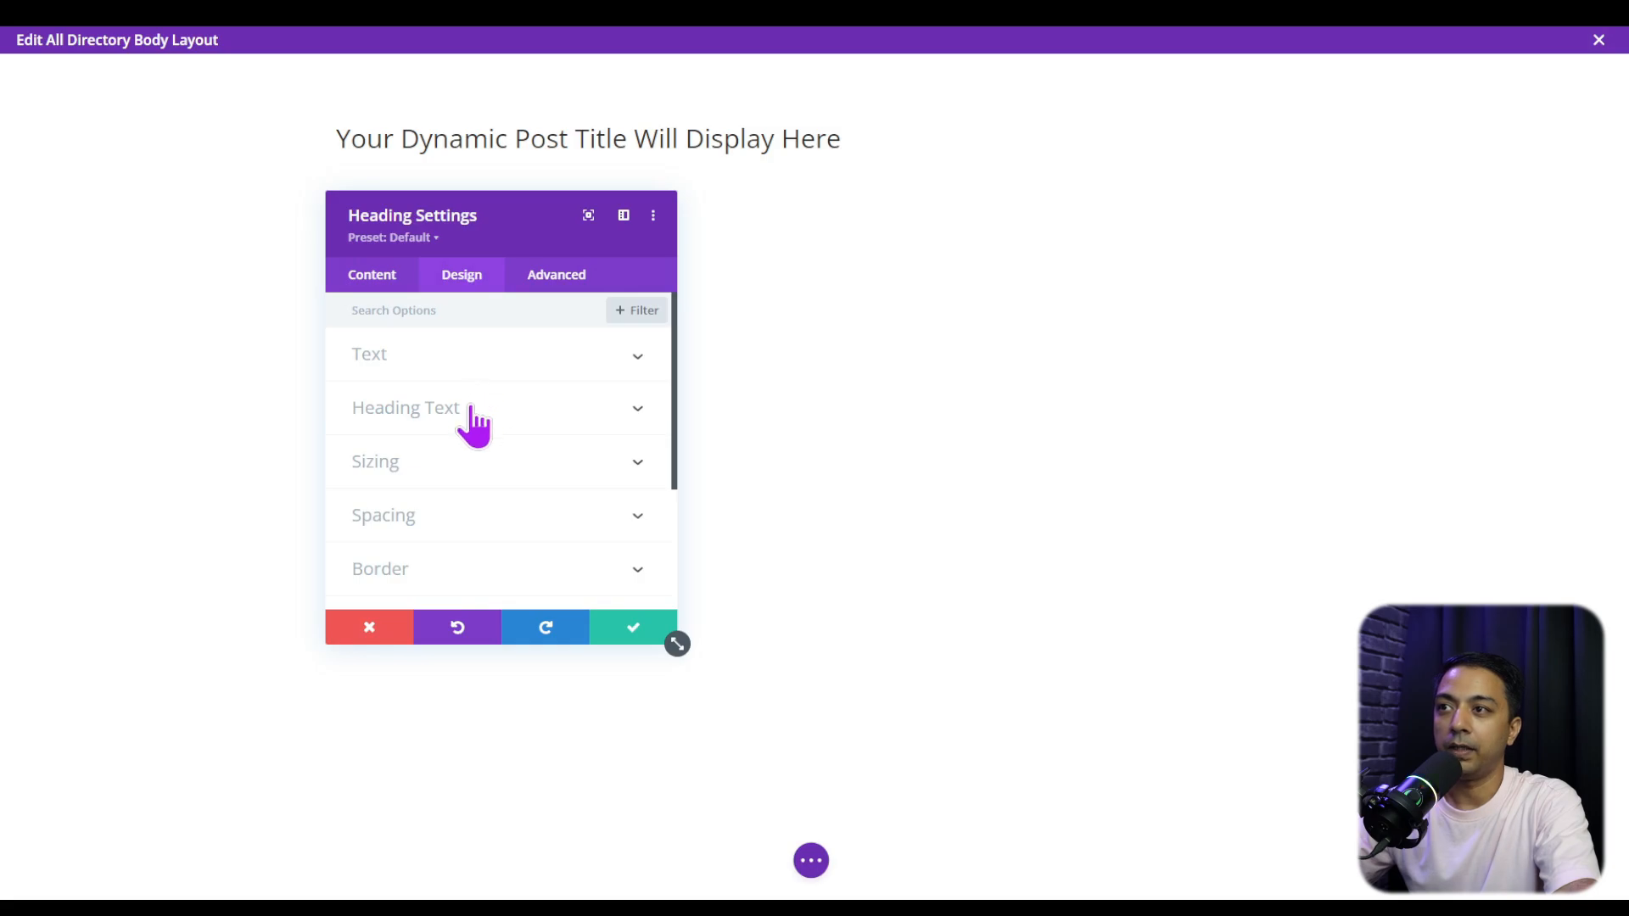
{"action": "left_click", "coordinate": [471, 407]}
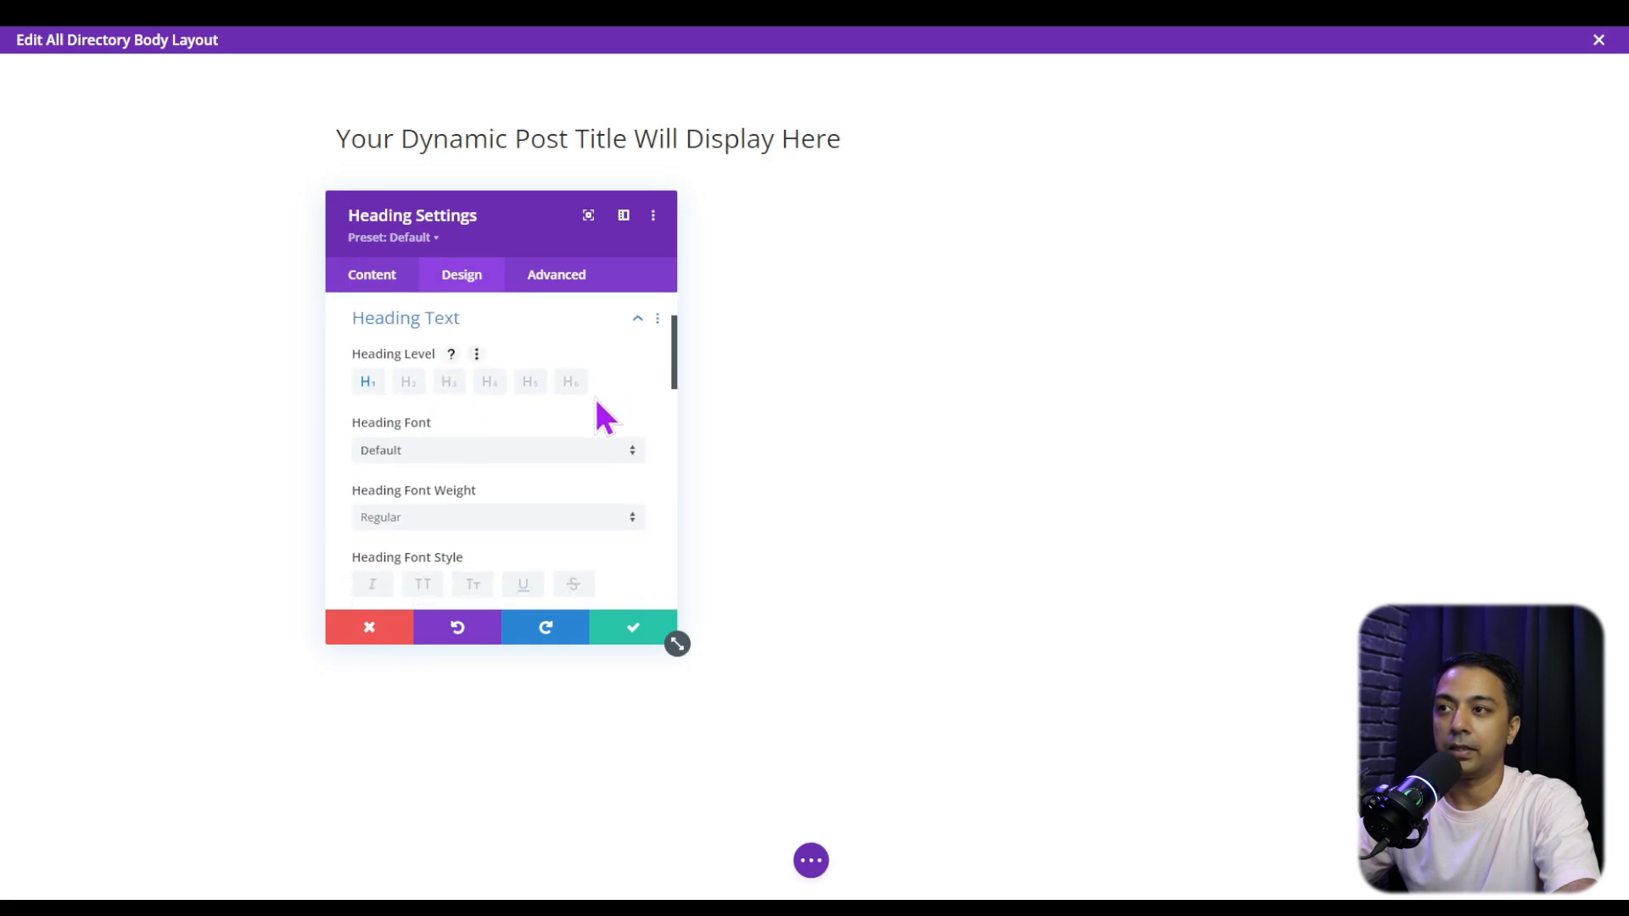
{"action": "scroll", "coordinate": [598, 416], "scroll_direction": "down", "scroll_amount": 1}
{"action": "left_click", "coordinate": [458, 567]}
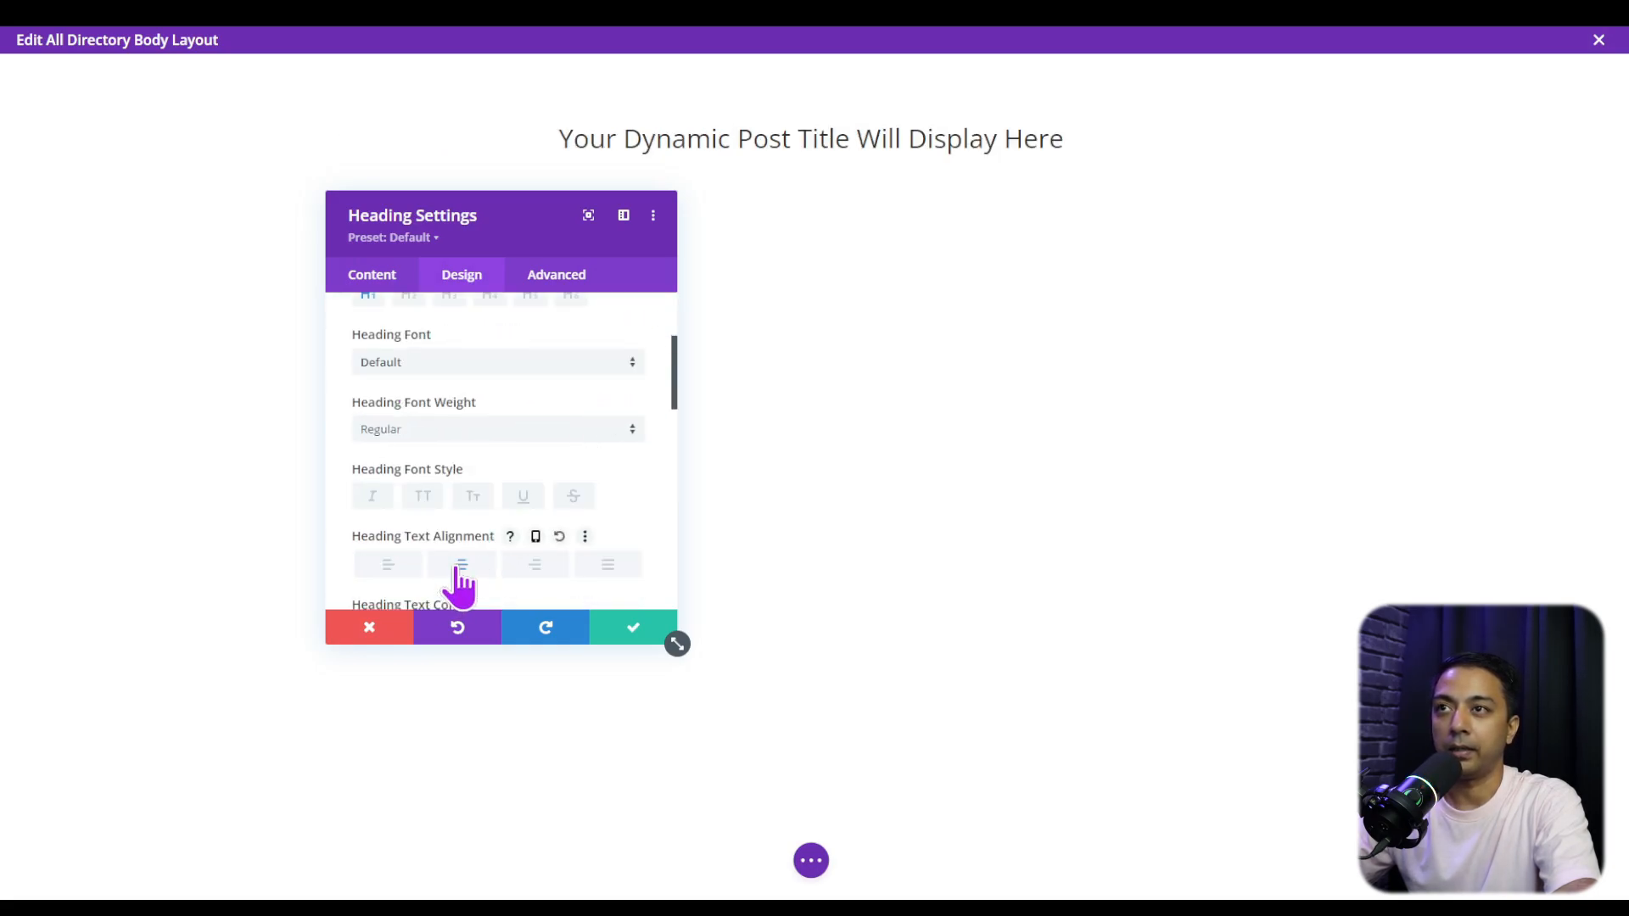
{"action": "left_click", "coordinate": [429, 430]}
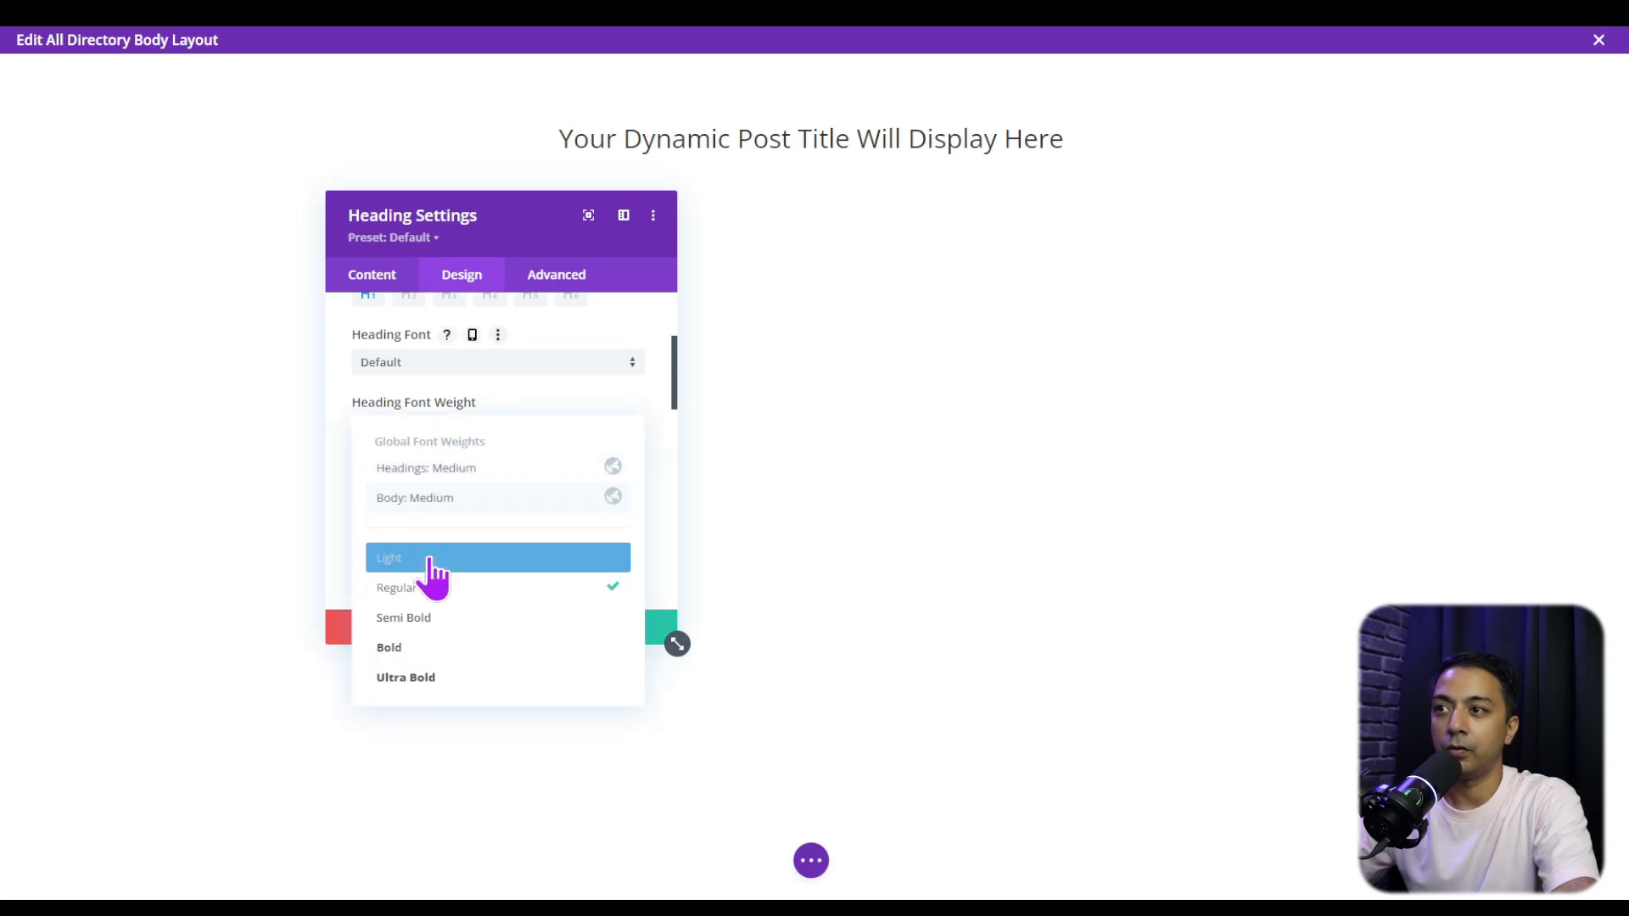
{"action": "left_click", "coordinate": [420, 648]}
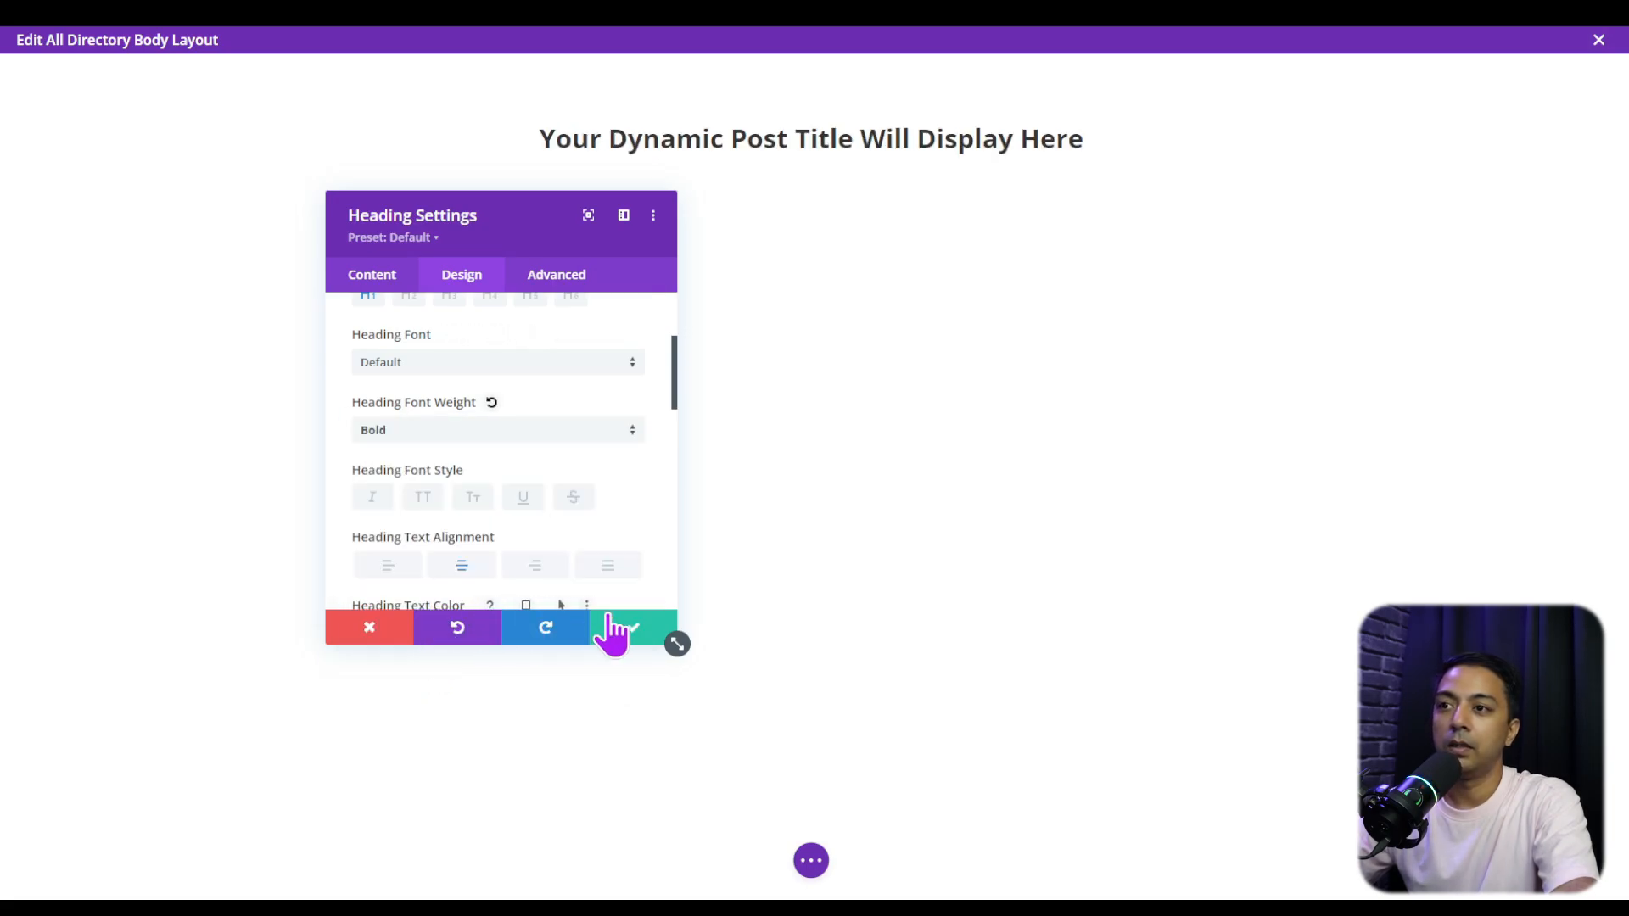
{"action": "left_click", "coordinate": [638, 642]}
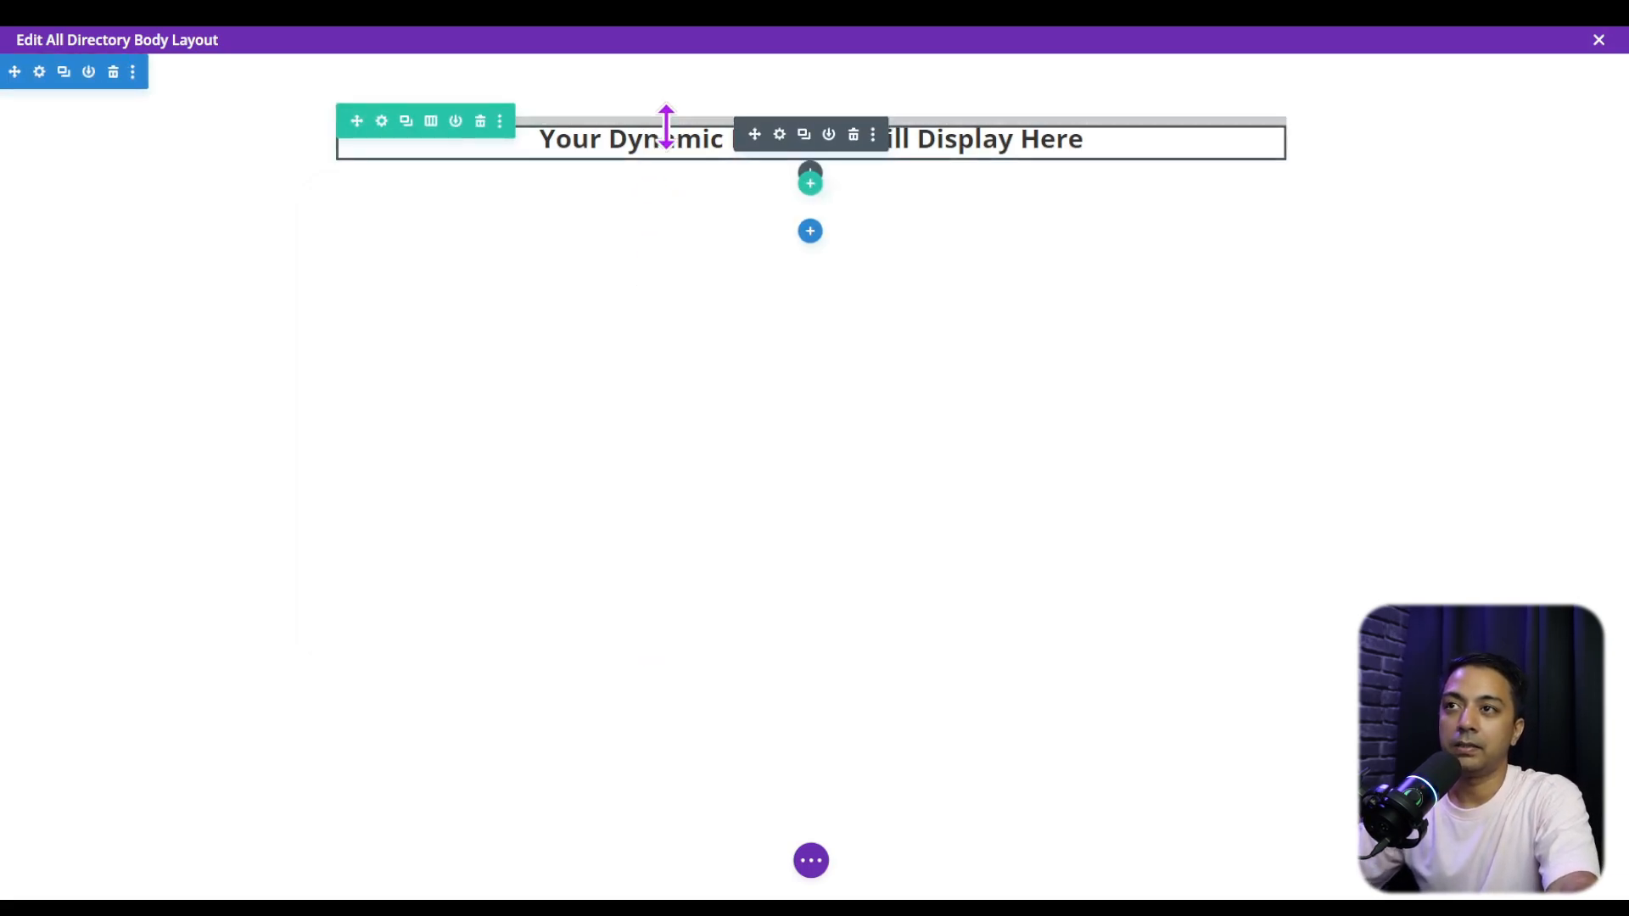
Insert a two-thirds and one-third column row below the heading and add a Code module to its narrow column
{"action": "left_click", "coordinate": [811, 185]}
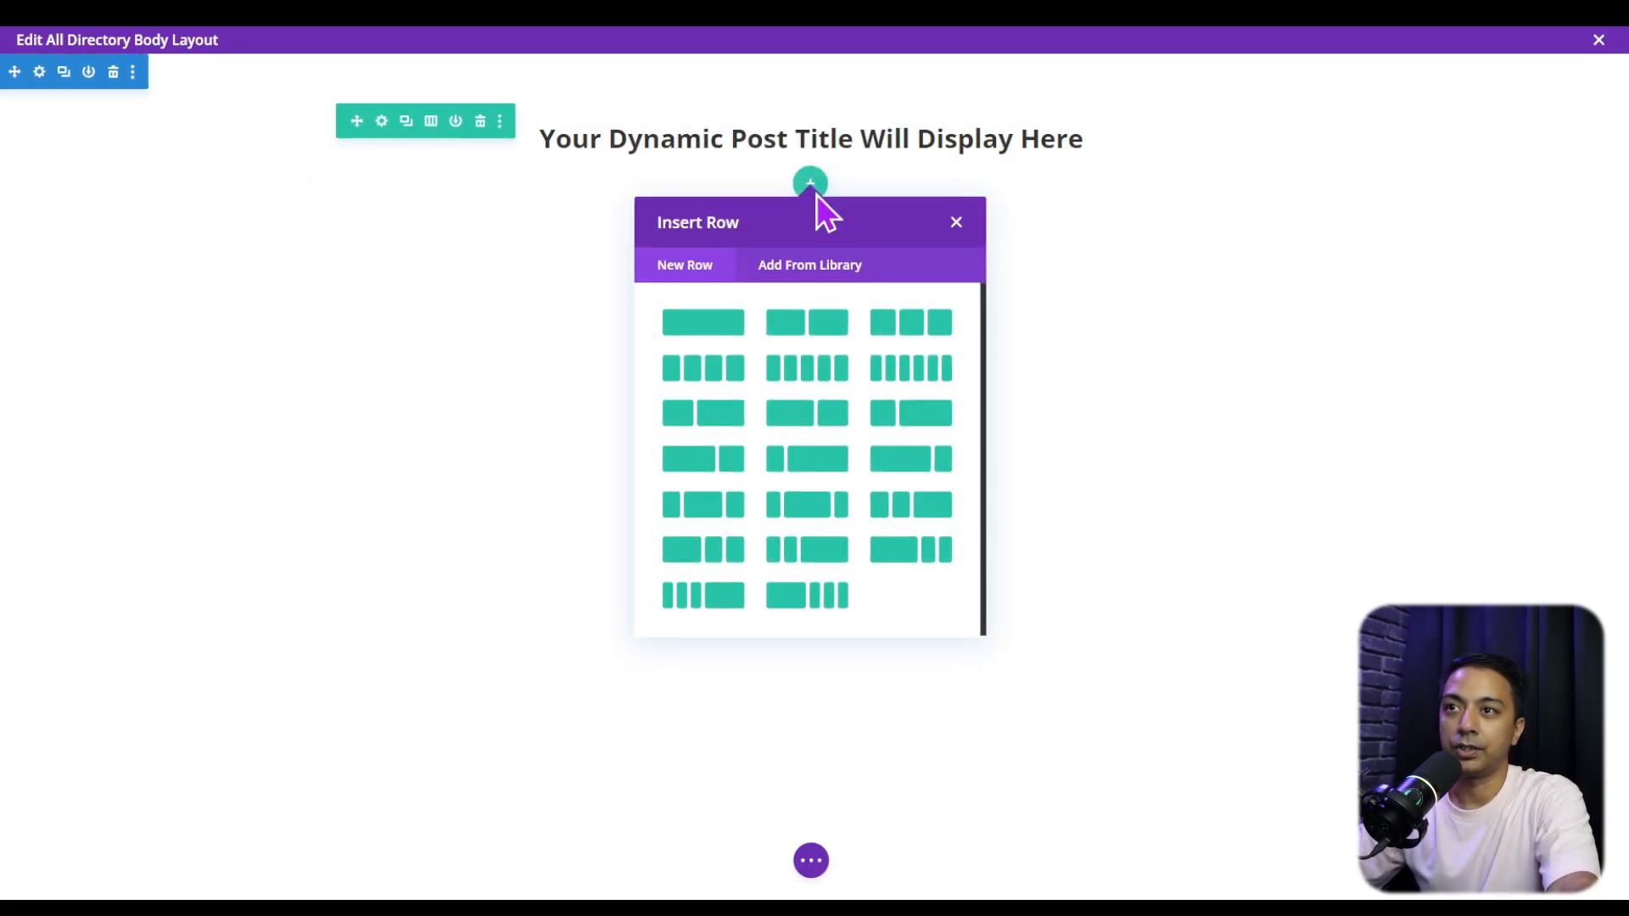
{"action": "left_click", "coordinate": [710, 475]}
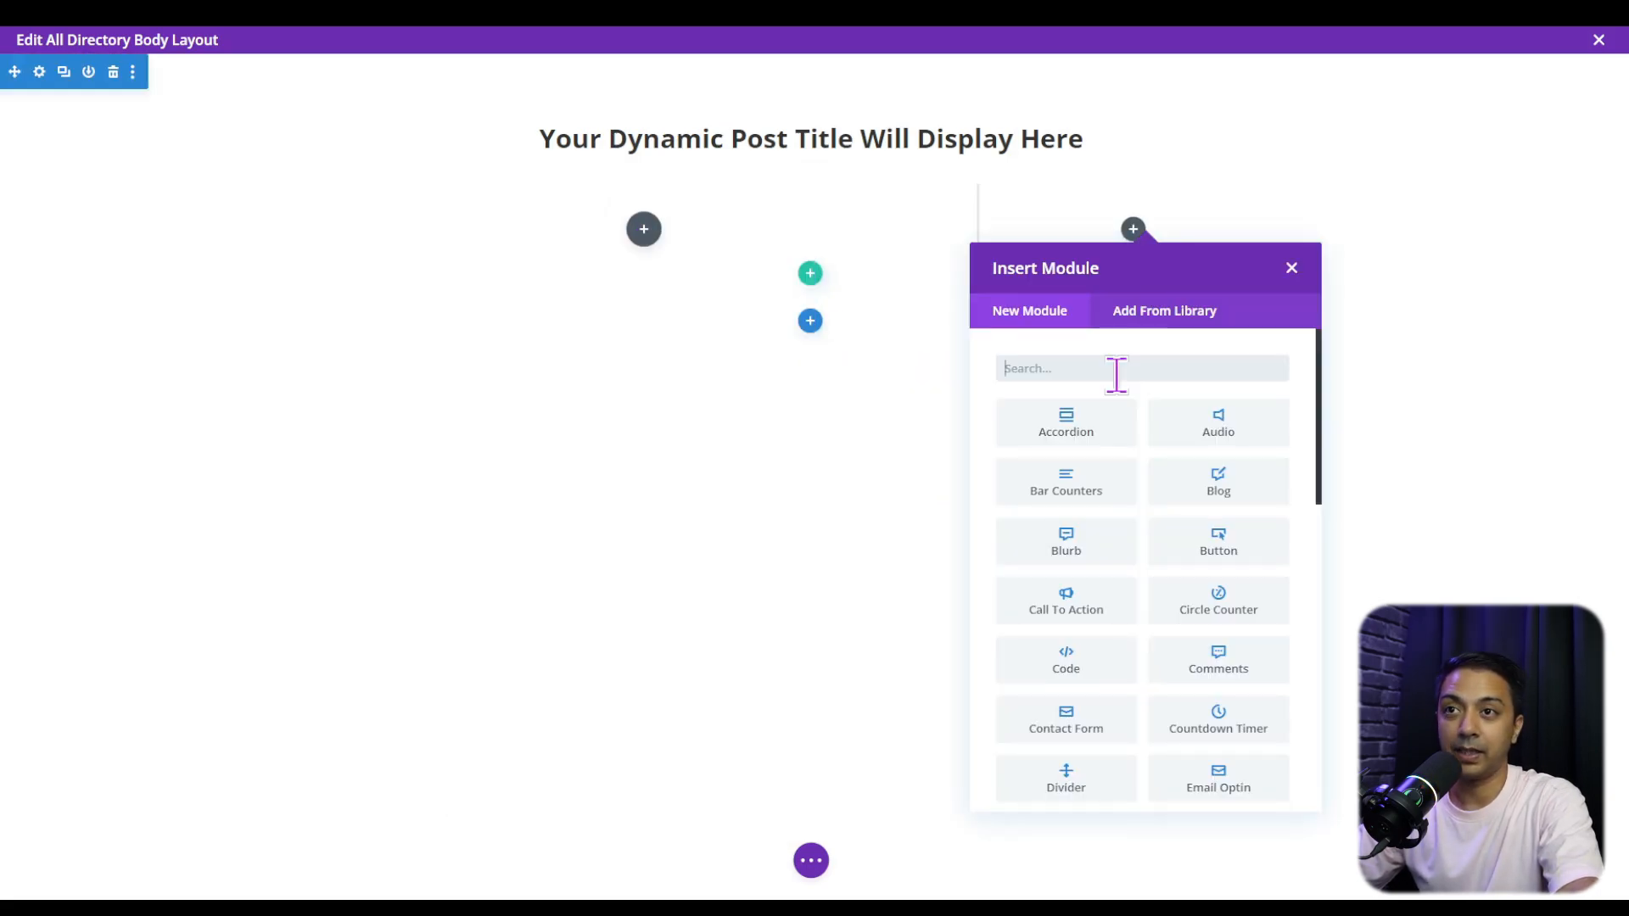
{"action": "type", "text": "code"}
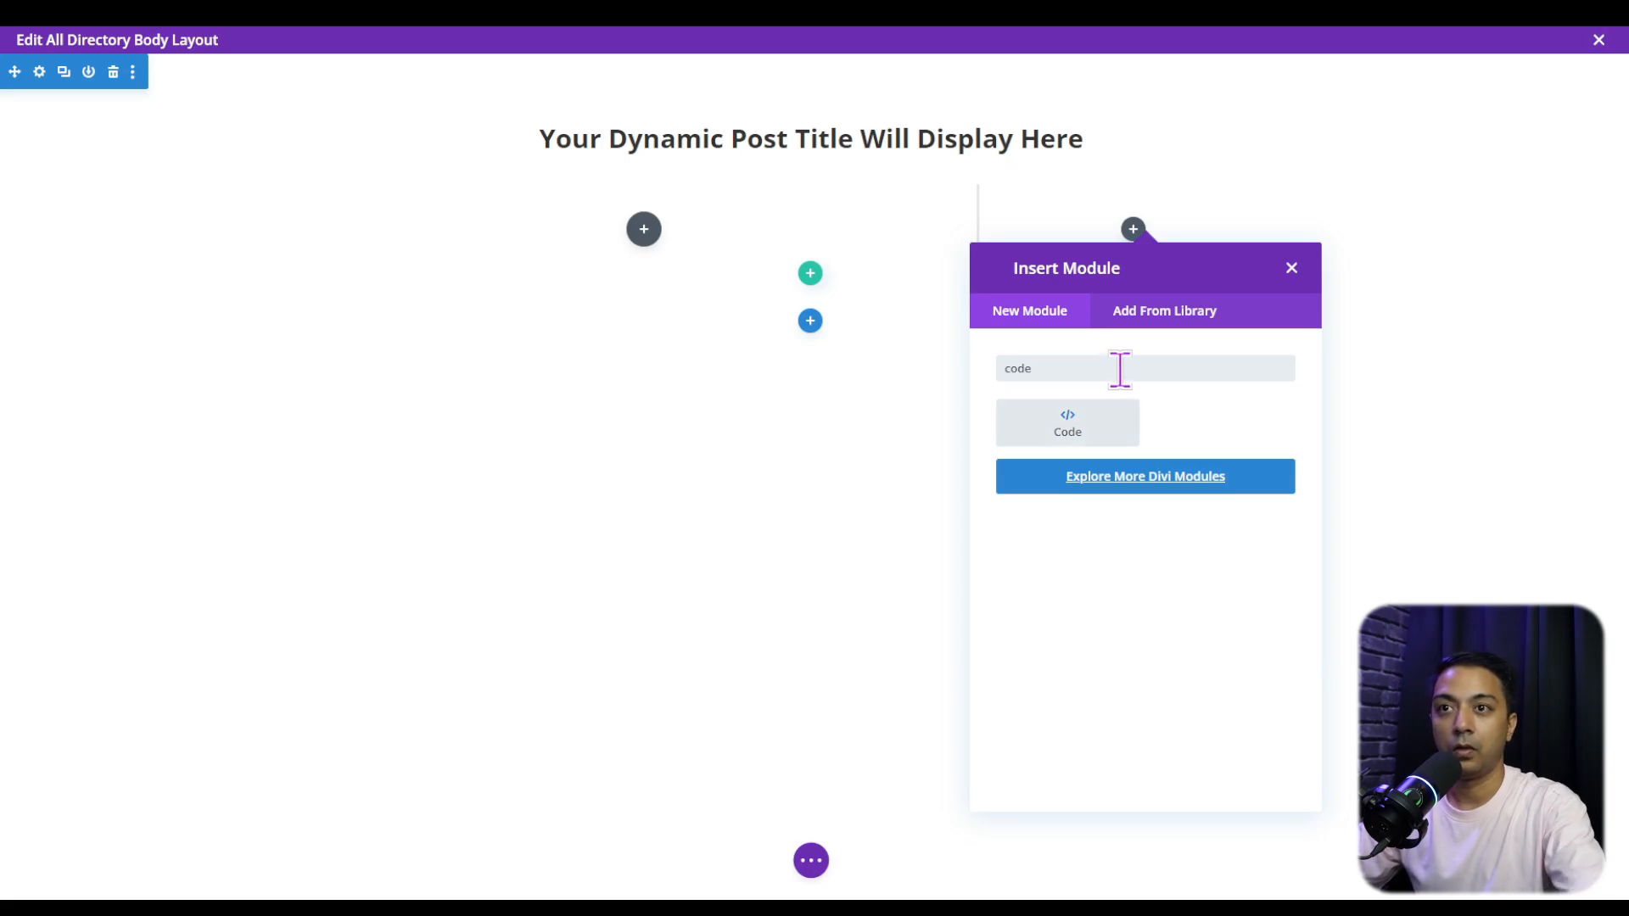
{"action": "left_click", "coordinate": [1071, 425]}
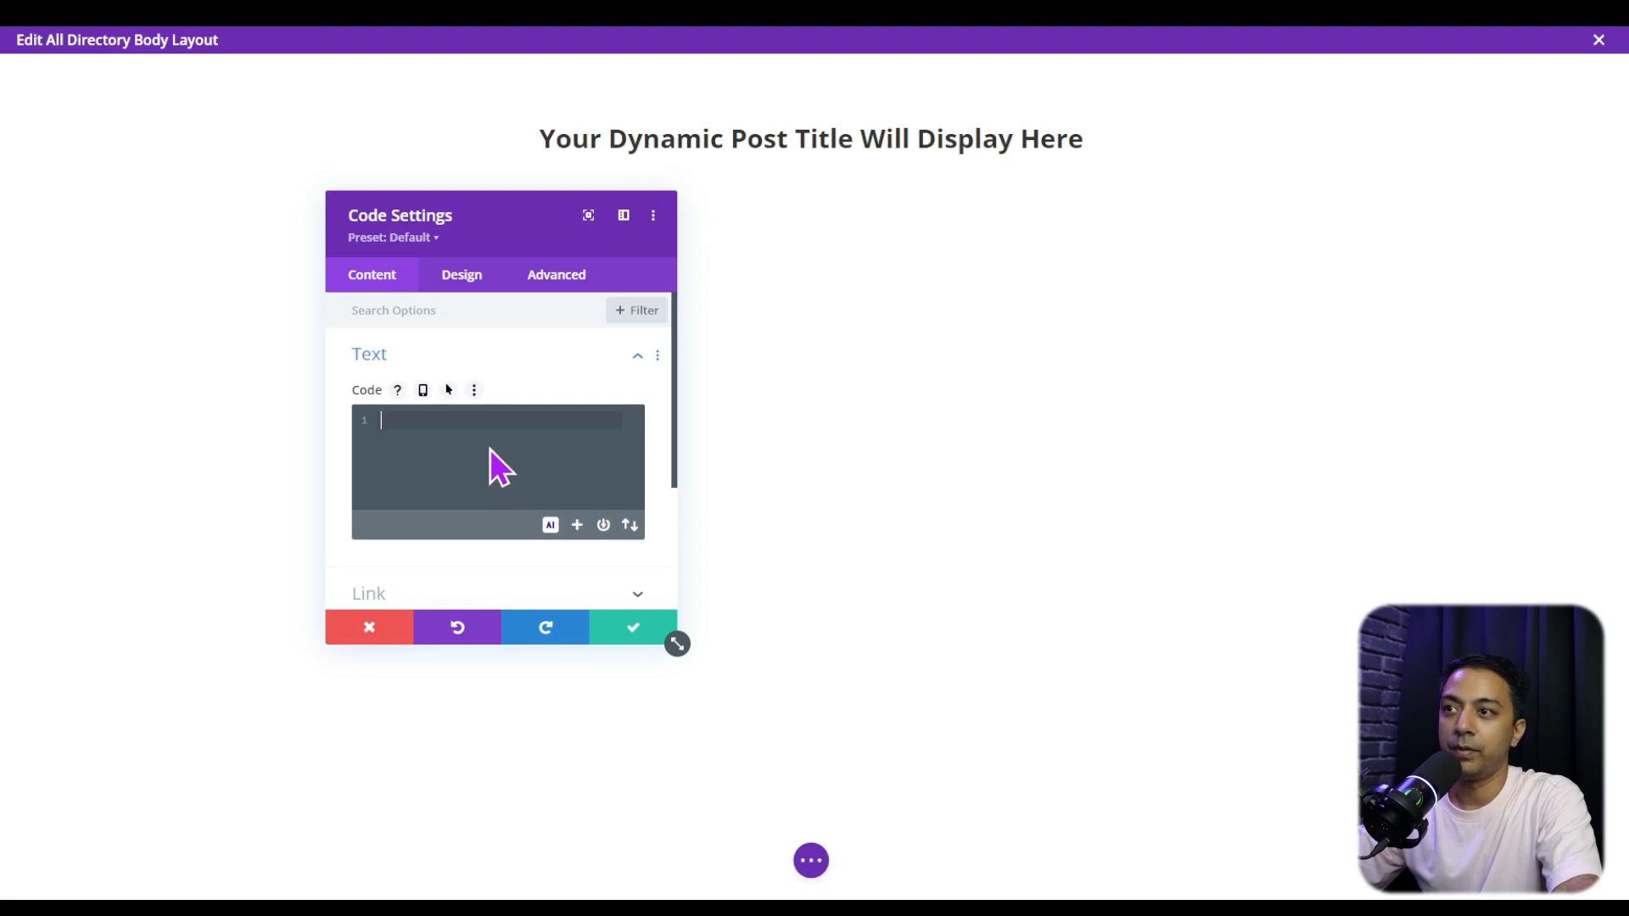
Enter the [businessdirectory-search] shortcode from the Elegant Themes article in the Code module and save the module
{"action": "type", "text": "[businessdirectory-search]"}
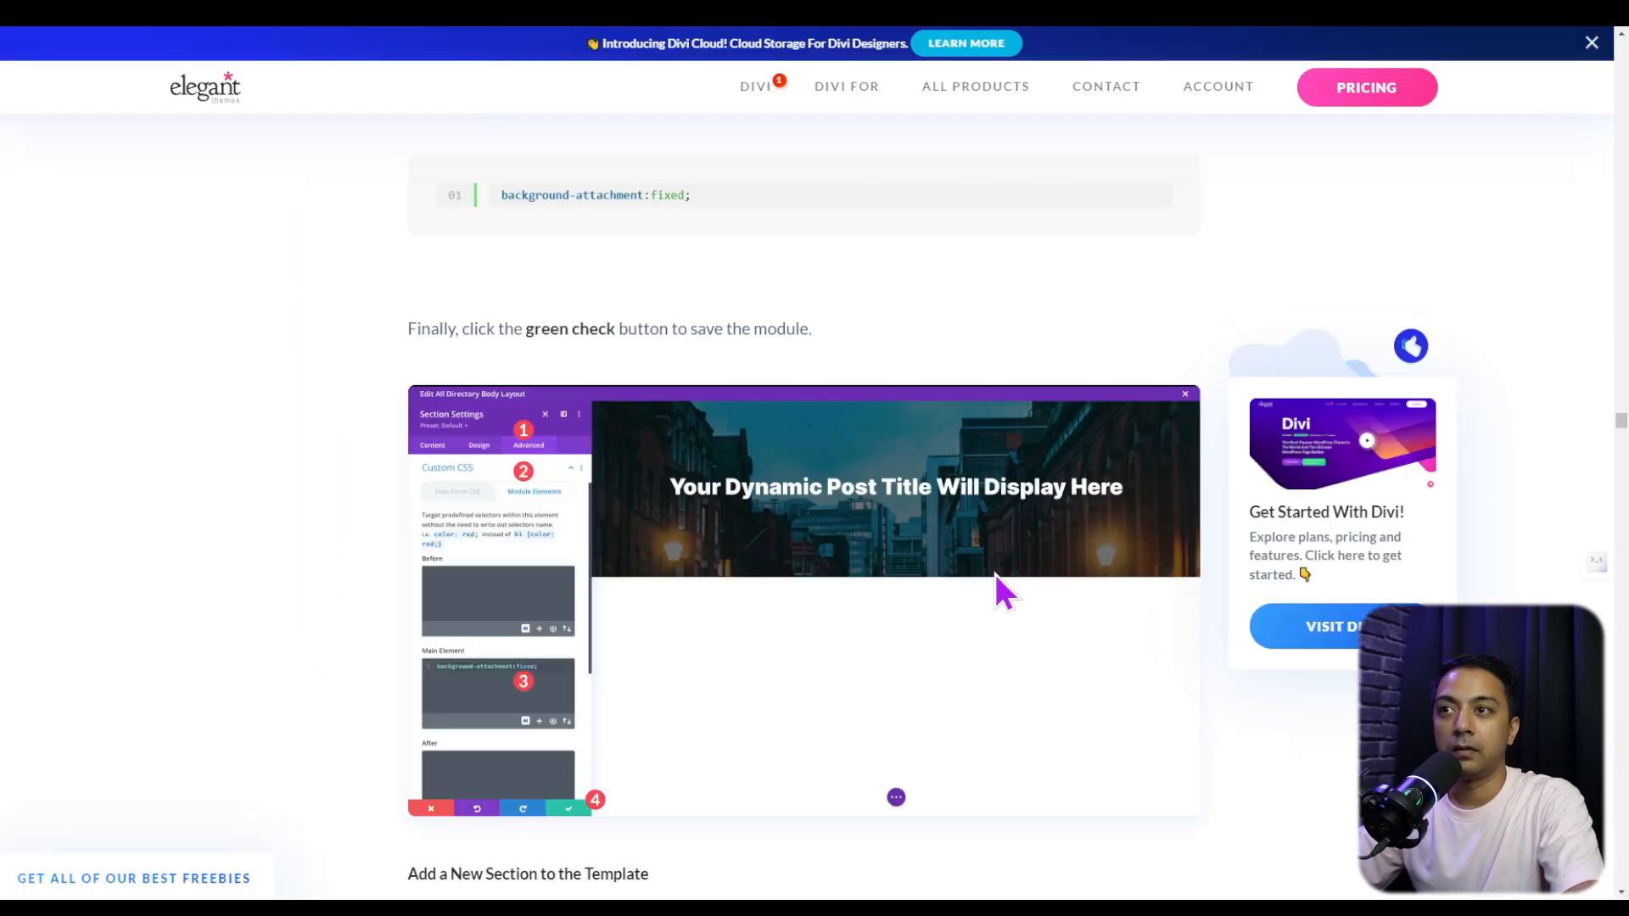
{"action": "scroll", "coordinate": [1000, 577], "scroll_direction": "down", "scroll_amount": 9}
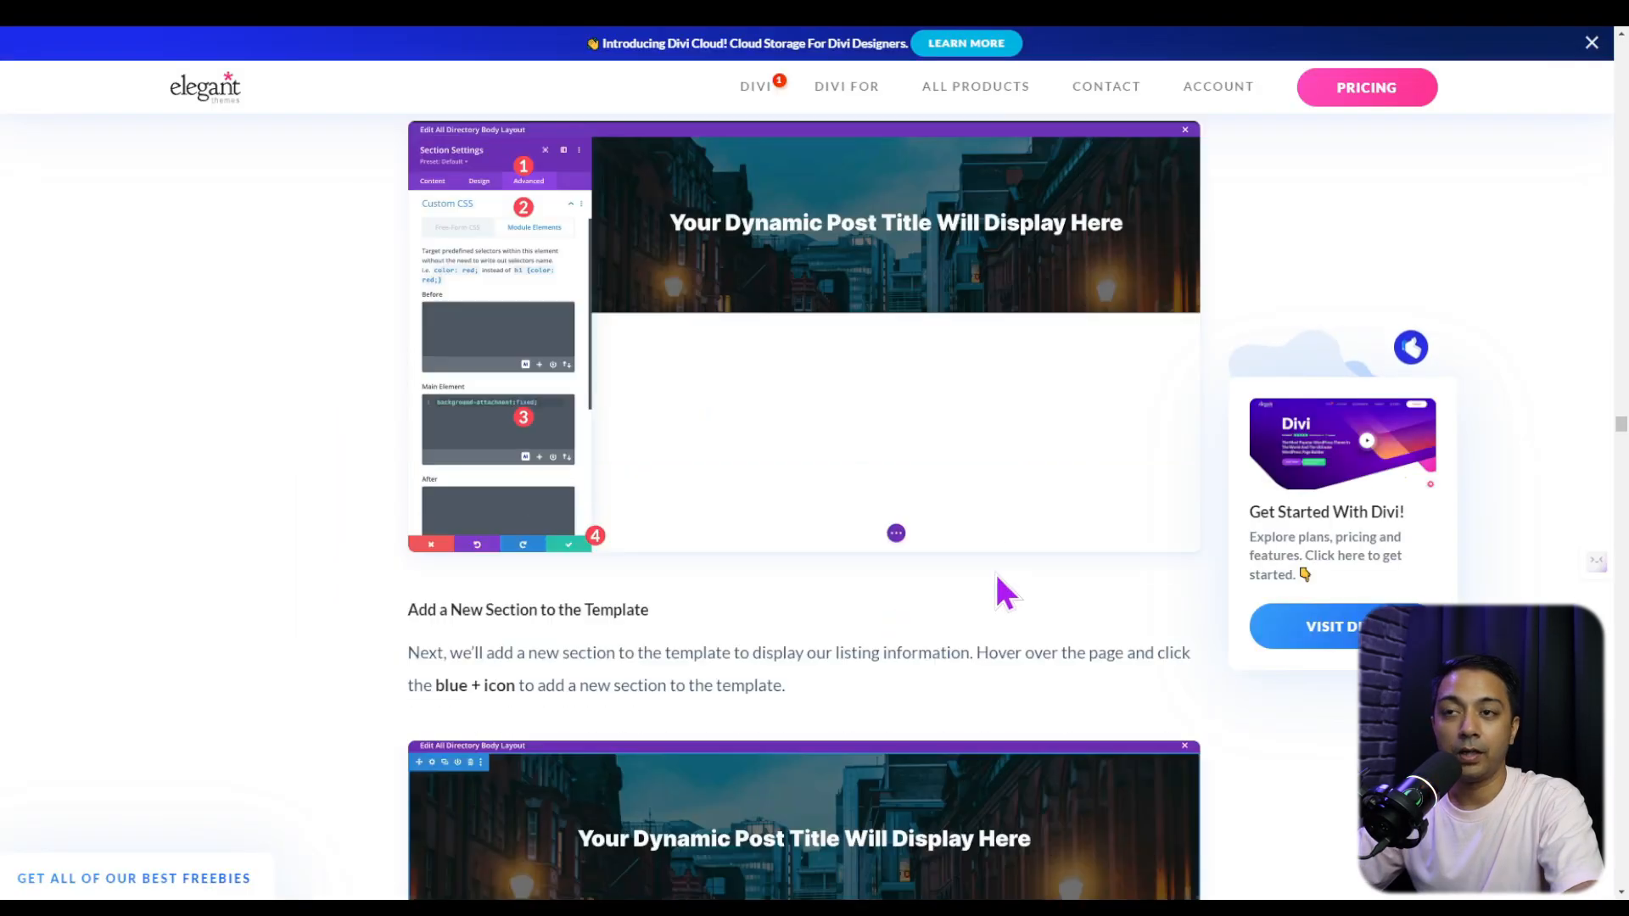
{"action": "scroll", "coordinate": [999, 573], "scroll_direction": "down", "scroll_amount": 11}
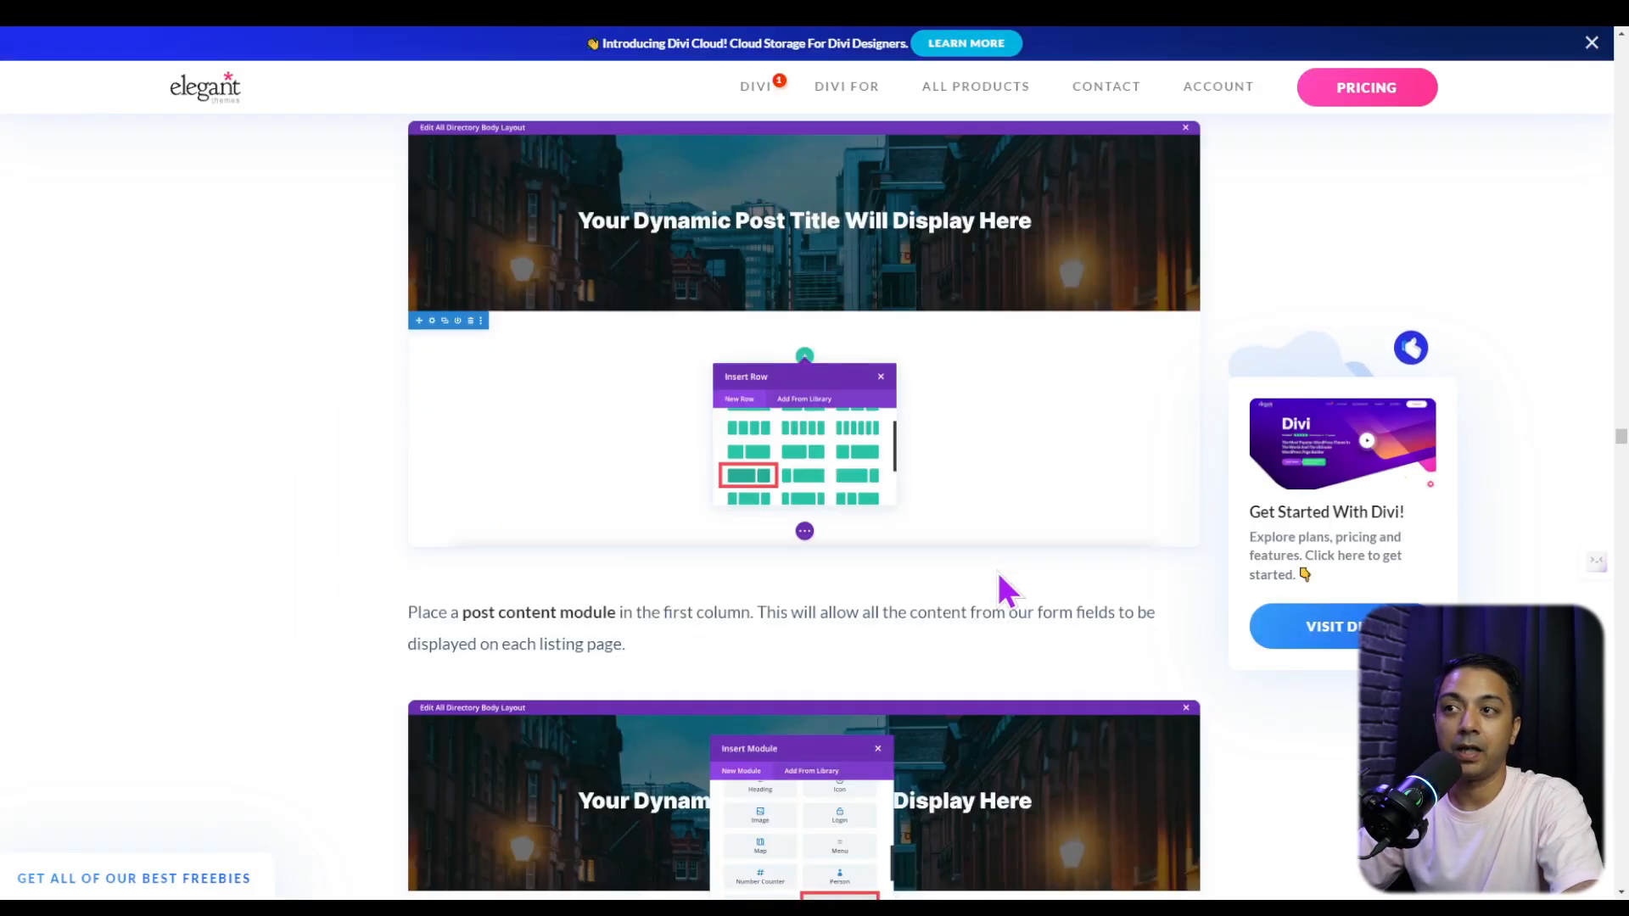
{"action": "scroll", "coordinate": [995, 574], "scroll_direction": "down", "scroll_amount": 6}
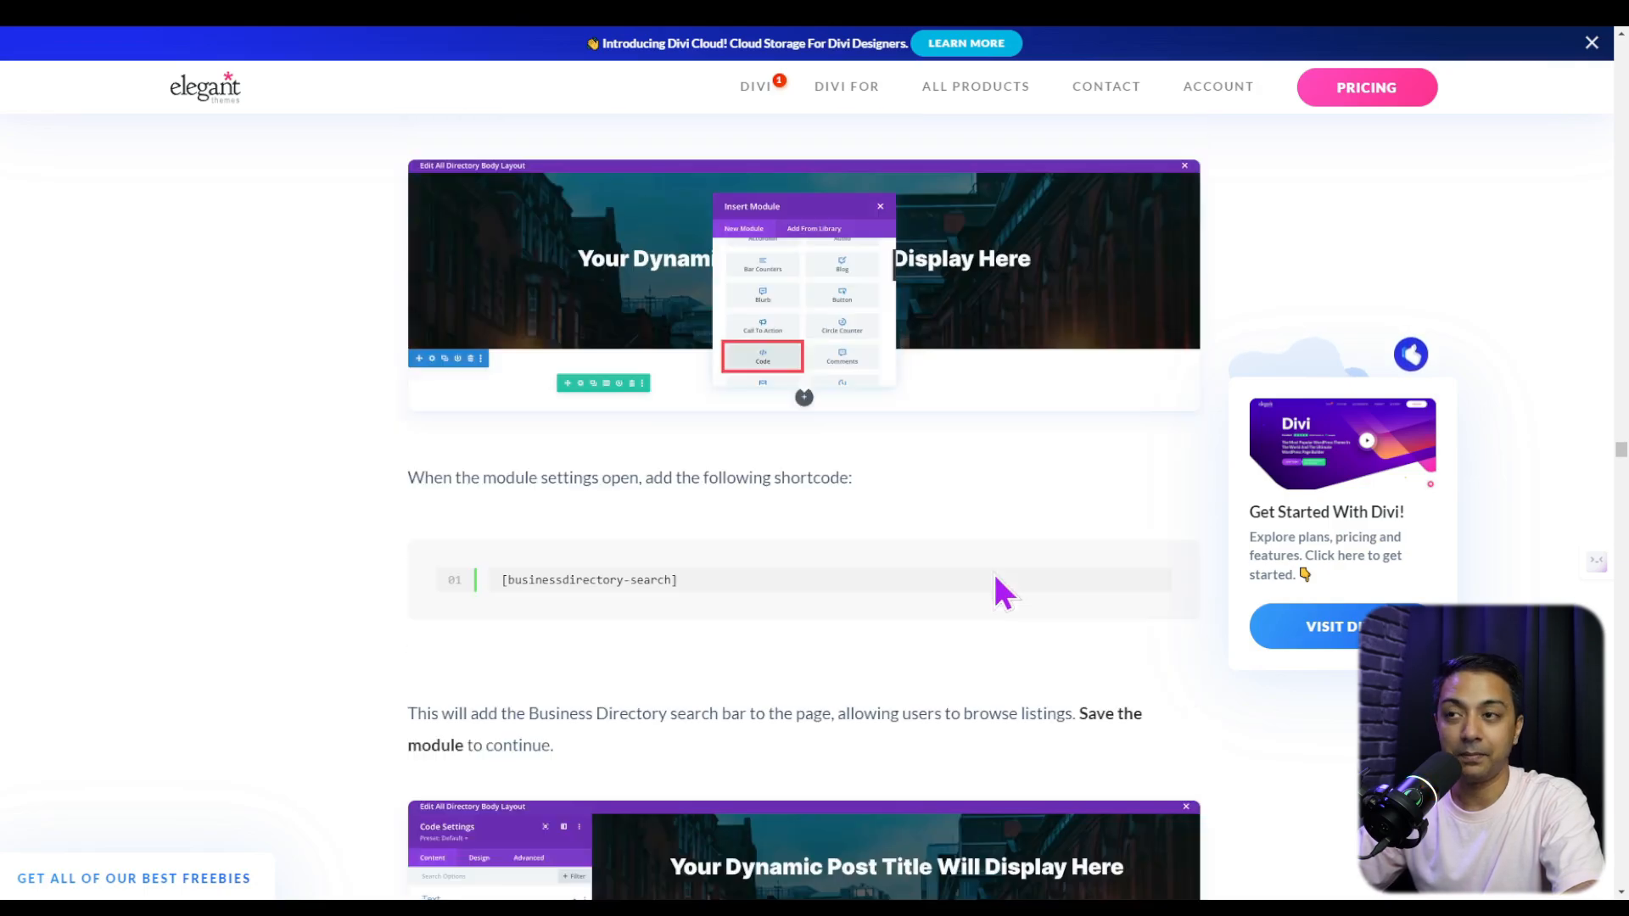
{"action": "left_click_drag", "start_coordinate": [511, 491], "coordinate": [755, 496]}
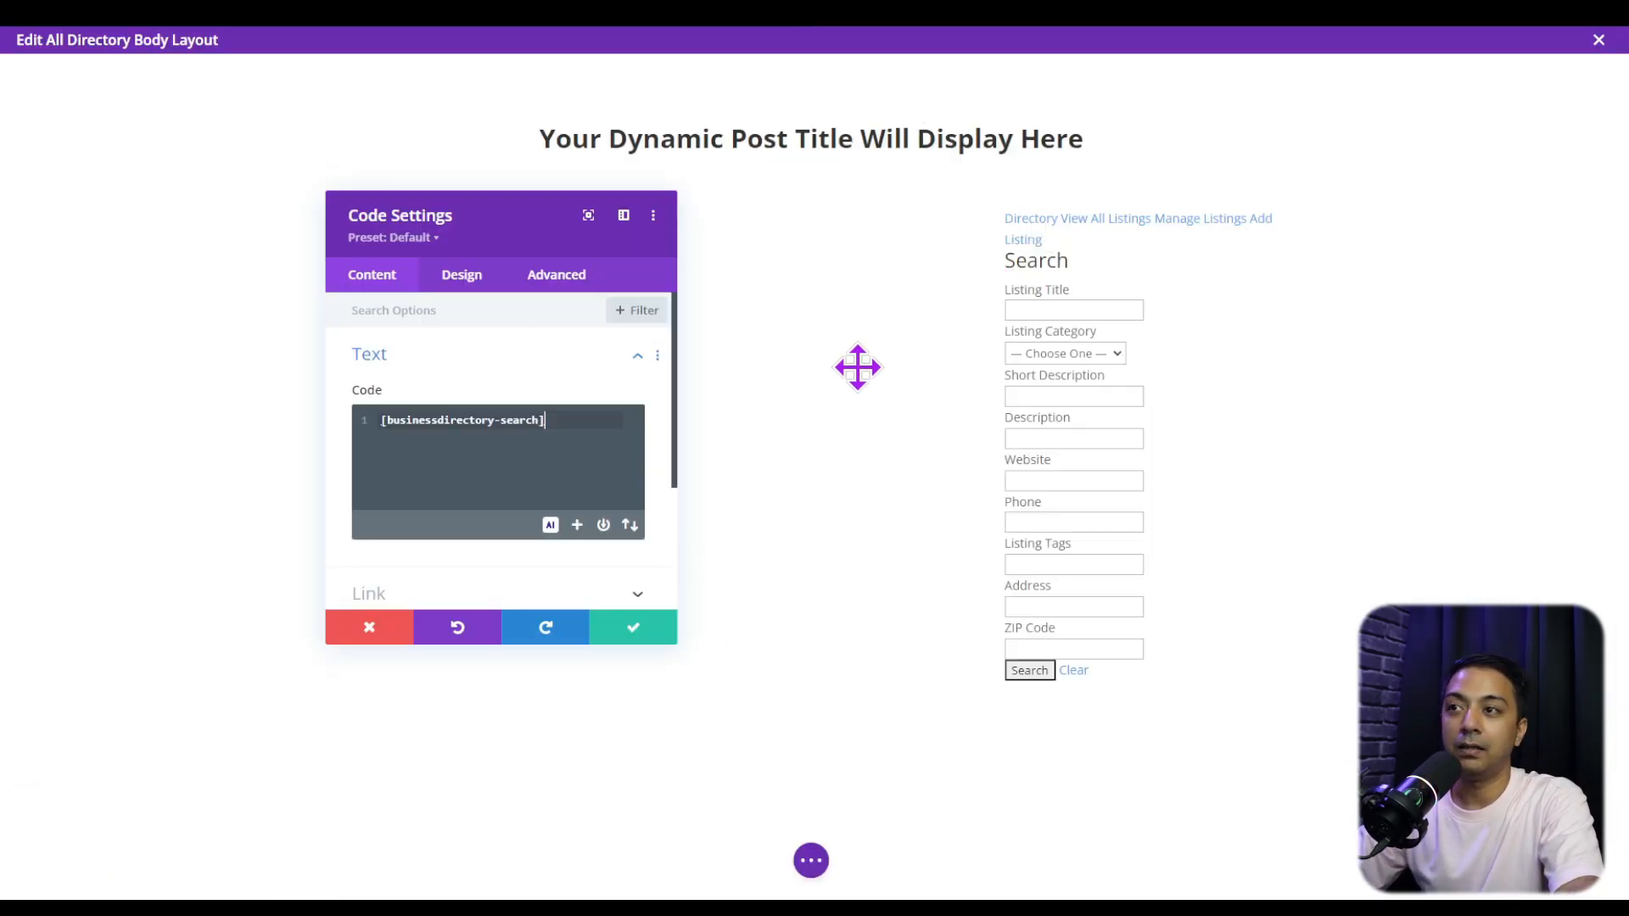
{"action": "left_click", "coordinate": [633, 627]}
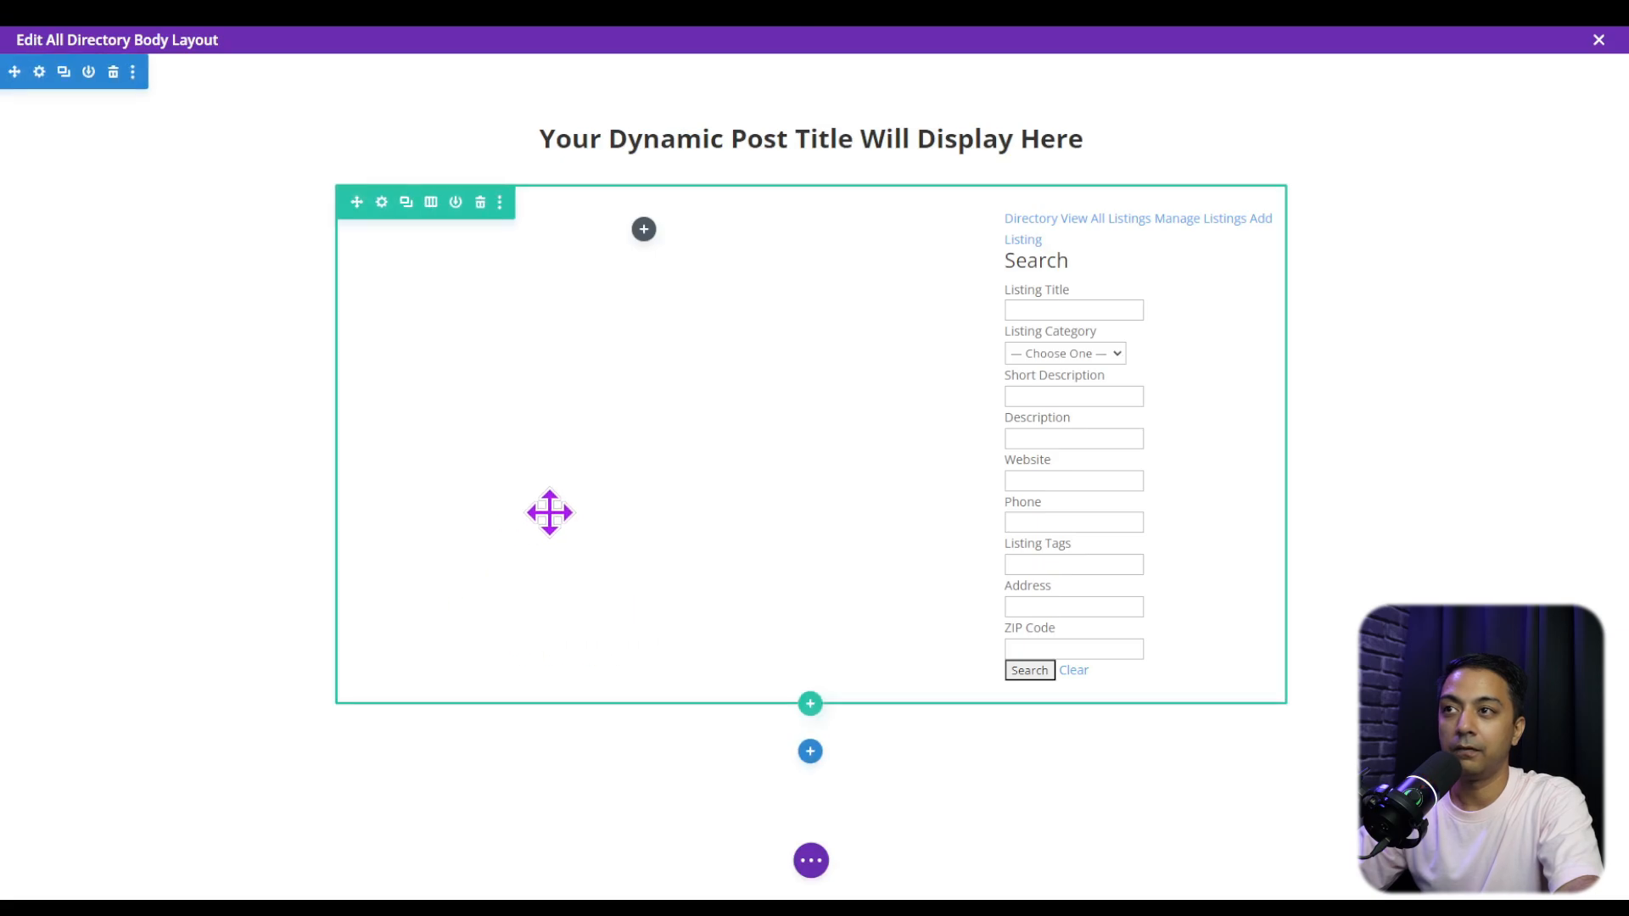
Add an Image module to the wide column, replace its placeholder with the dynamic Featured Image, and save it
{"action": "left_click", "coordinate": [643, 230]}
{"action": "type", "text": "imag"}
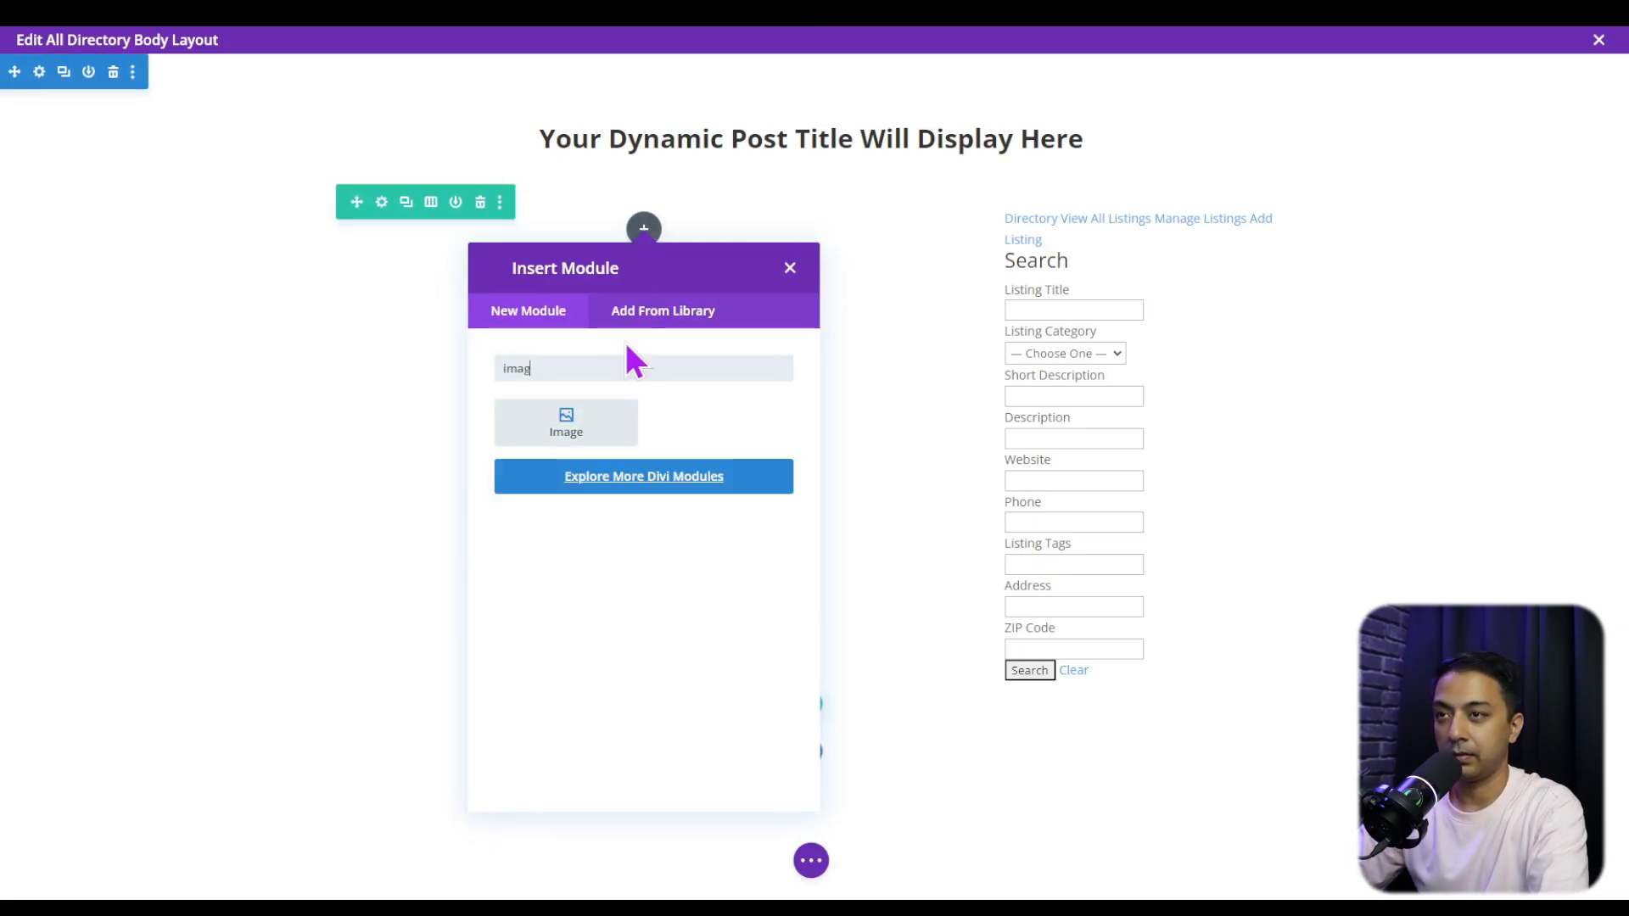
{"action": "left_click", "coordinate": [573, 457]}
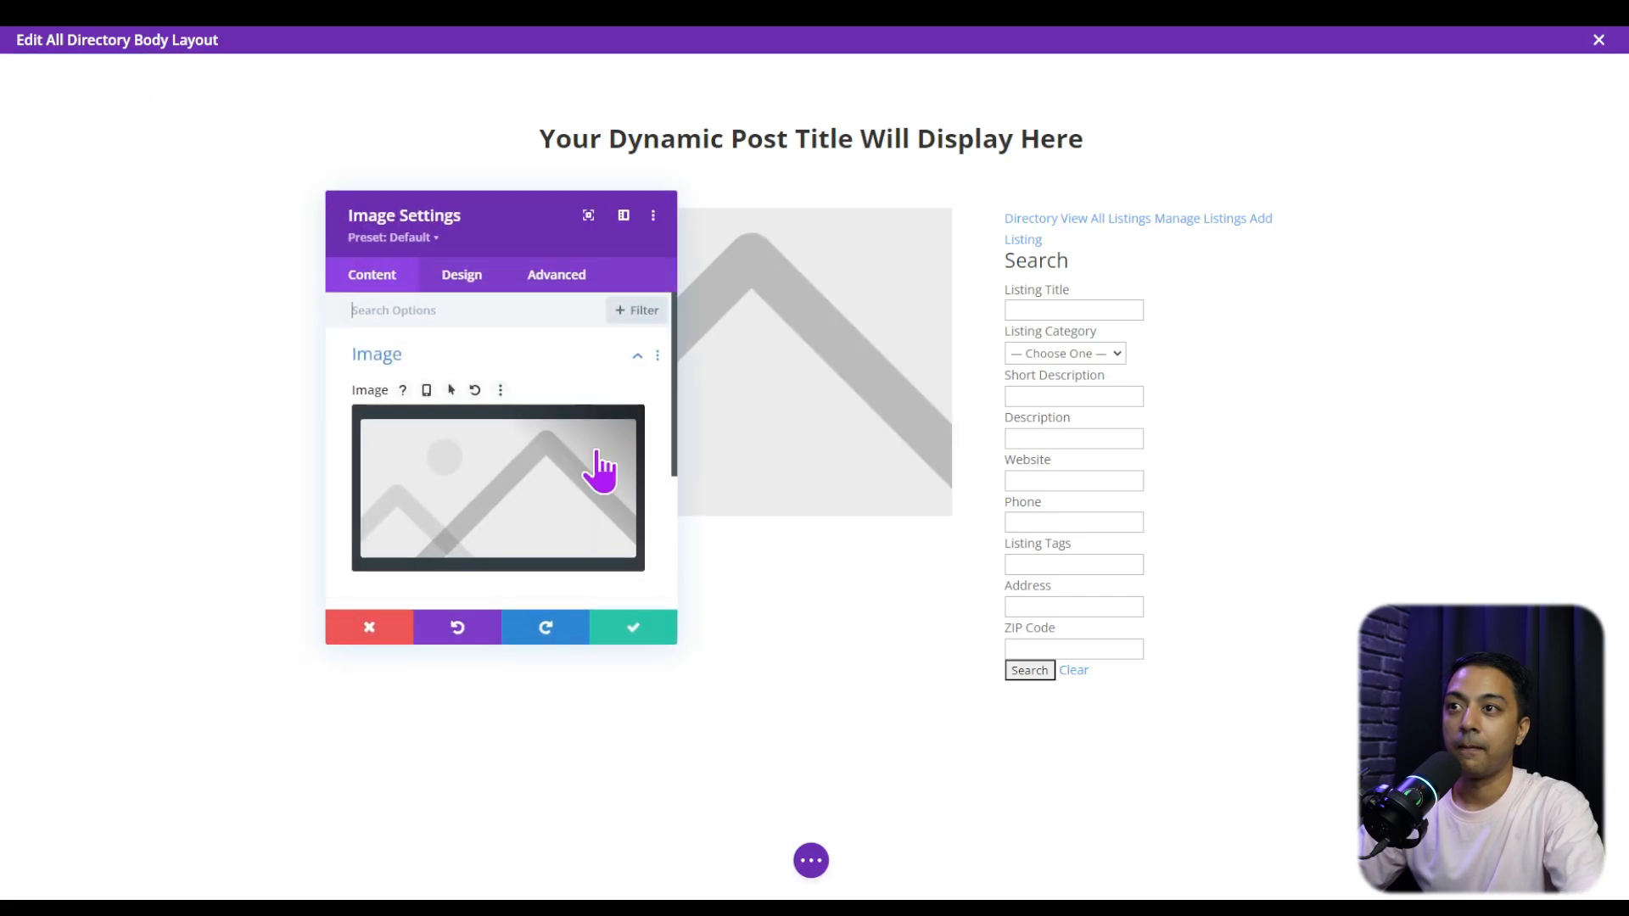
{"action": "mouse_move", "coordinate": [506, 454]}
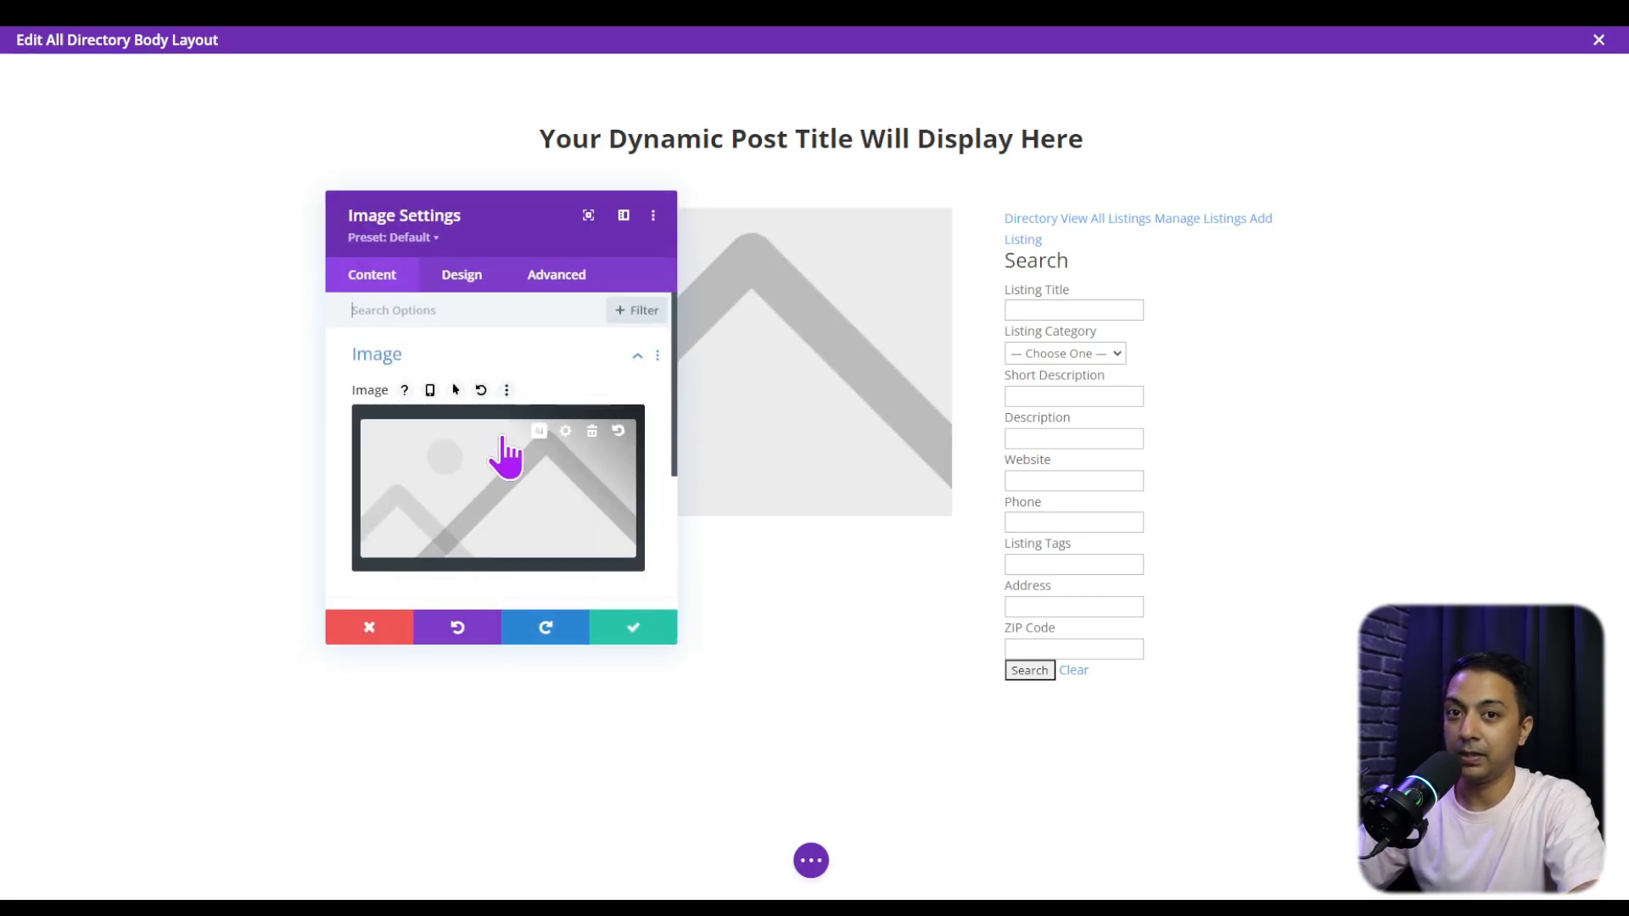
{"action": "left_click", "coordinate": [593, 432]}
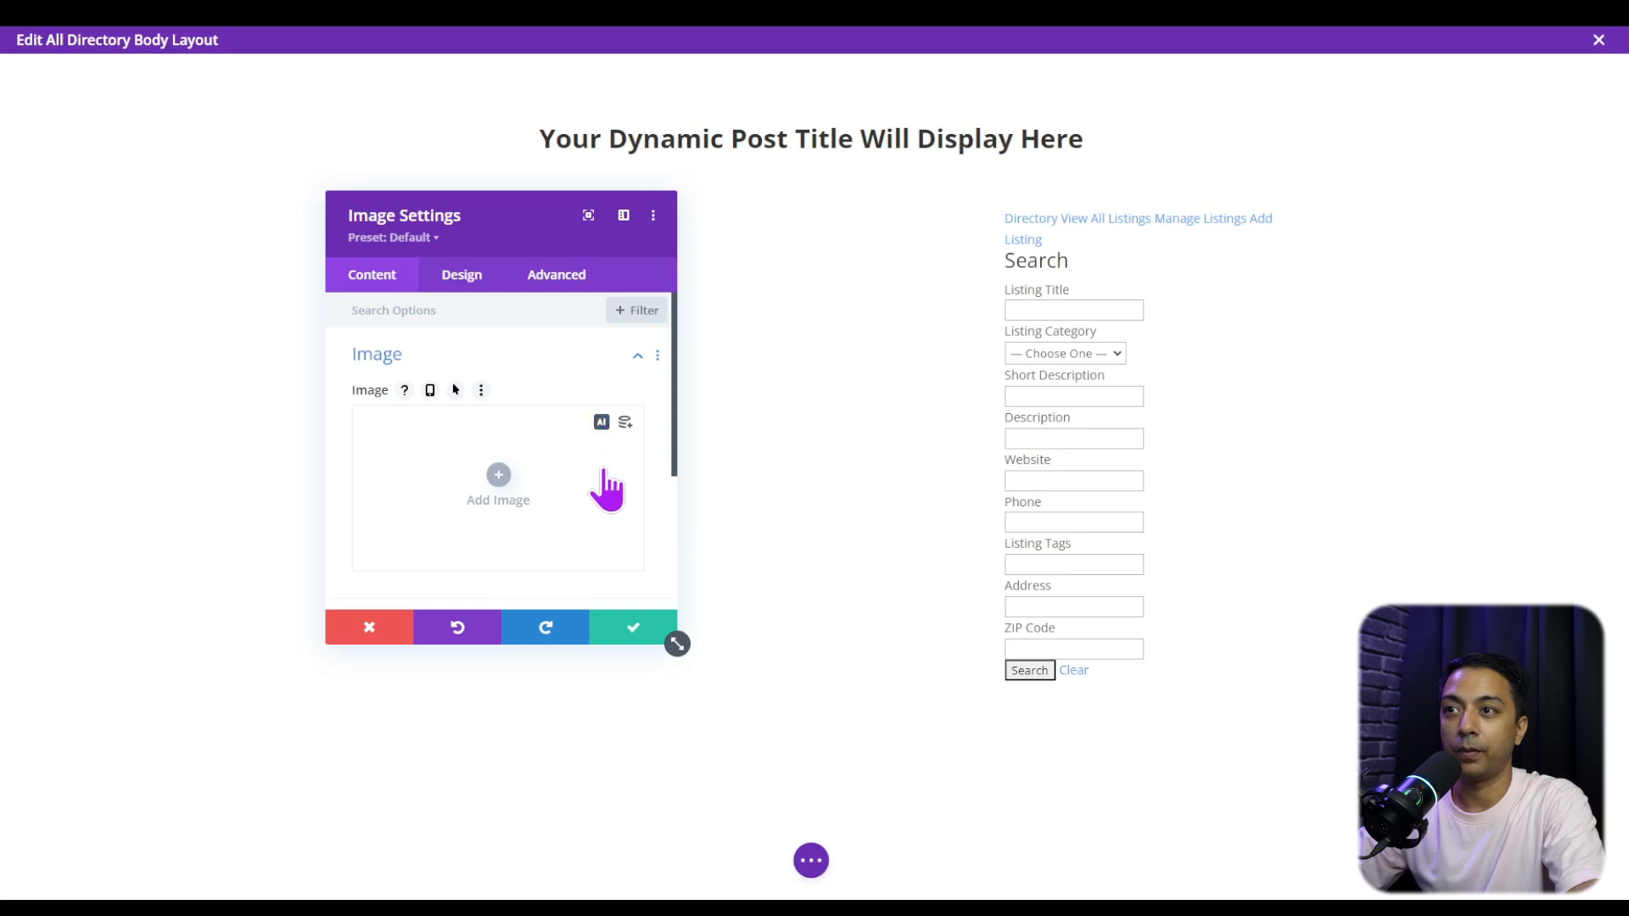
{"action": "left_click", "coordinate": [627, 424]}
{"action": "left_click", "coordinate": [420, 435]}
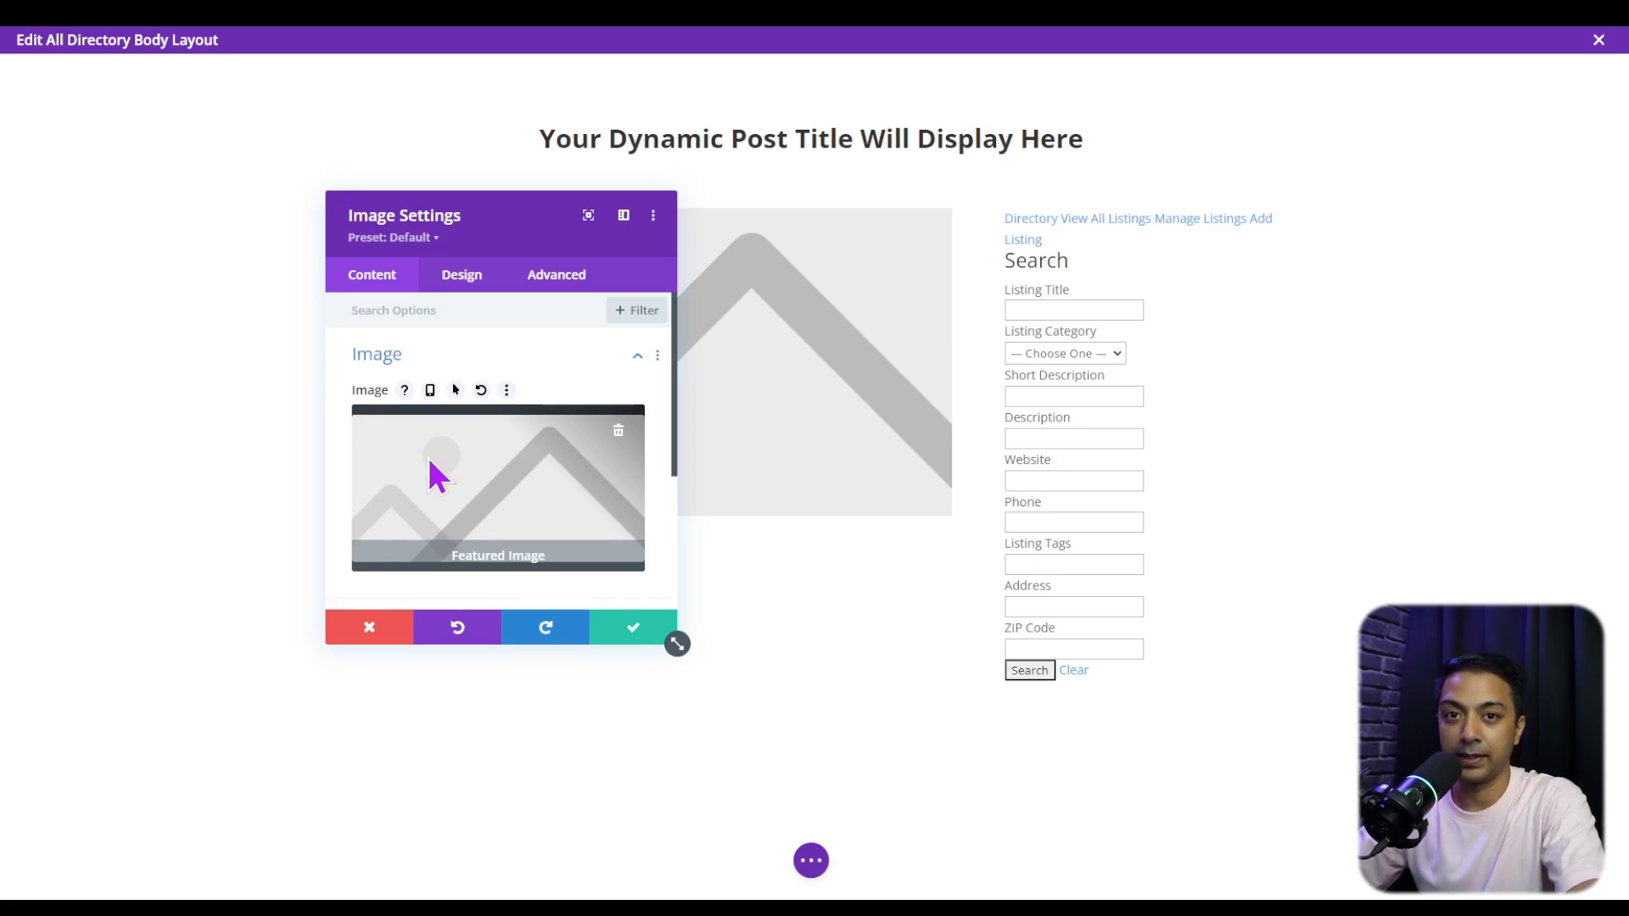
{"action": "left_click", "coordinate": [626, 641]}
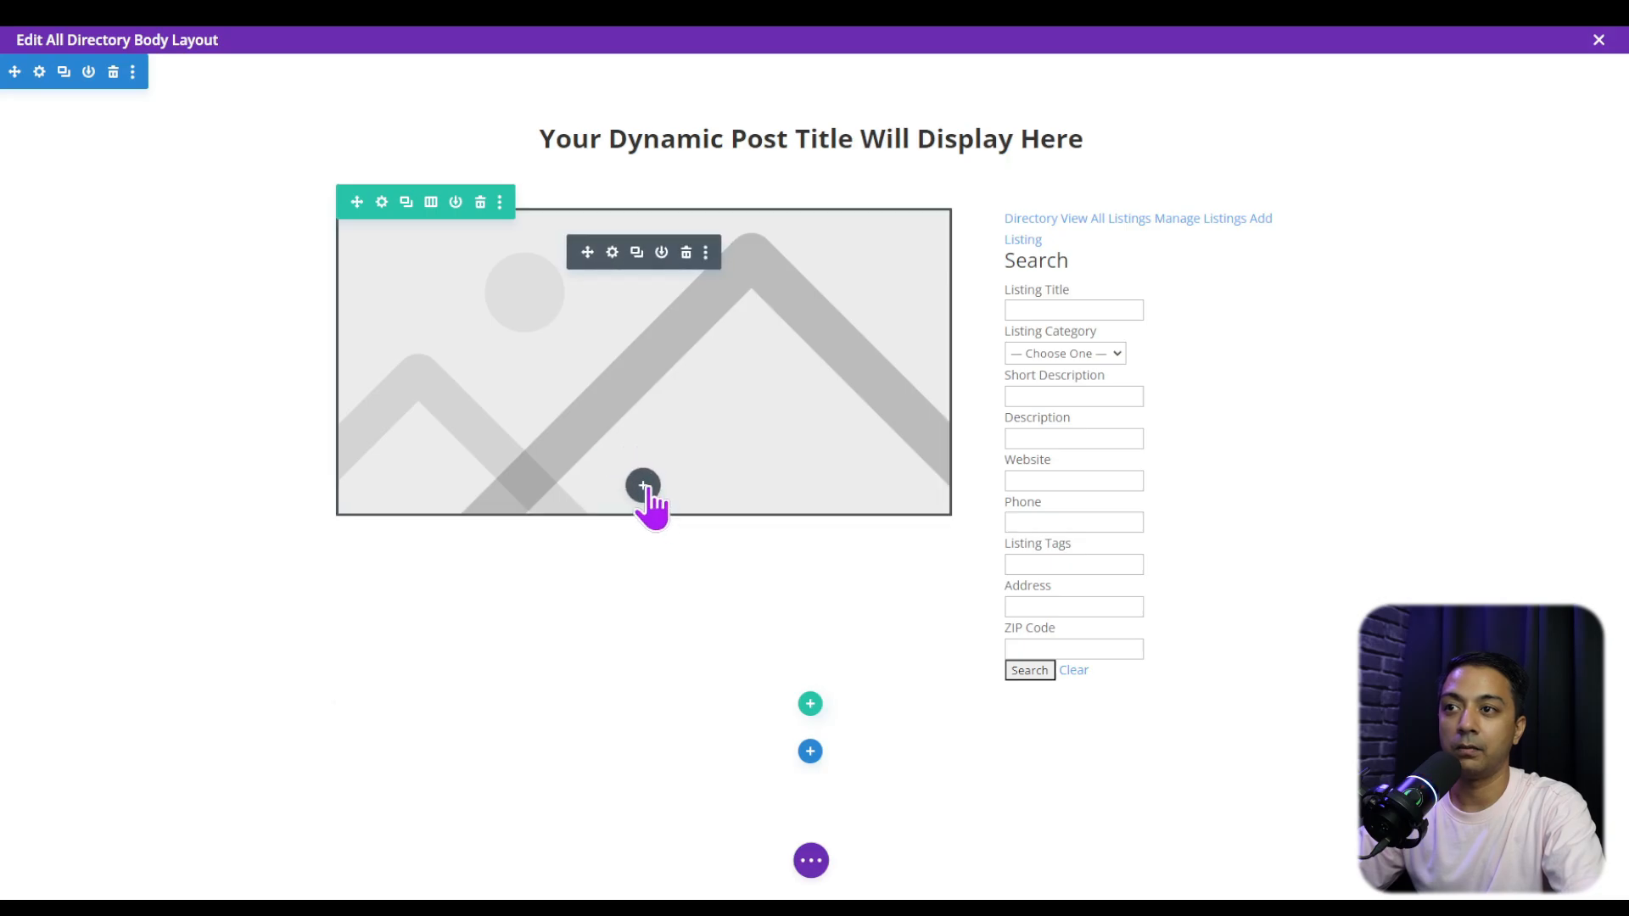
Add a Post Content module below the featured image in the wide column
{"action": "left_click", "coordinate": [645, 489]}
{"action": "type", "text": "con"}
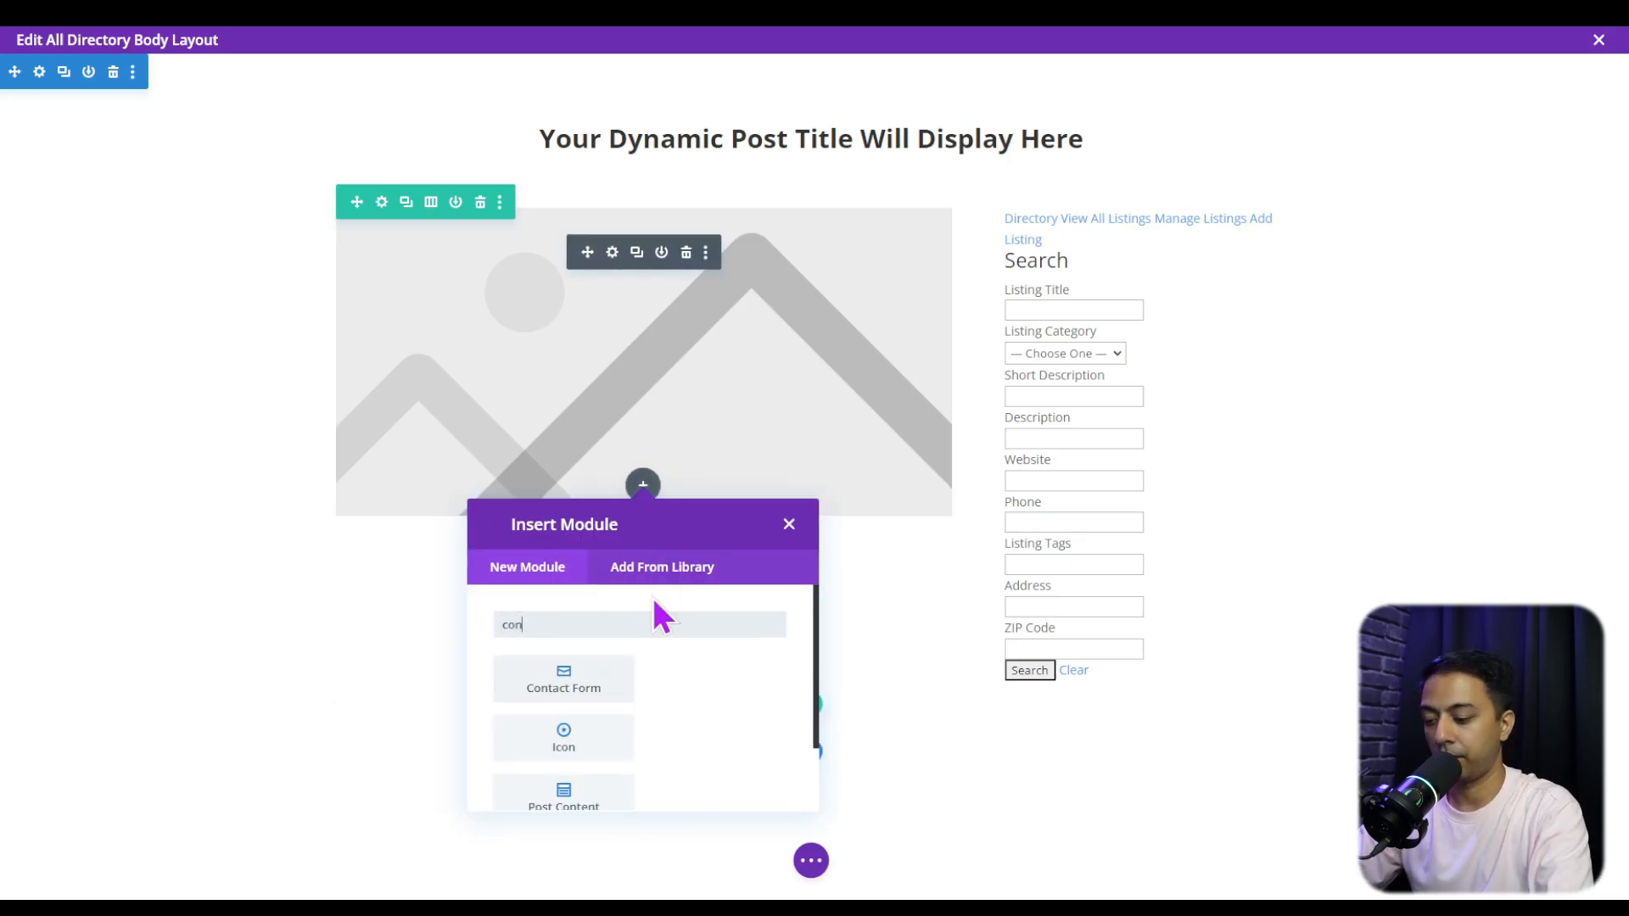
{"action": "type", "text": "t"}
{"action": "left_click", "coordinate": [740, 692]}
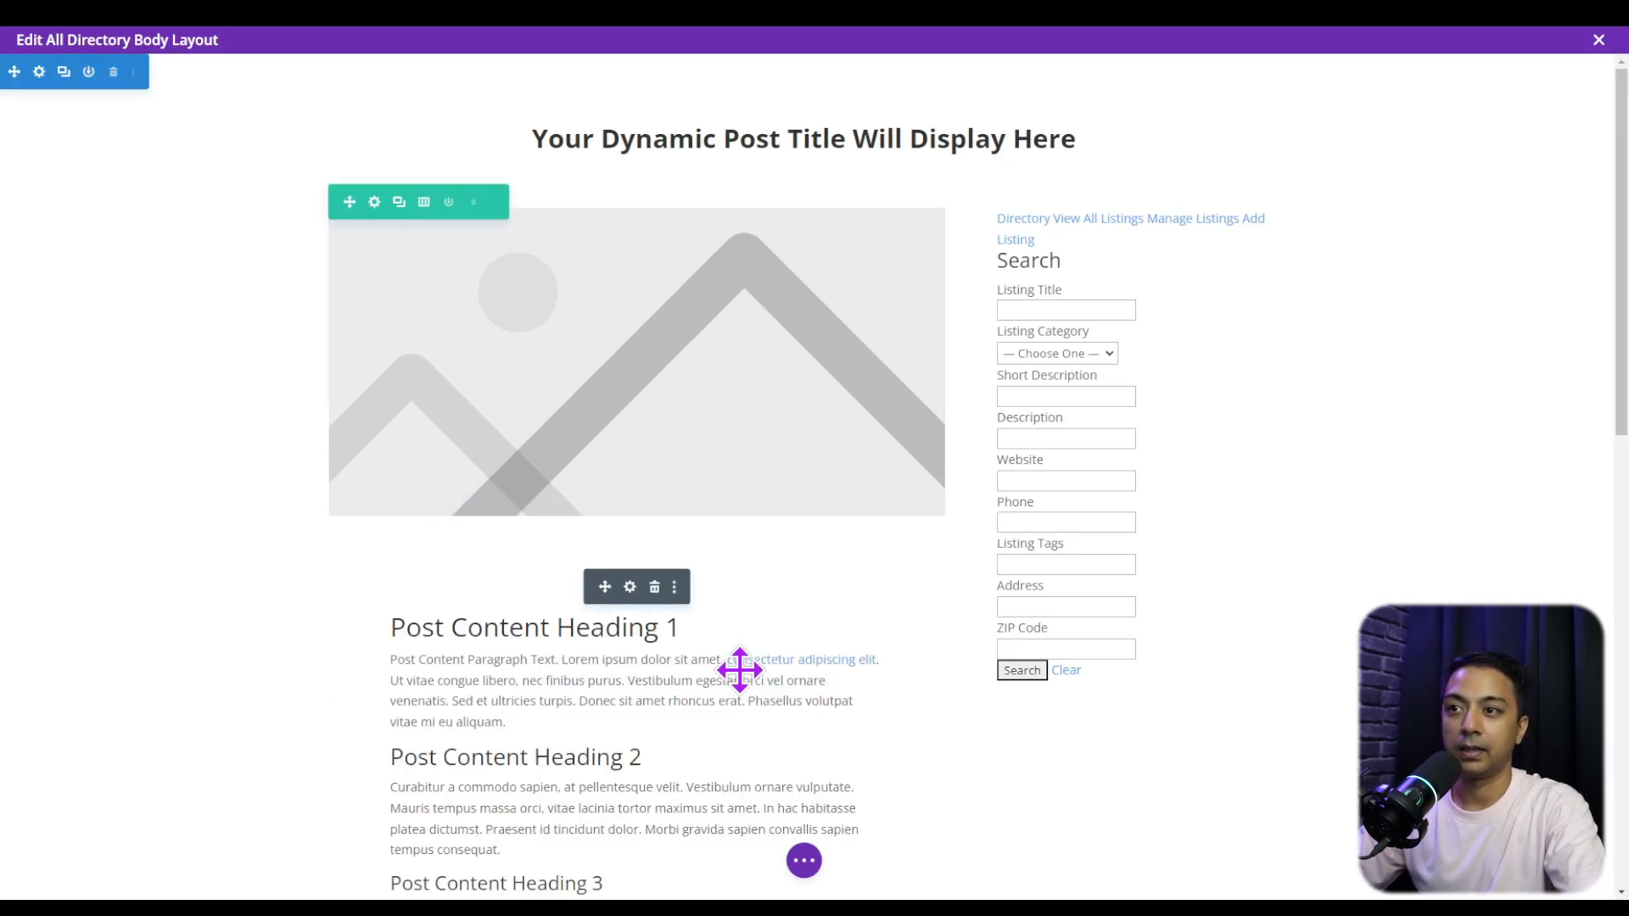
{"action": "scroll", "coordinate": [717, 477], "scroll_direction": "down", "scroll_amount": 7}
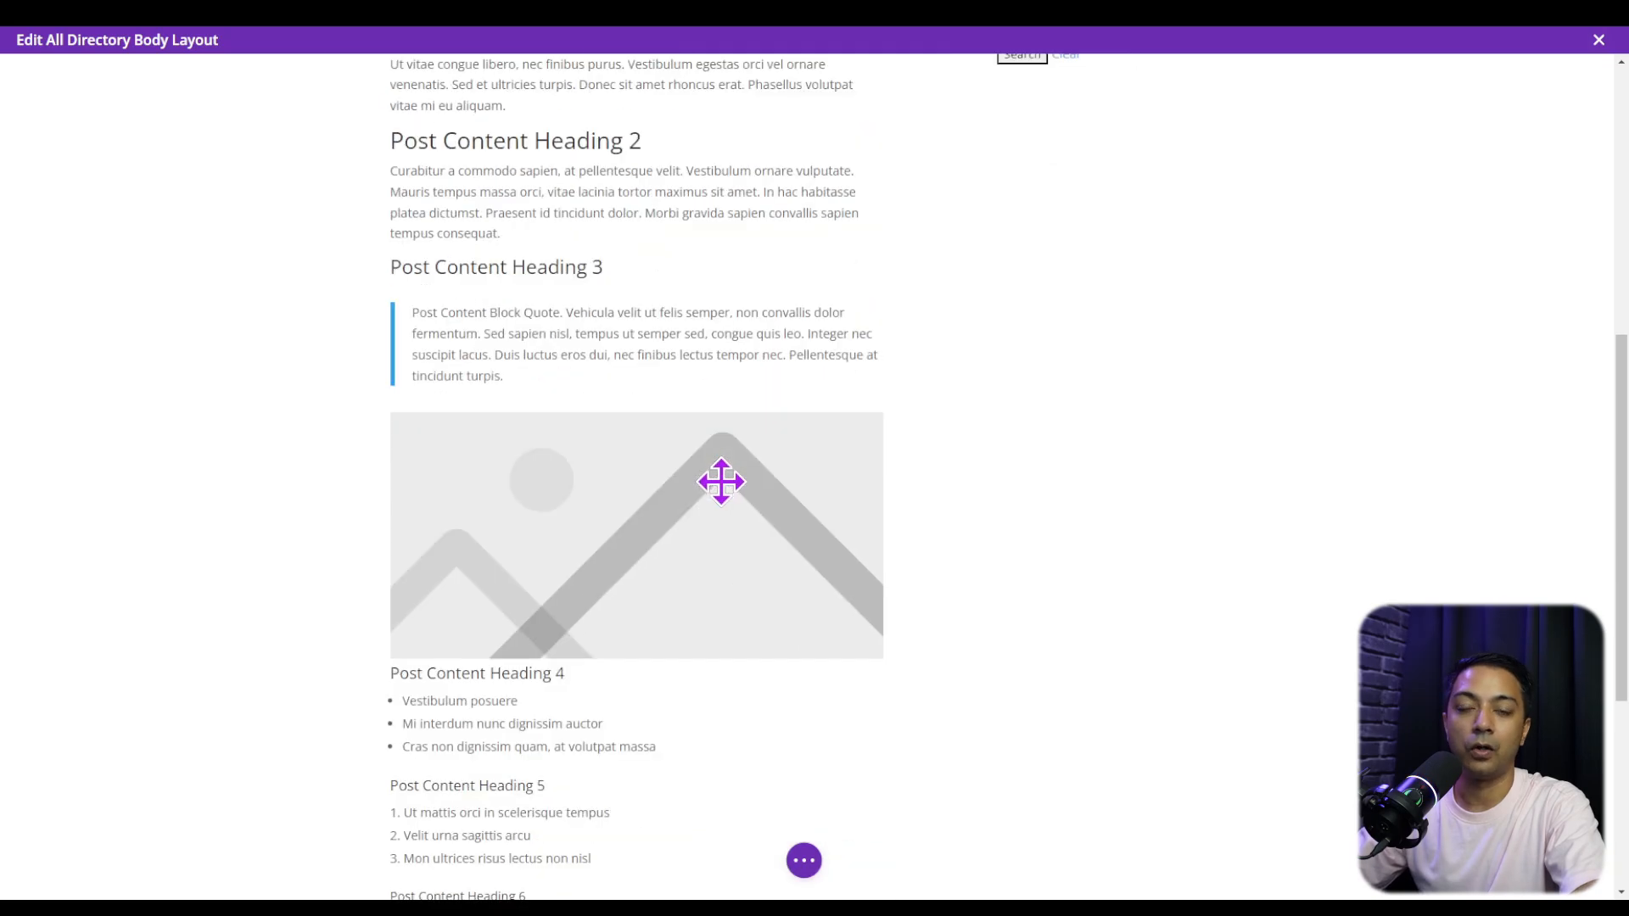
{"action": "scroll", "coordinate": [721, 482], "scroll_direction": "down", "scroll_amount": 5}
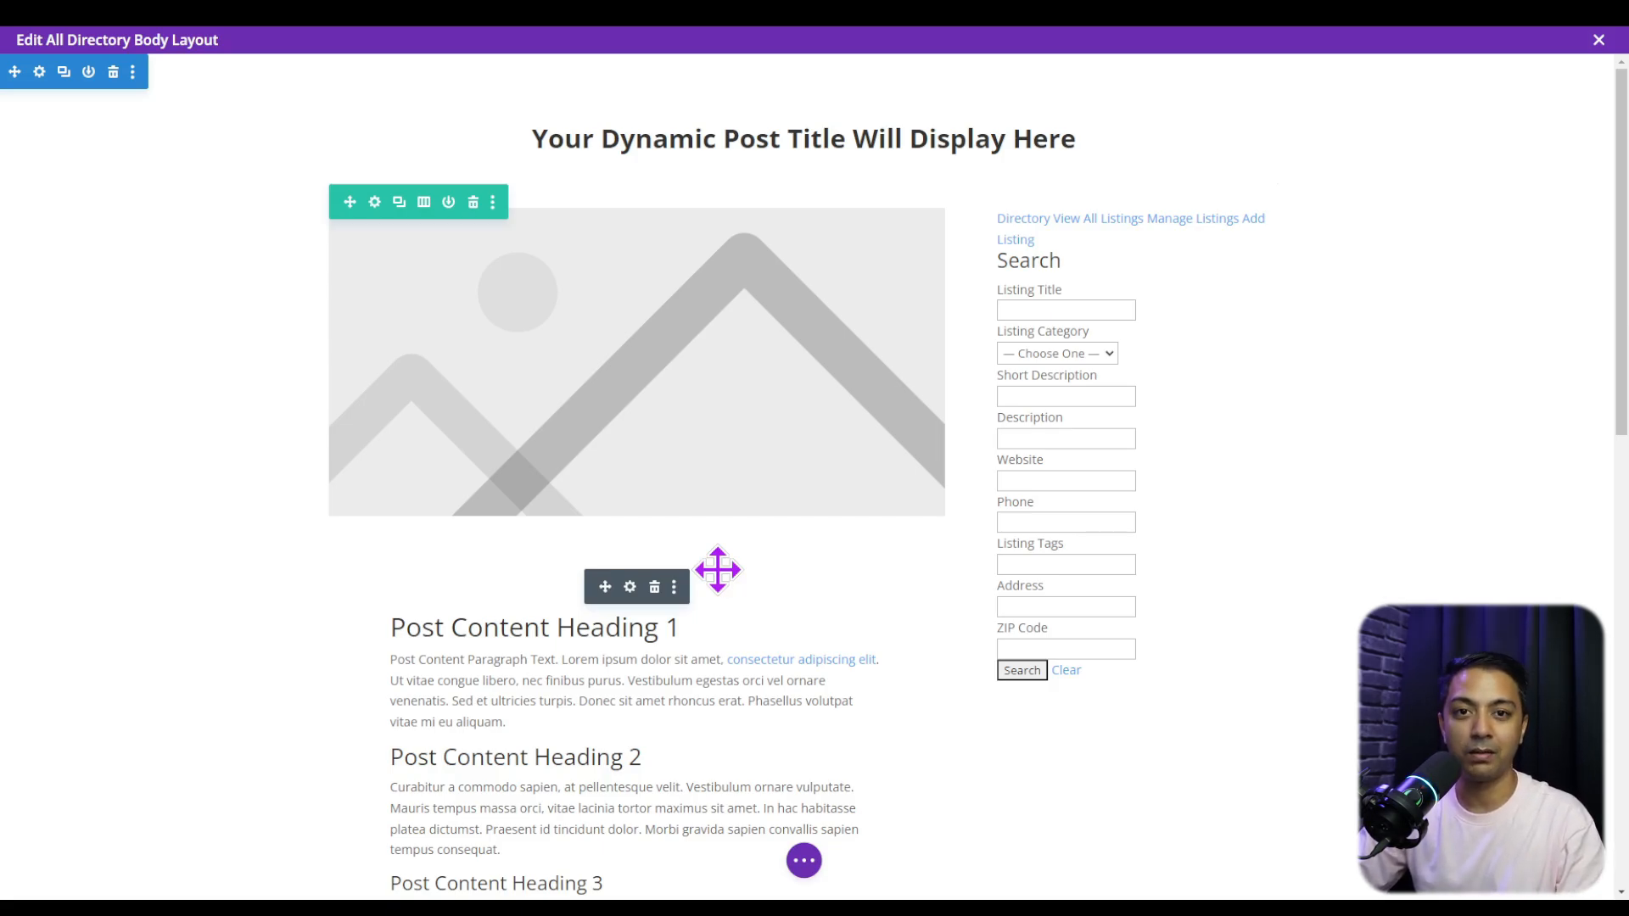
Save the All Directory body layout, close its editor, and save the Theme Builder changes
{"action": "left_click", "coordinate": [804, 861]}
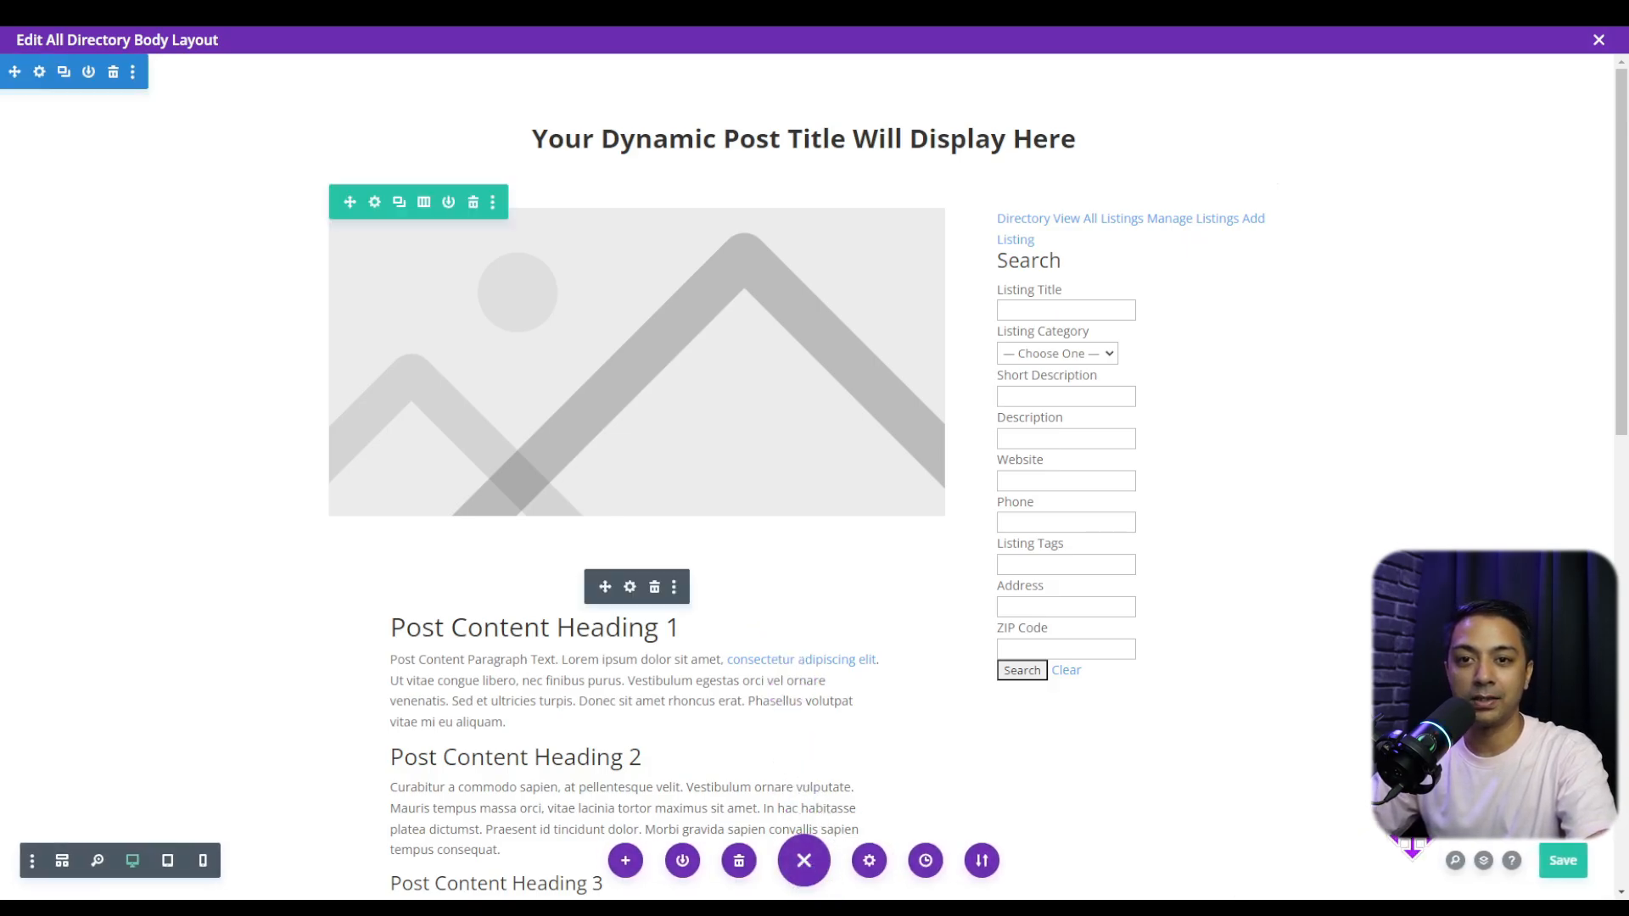
{"action": "left_click", "coordinate": [1598, 40]}
{"action": "left_click", "coordinate": [237, 102]}
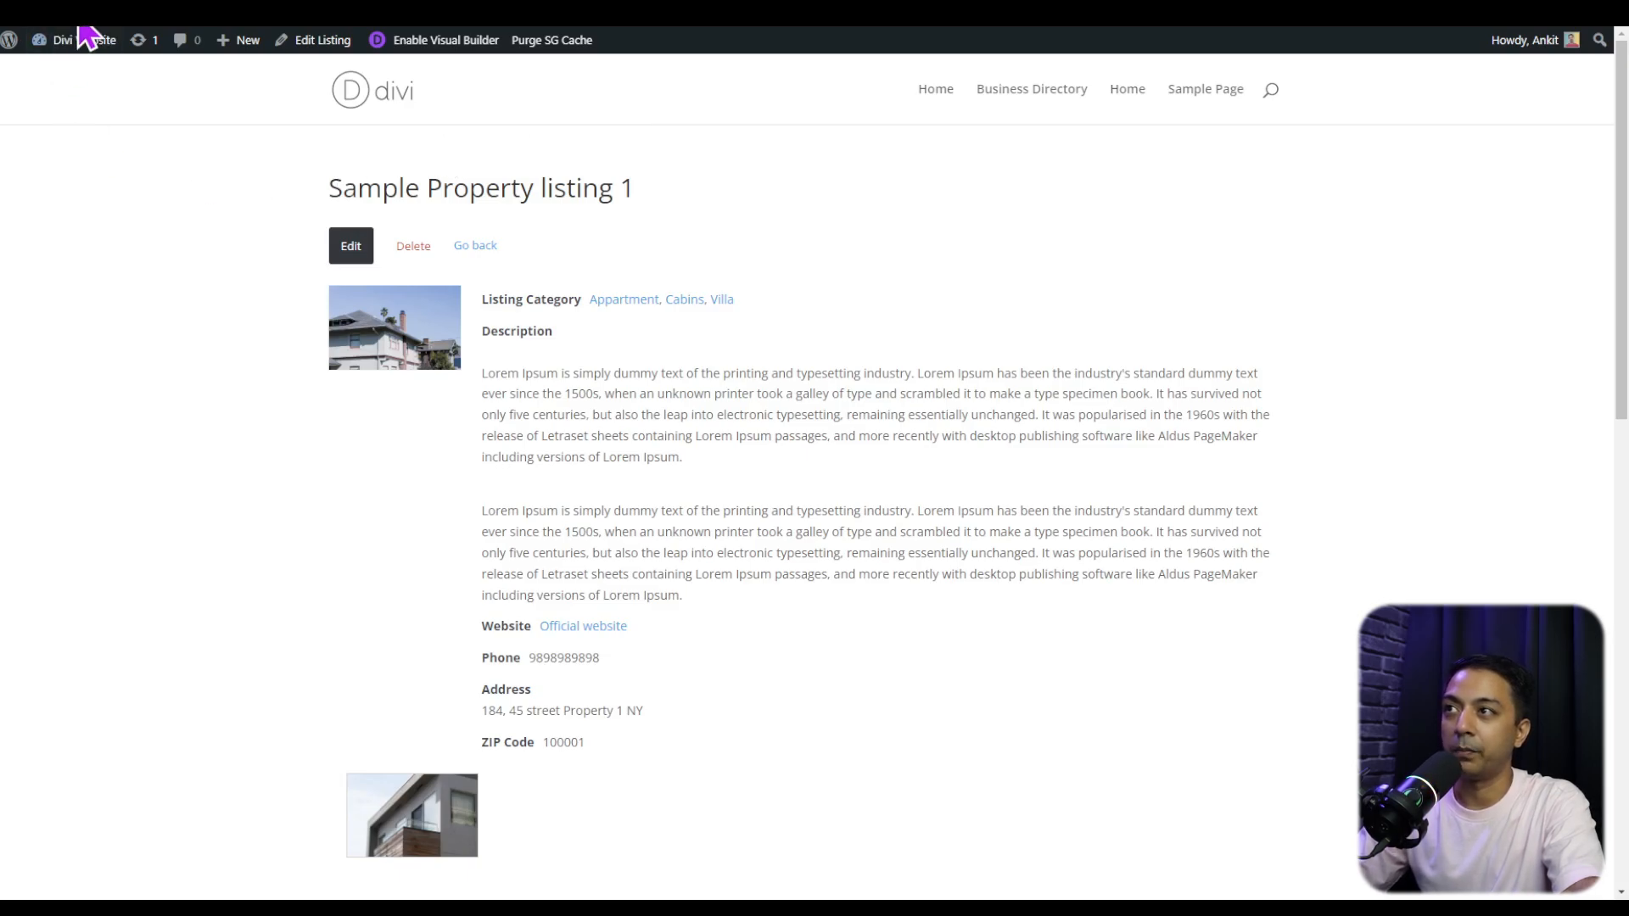
Reload the Sample Property listing 1 page and examine its title, featured image, content, gallery and search form under the new template
{"action": "left_click", "coordinate": [88, 37]}
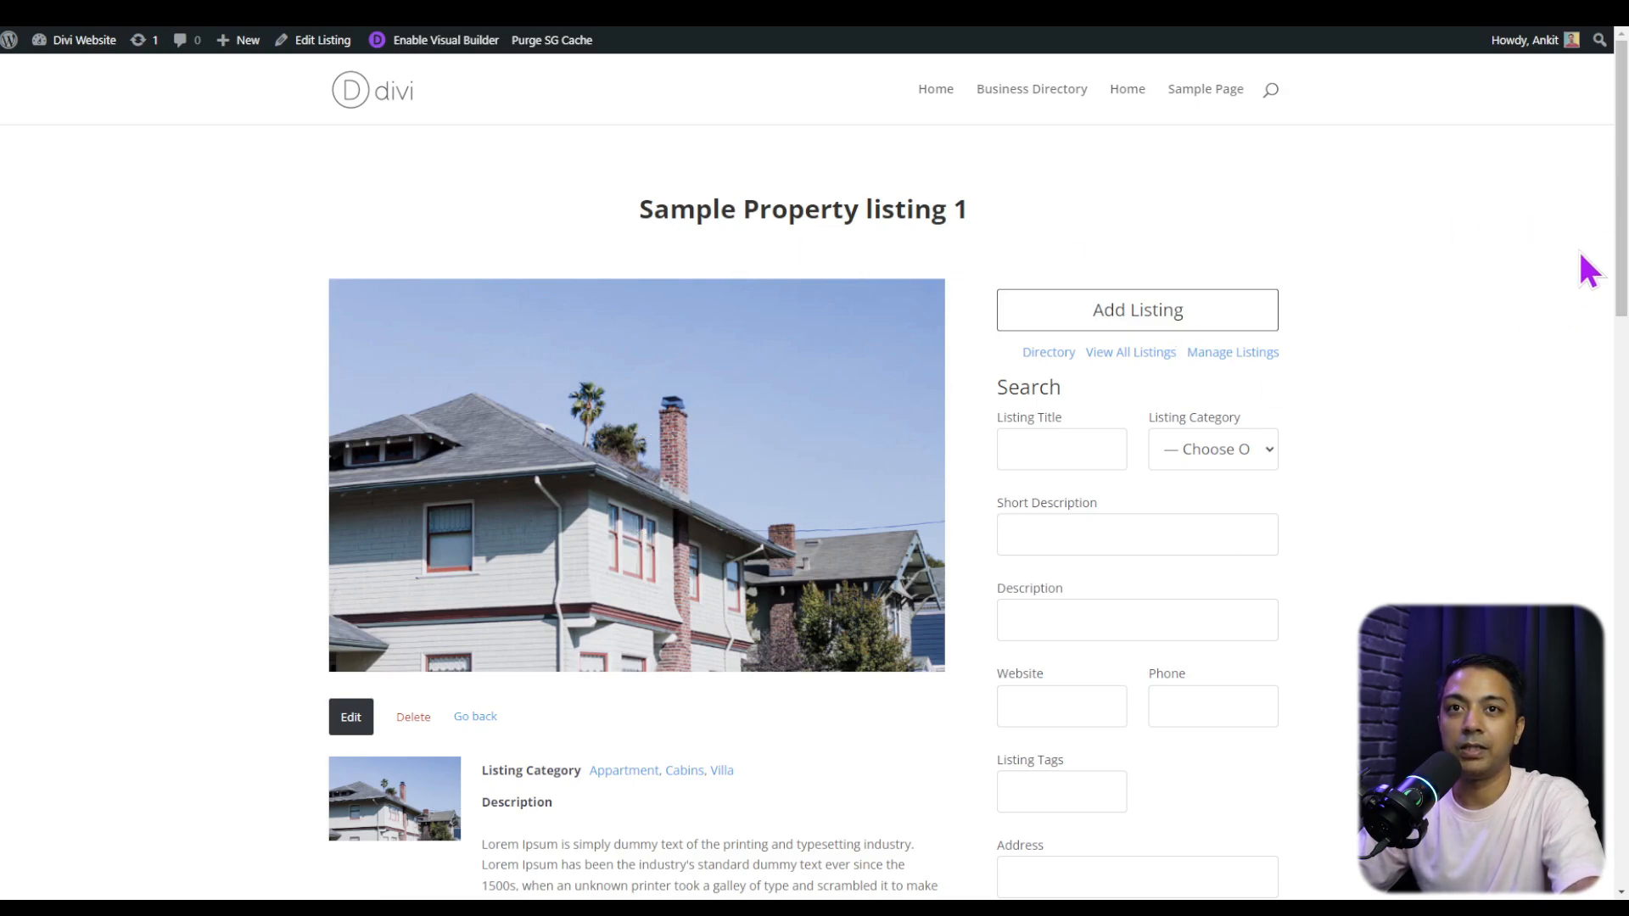
{"action": "scroll", "coordinate": [1622, 222], "scroll_direction": "down", "scroll_amount": 1}
{"action": "scroll", "coordinate": [1622, 222], "scroll_direction": "down", "scroll_amount": 7}
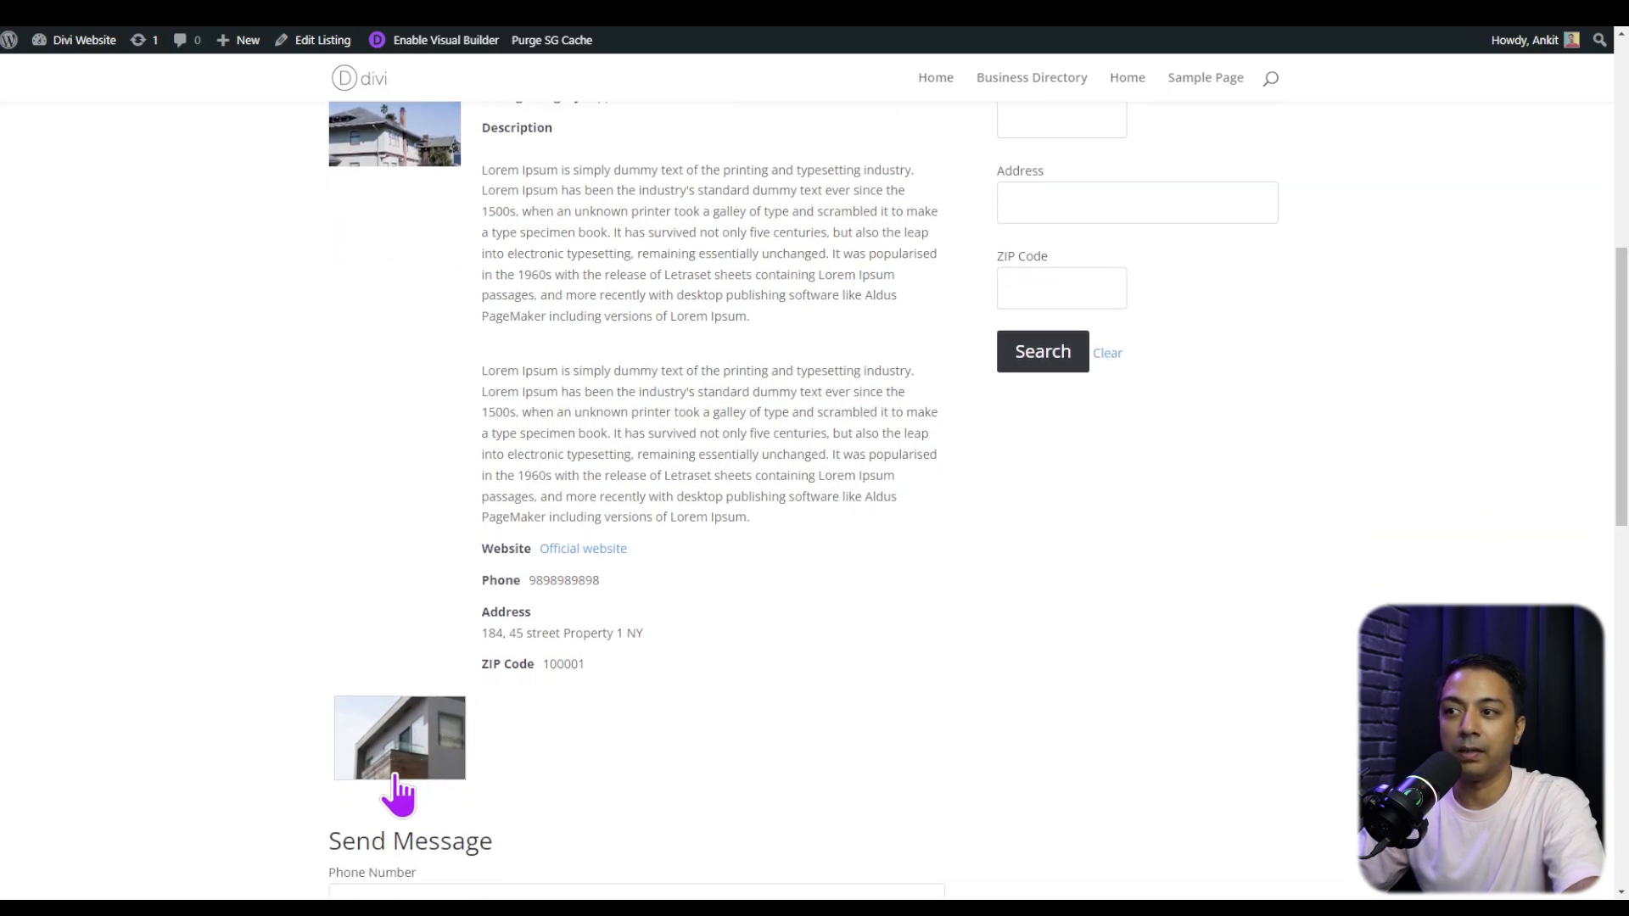
{"action": "scroll", "coordinate": [796, 758], "scroll_direction": "up", "scroll_amount": 4}
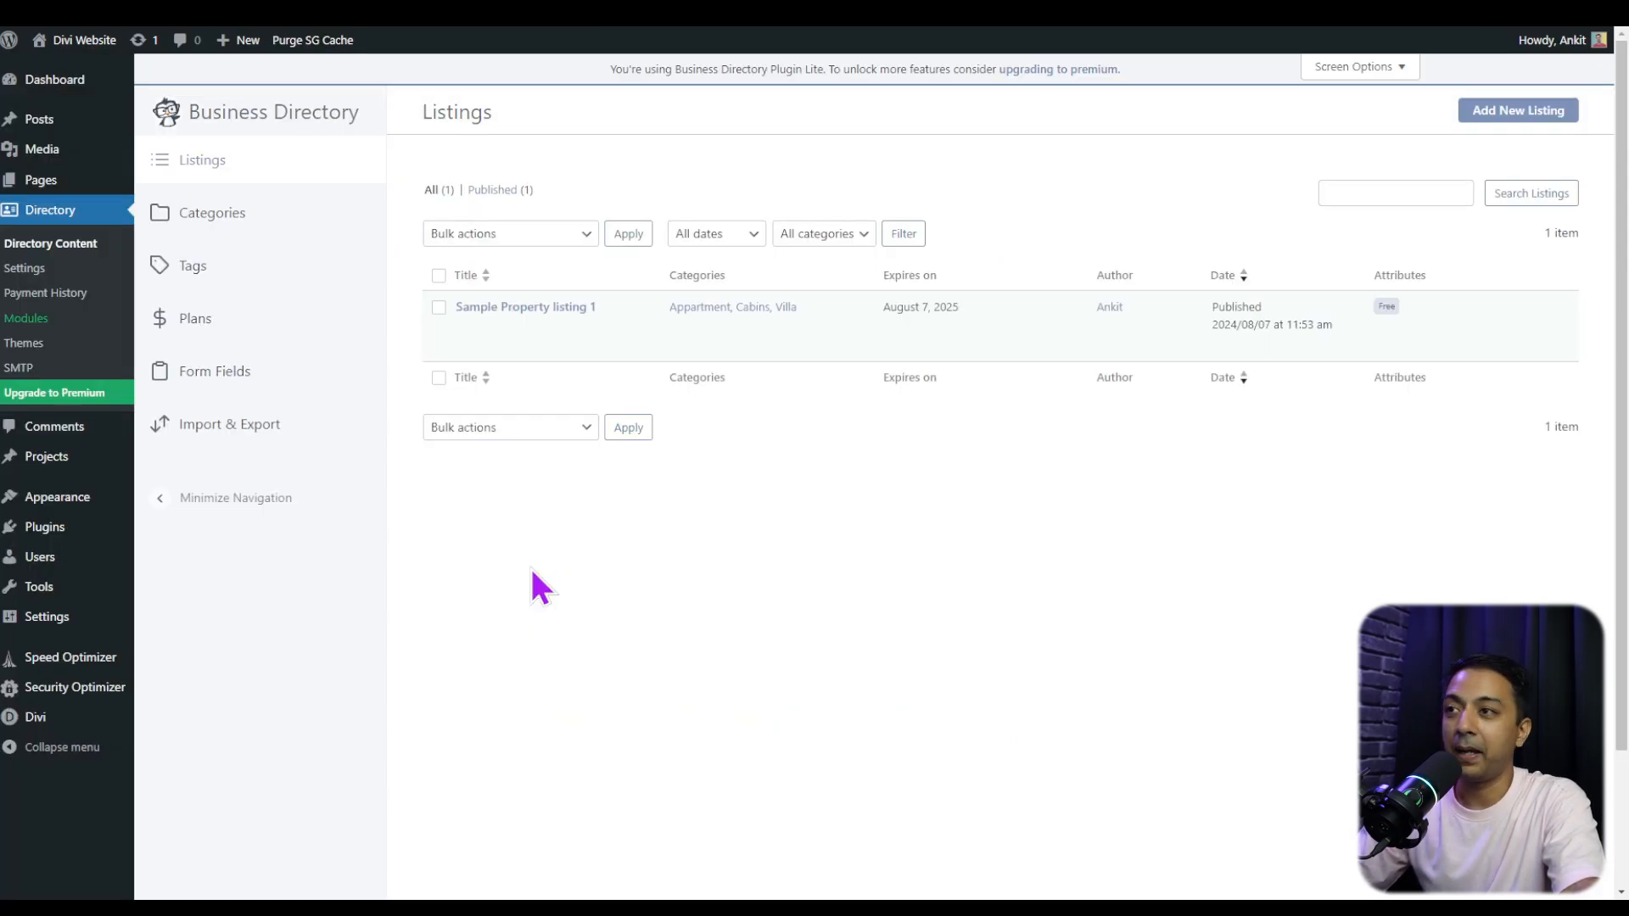
Open the Images options in the Business Directory Appearance settings
{"action": "left_click", "coordinate": [36, 270]}
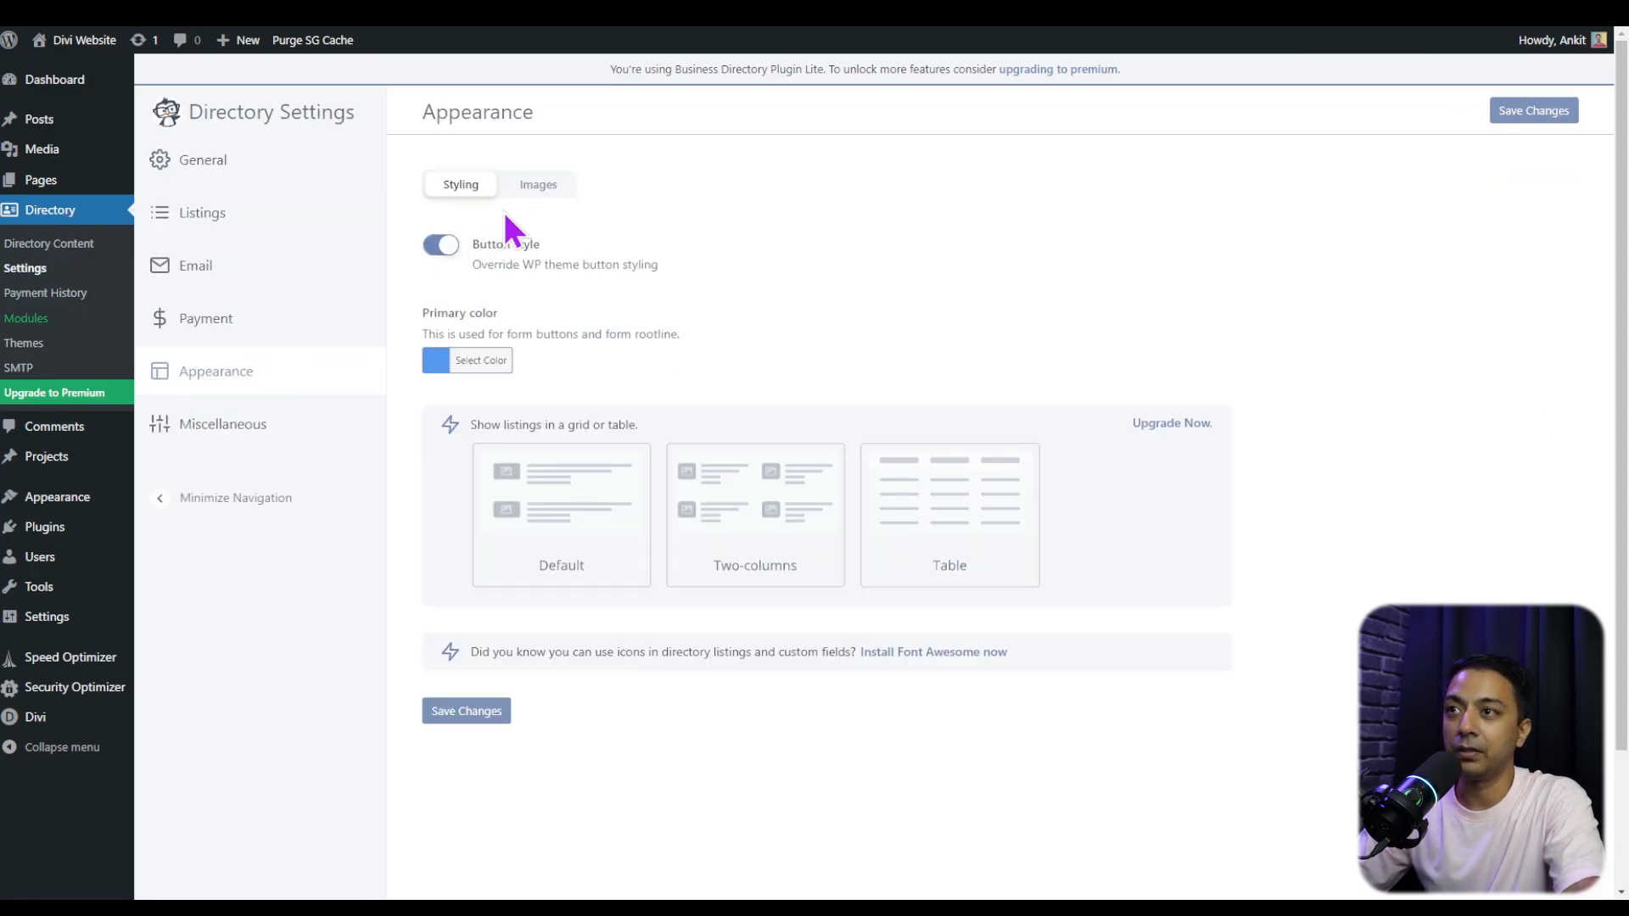
{"action": "left_click", "coordinate": [536, 184]}
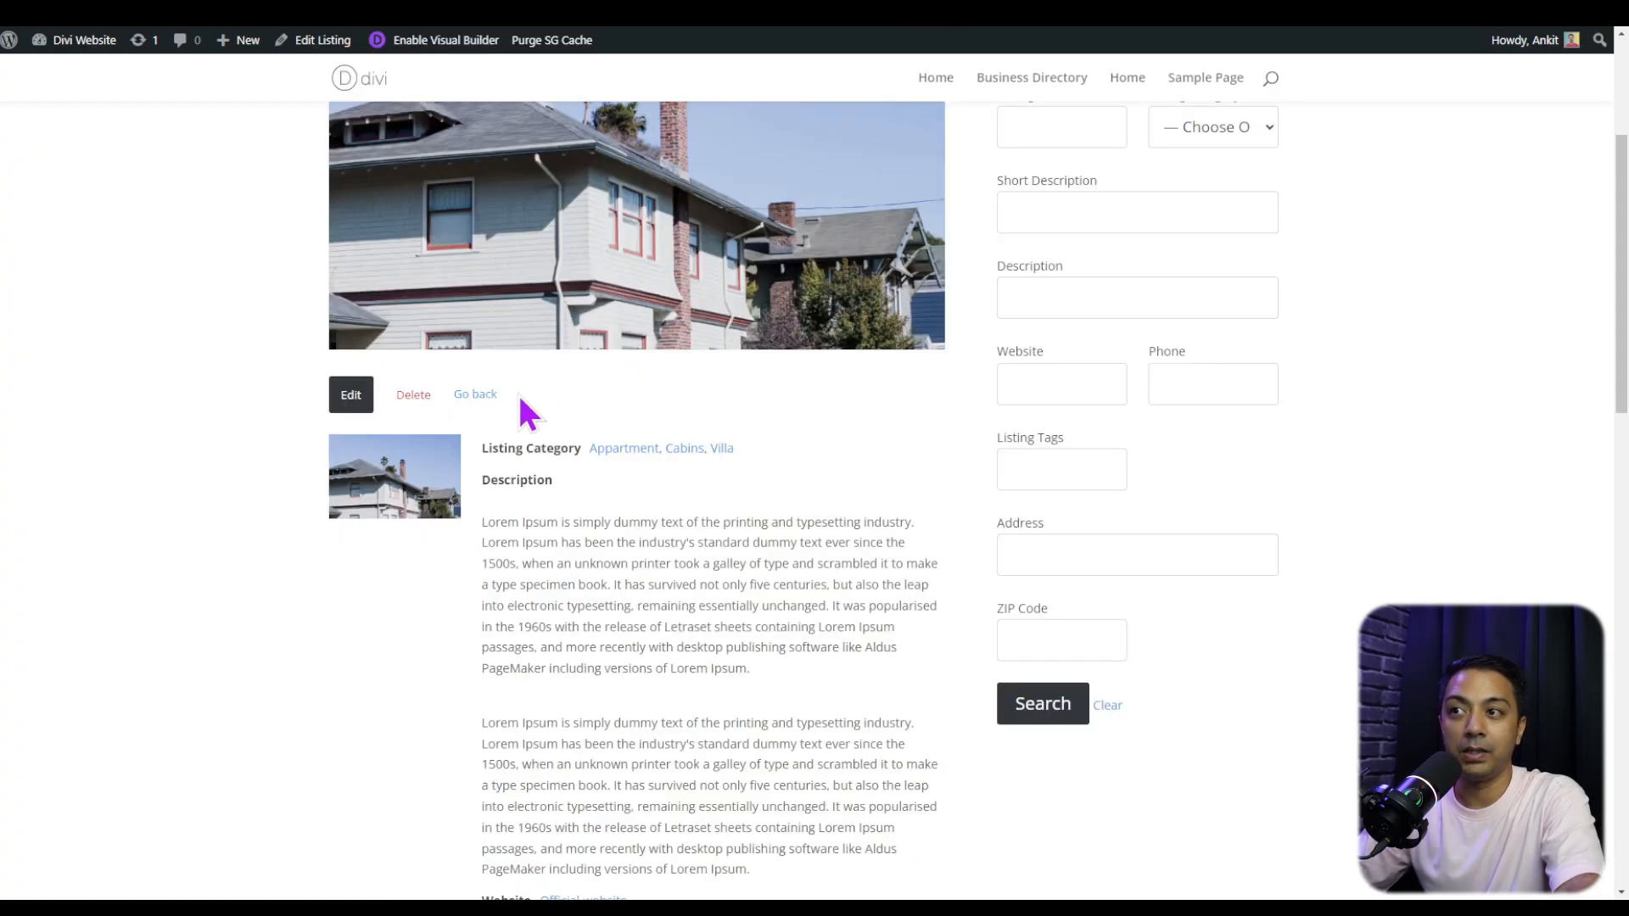
View the sample listing's thumbnail in the lightbox, advance to the second image, and close the lightbox
{"action": "left_click", "coordinate": [395, 497]}
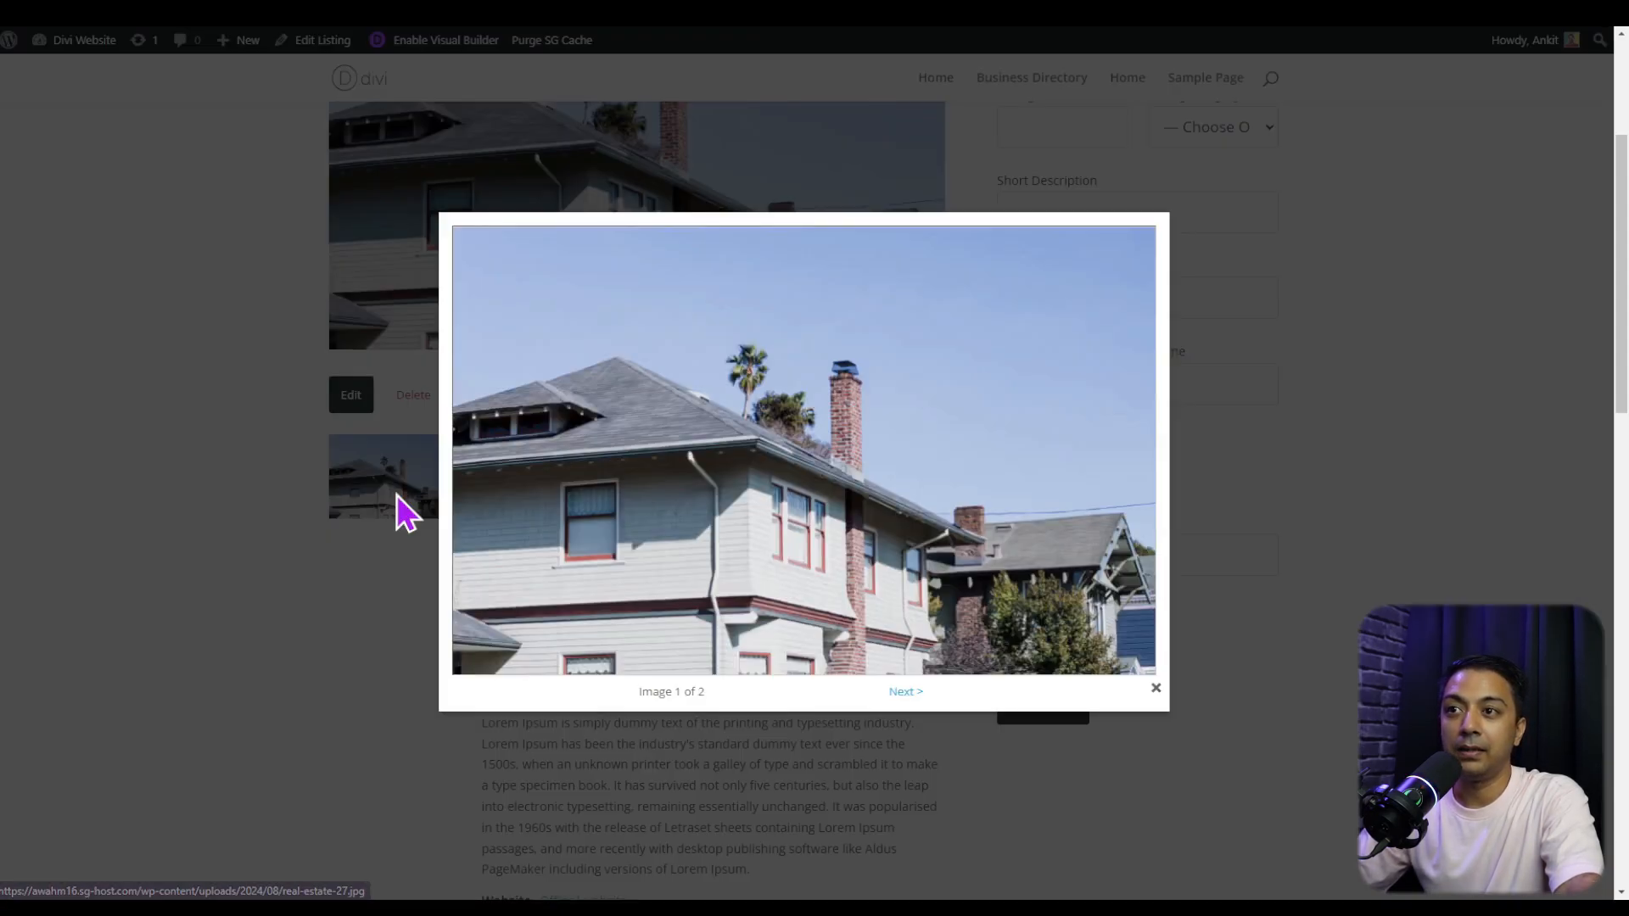
{"action": "left_click", "coordinate": [906, 696]}
{"action": "left_click", "coordinate": [841, 748]}
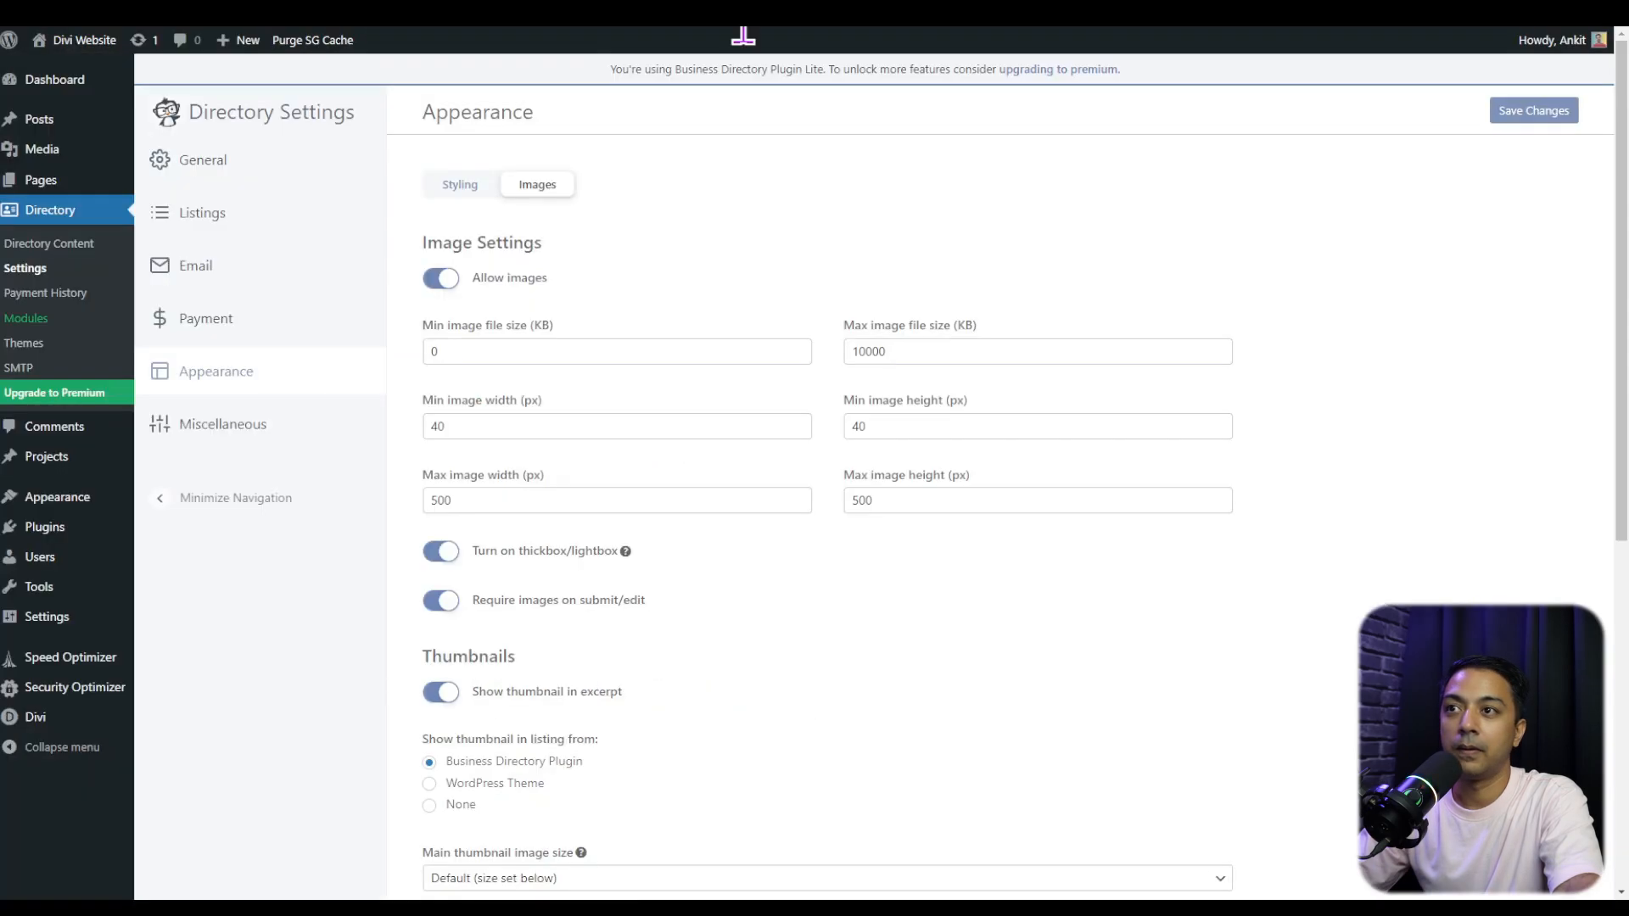
Set the source of the thumbnail shown in listings to None, save the settings, and check the reloaded sample listing
{"action": "scroll", "coordinate": [868, 488], "scroll_direction": "down", "scroll_amount": 2}
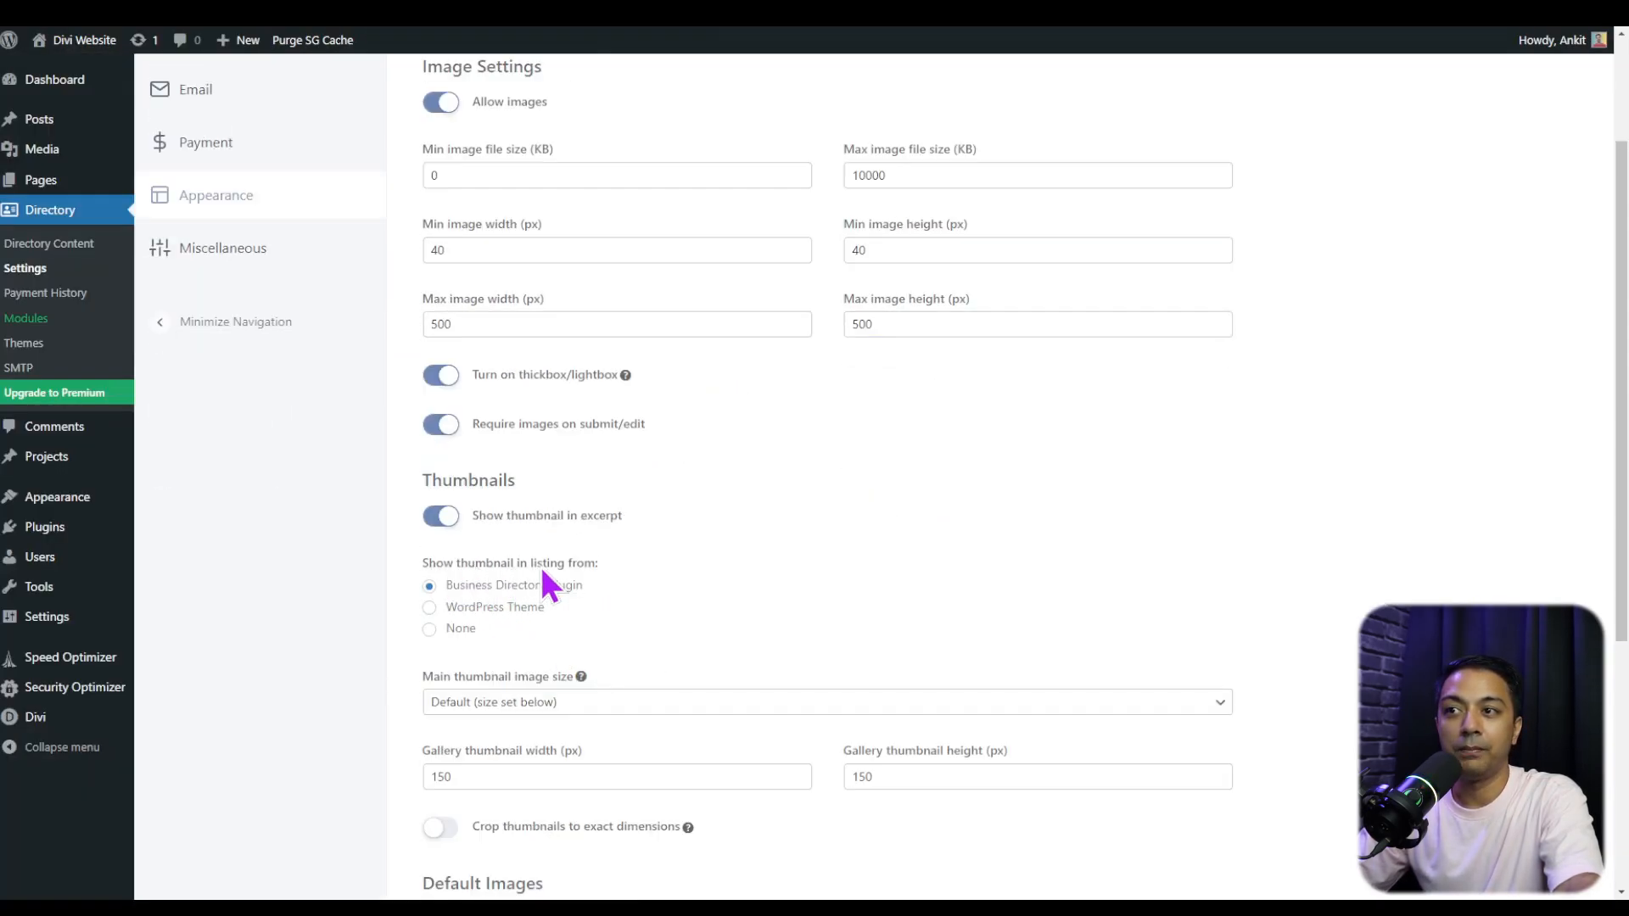
{"action": "left_click", "coordinate": [429, 628]}
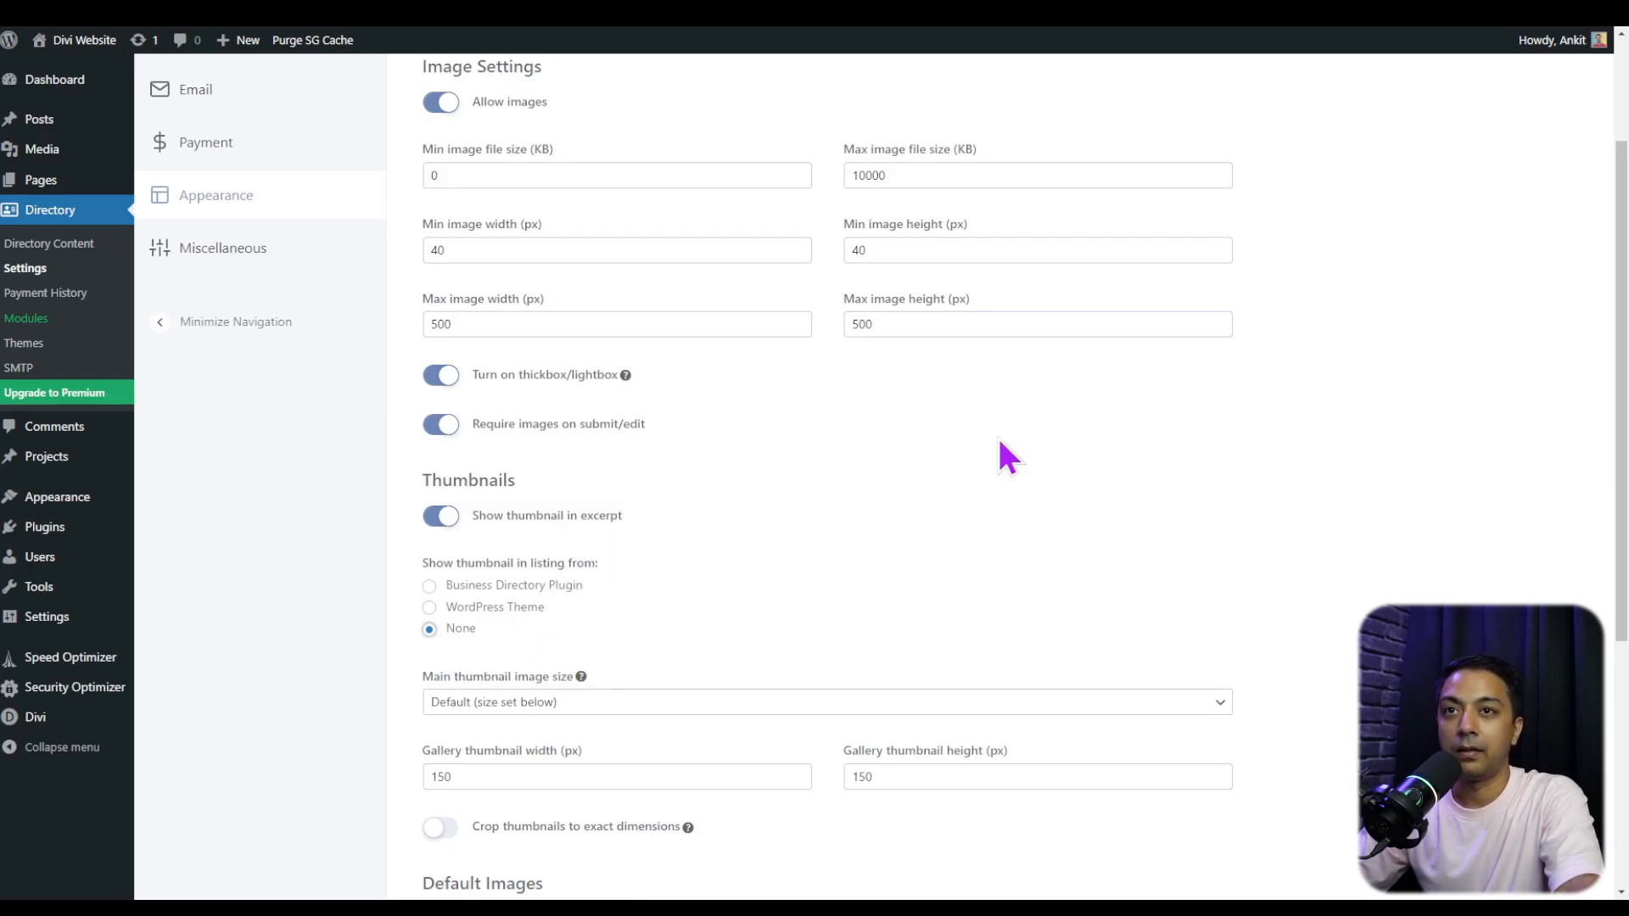
{"action": "scroll", "coordinate": [1392, 415], "scroll_direction": "up", "scroll_amount": 2}
{"action": "left_click", "coordinate": [1510, 117]}
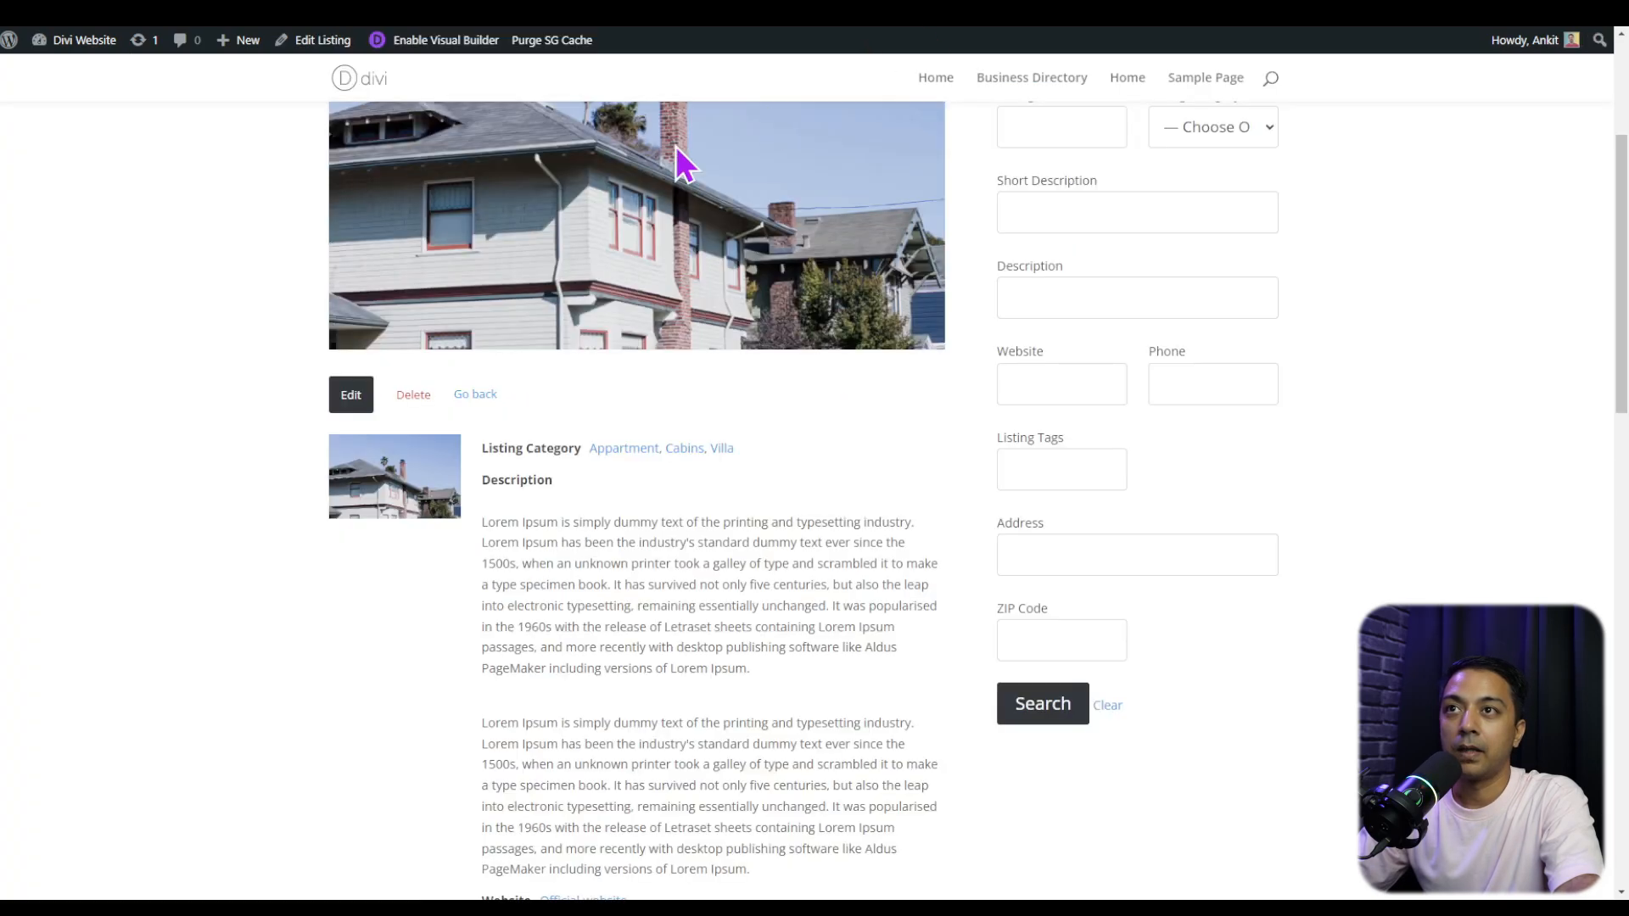
{"action": "left_click", "coordinate": [85, 9]}
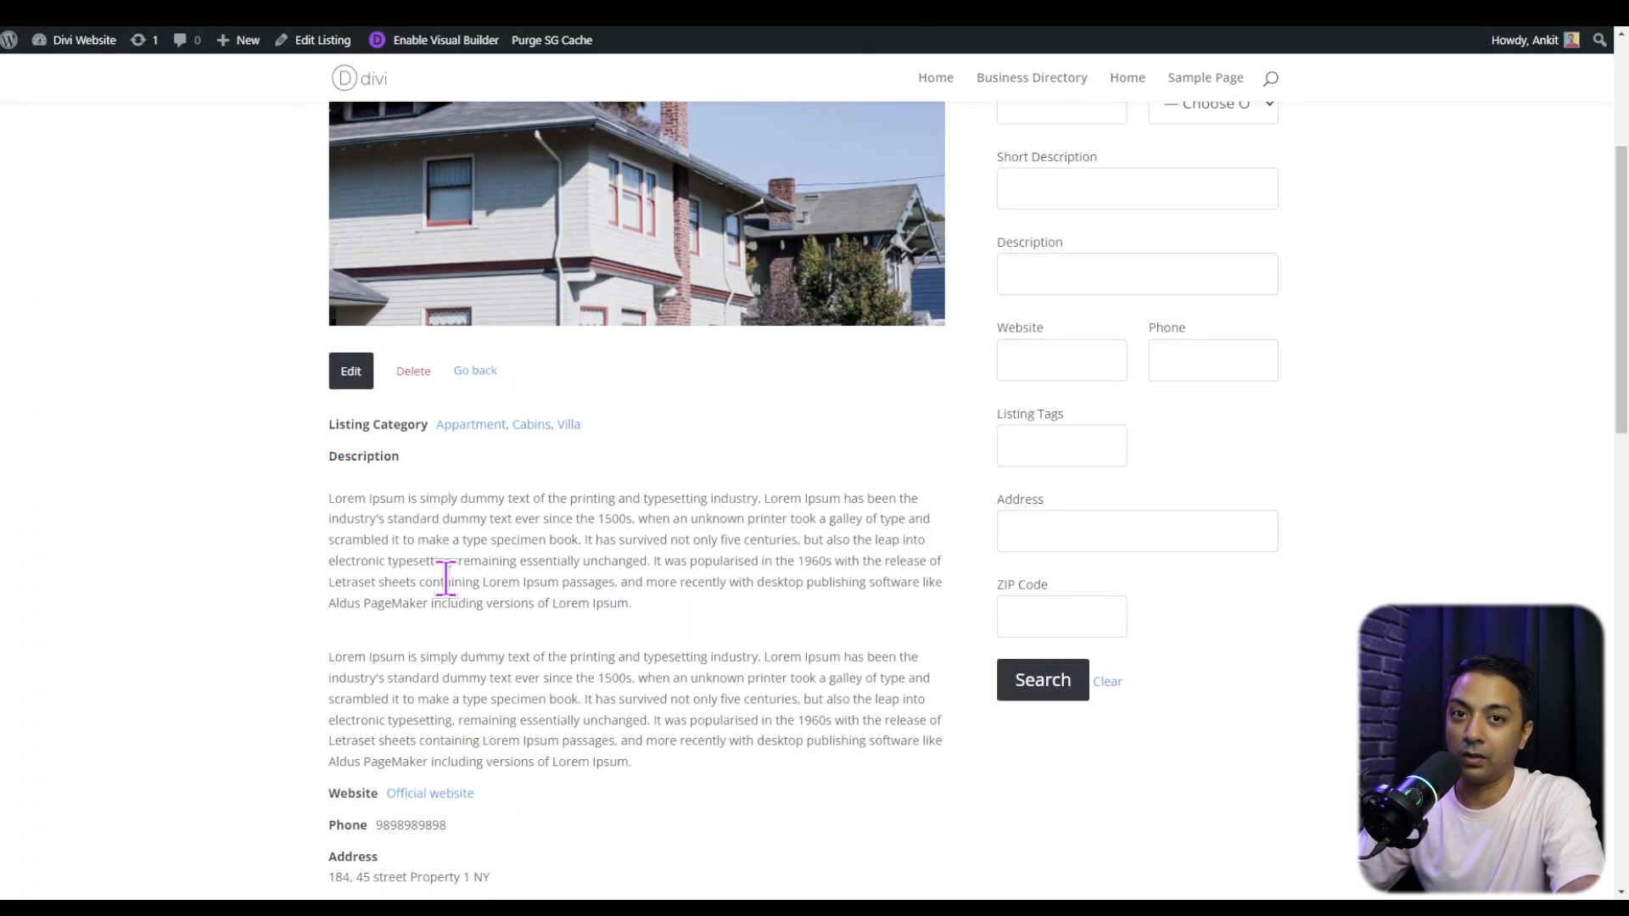
{"action": "scroll", "coordinate": [1276, 608], "scroll_direction": "up", "scroll_amount": 5}
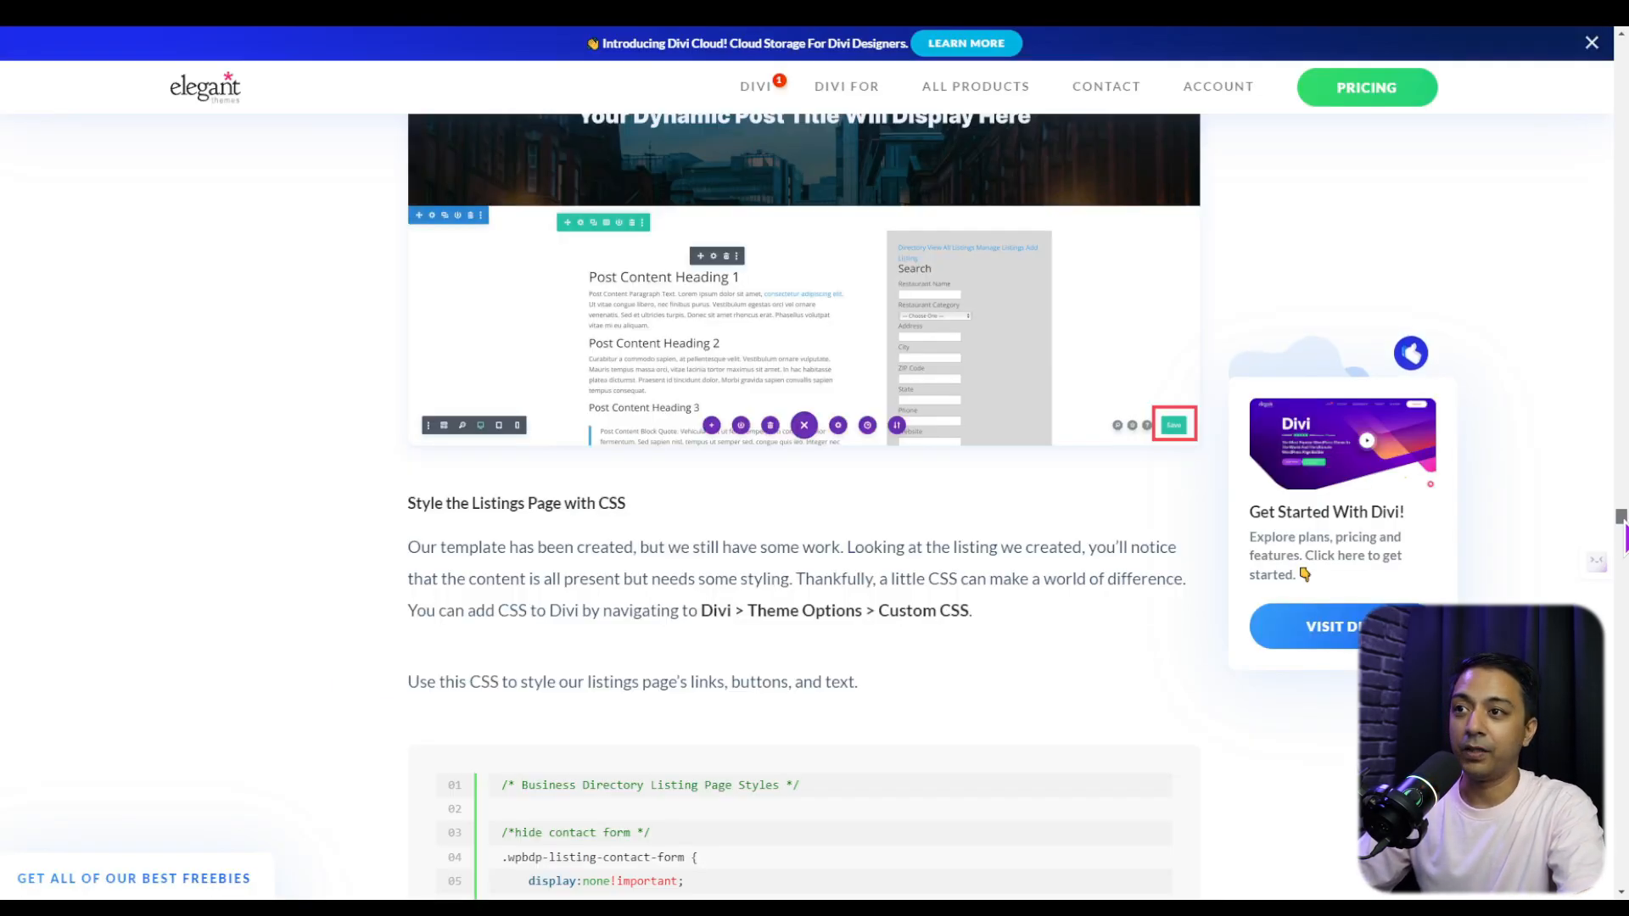
Copy the full Business Directory Listing Page Styles CSS from the Elegant Themes article's section on styling the listings page
{"action": "scroll", "coordinate": [818, 577], "scroll_direction": "down", "scroll_amount": 4}
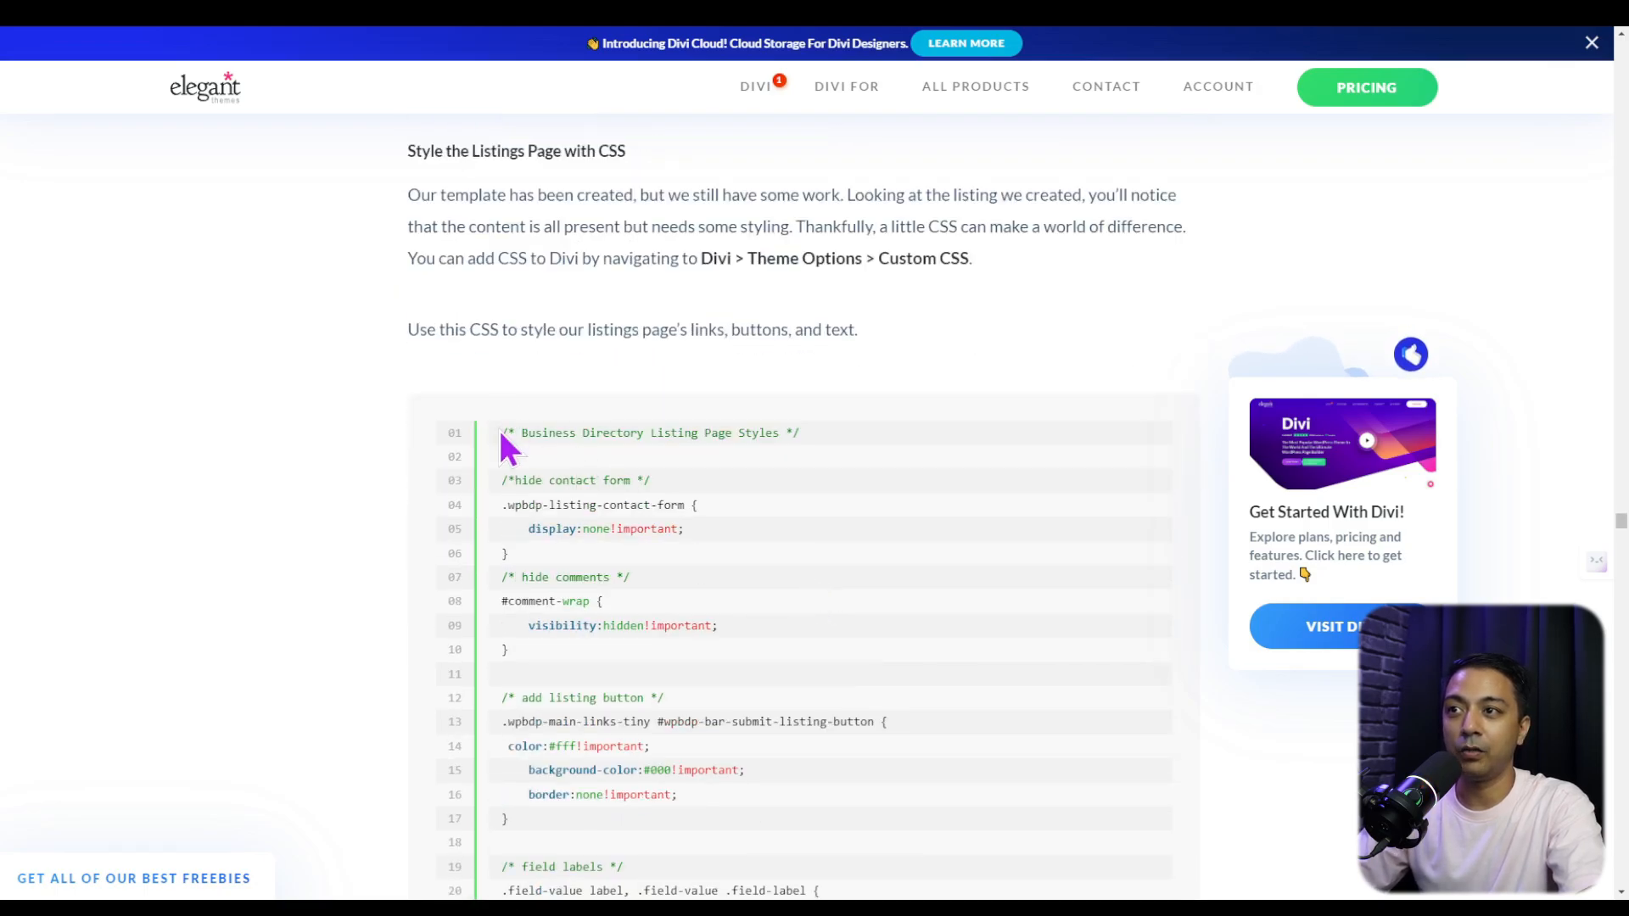
{"action": "left_click_drag", "start_coordinate": [501, 433], "coordinate": [638, 441]}
{"action": "scroll", "coordinate": [716, 484], "scroll_direction": "down", "scroll_amount": 3}
{"action": "scroll", "coordinate": [714, 485], "scroll_direction": "down", "scroll_amount": 13}
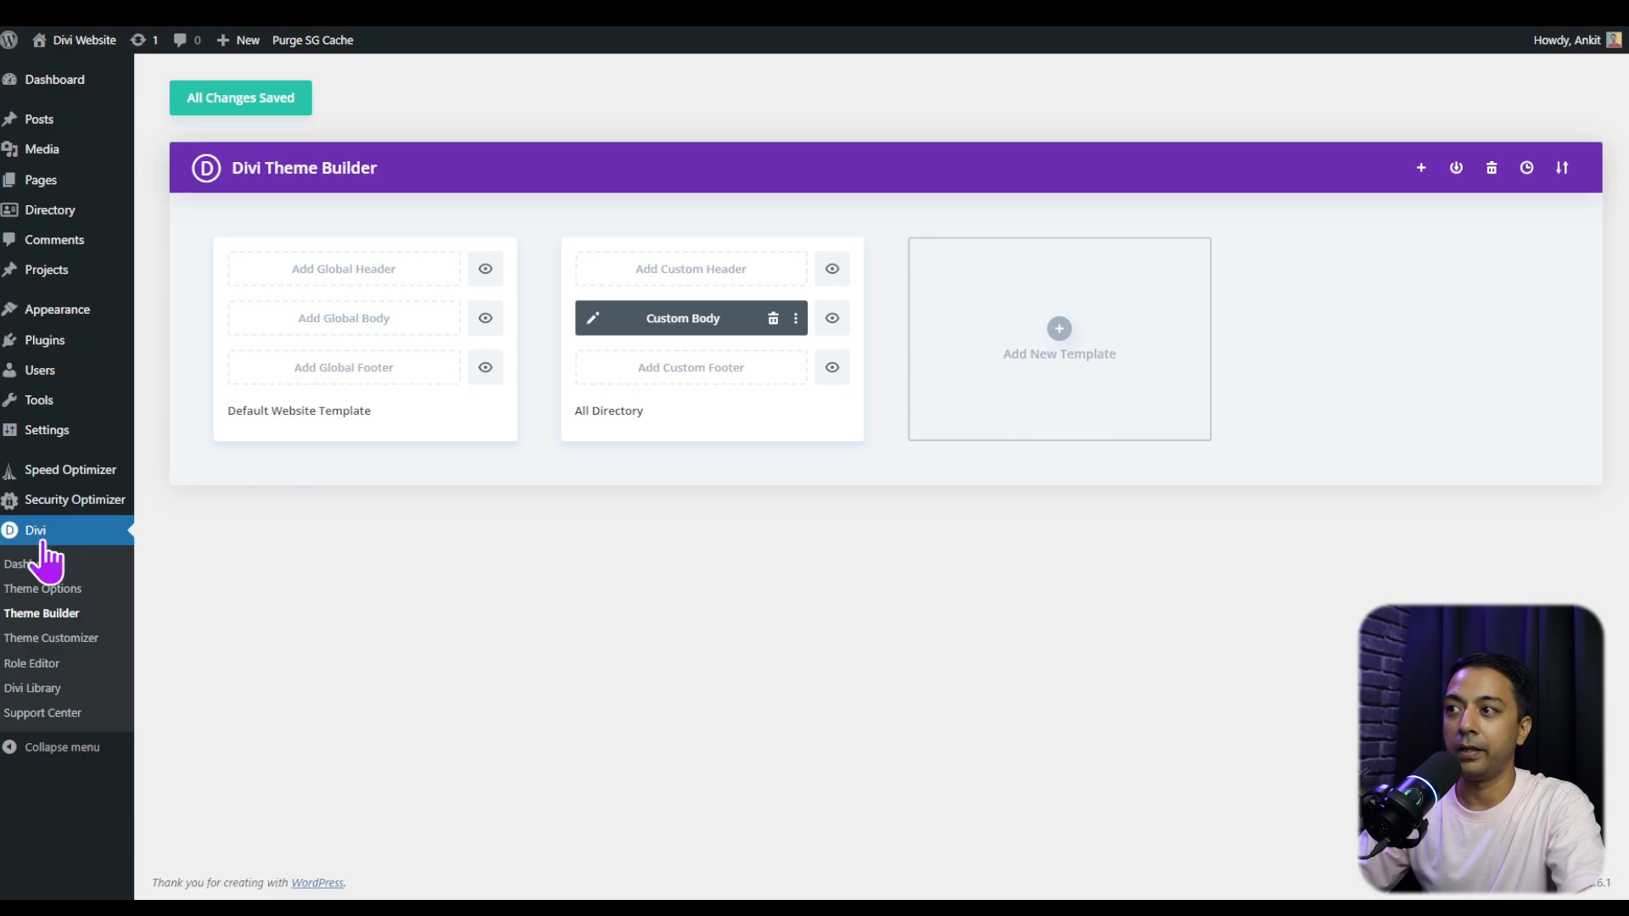
Paste the copied CSS into the Custom CSS field of the Divi Theme Options and save the changes
{"action": "left_click", "coordinate": [38, 591]}
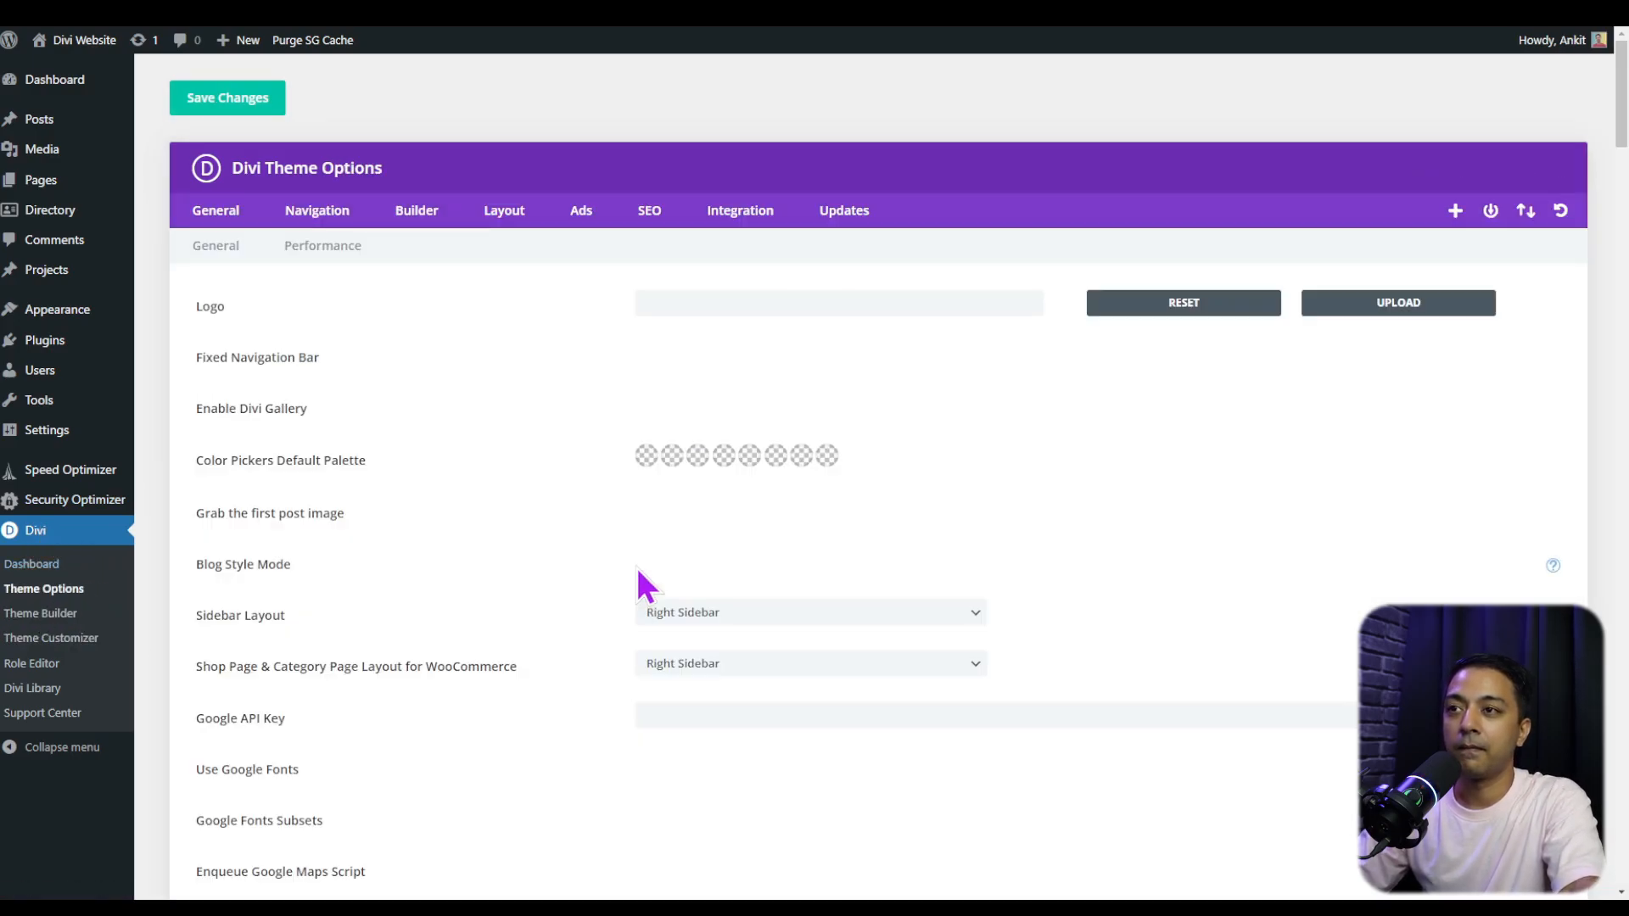
{"action": "scroll", "coordinate": [628, 561], "scroll_direction": "down", "scroll_amount": 2}
{"action": "scroll", "coordinate": [614, 544], "scroll_direction": "down", "scroll_amount": 15}
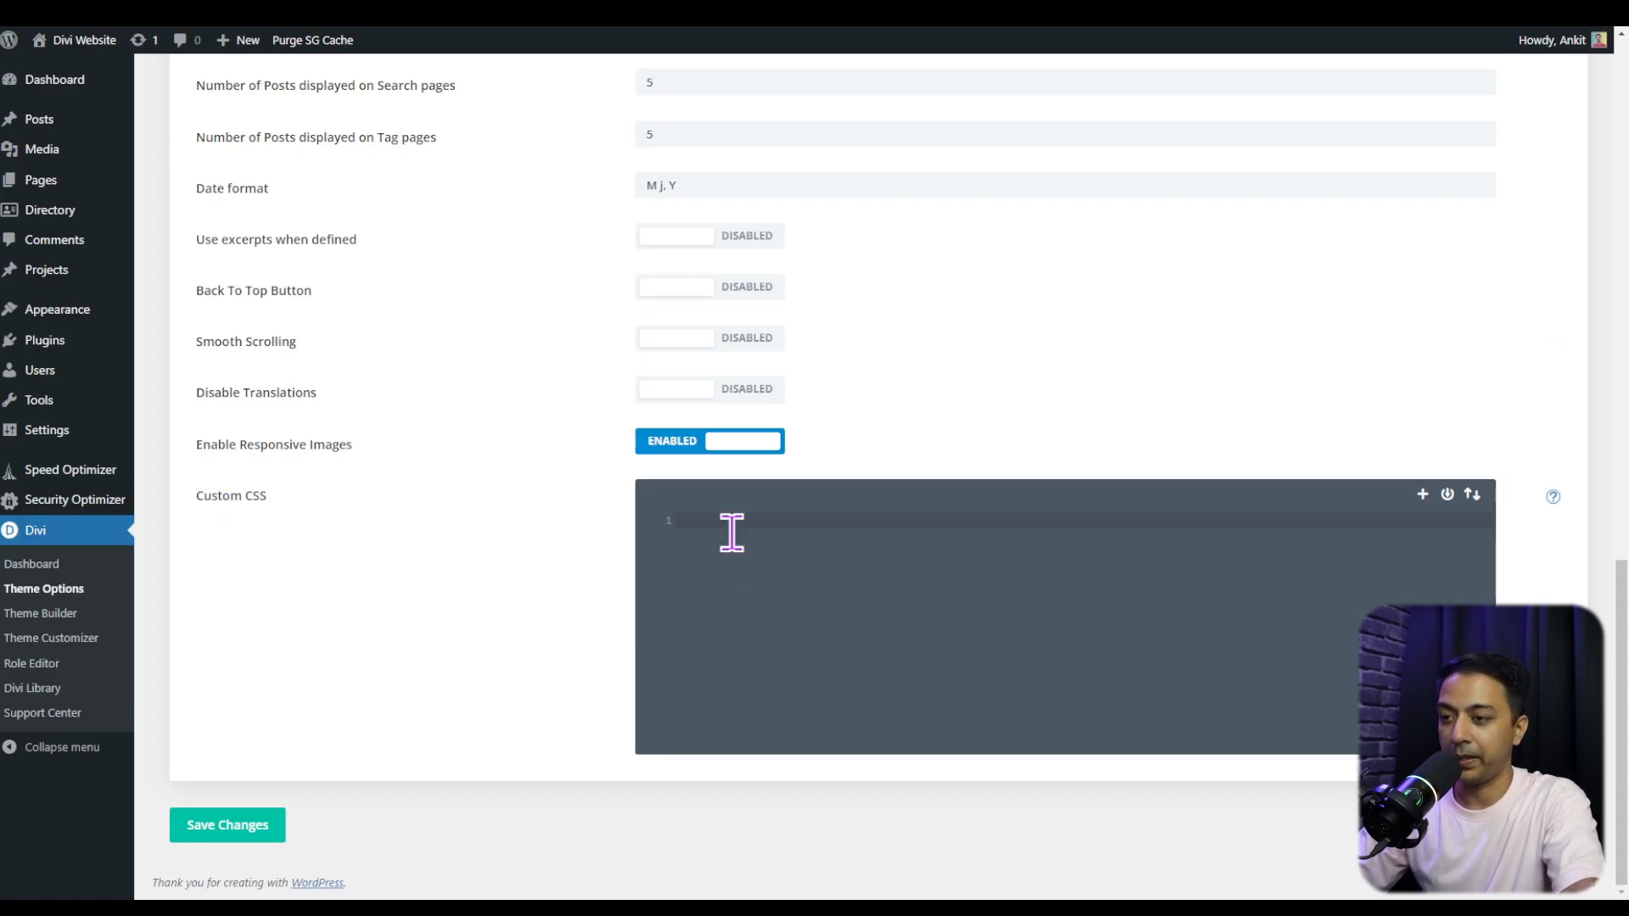
{"action": "key", "text": "ctrl+v"}
{"action": "left_click", "coordinate": [222, 825]}
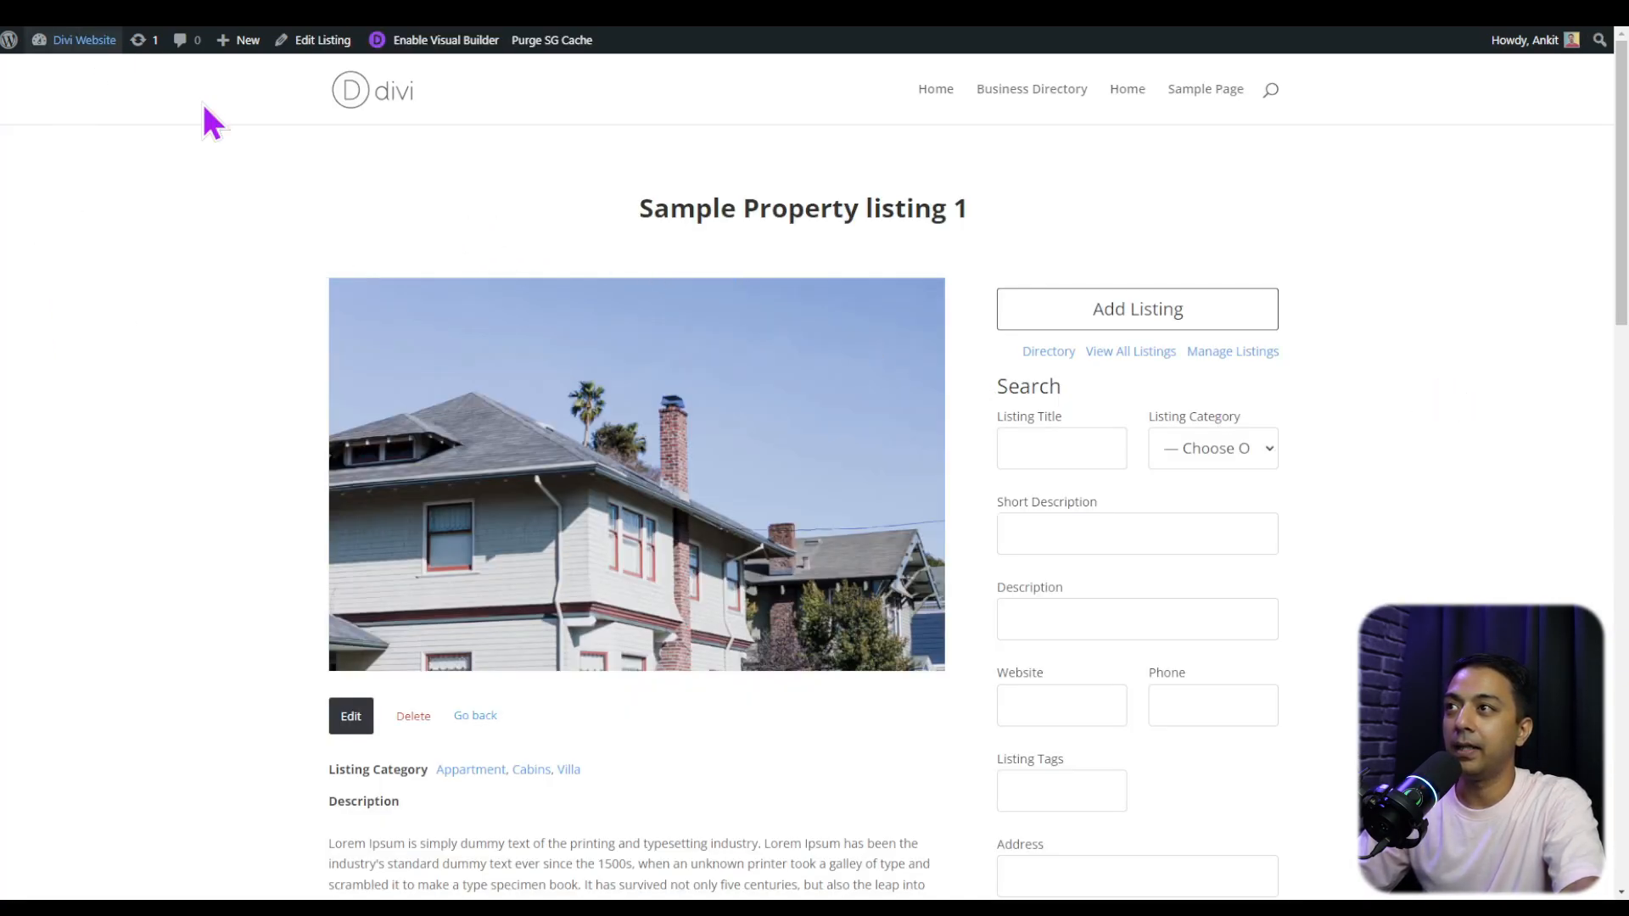
Reload the Sample Property listing 1 page and examine the restyled links, field labels, search form and gallery
{"action": "key", "text": "F5"}
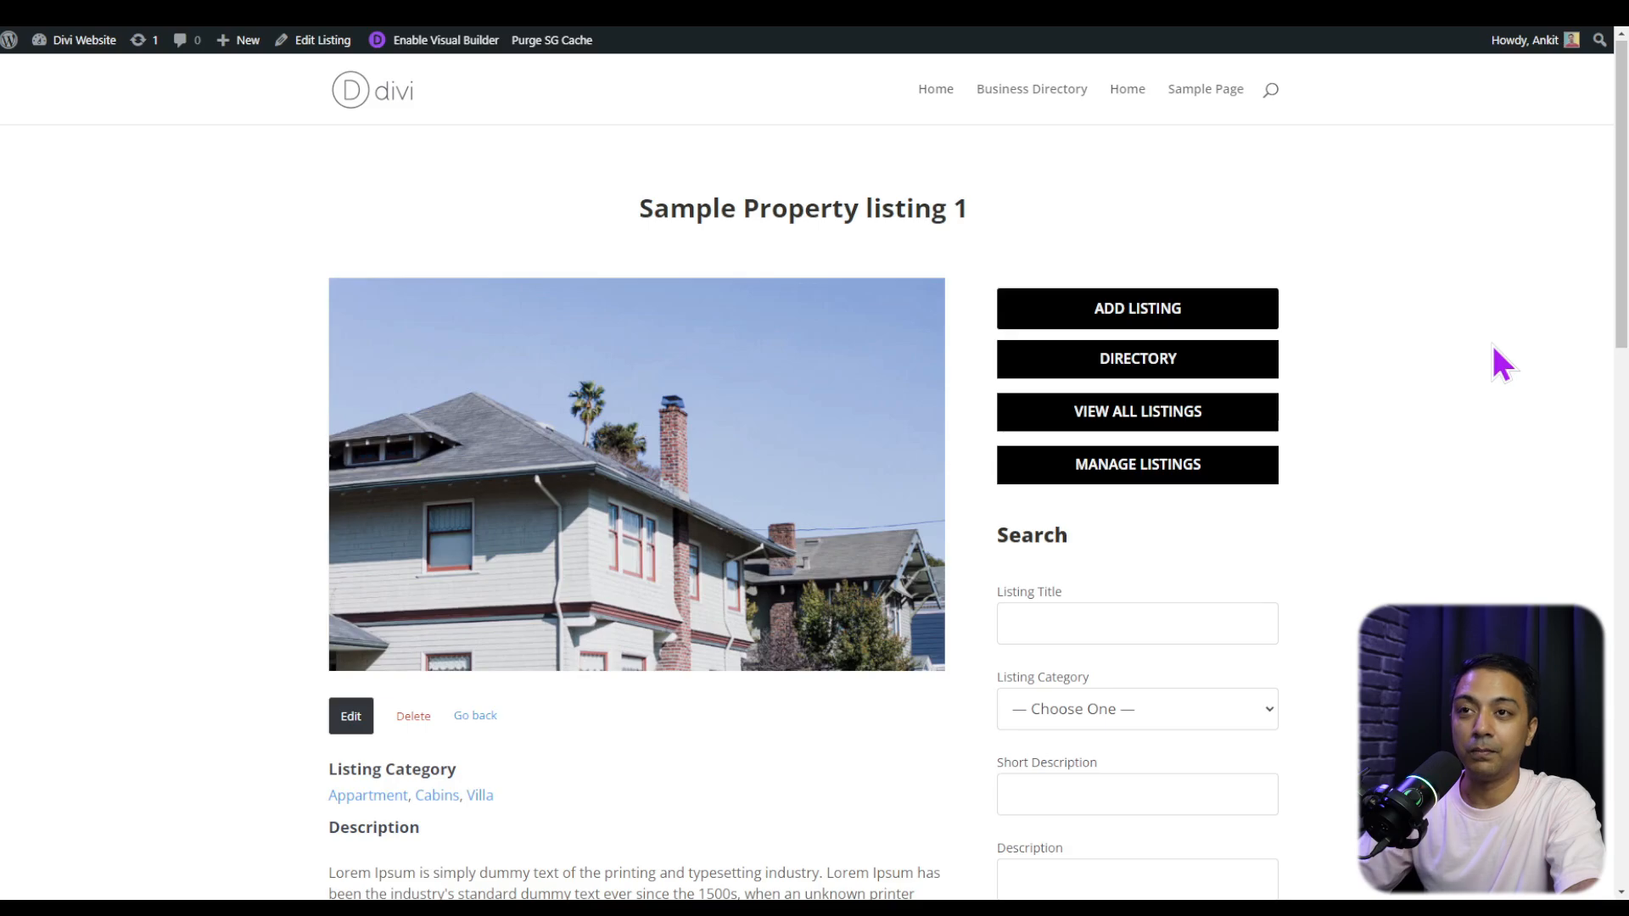
{"action": "scroll", "coordinate": [1493, 343], "scroll_direction": "down", "scroll_amount": 1}
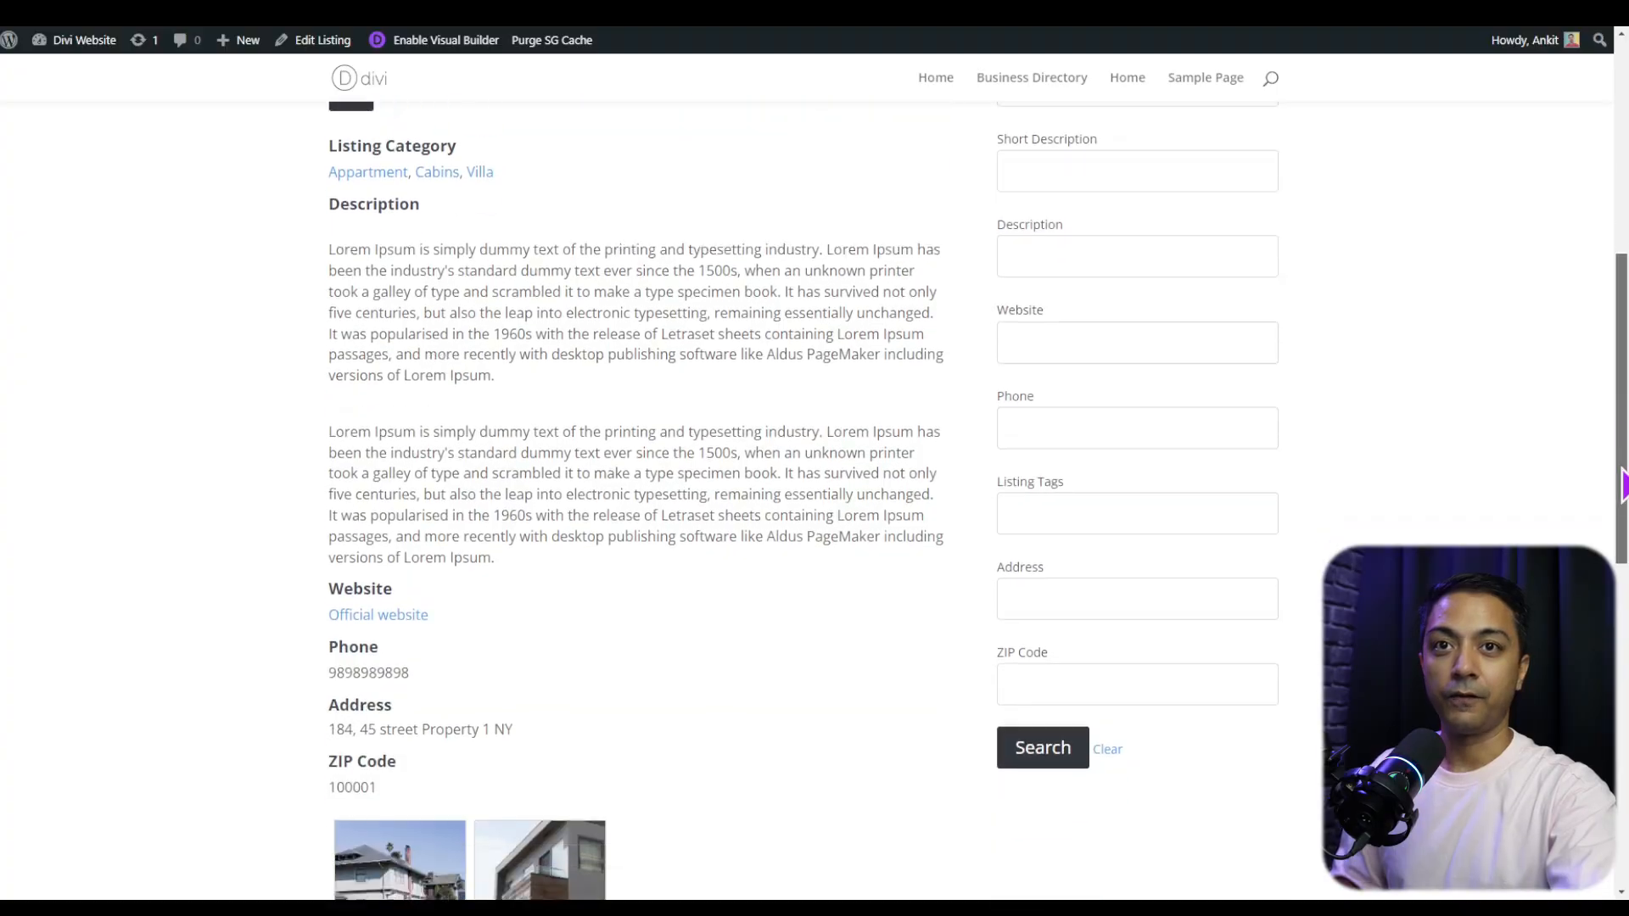
{"action": "scroll", "coordinate": [1624, 647], "scroll_direction": "down", "scroll_amount": 5}
{"action": "left_click_drag", "start_coordinate": [1624, 647], "coordinate": [1624, 830]}
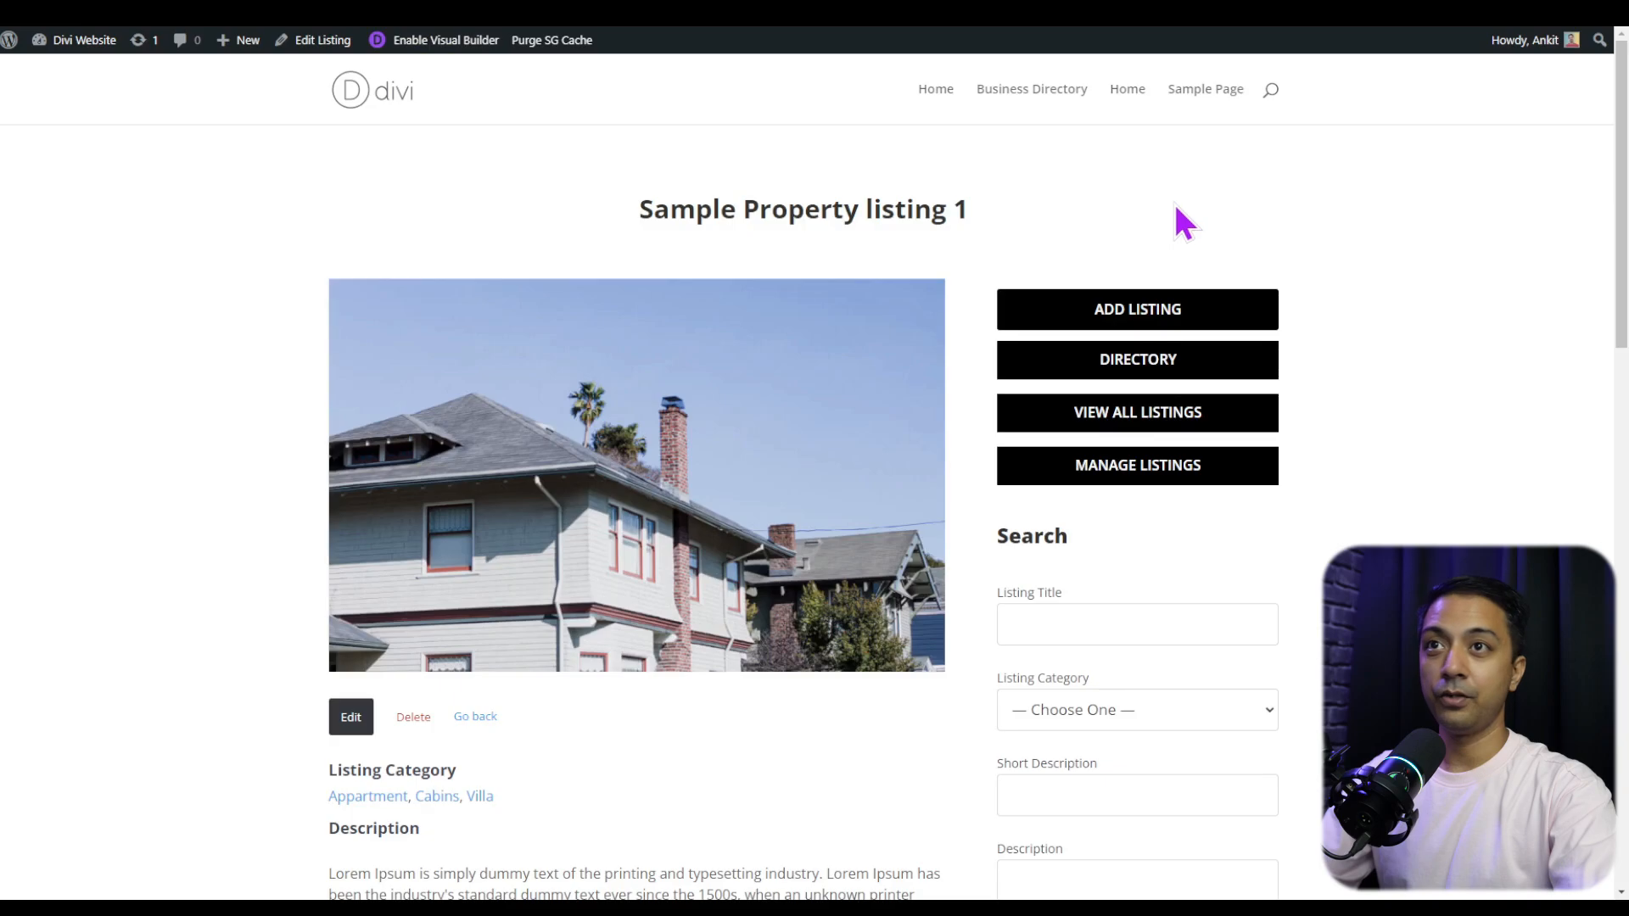
Open the site's home page and examine the Divi Real Estate footer section and the default theme footer below it
{"action": "left_click", "coordinate": [942, 92]}
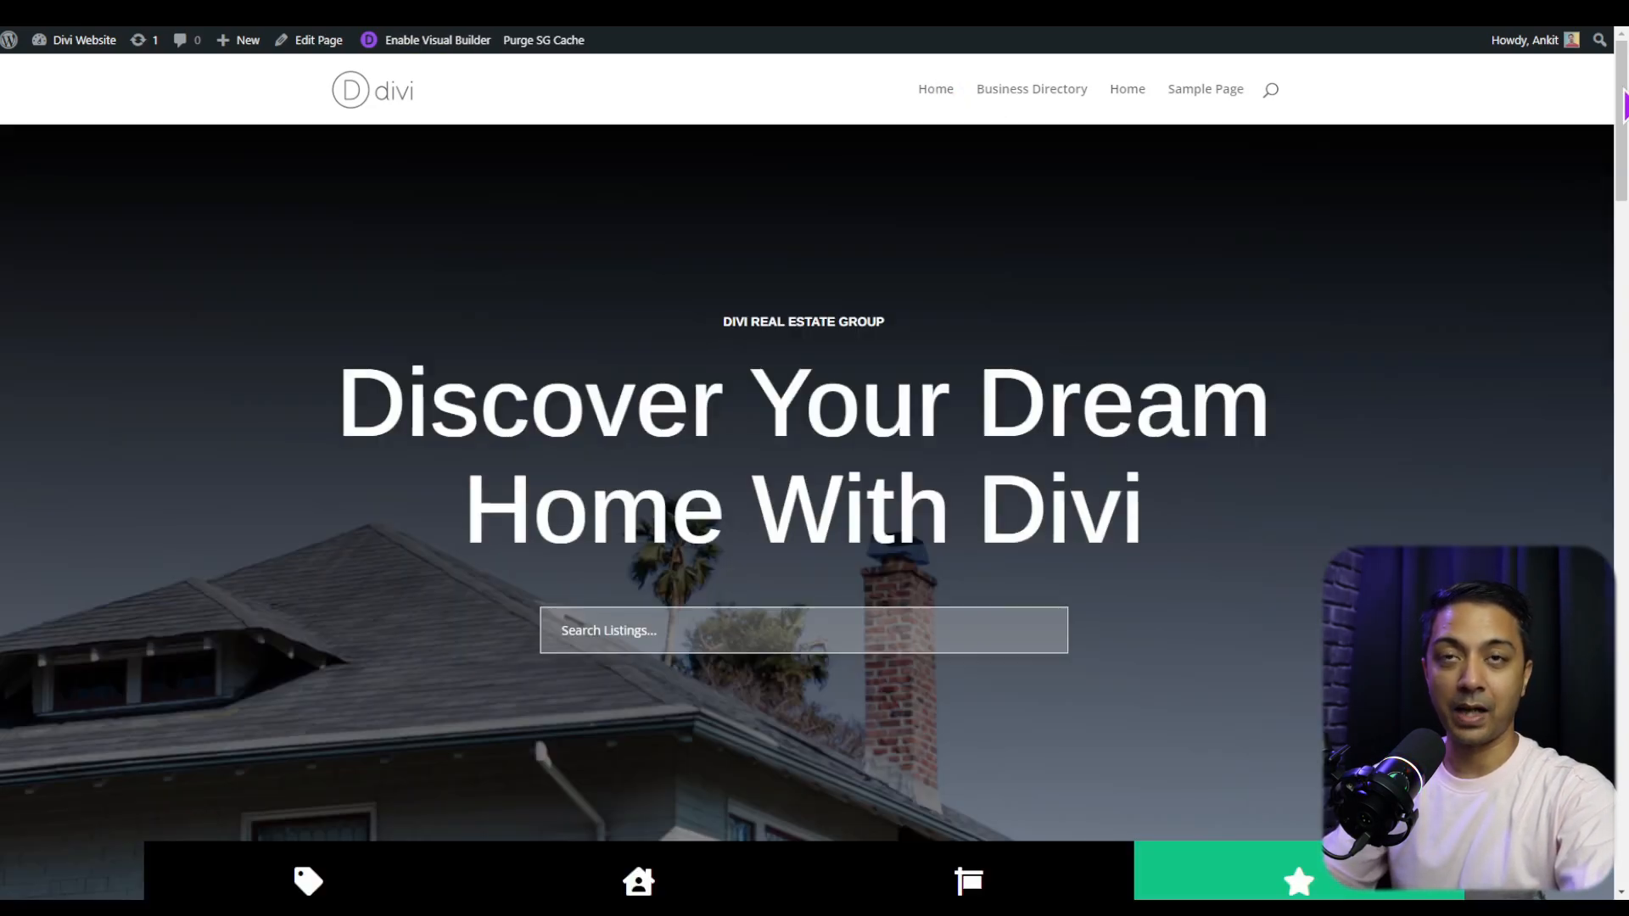
{"action": "left_click_drag", "start_coordinate": [1623, 110], "coordinate": [1627, 878]}
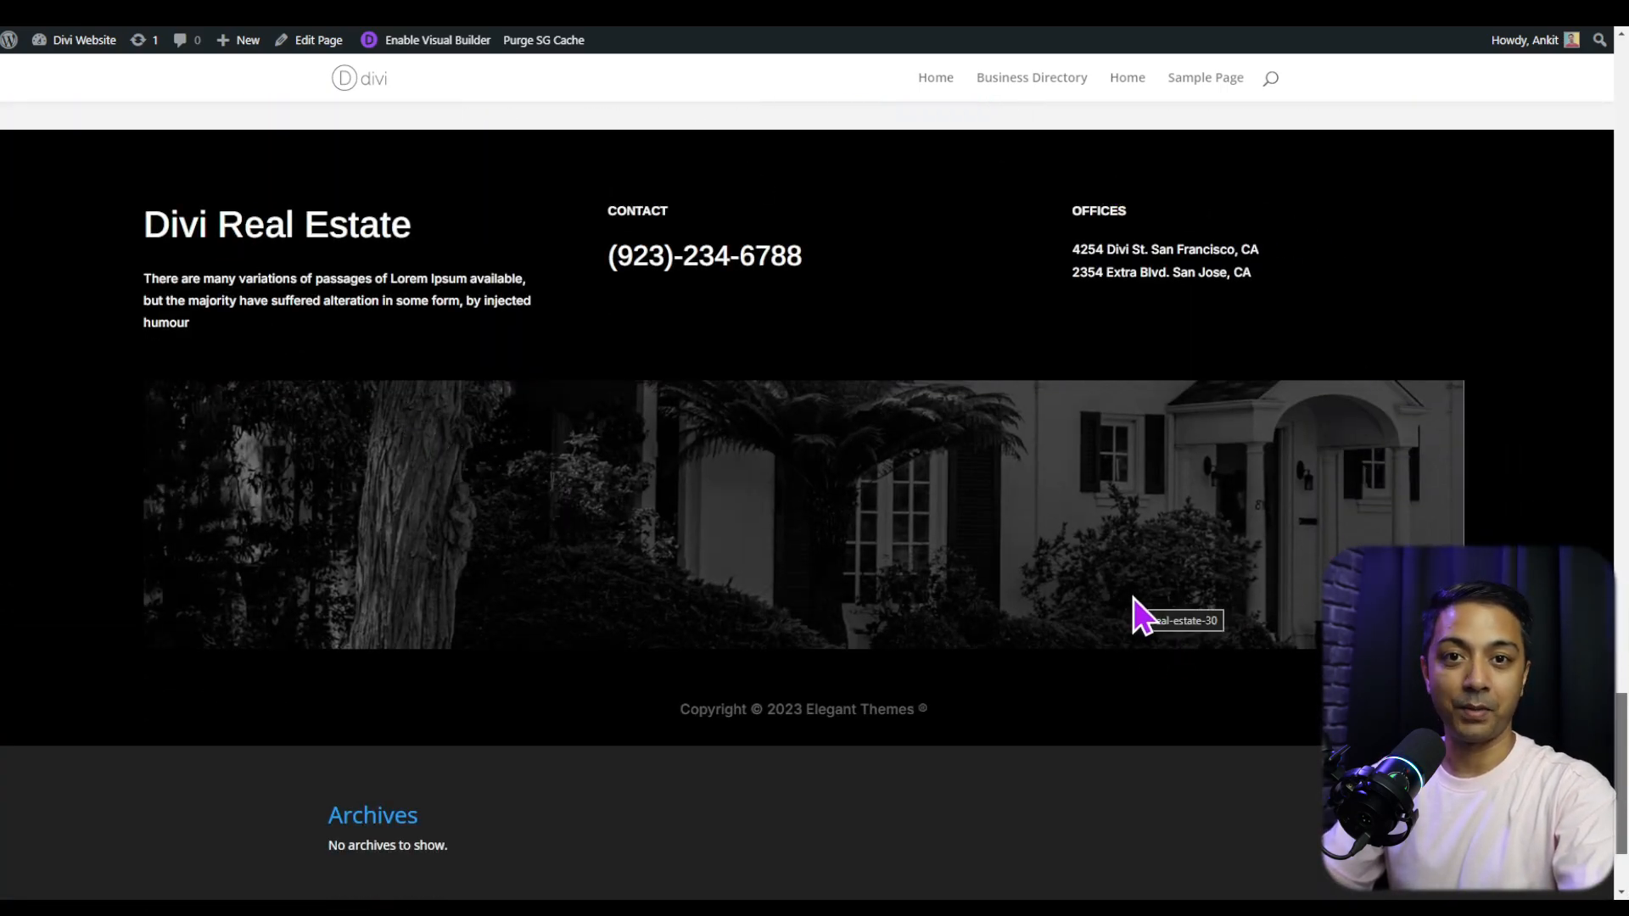
{"action": "scroll", "coordinate": [556, 768], "scroll_direction": "down", "scroll_amount": 2}
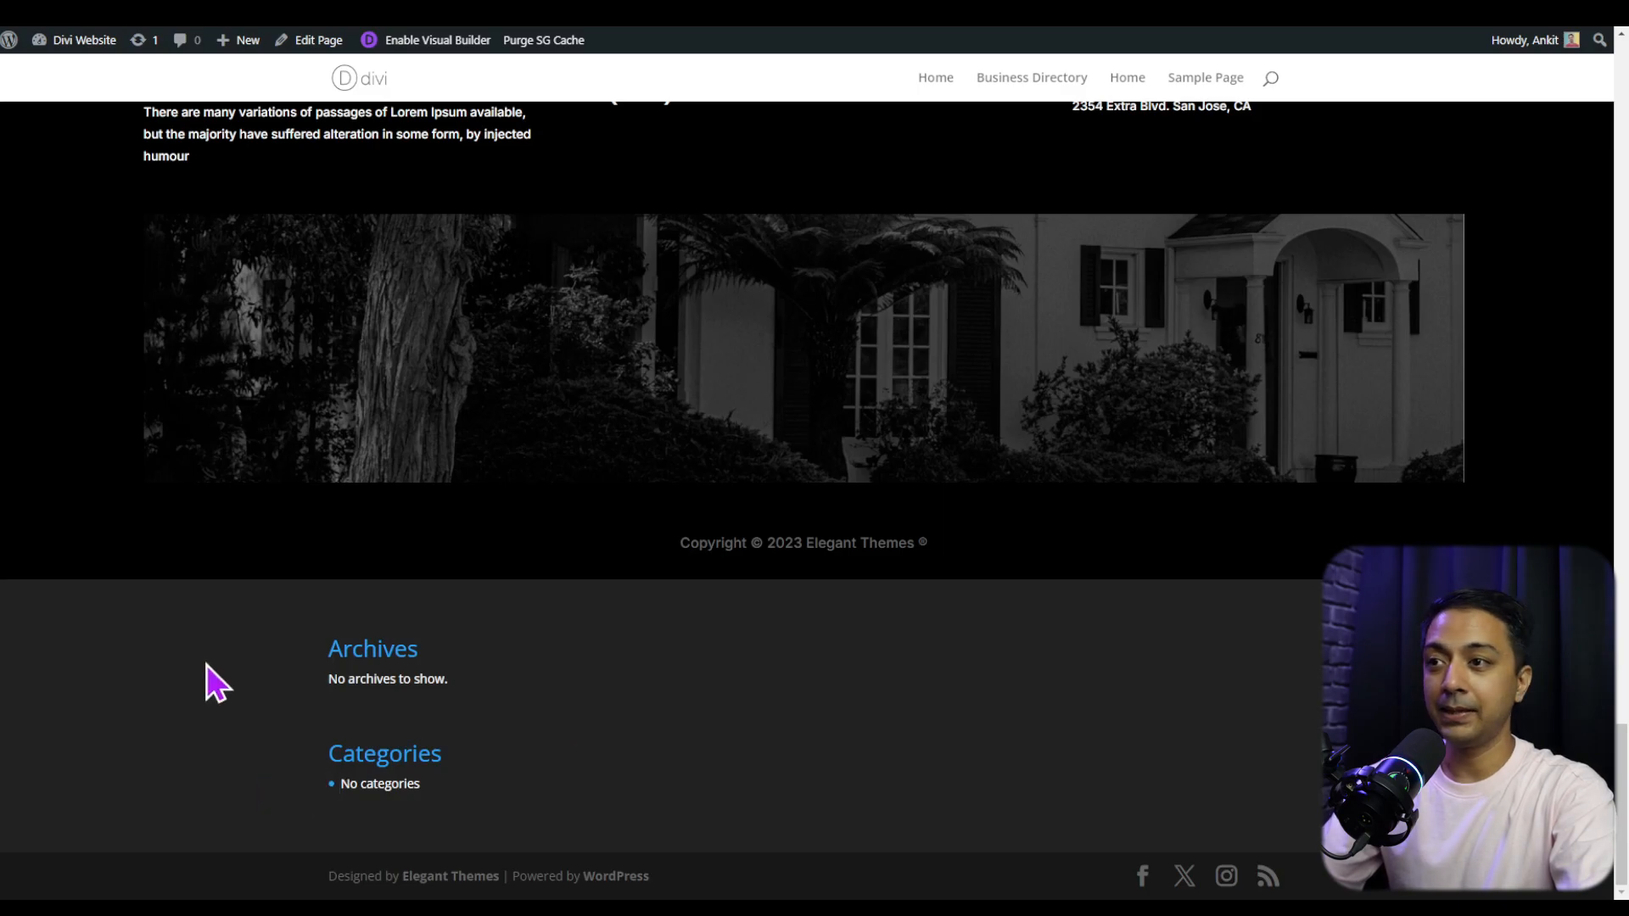
{"action": "scroll", "coordinate": [440, 796], "scroll_direction": "up", "scroll_amount": 2}
{"action": "scroll", "coordinate": [485, 787], "scroll_direction": "up", "scroll_amount": 1}
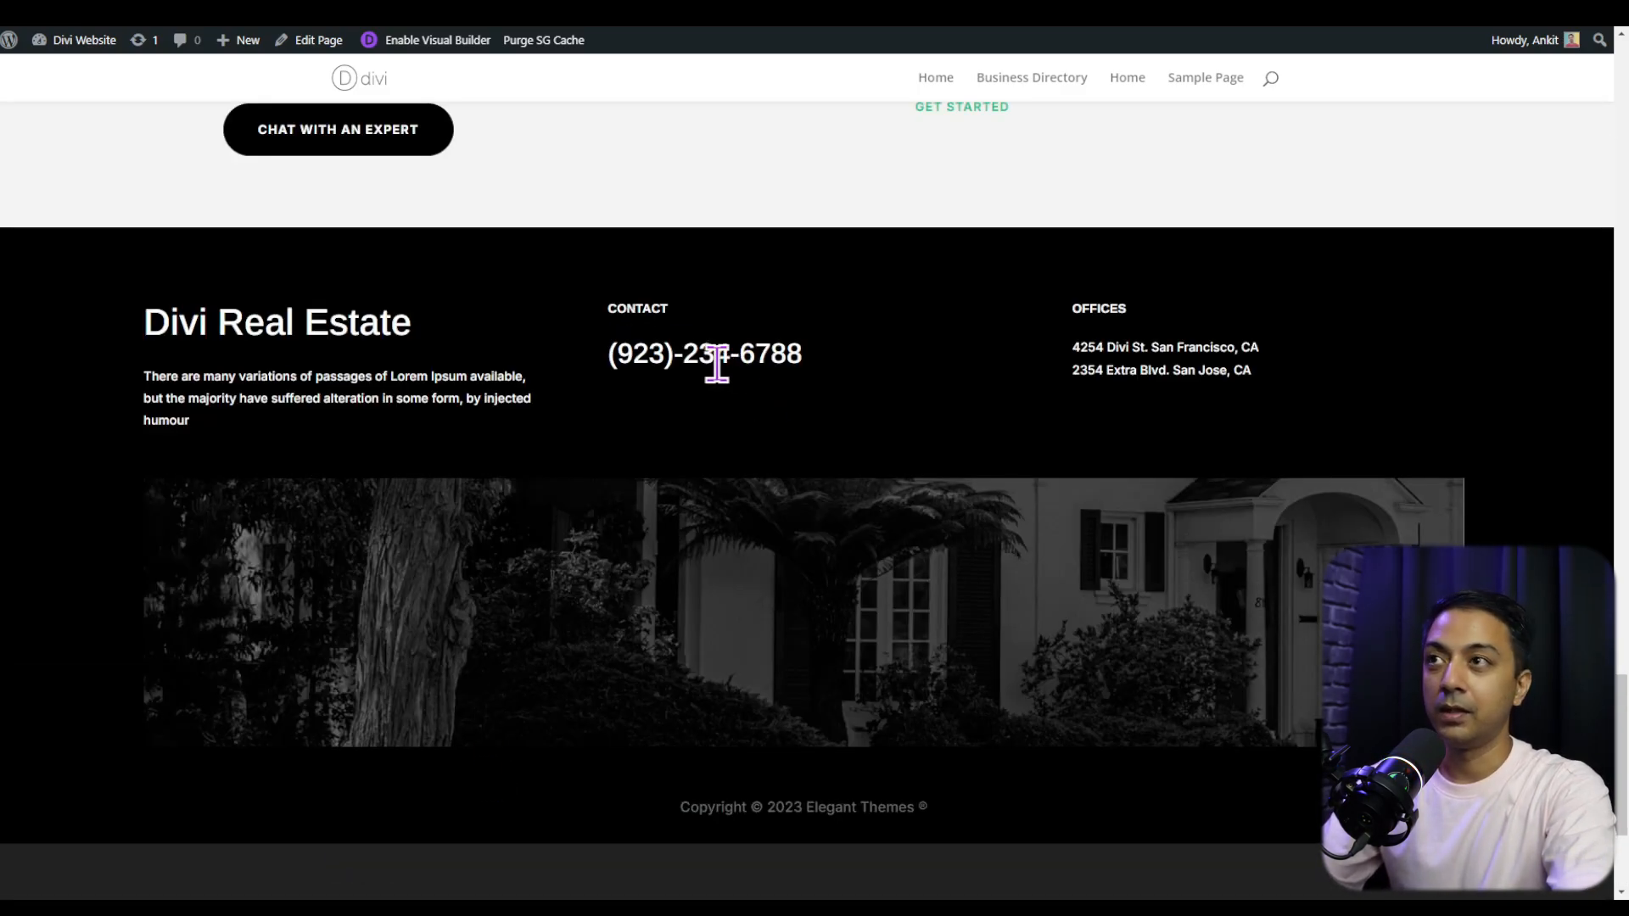
Edit the home page in the Visual Builder and copy its black Divi Real Estate footer section
{"action": "left_click", "coordinate": [459, 44]}
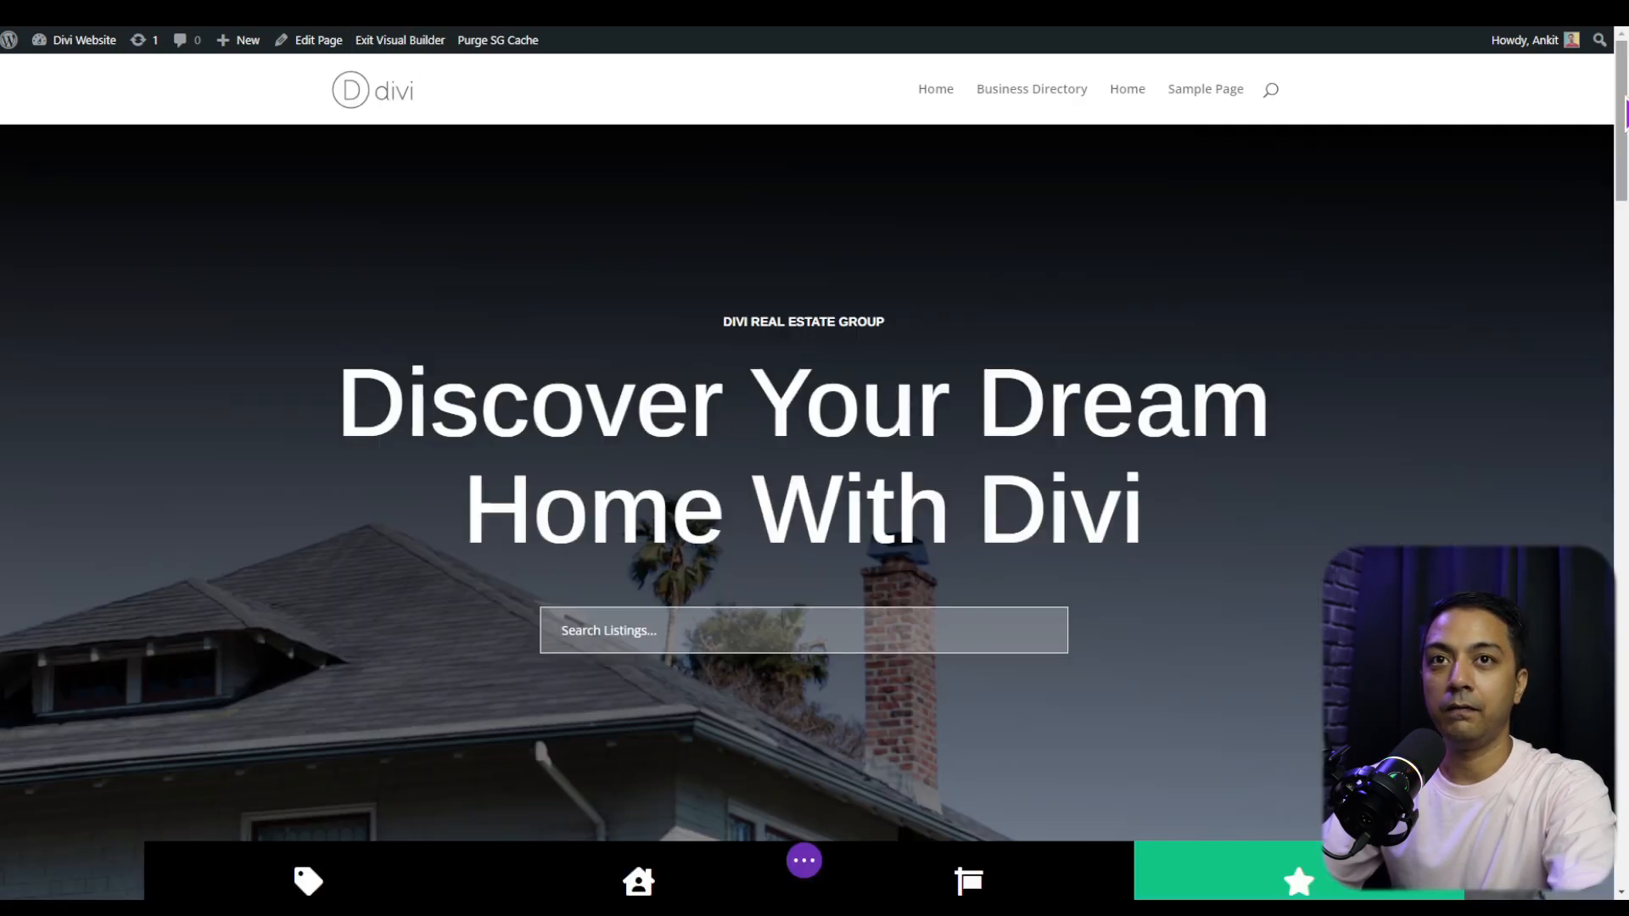
{"action": "left_click_drag", "start_coordinate": [1622, 112], "coordinate": [1622, 730]}
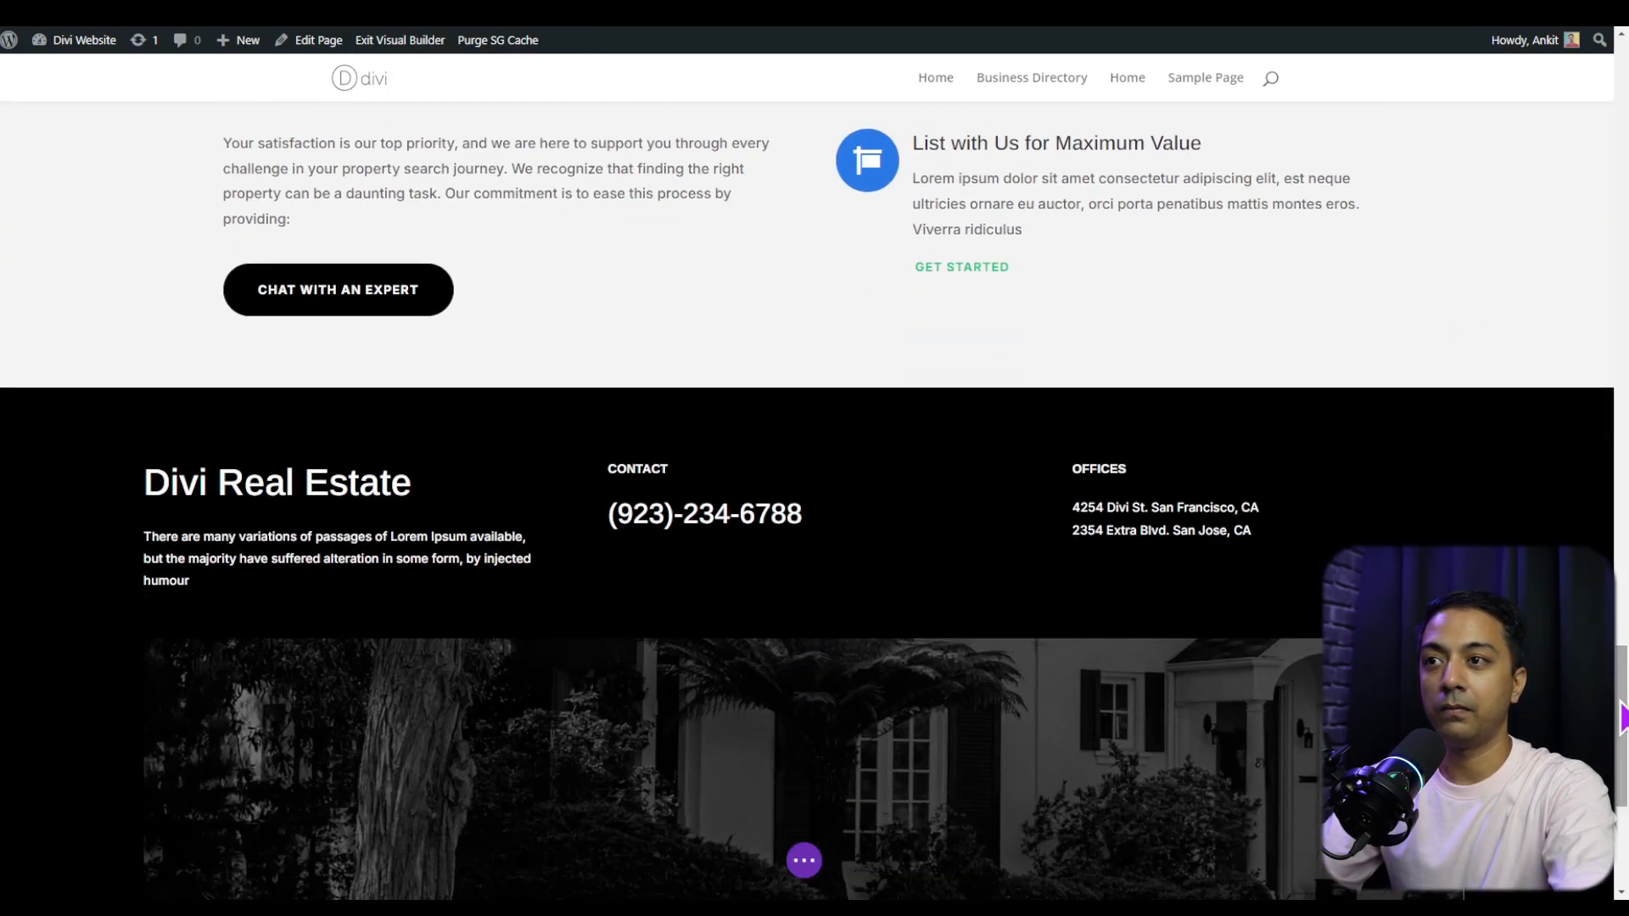
{"action": "scroll", "coordinate": [396, 498], "scroll_direction": "down", "scroll_amount": 2}
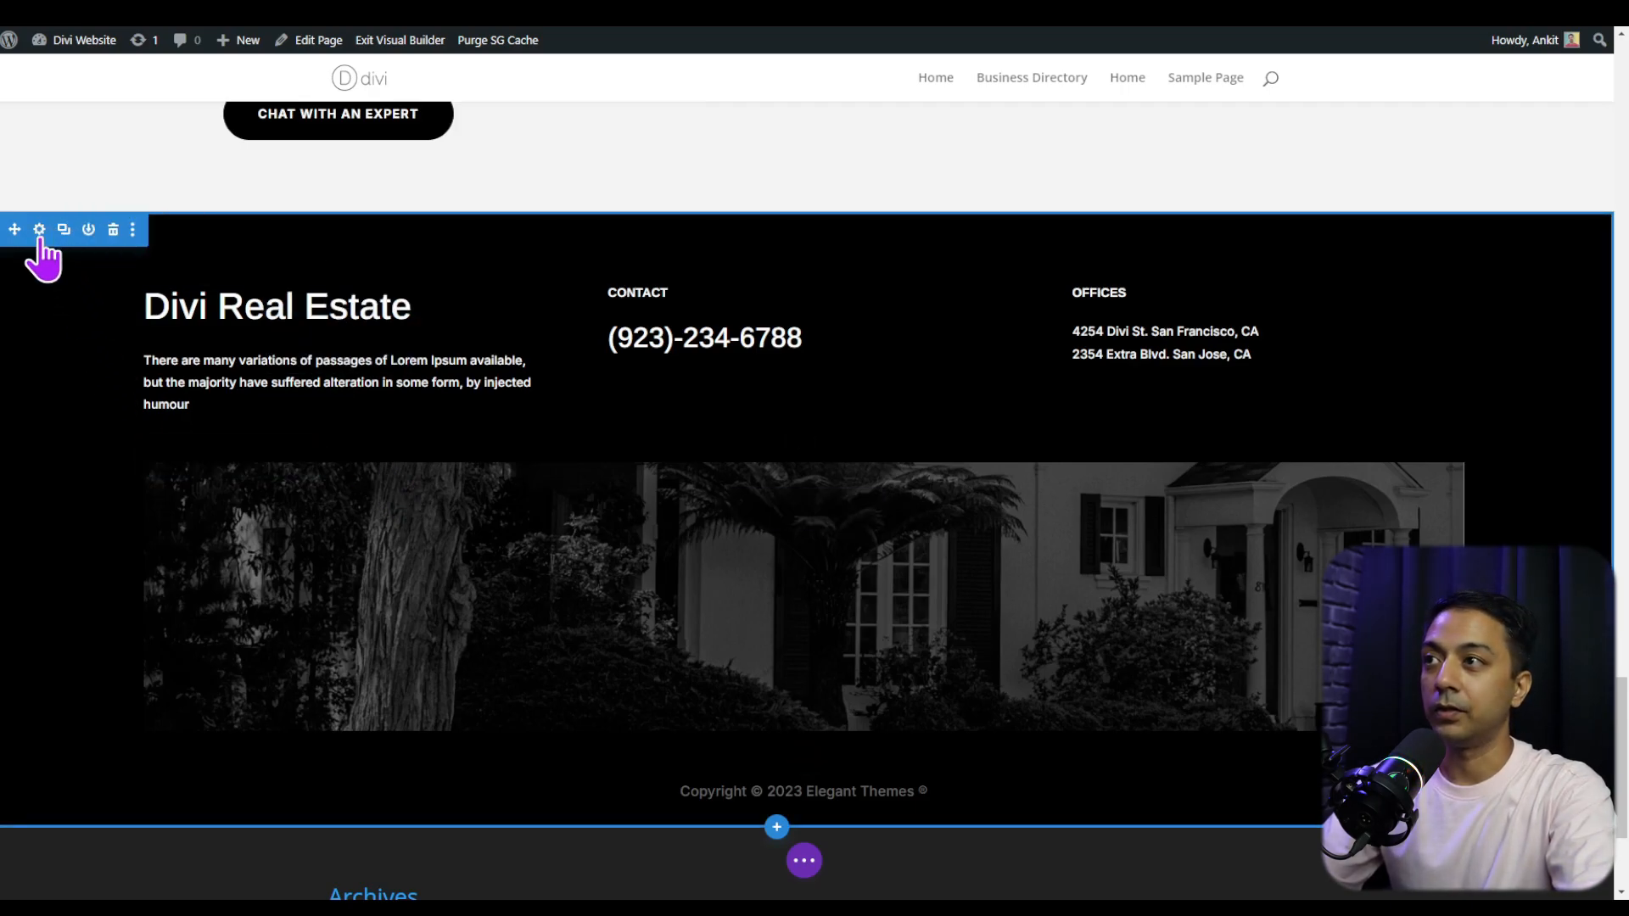
{"action": "left_click", "coordinate": [134, 234]}
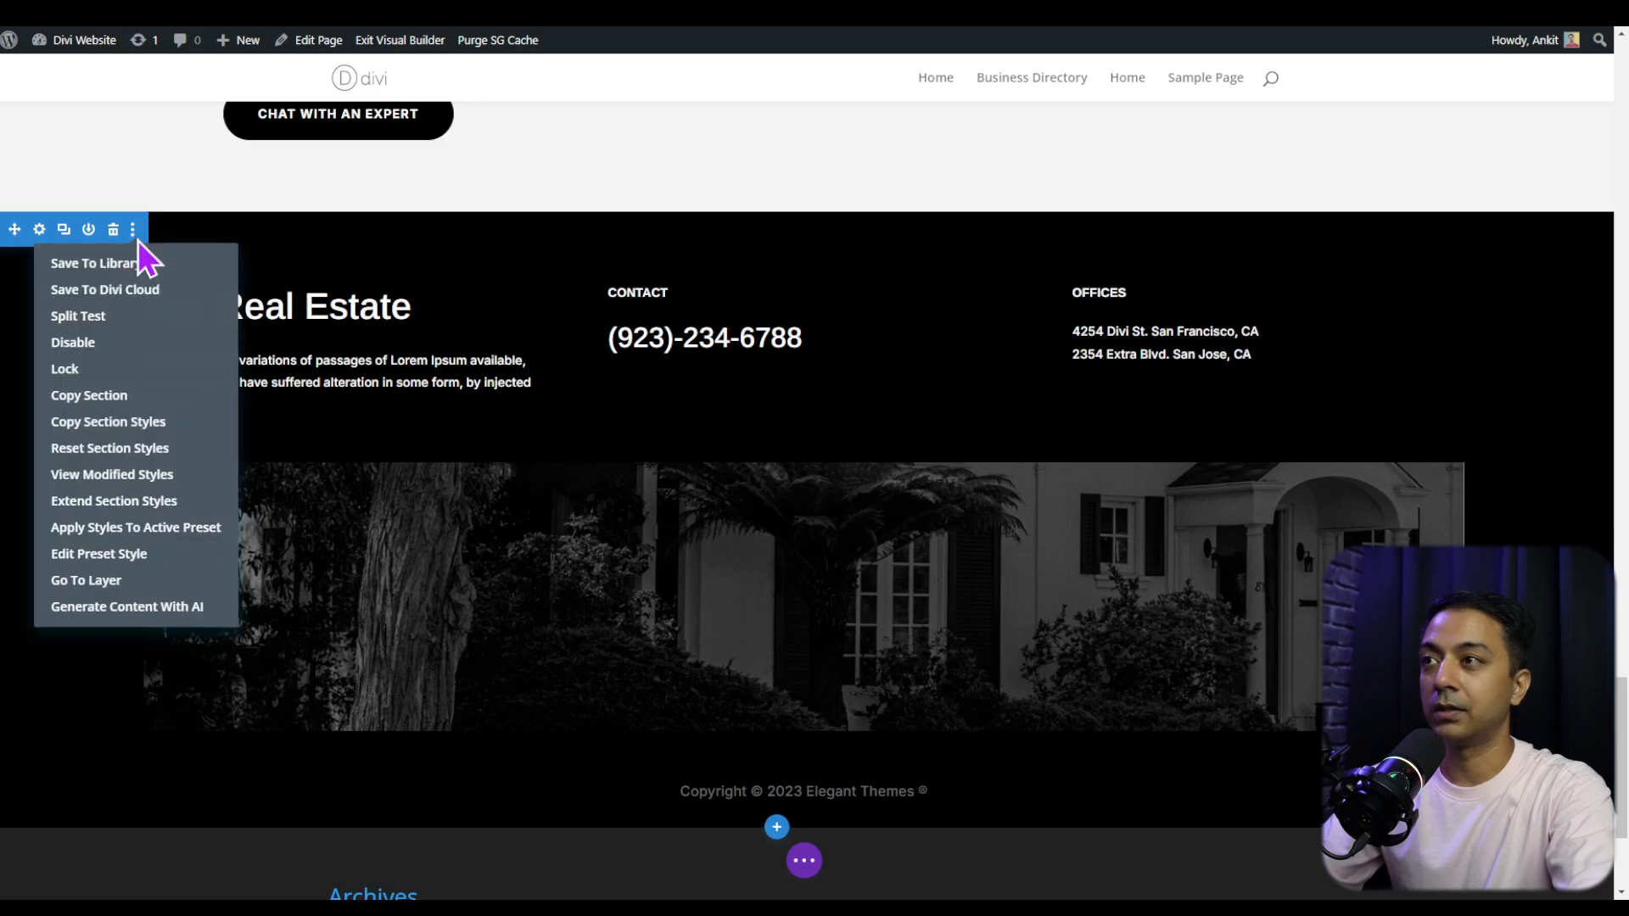
{"action": "left_click", "coordinate": [81, 396]}
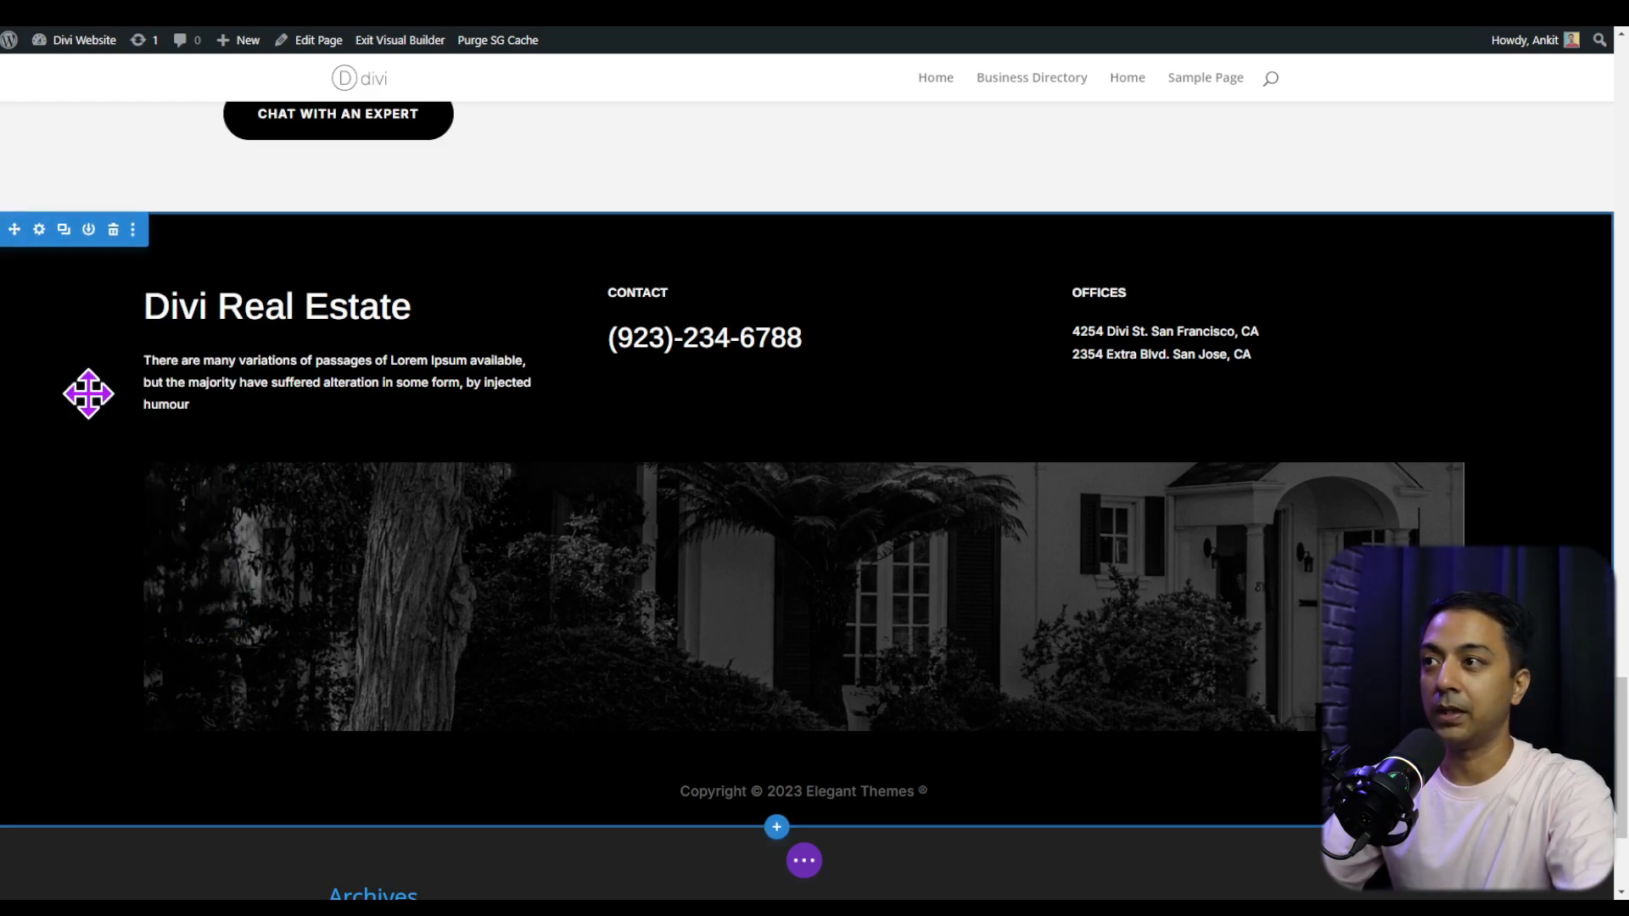
Delete the Divi Real Estate footer section from the home page, save the page, and exit the Visual Builder
{"action": "left_click", "coordinate": [113, 229]}
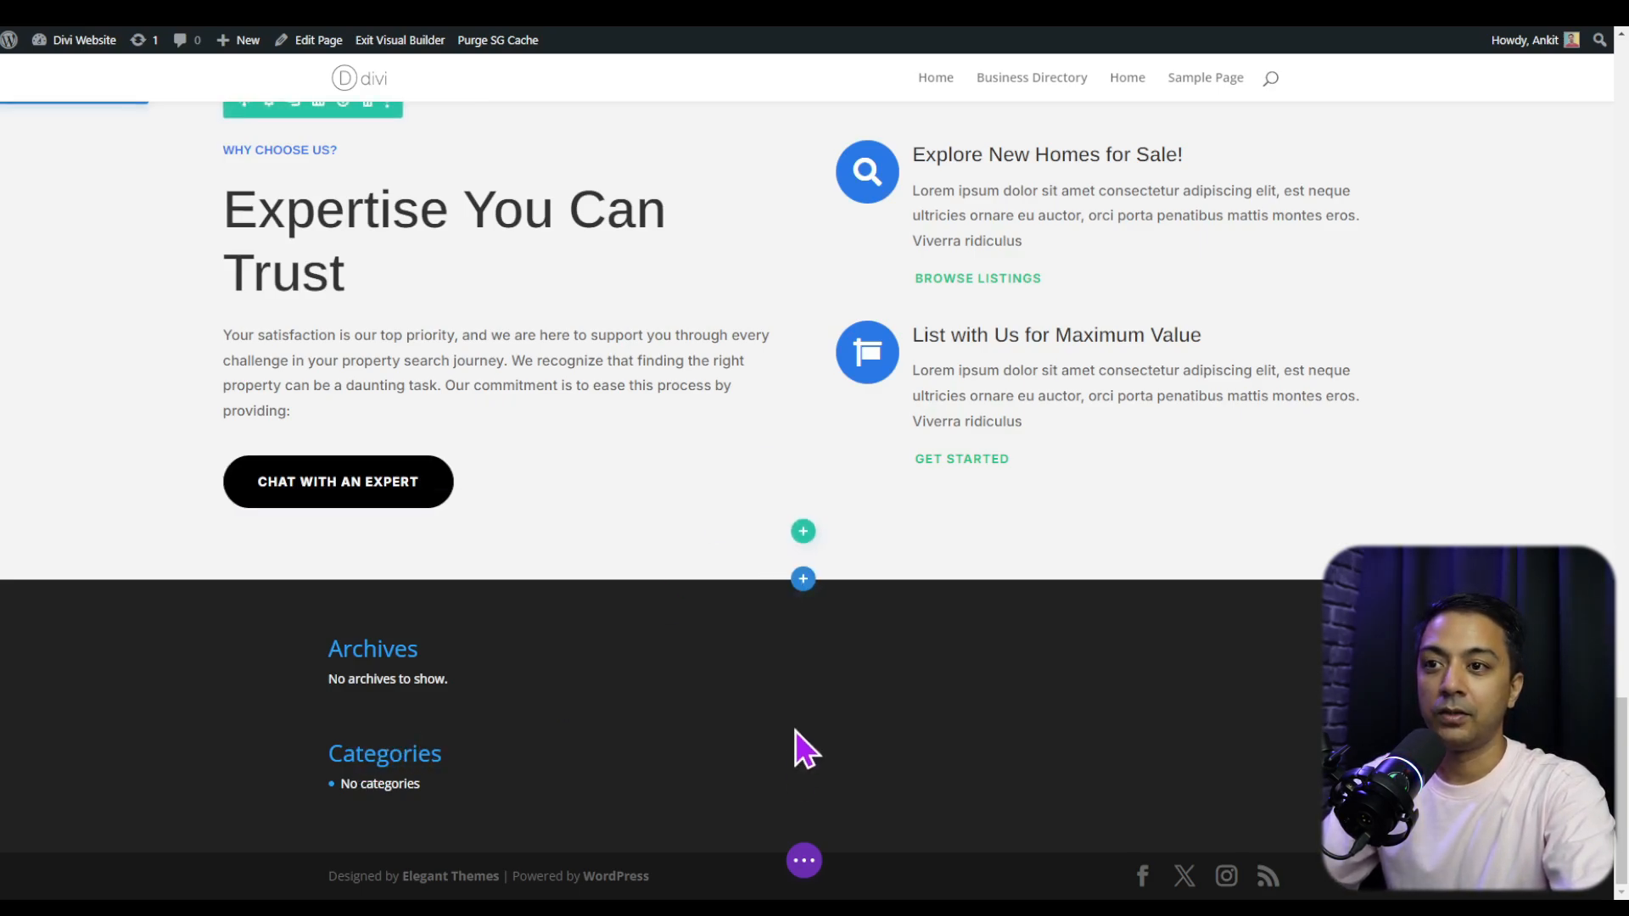
{"action": "left_click", "coordinate": [797, 860]}
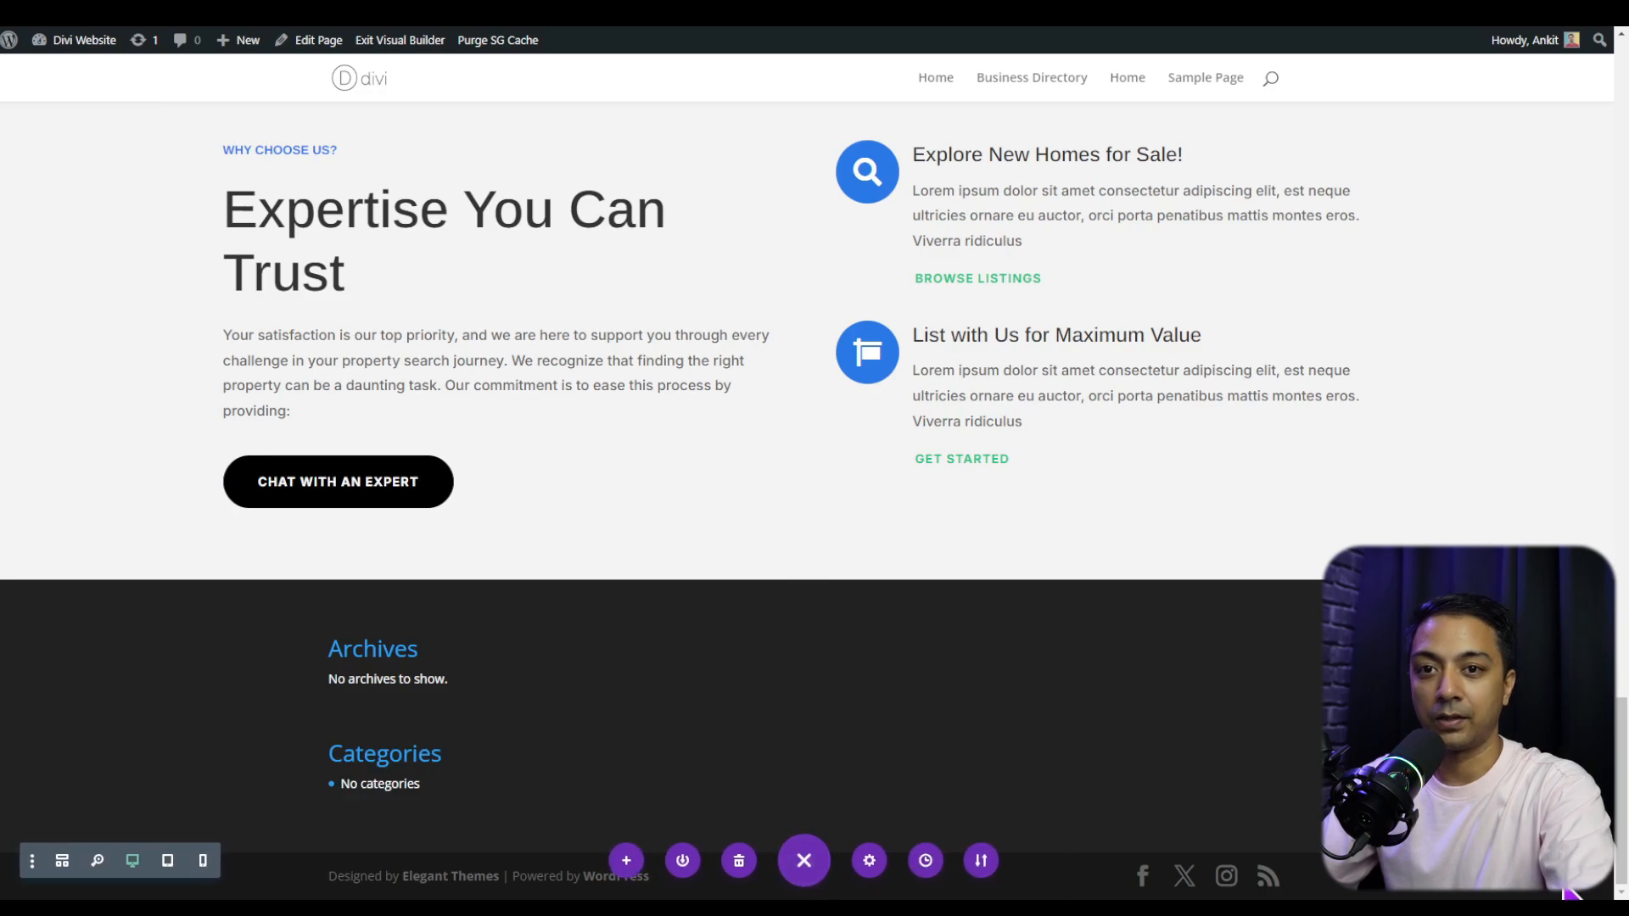
{"action": "left_click", "coordinate": [379, 43]}
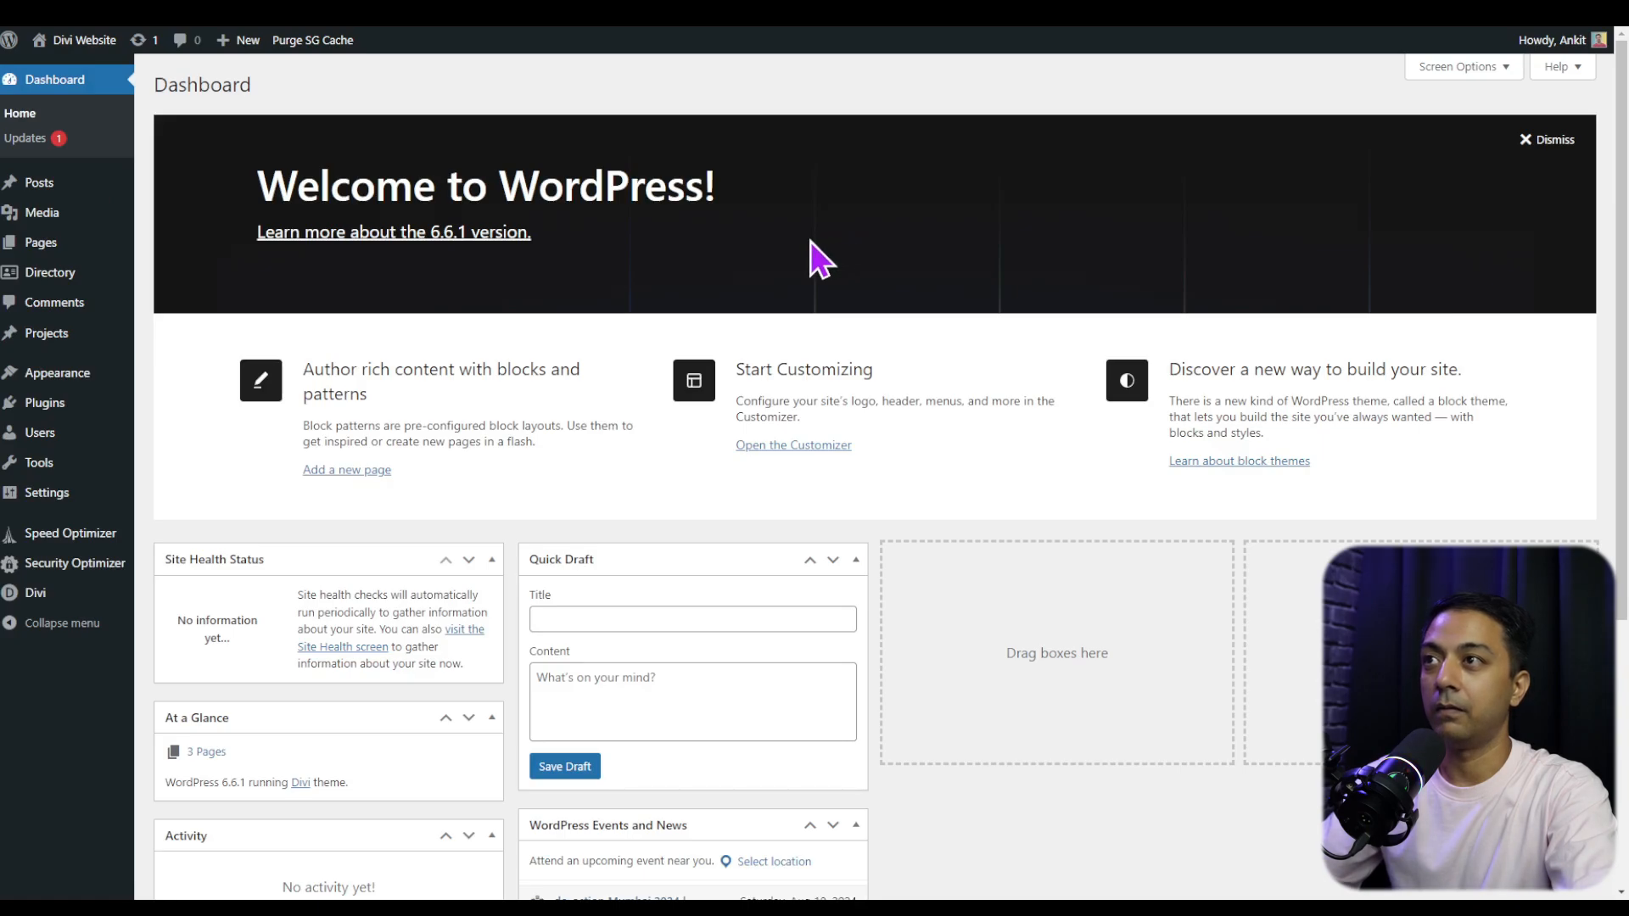
Open the Divi Theme Builder and start building a global footer for the Default Website Template
{"action": "mouse_move", "coordinate": [30, 598]}
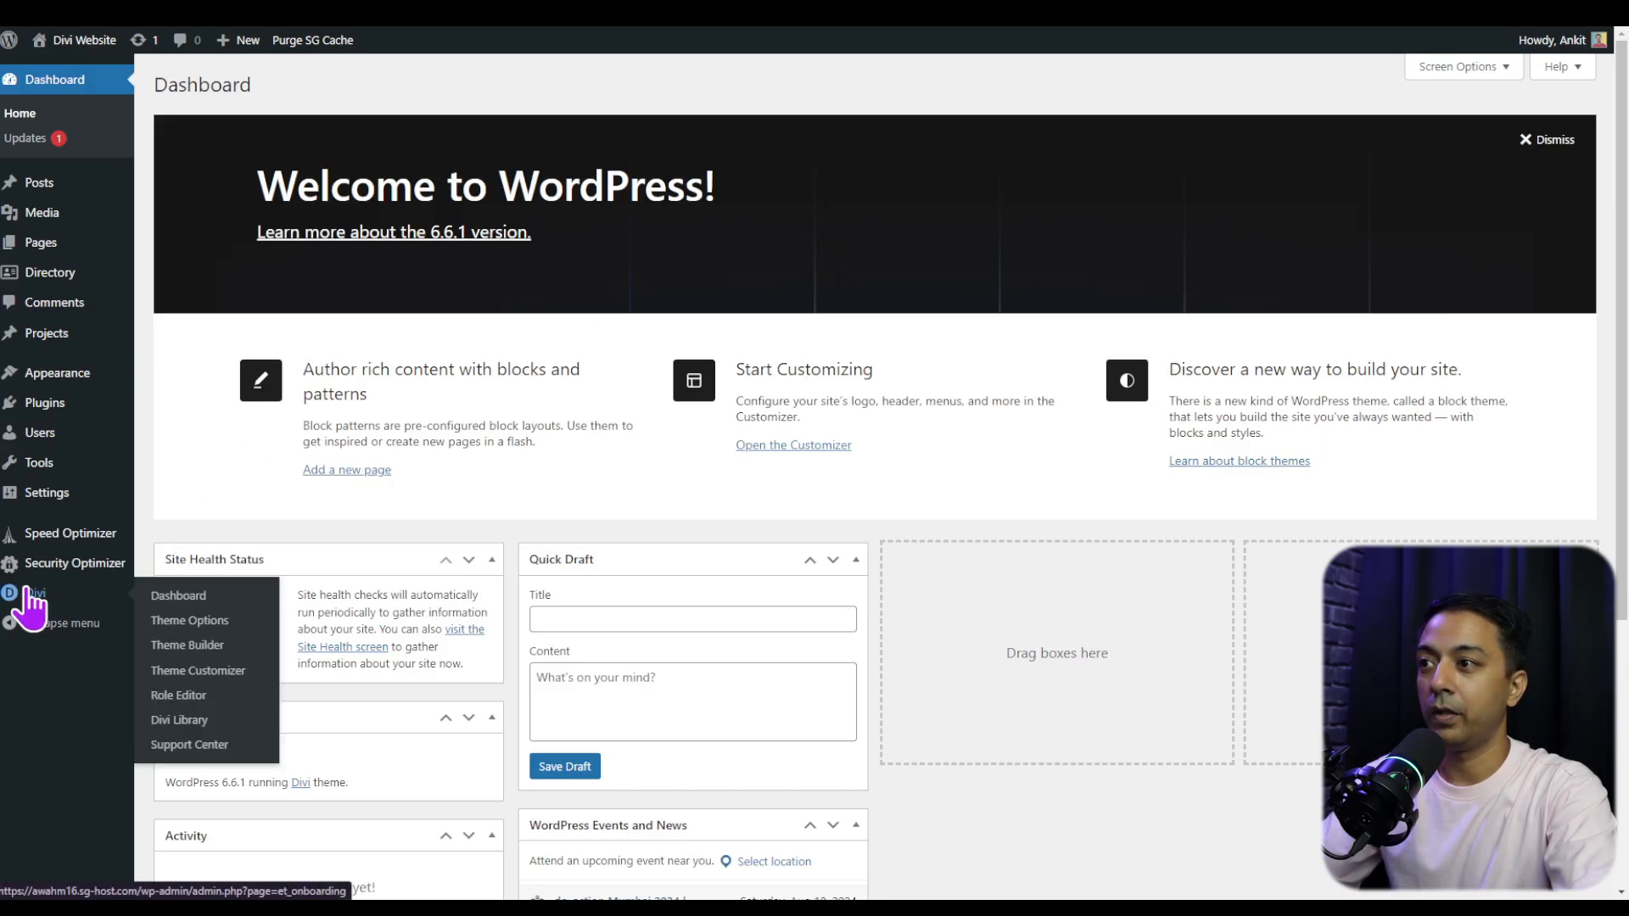
{"action": "left_click", "coordinate": [208, 646]}
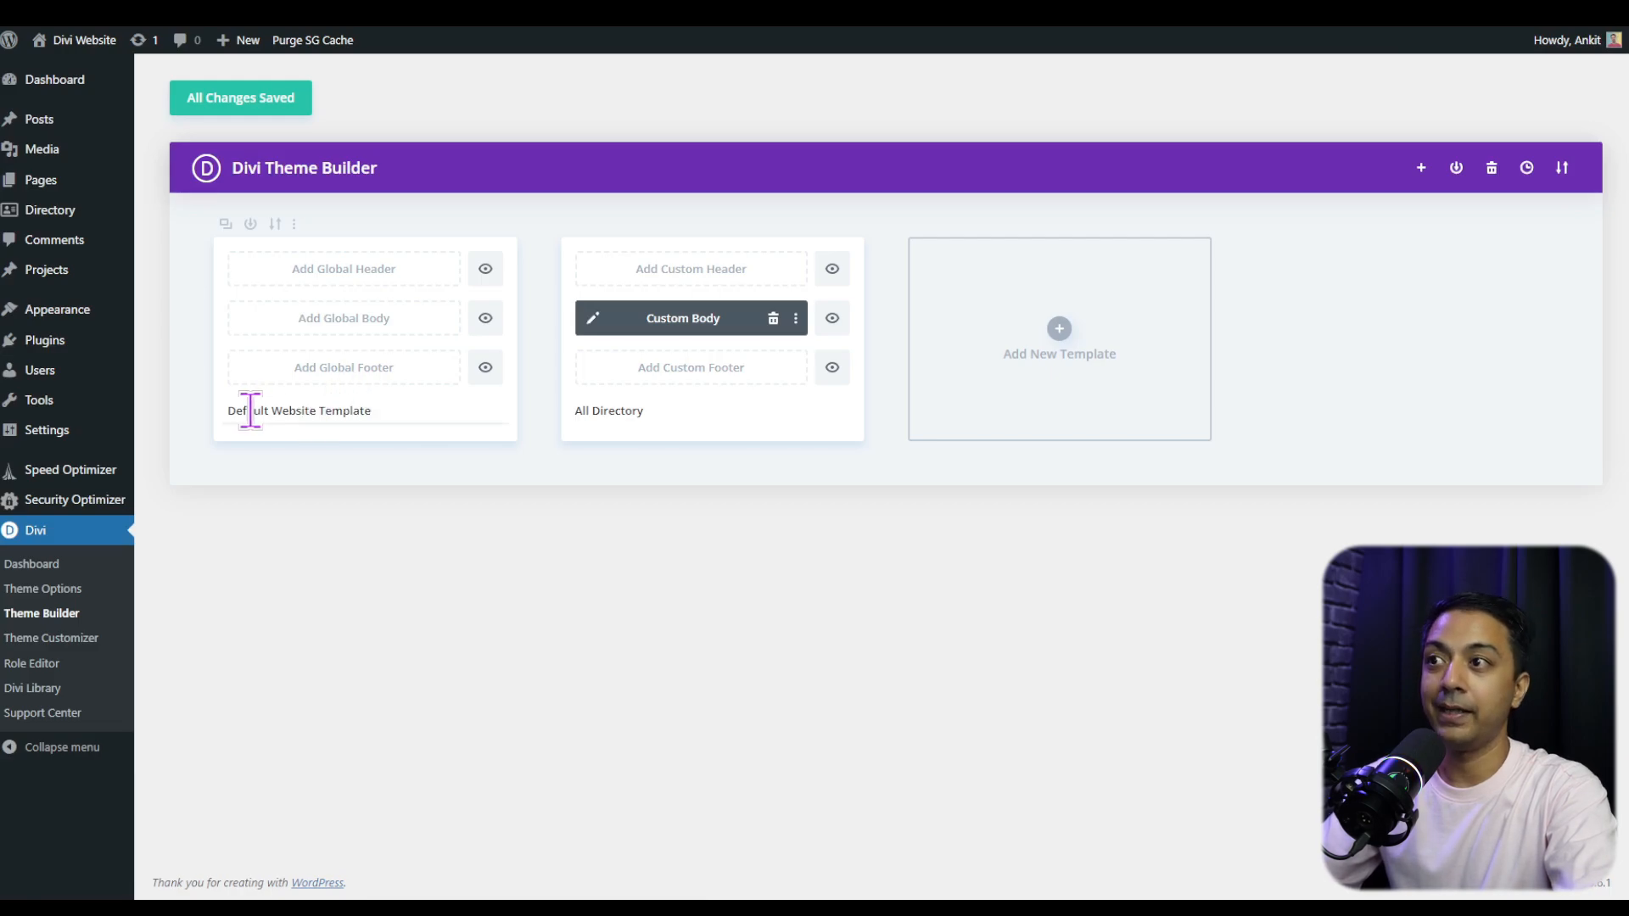
{"action": "left_click", "coordinate": [338, 374]}
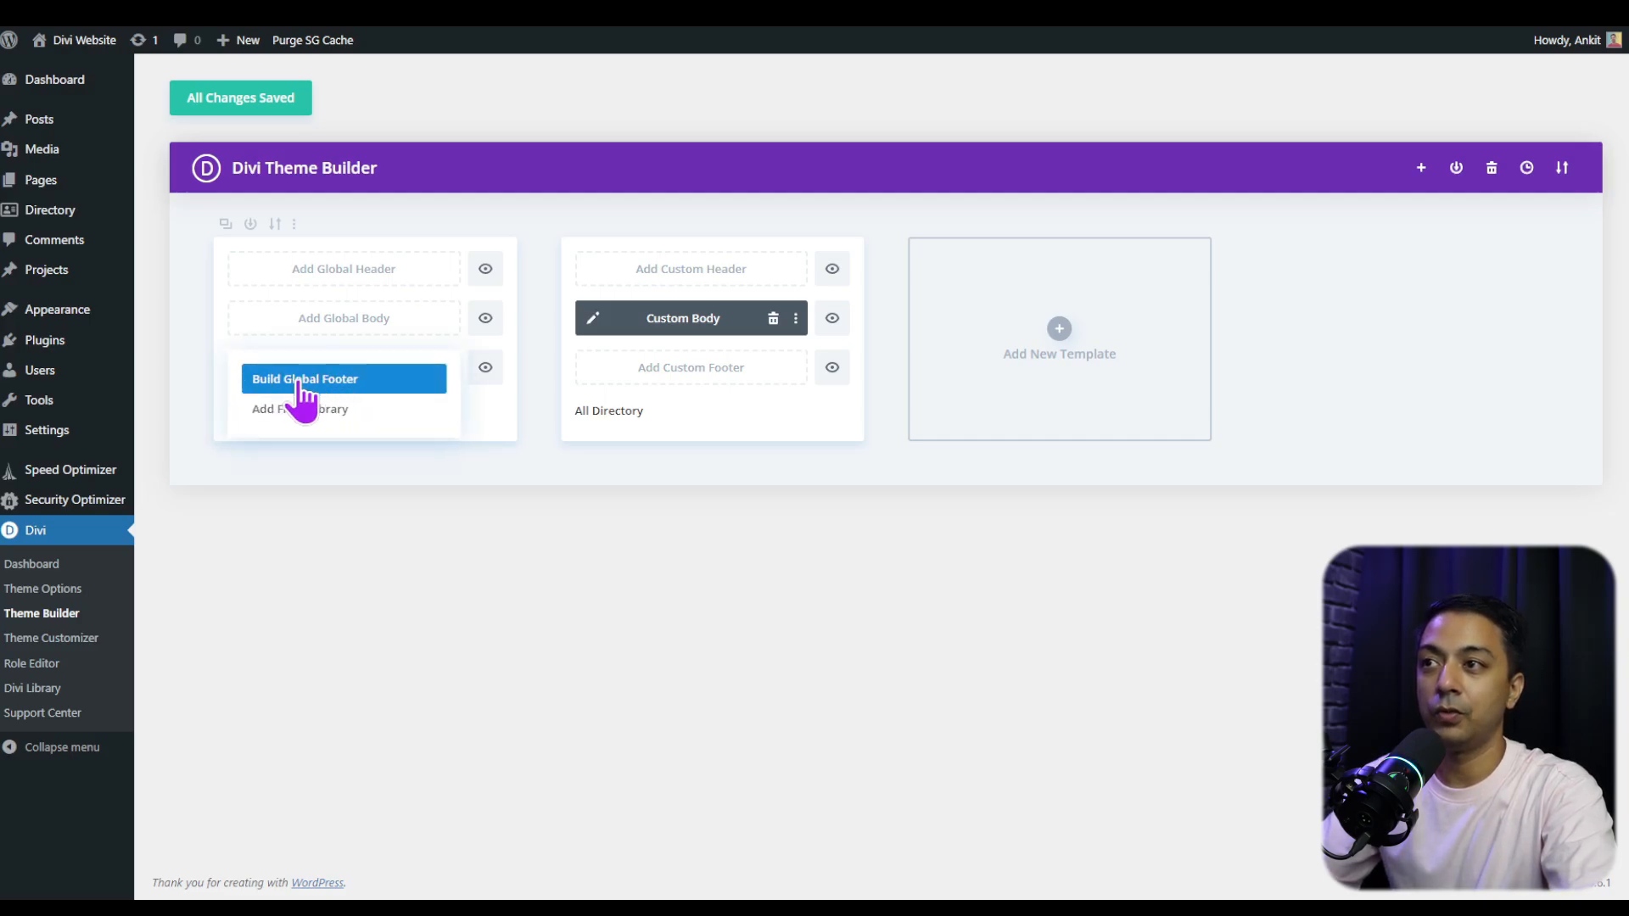
{"action": "left_click", "coordinate": [306, 380]}
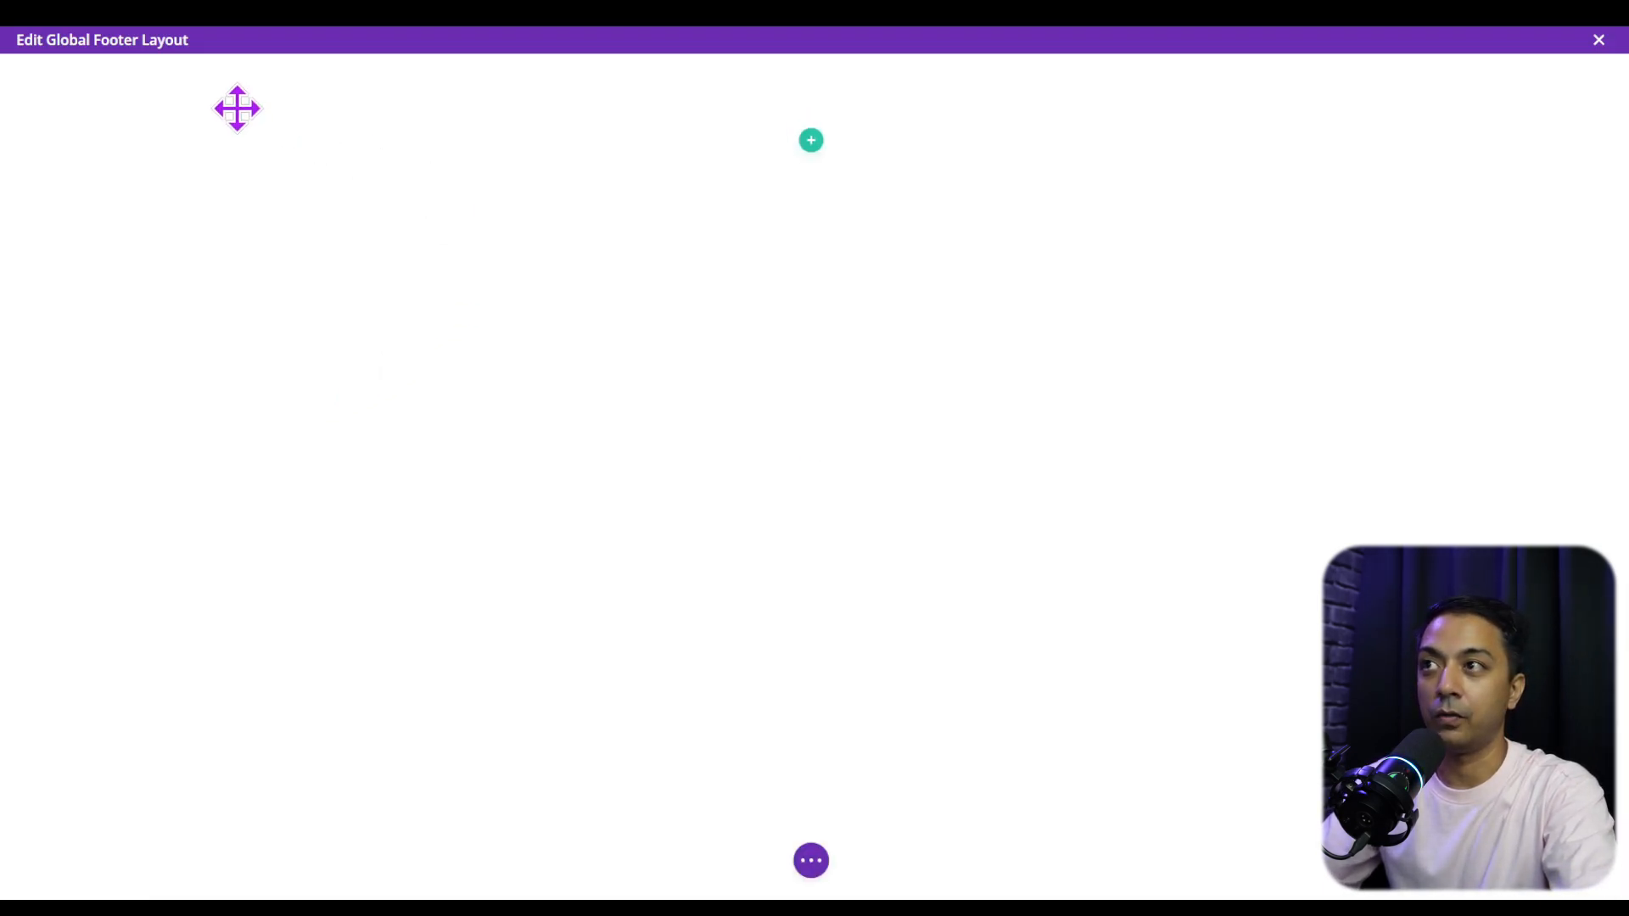
Paste the copied Divi Real Estate section into the global footer layout and delete the empty section above it
{"action": "right_click", "coordinate": [219, 75]}
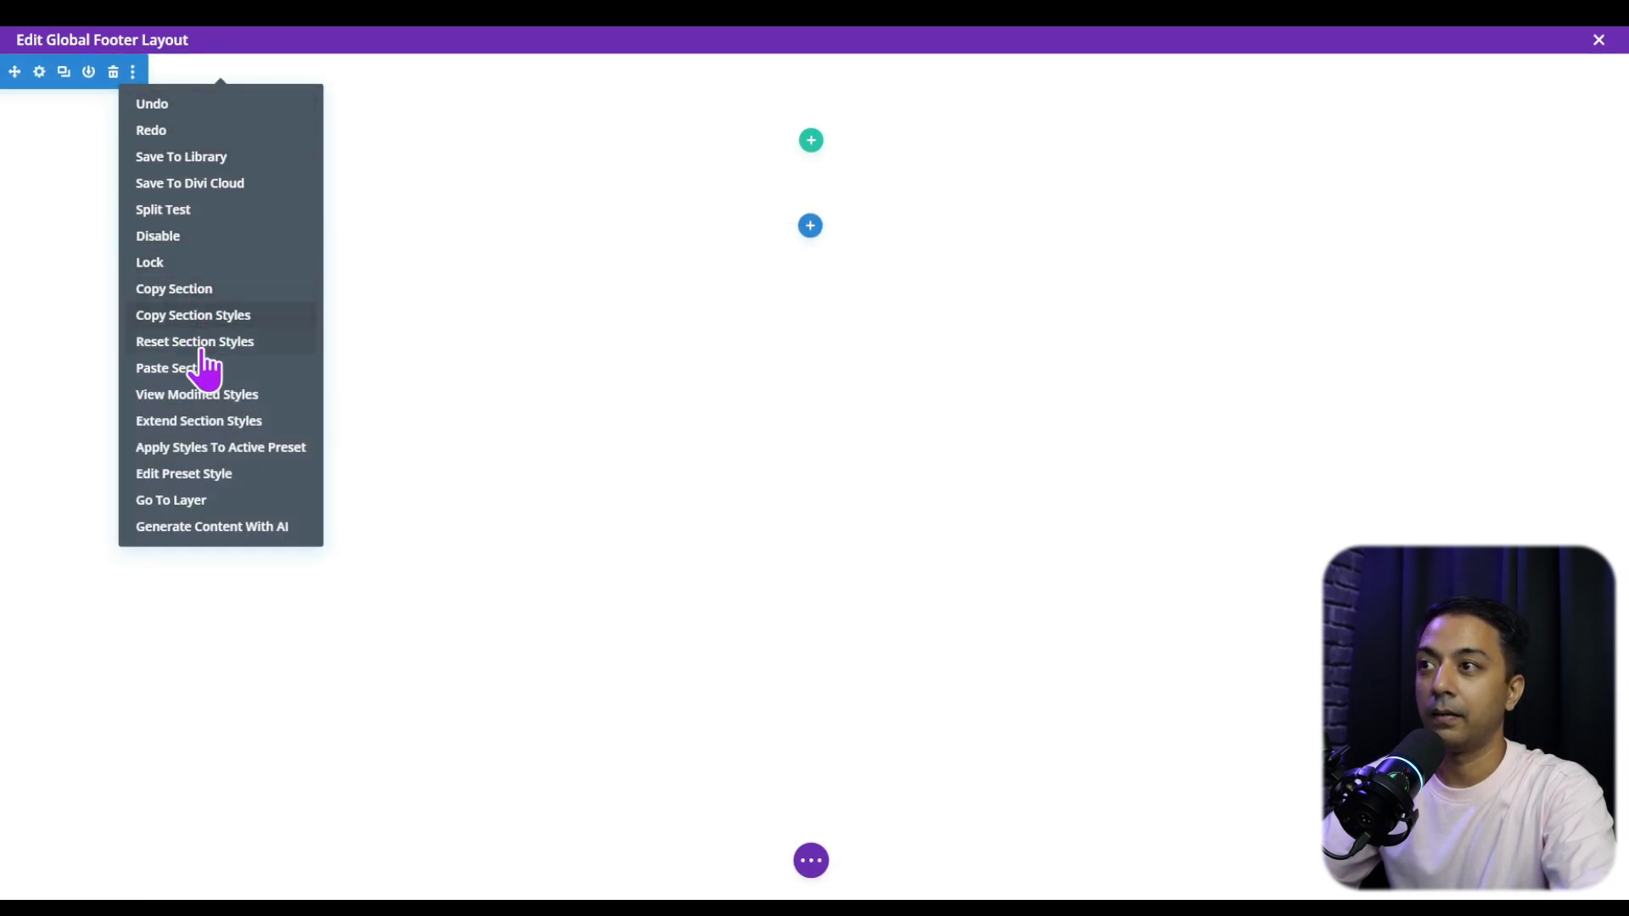
{"action": "left_click", "coordinate": [186, 368]}
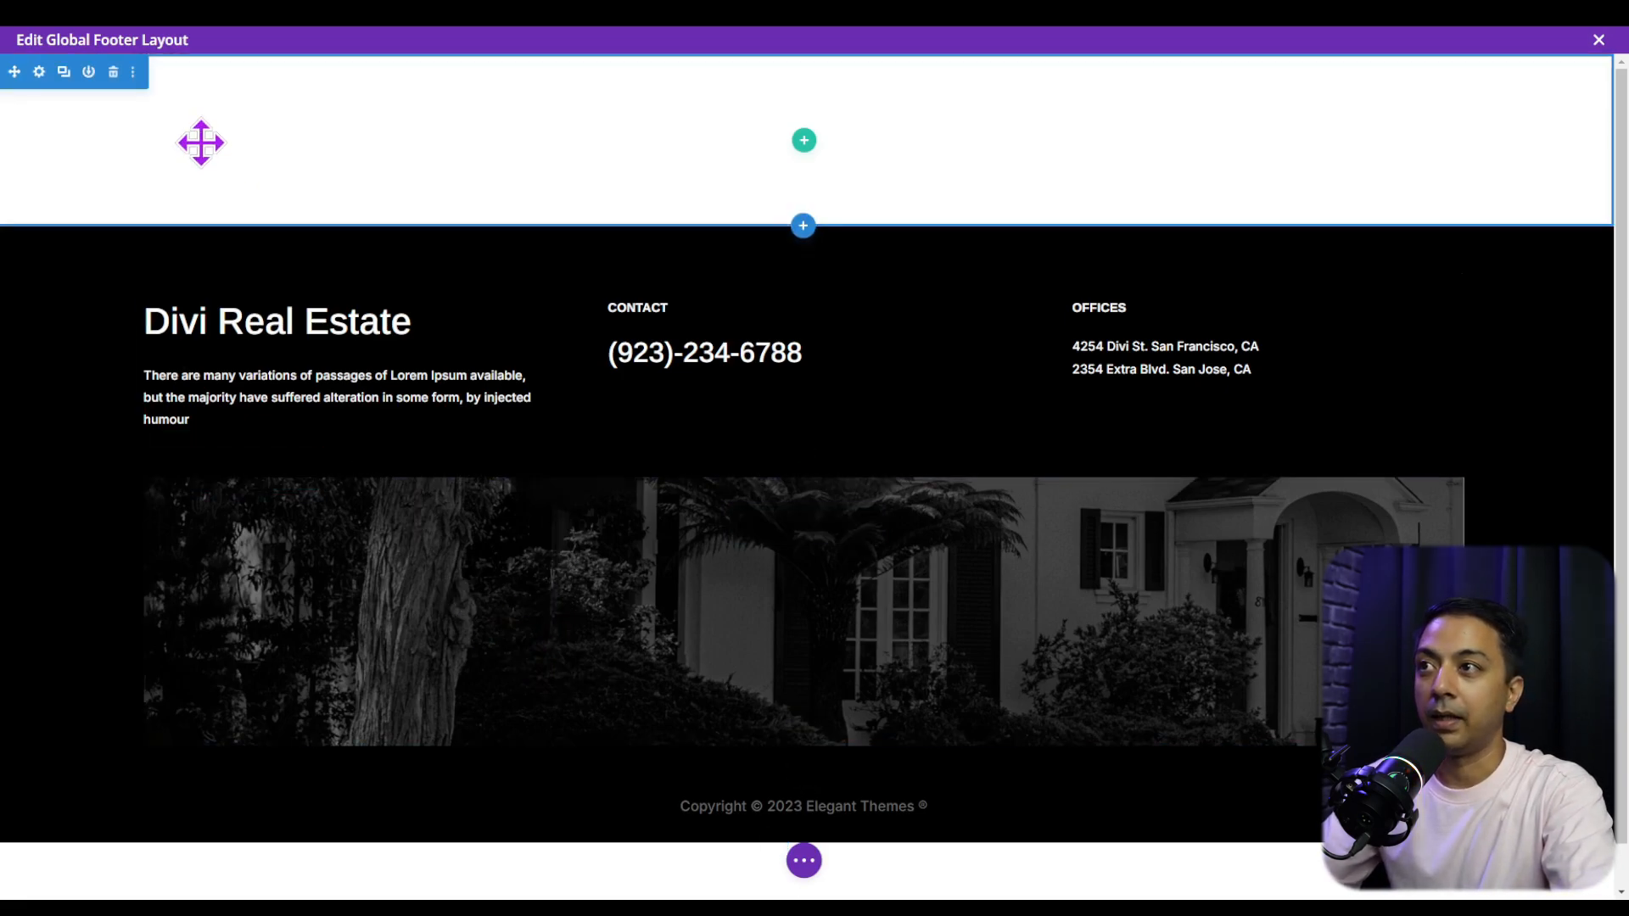
{"action": "left_click", "coordinate": [112, 72]}
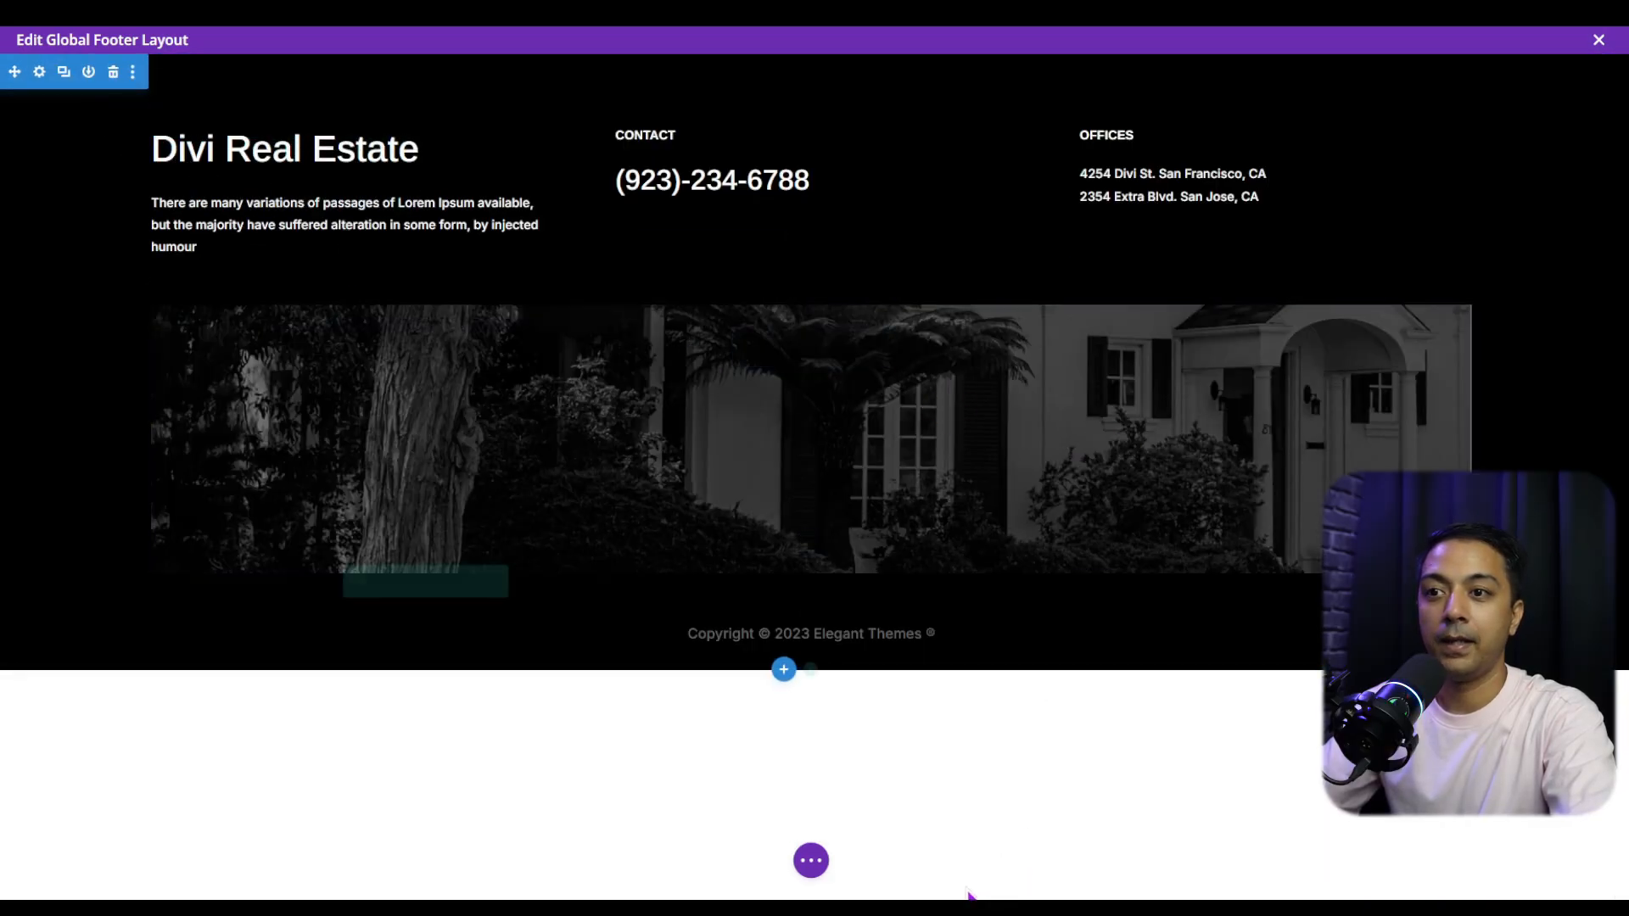
Save the global footer layout, close its editor, and save the Theme Builder changes
{"action": "left_click", "coordinate": [812, 862]}
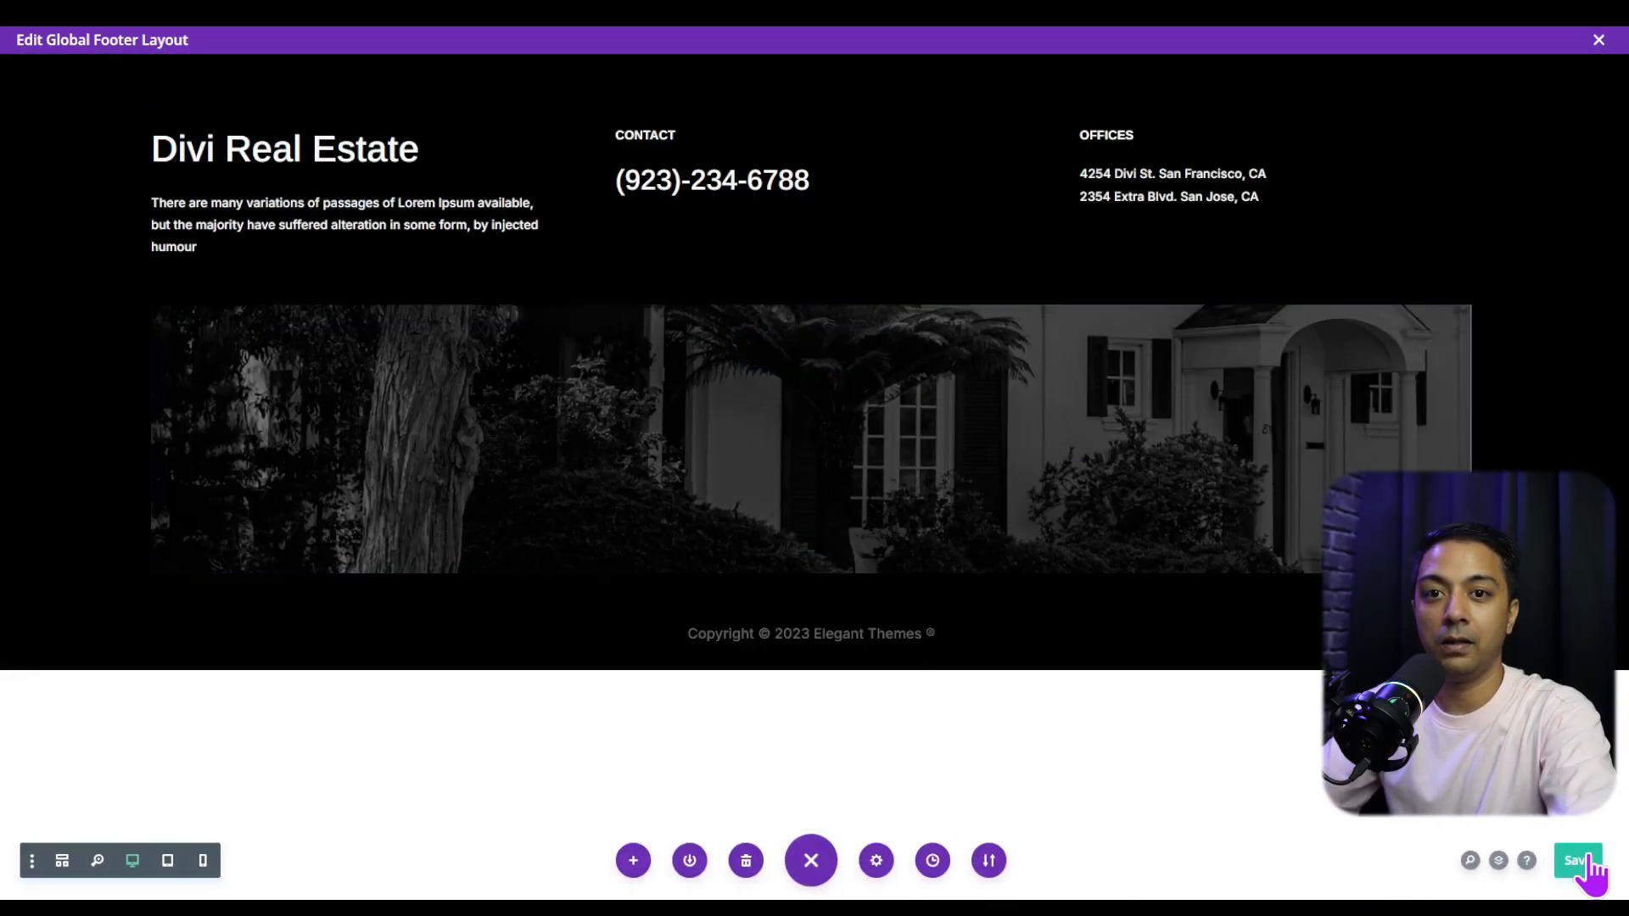
{"action": "left_click", "coordinate": [1598, 42]}
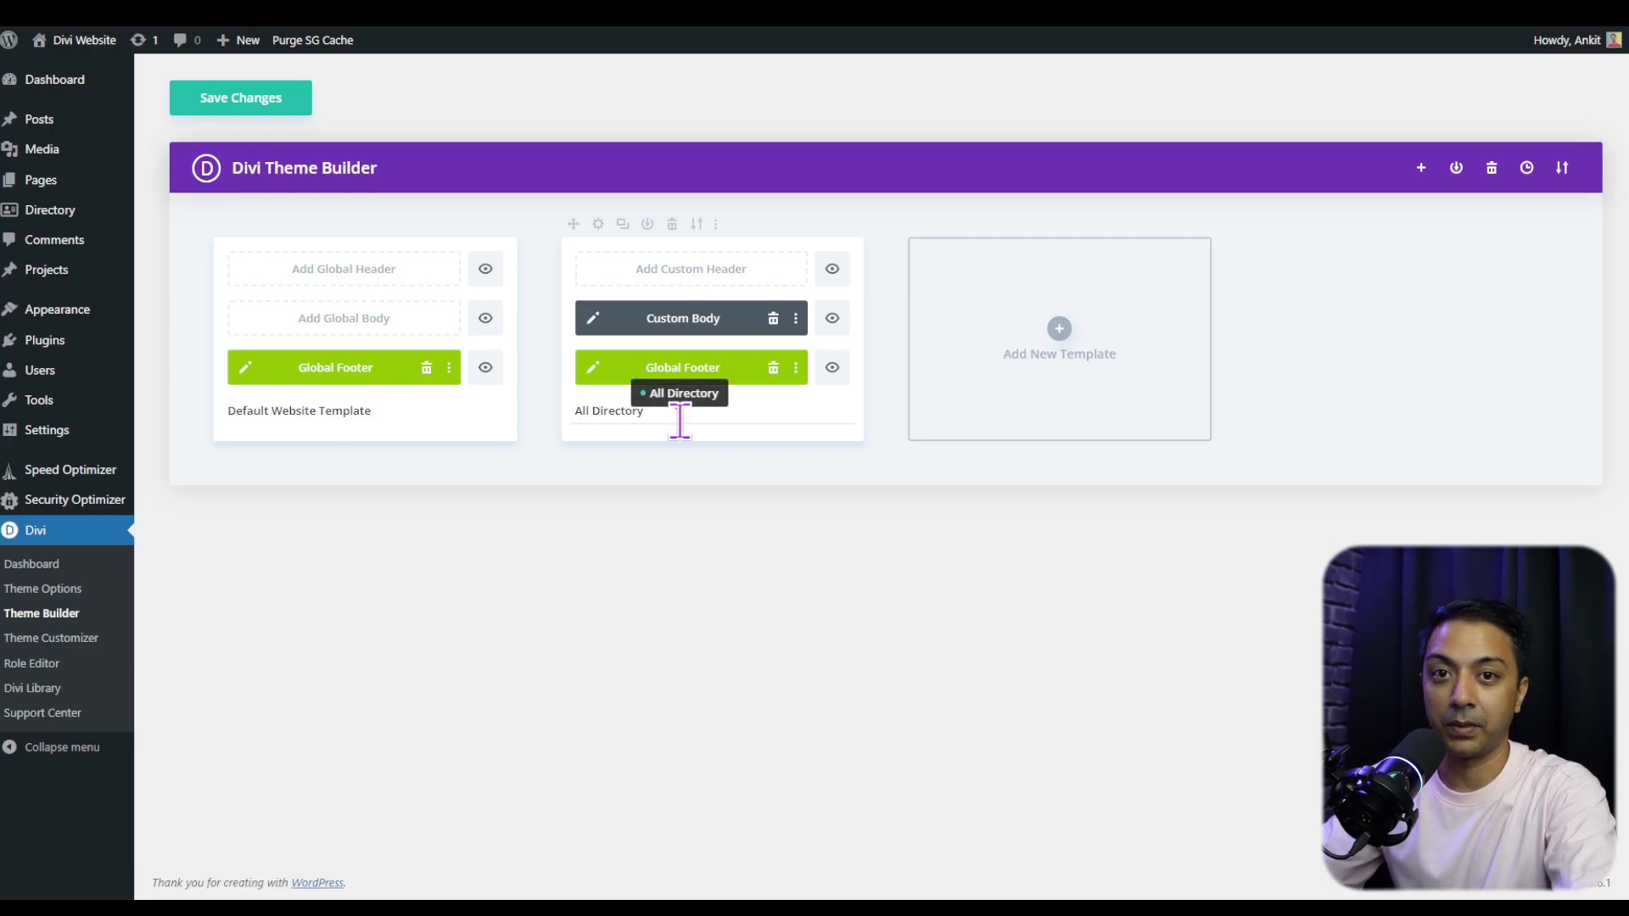
{"action": "left_click", "coordinate": [247, 106]}
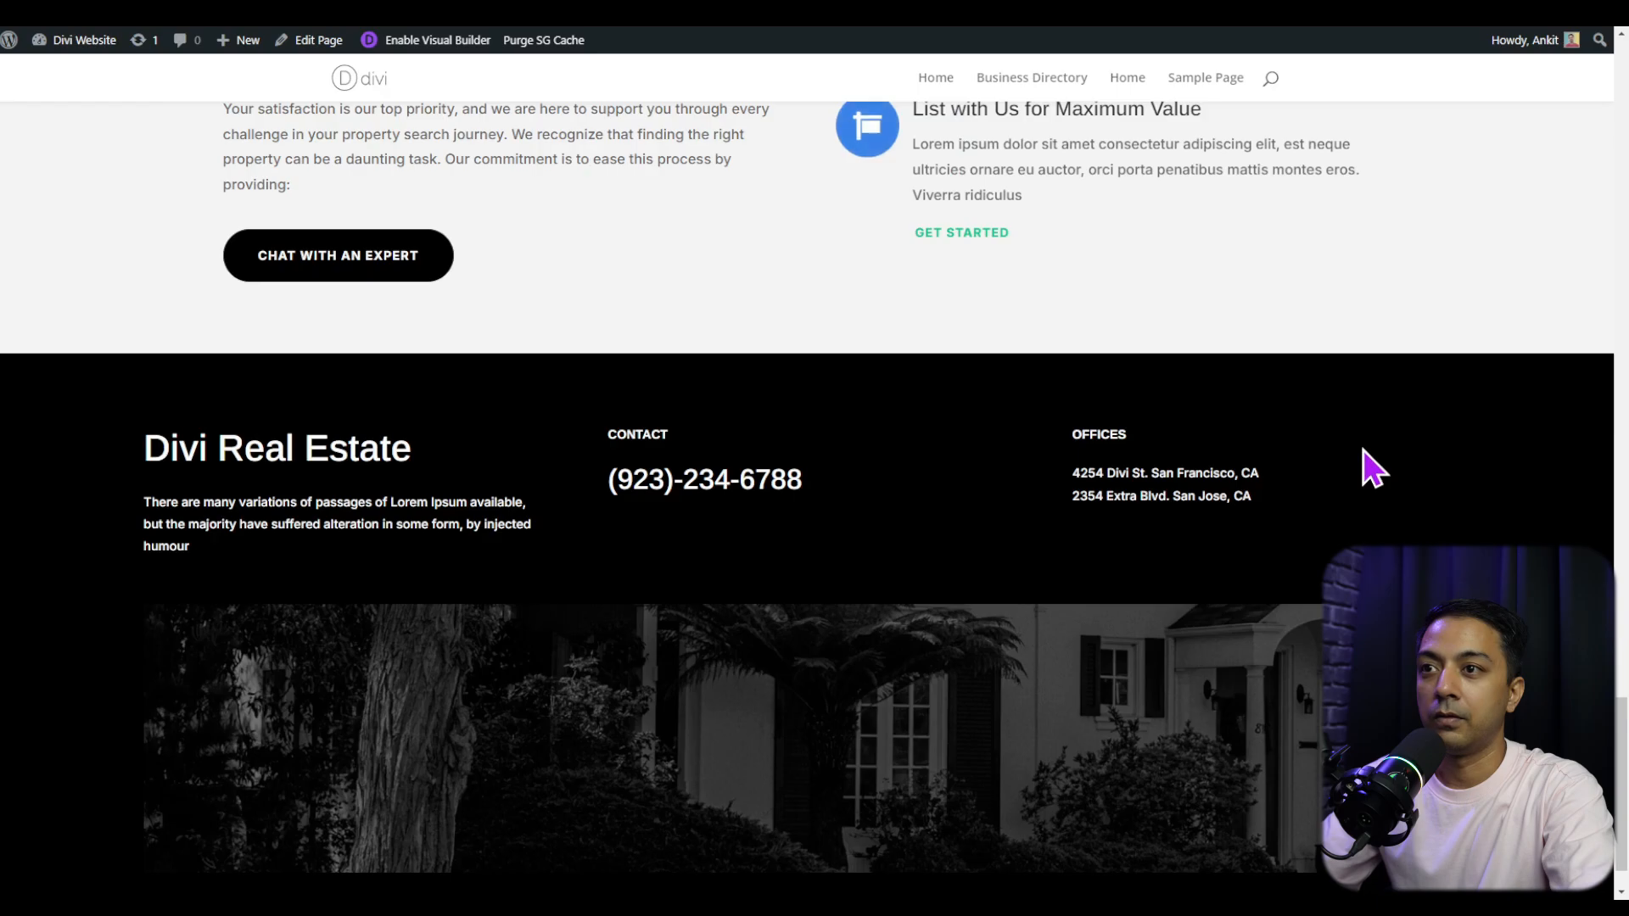
Check the global footer on the home page and on the Sample Property listing 1 page
{"action": "scroll", "coordinate": [1373, 469], "scroll_direction": "down", "scroll_amount": 1}
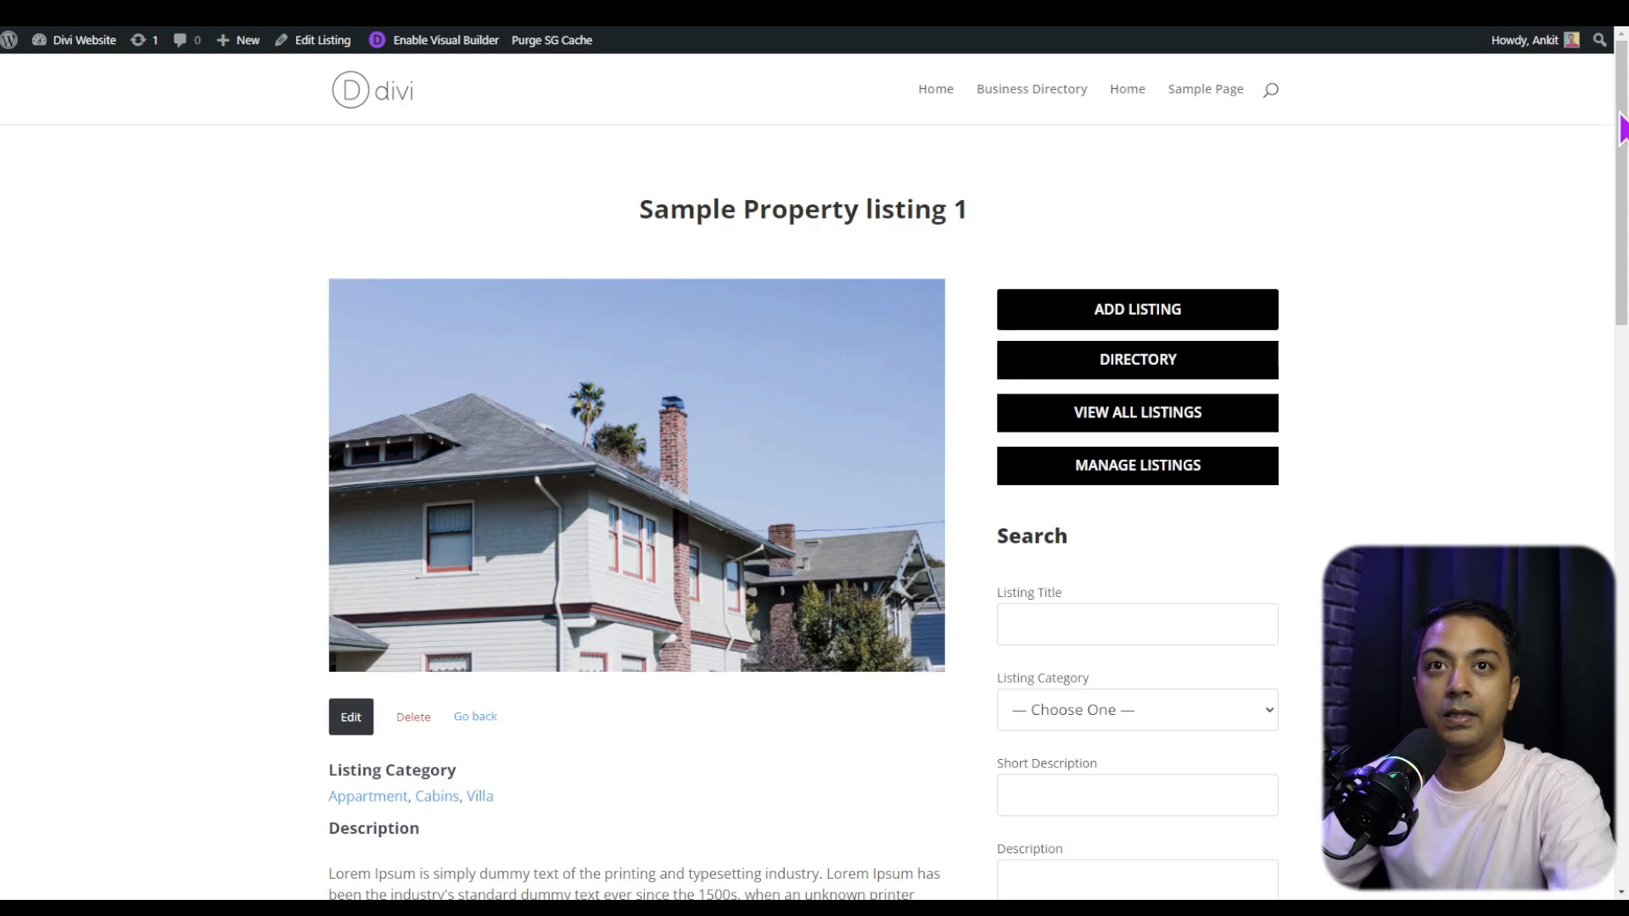
{"action": "left_click_drag", "start_coordinate": [1618, 149], "coordinate": [1622, 755]}
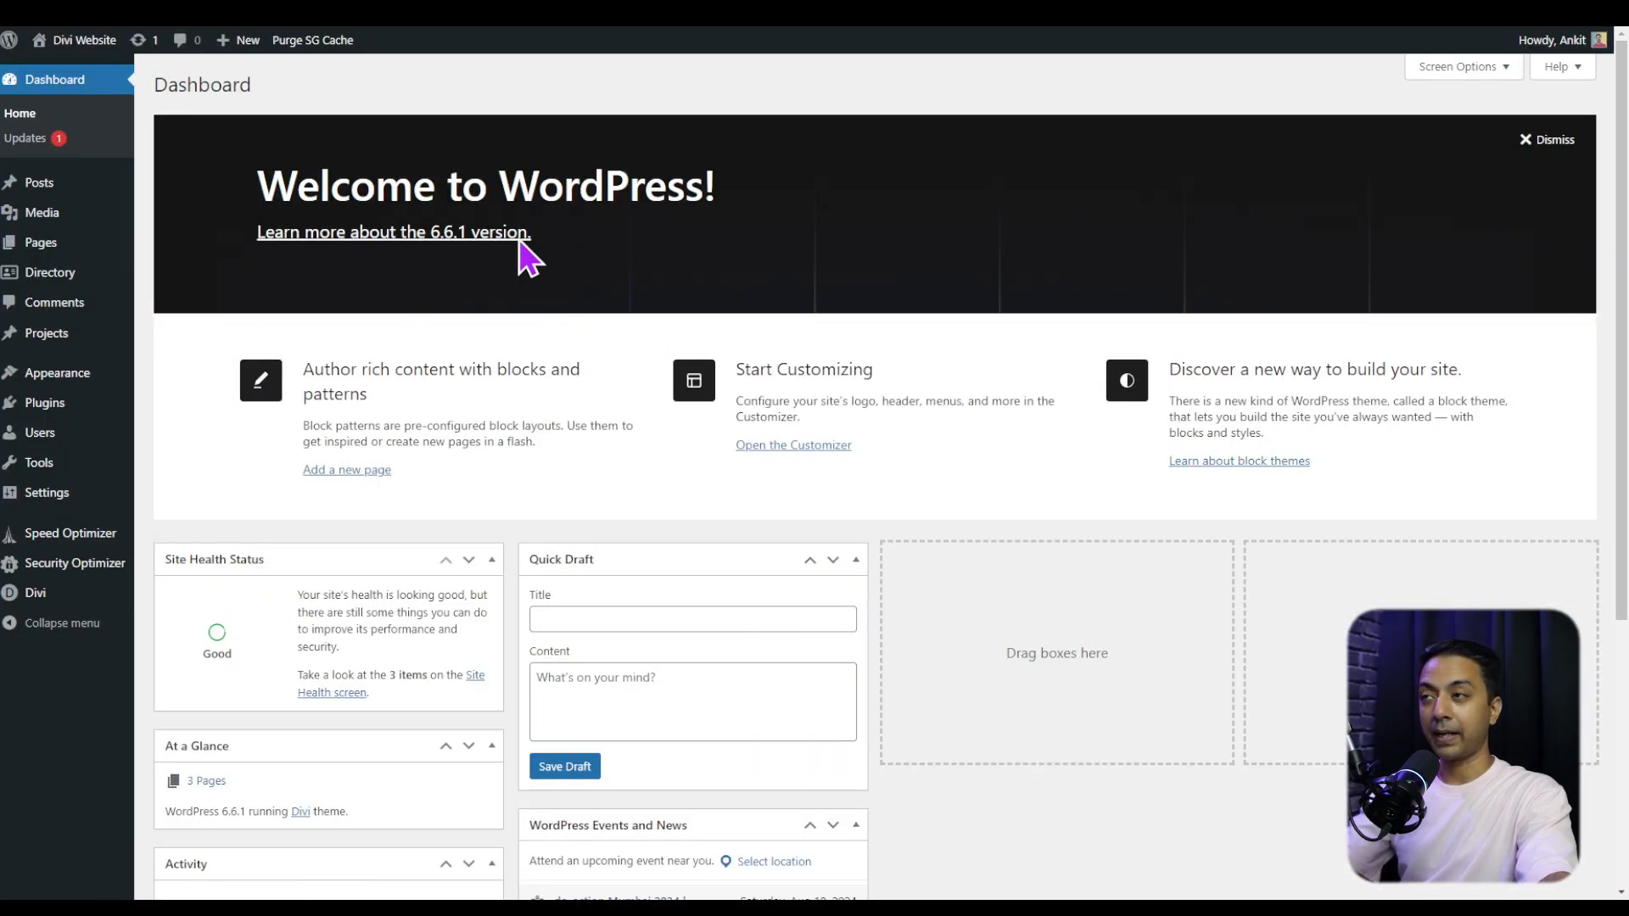
Add a new WordPress page titled "AI directory" and save it as a draft
{"action": "mouse_move", "coordinate": [76, 246]}
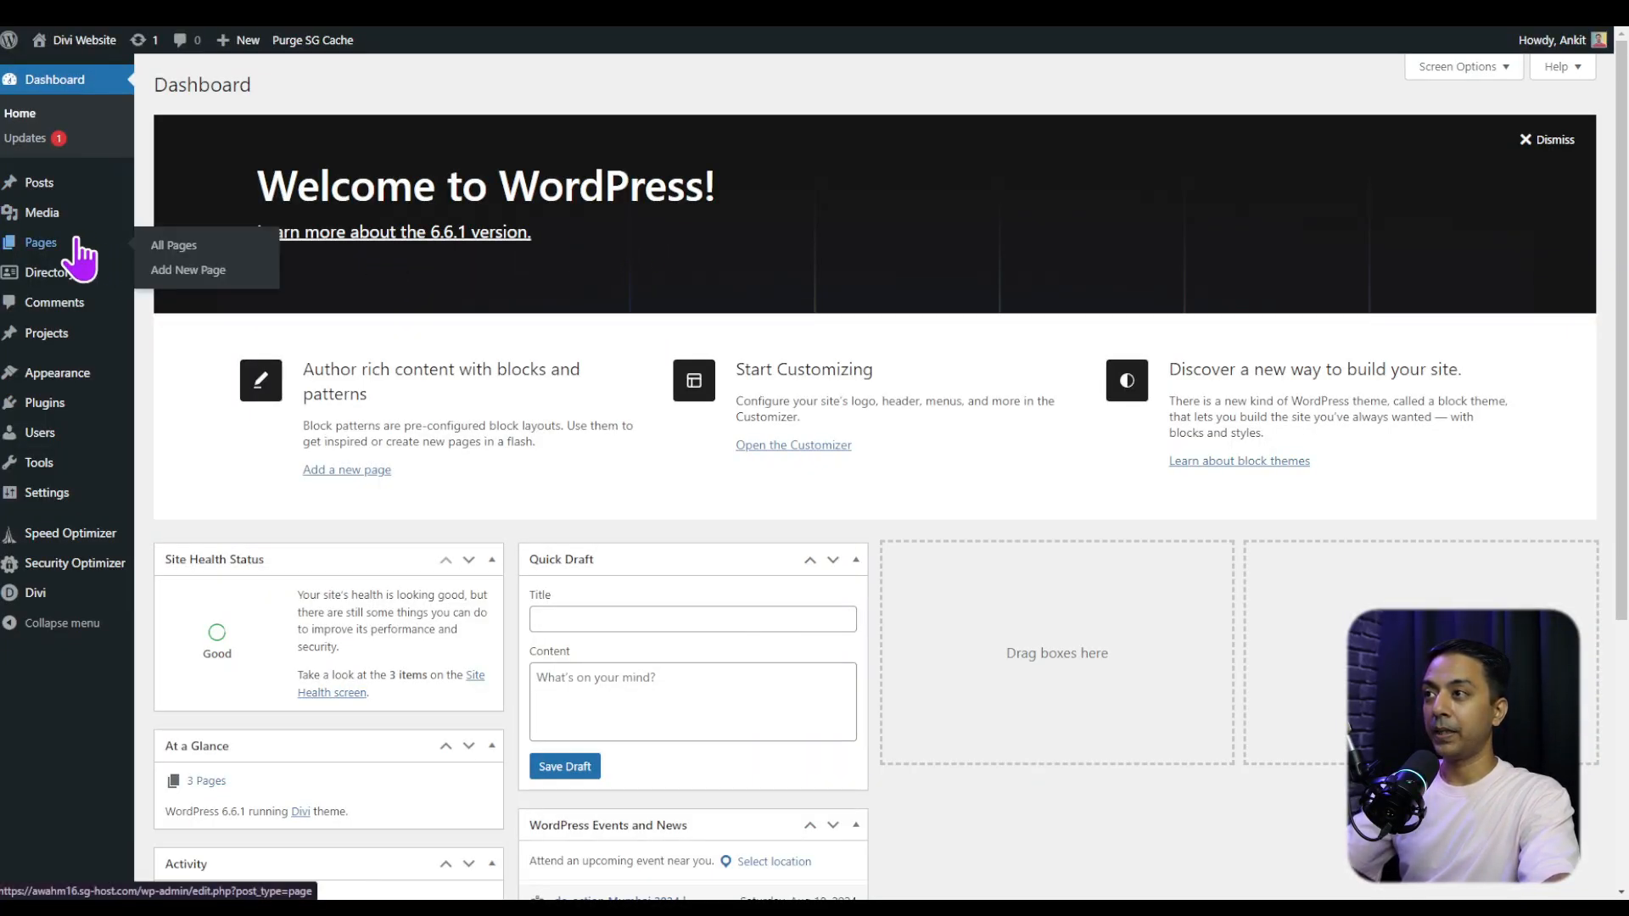
{"action": "left_click", "coordinate": [237, 279]}
{"action": "type", "text": "AI"}
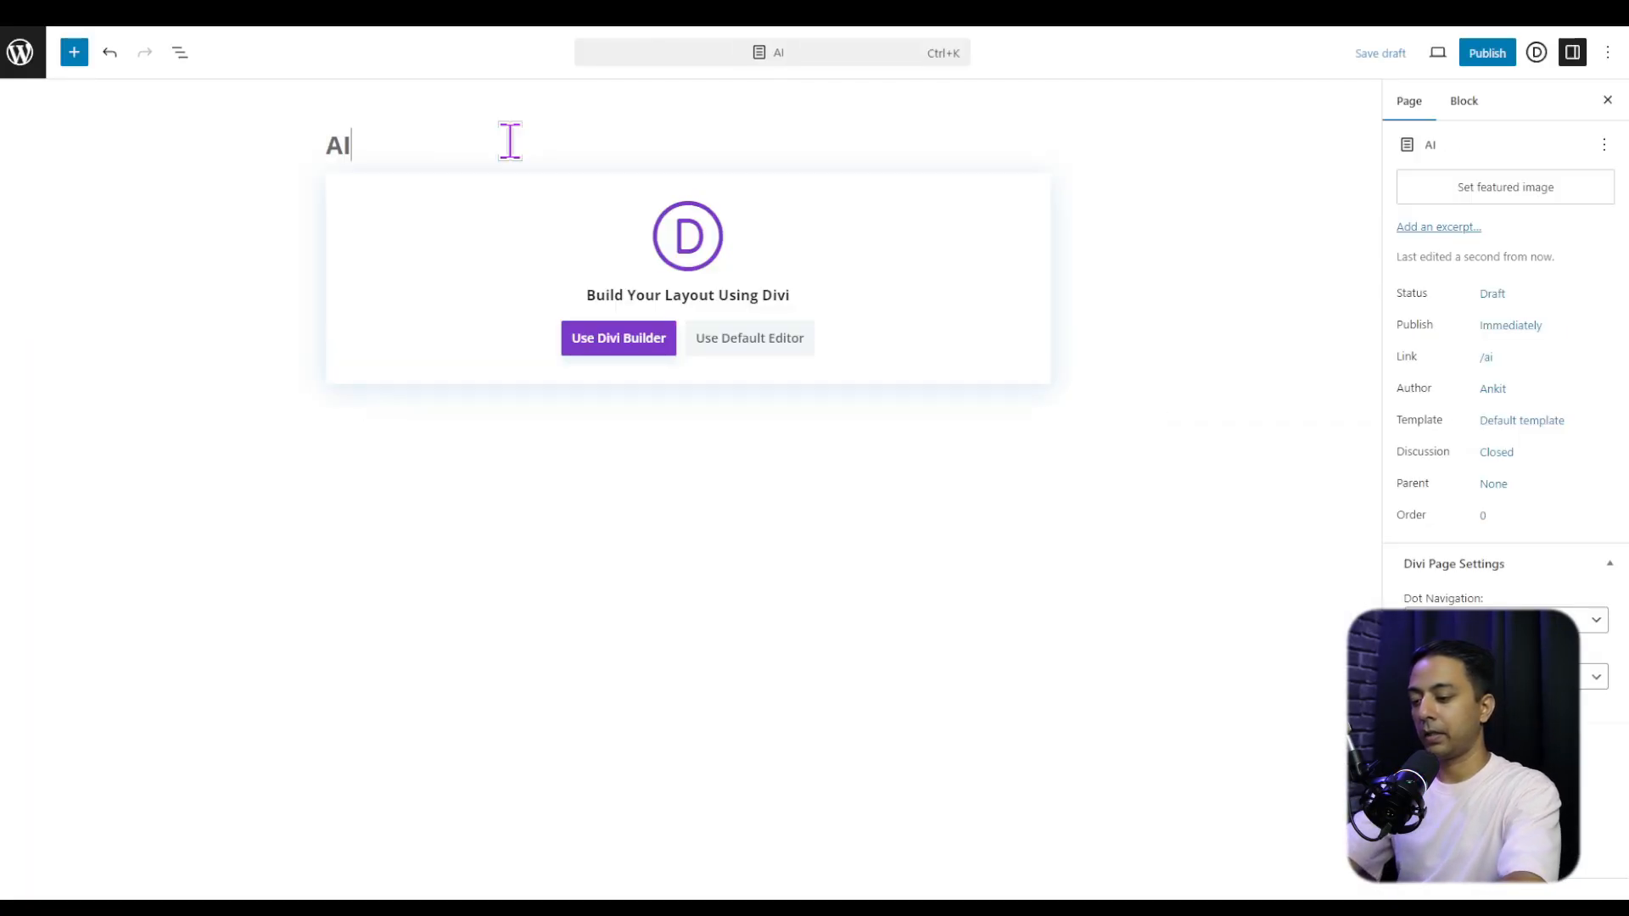
{"action": "type", "text": " directo"}
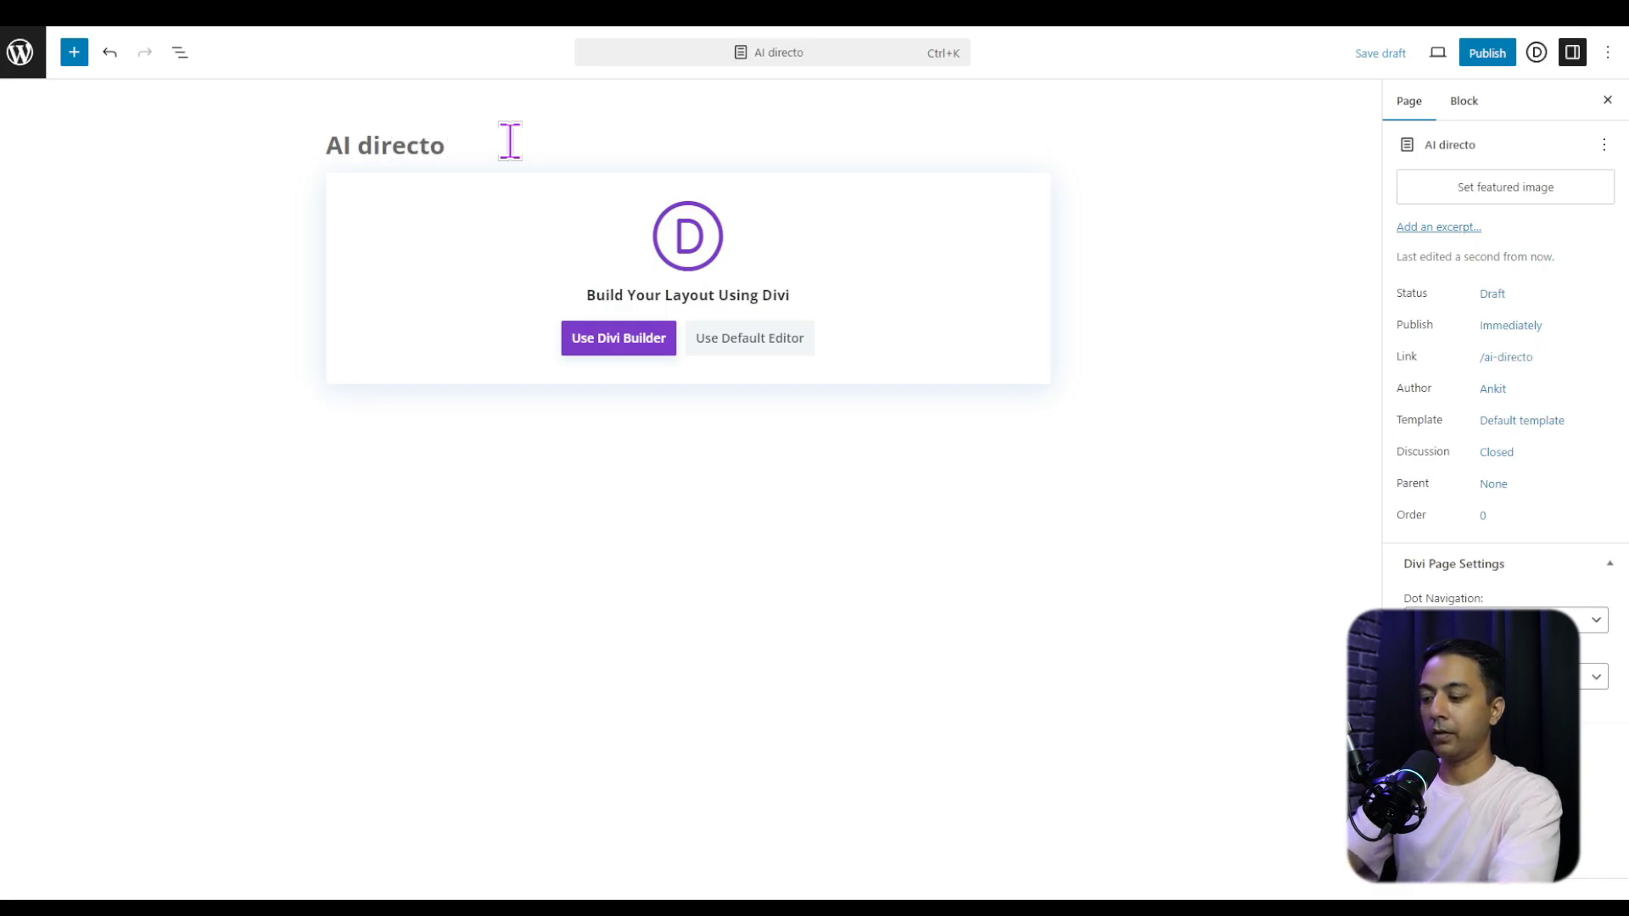
{"action": "type", "text": "ry"}
{"action": "left_click", "coordinate": [1378, 53]}
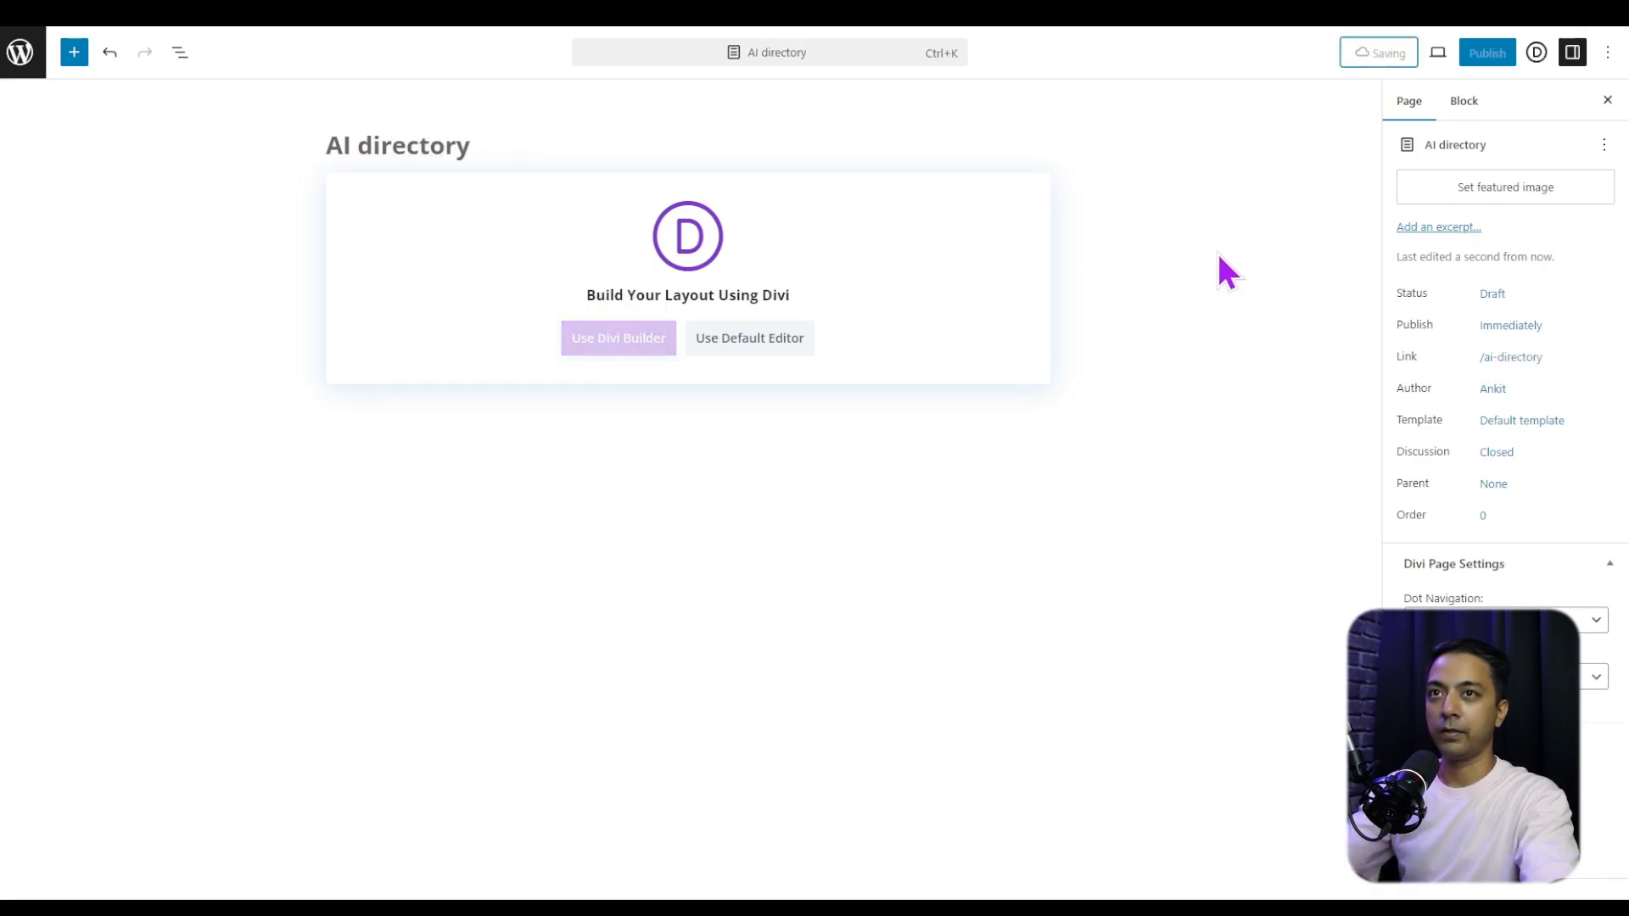
Build the page with Divi AI, describing a New York city real estate directory page with captivating hero, business directory and business search sections
{"action": "left_click", "coordinate": [598, 344]}
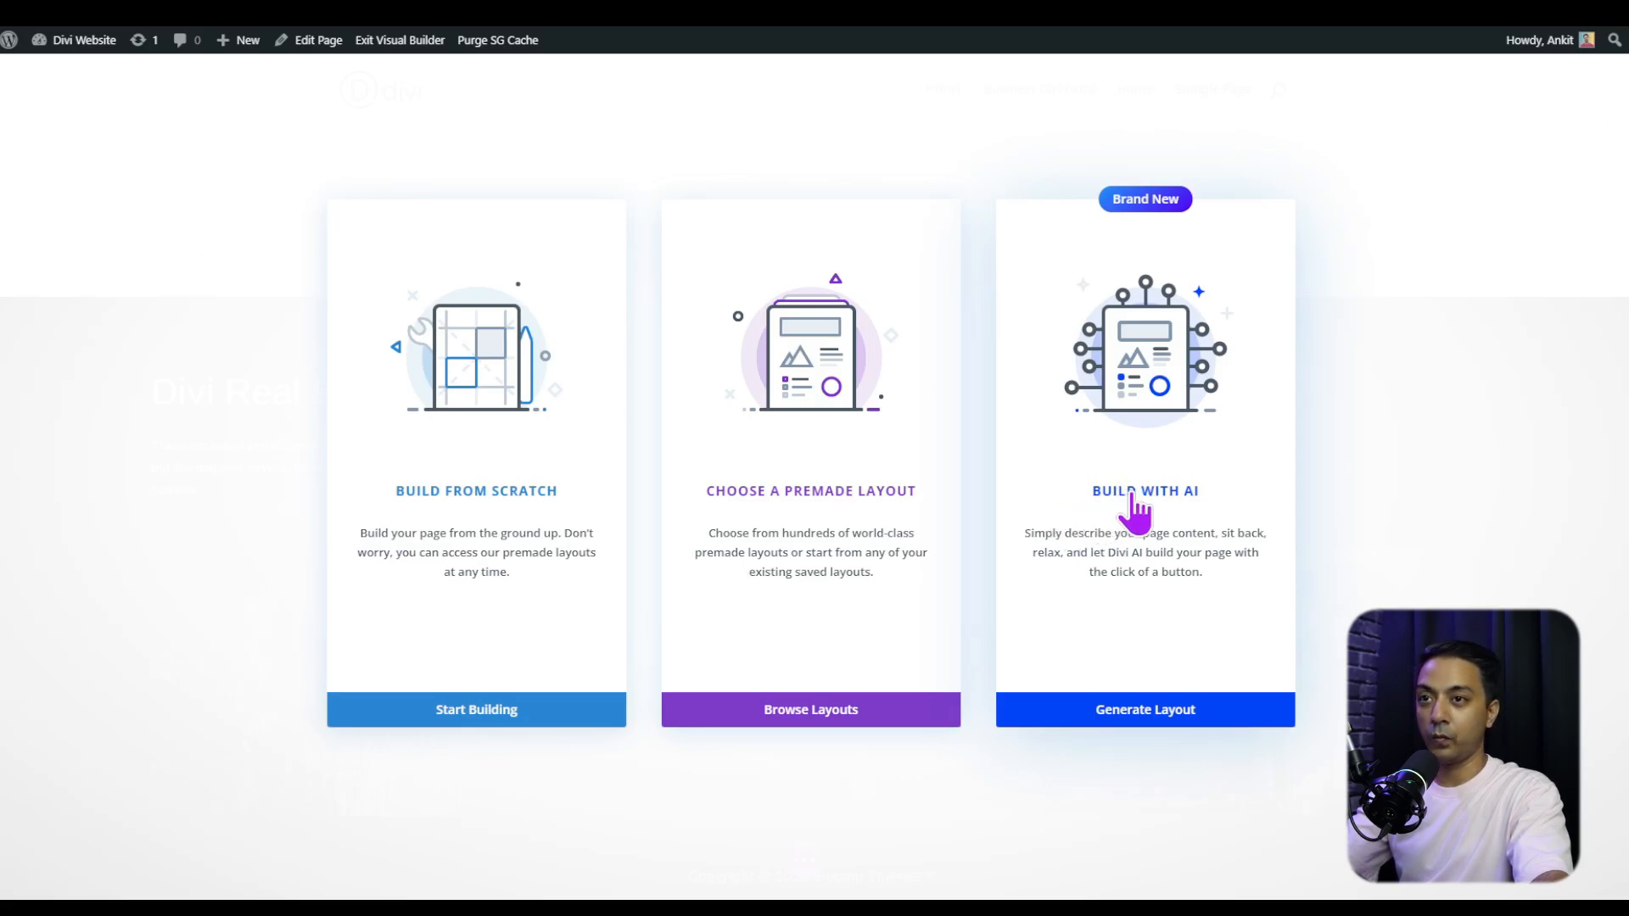
{"action": "left_click", "coordinate": [1161, 715]}
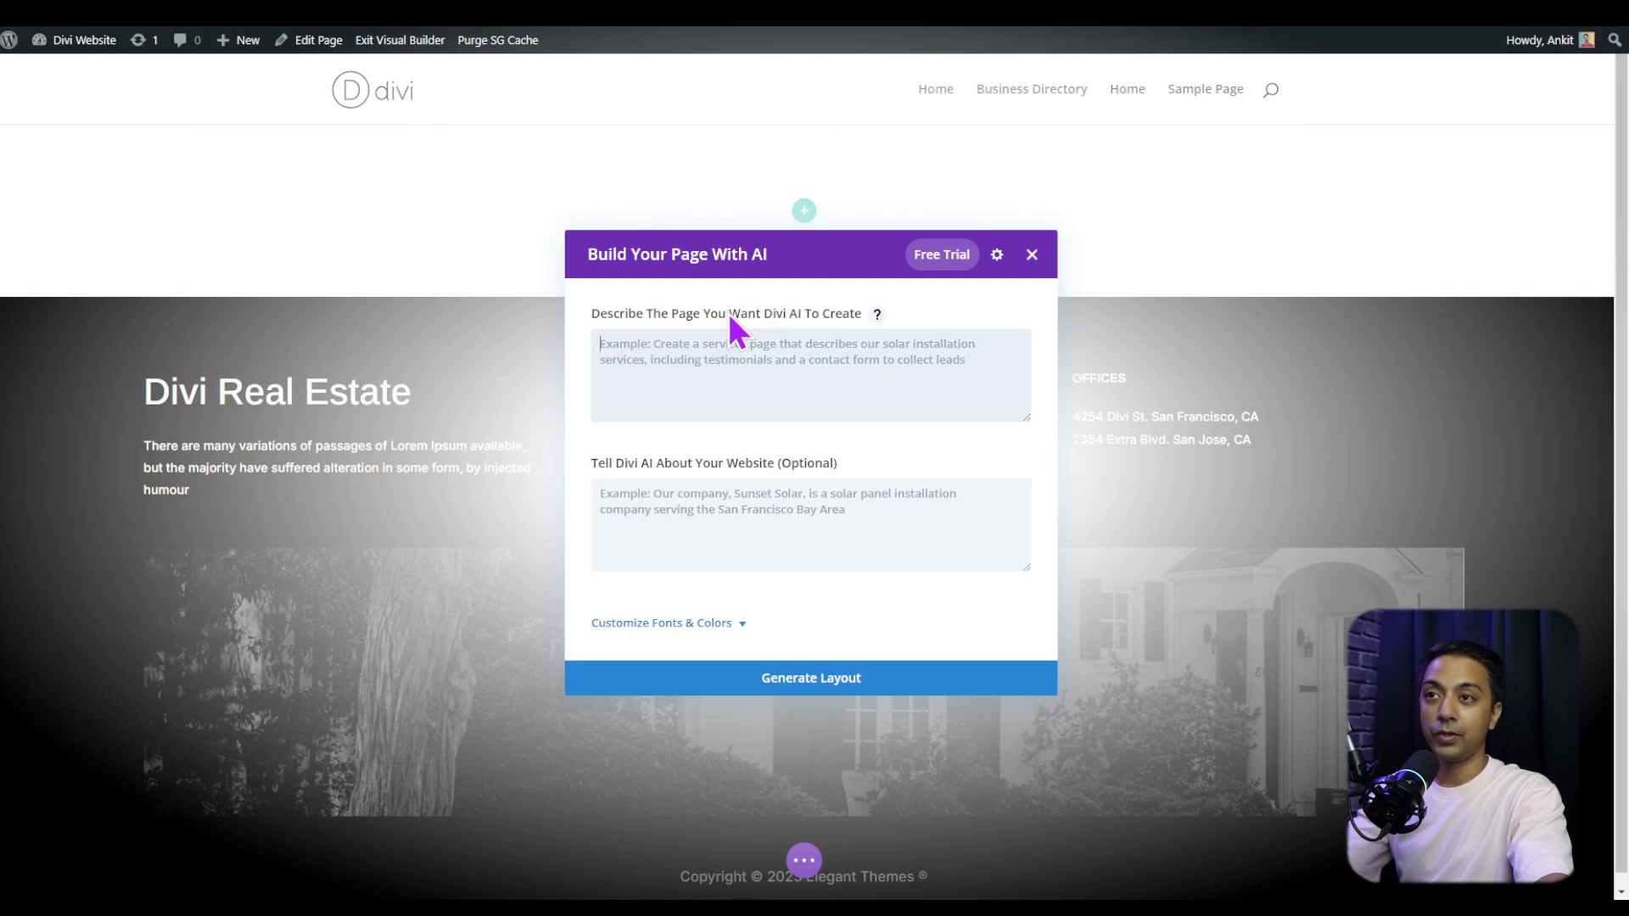
{"action": "left_click", "coordinate": [703, 381]}
{"action": "type", "text": "Create a business directory page for an online real estate directory website featuring best properties in New York city. Feature a captivating hero section, a business directory section, a business search section."}
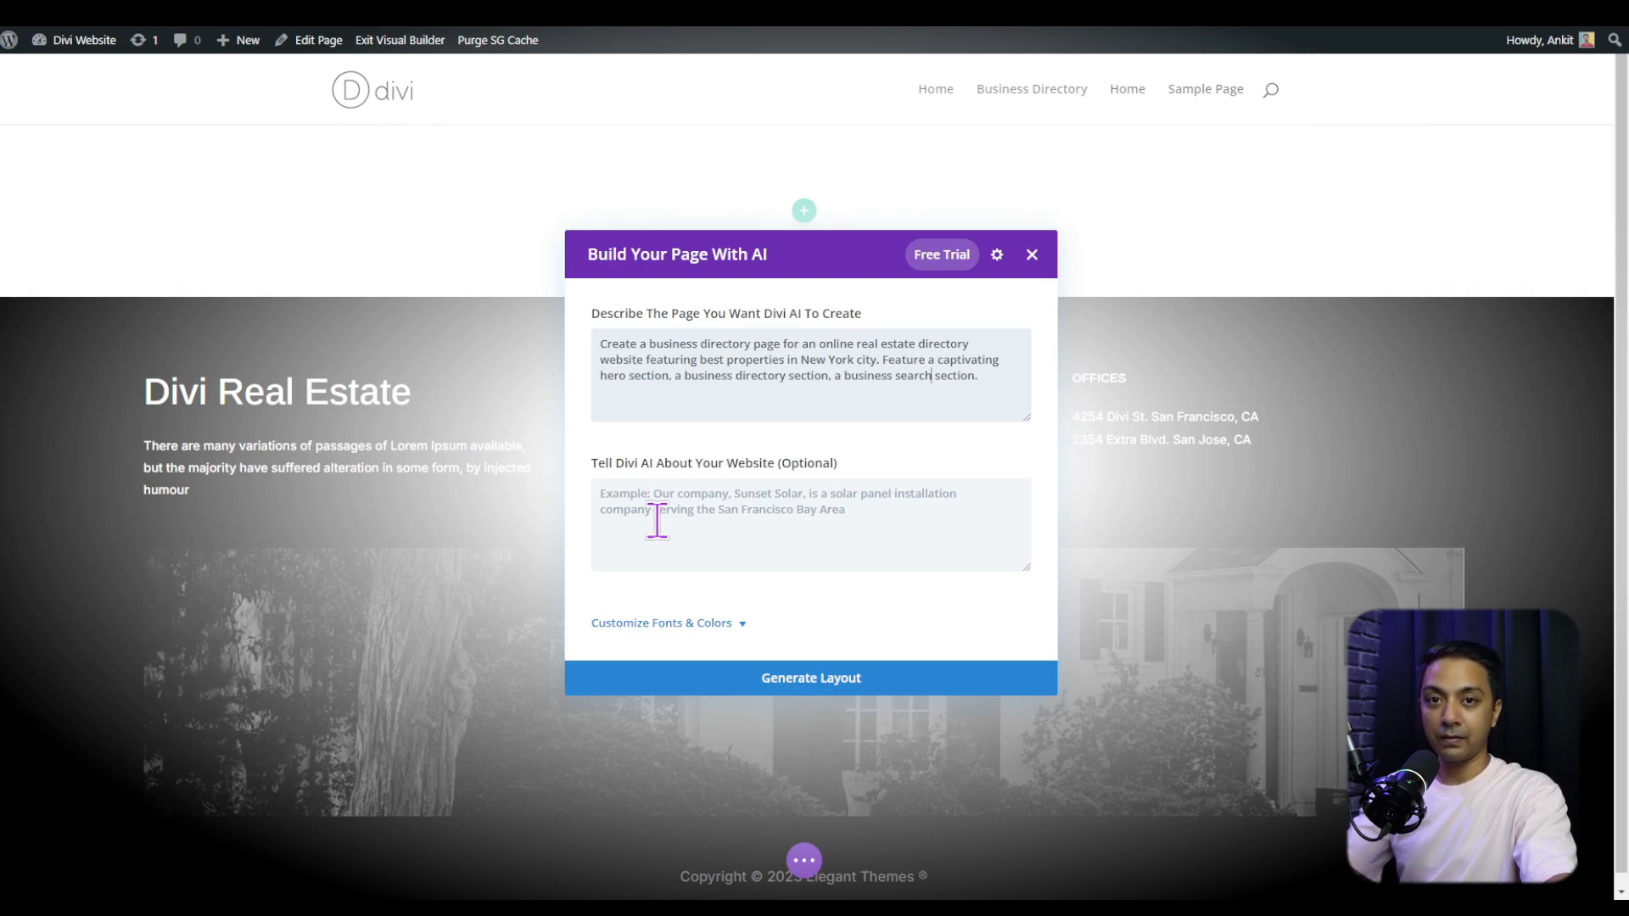
Customize the AI layout's fonts, setting both the heading font and the body font to Website Default
{"action": "left_click", "coordinate": [717, 628]}
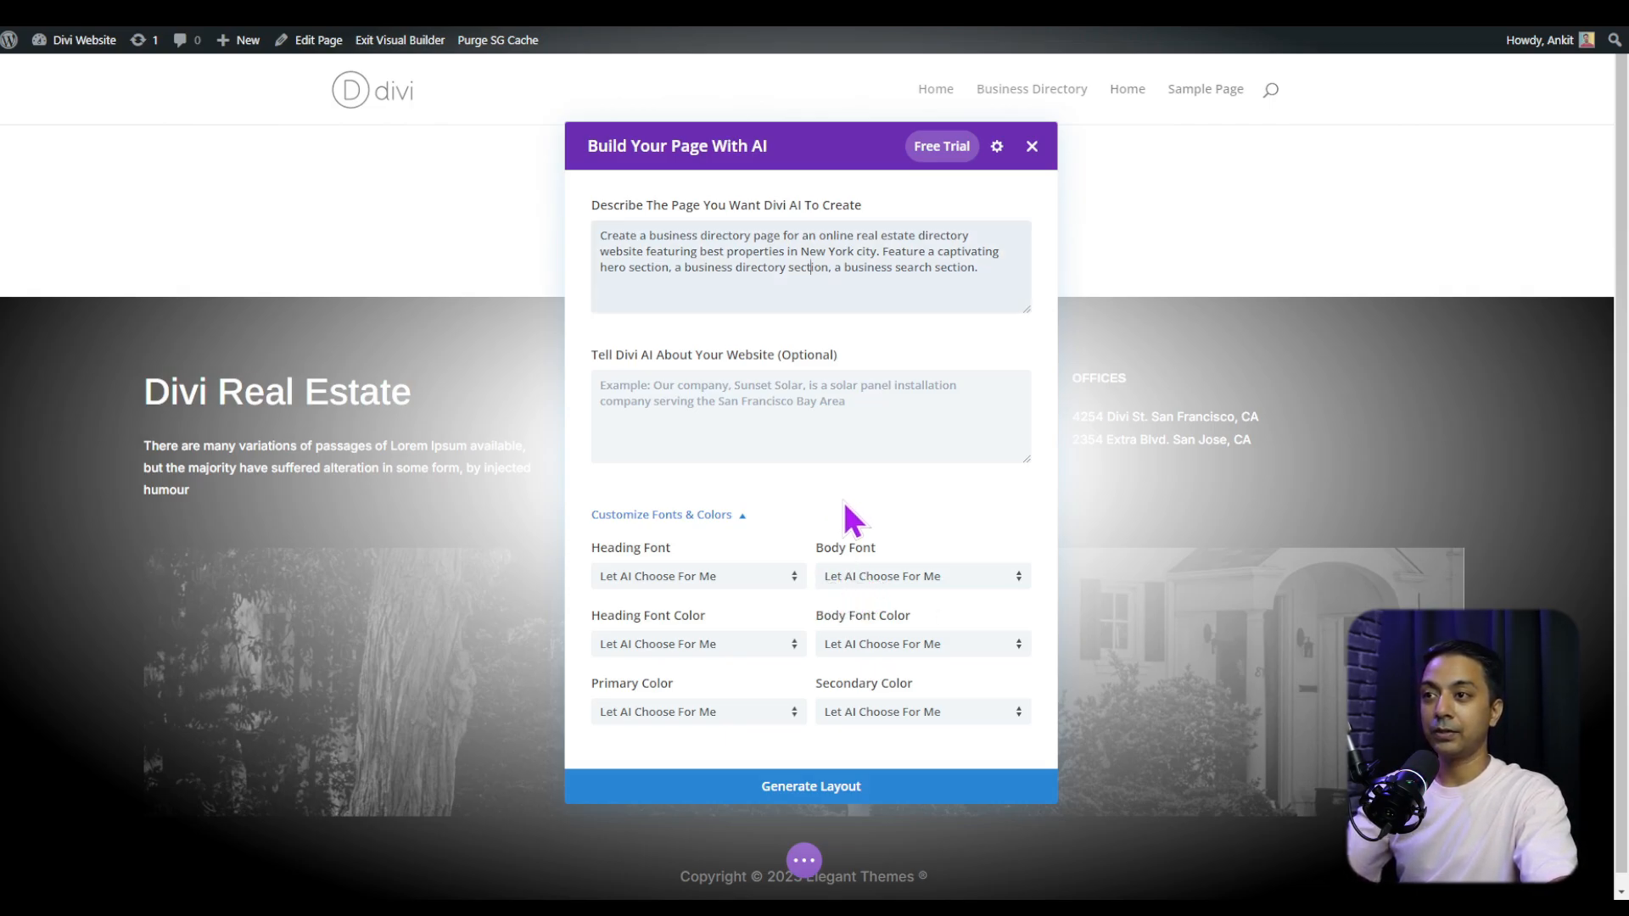
{"action": "left_click", "coordinate": [772, 580]}
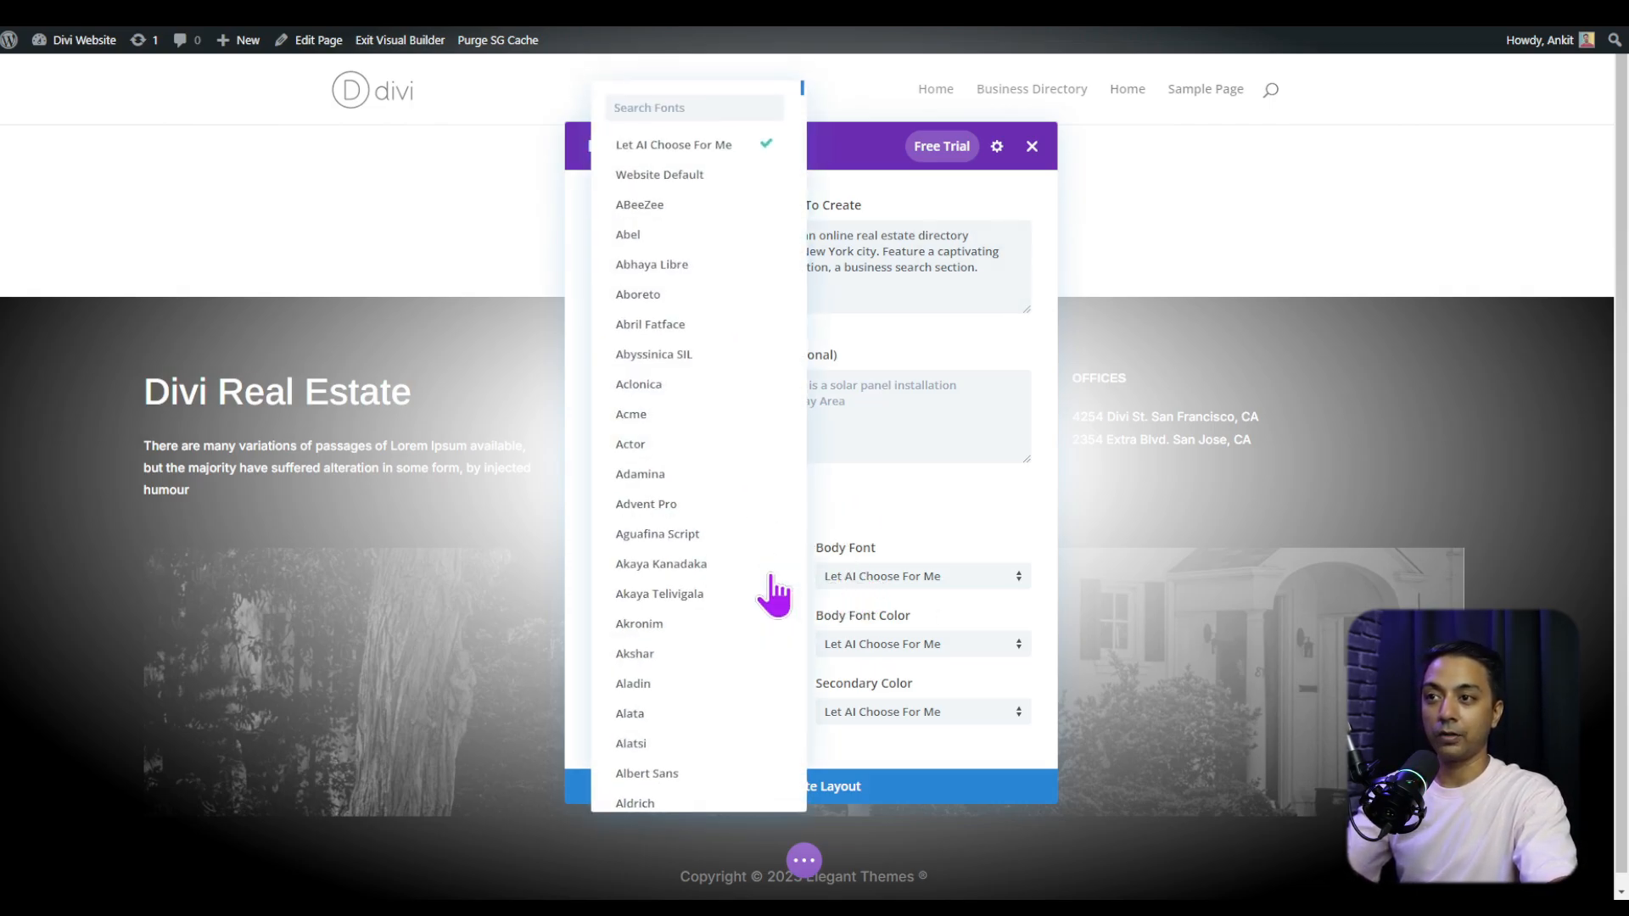
{"action": "left_click", "coordinate": [632, 174]}
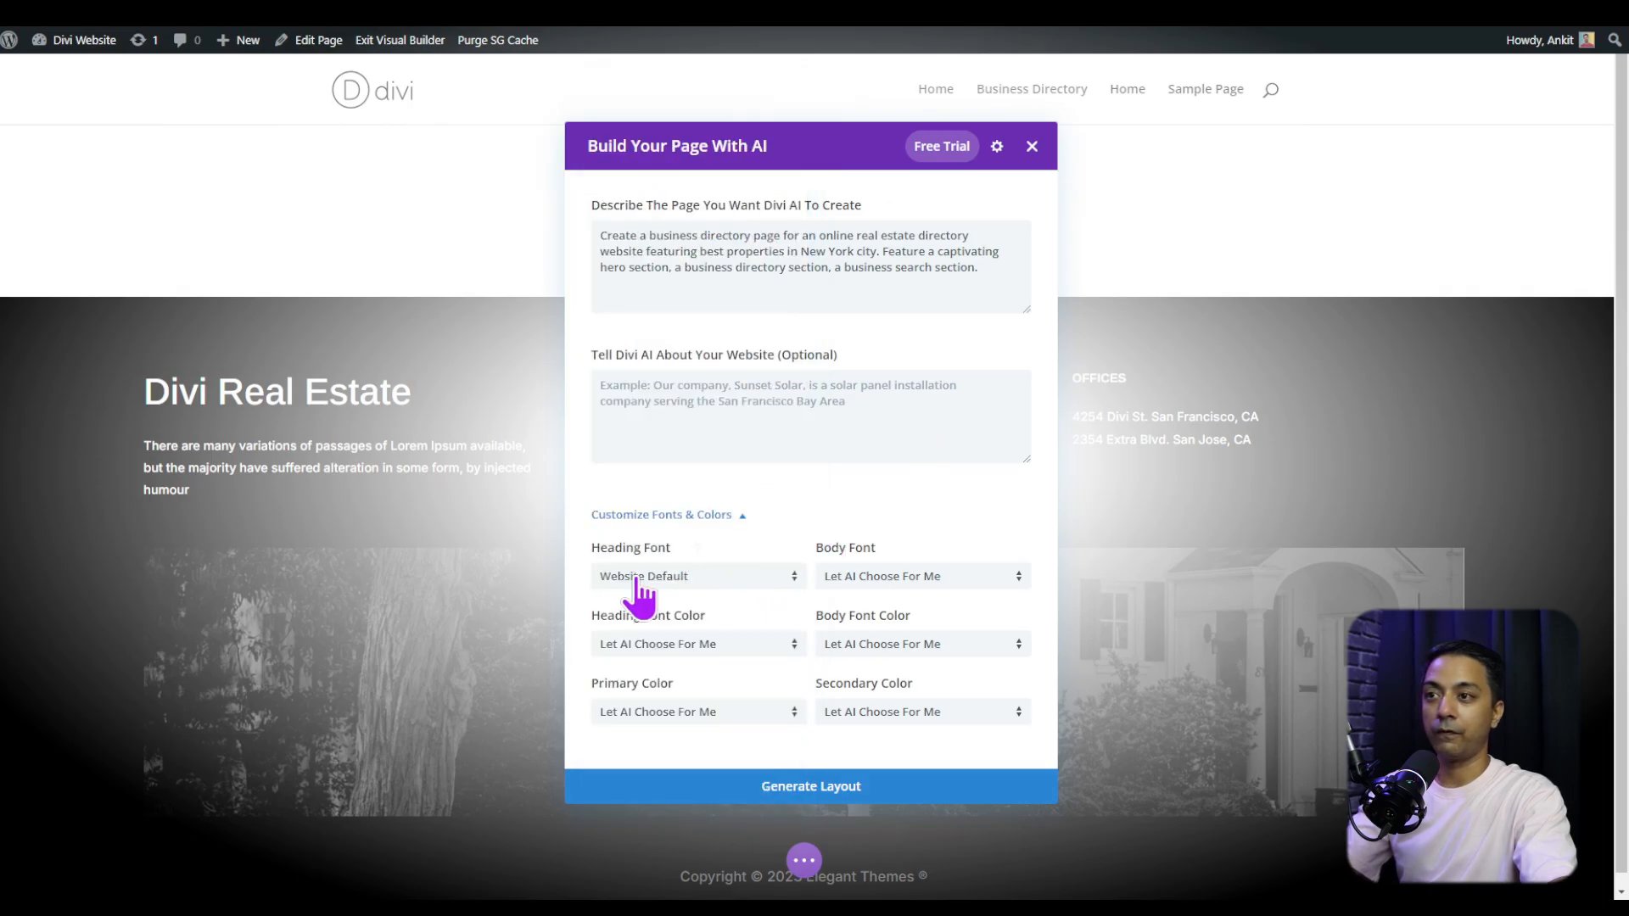
{"action": "left_click", "coordinate": [844, 582]}
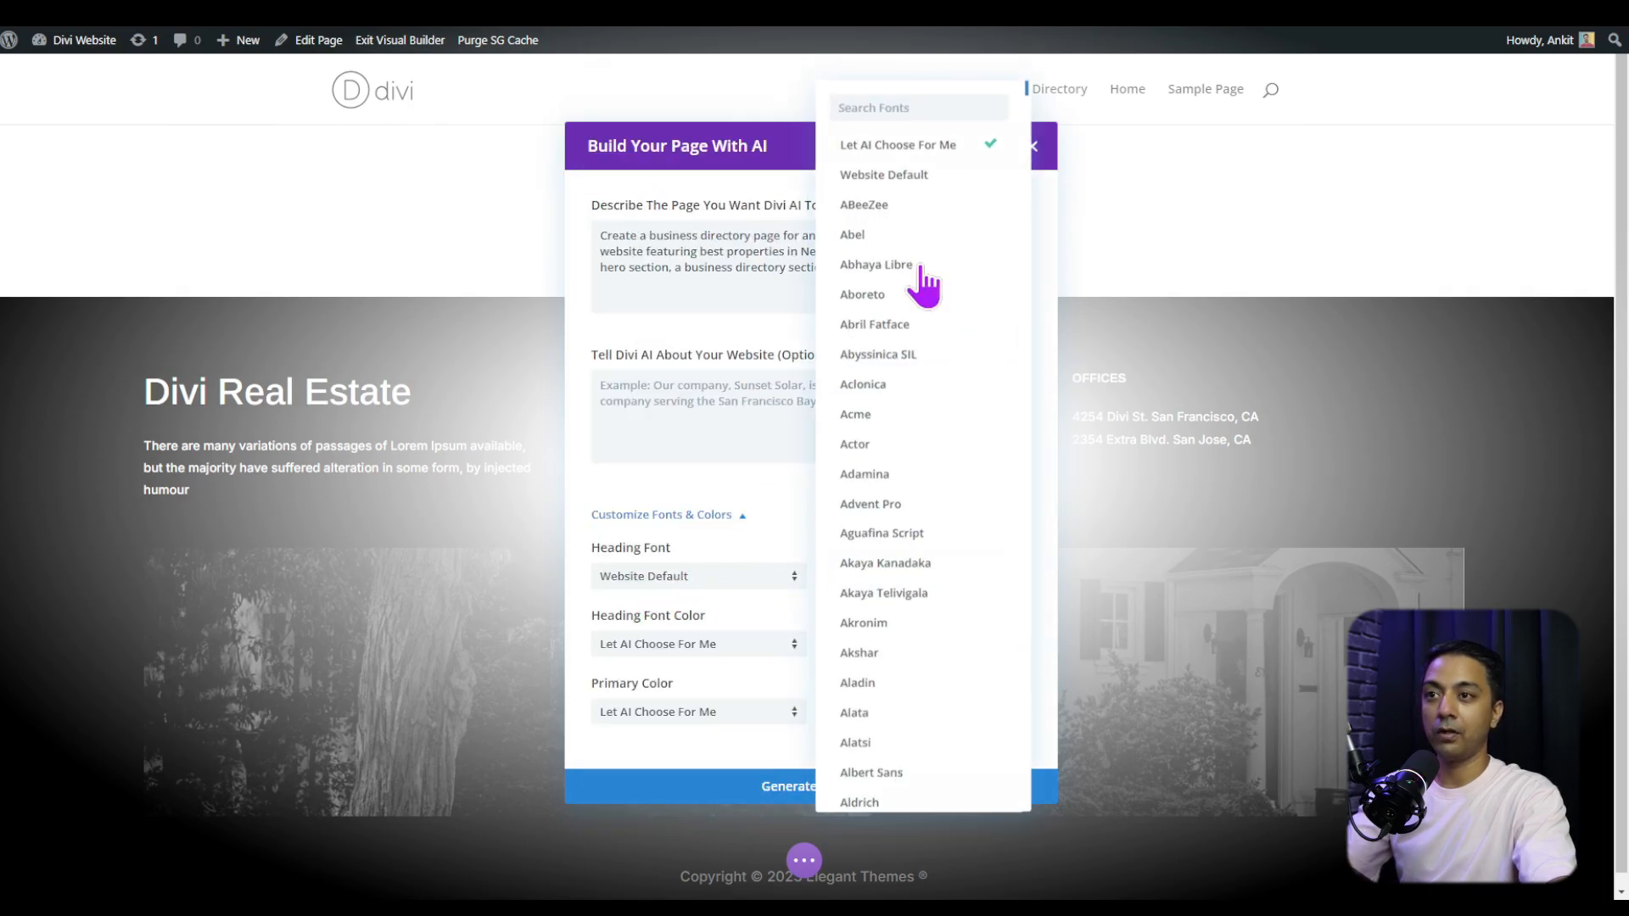
{"action": "left_click", "coordinate": [891, 176]}
Set the heading font, body font, primary and secondary colors of the AI layout to Website Default
{"action": "left_click", "coordinate": [725, 649]}
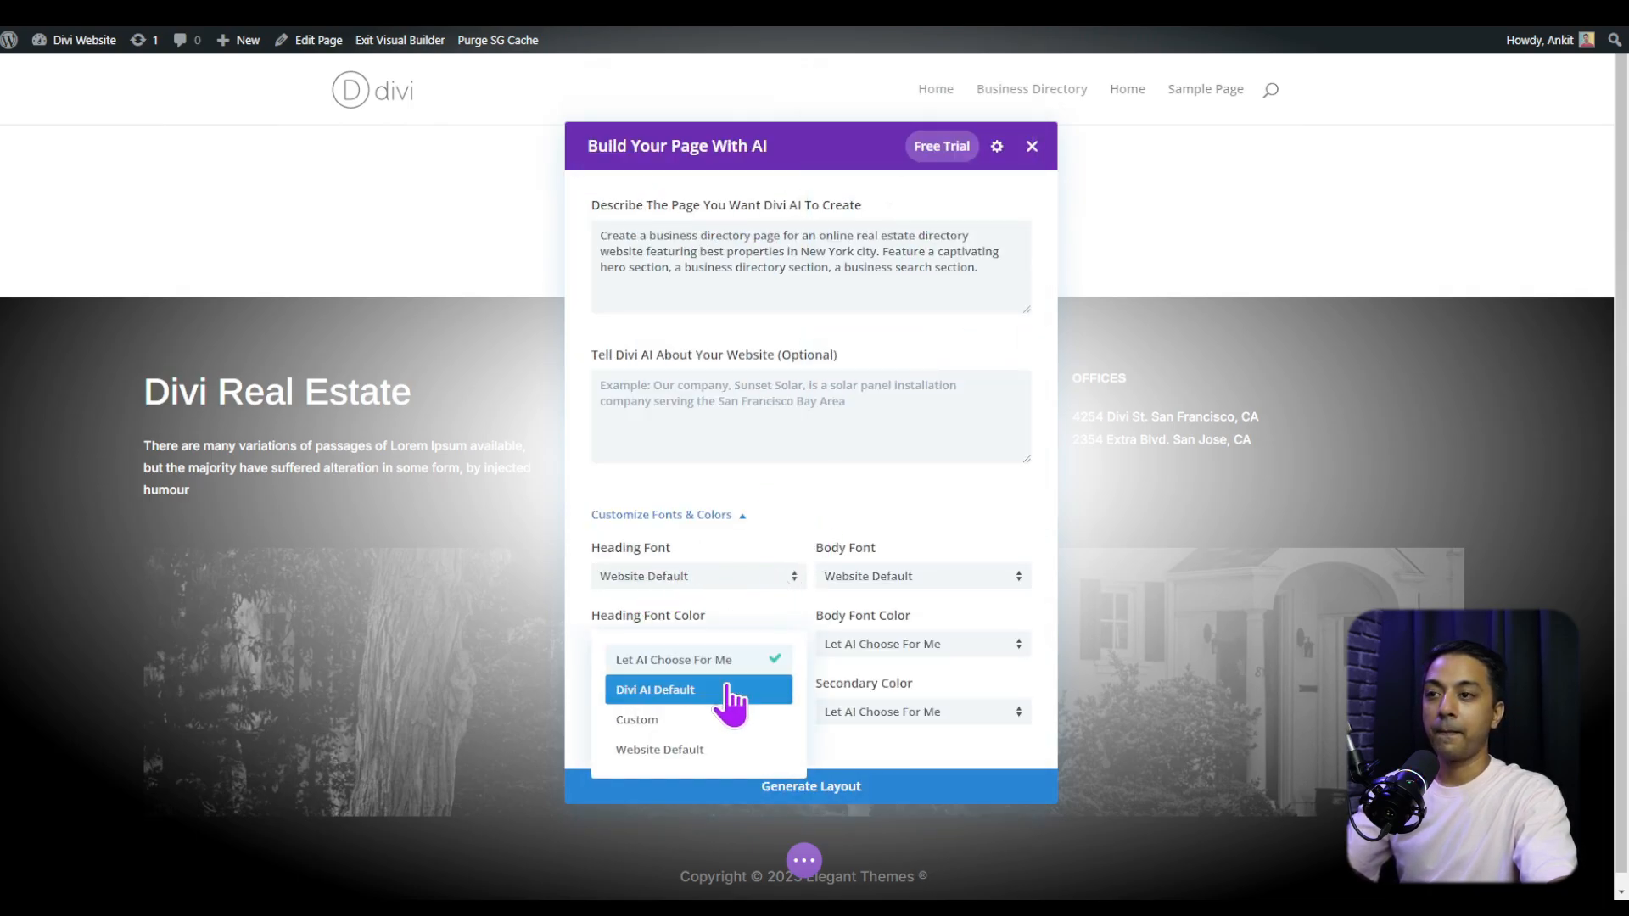
{"action": "left_click", "coordinate": [729, 689]}
{"action": "left_click", "coordinate": [729, 651]}
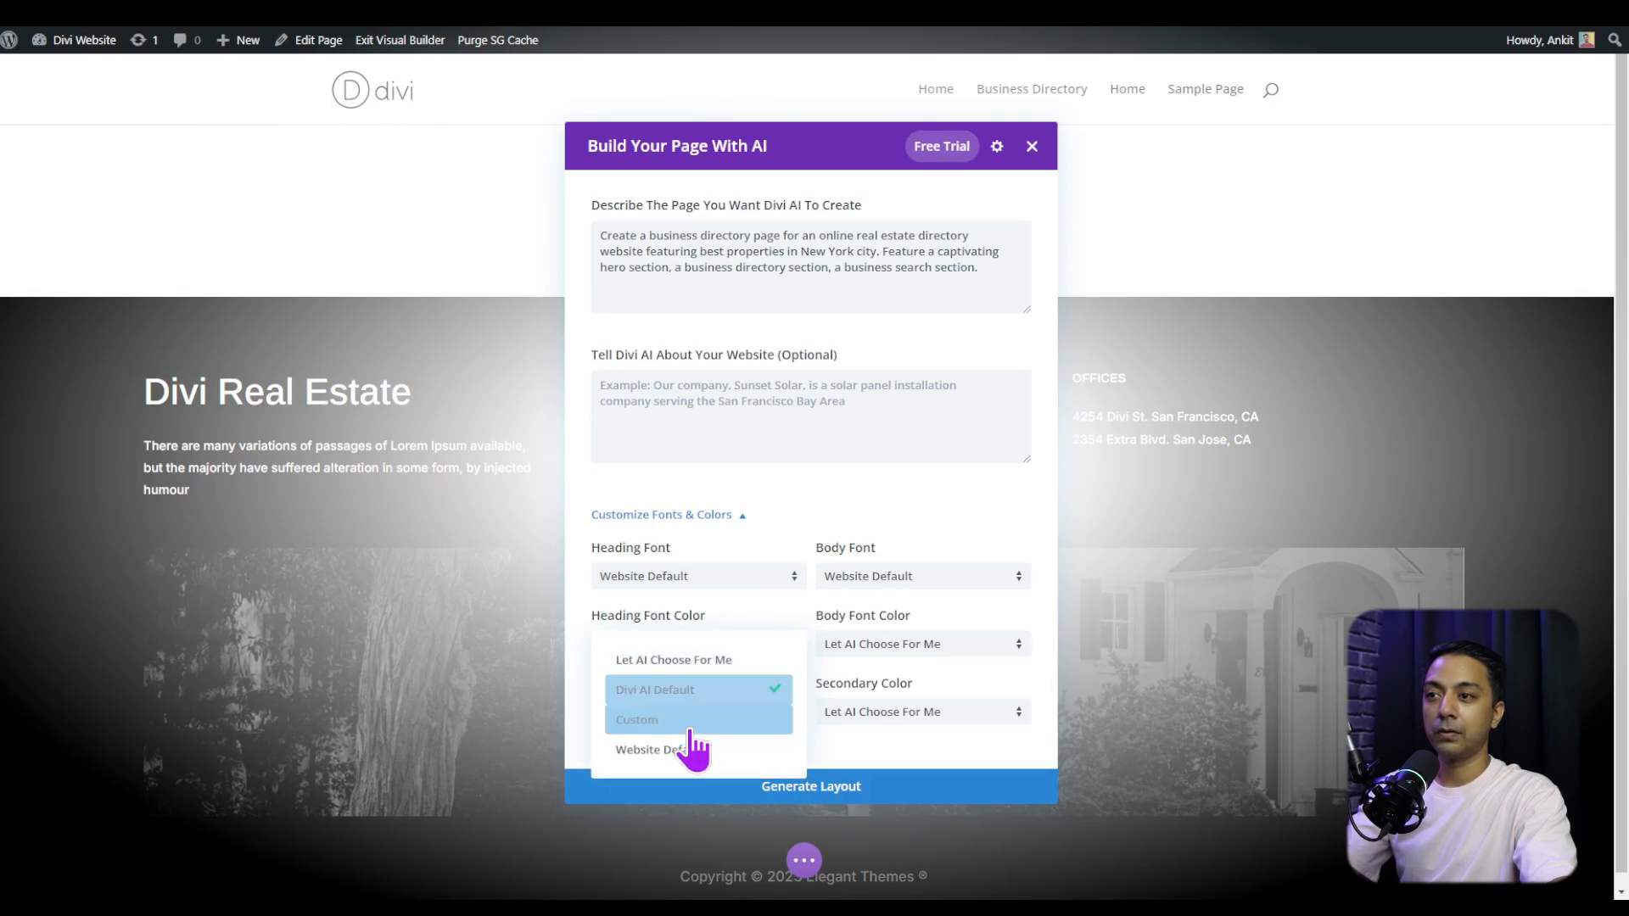
{"action": "left_click", "coordinate": [687, 748]}
{"action": "left_click", "coordinate": [904, 654]}
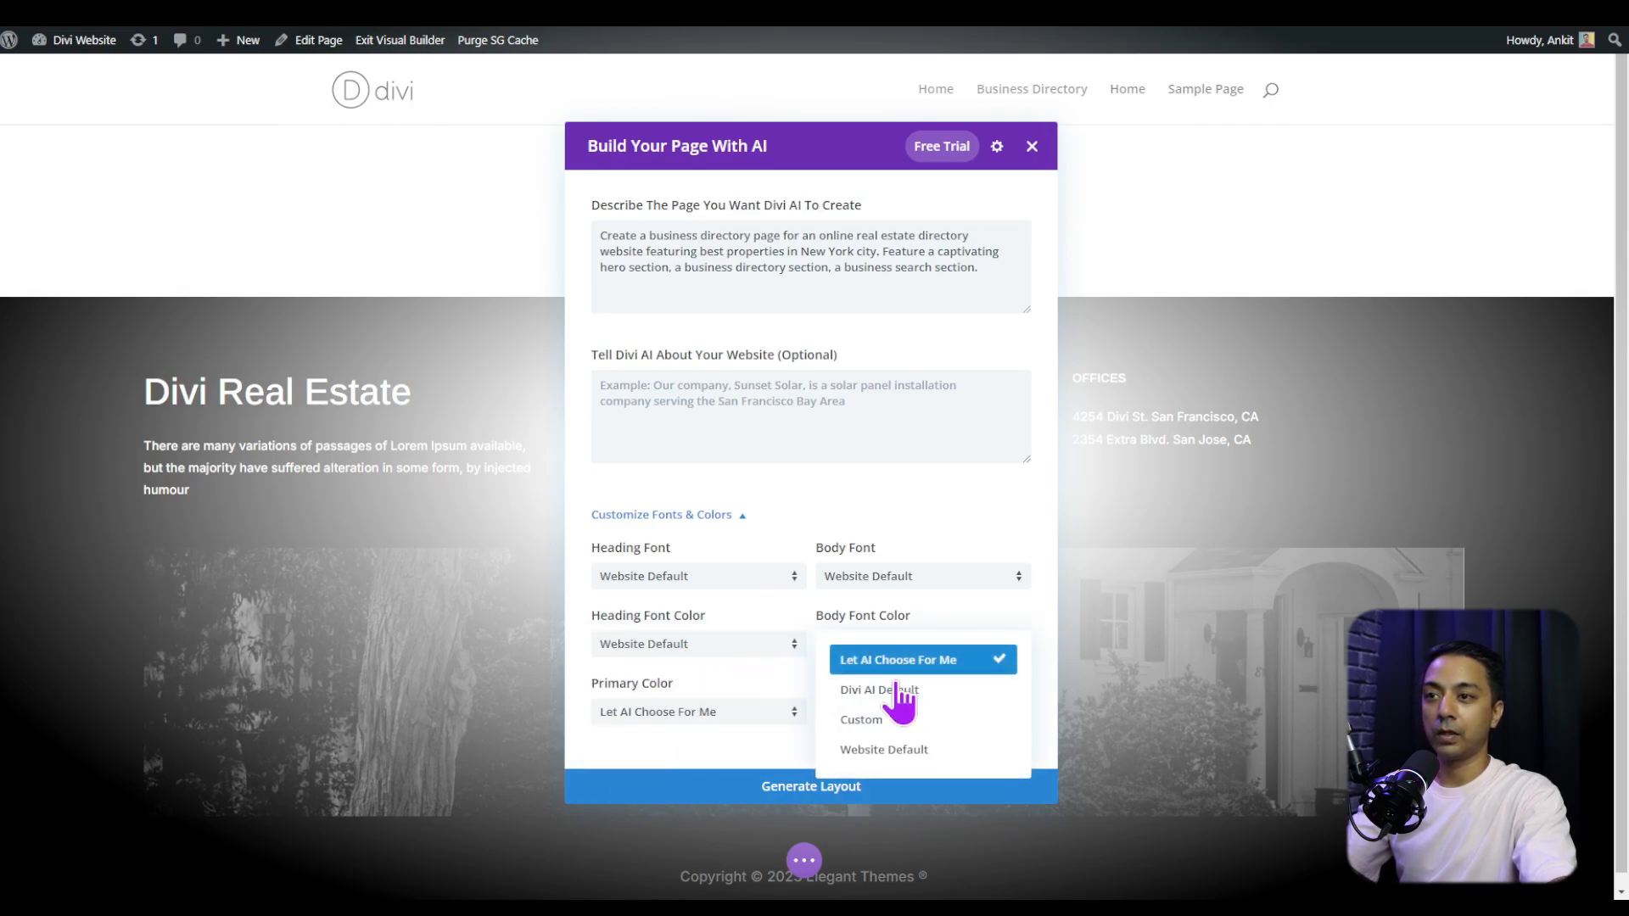
{"action": "left_click", "coordinate": [878, 746]}
{"action": "left_click", "coordinate": [696, 713]}
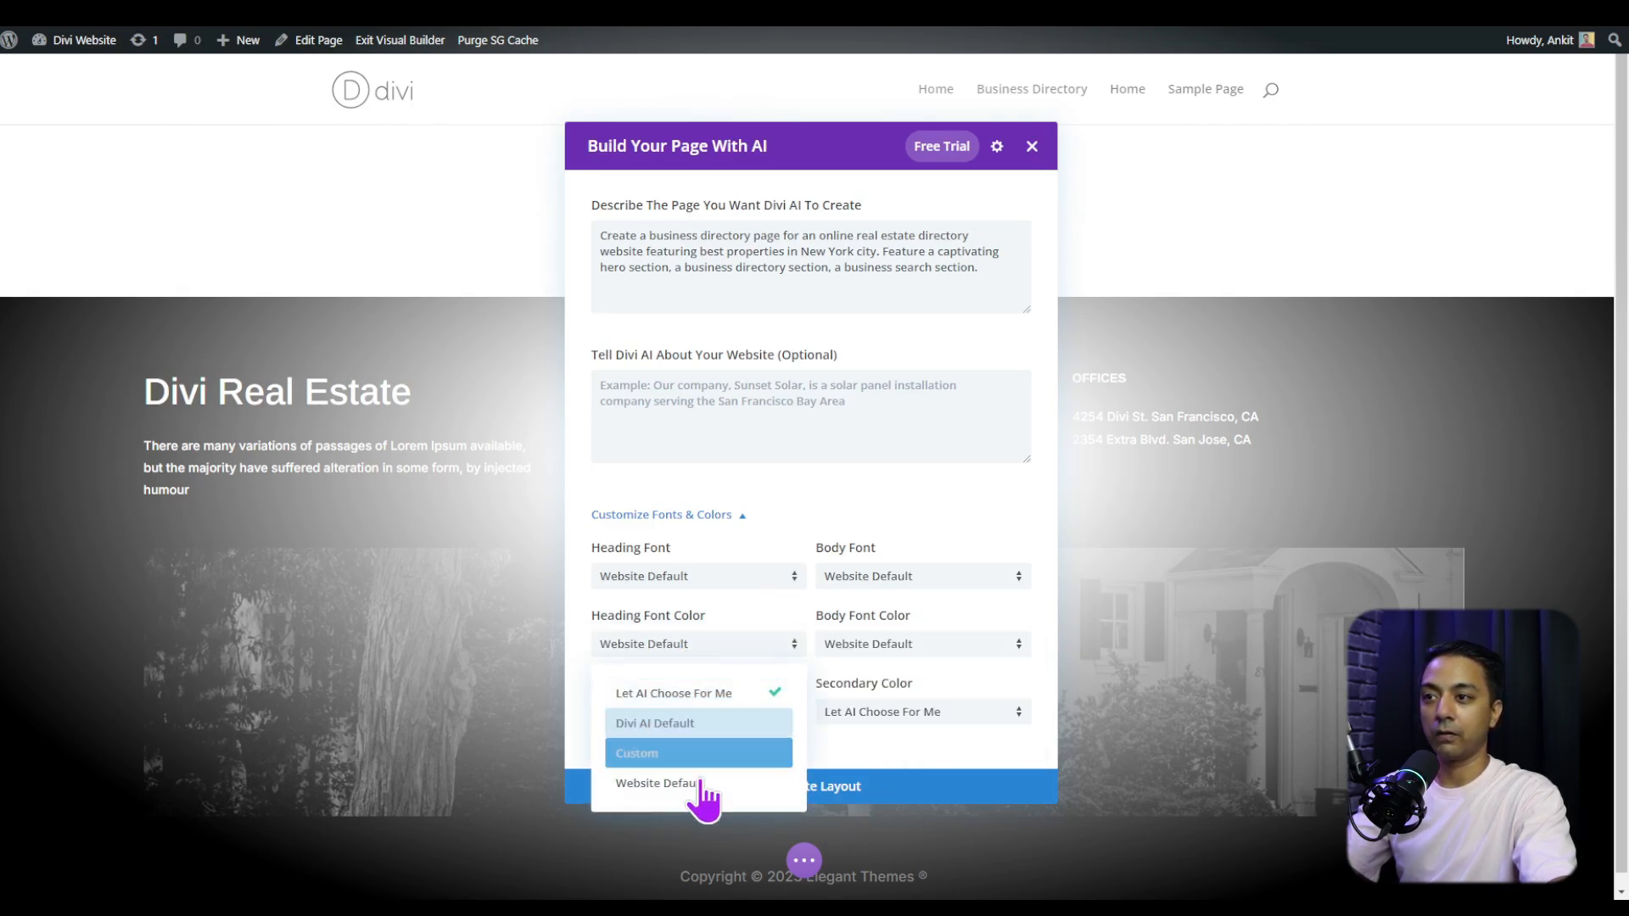
{"action": "left_click", "coordinate": [683, 776]}
{"action": "left_click", "coordinate": [887, 713]}
{"action": "left_click", "coordinate": [869, 781]}
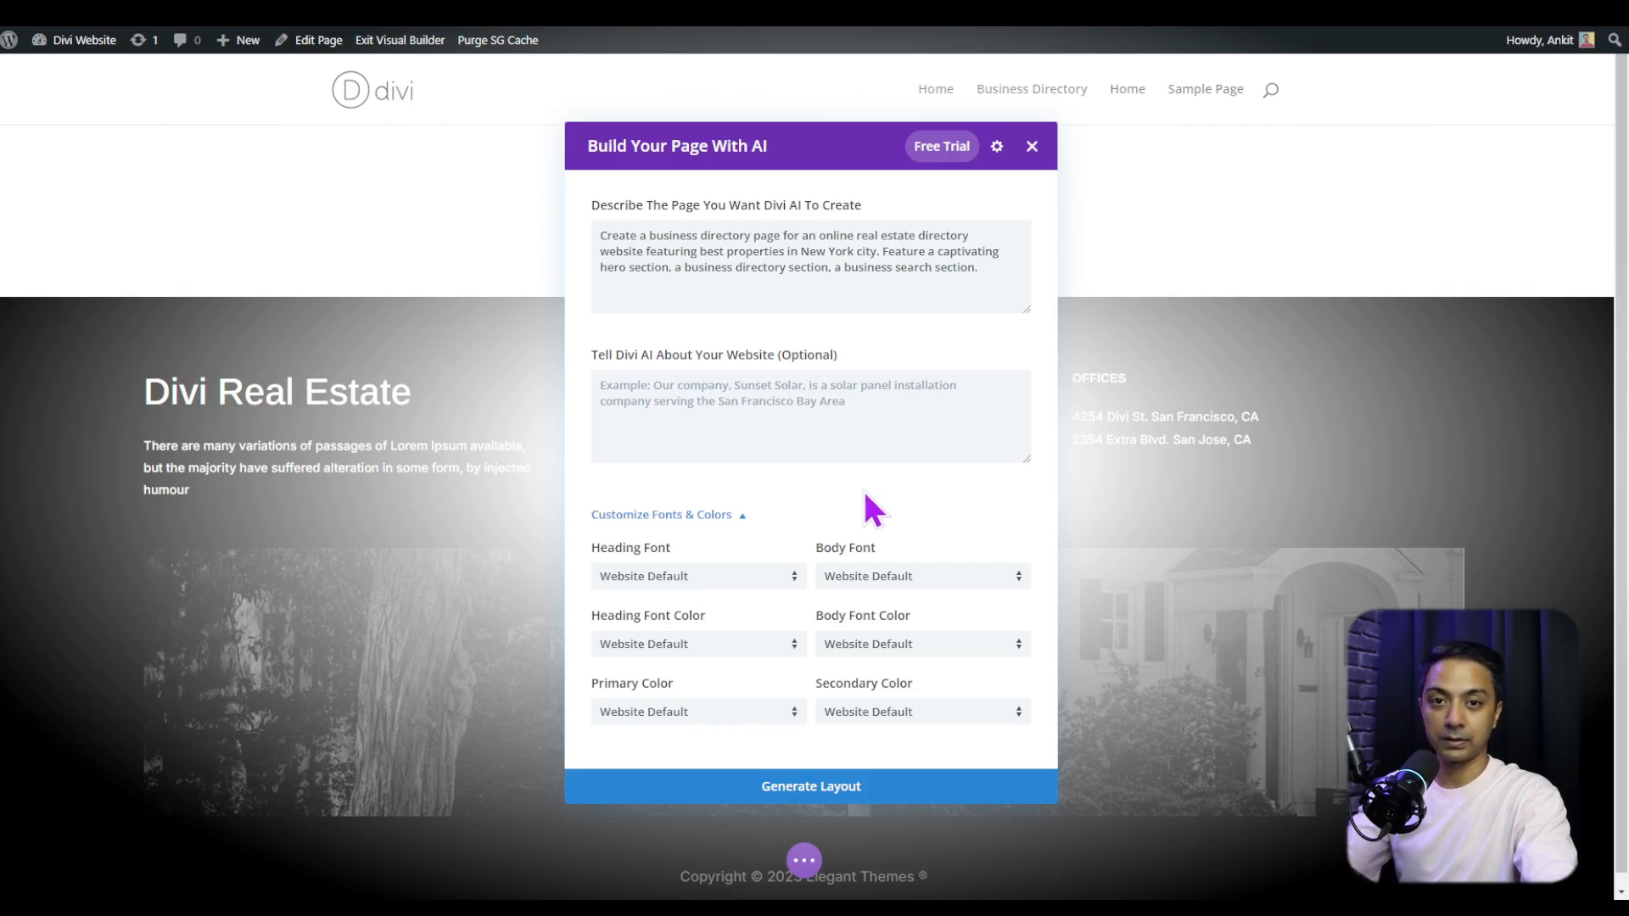
Generate the AI page layout and decline saving its fonts and colors for future Divi AI layouts
{"action": "left_click", "coordinate": [816, 789]}
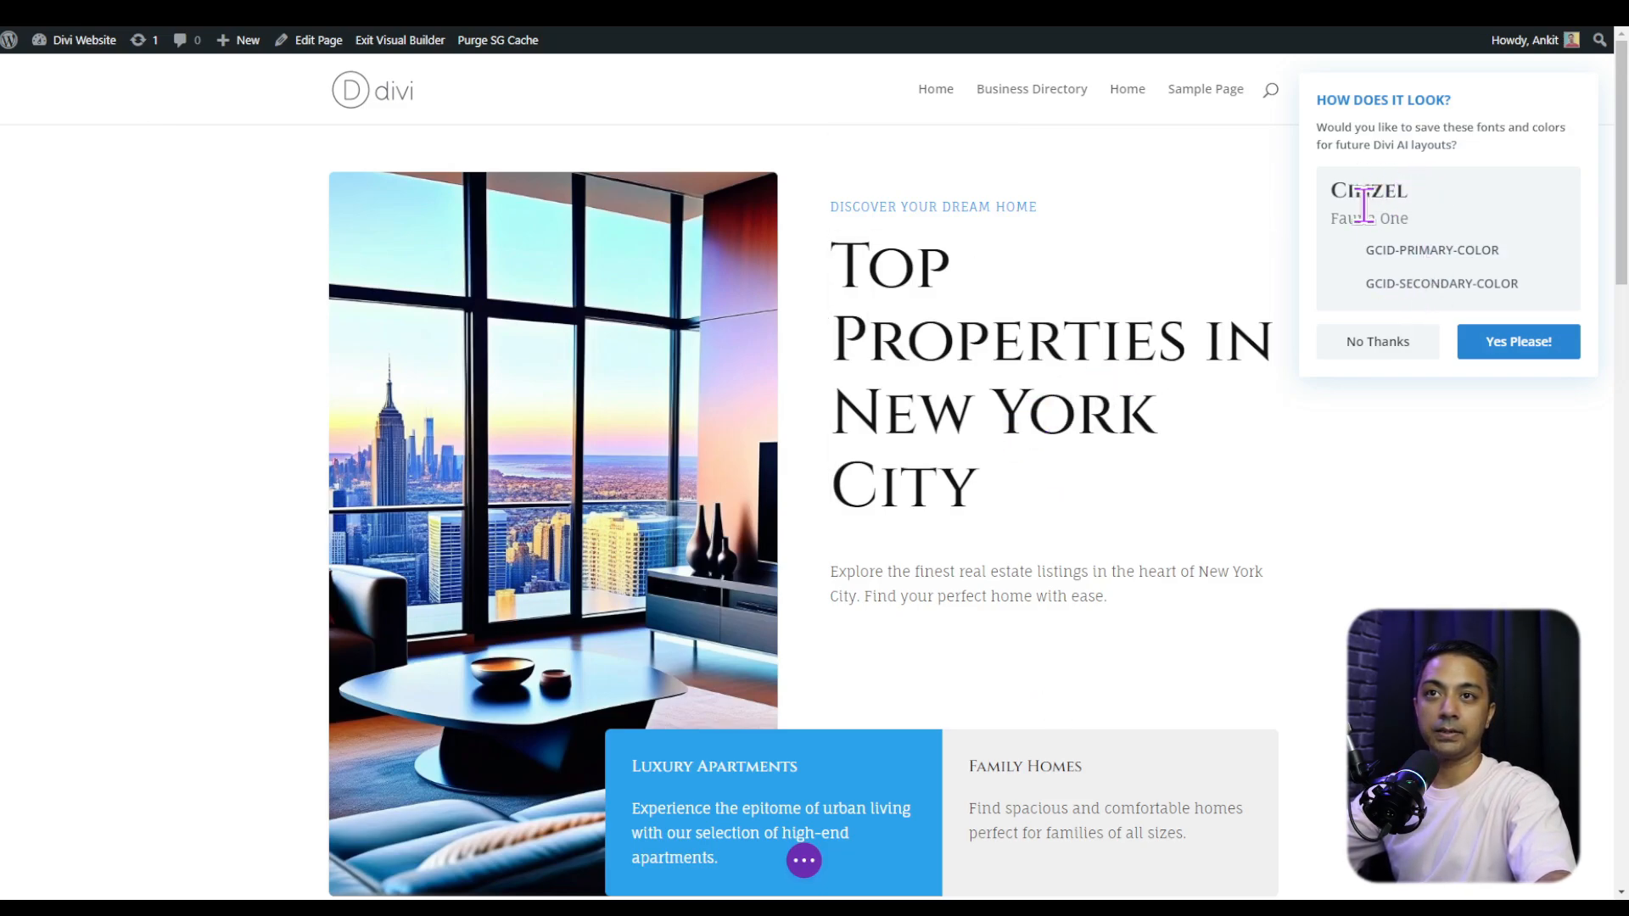
{"action": "left_click", "coordinate": [1402, 344]}
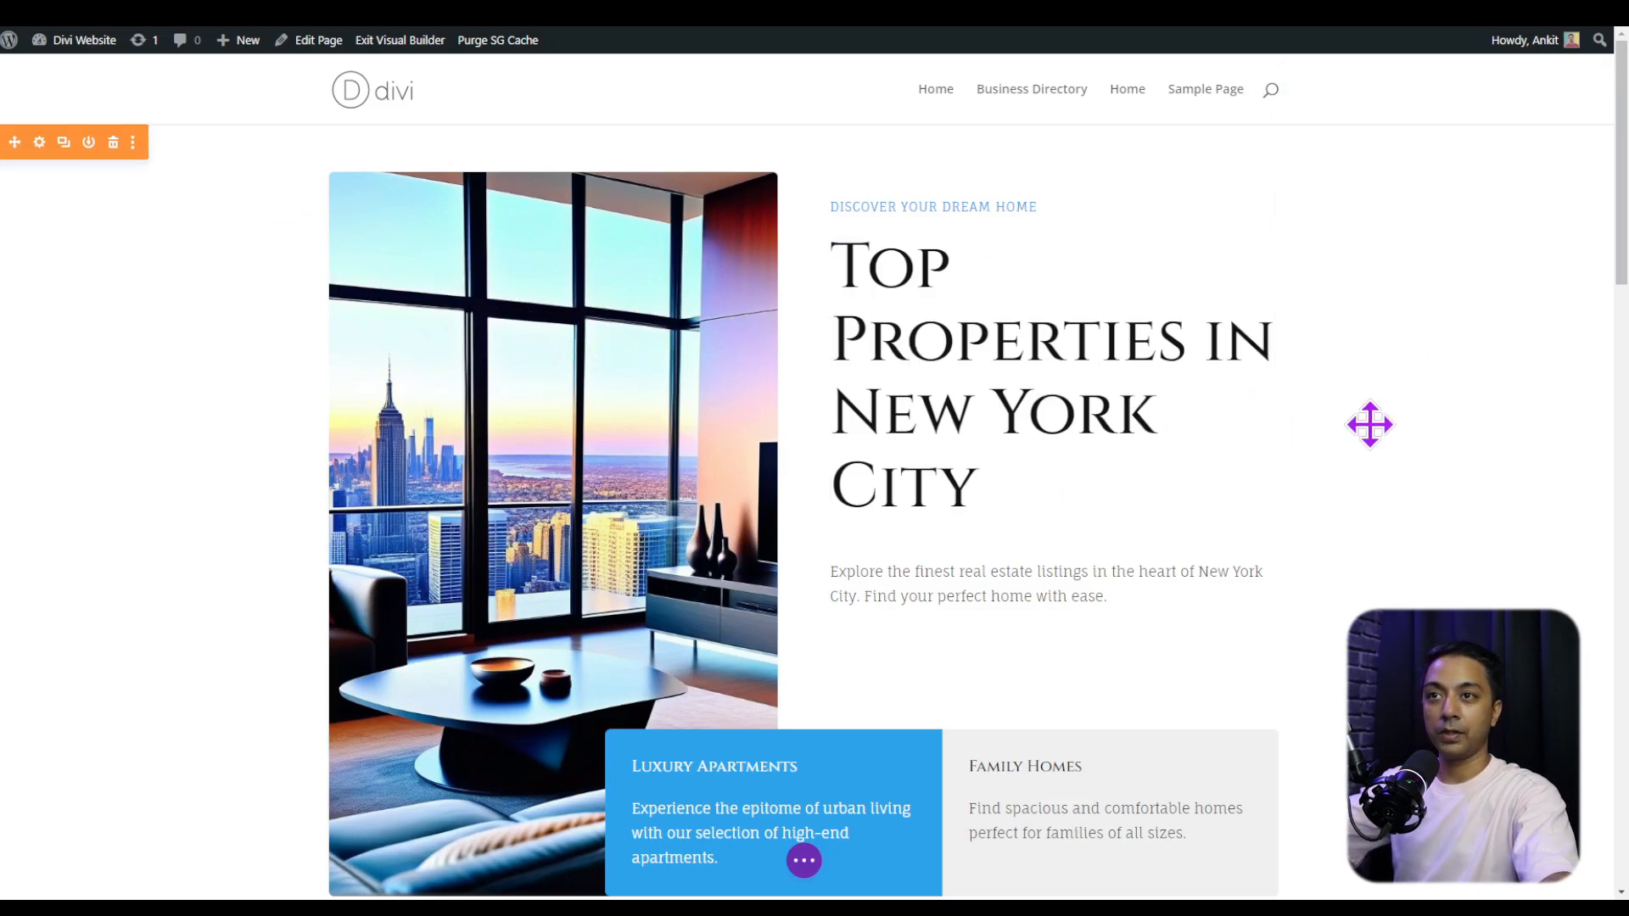
Examine the generated page's hero section, apartment and family home cards, and Featured Listings section
{"action": "scroll", "coordinate": [1029, 487], "scroll_direction": "down", "scroll_amount": 10}
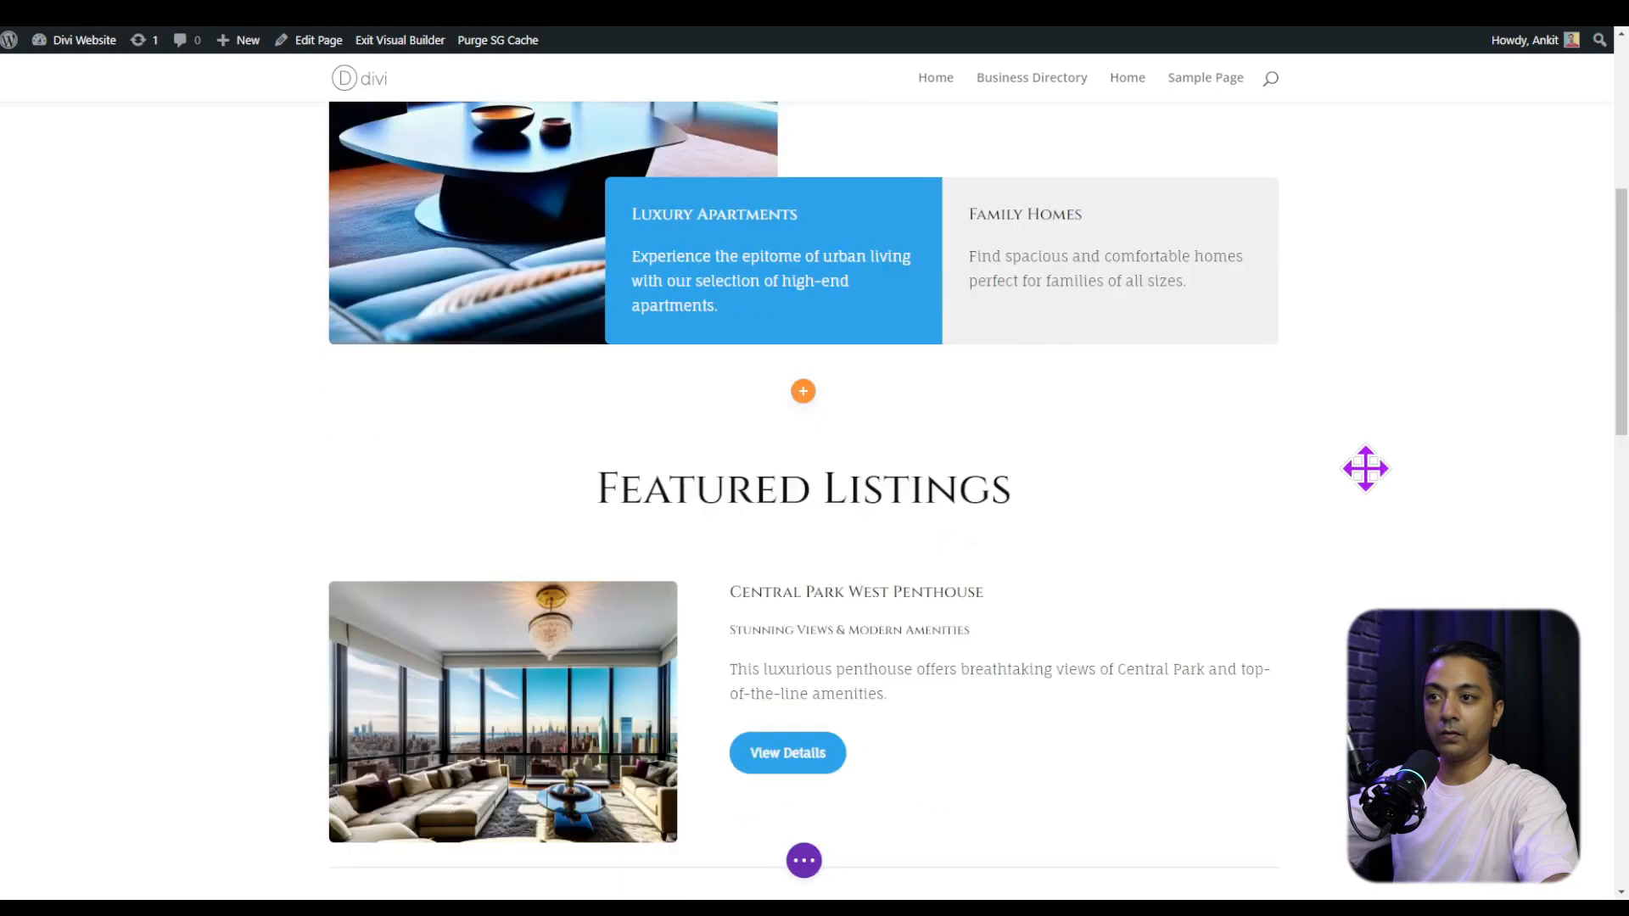
{"action": "scroll", "coordinate": [1365, 470], "scroll_direction": "down", "scroll_amount": 5}
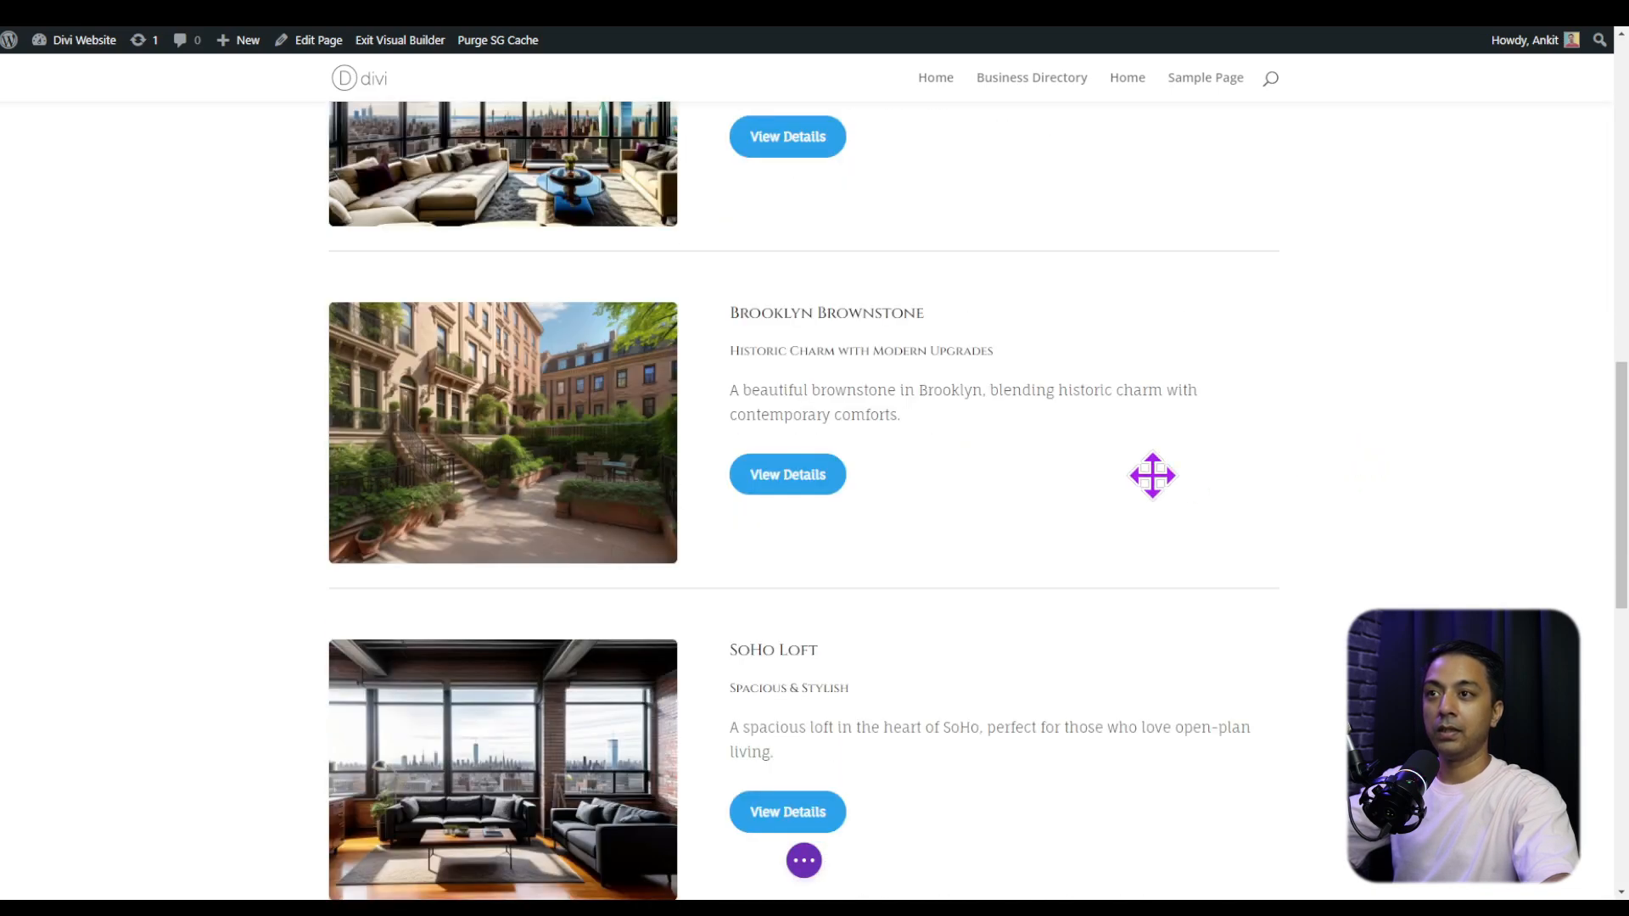
{"action": "scroll", "coordinate": [1035, 484], "scroll_direction": "down", "scroll_amount": 3}
{"action": "scroll", "coordinate": [1014, 466], "scroll_direction": "down", "scroll_amount": 2}
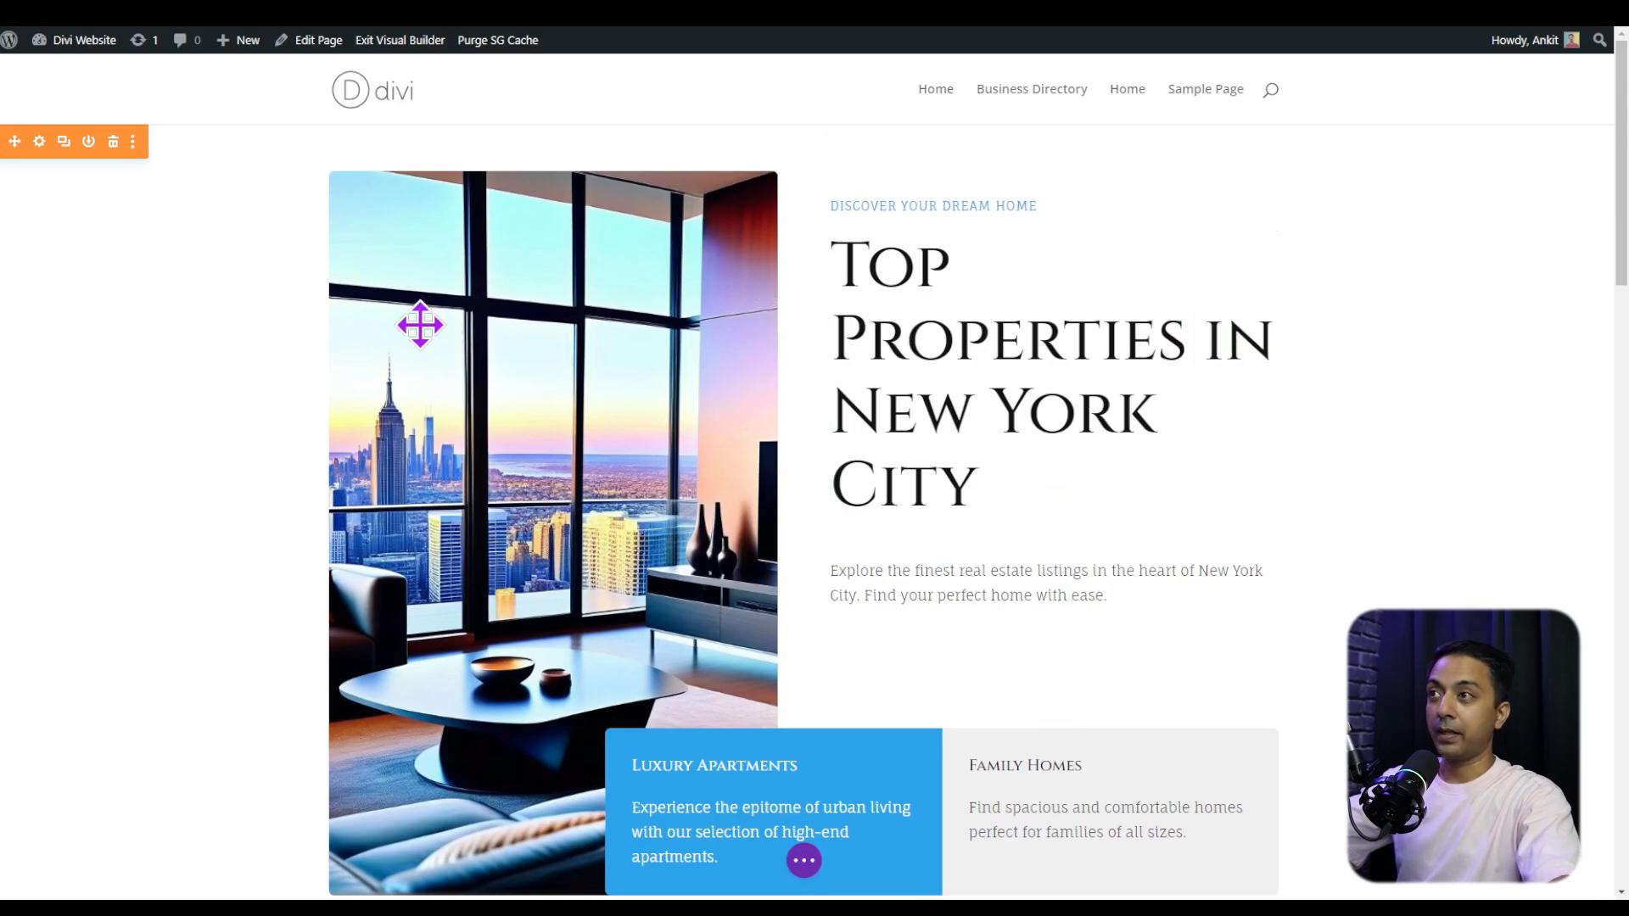
{"action": "left_click", "coordinate": [902, 335]}
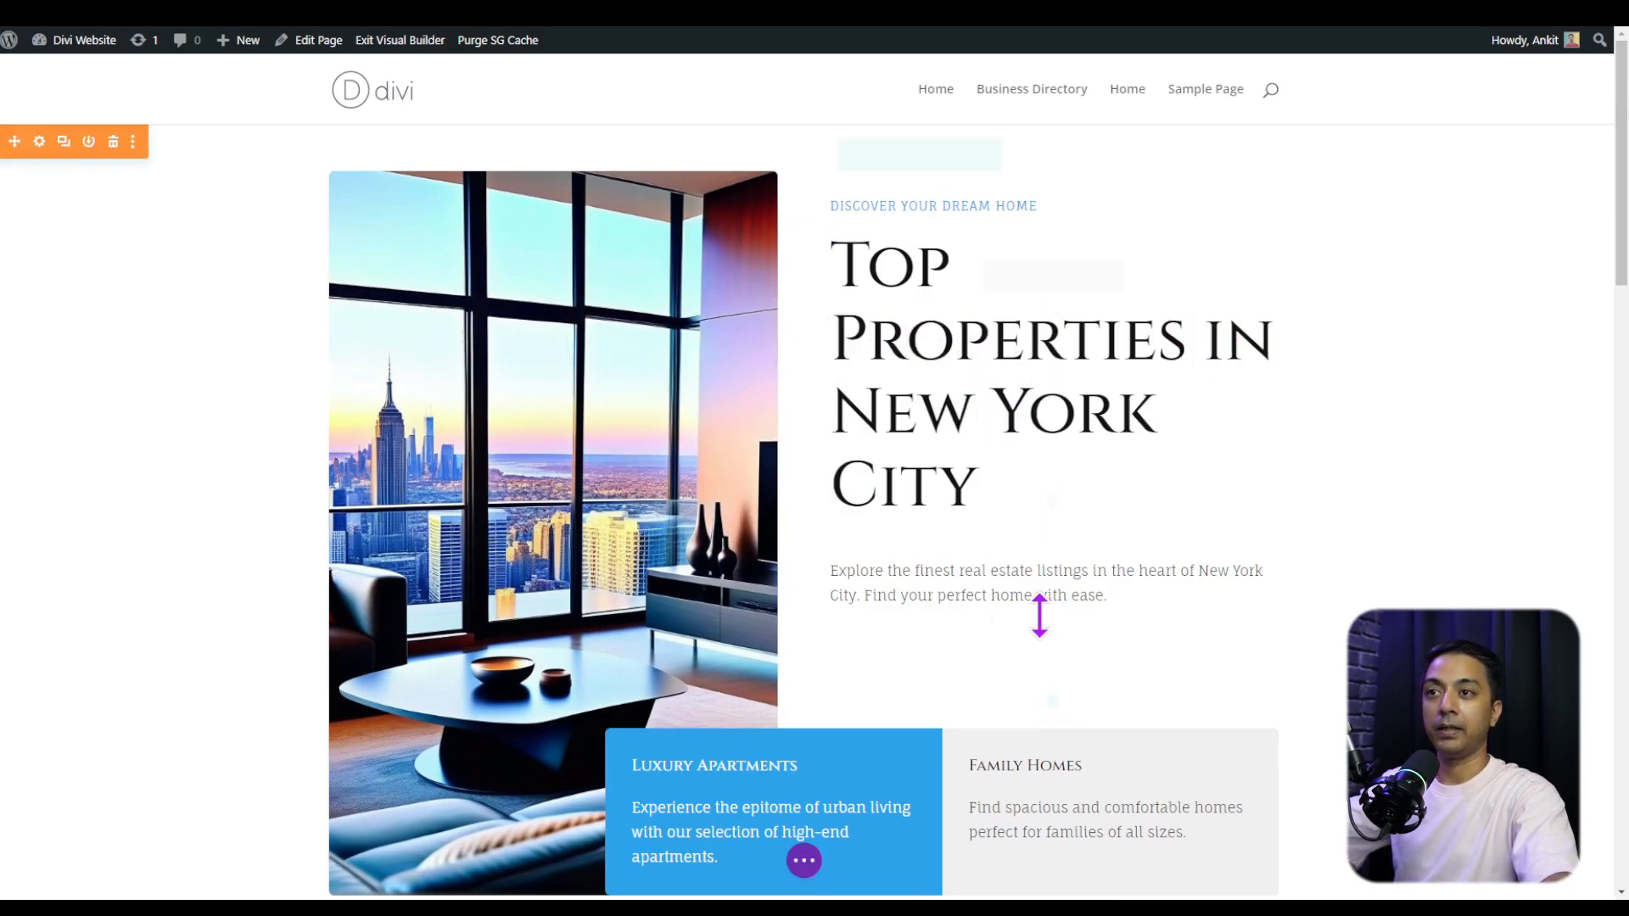
{"action": "scroll", "coordinate": [1040, 618], "scroll_direction": "down", "scroll_amount": 3}
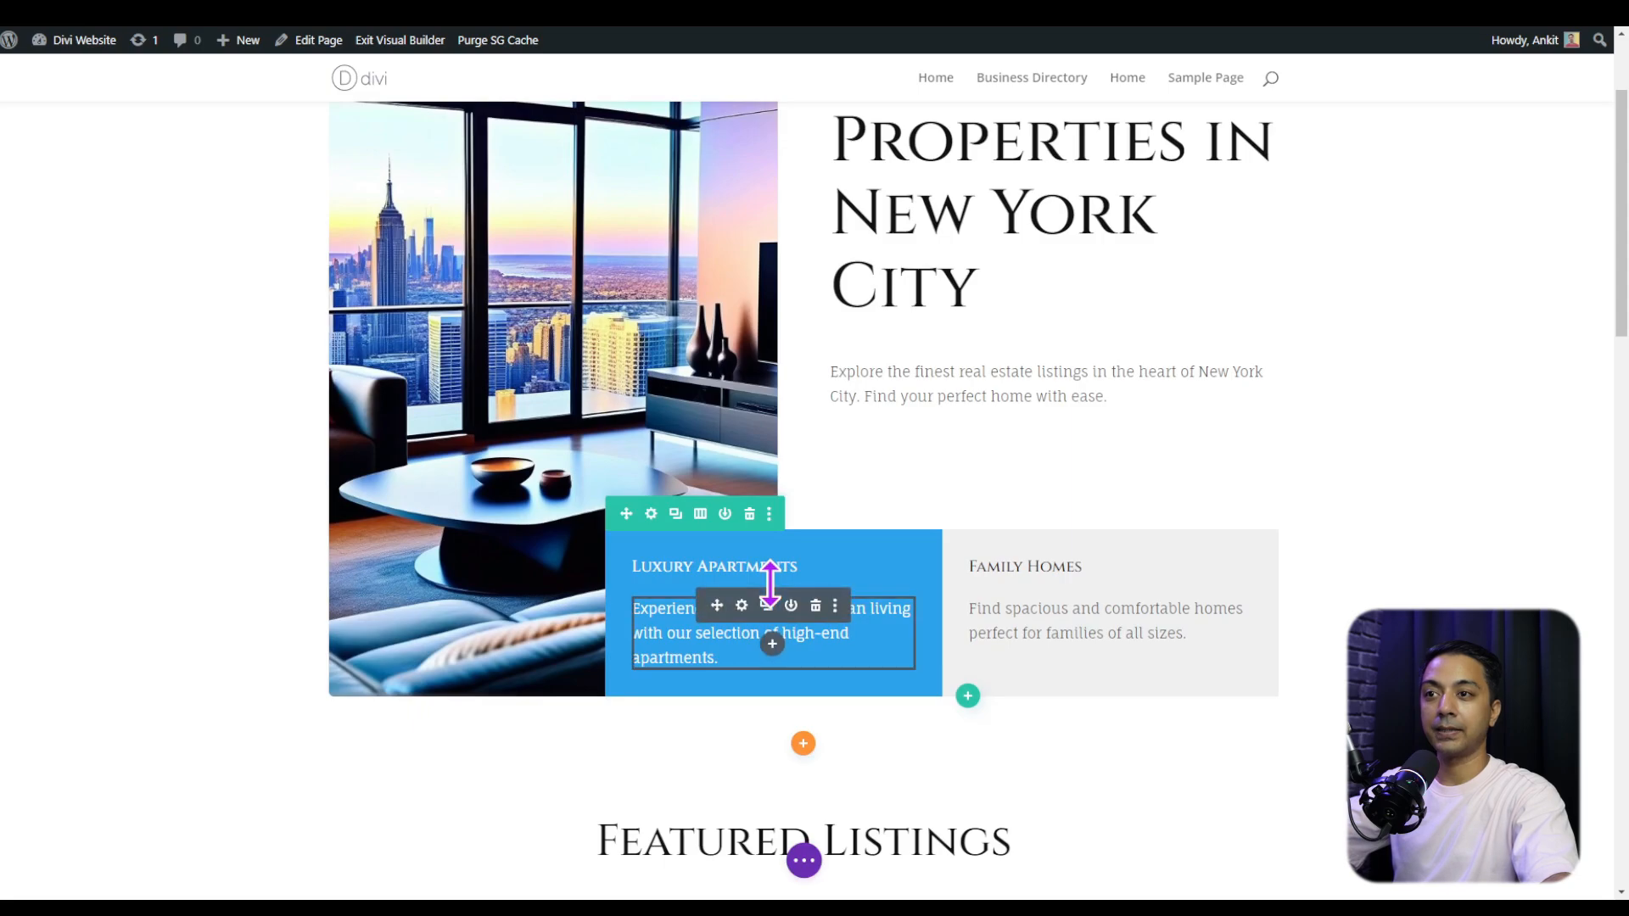
{"action": "scroll", "coordinate": [1195, 628], "scroll_direction": "down", "scroll_amount": 1}
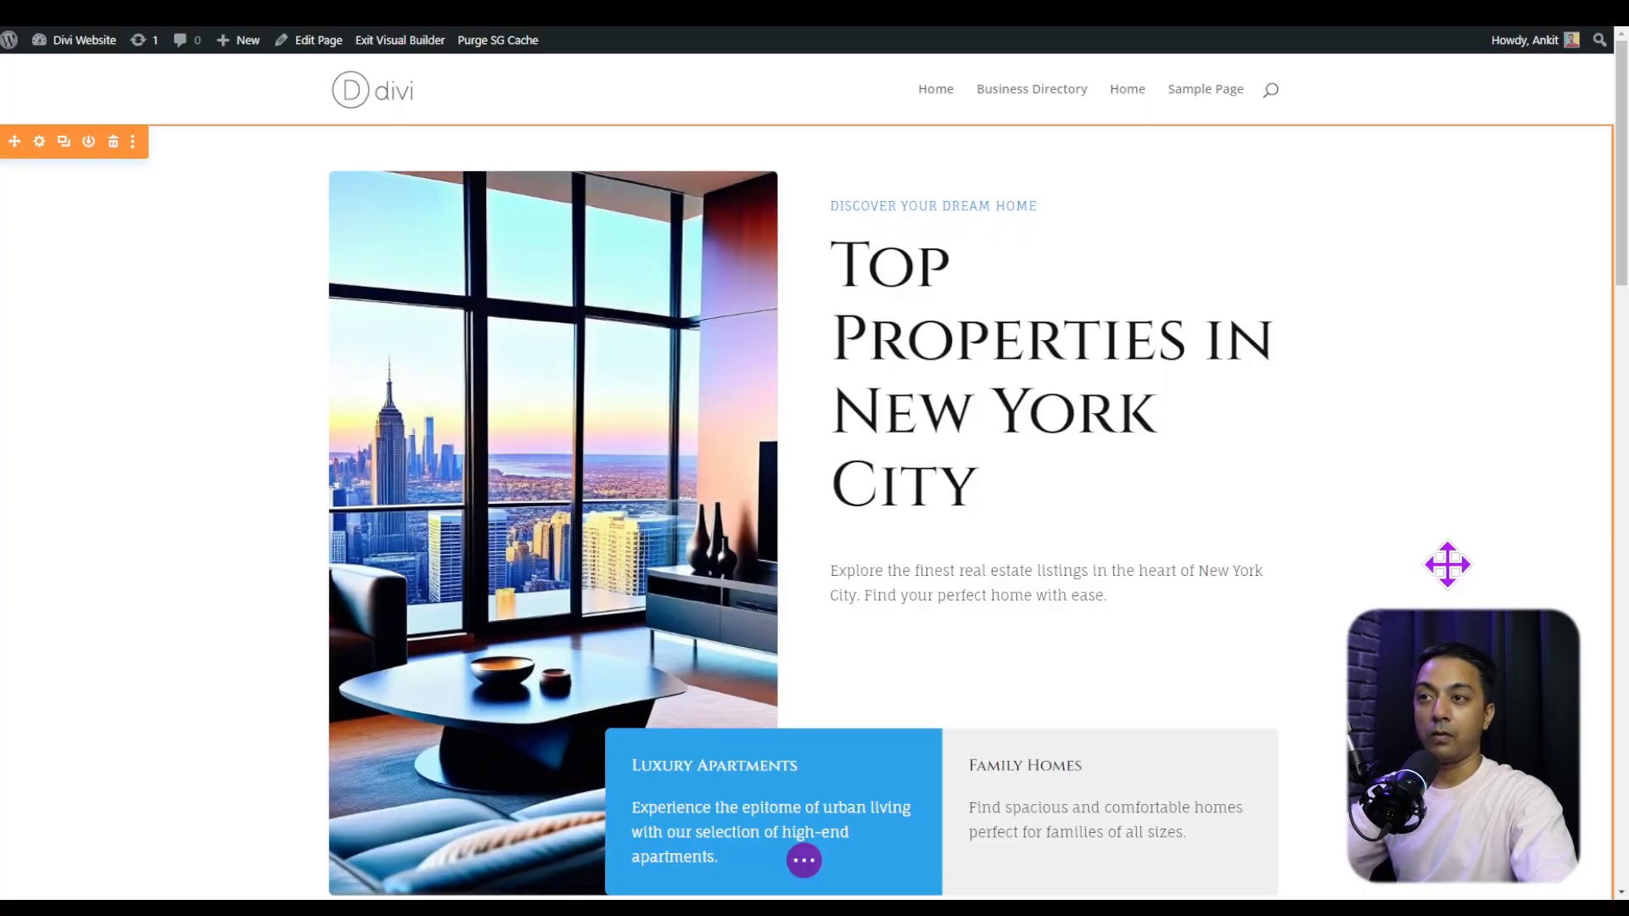
{"action": "scroll", "coordinate": [1447, 563], "scroll_direction": "down", "scroll_amount": 10}
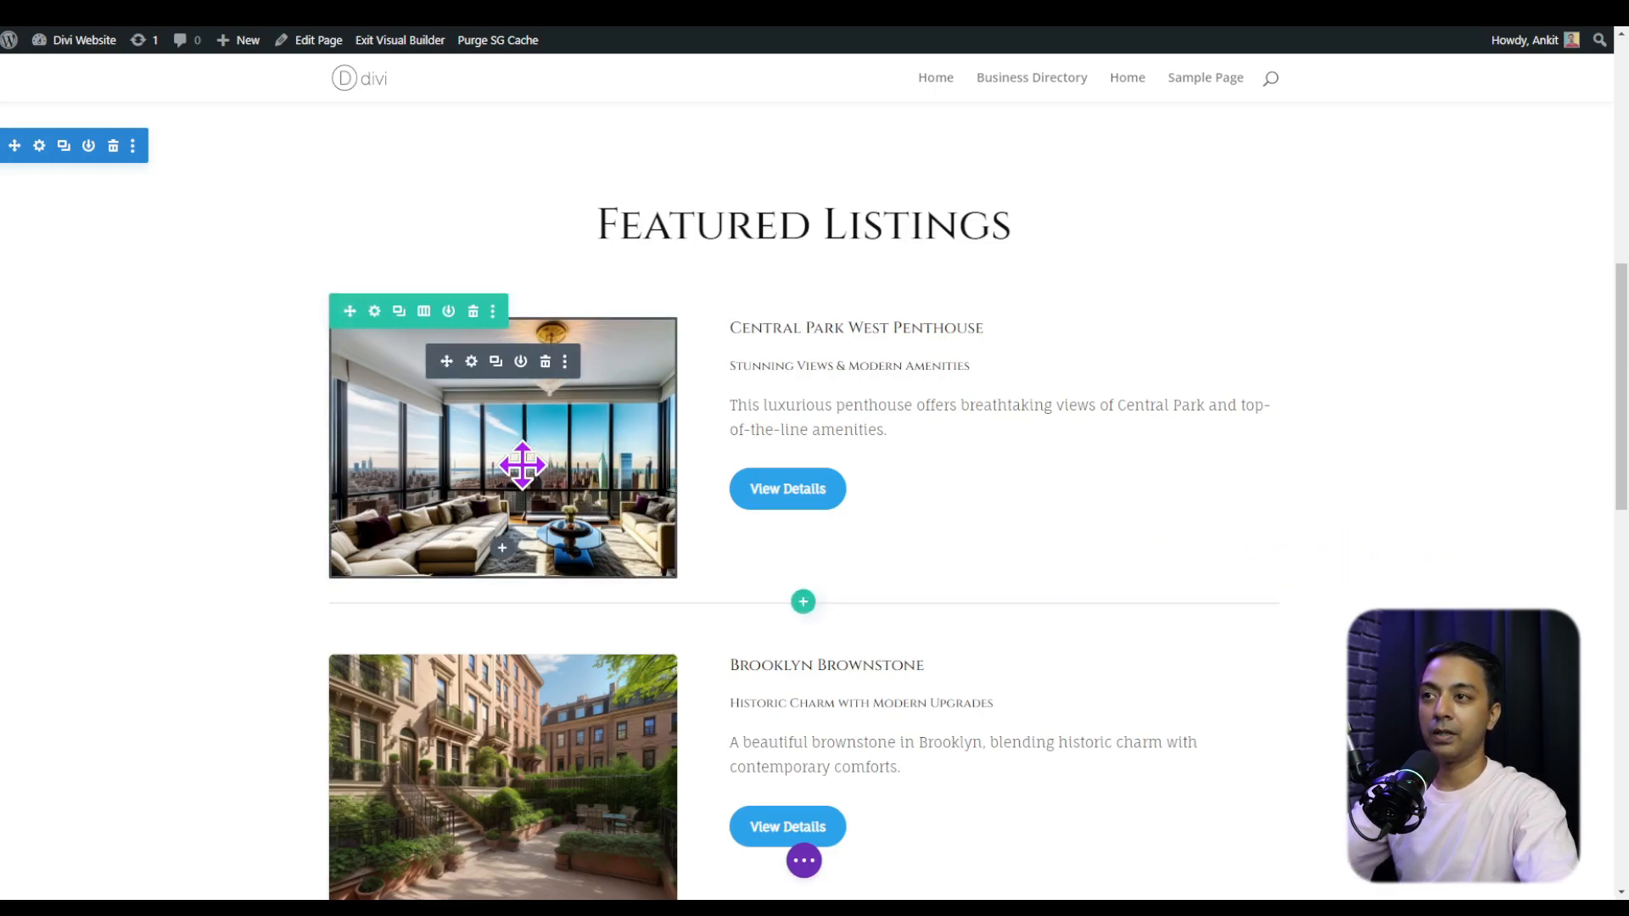
Remove the Central Park West Penthouse listing's image and start generating a replacement image with AI
{"action": "left_click", "coordinate": [472, 361]}
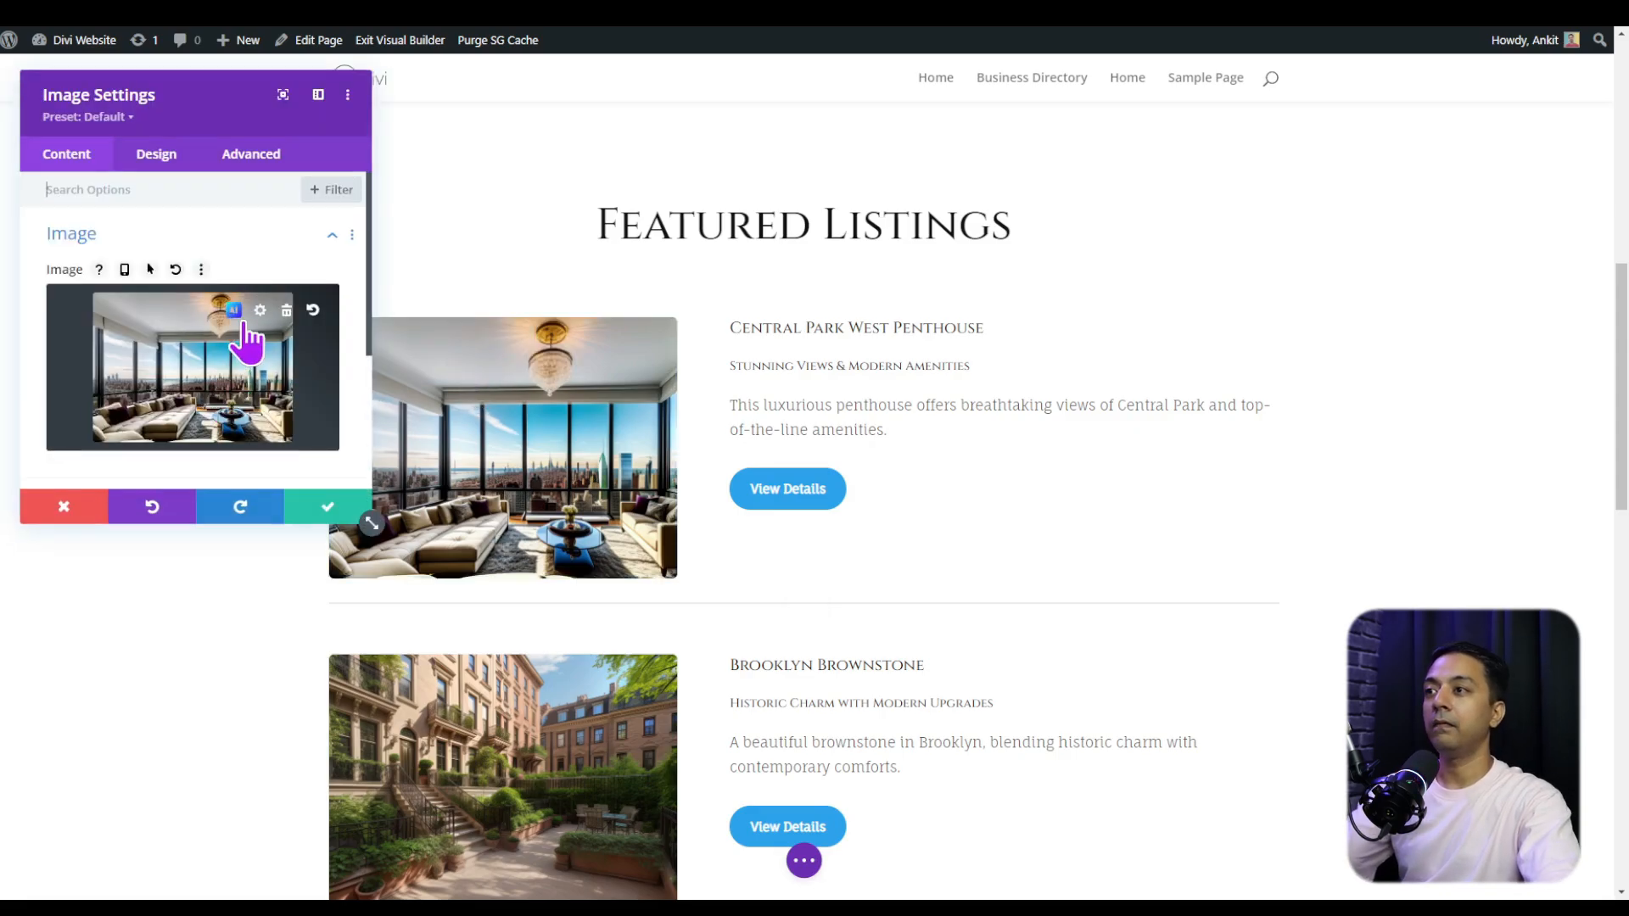
{"action": "left_click", "coordinate": [287, 311]}
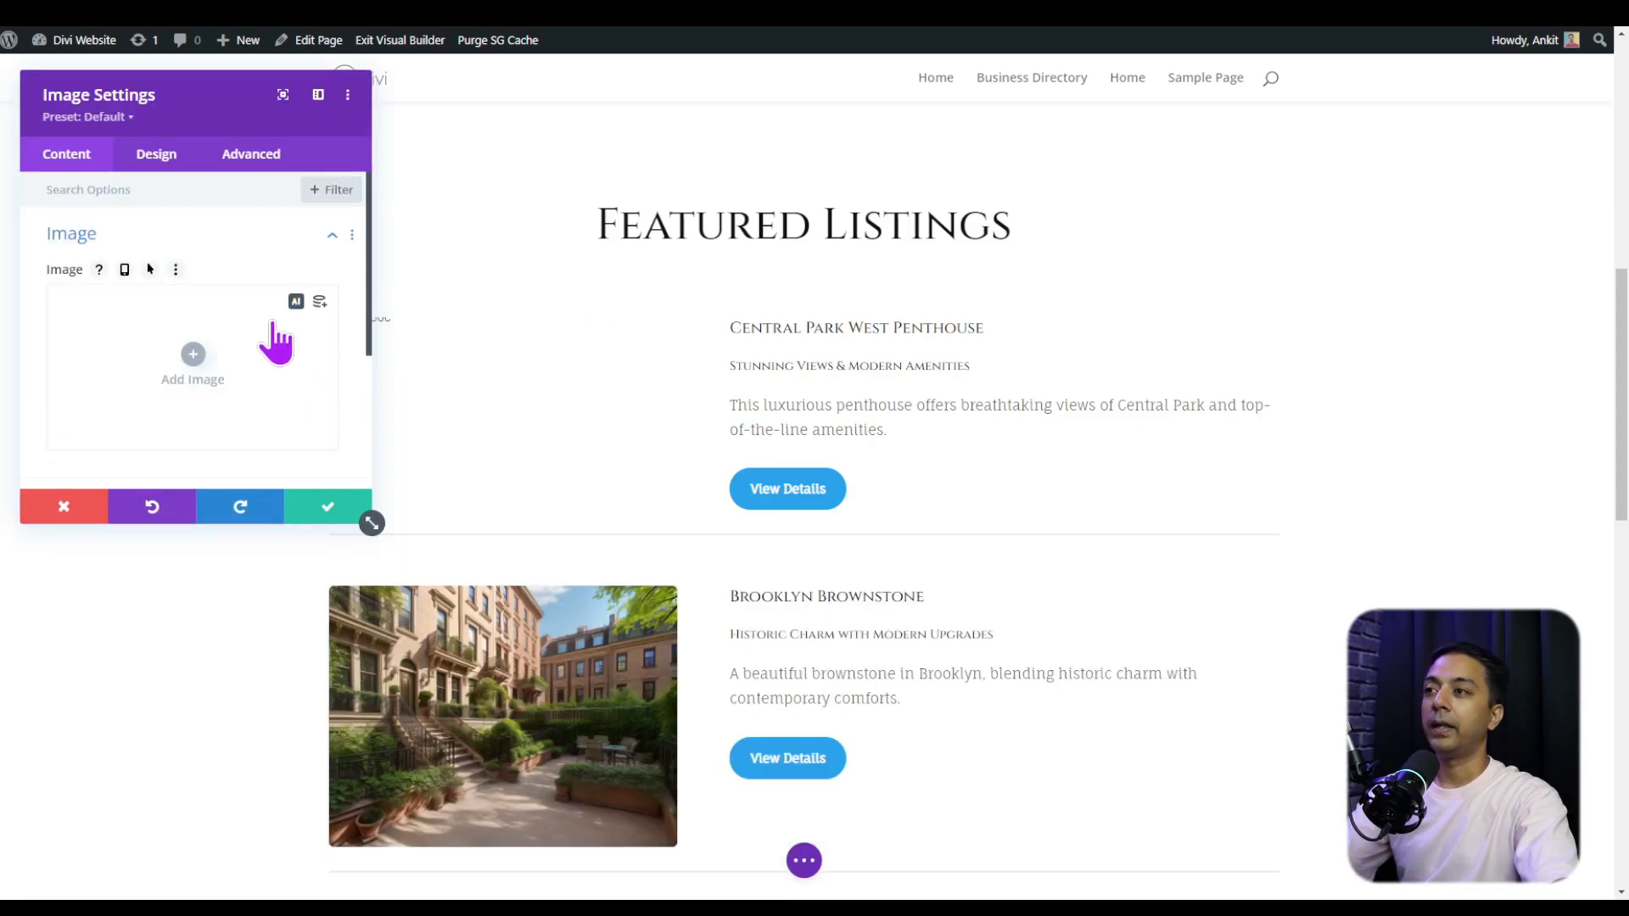
{"action": "left_click", "coordinate": [296, 303]}
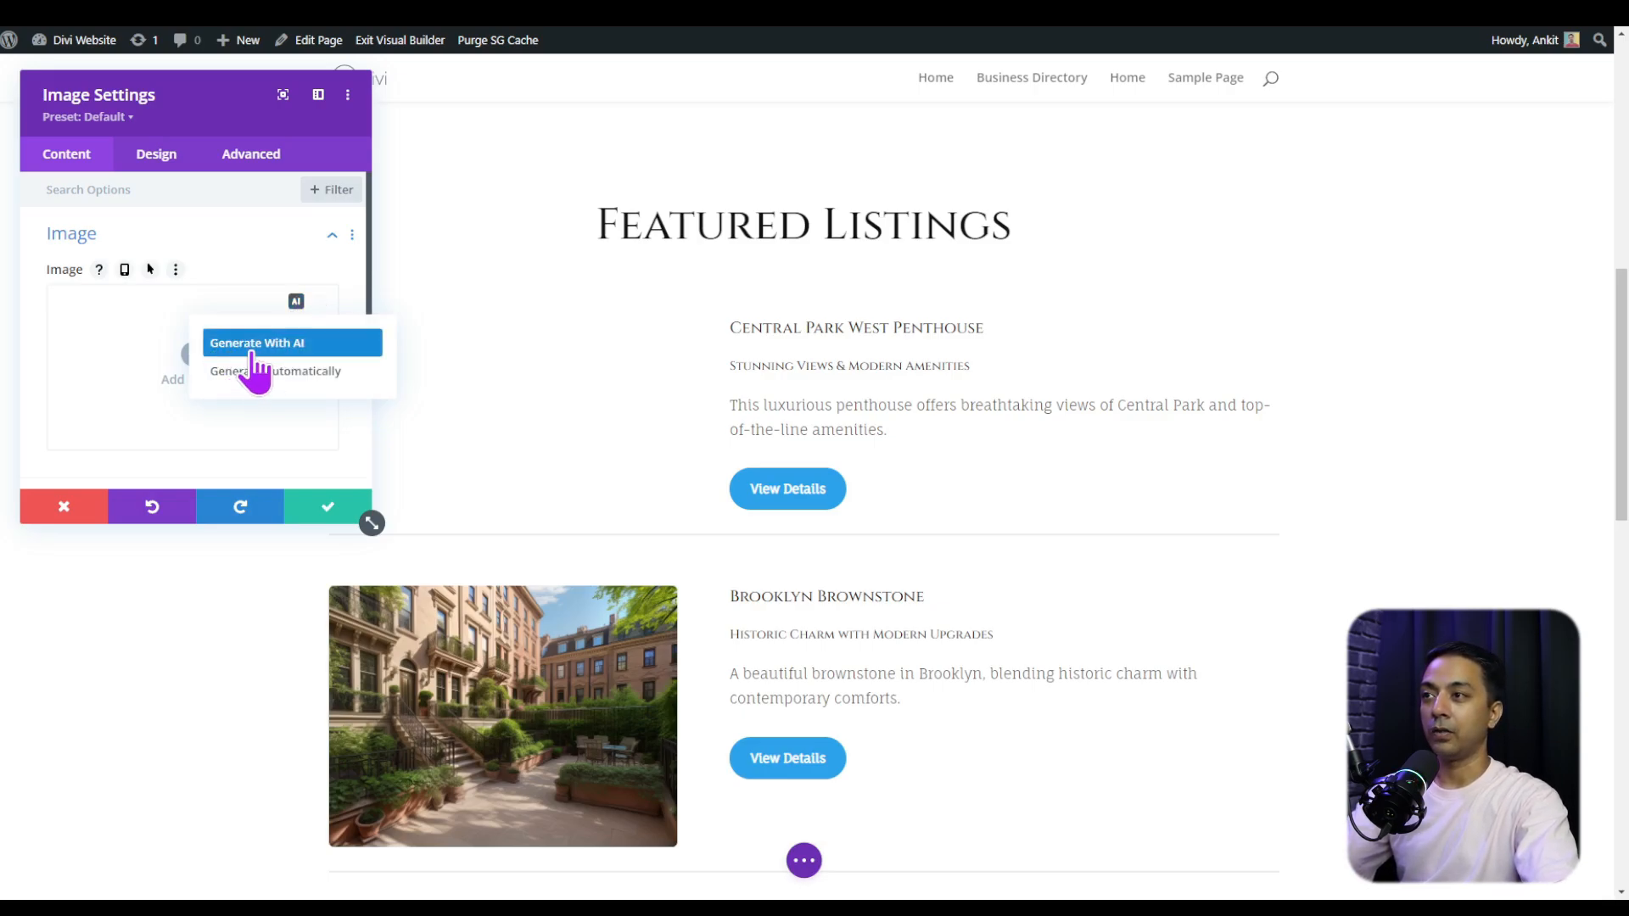
{"action": "left_click", "coordinate": [287, 347]}
Keep the Photo style and Square (1:1) ratio, and describe the image as "create a luxury living room with modern furniture an fireplace"
{"action": "left_click", "coordinate": [796, 293]}
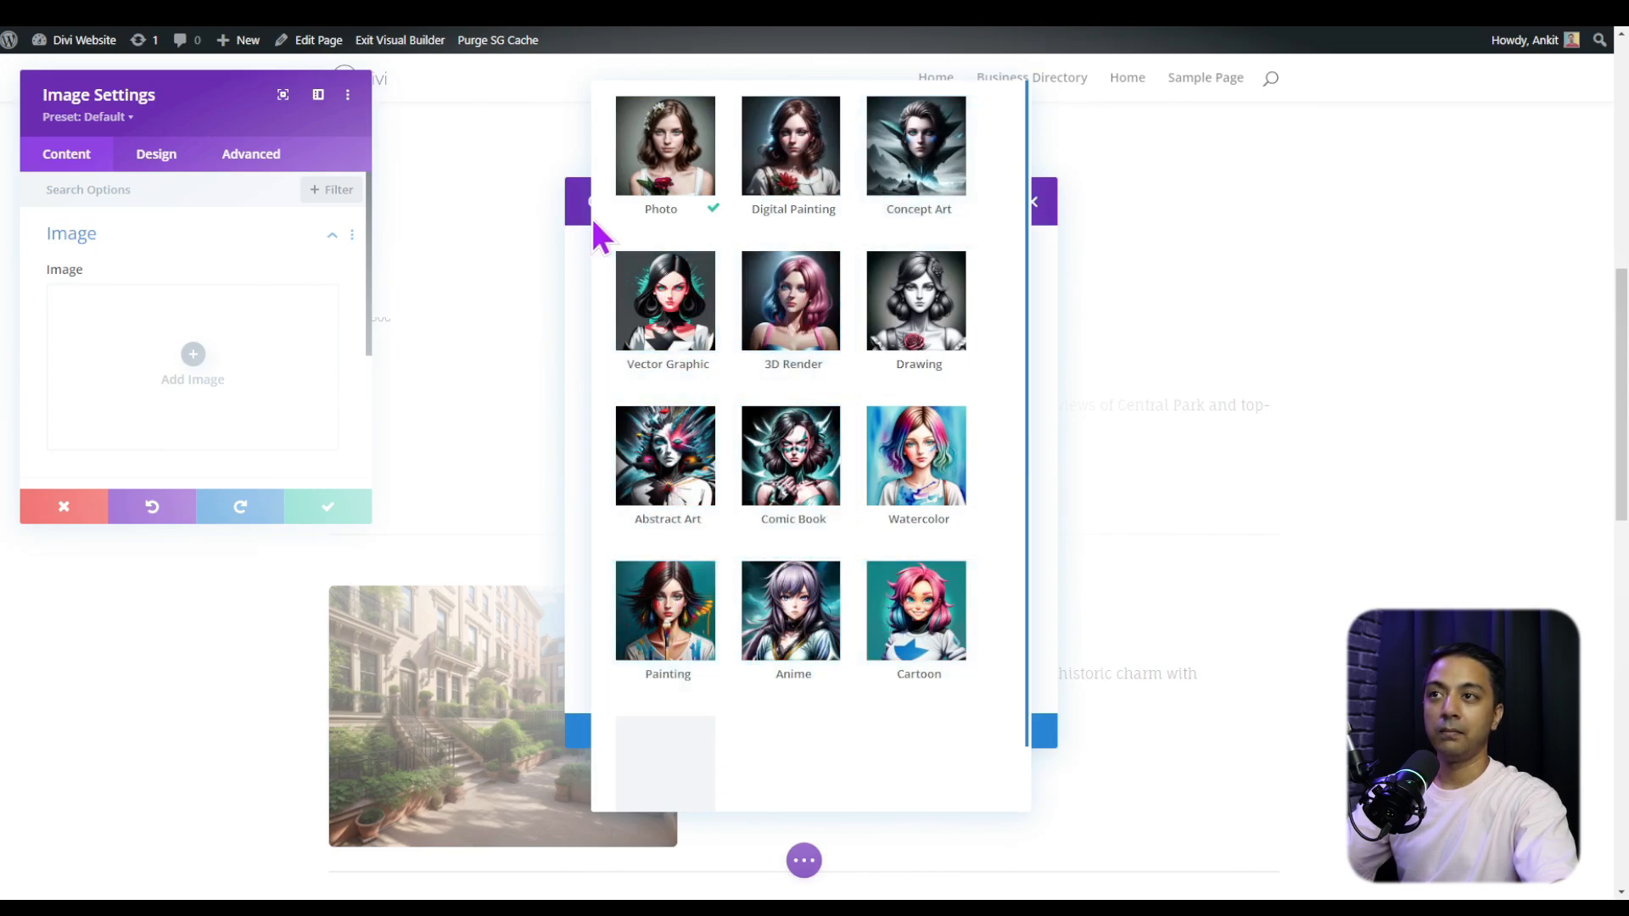
{"action": "left_click", "coordinate": [1050, 392]}
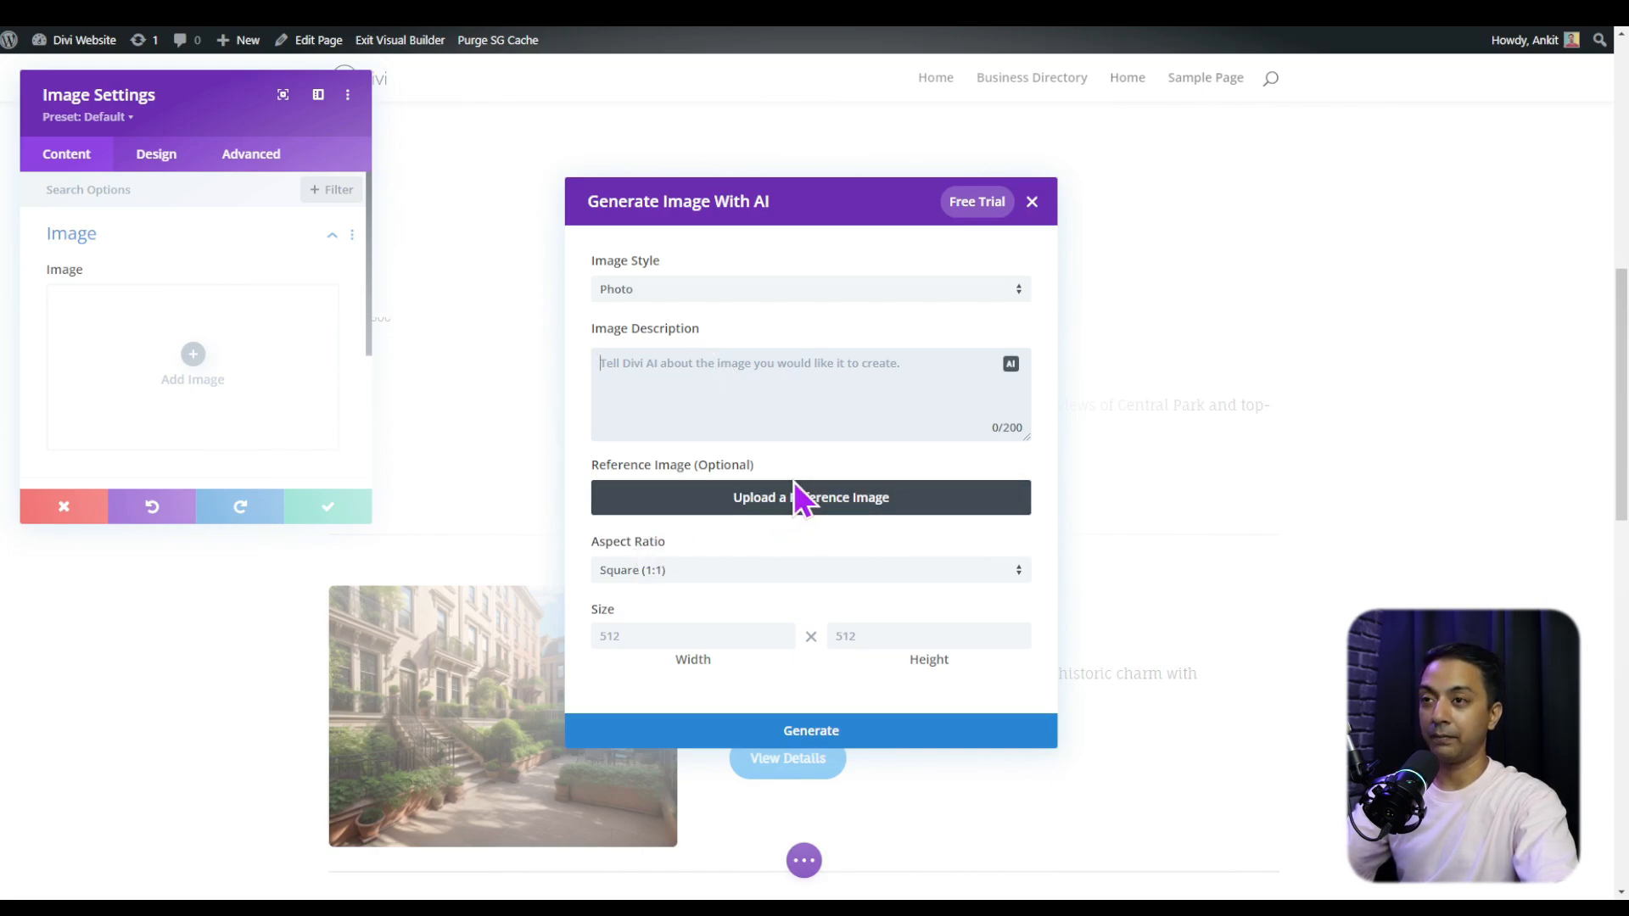
{"action": "left_click", "coordinate": [694, 570]}
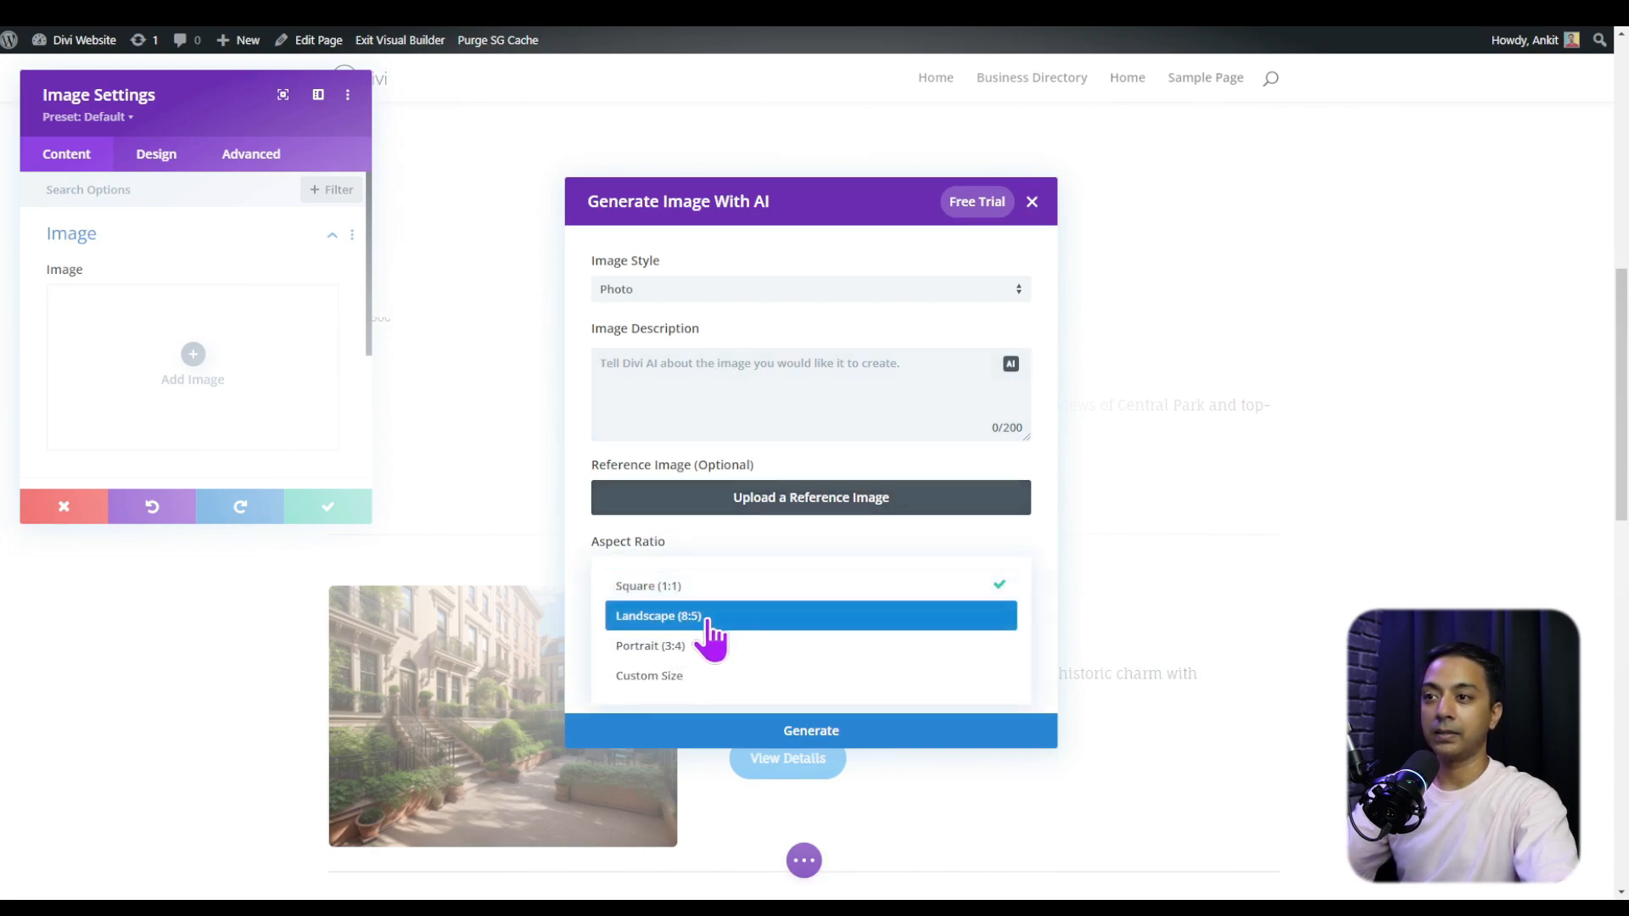
{"action": "left_click", "coordinate": [692, 562]}
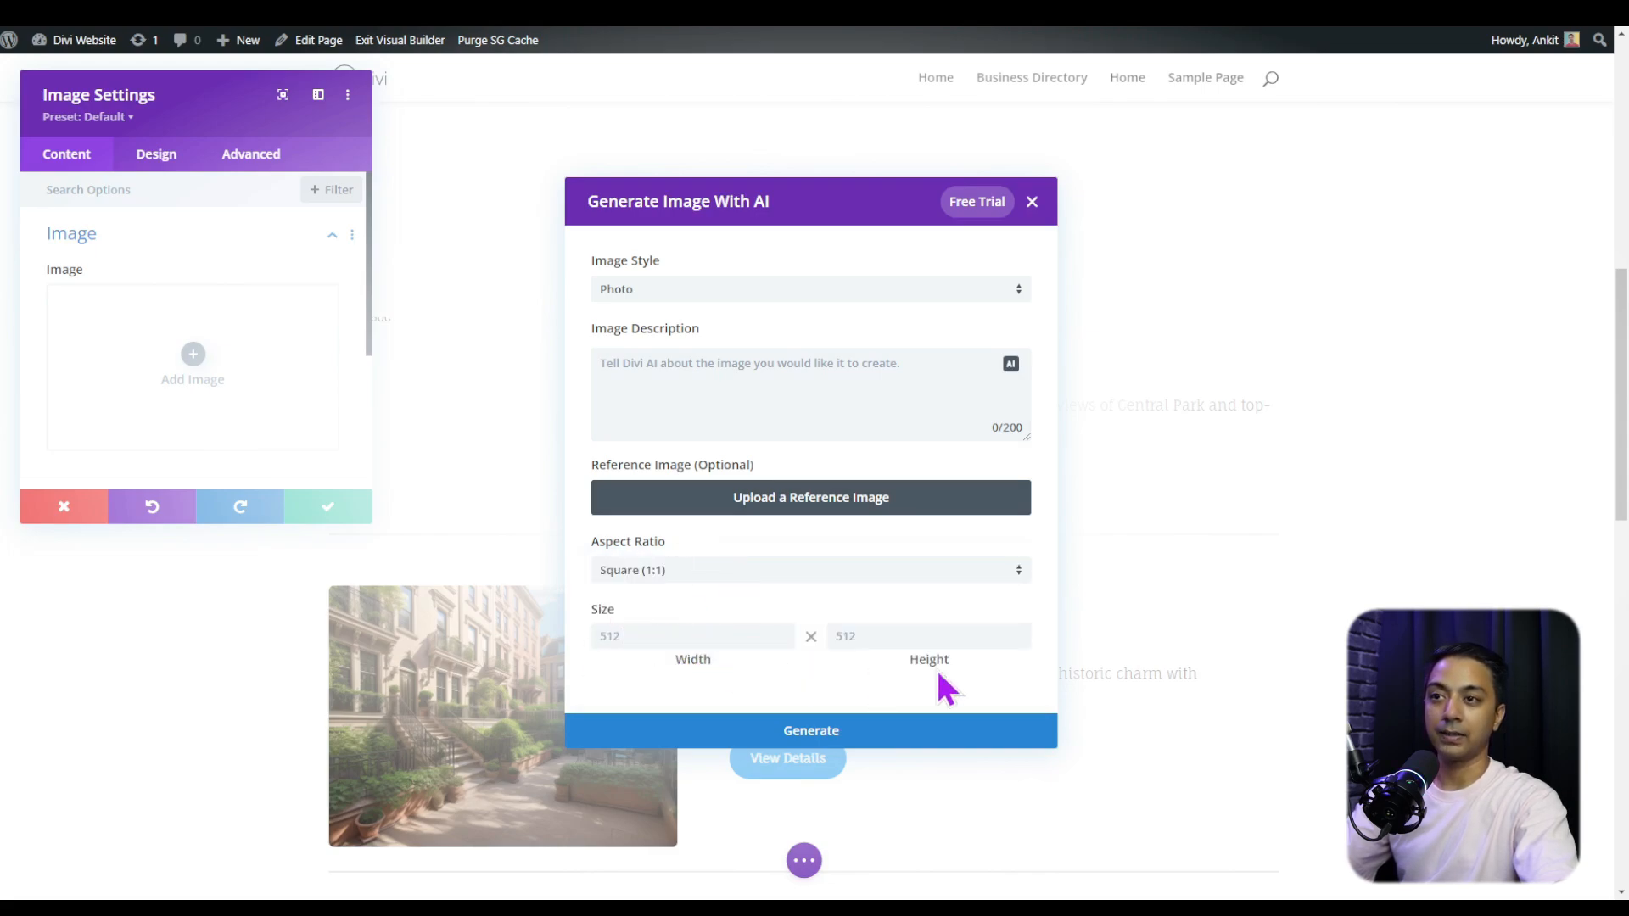
{"action": "left_click", "coordinate": [906, 379]}
{"action": "type", "text": "create a luxury living room with modern furniture an fireplace"}
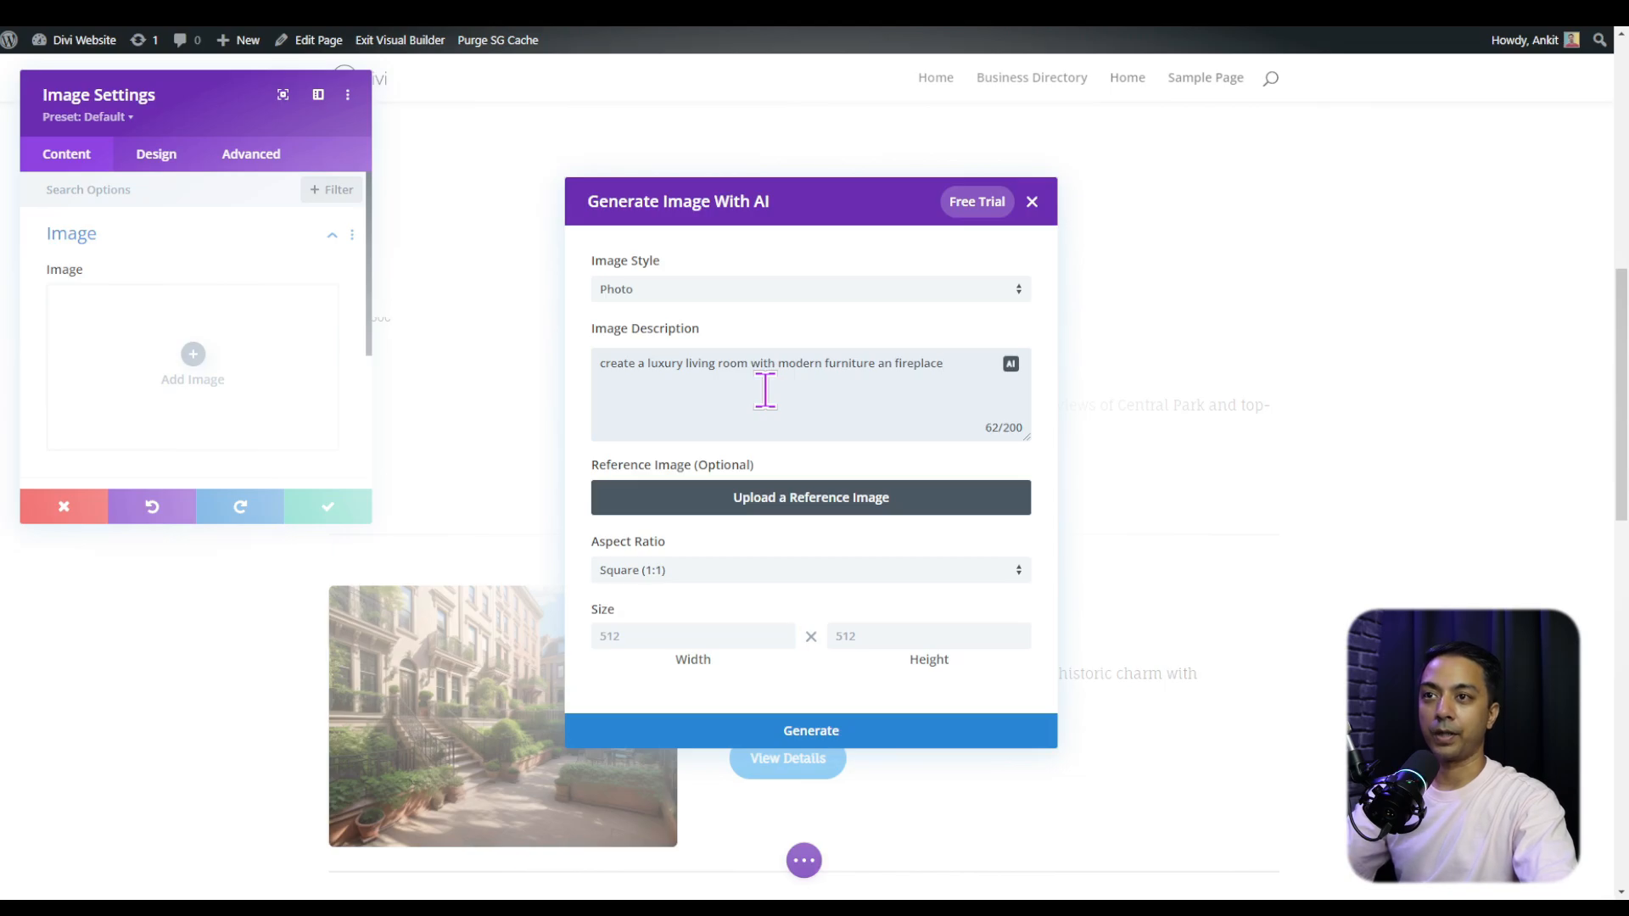
Generate the living room images and use the one with two yellow armchairs beside the fireplace for the Central Park West Penthouse listing
{"action": "left_click", "coordinate": [827, 761]}
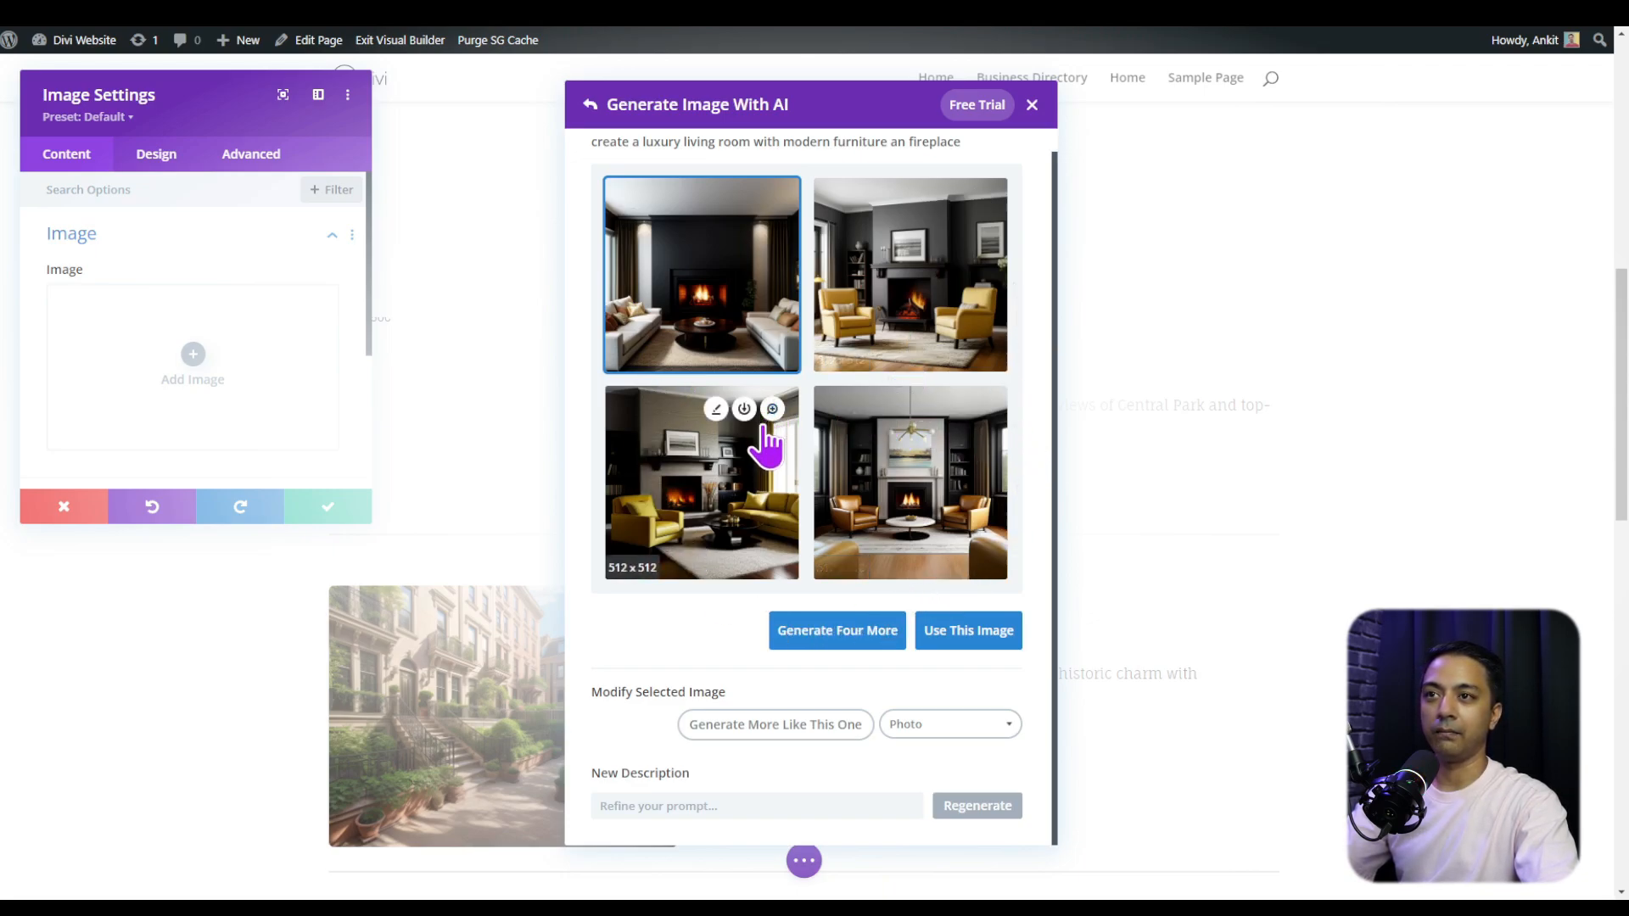
{"action": "left_click", "coordinate": [920, 276]}
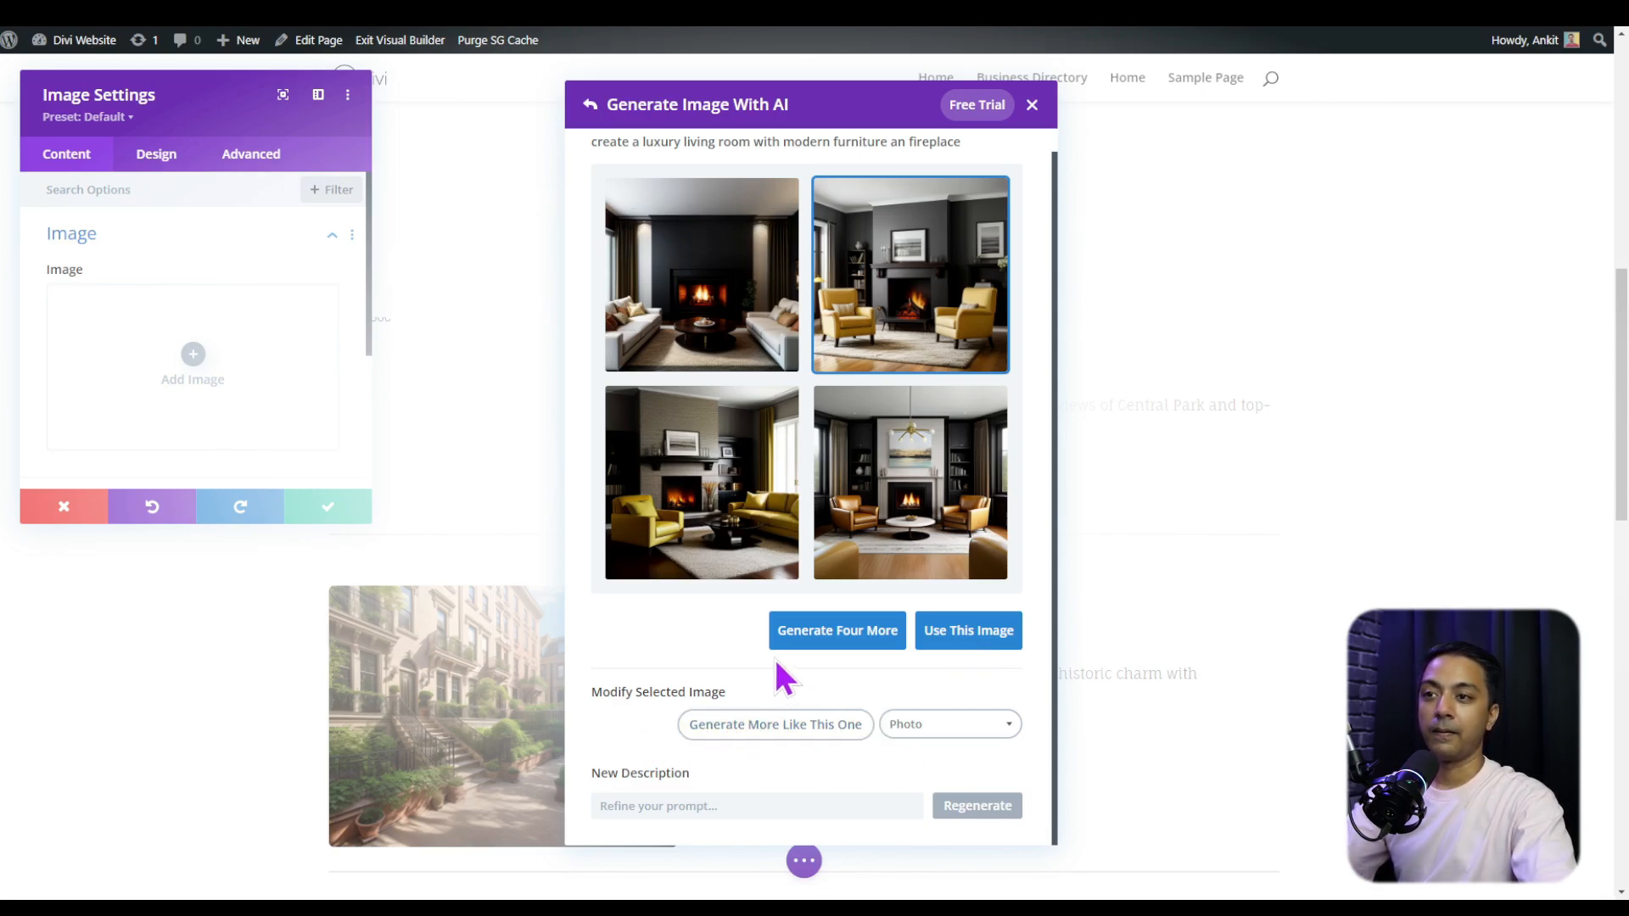
{"action": "left_click", "coordinate": [948, 644]}
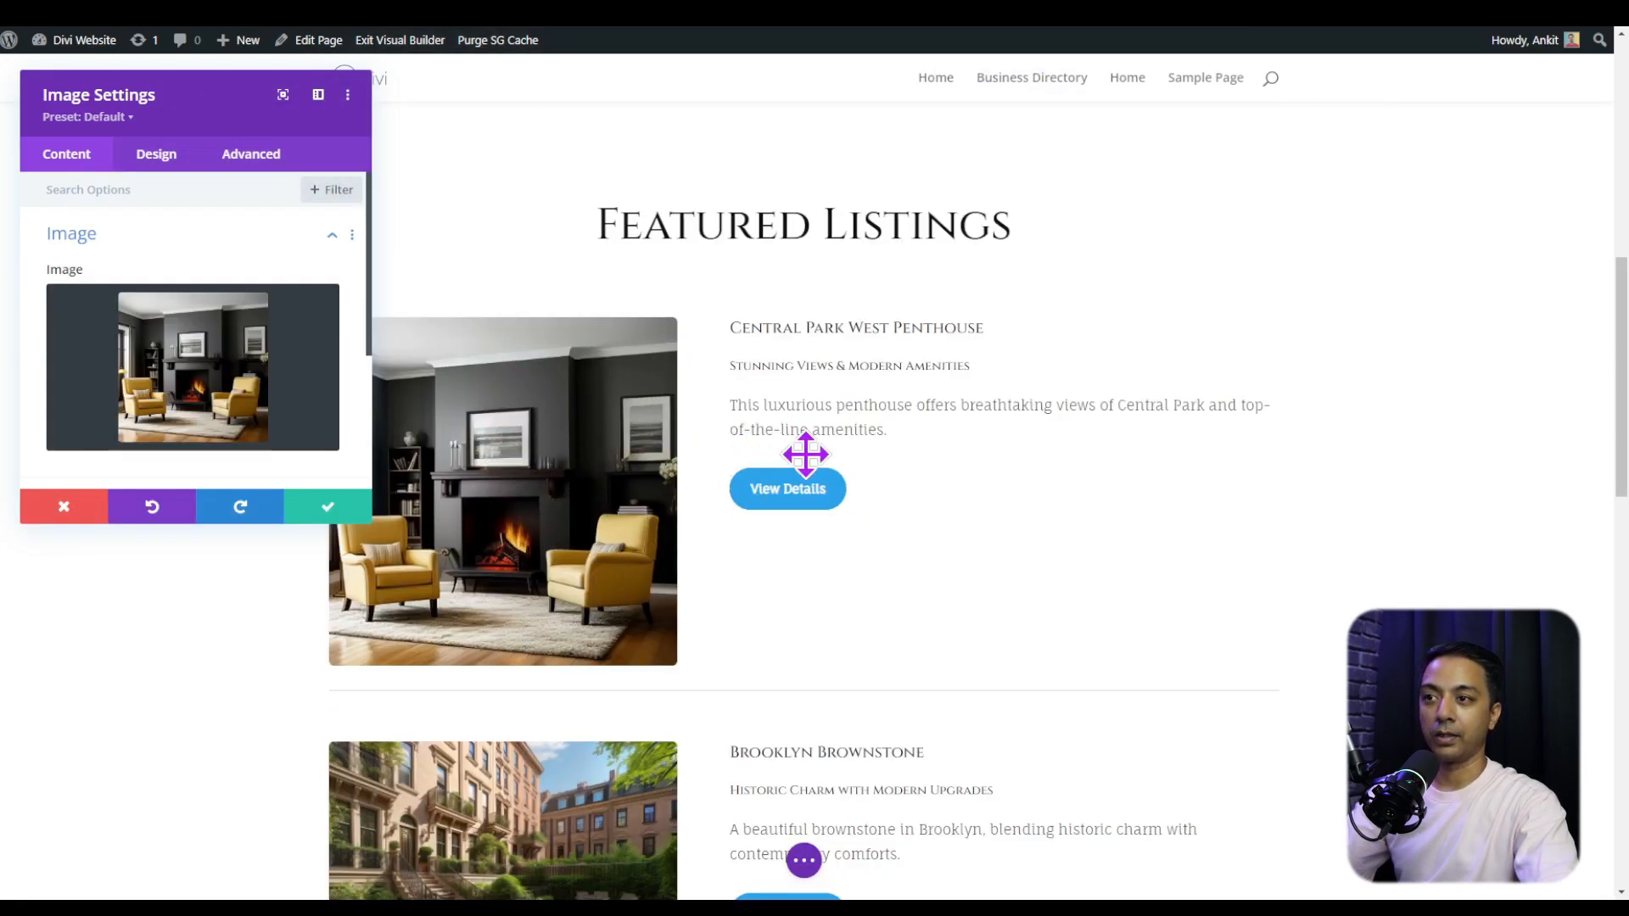
{"action": "left_click", "coordinate": [312, 509]}
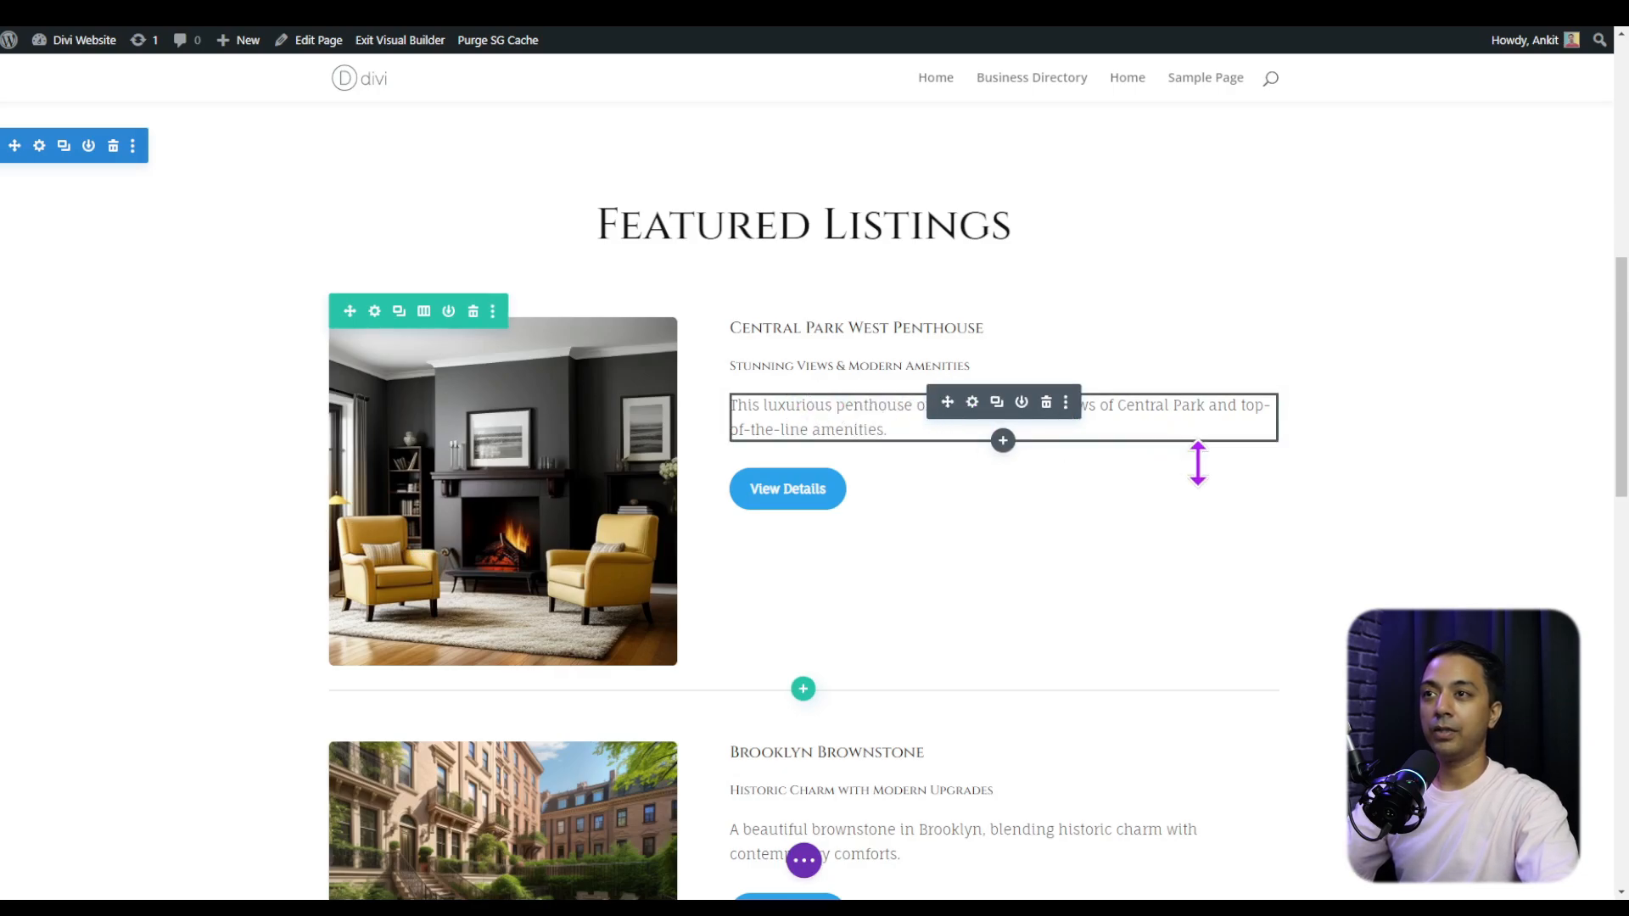
Add a Text module directly below the Featured Listings heading
{"action": "scroll", "coordinate": [1201, 467], "scroll_direction": "down", "scroll_amount": 12}
{"action": "scroll", "coordinate": [1203, 469], "scroll_direction": "up", "scroll_amount": 2}
{"action": "scroll", "coordinate": [1132, 514], "scroll_direction": "up", "scroll_amount": 10}
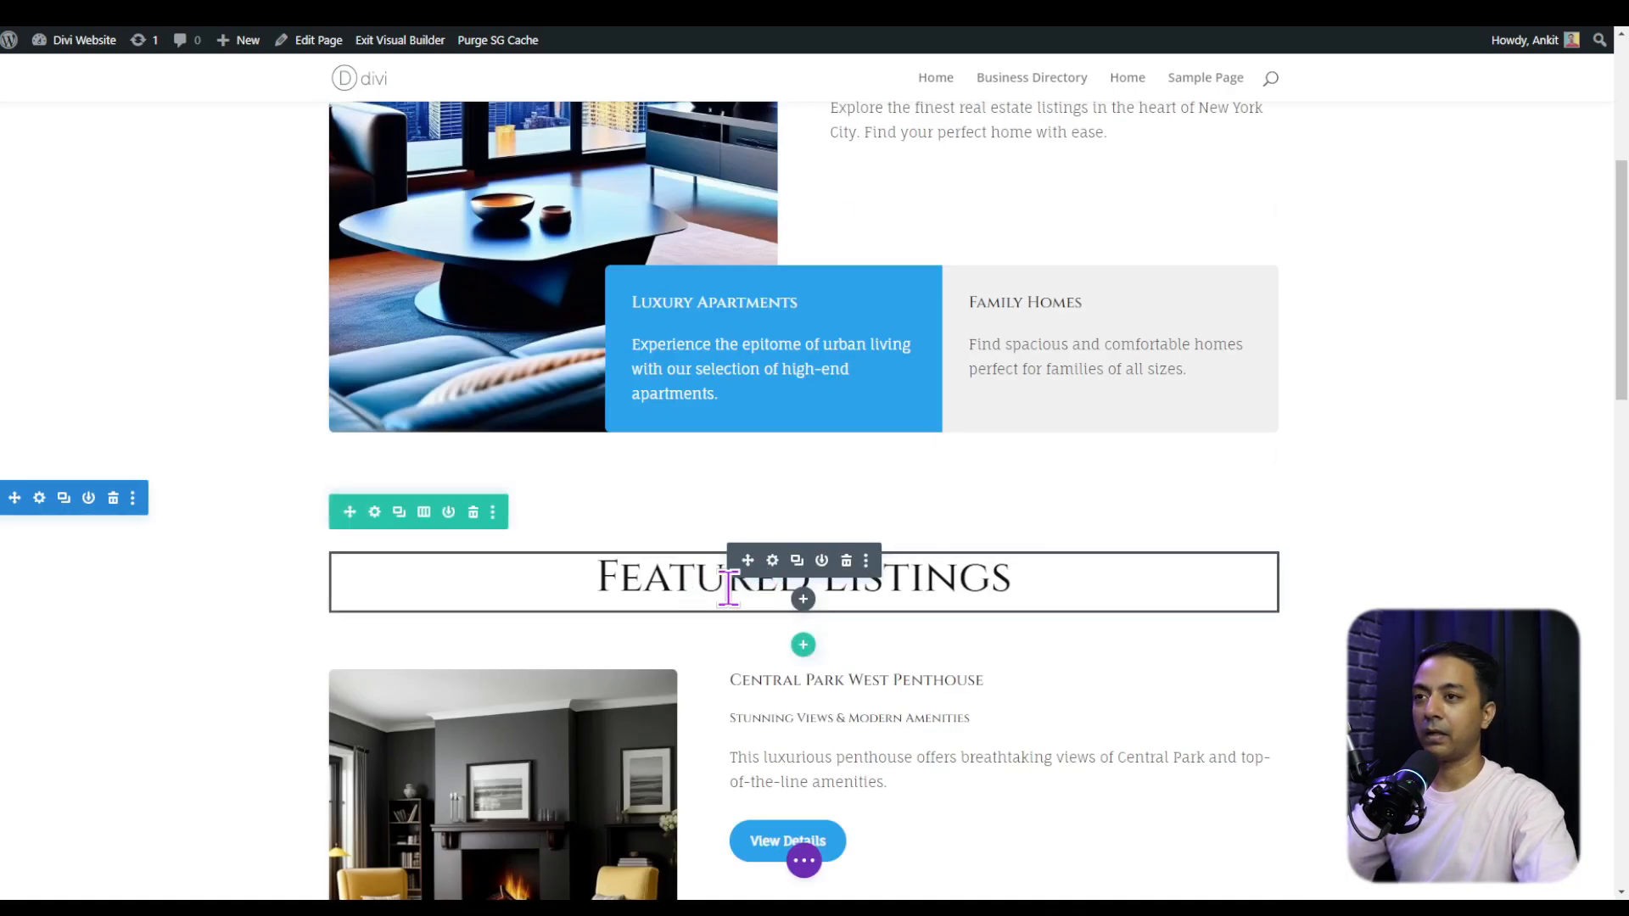
{"action": "left_click", "coordinate": [803, 600]}
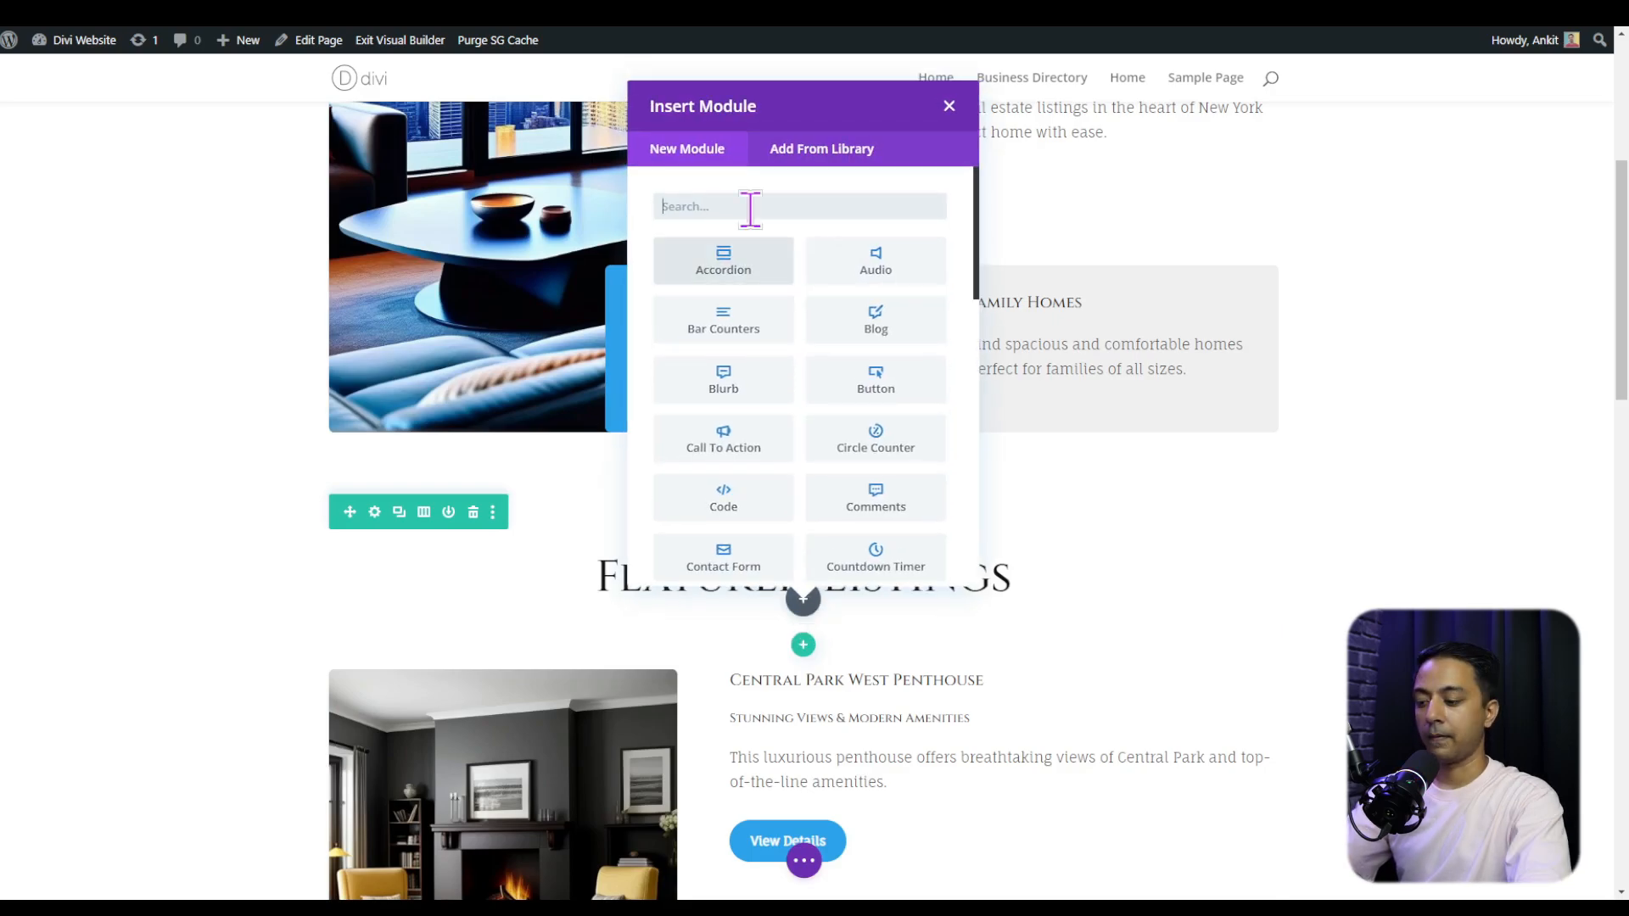
{"action": "type", "text": "text"}
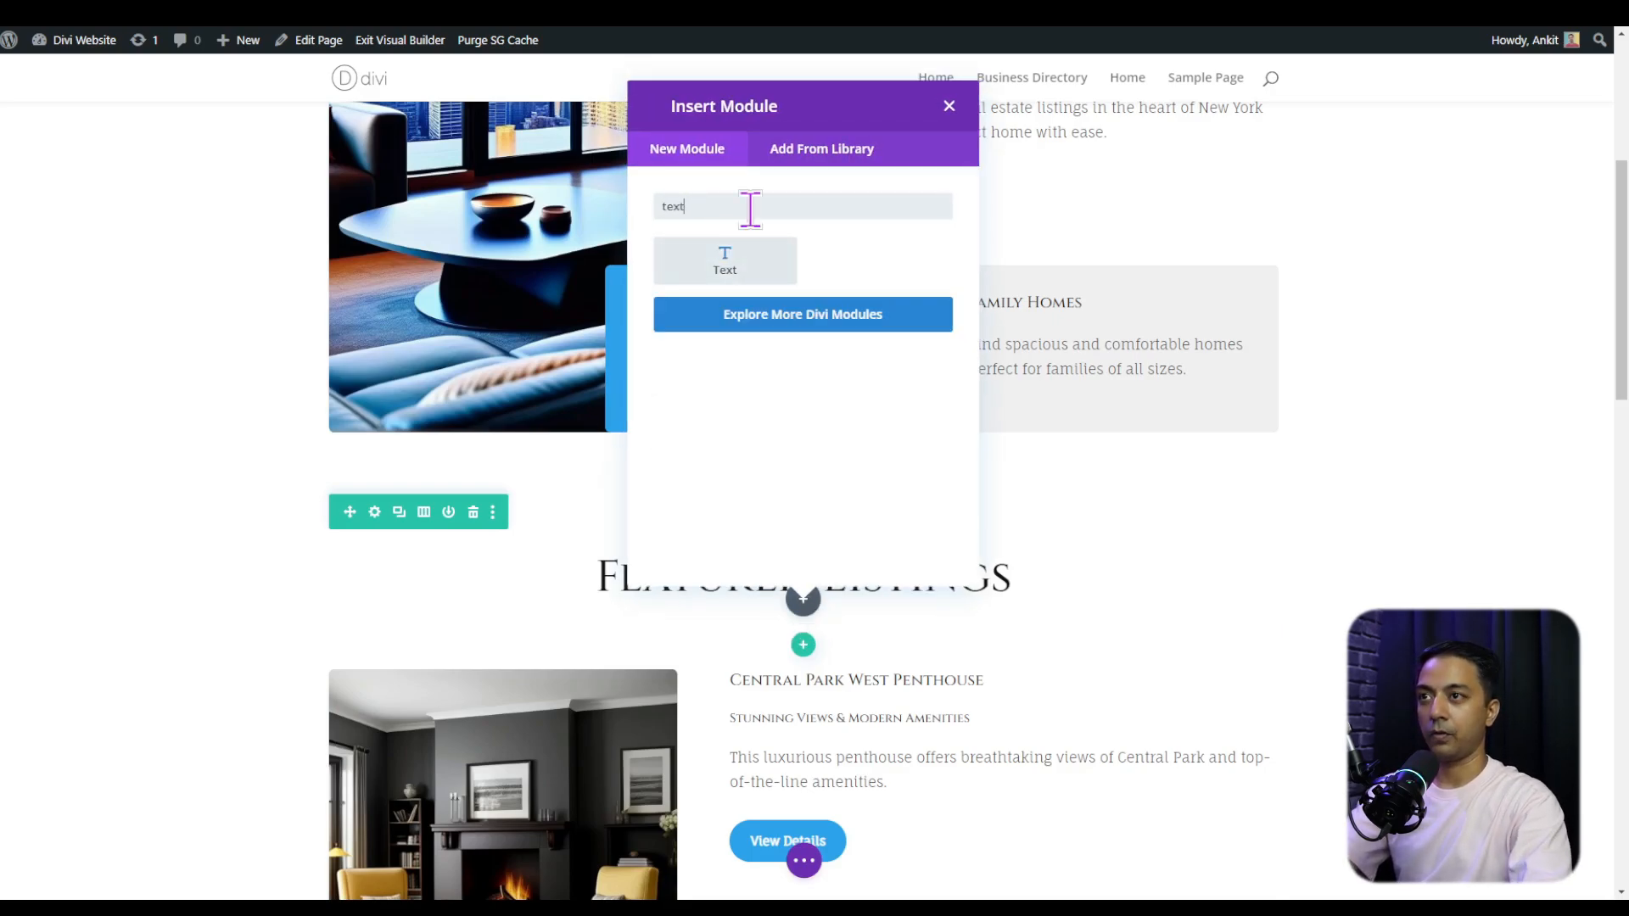
{"action": "left_click", "coordinate": [779, 267]}
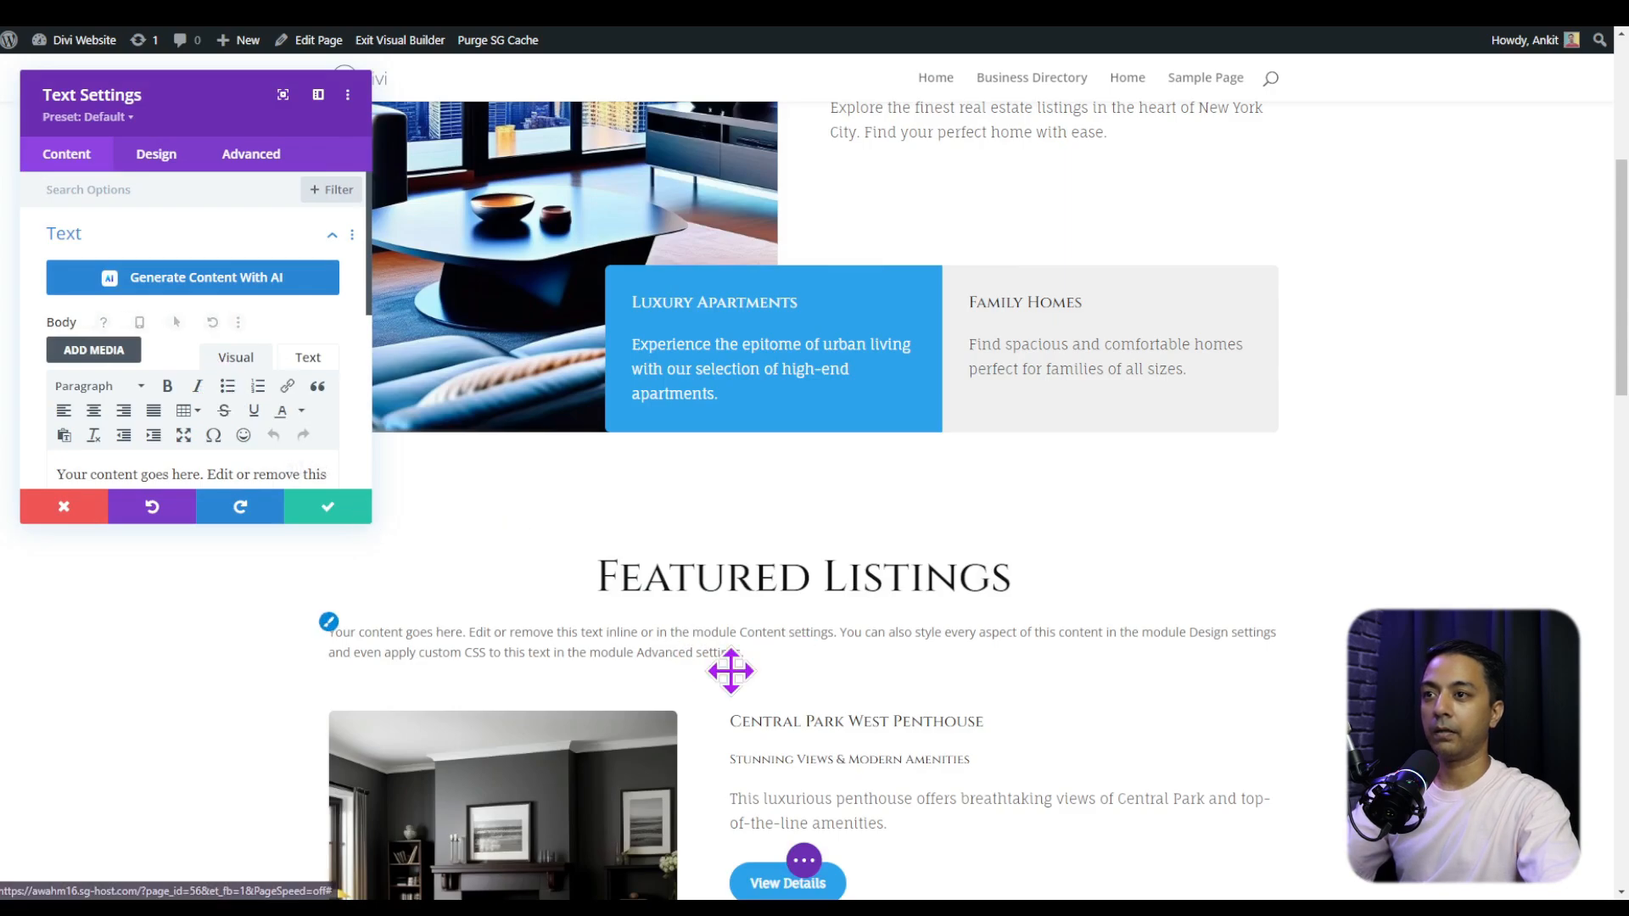
Describe the body's AI-written Paragraph as "generate a paragraph about the the real estate company, how we can help people find luxury homes at great deal"
{"action": "scroll", "coordinate": [197, 364], "scroll_direction": "down", "scroll_amount": 2}
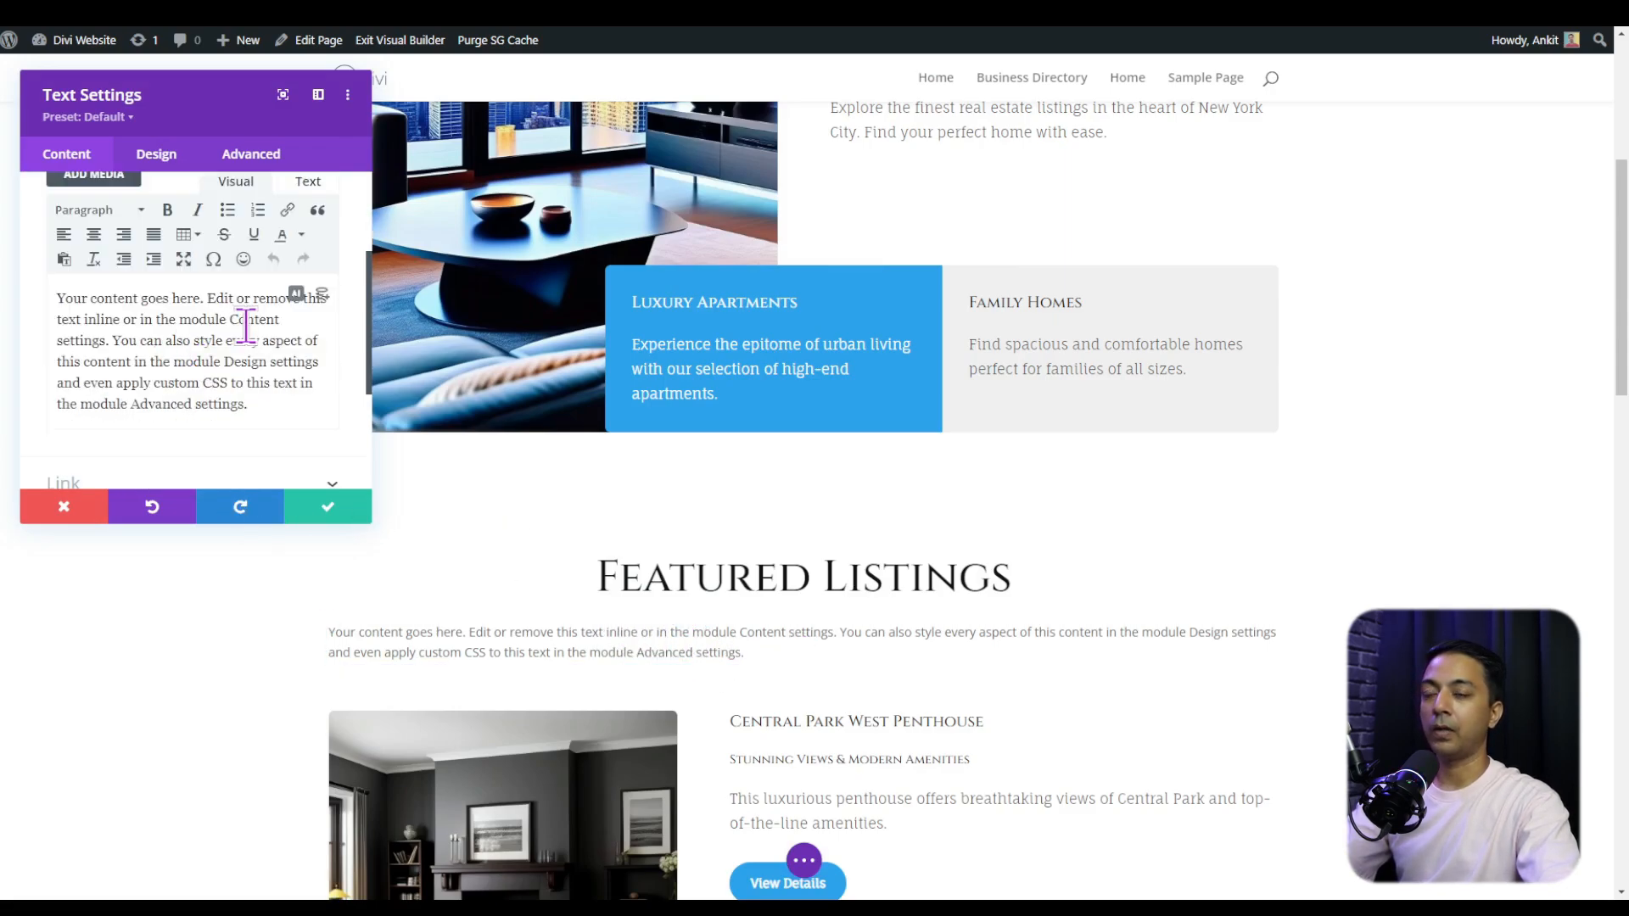
{"action": "left_click", "coordinate": [245, 325]}
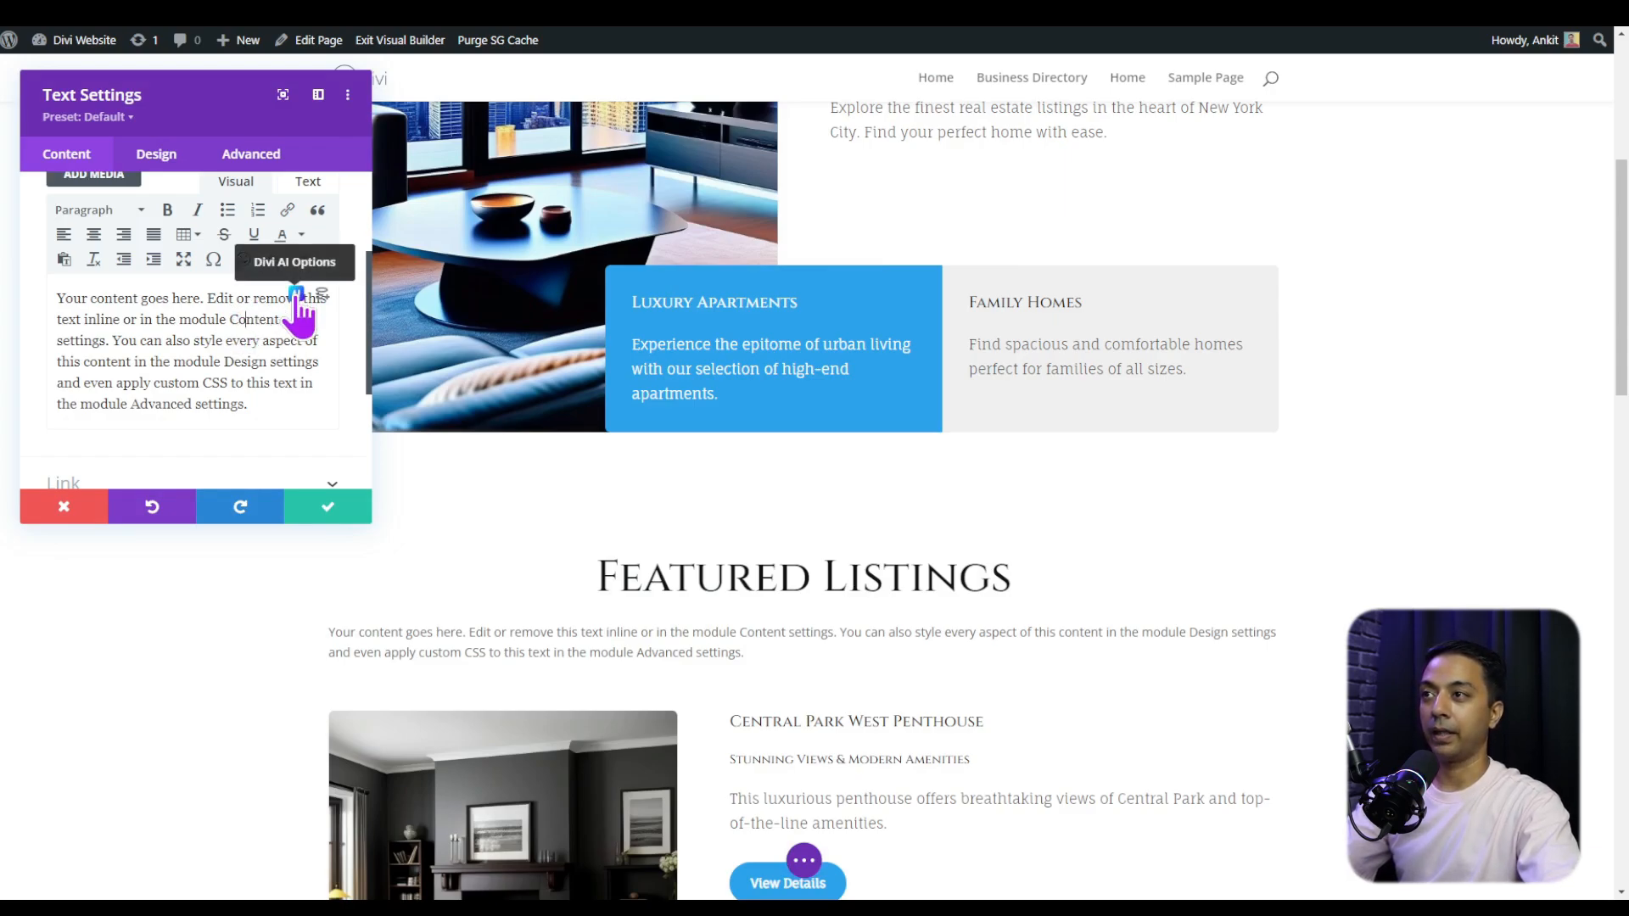
{"action": "left_click", "coordinate": [297, 297]}
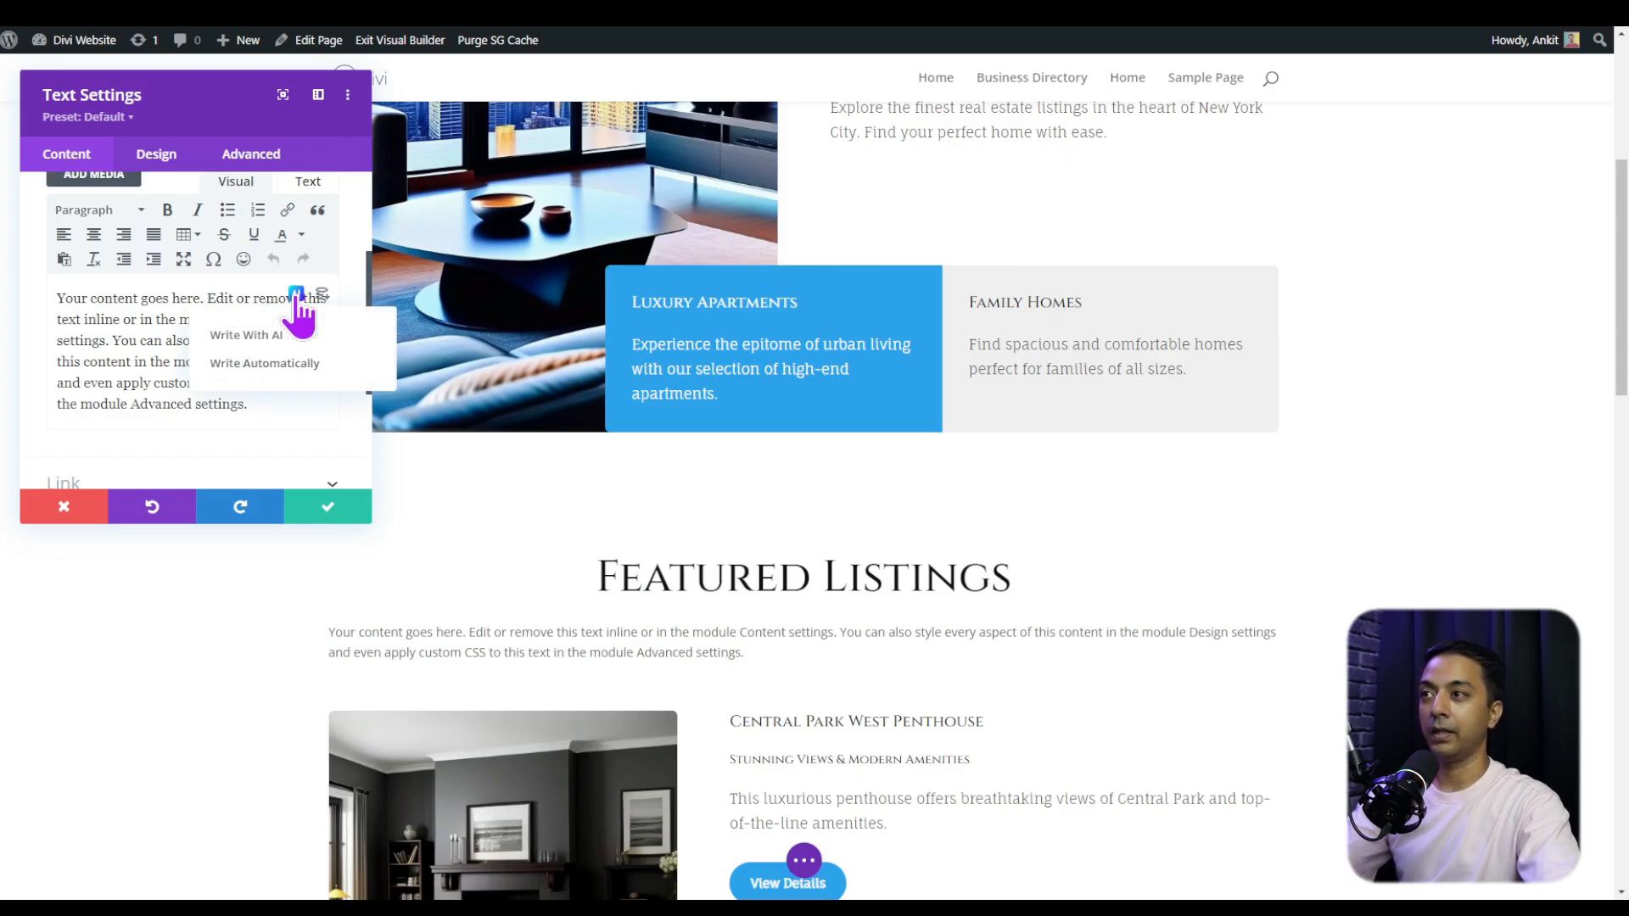
{"action": "left_click", "coordinate": [246, 338]}
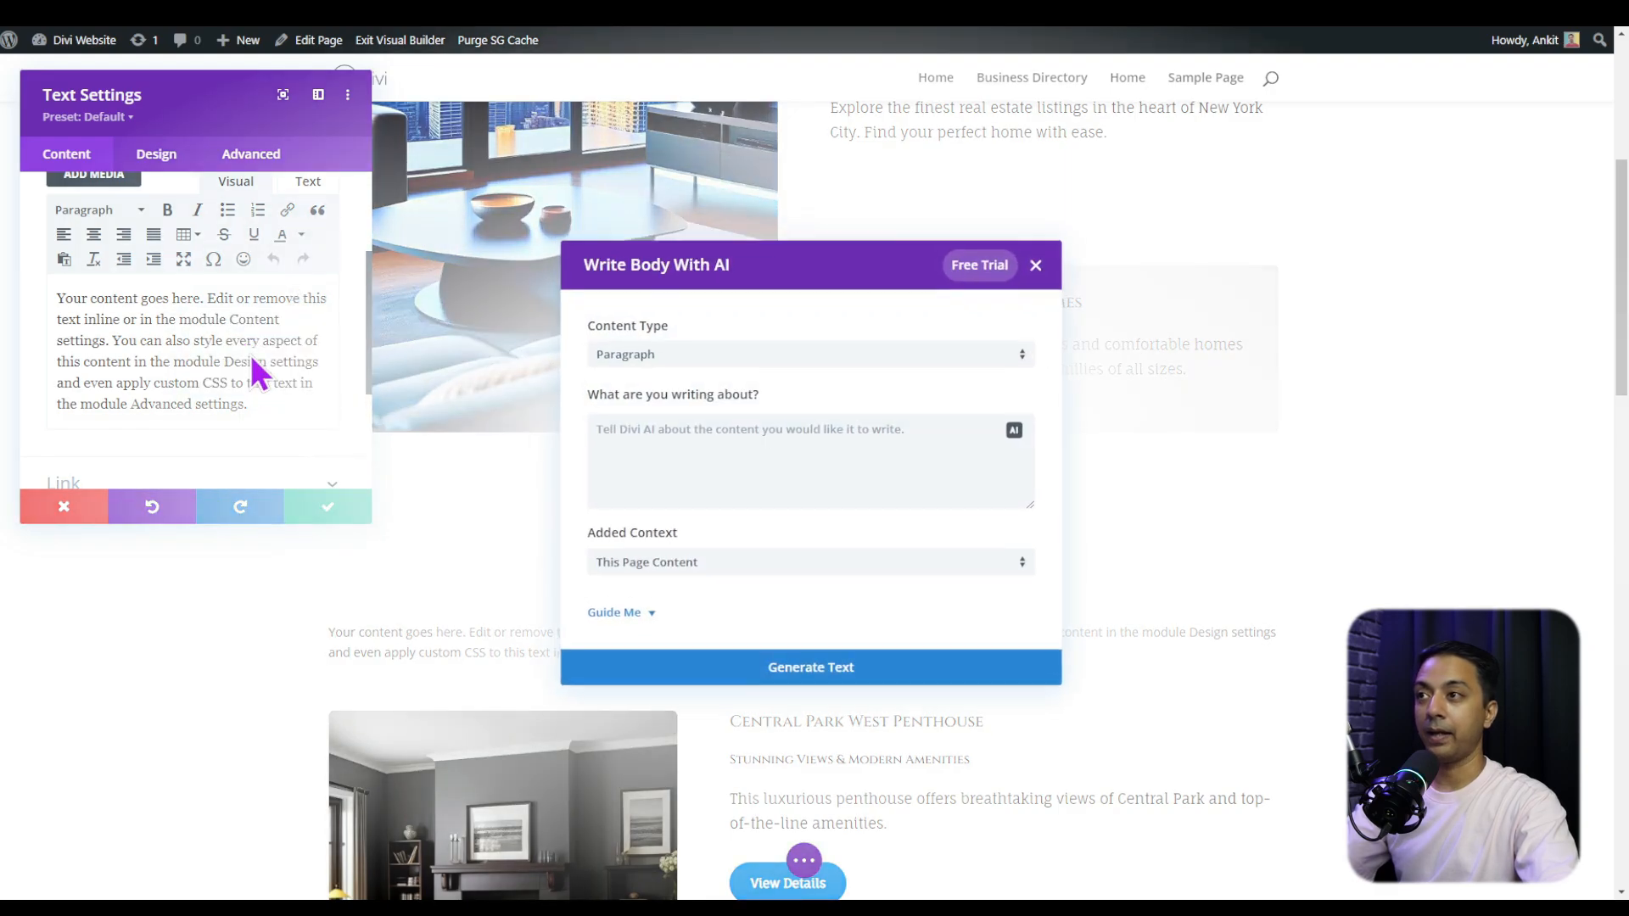
{"action": "left_click", "coordinate": [692, 360]}
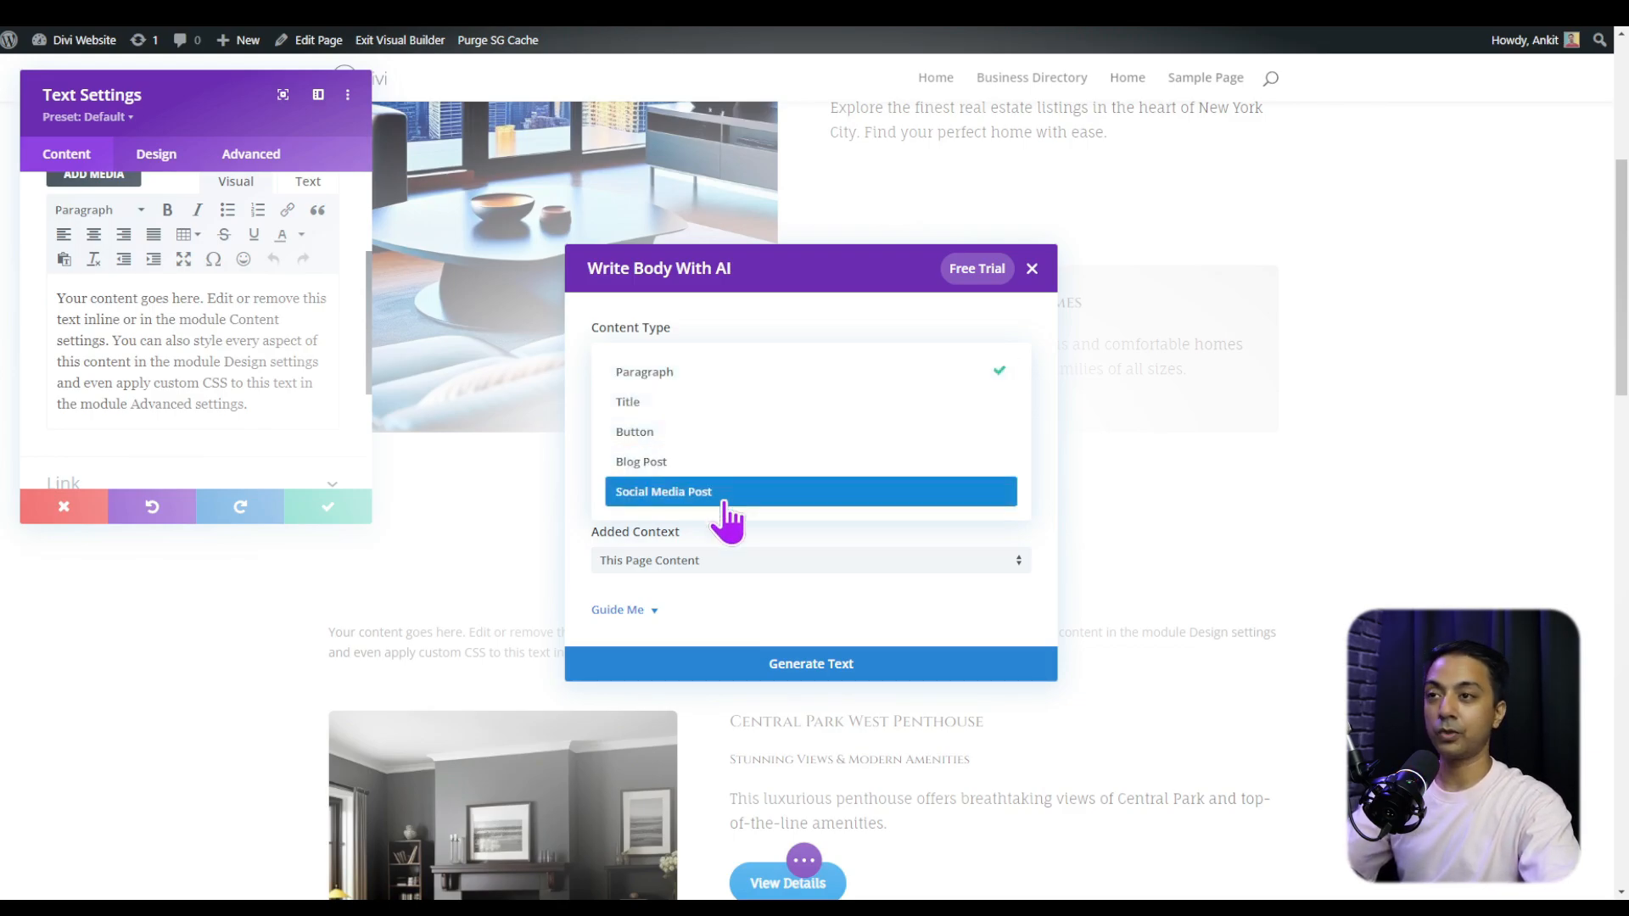
{"action": "left_click", "coordinate": [632, 374]}
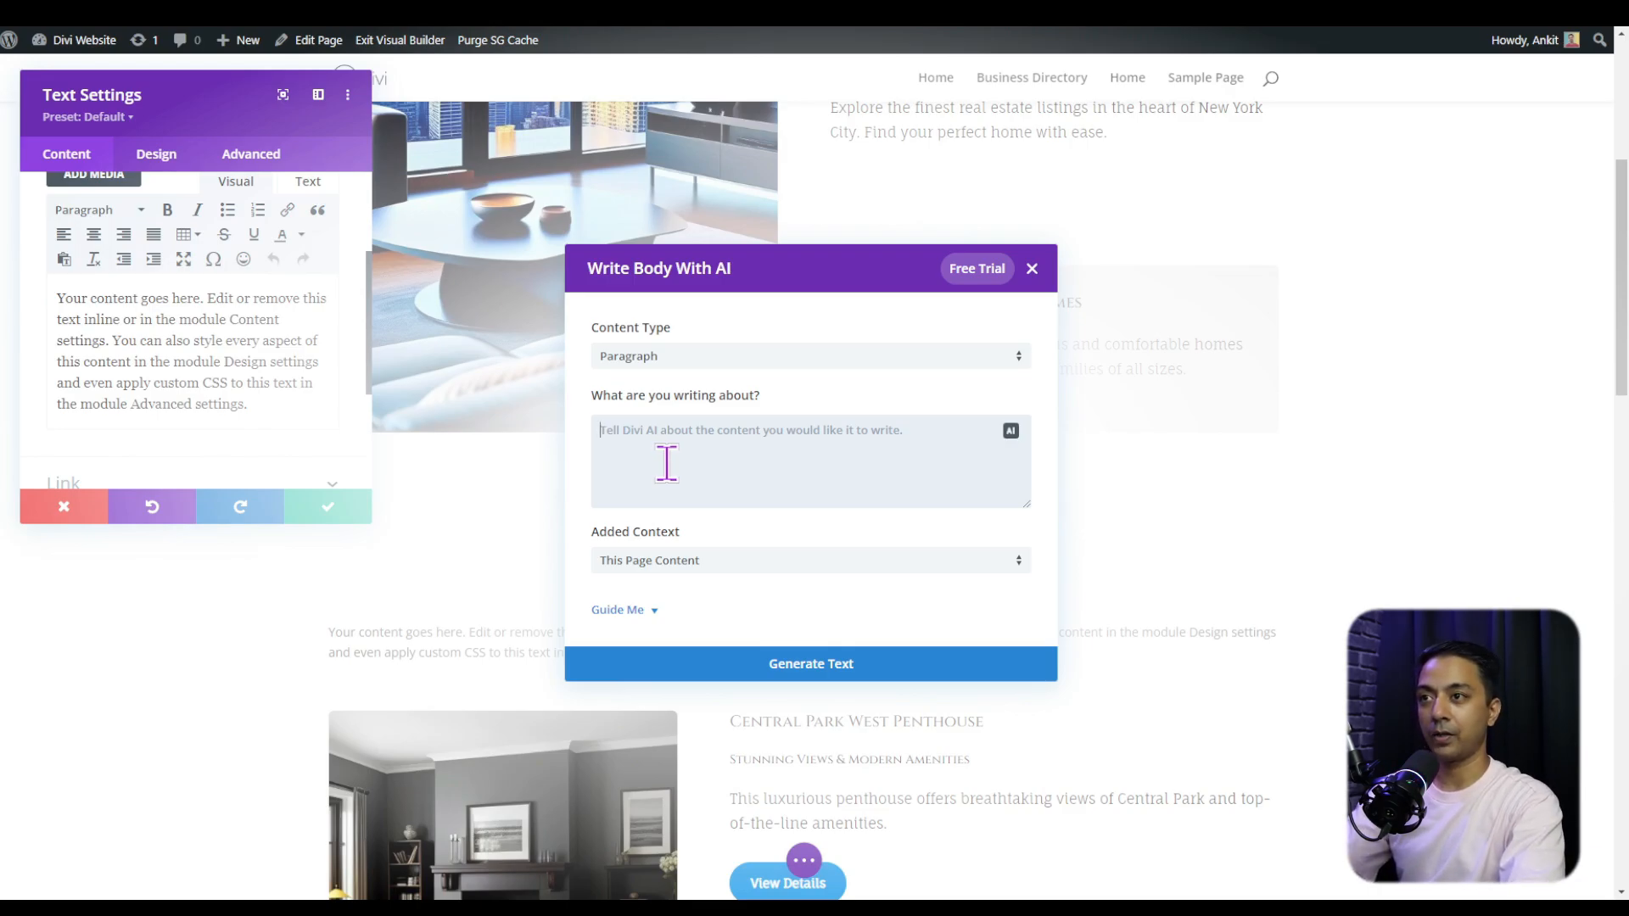
{"action": "type", "text": "generate a paragraph about the the real estate company, how we can help people find luxury homes at great deal"}
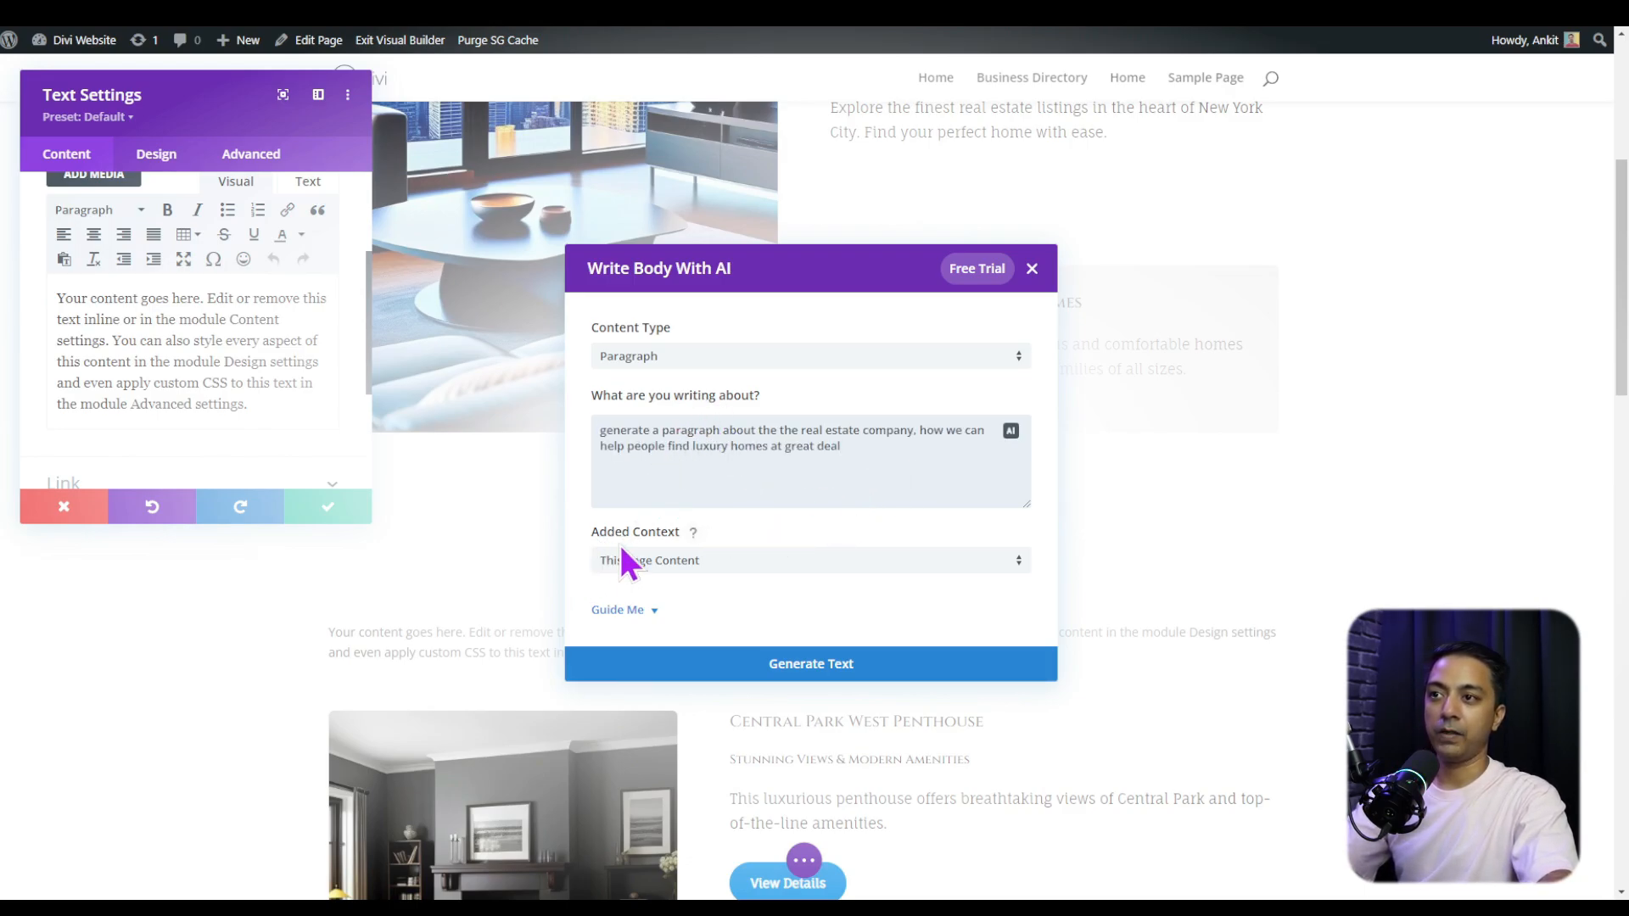
Generate the text, keeping This Page Content as context, the Creative tone of voice and Language of Prompt
{"action": "left_click", "coordinate": [799, 567]}
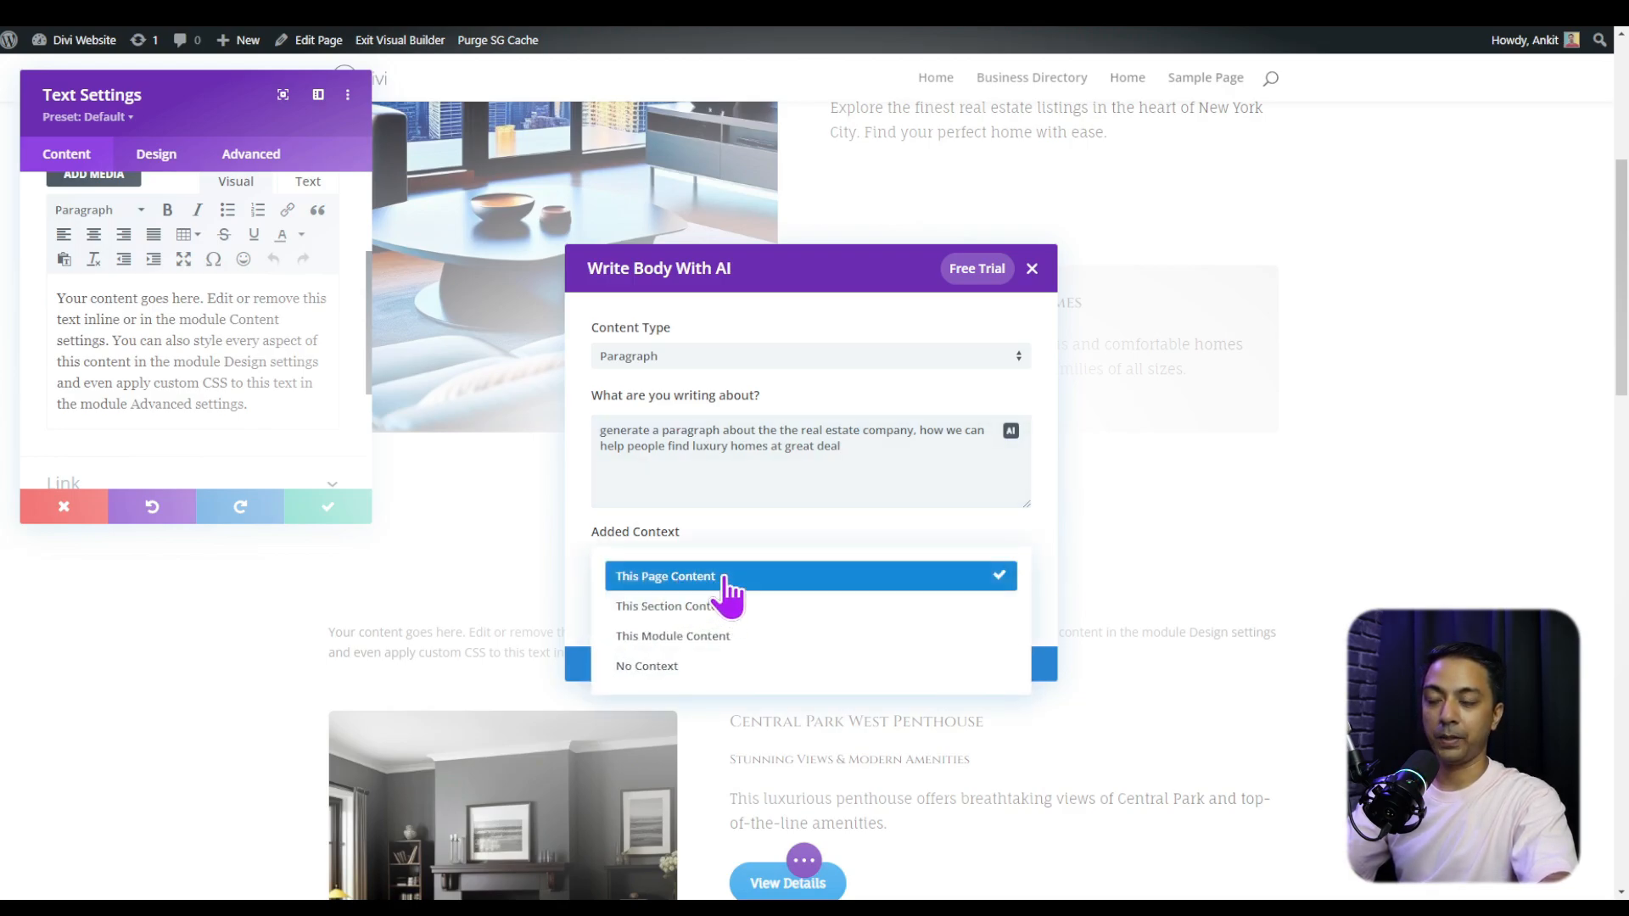
{"action": "left_click", "coordinate": [730, 494]}
{"action": "left_click", "coordinate": [620, 613]}
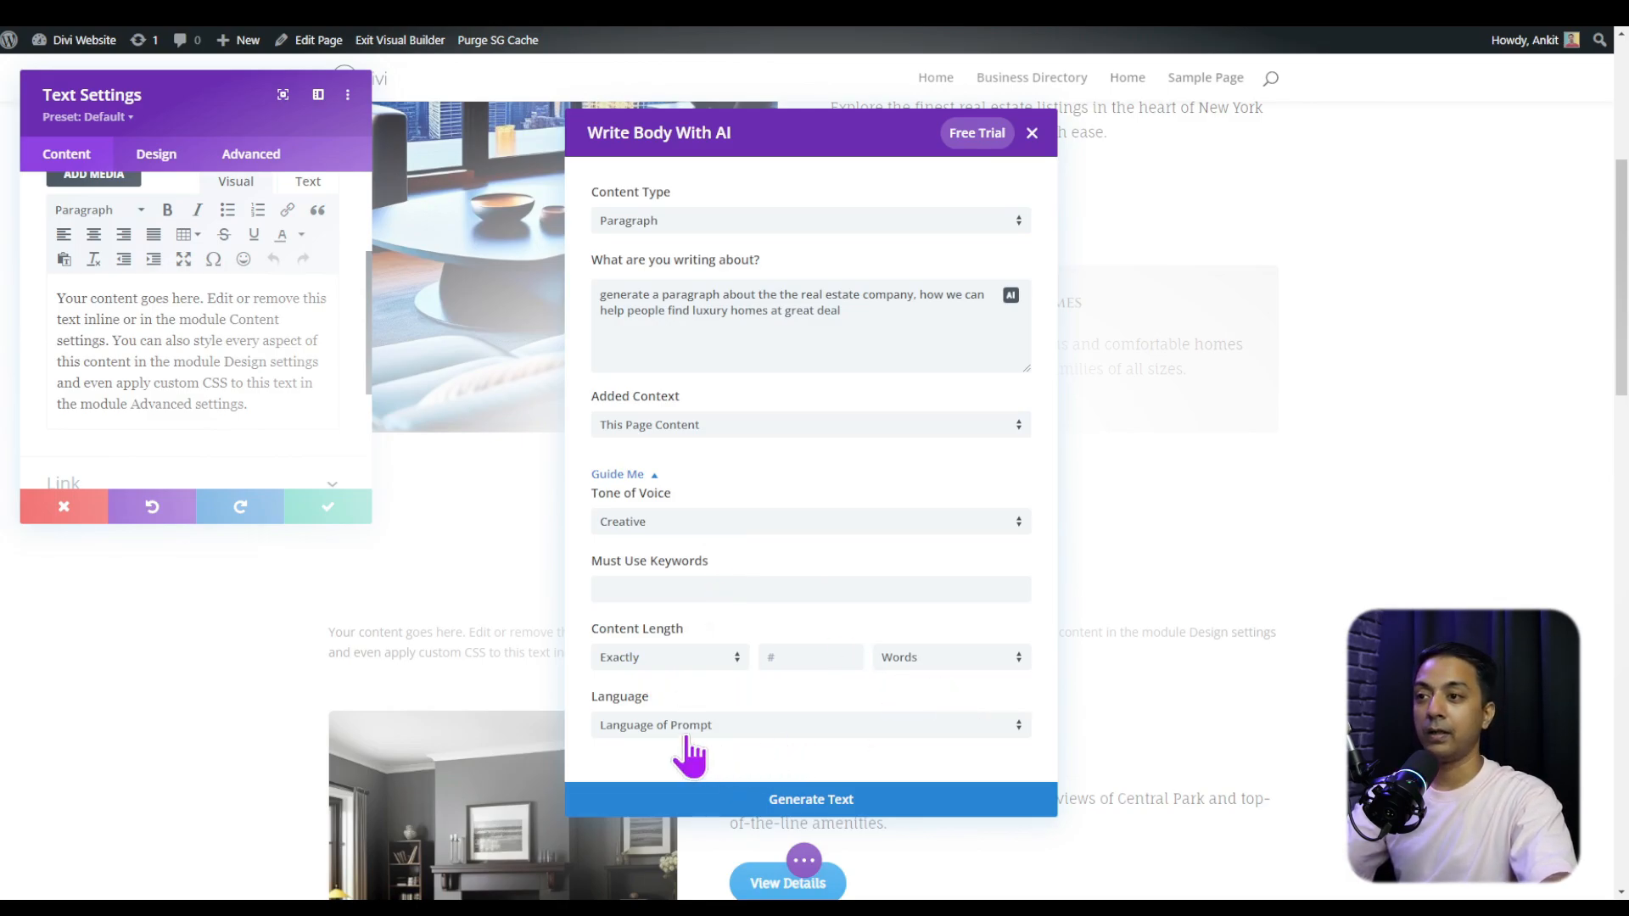
{"action": "left_click", "coordinate": [634, 731]}
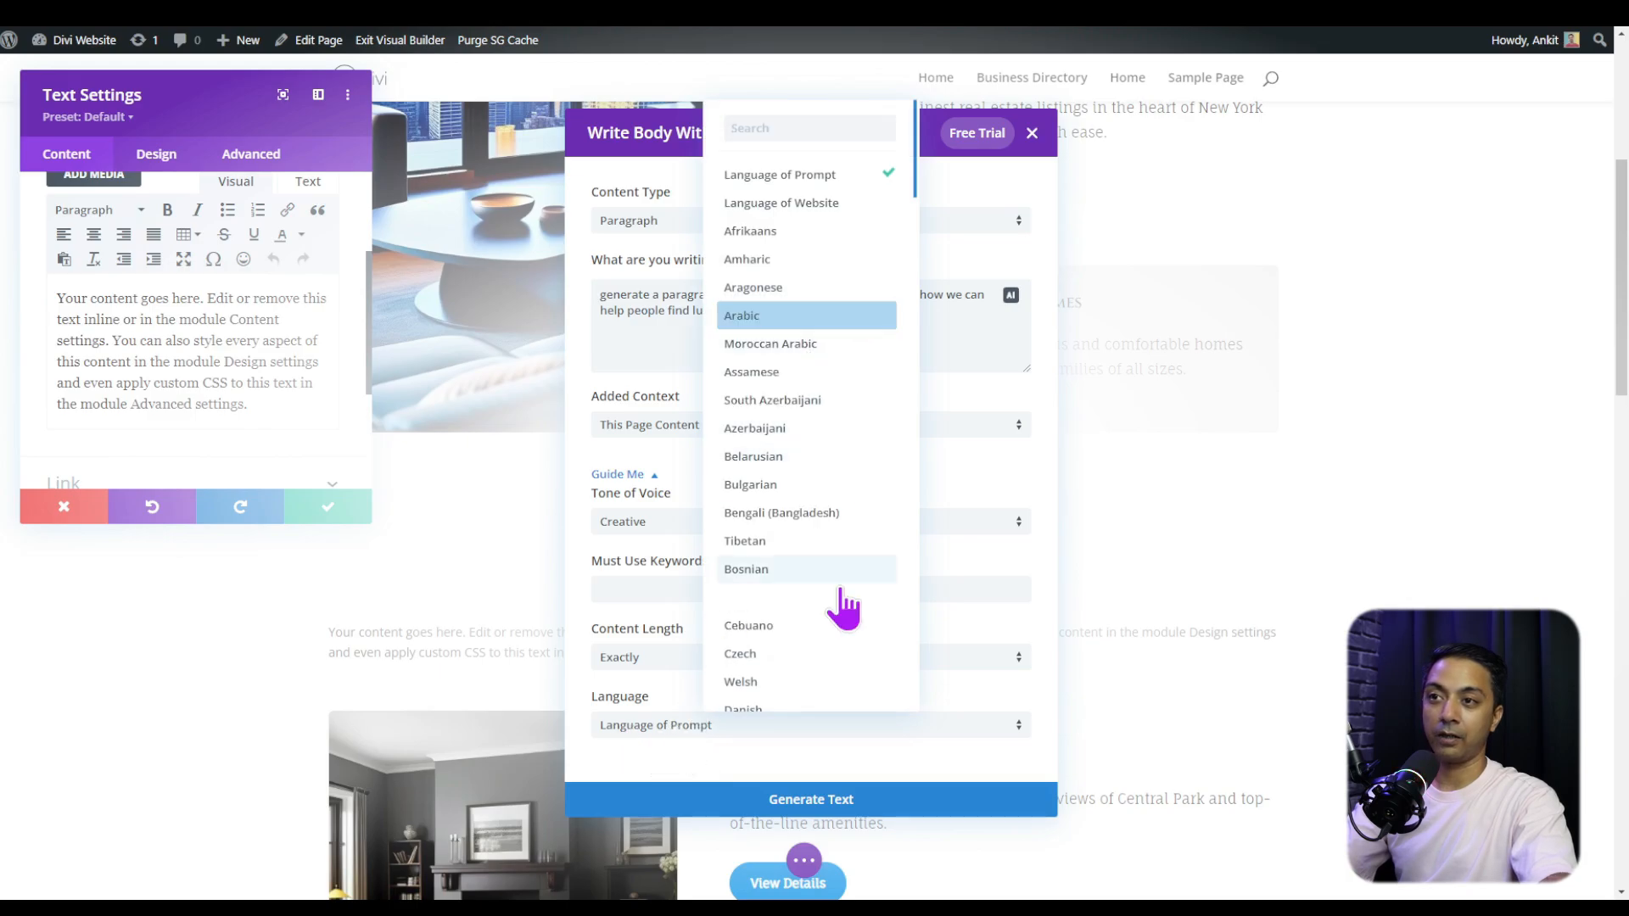
{"action": "left_click", "coordinate": [687, 547]}
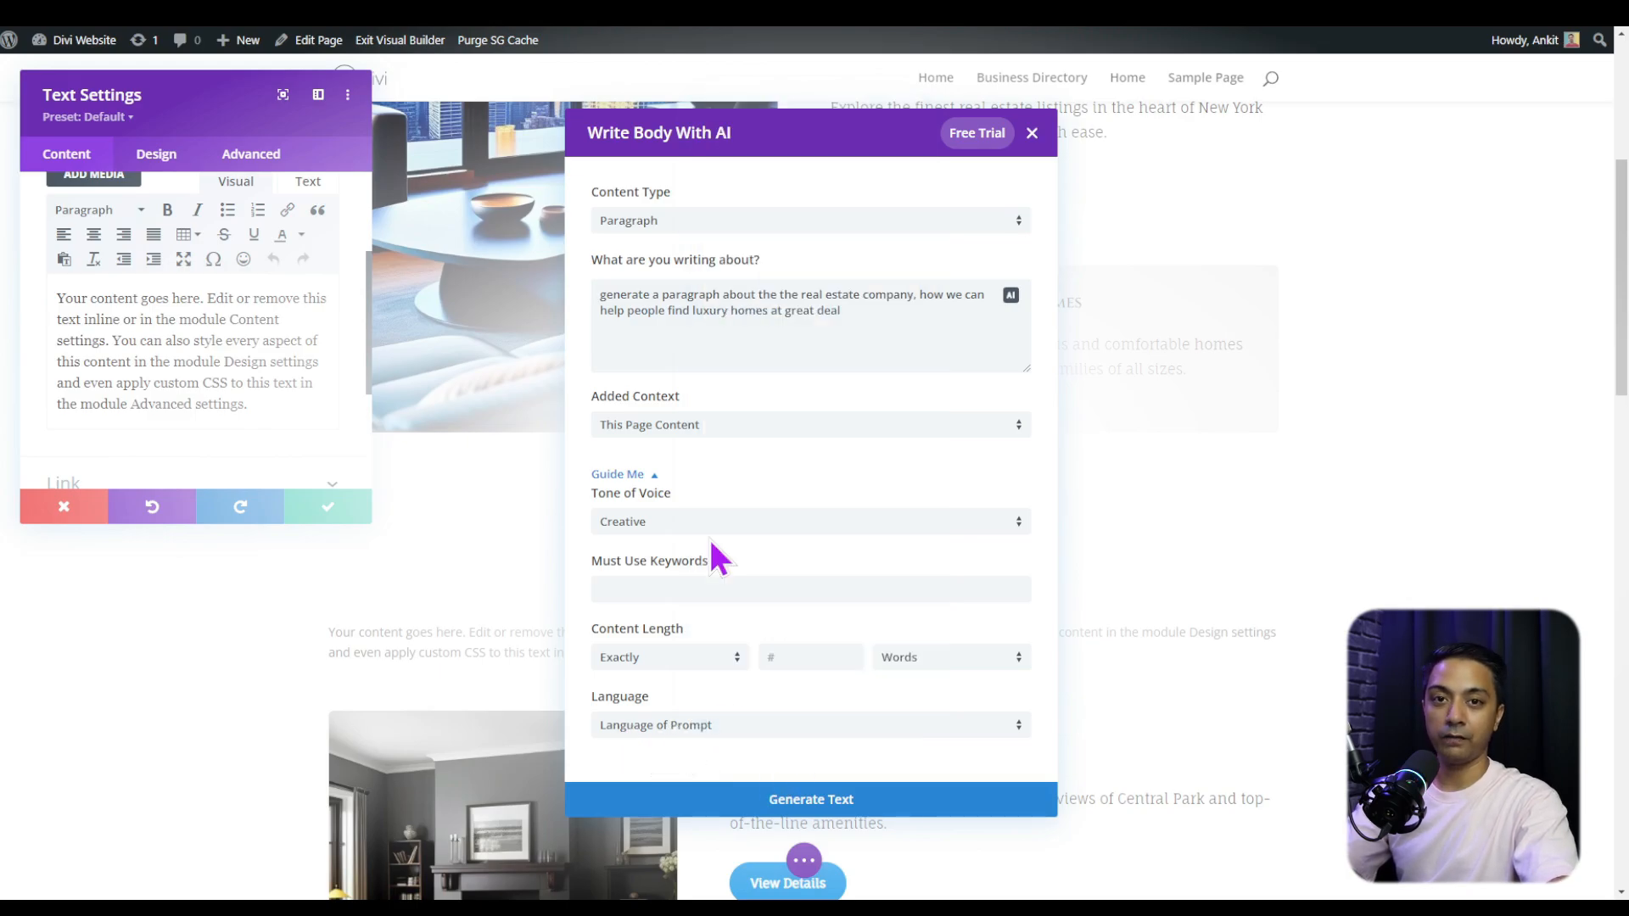
{"action": "left_click", "coordinate": [796, 800]}
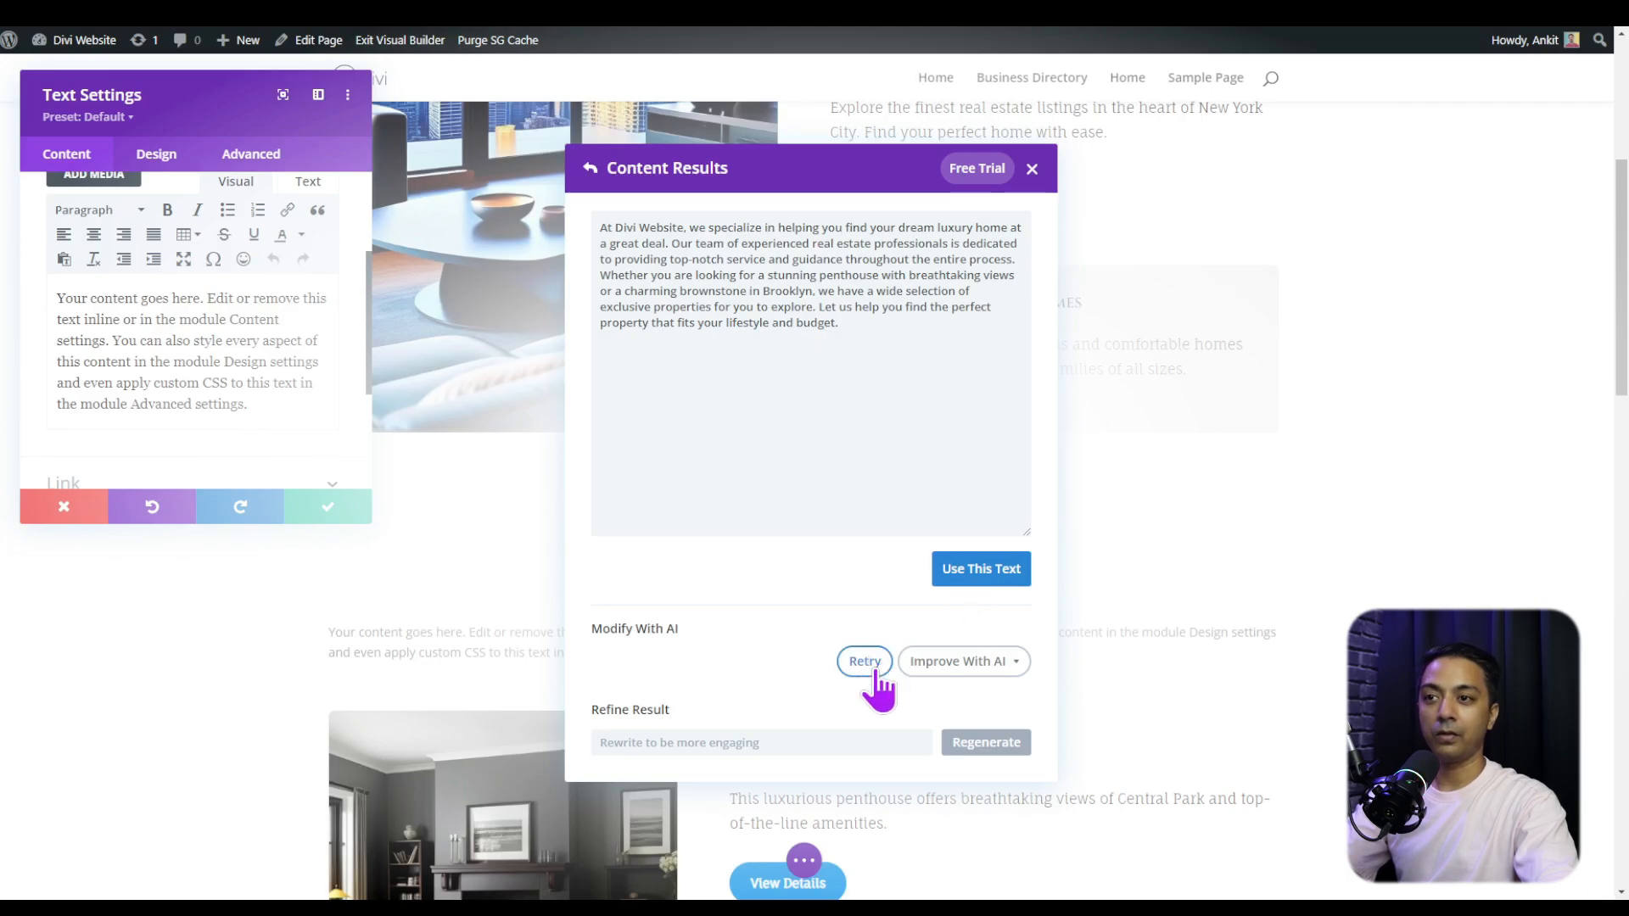
Use the generated paragraph as the text module's body, save the module's settings, and open the page's builder options
{"action": "left_click", "coordinate": [954, 675]}
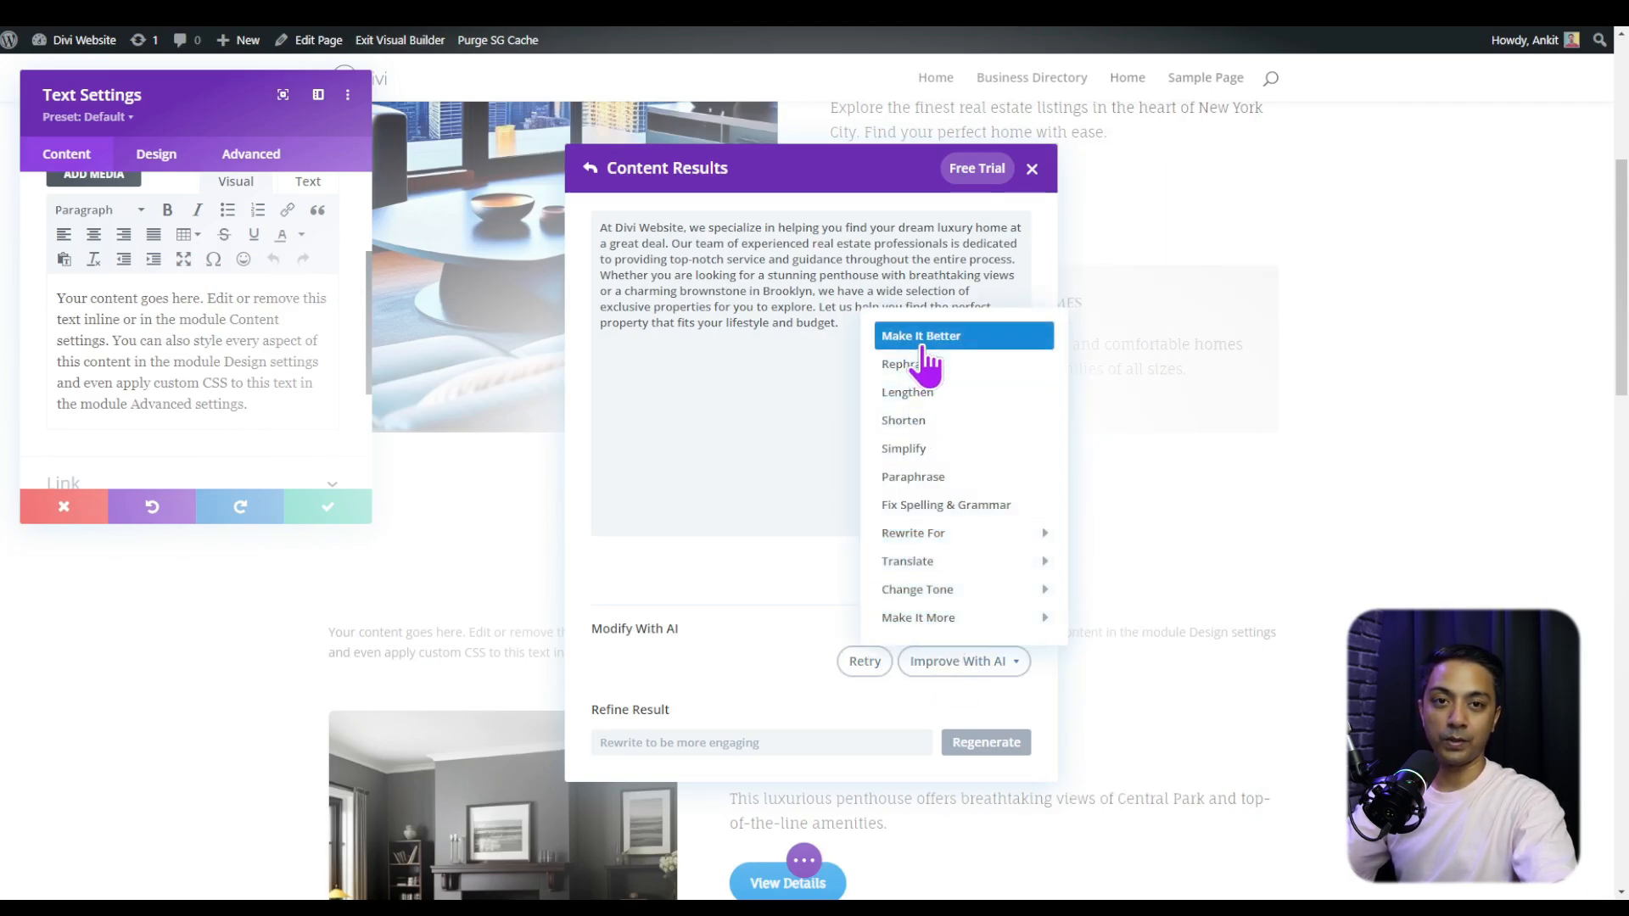
{"action": "left_click", "coordinate": [783, 385]}
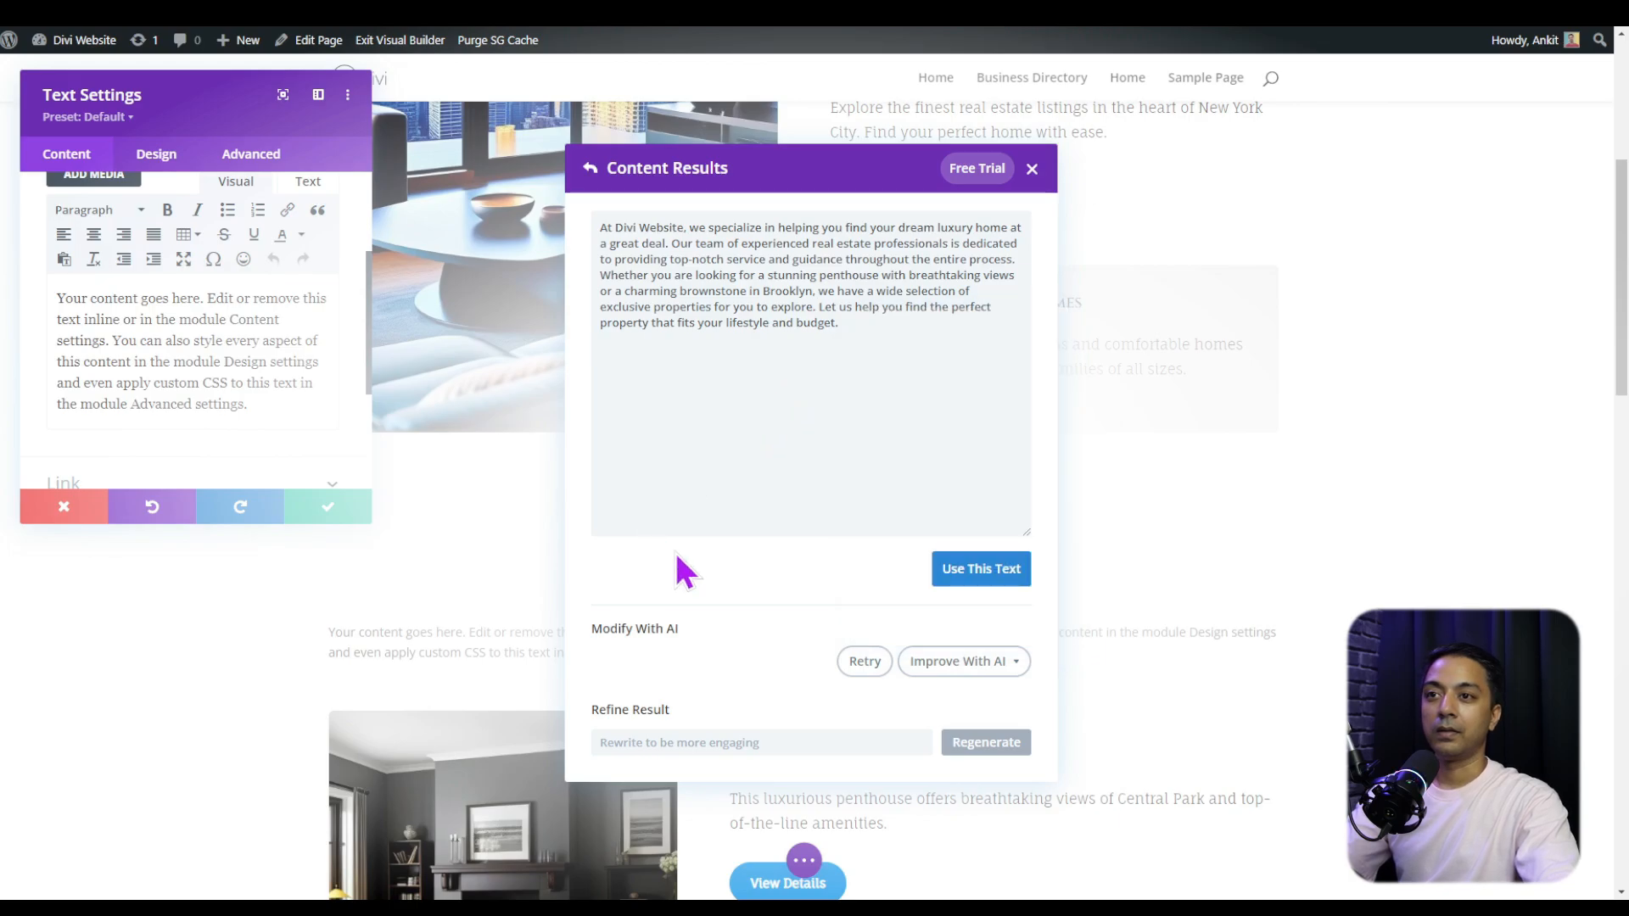
{"action": "left_click", "coordinate": [981, 569]}
{"action": "scroll", "coordinate": [959, 475], "scroll_direction": "down", "scroll_amount": 3}
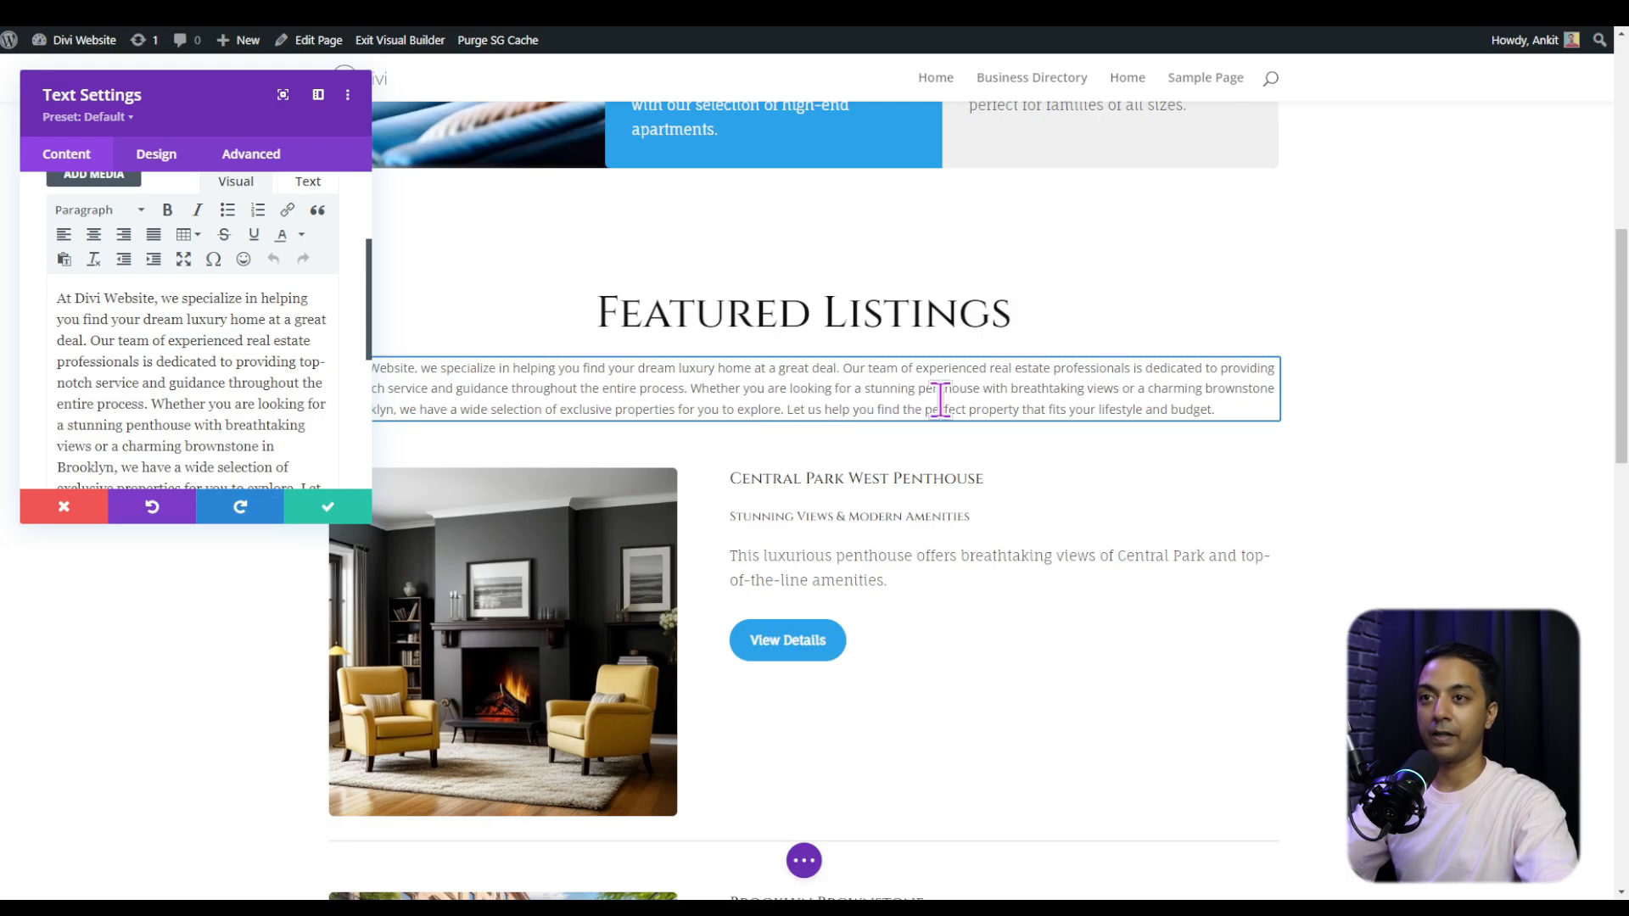
{"action": "left_click", "coordinate": [326, 512]}
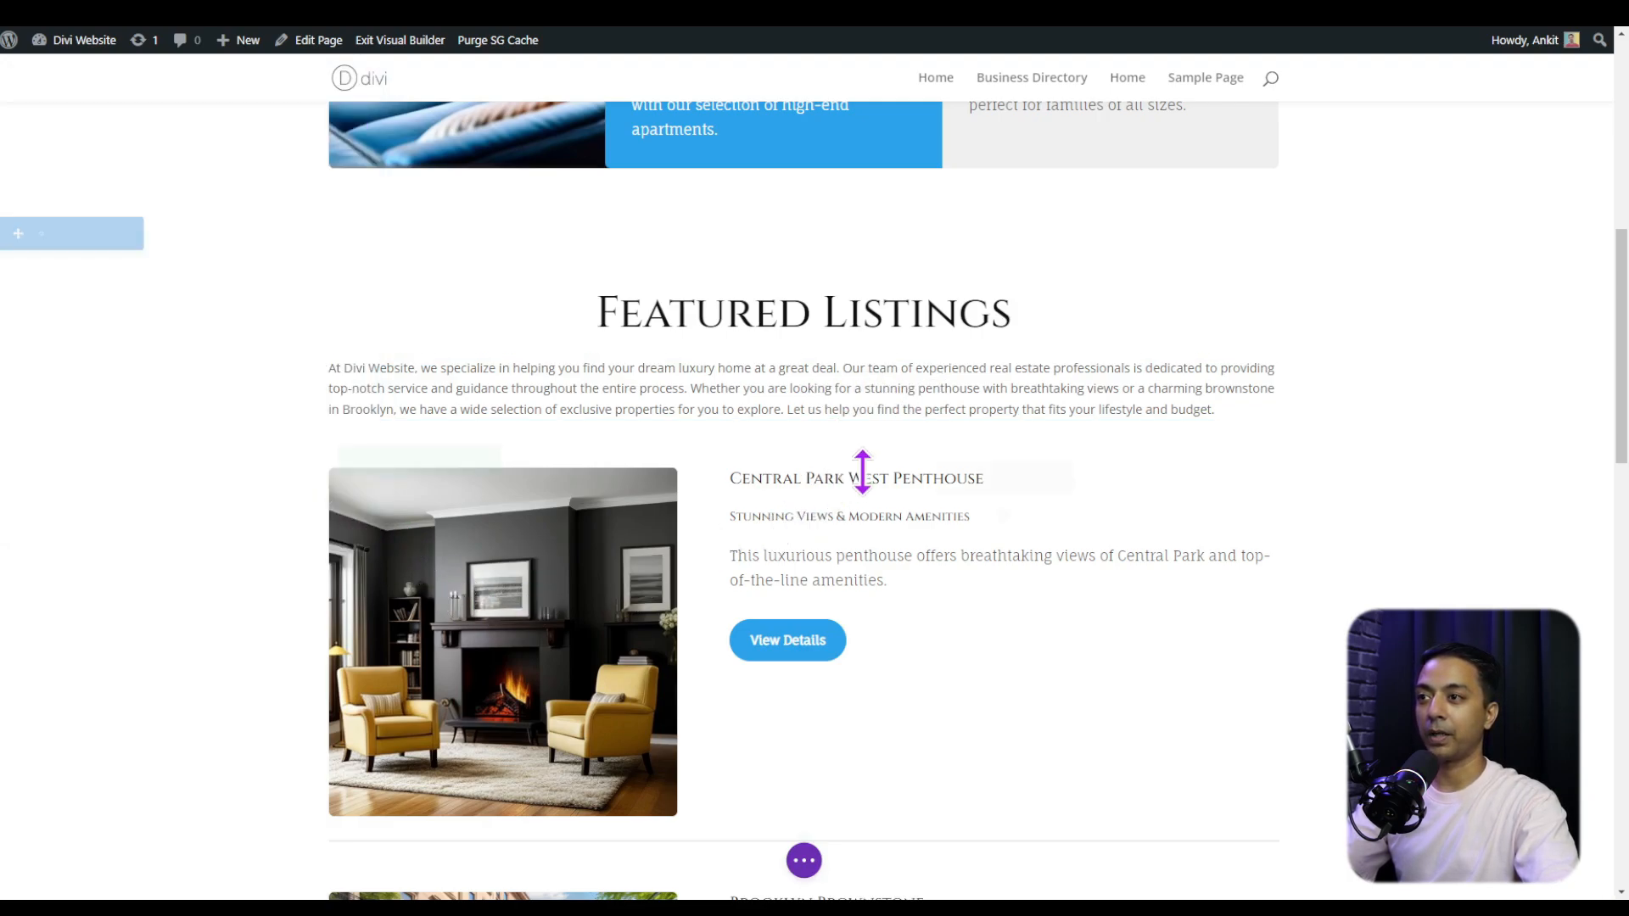
{"action": "left_click", "coordinate": [803, 860]}
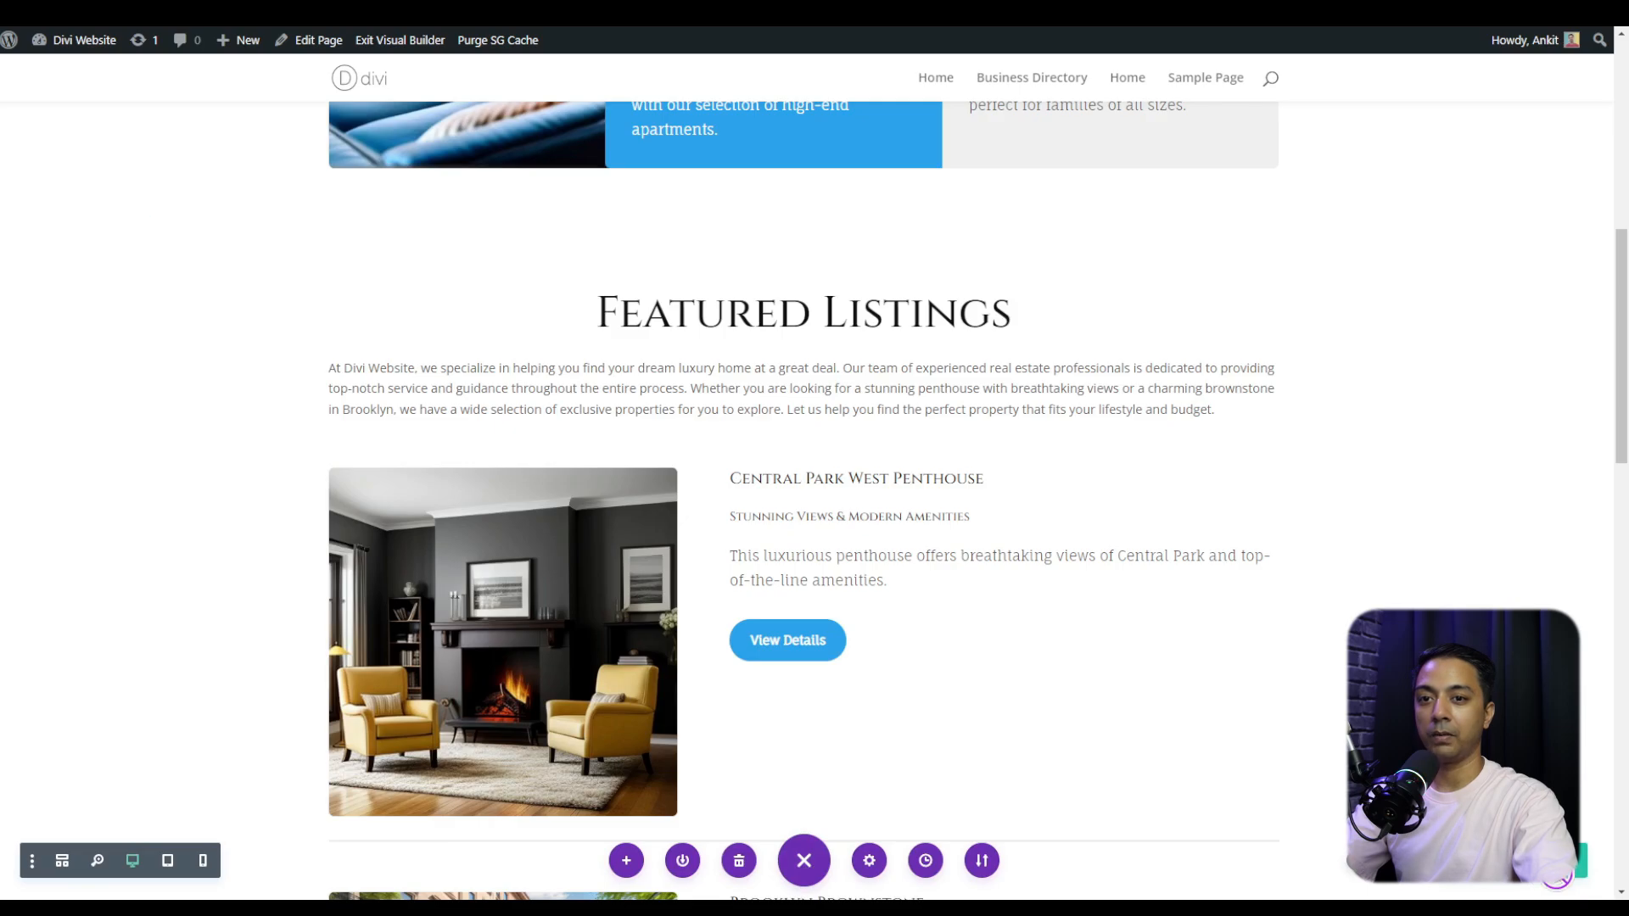
Examine the Business Directory Plugin's shortcode documentation, covering the categories, submit listing, quick search, map and listings shortcodes and their parameters
{"action": "scroll", "coordinate": [1349, 501], "scroll_direction": "down", "scroll_amount": 15}
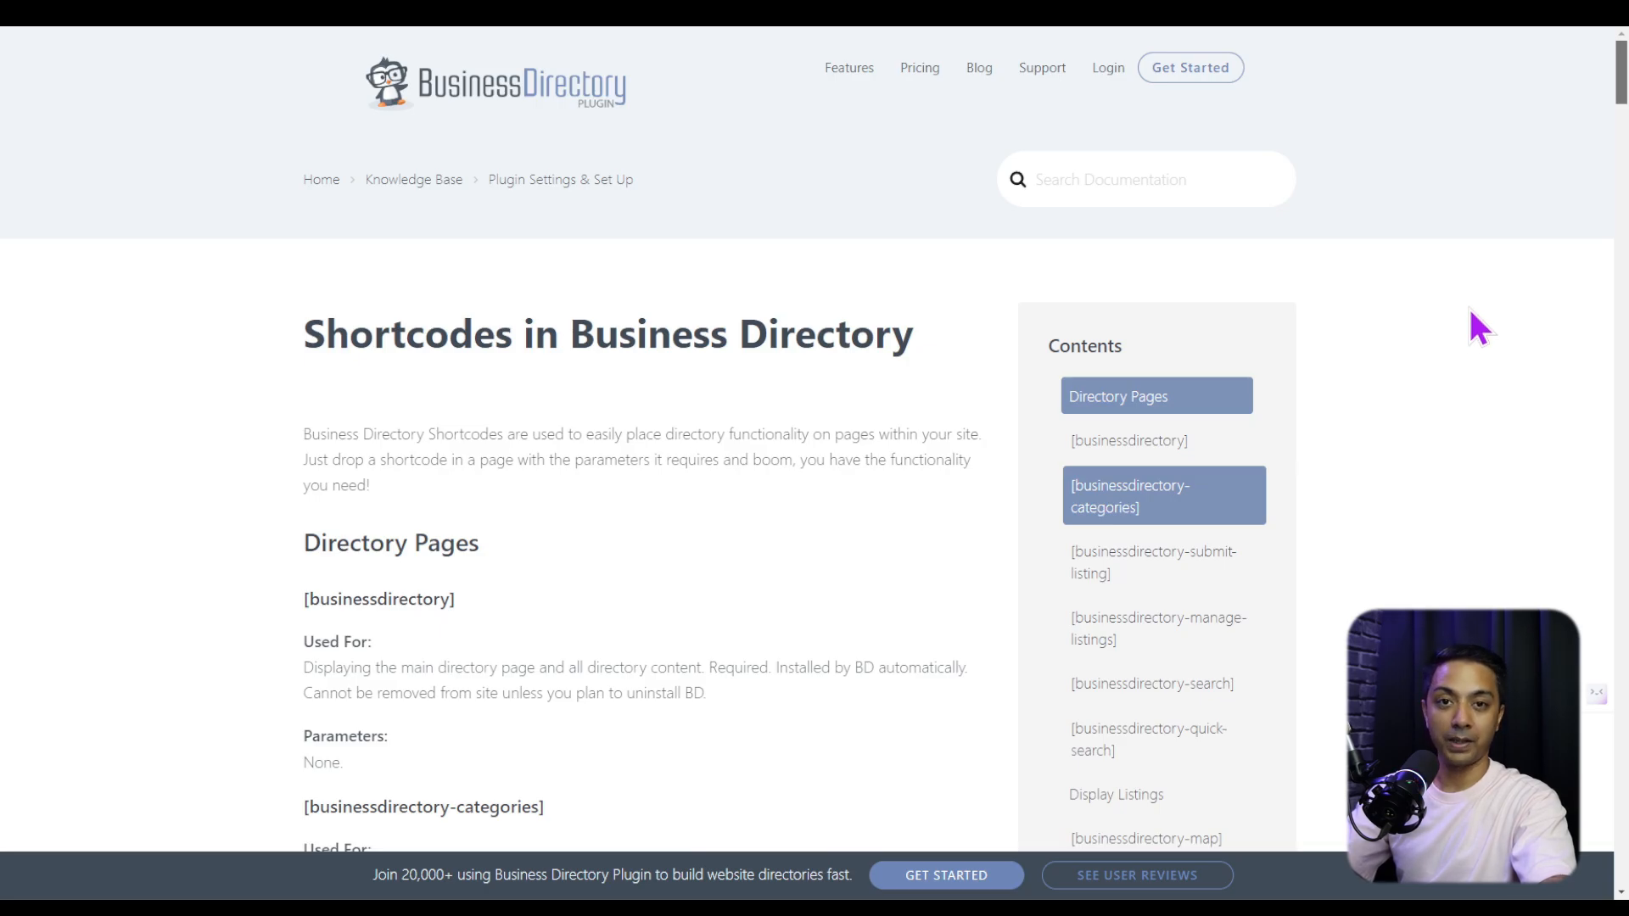
{"action": "scroll", "coordinate": [566, 507], "scroll_direction": "down", "scroll_amount": 5}
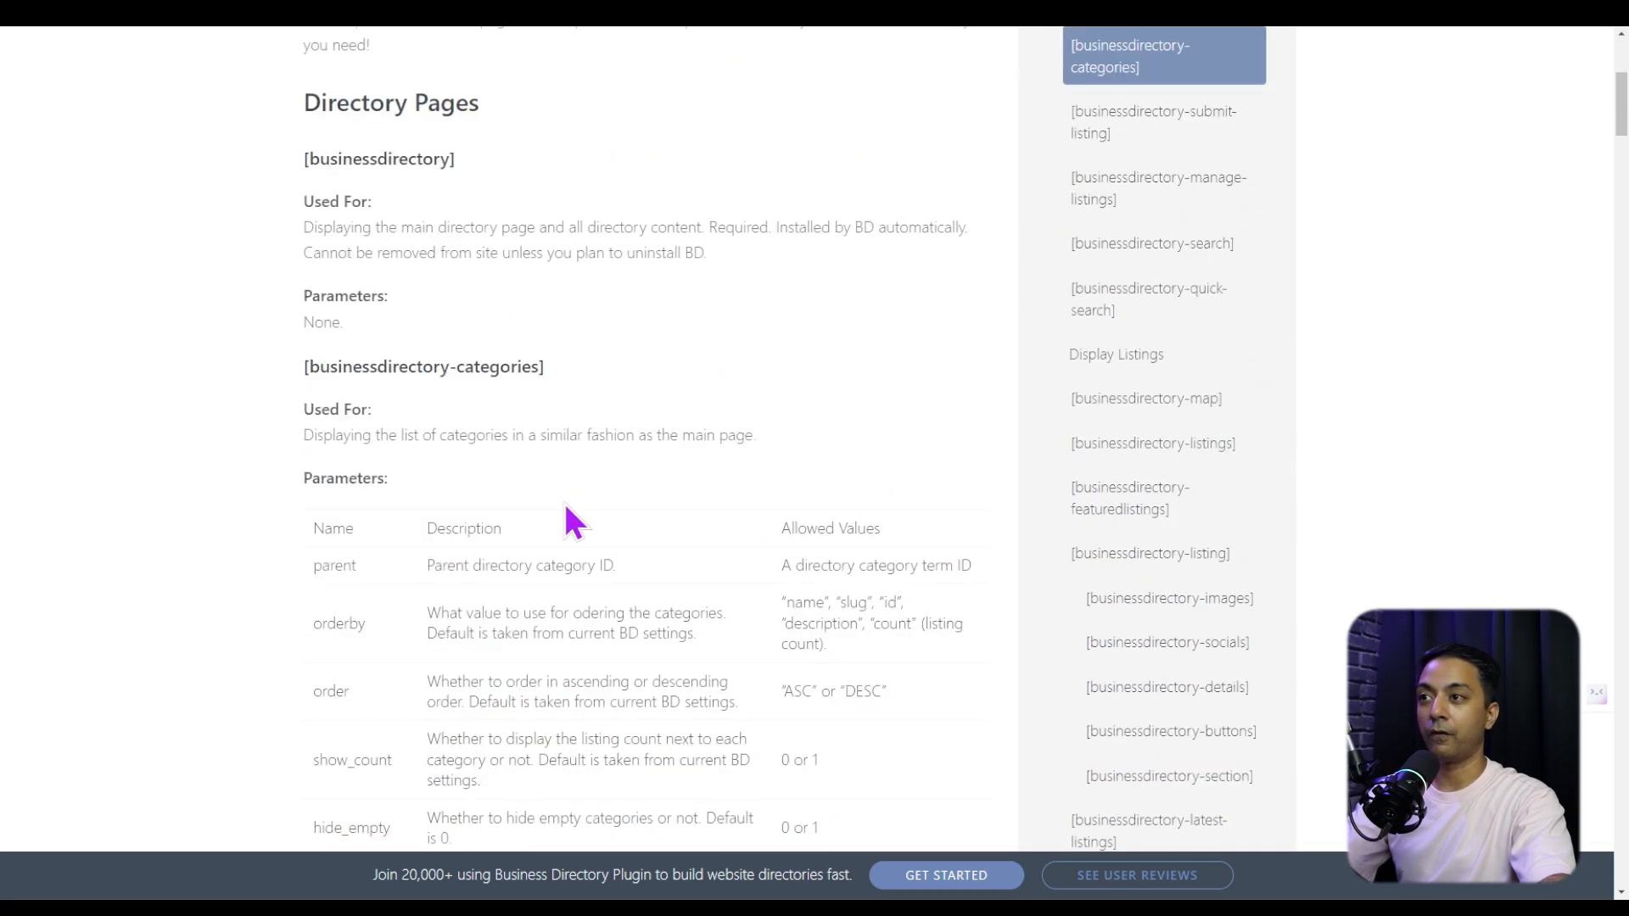
{"action": "scroll", "coordinate": [566, 507], "scroll_direction": "down", "scroll_amount": 4}
{"action": "scroll", "coordinate": [565, 505], "scroll_direction": "down", "scroll_amount": 3}
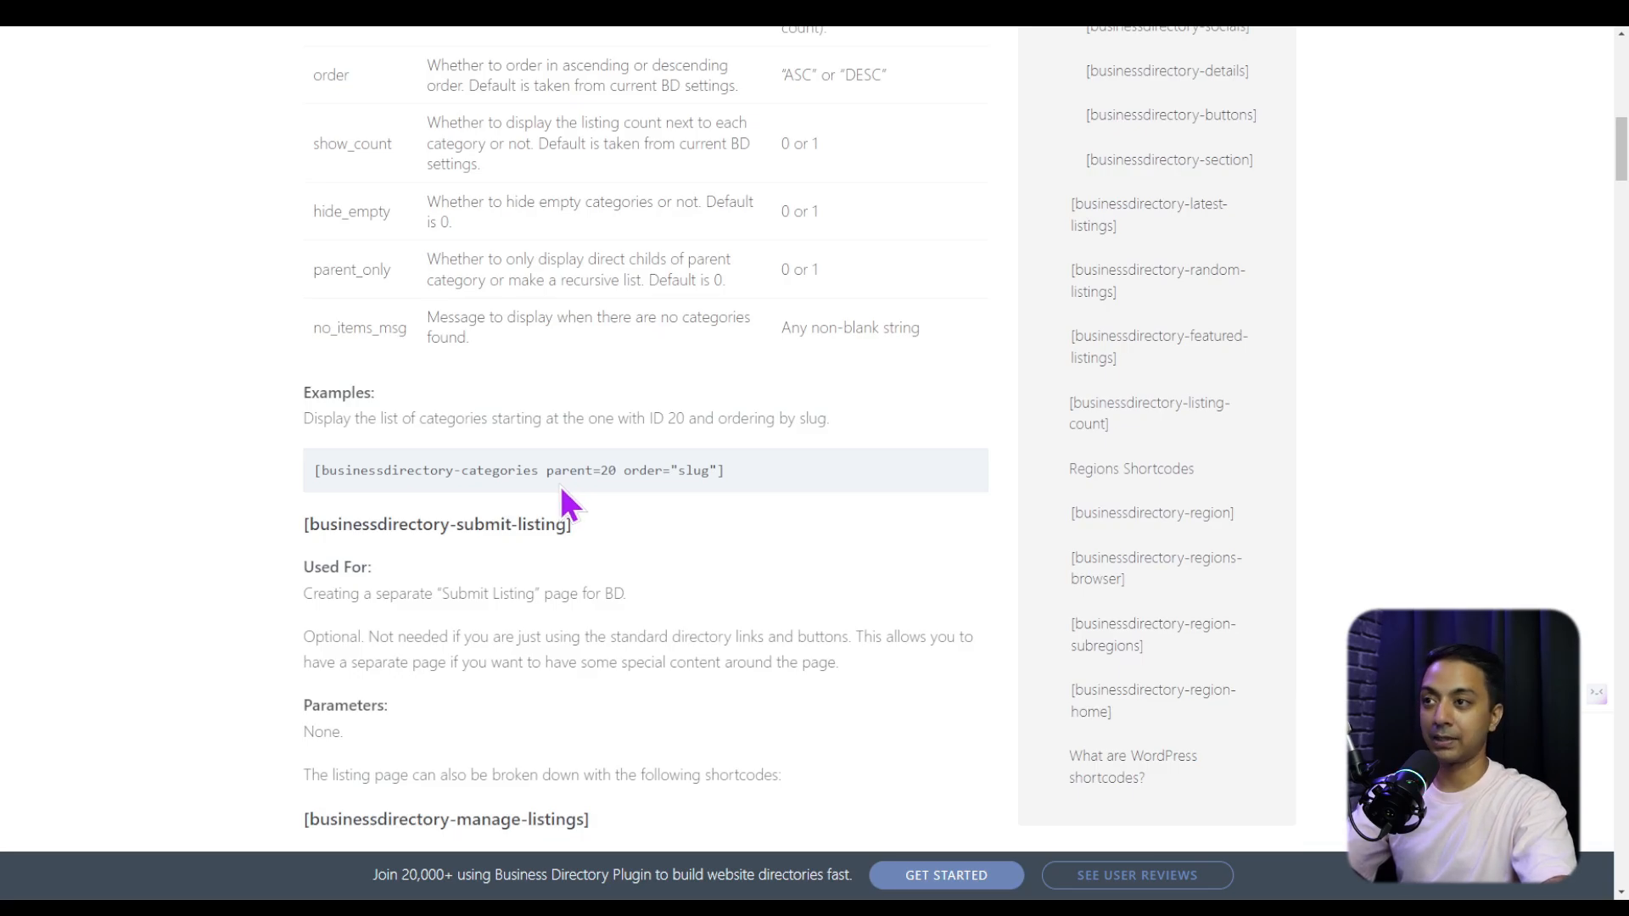
{"action": "scroll", "coordinate": [567, 502], "scroll_direction": "down", "scroll_amount": 7}
{"action": "scroll", "coordinate": [570, 508], "scroll_direction": "down", "scroll_amount": 4}
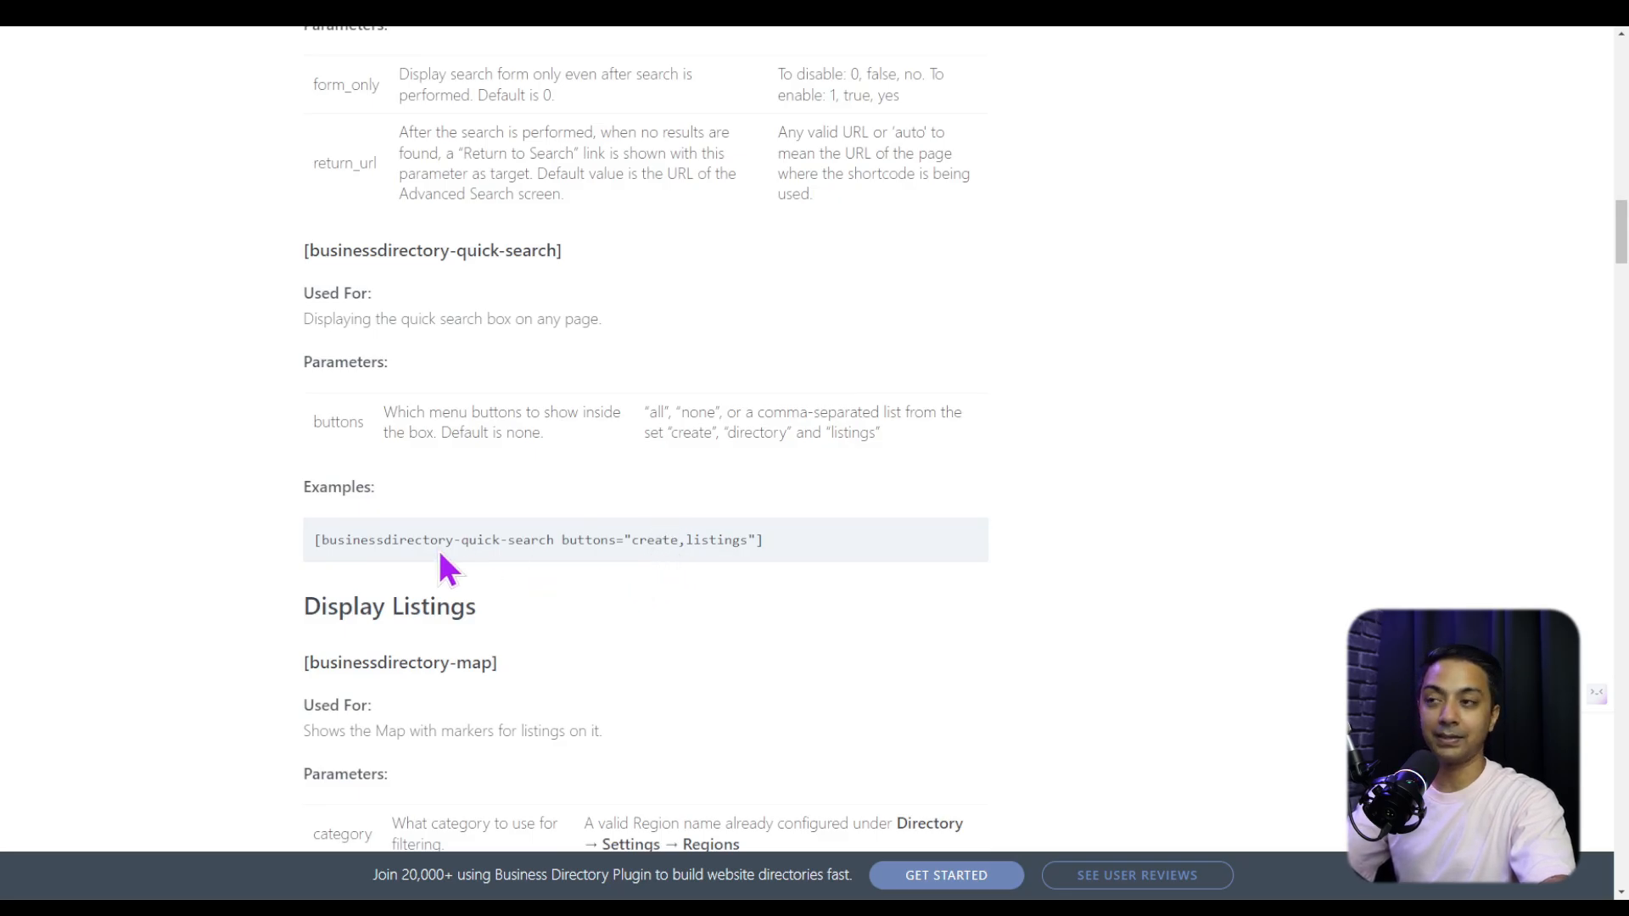
{"action": "scroll", "coordinate": [781, 543], "scroll_direction": "down", "scroll_amount": 6}
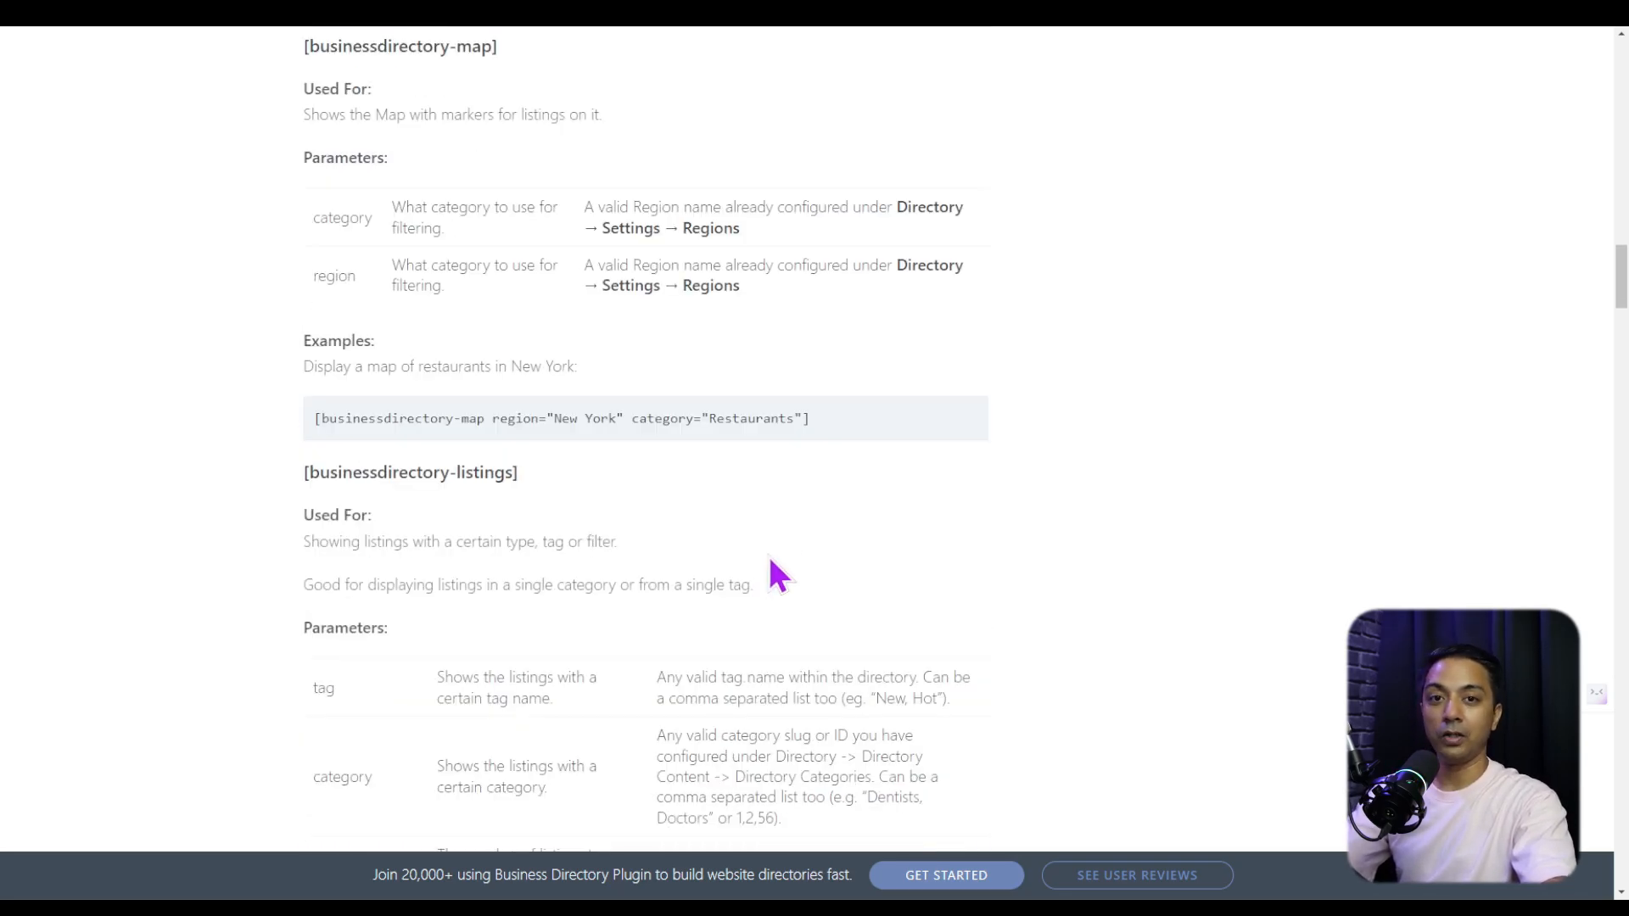
{"action": "scroll", "coordinate": [771, 560], "scroll_direction": "down", "scroll_amount": 5}
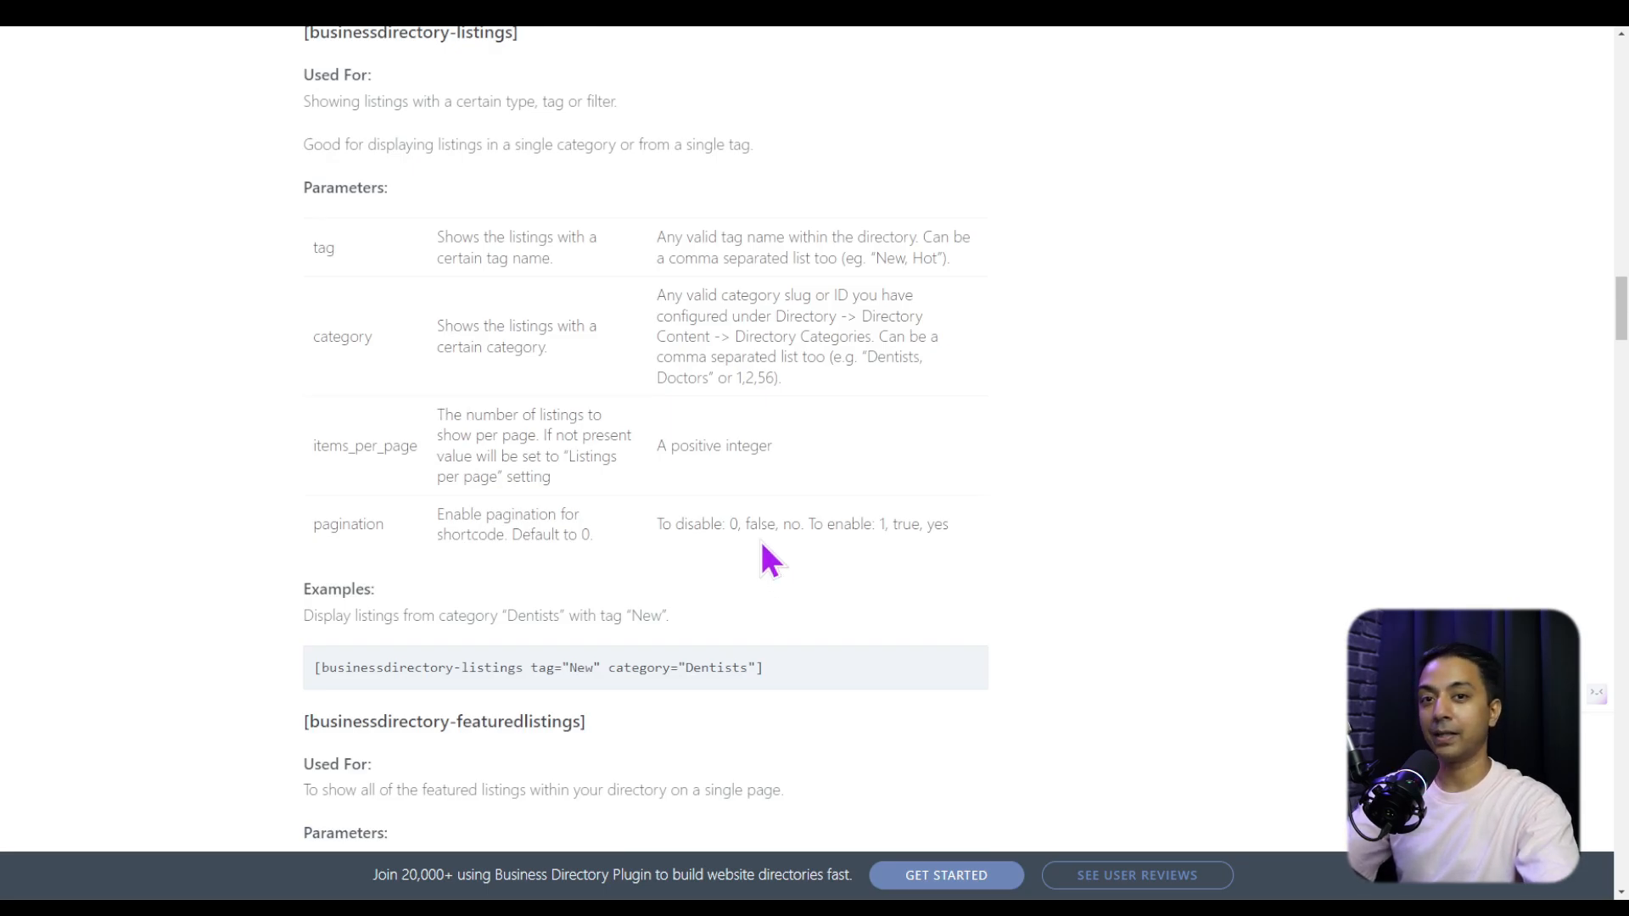